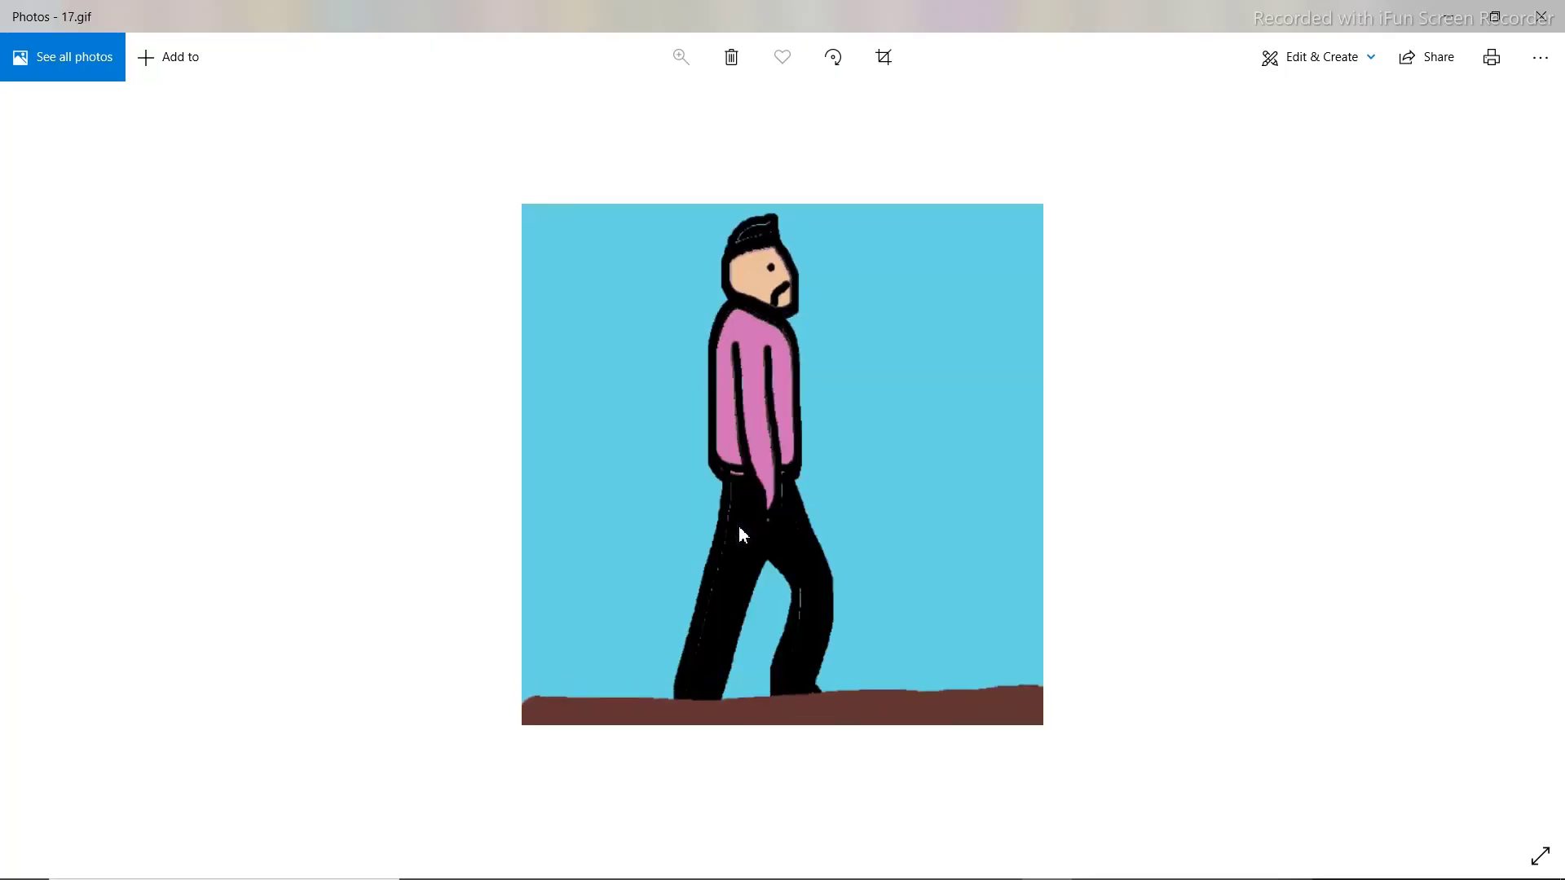
Step through the walk-cycle GIFs from 17.gif to 34.gif in Photos
{"action": "key", "text": "Right"}
{"action": "key", "text": "Right"}
{"action": "key", "text": "Right"}
{"action": "key", "text": "Right"}
{"action": "key", "text": "Right"}
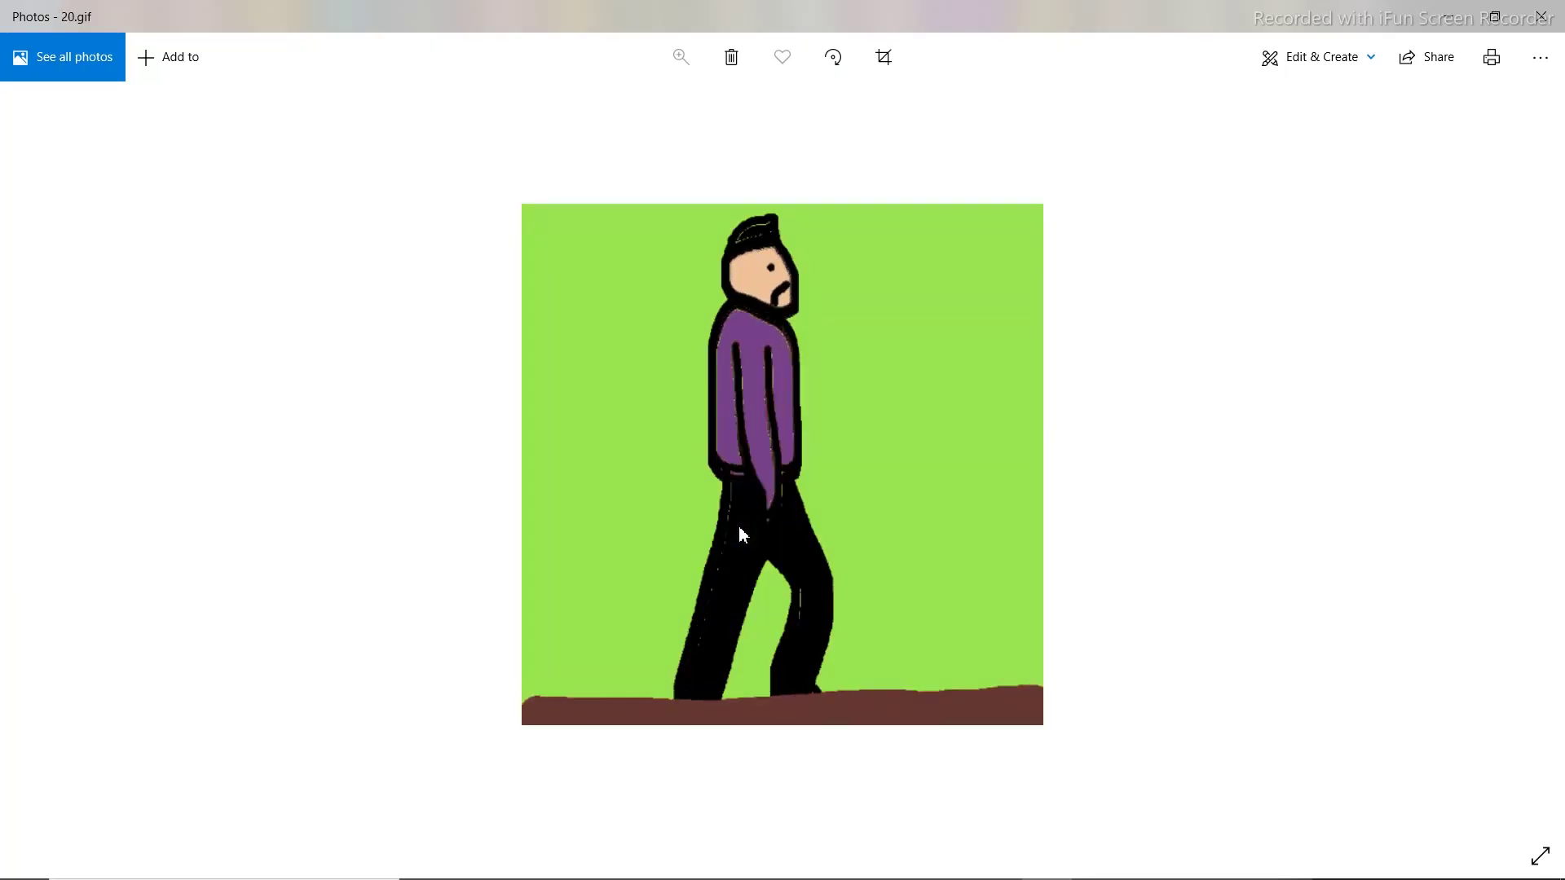
{"action": "key", "text": "Right"}
{"action": "key", "text": "Right"}
{"action": "key", "text": "Right"}
{"action": "key", "text": "Right"}
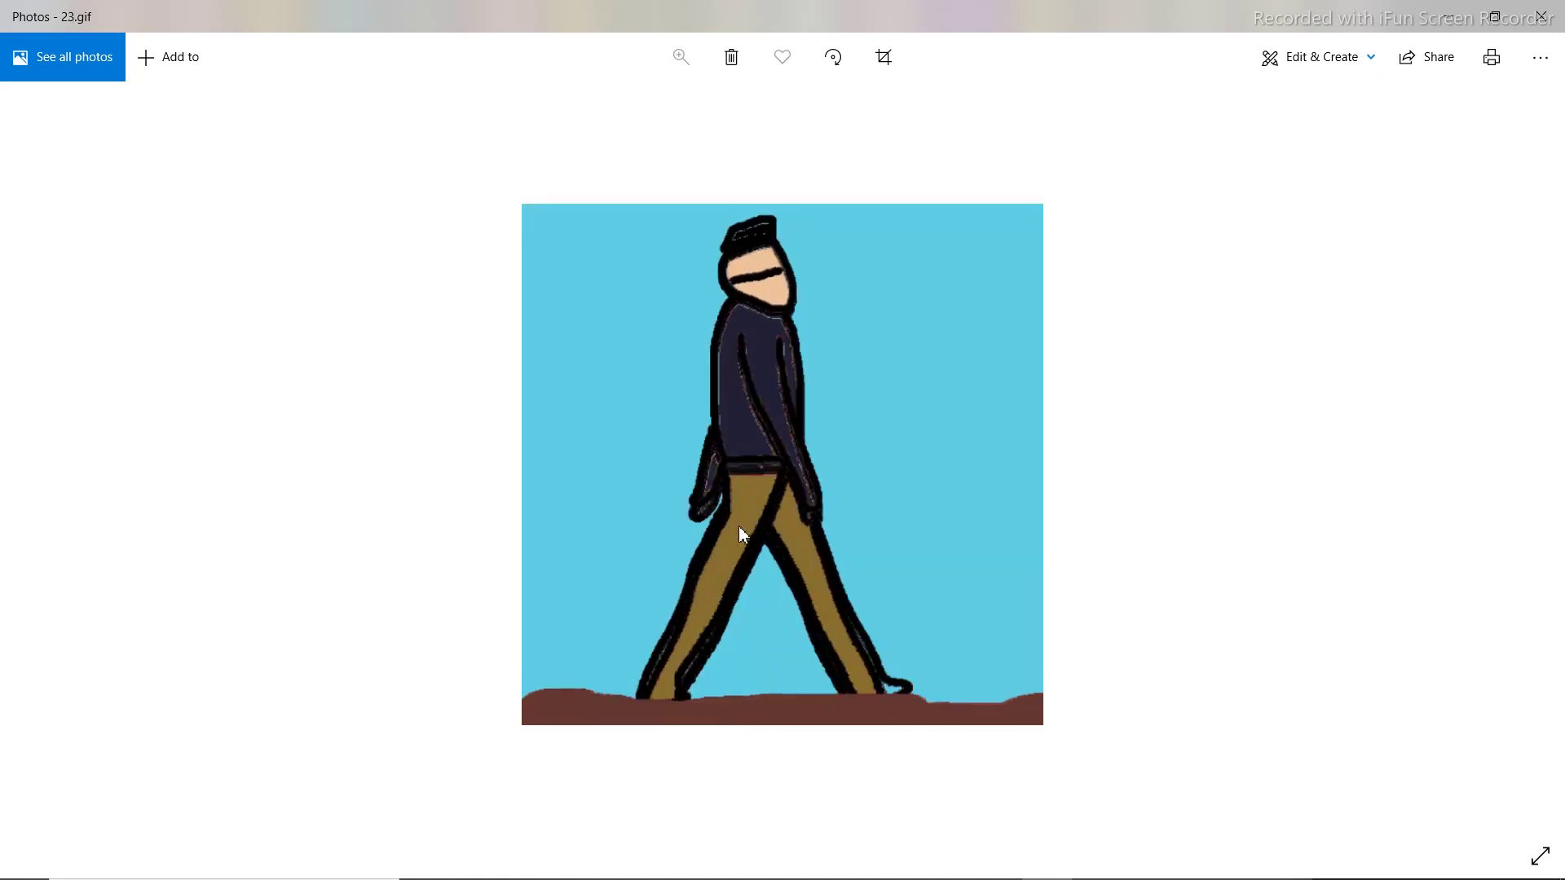
{"action": "key", "text": "Right"}
{"action": "key", "text": "Right"}
{"action": "key", "text": "Right"}
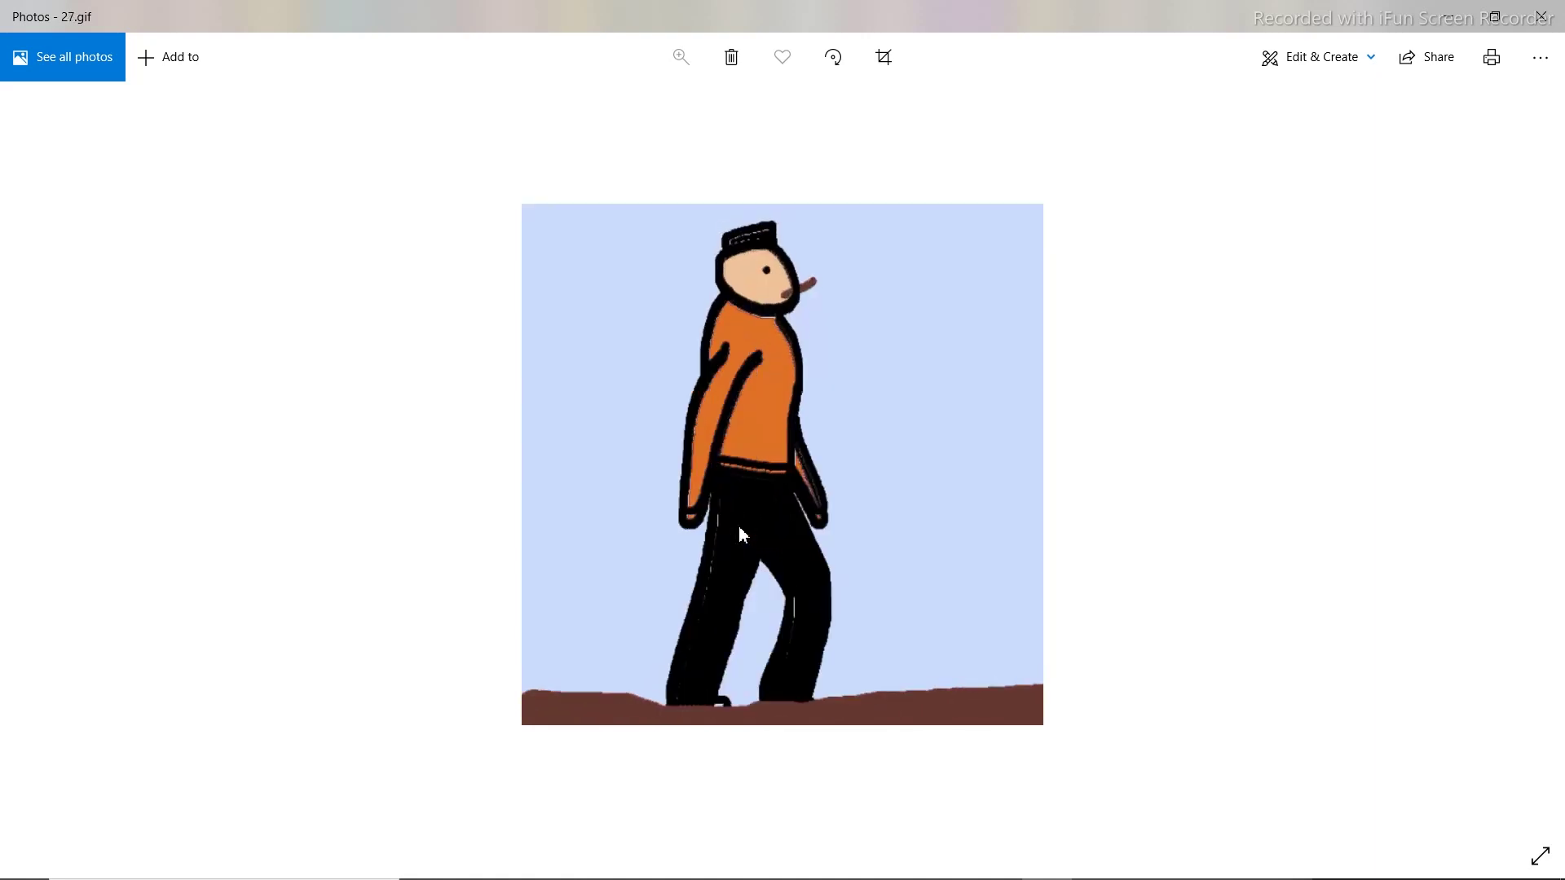
{"action": "key", "text": "Right"}
{"action": "key", "text": "Right"}
{"action": "key", "text": "Right"}
{"action": "key", "text": "Right"}
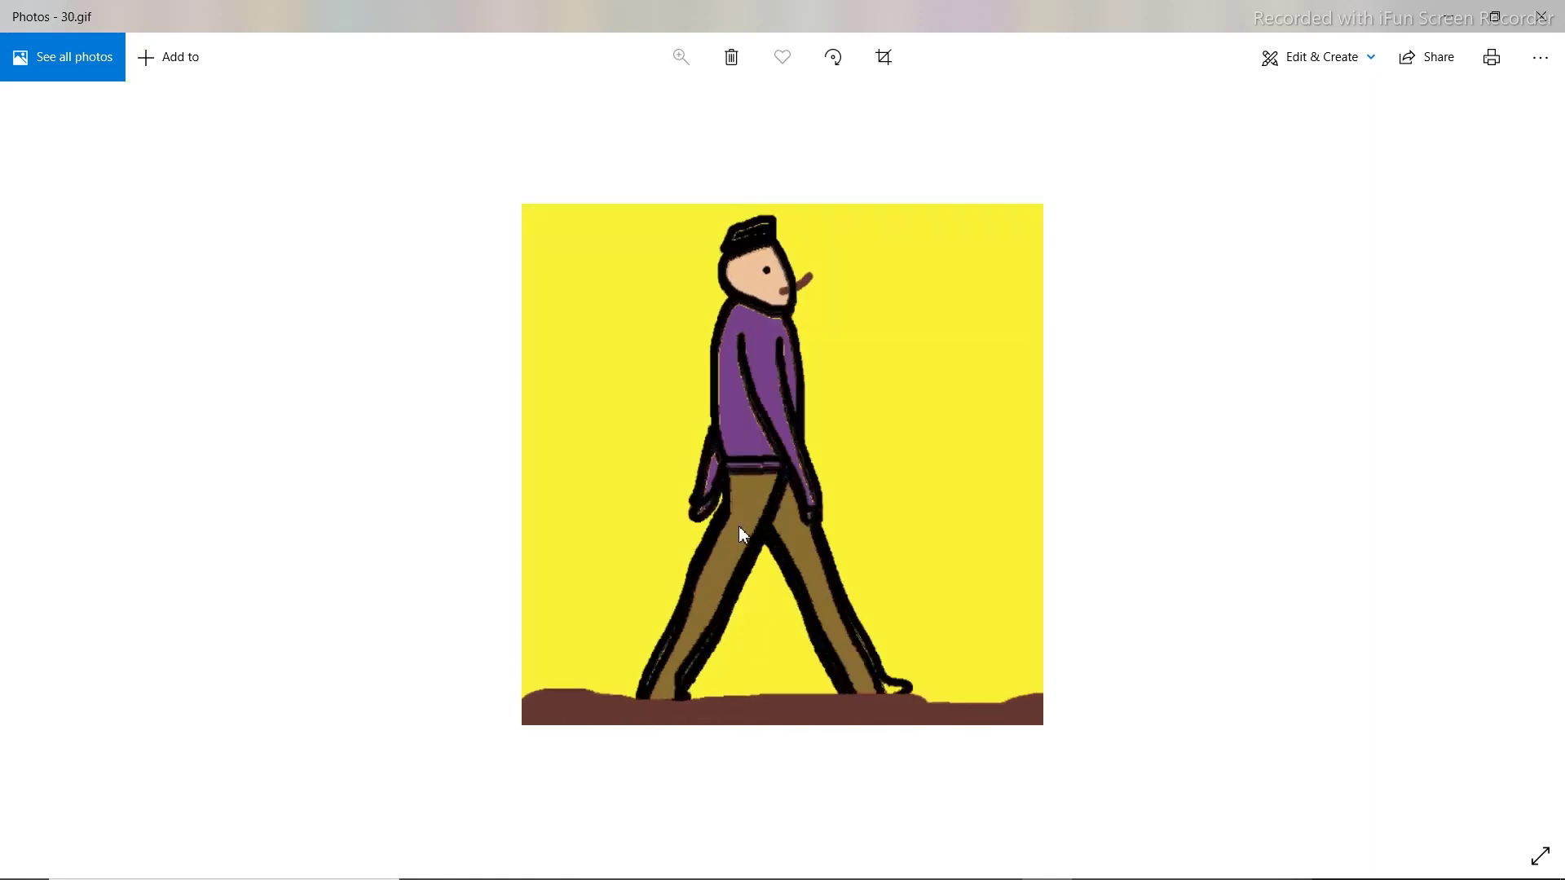
{"action": "key", "text": "Right"}
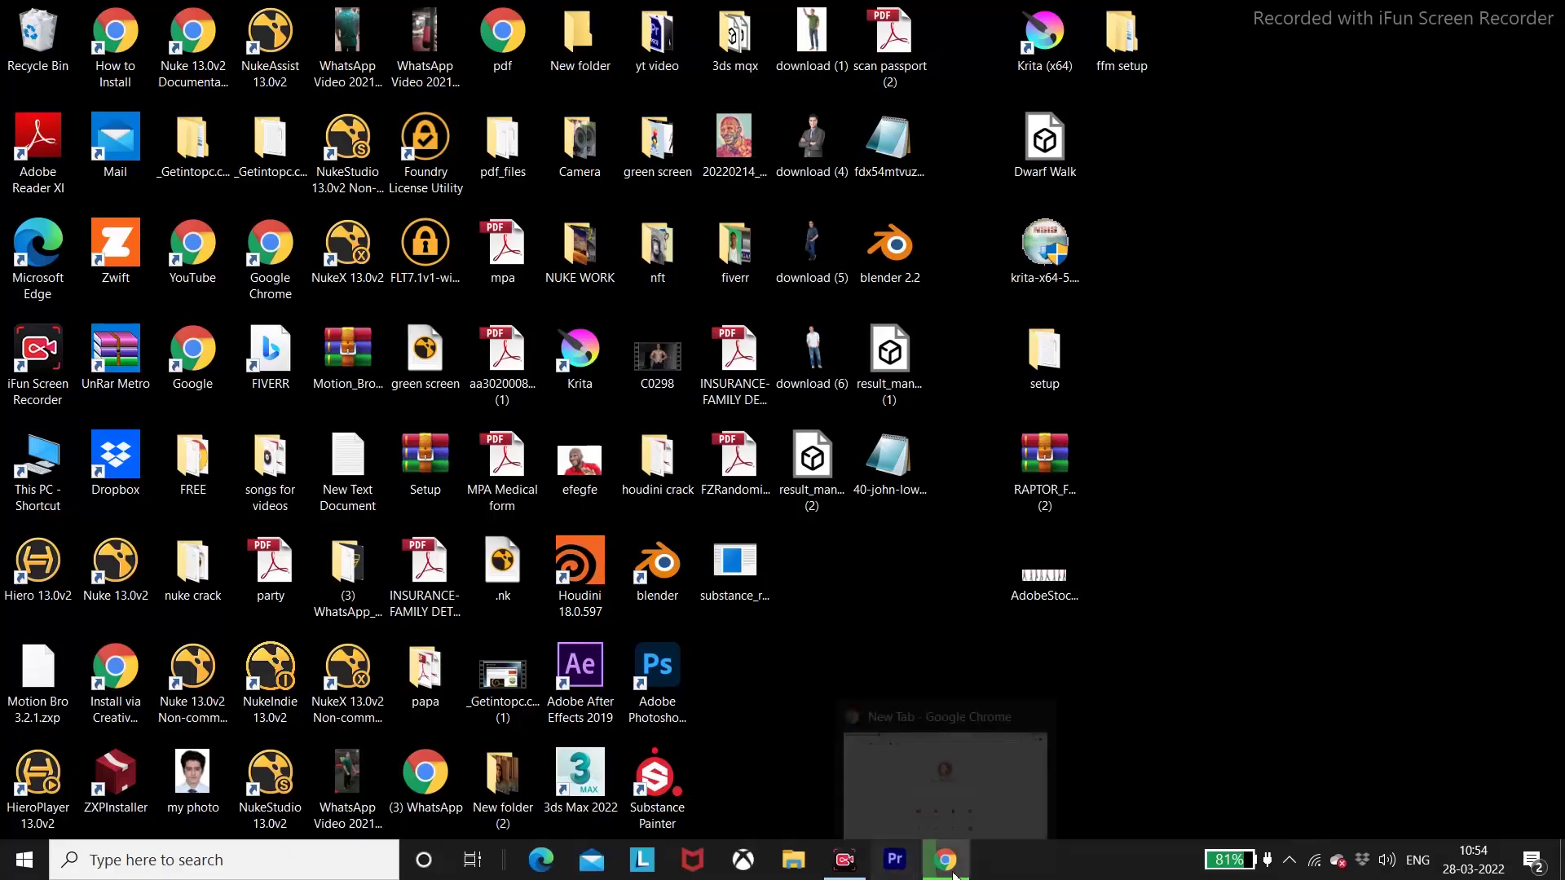
Search DuckDuckGo for 'krita' in Chrome and open the official krita.org site
{"action": "left_click", "coordinate": [953, 872]}
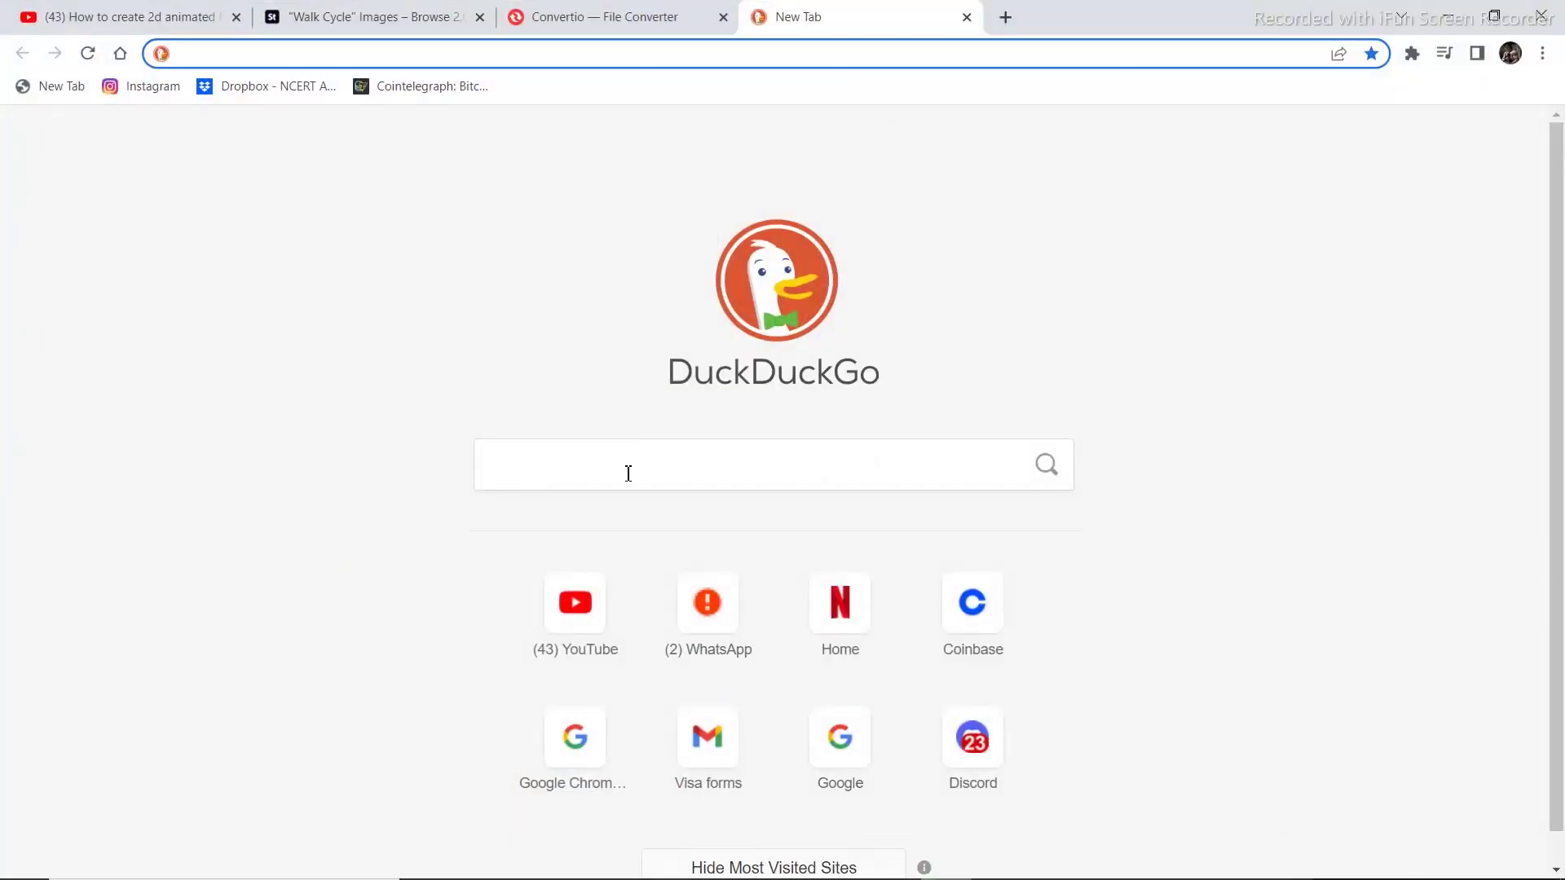
{"action": "left_click", "coordinate": [627, 473]}
{"action": "type", "text": "krita"}
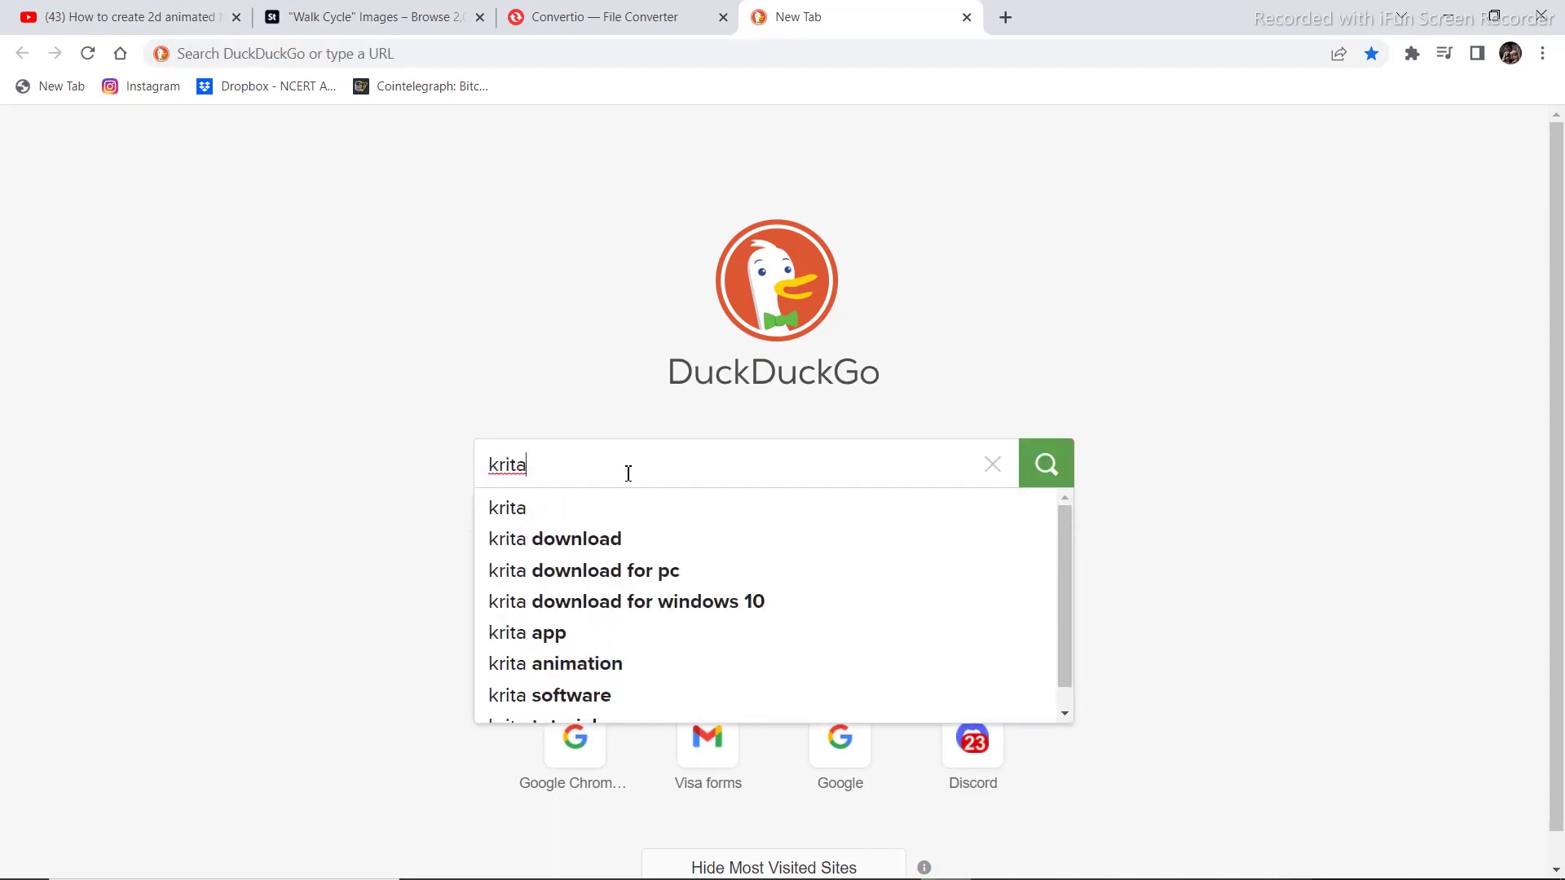
{"action": "key", "text": "Return"}
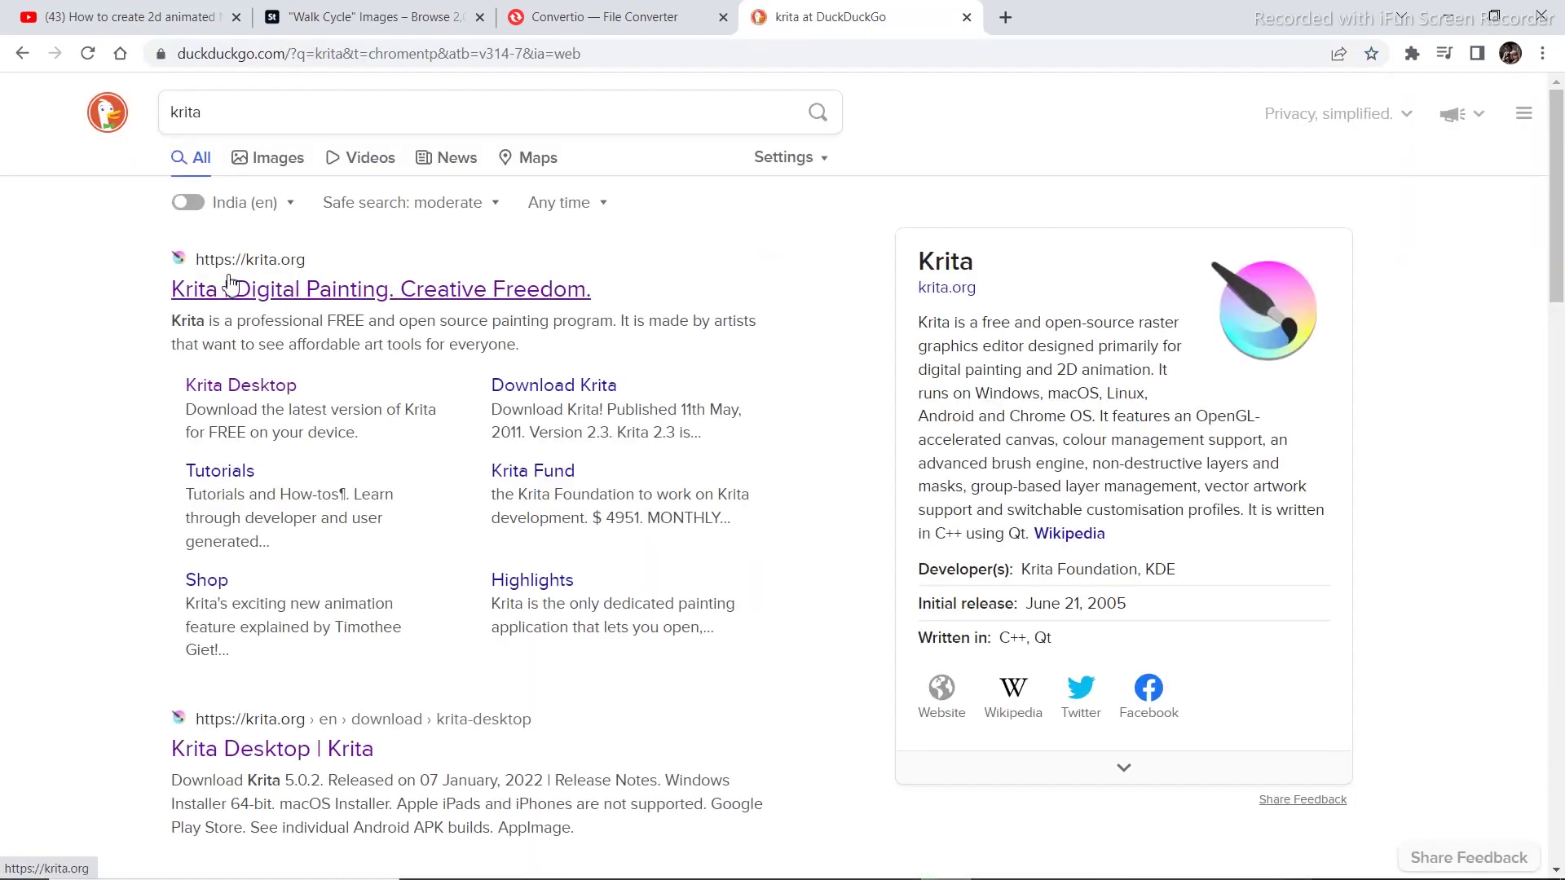
{"action": "left_click", "coordinate": [269, 292]}
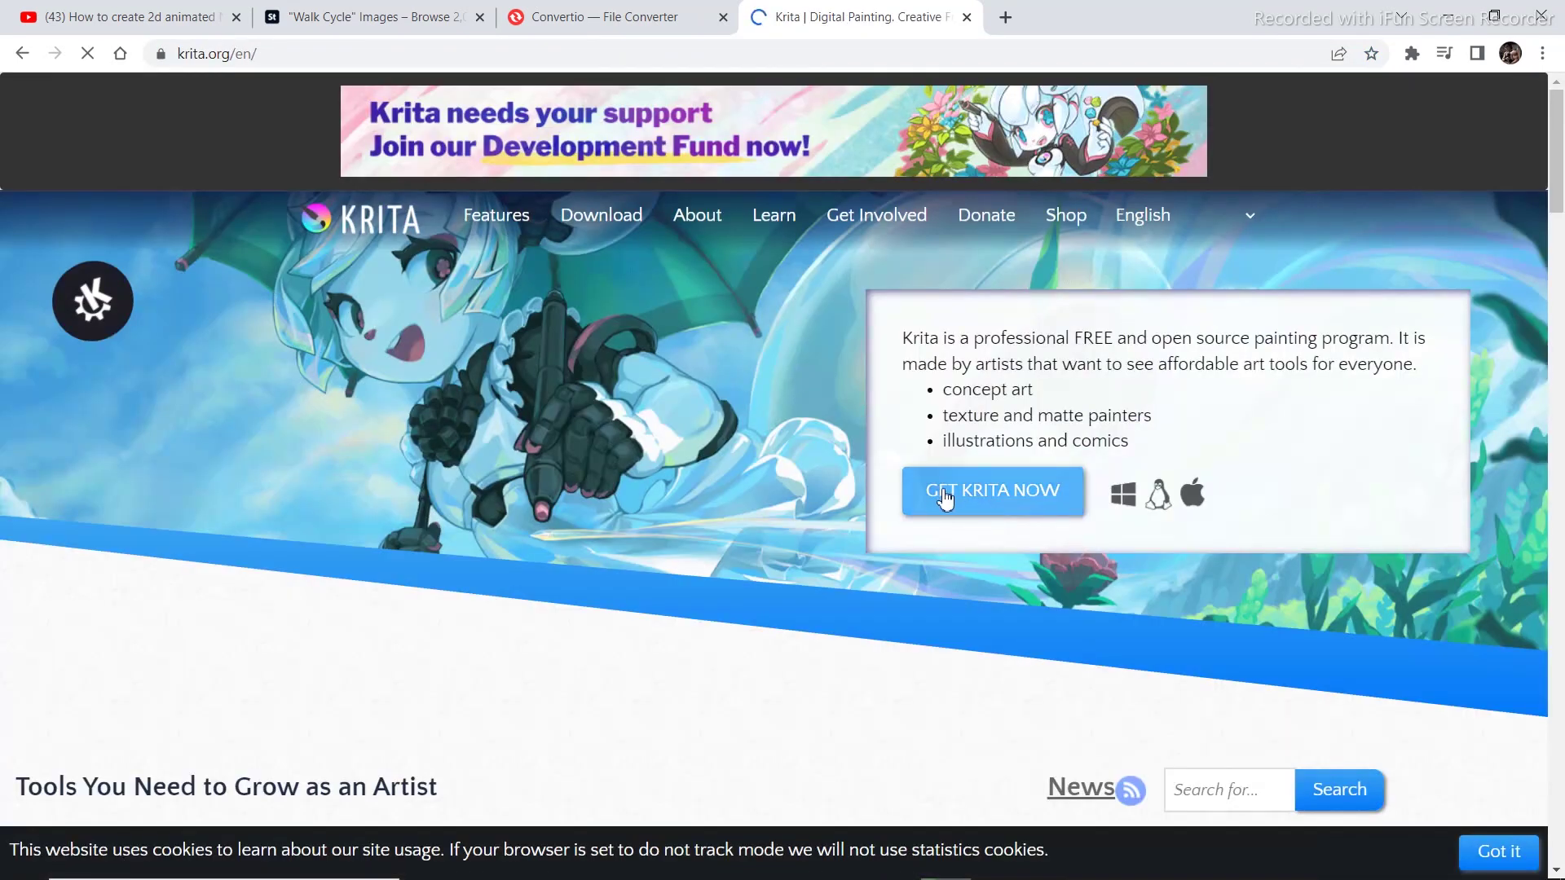
Download the Krita 5.0.2 Windows 64-bit installer, then minimise Chrome
{"action": "left_click", "coordinate": [993, 499]}
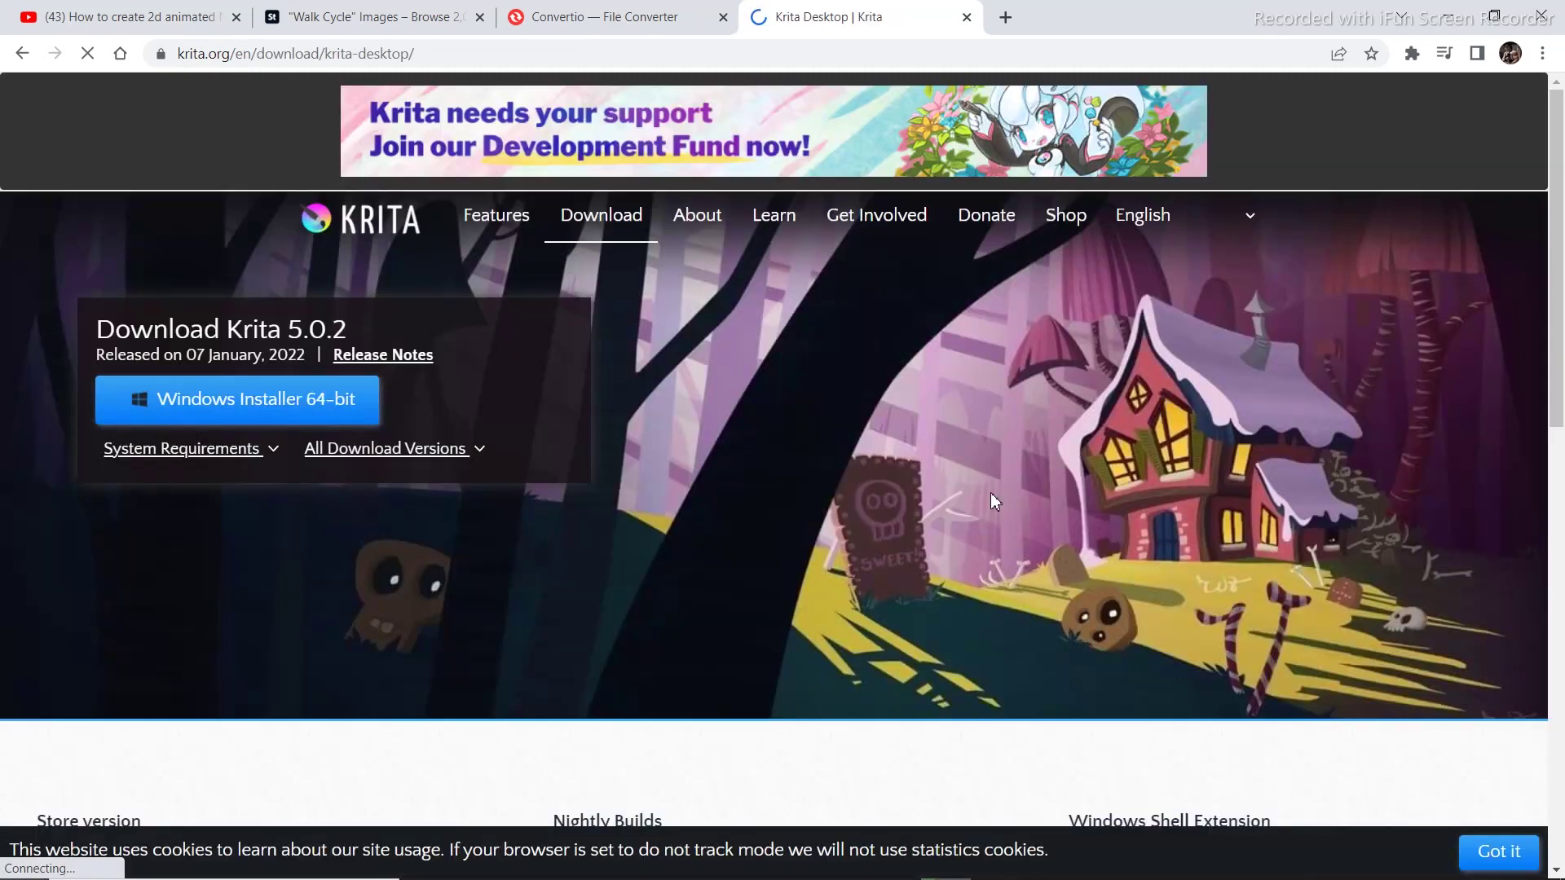
{"action": "left_click", "coordinate": [454, 455]}
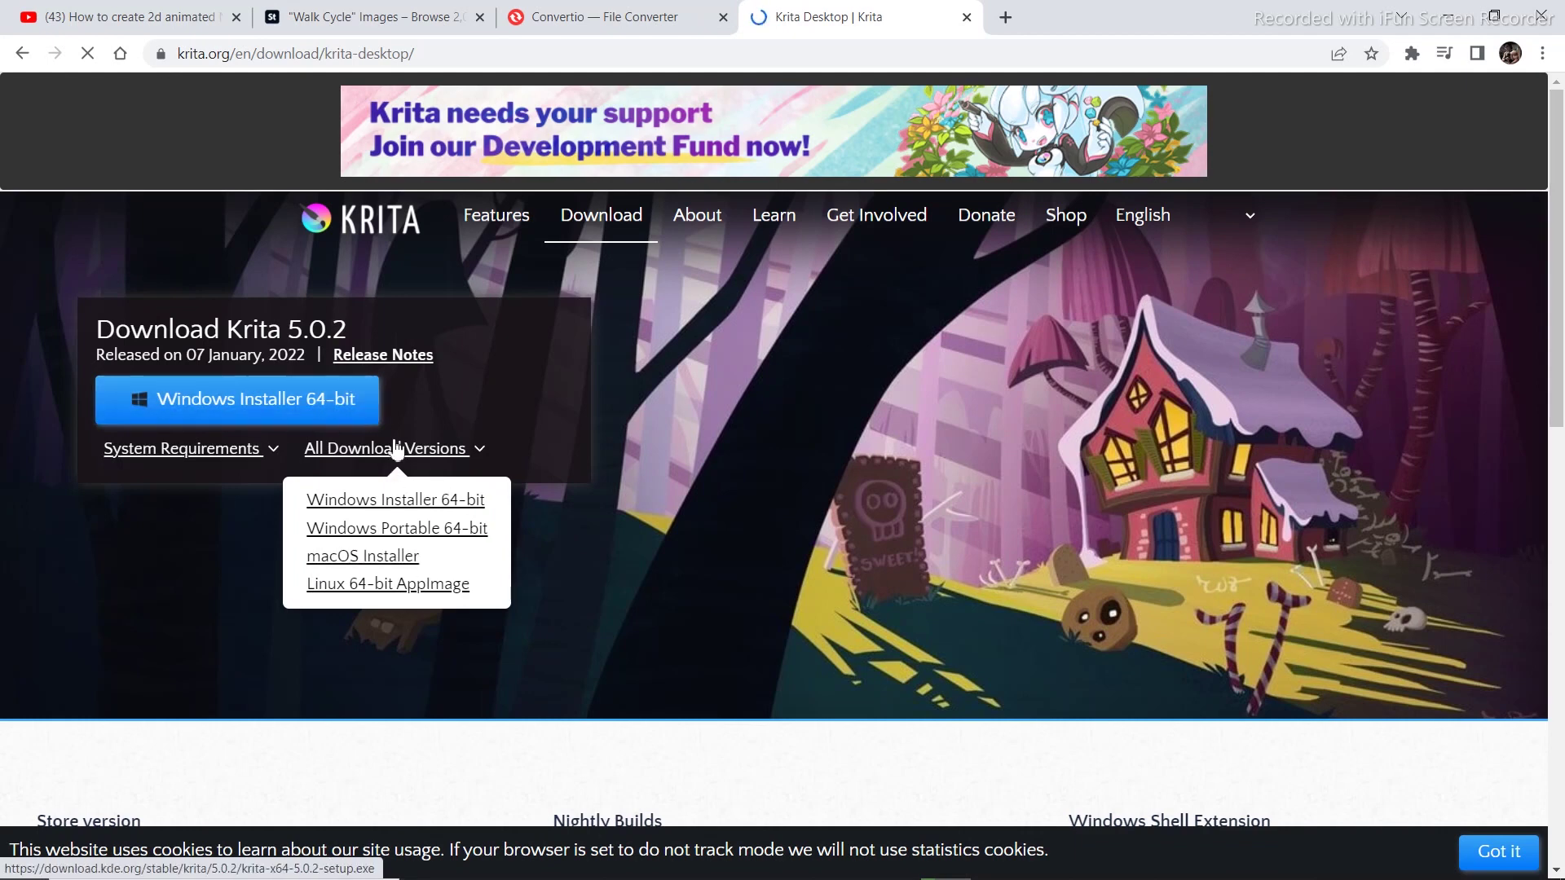
{"action": "left_click", "coordinate": [372, 501]}
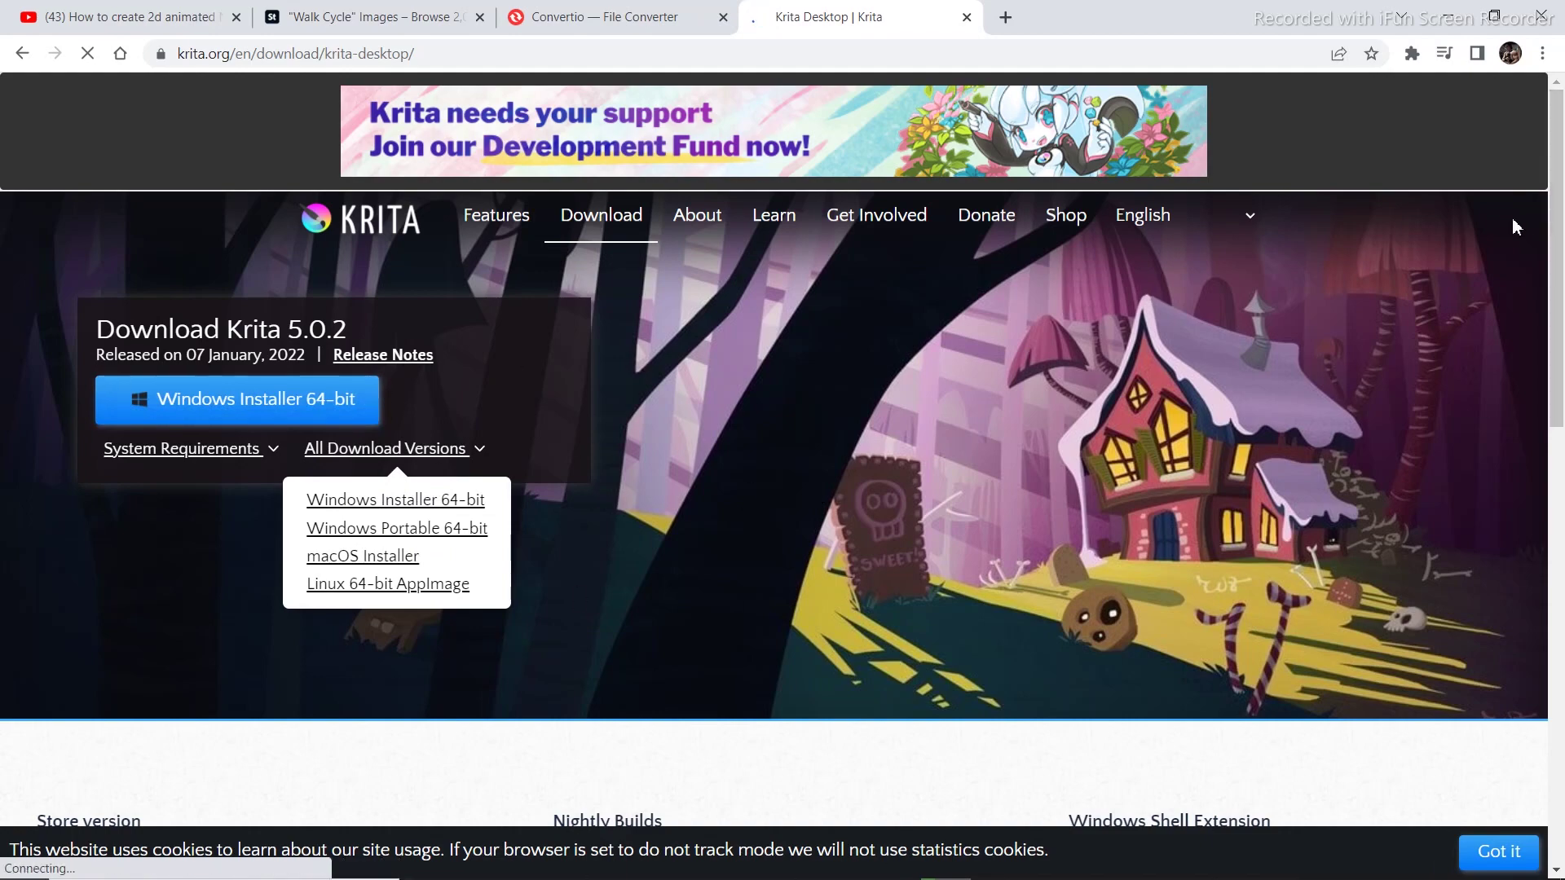
{"action": "left_click", "coordinate": [1447, 17]}
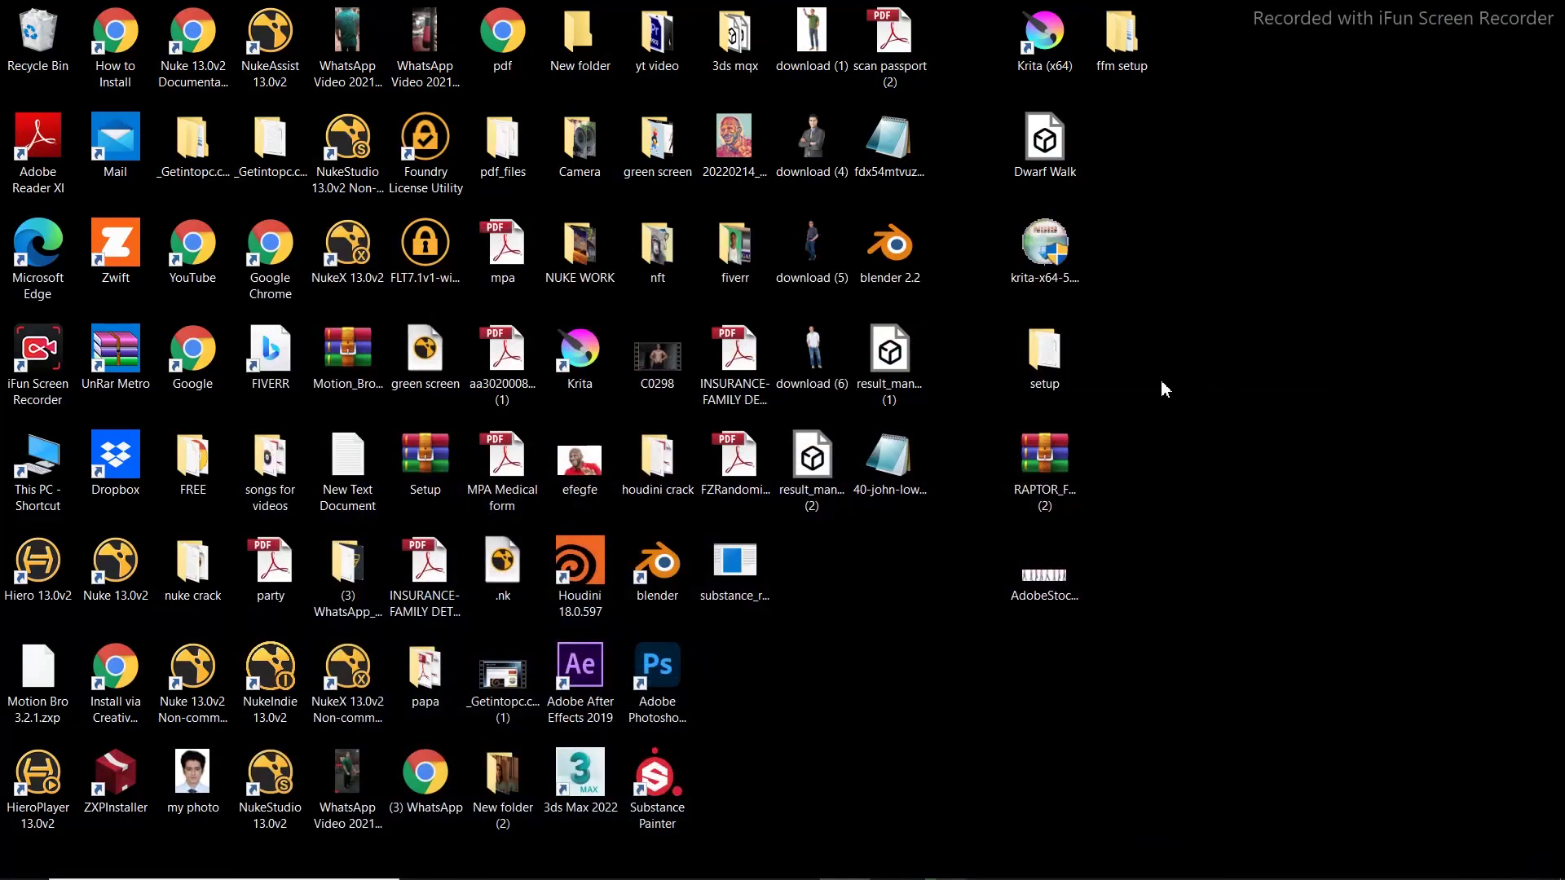
Launch Krita from the desktop and start a new 600 × 600 px RGB document
{"action": "double_click", "coordinate": [1046, 41]}
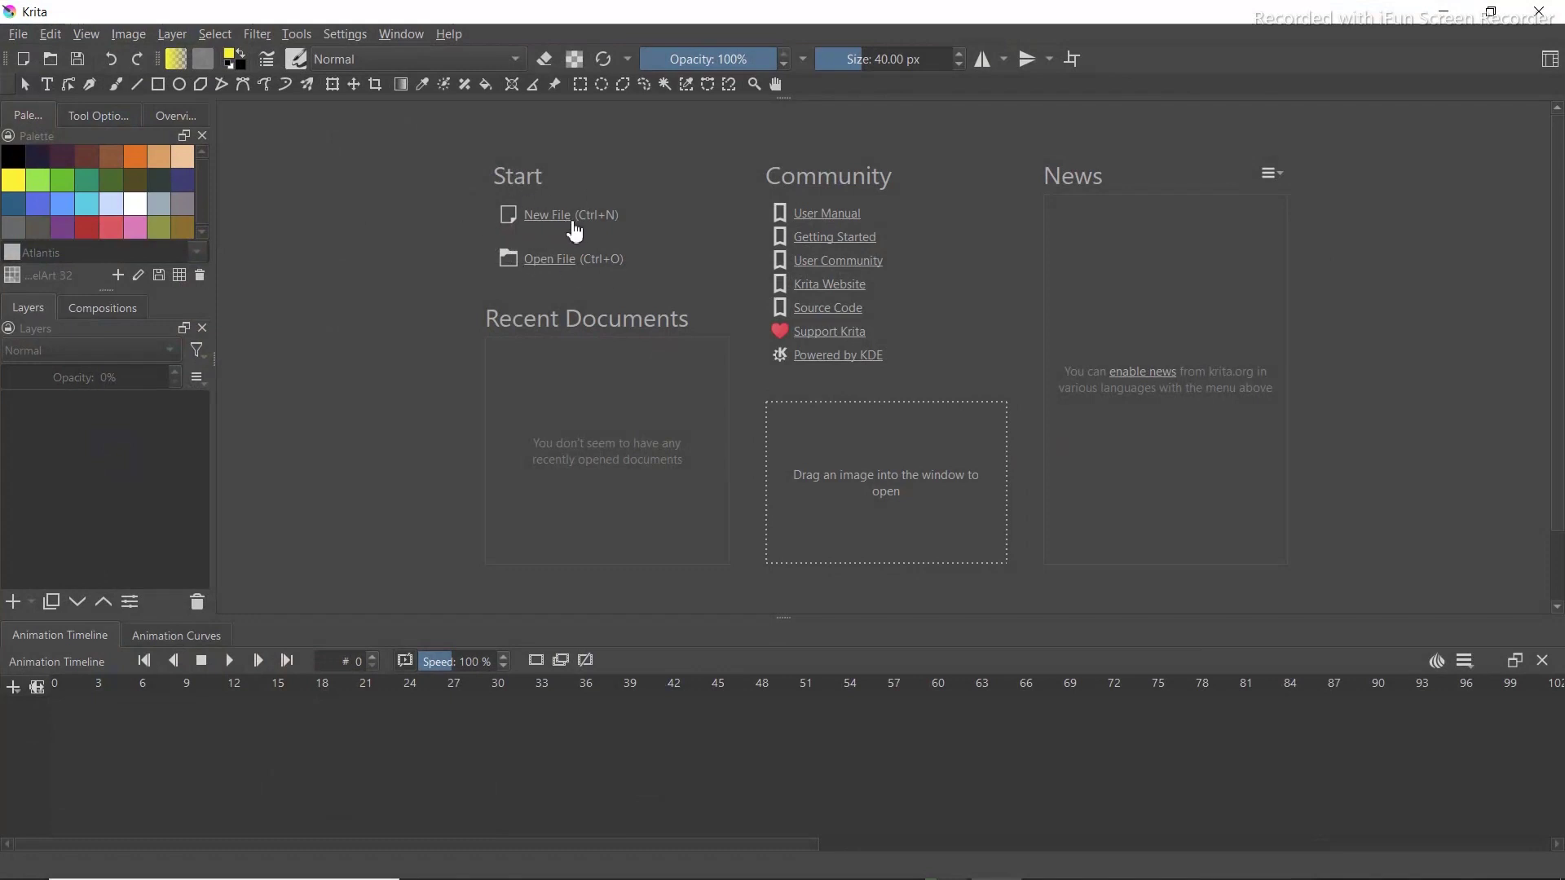
{"action": "left_click", "coordinate": [551, 220]}
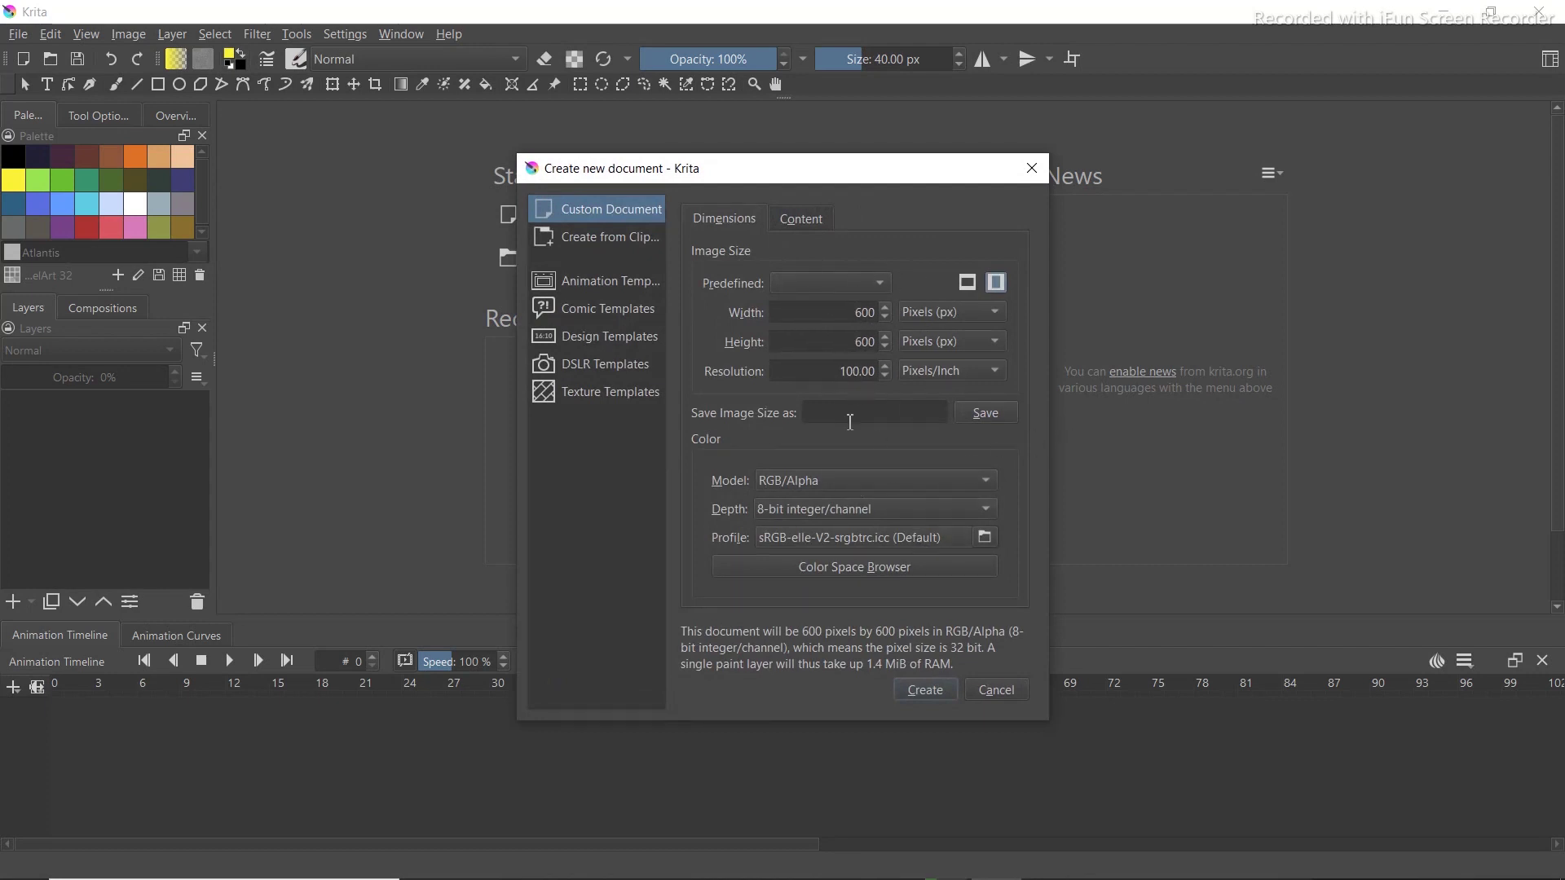
Create the 600 × 600 document and try the Transform and Move tools
{"action": "left_click", "coordinate": [925, 691]}
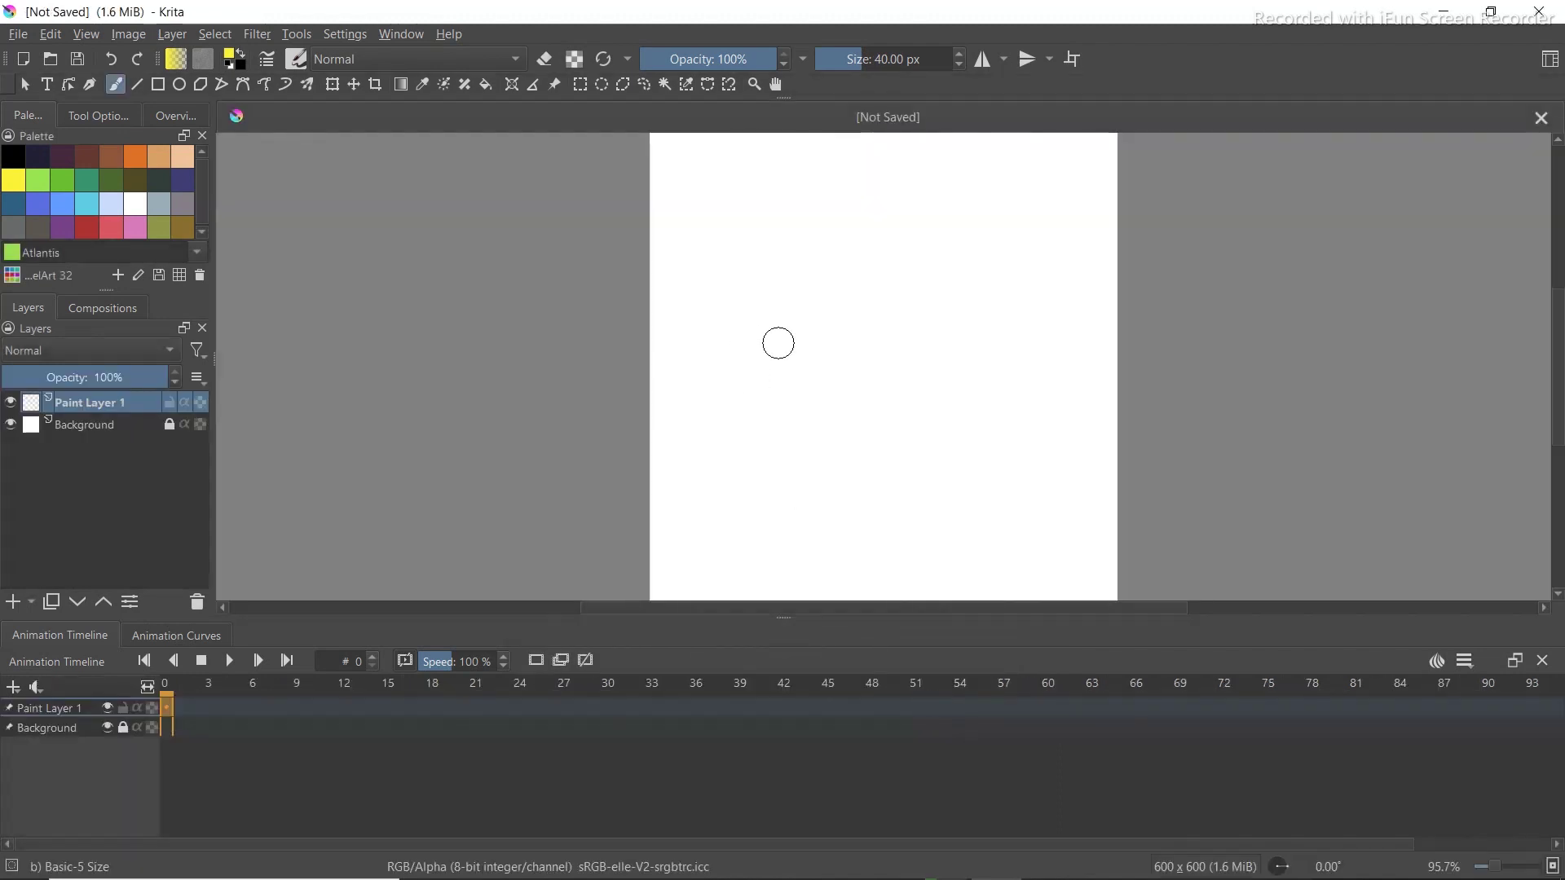
{"action": "scroll", "coordinate": [822, 337], "scroll_direction": "down", "scroll_amount": 3}
{"action": "scroll", "coordinate": [815, 339], "scroll_direction": "up", "scroll_amount": 3}
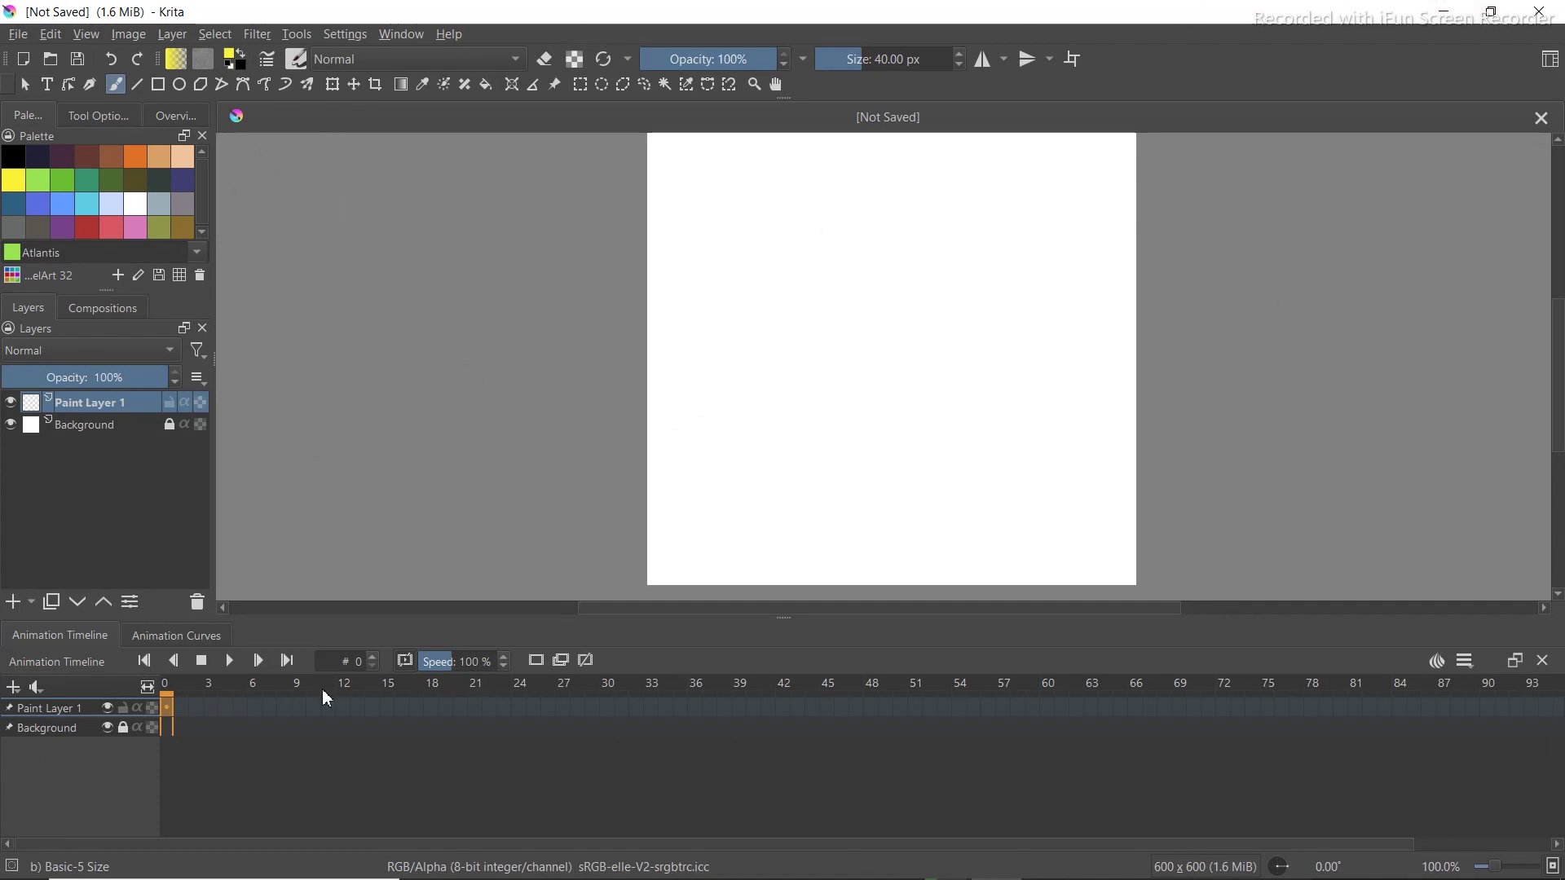
{"action": "scroll", "coordinate": [653, 426], "scroll_direction": "down", "scroll_amount": 1}
{"action": "scroll", "coordinate": [653, 427], "scroll_direction": "up", "scroll_amount": 1}
{"action": "scroll", "coordinate": [511, 455], "scroll_direction": "down", "scroll_amount": 1}
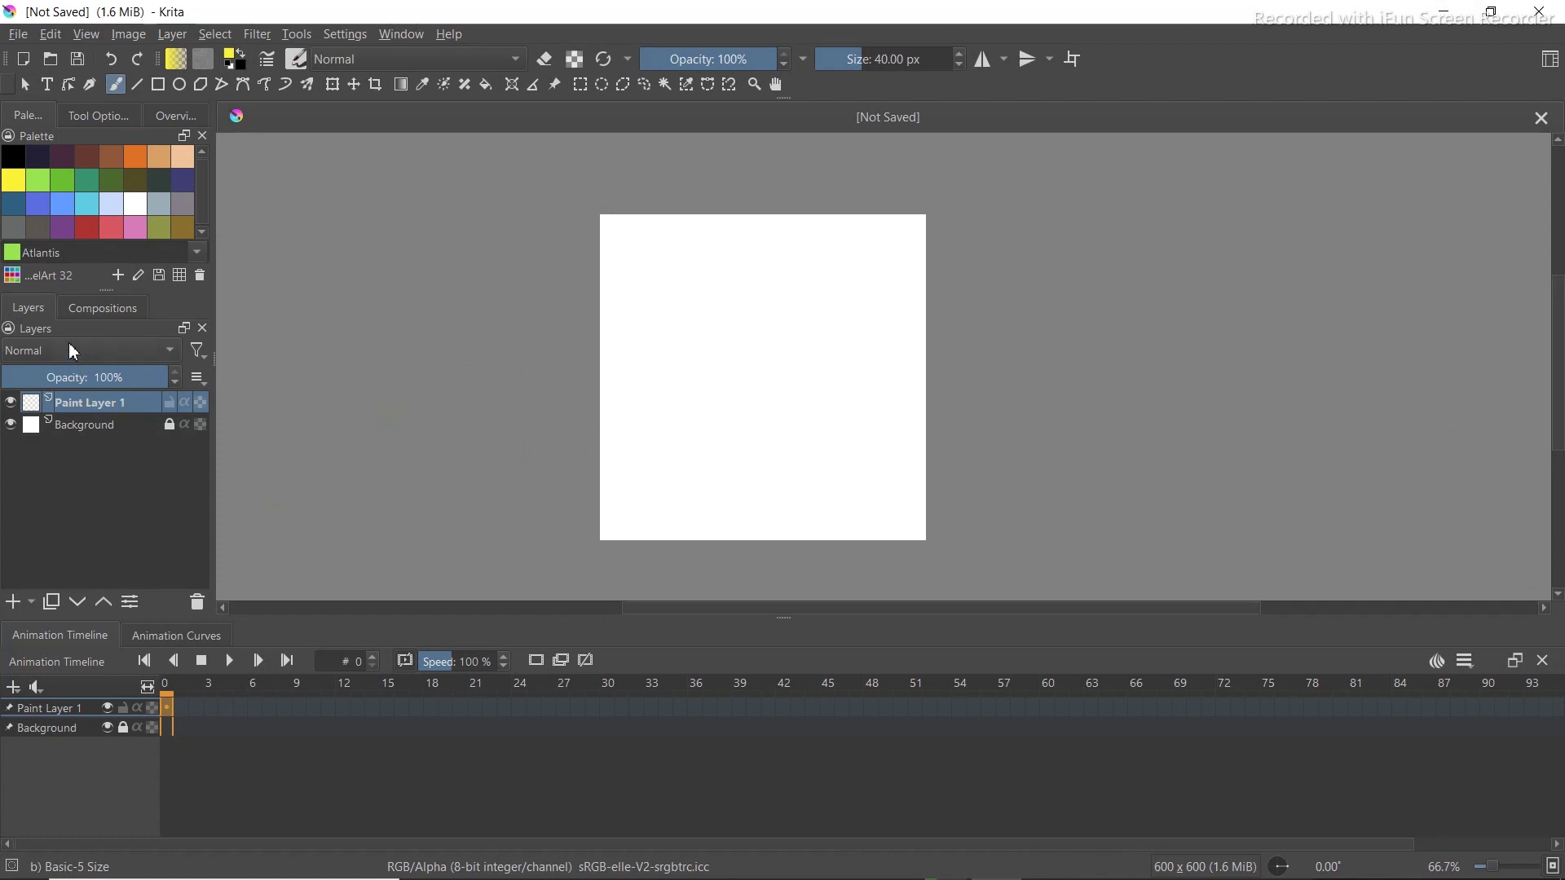
{"action": "left_click", "coordinate": [333, 86]}
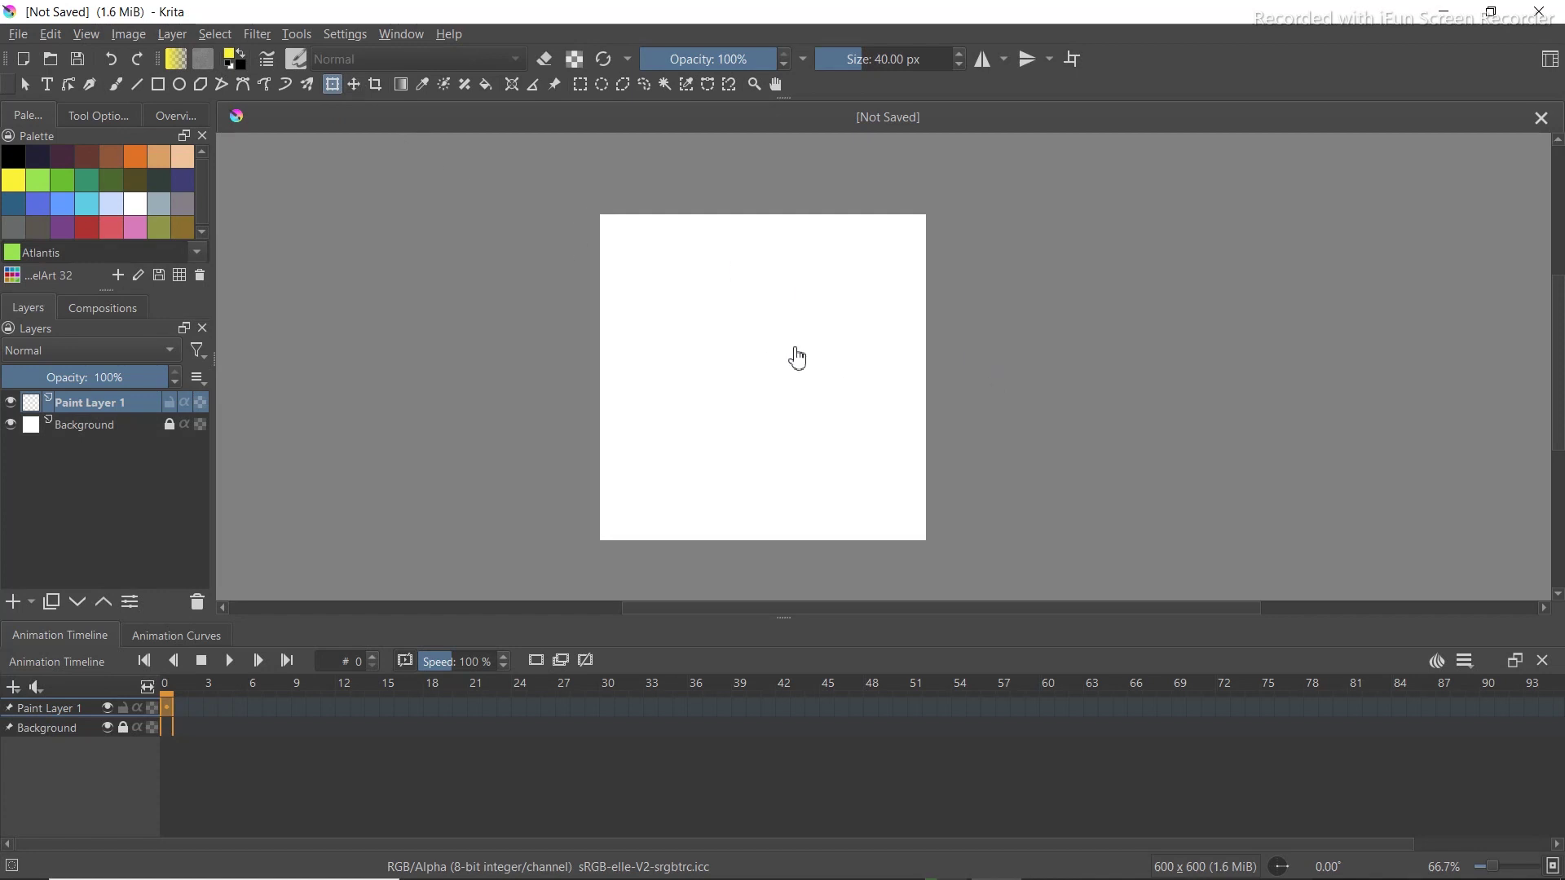
{"action": "left_click", "coordinate": [353, 86]}
Unlock the Background layer and reselect Paint Layer 1
{"action": "left_click", "coordinate": [96, 429]}
{"action": "left_click", "coordinate": [169, 424]}
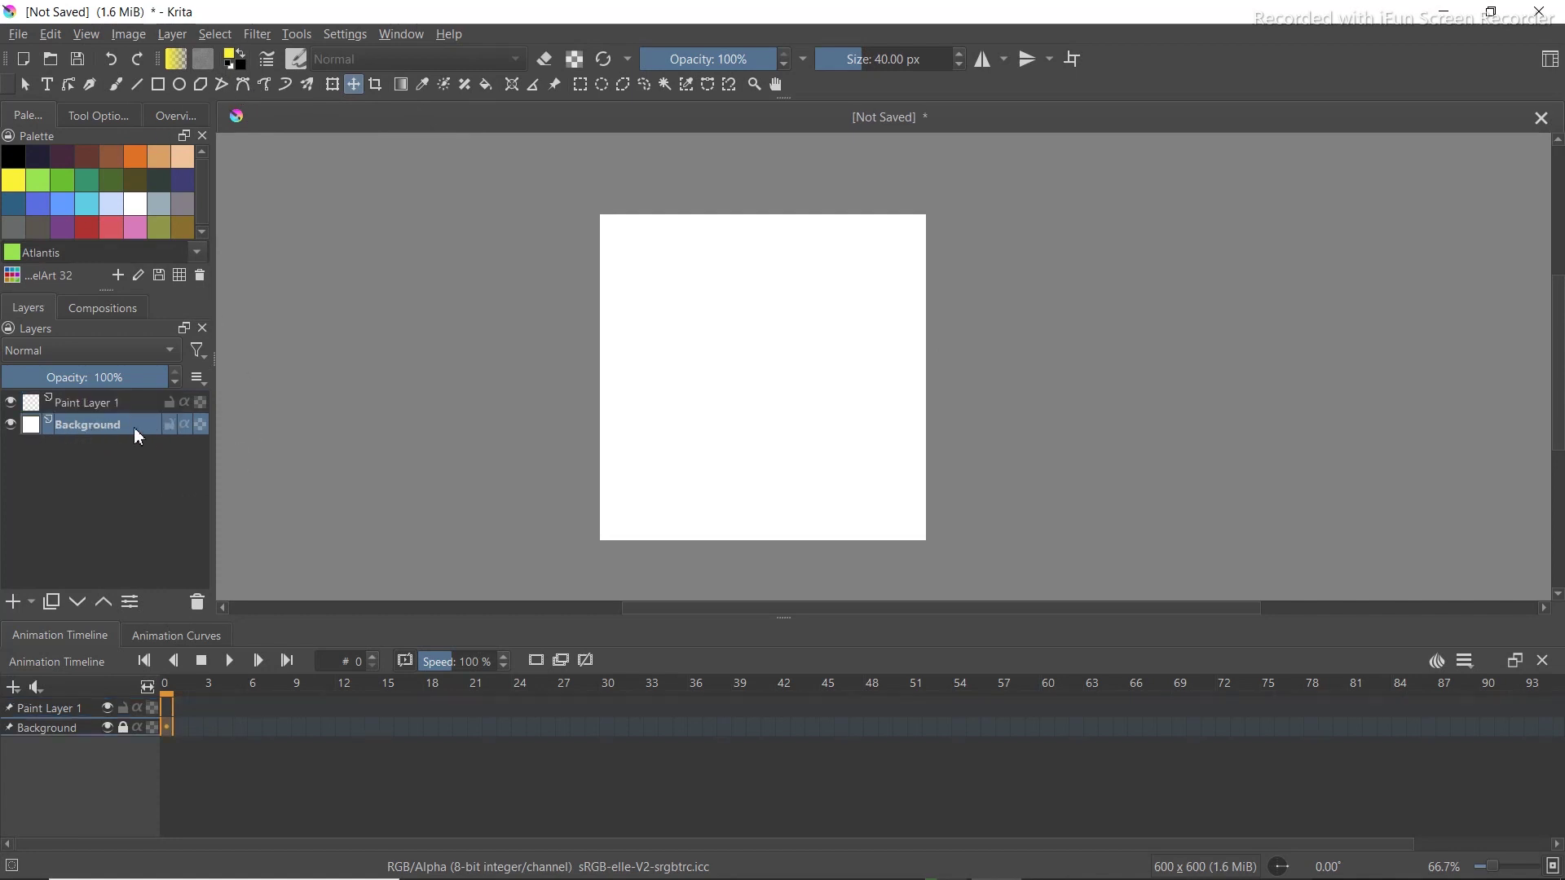
{"action": "left_click", "coordinate": [103, 407]}
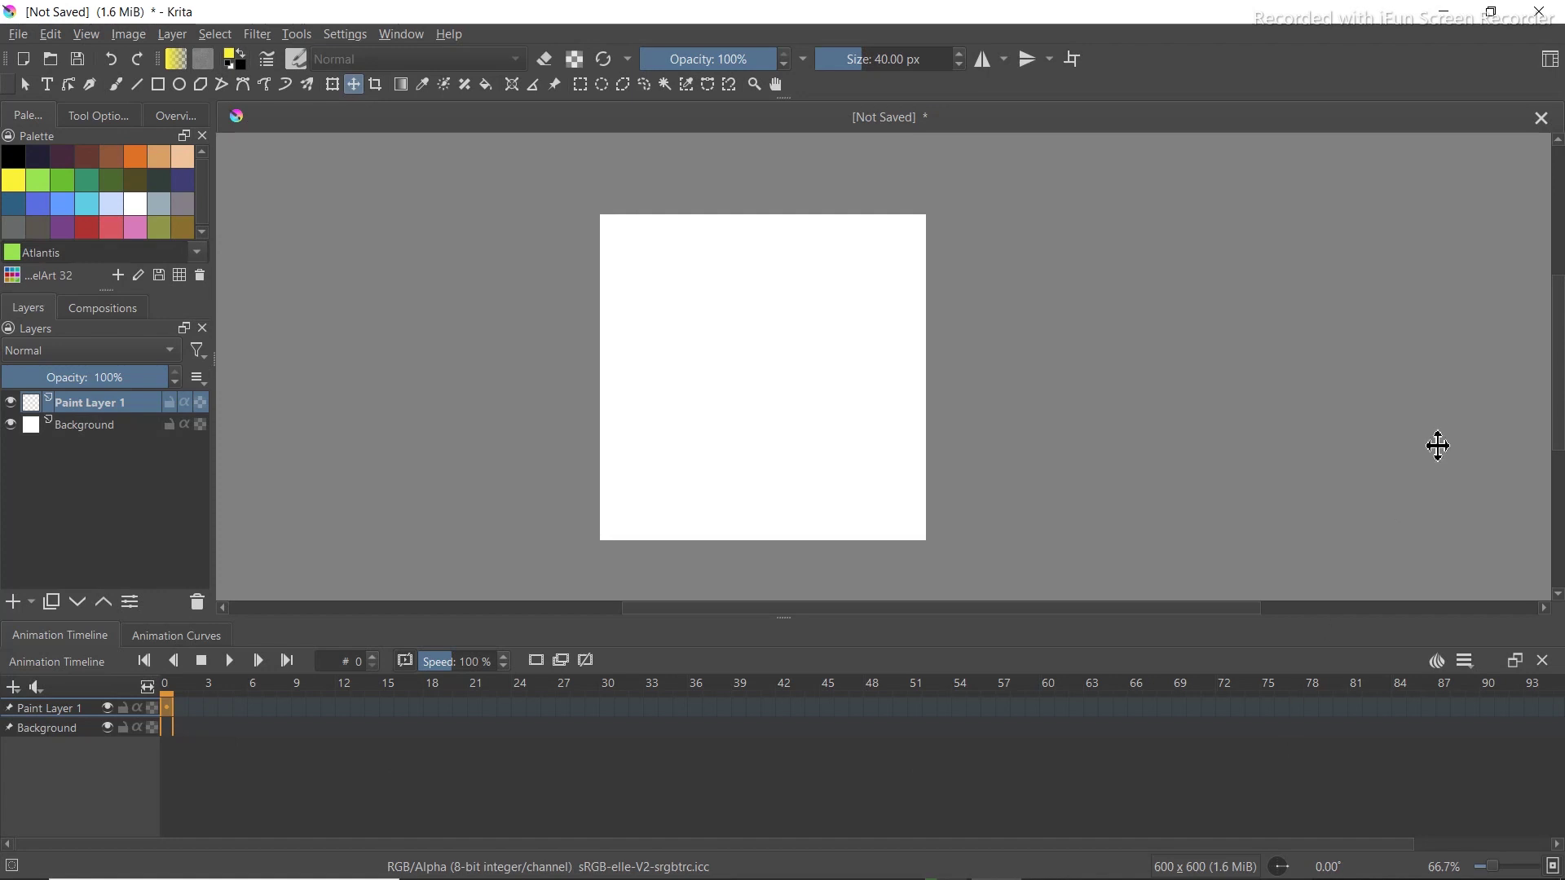
Switch to the Animation workspace and close Onion Skins to widen the timeline
{"action": "left_click", "coordinate": [1551, 64]}
{"action": "left_click", "coordinate": [1413, 144]}
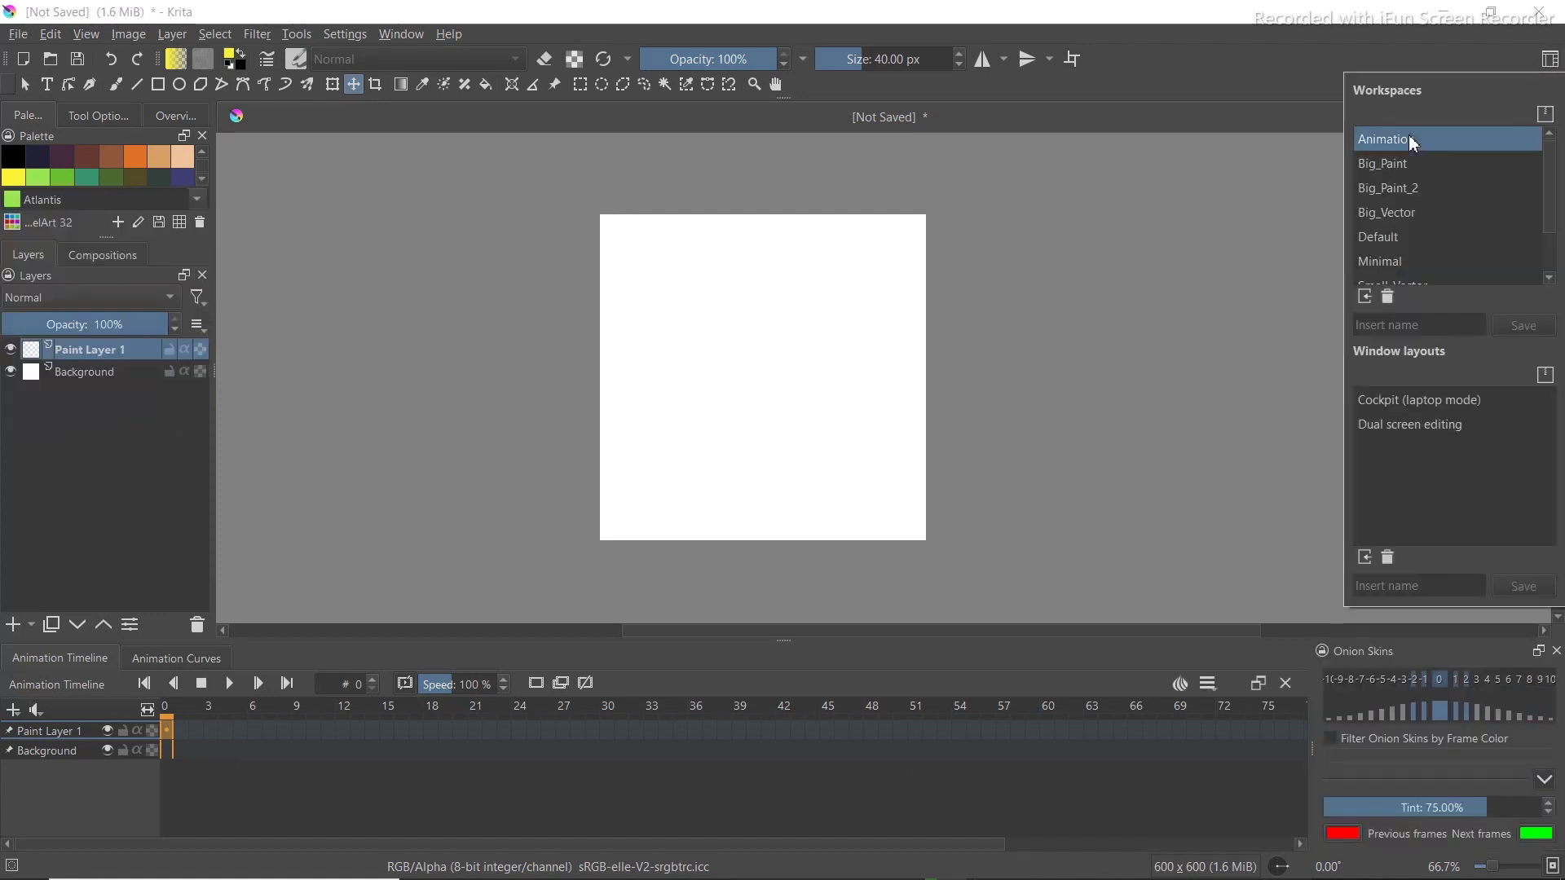
{"action": "left_click", "coordinate": [1267, 86]}
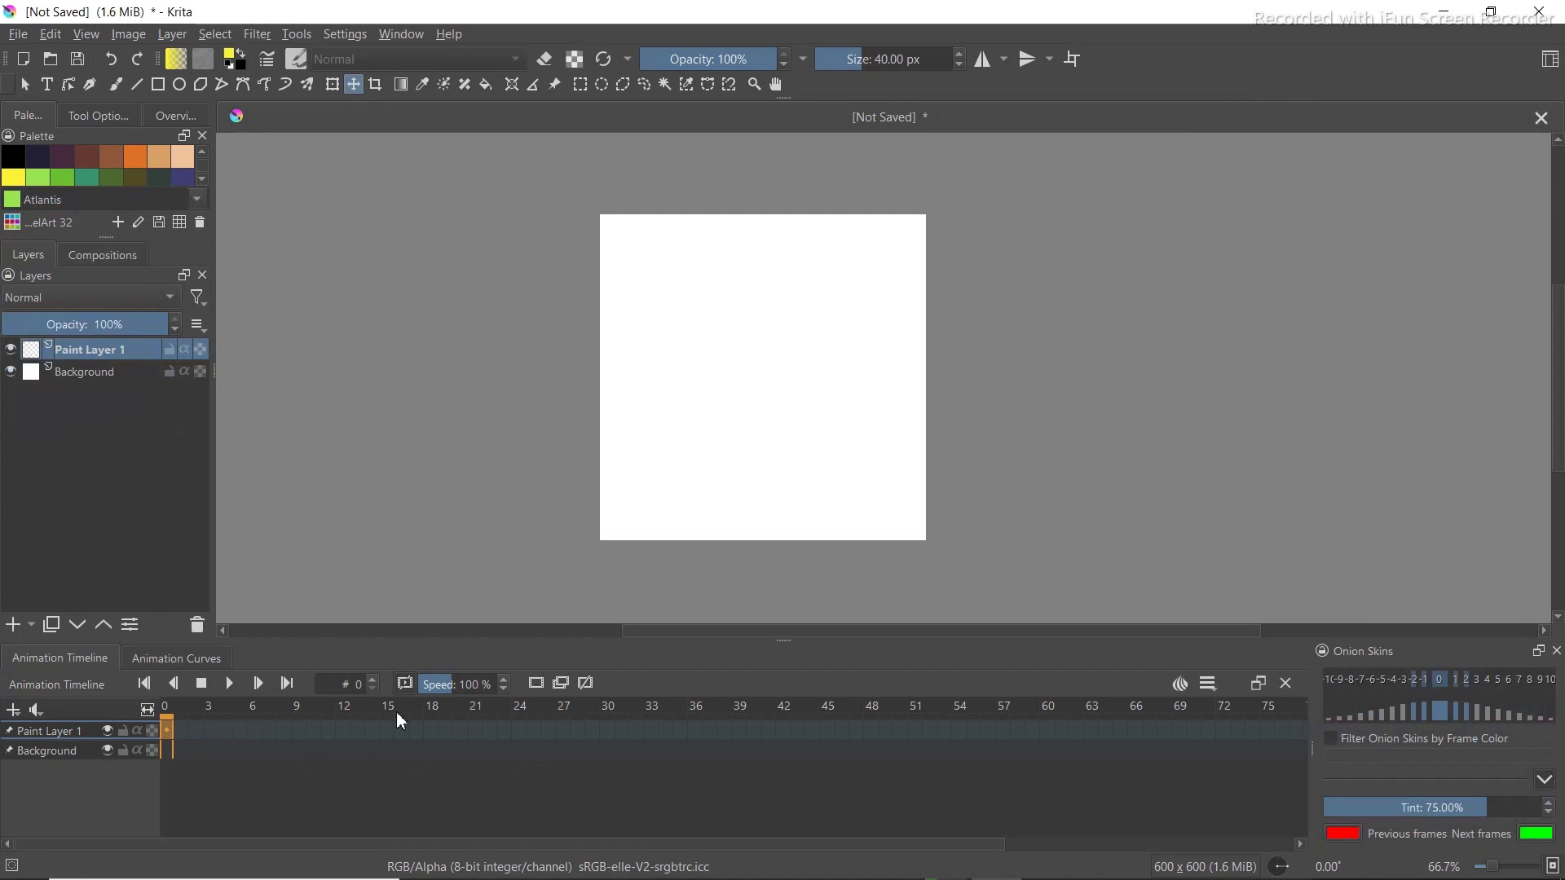
{"action": "left_click", "coordinate": [1557, 652]}
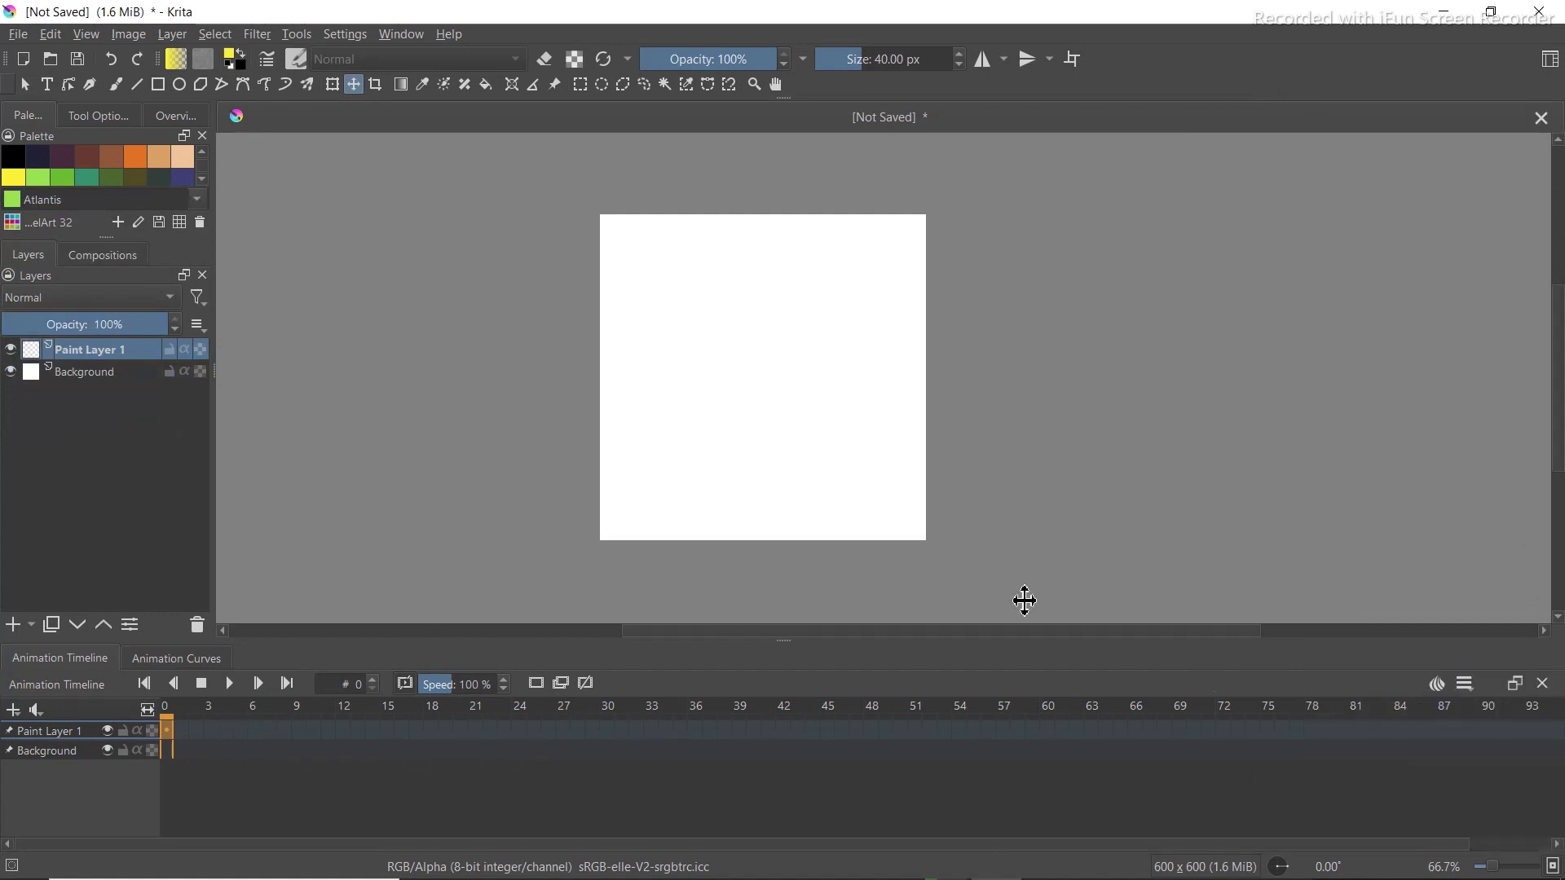
View the AdobeStock walk-cycle sheet in Photos, then close Photos and drag the image into Krita
{"action": "key", "text": "alt+Tab"}
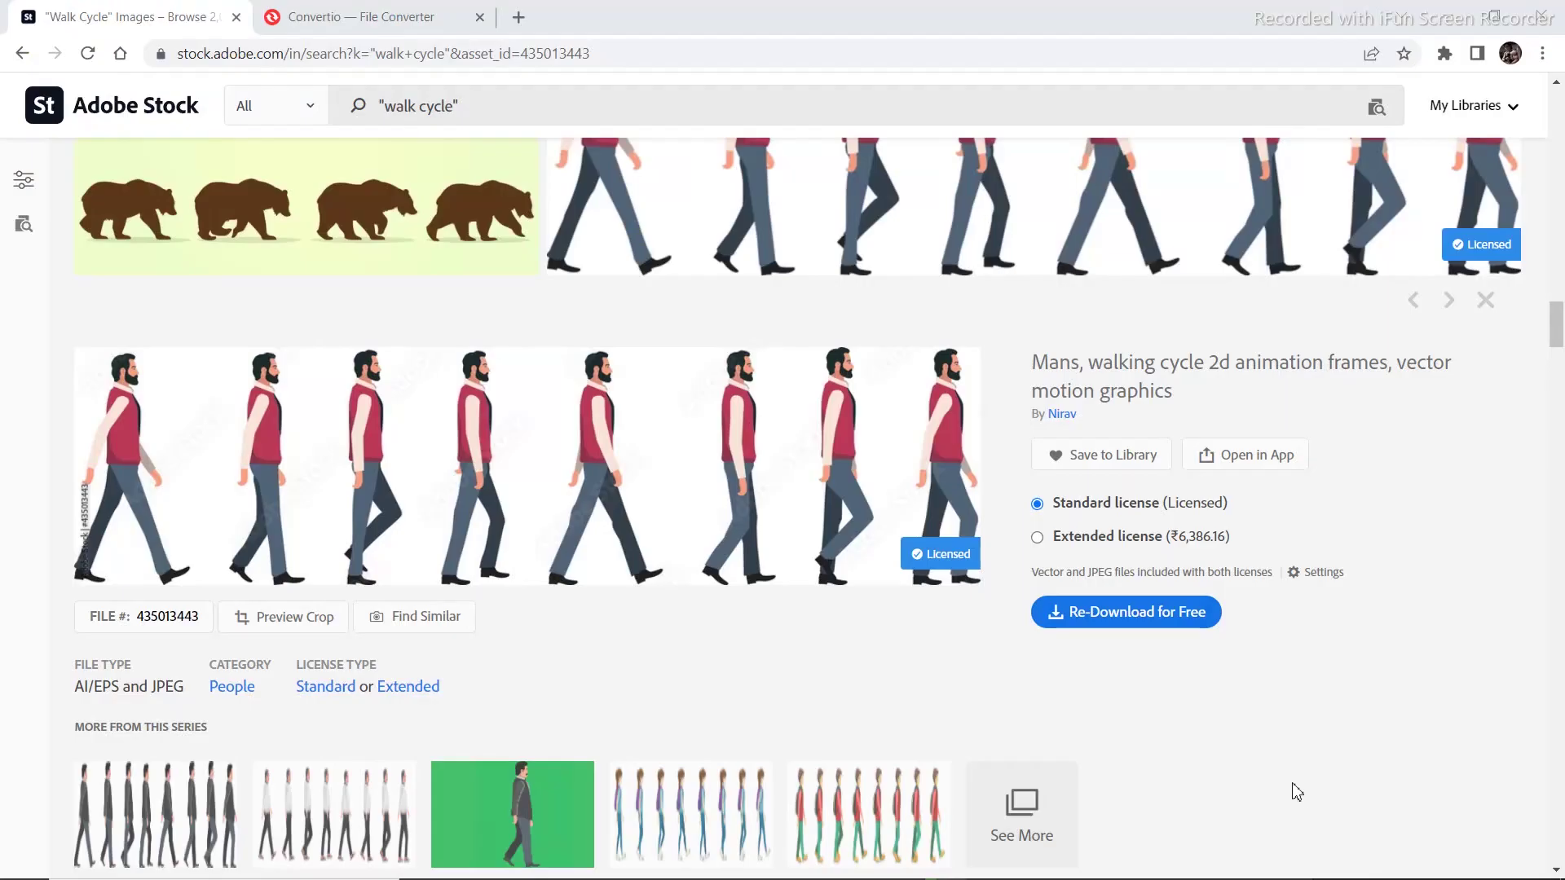
{"action": "left_click", "coordinate": [1451, 14]}
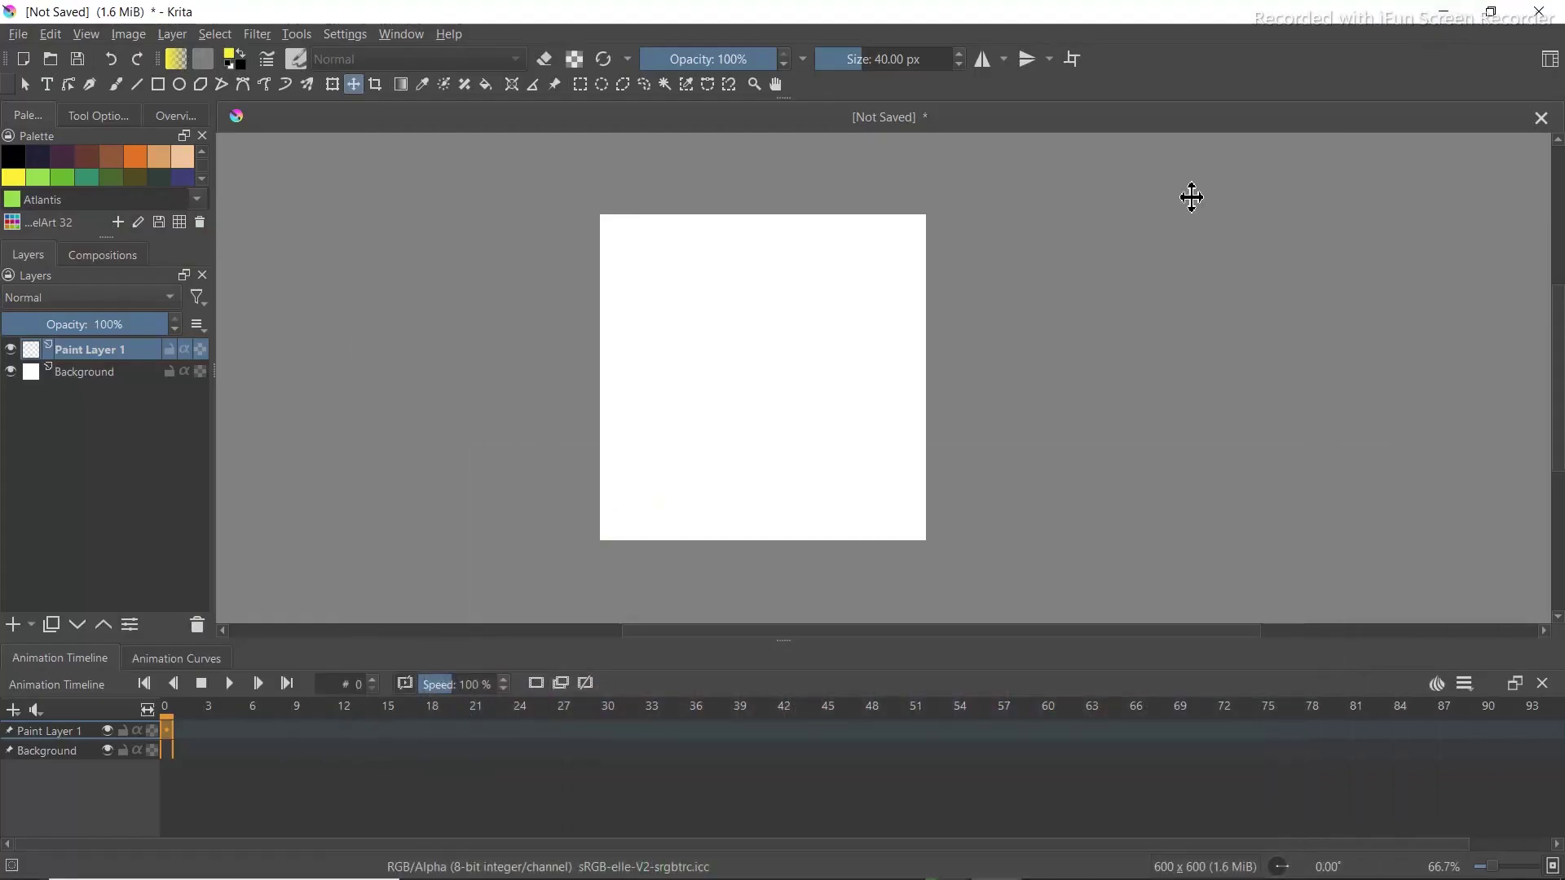
{"action": "left_click", "coordinate": [1443, 13]}
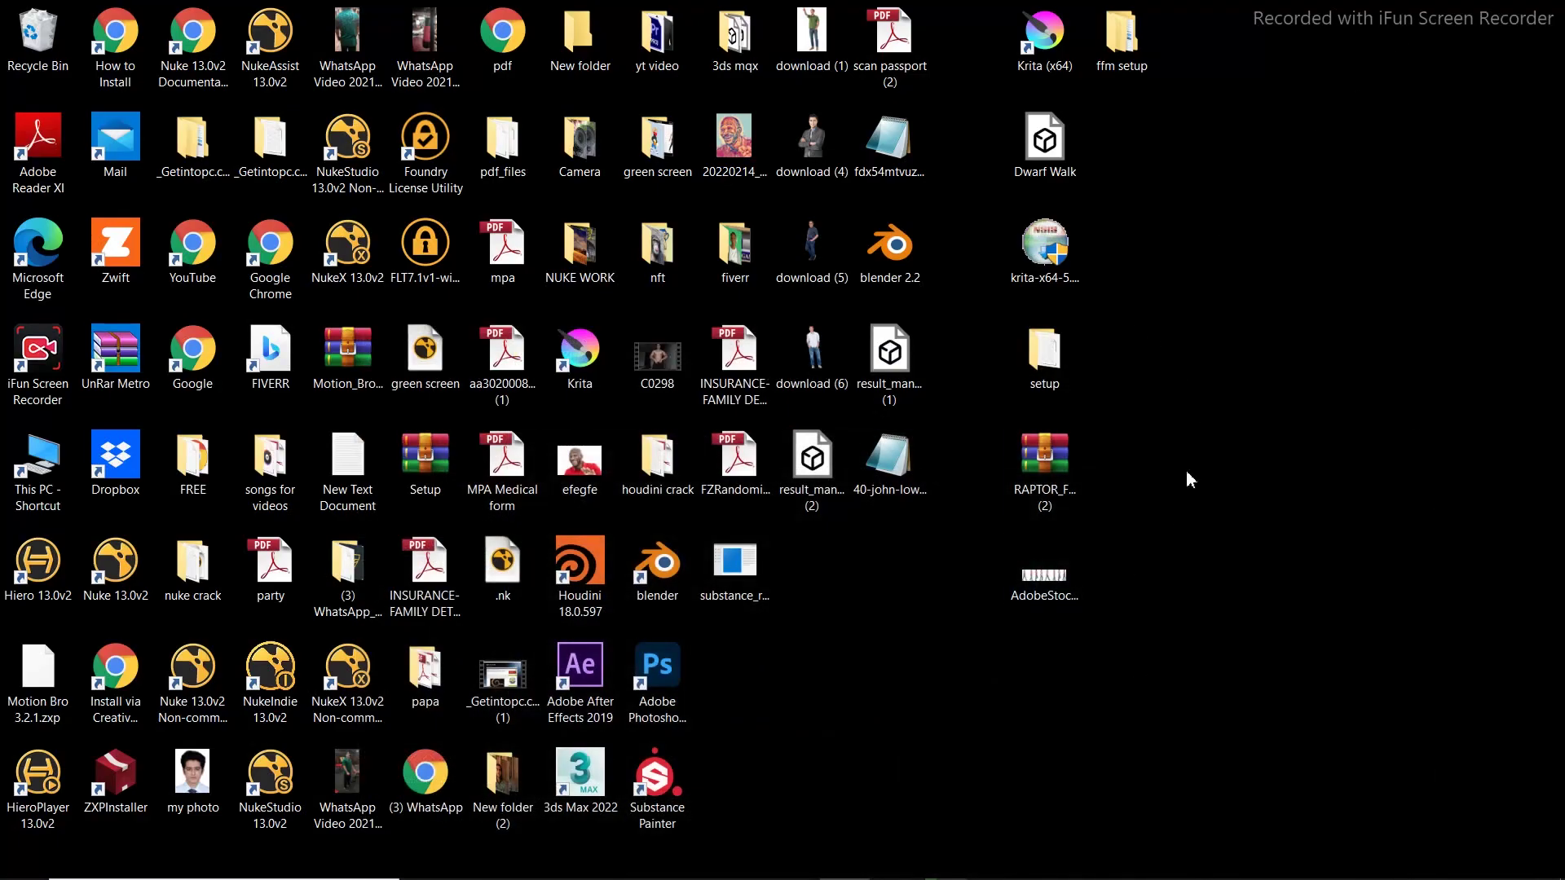
{"action": "double_click", "coordinate": [1055, 595]}
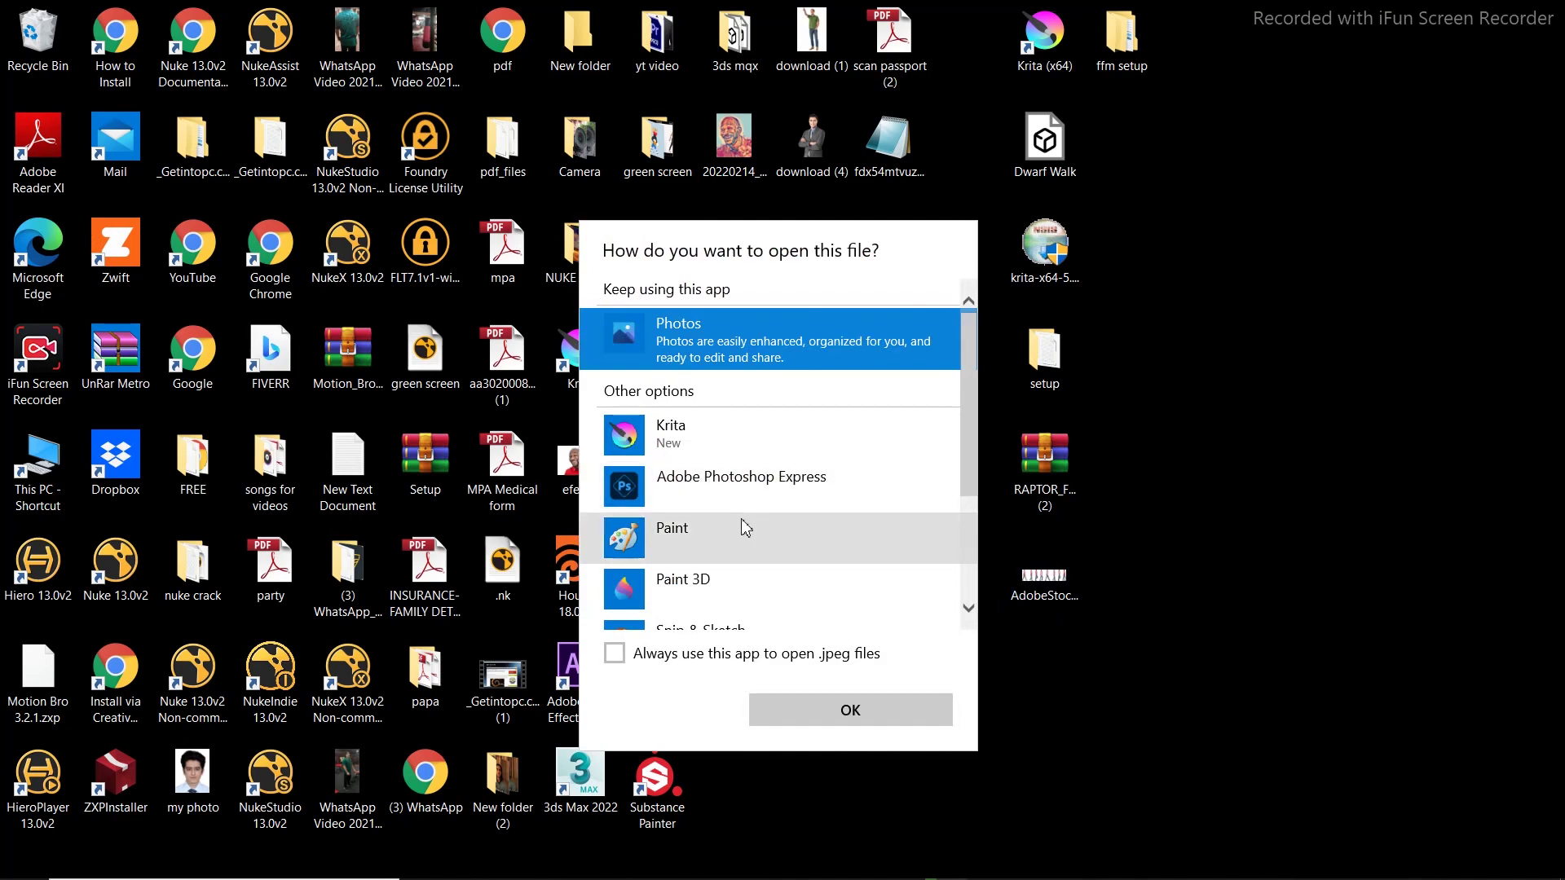
{"action": "scroll", "coordinate": [771, 549], "scroll_direction": "down", "scroll_amount": 2}
{"action": "scroll", "coordinate": [779, 576], "scroll_direction": "up", "scroll_amount": 2}
{"action": "left_click", "coordinate": [827, 715]}
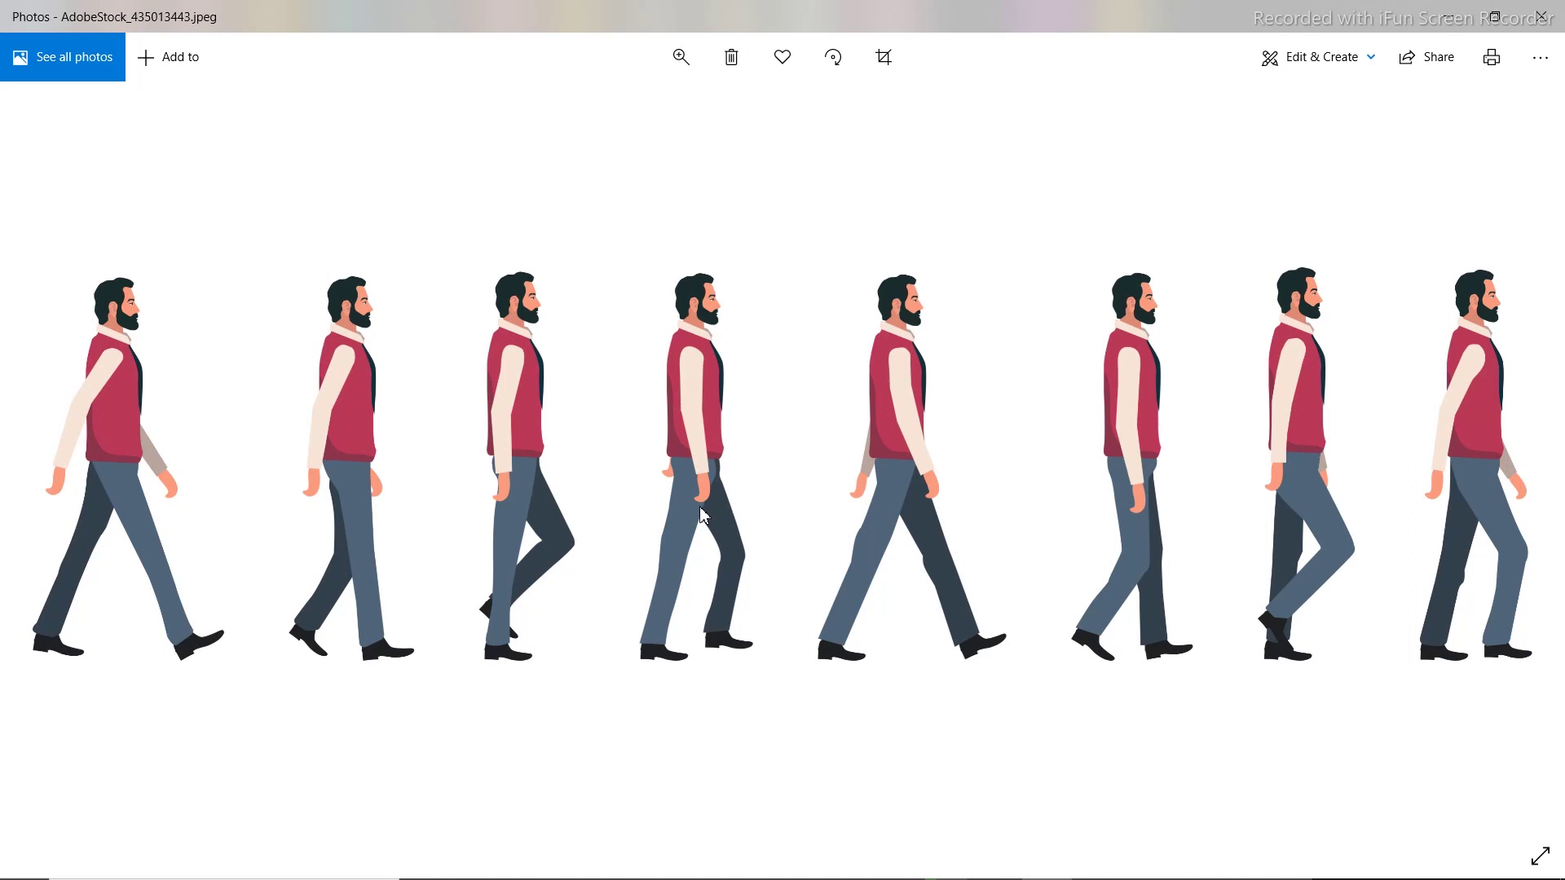
{"action": "left_click", "coordinate": [1547, 25]}
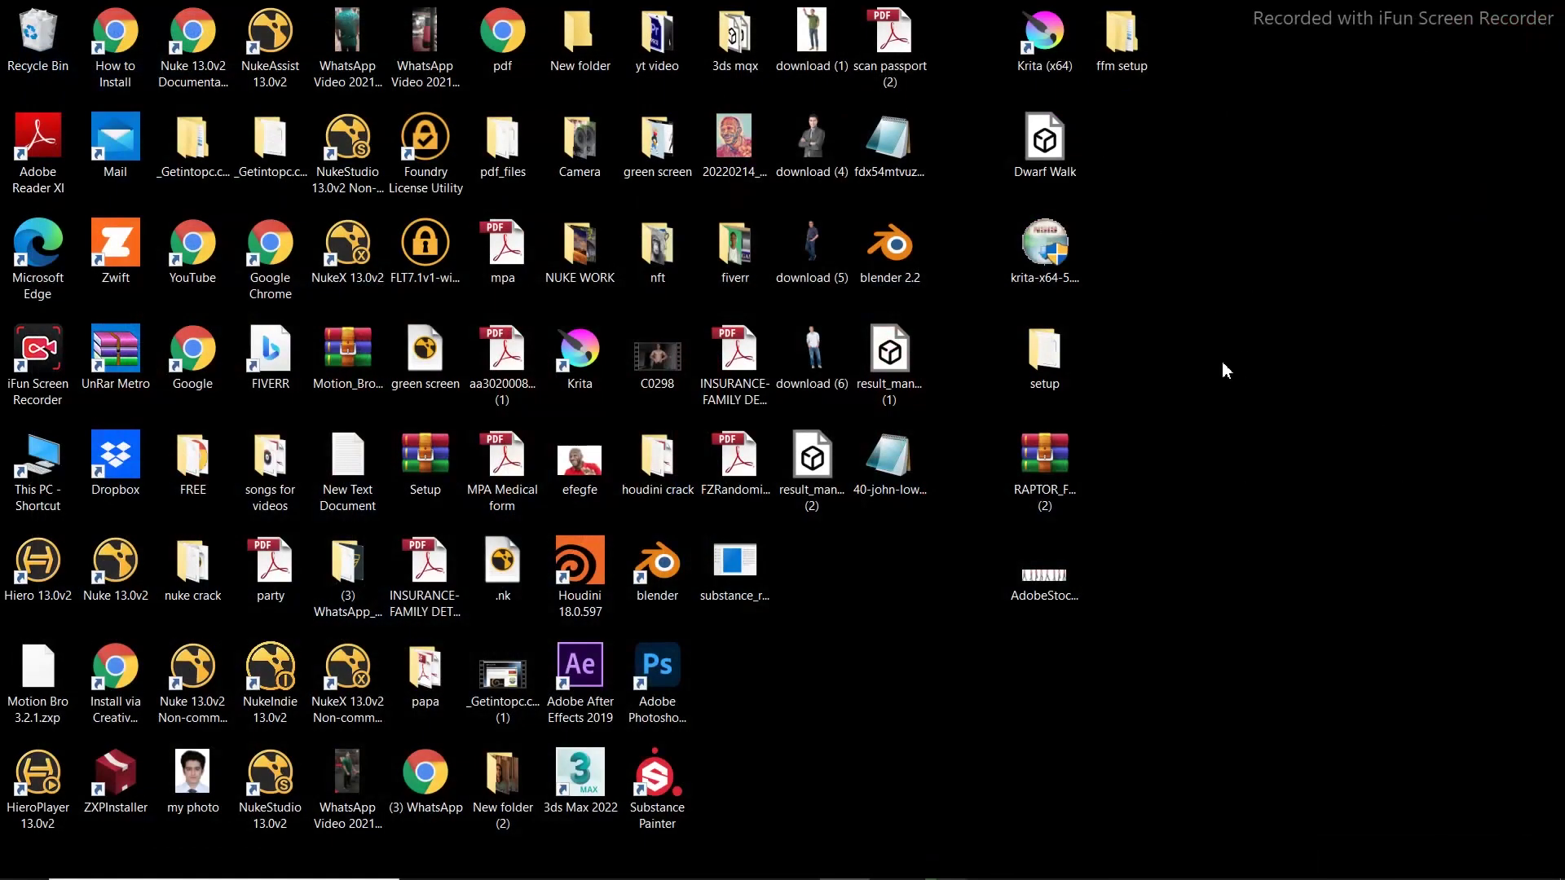
{"action": "left_click_drag", "start_coordinate": [1044, 577], "coordinate": [744, 384]}
Insert the AdobeStock image as a new layer and shrink it so one pose fills the canvas
{"action": "left_click", "coordinate": [795, 391]}
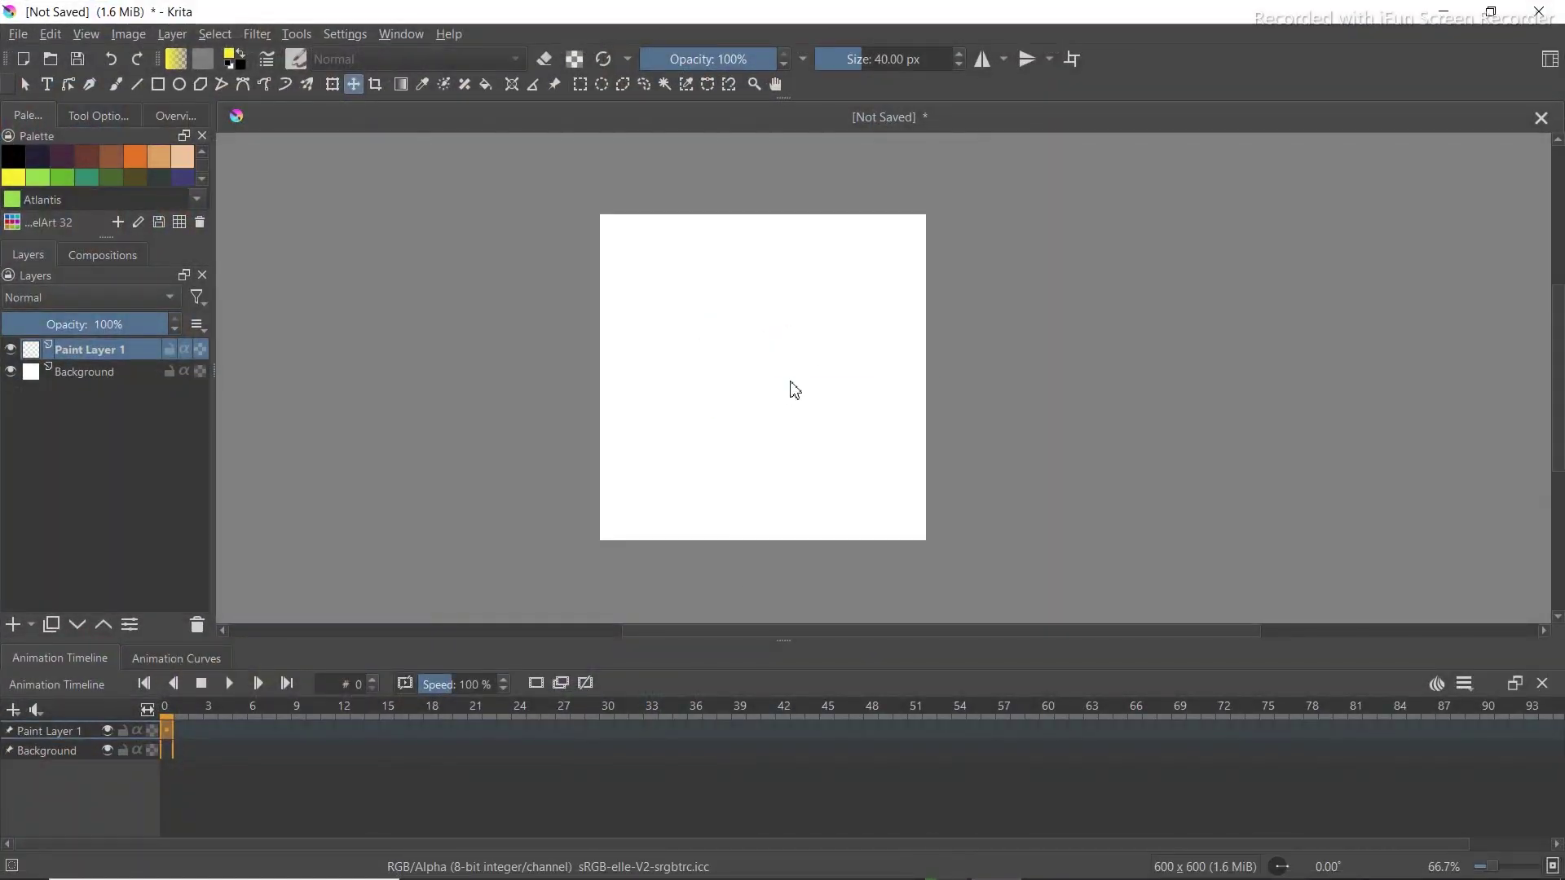
{"action": "left_click", "coordinate": [331, 86]}
{"action": "scroll", "coordinate": [638, 282], "scroll_direction": "down", "scroll_amount": 1}
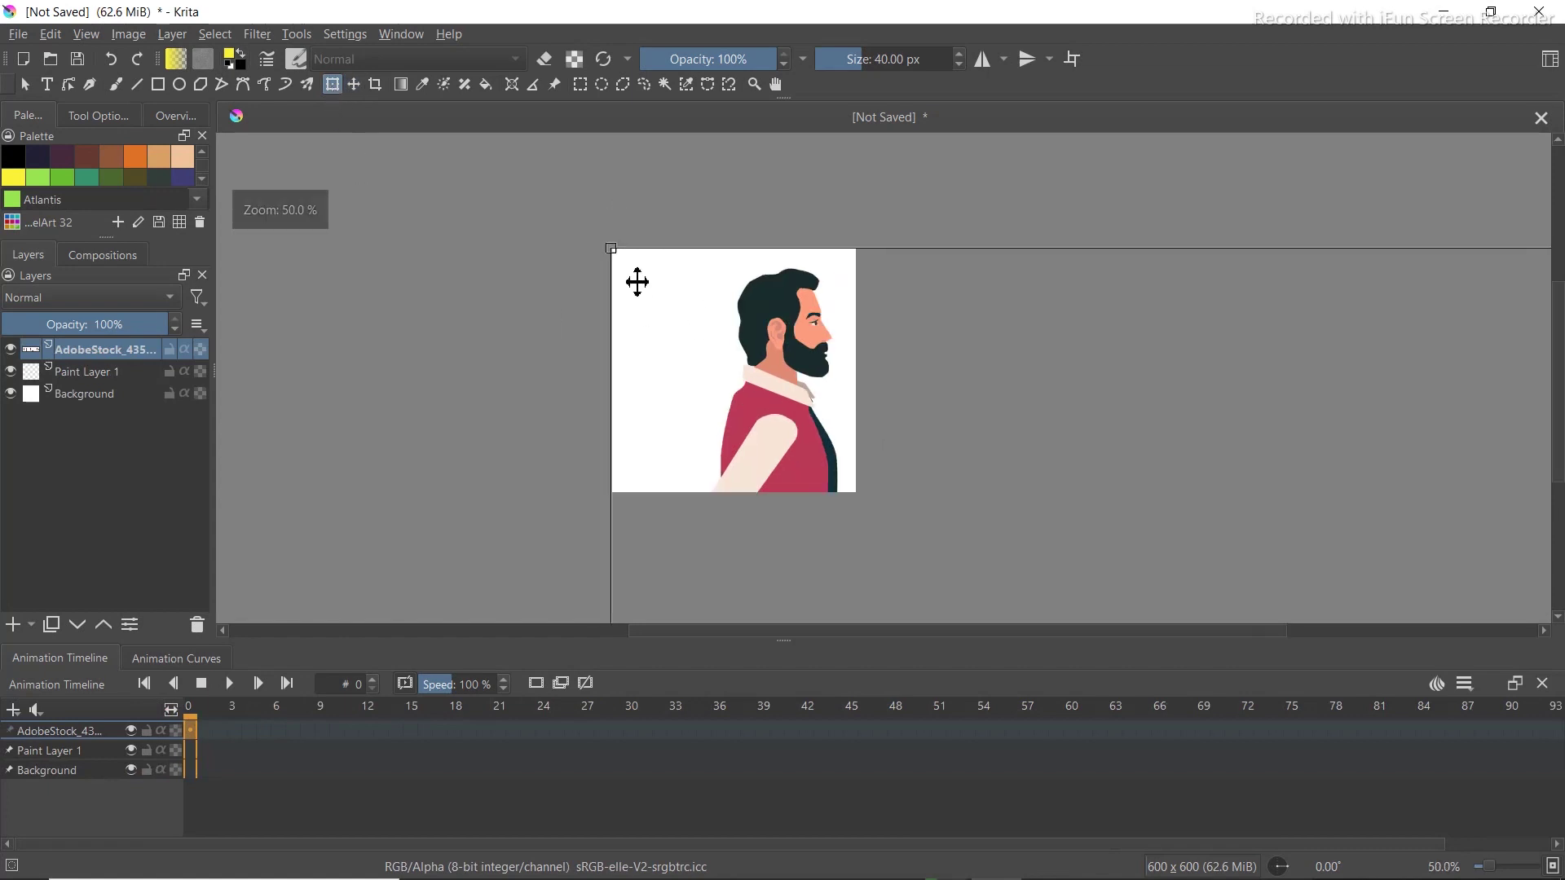
{"action": "scroll", "coordinate": [762, 366], "scroll_direction": "down", "scroll_amount": 3}
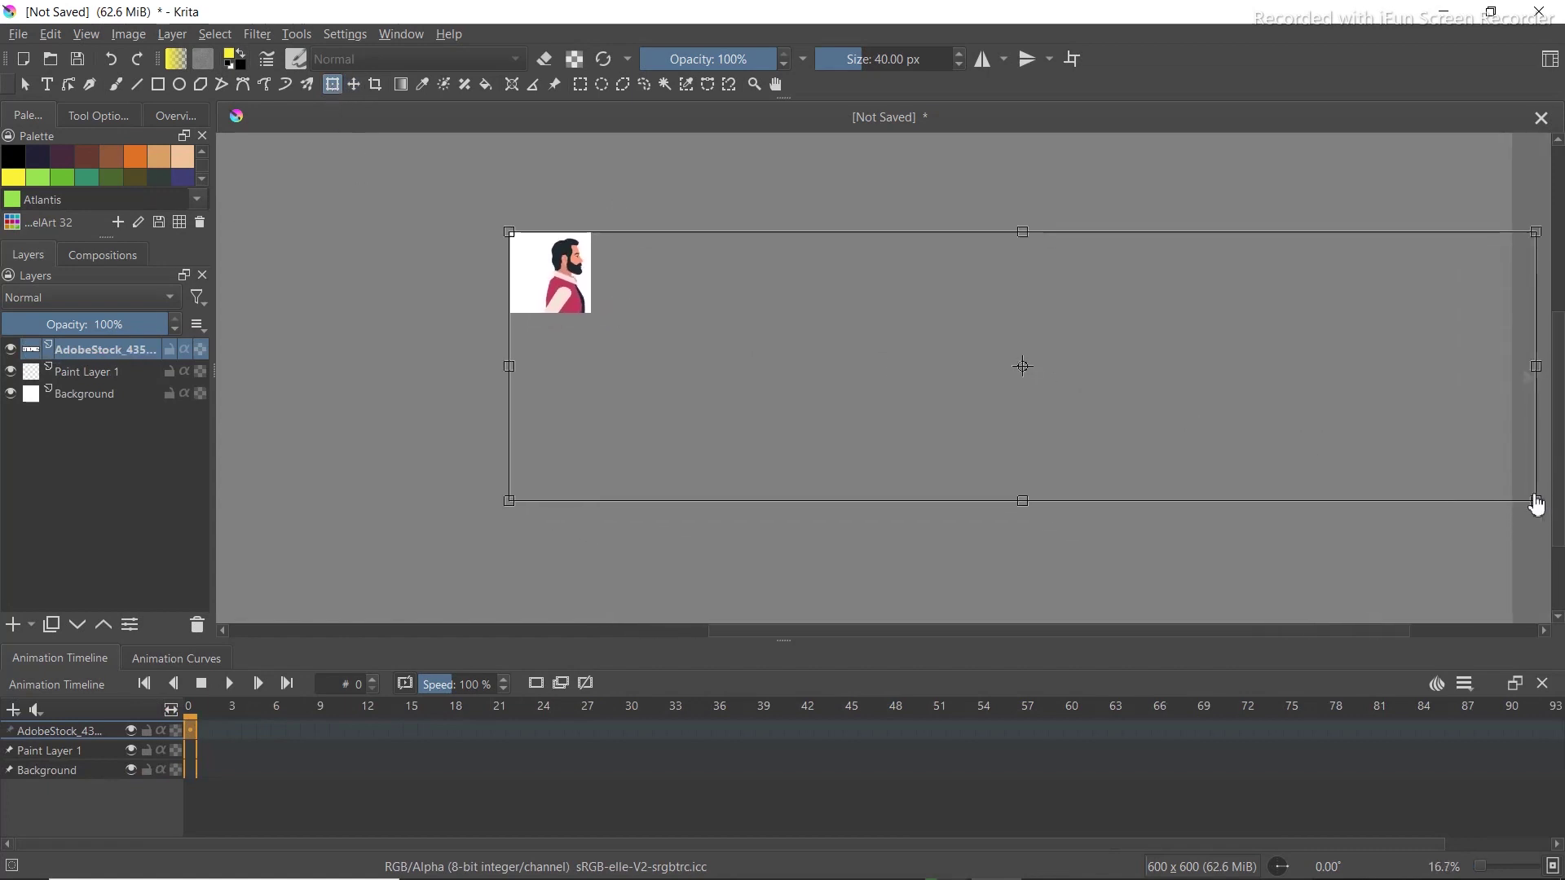
{"action": "left_click_drag", "start_coordinate": [1517, 506], "coordinate": [891, 309]}
{"action": "scroll", "coordinate": [891, 308], "scroll_direction": "up", "scroll_amount": 3}
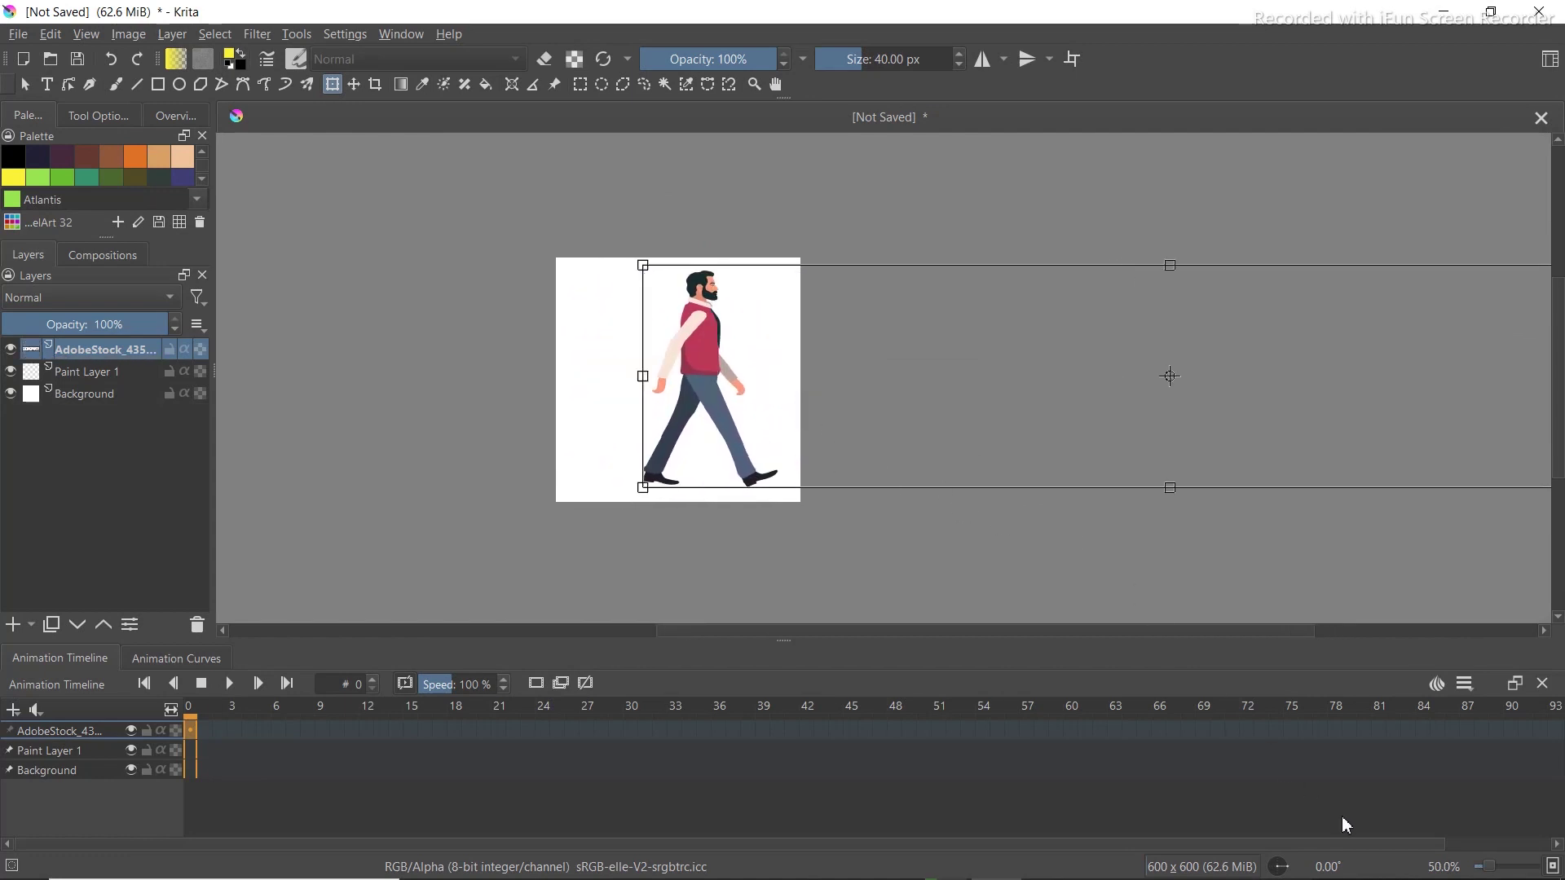
{"action": "key", "text": "1"}
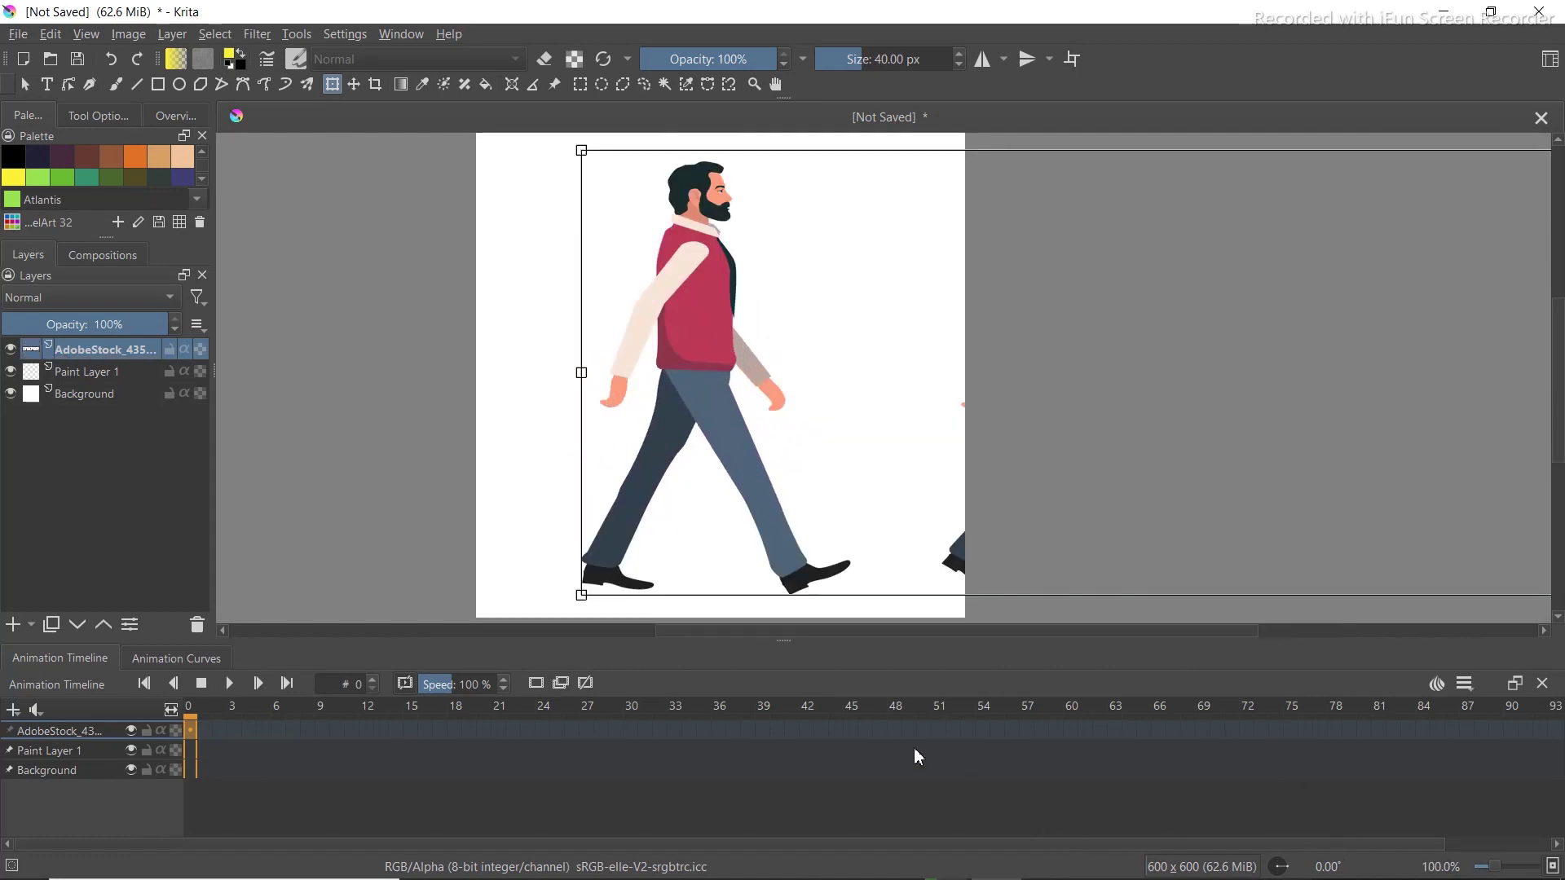
{"action": "left_click", "coordinate": [89, 400]}
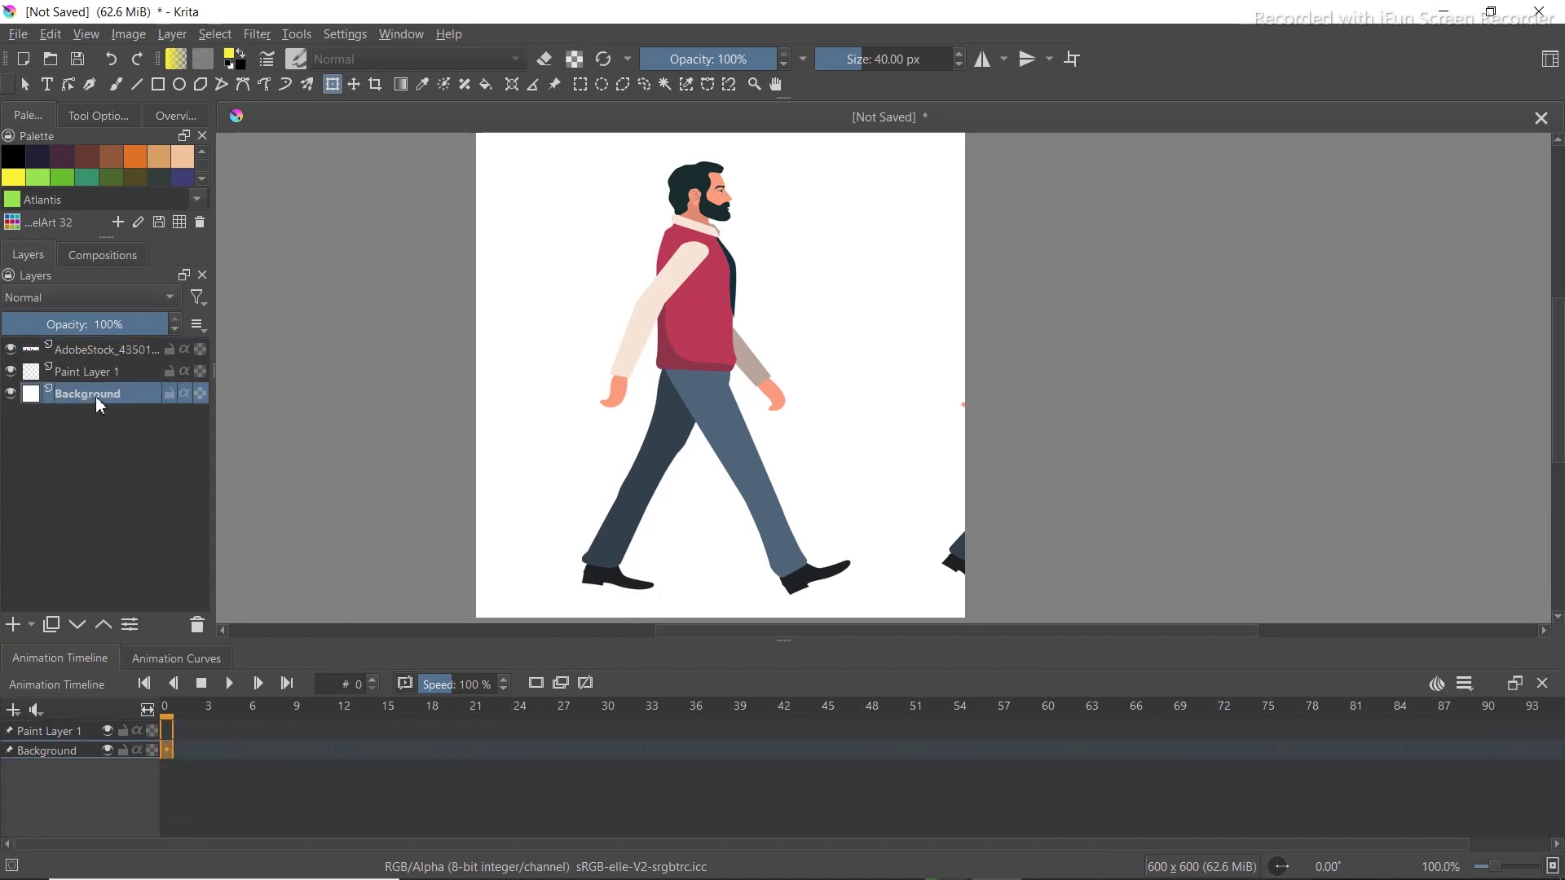
Delete the Background layer, move the AdobeStock layer below Paint Layer 1, and select Paint Layer 1
{"action": "left_click", "coordinate": [170, 394]}
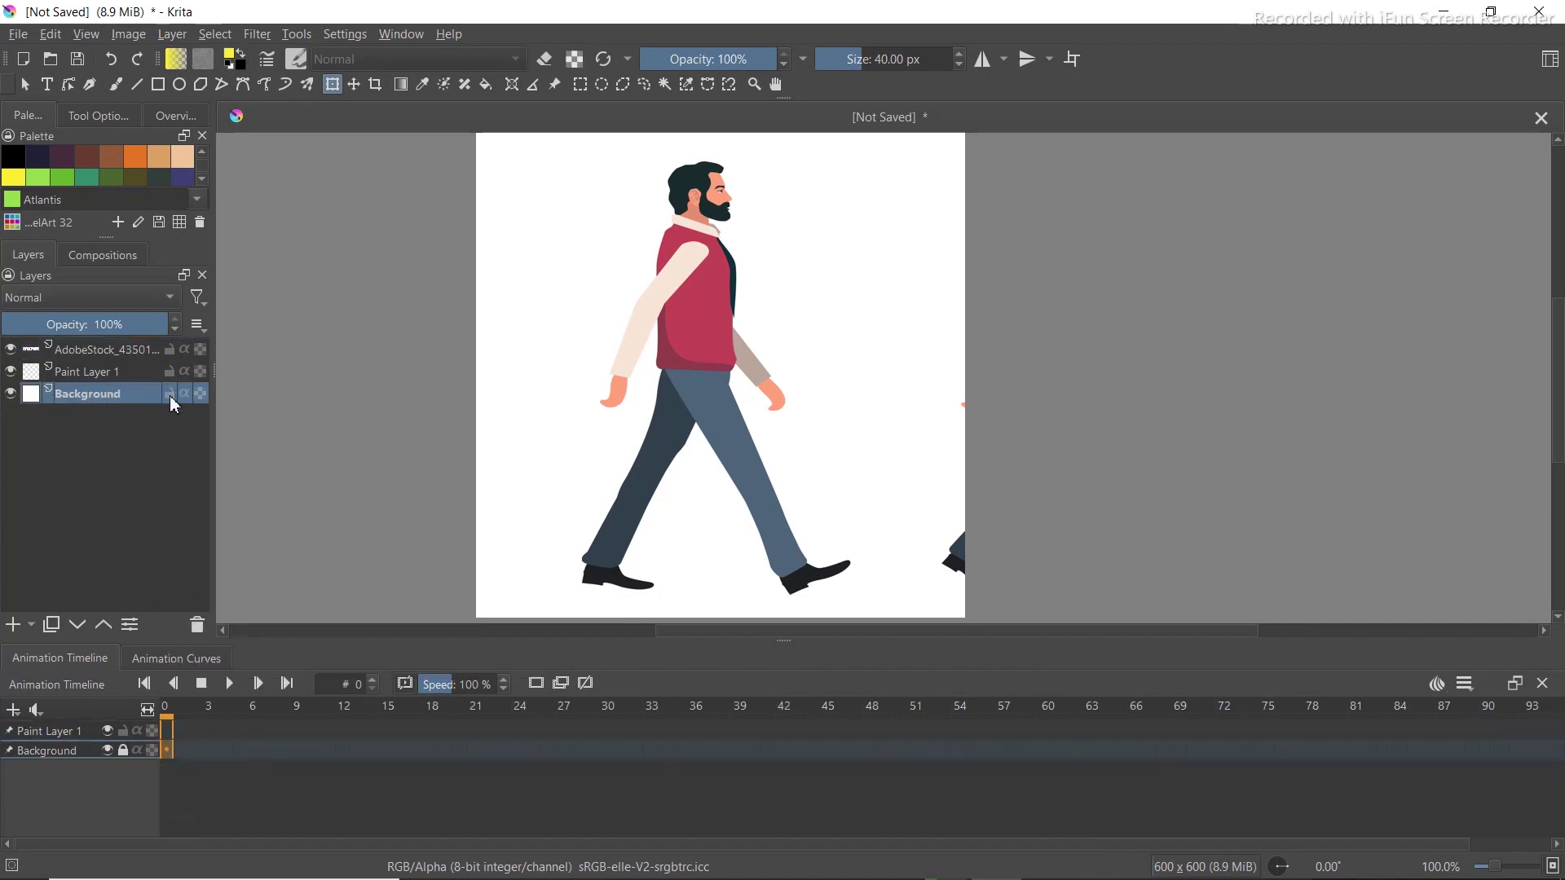
{"action": "left_click", "coordinate": [170, 394]}
{"action": "left_click", "coordinate": [196, 625]}
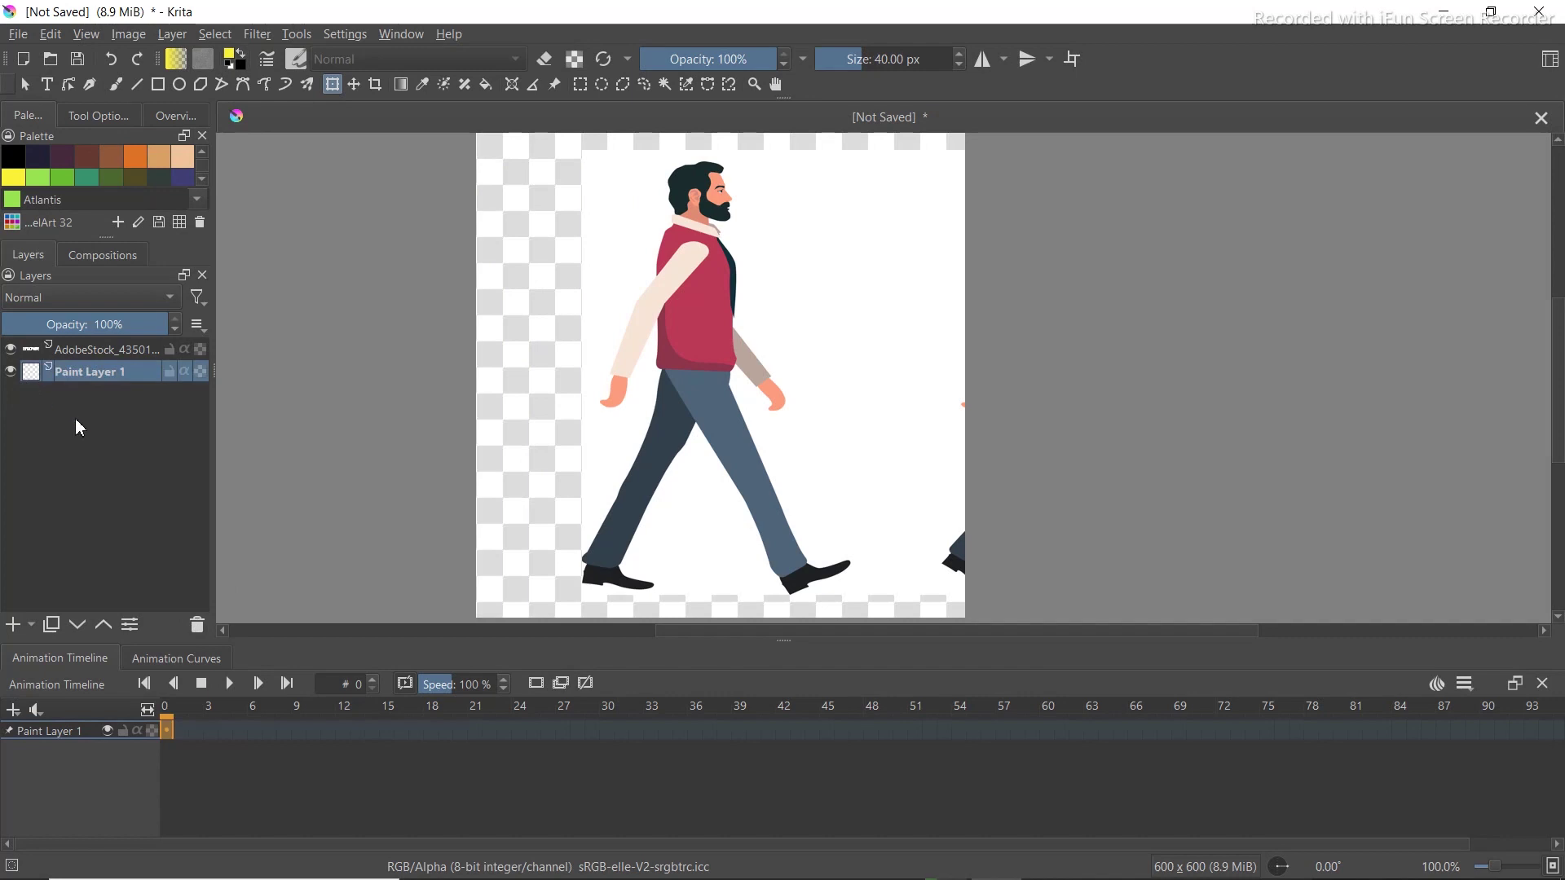
{"action": "left_click", "coordinate": [97, 351]}
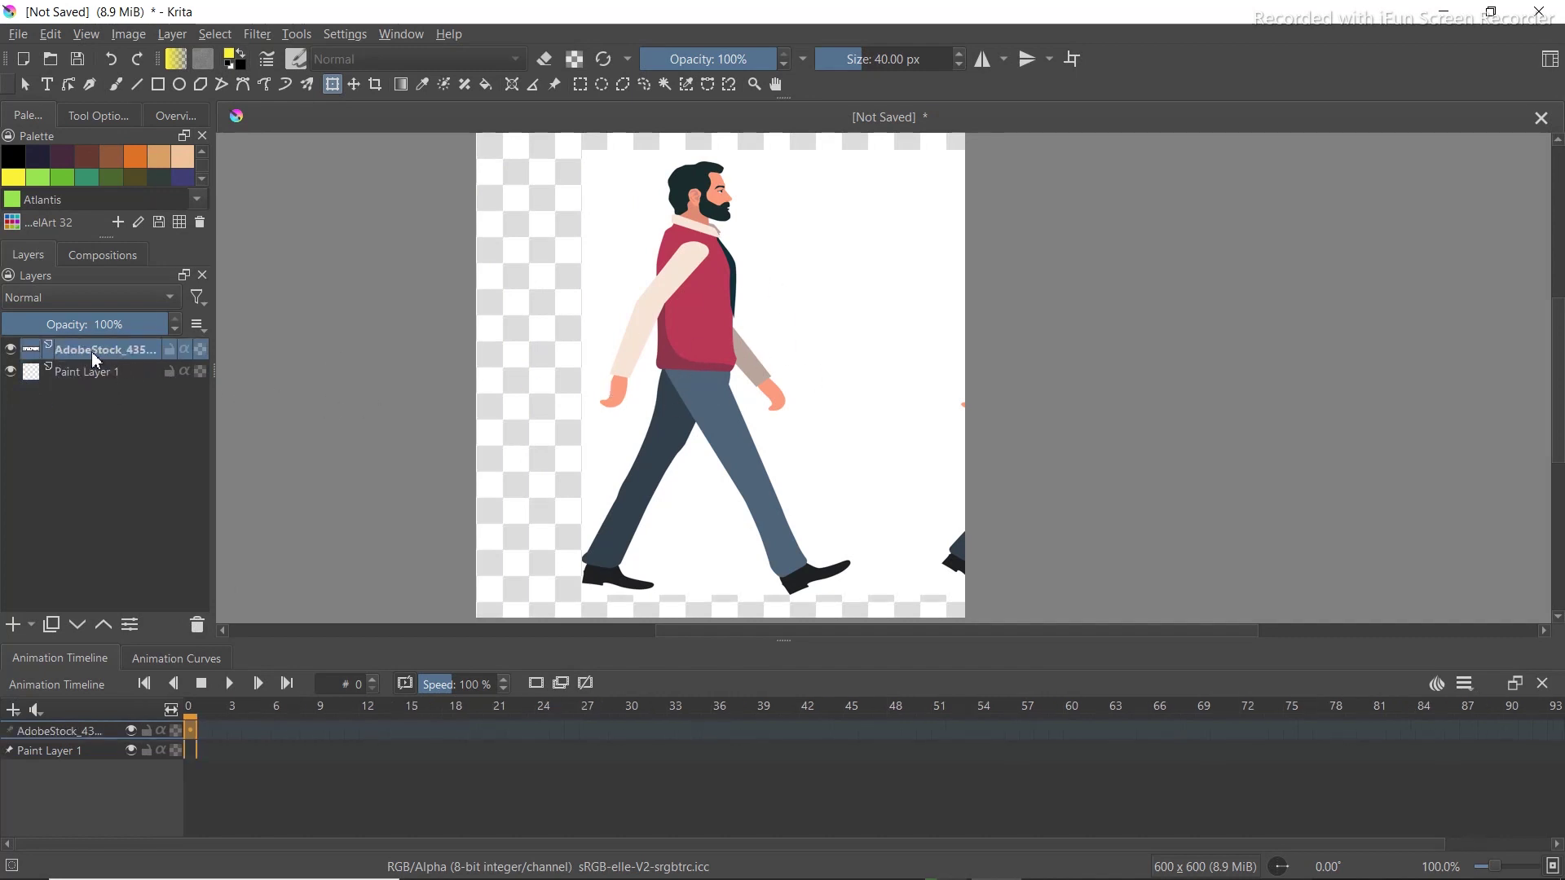
{"action": "mouse_move", "coordinate": [97, 359]}
{"action": "left_mouse_down"}
{"action": "mouse_move", "coordinate": [93, 381]}
{"action": "mouse_move", "coordinate": [29, 383]}
{"action": "left_mouse_up"}
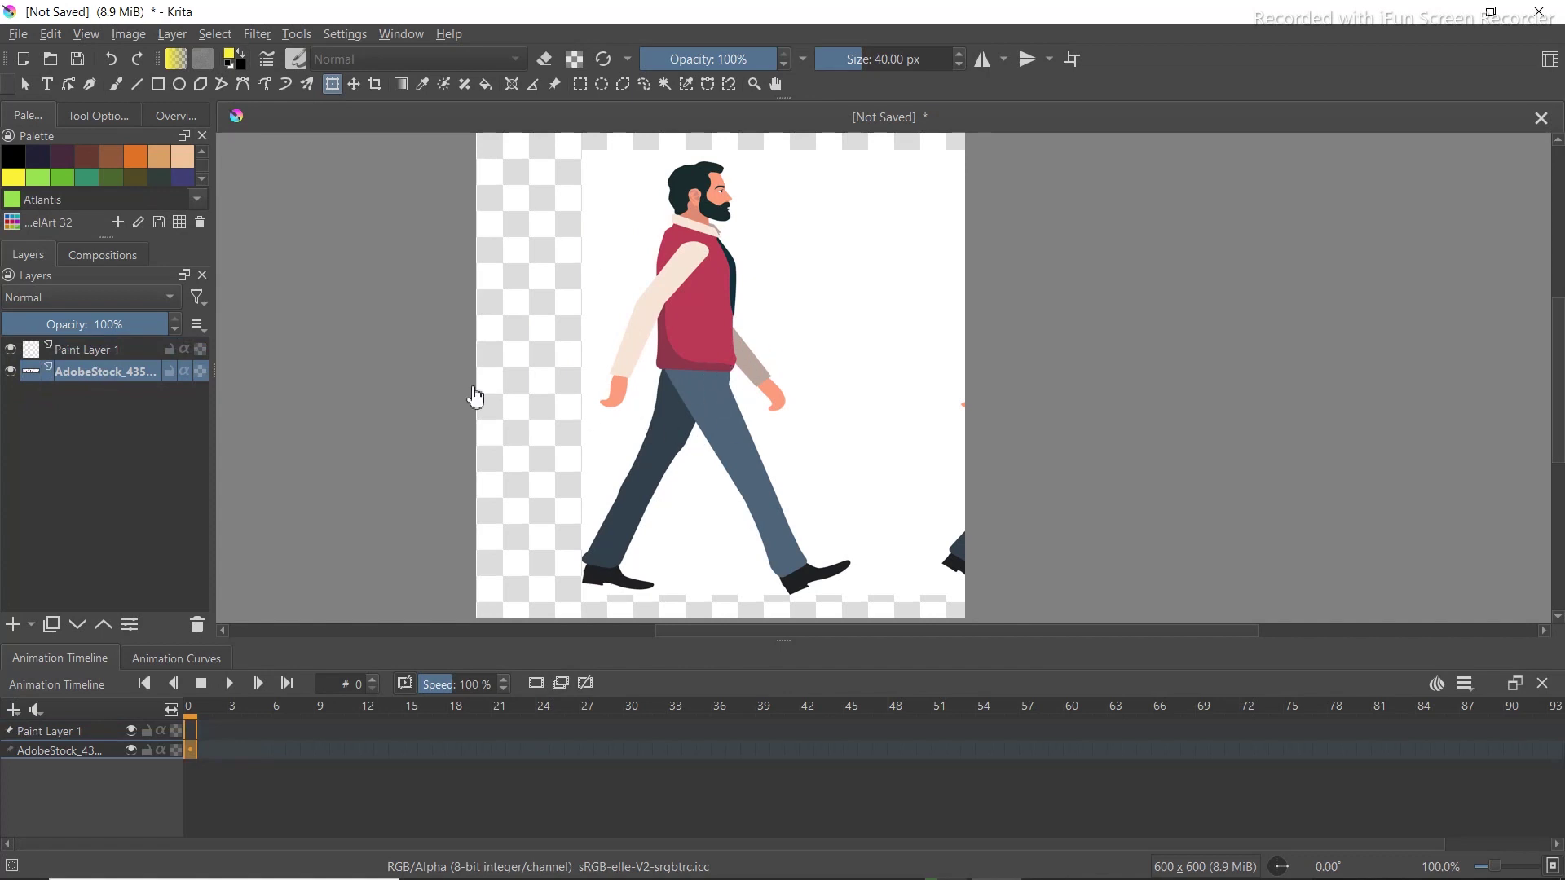
{"action": "left_click", "coordinate": [110, 351]}
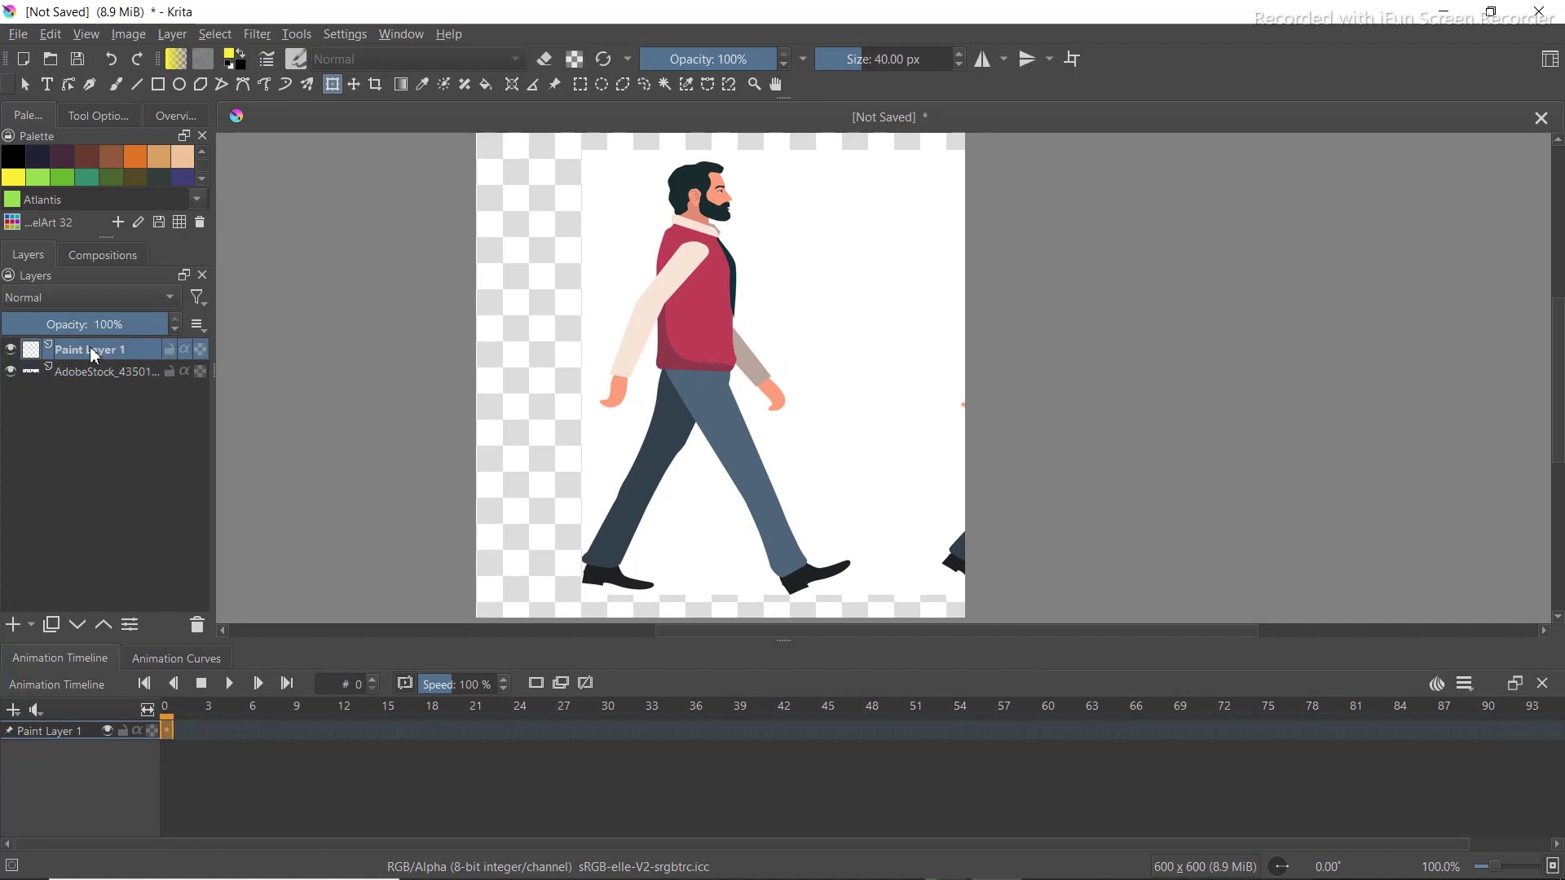
Add a blank keyframe at frame 0 on Paint Layer 1 and pick the Freehand Brush
{"action": "left_click", "coordinate": [174, 733]}
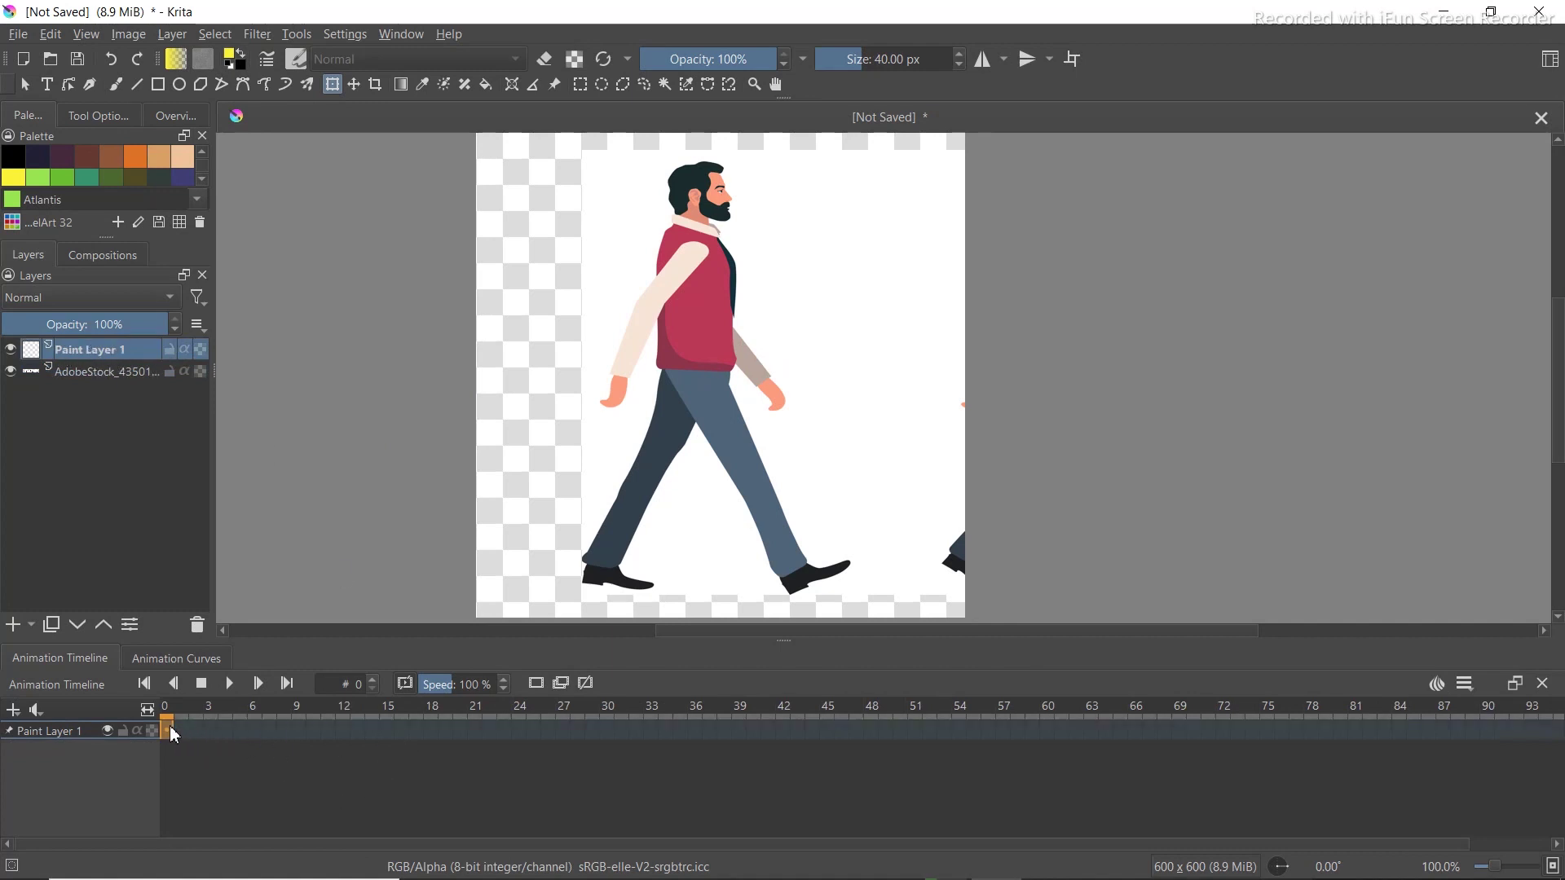
{"action": "left_click", "coordinate": [536, 685]}
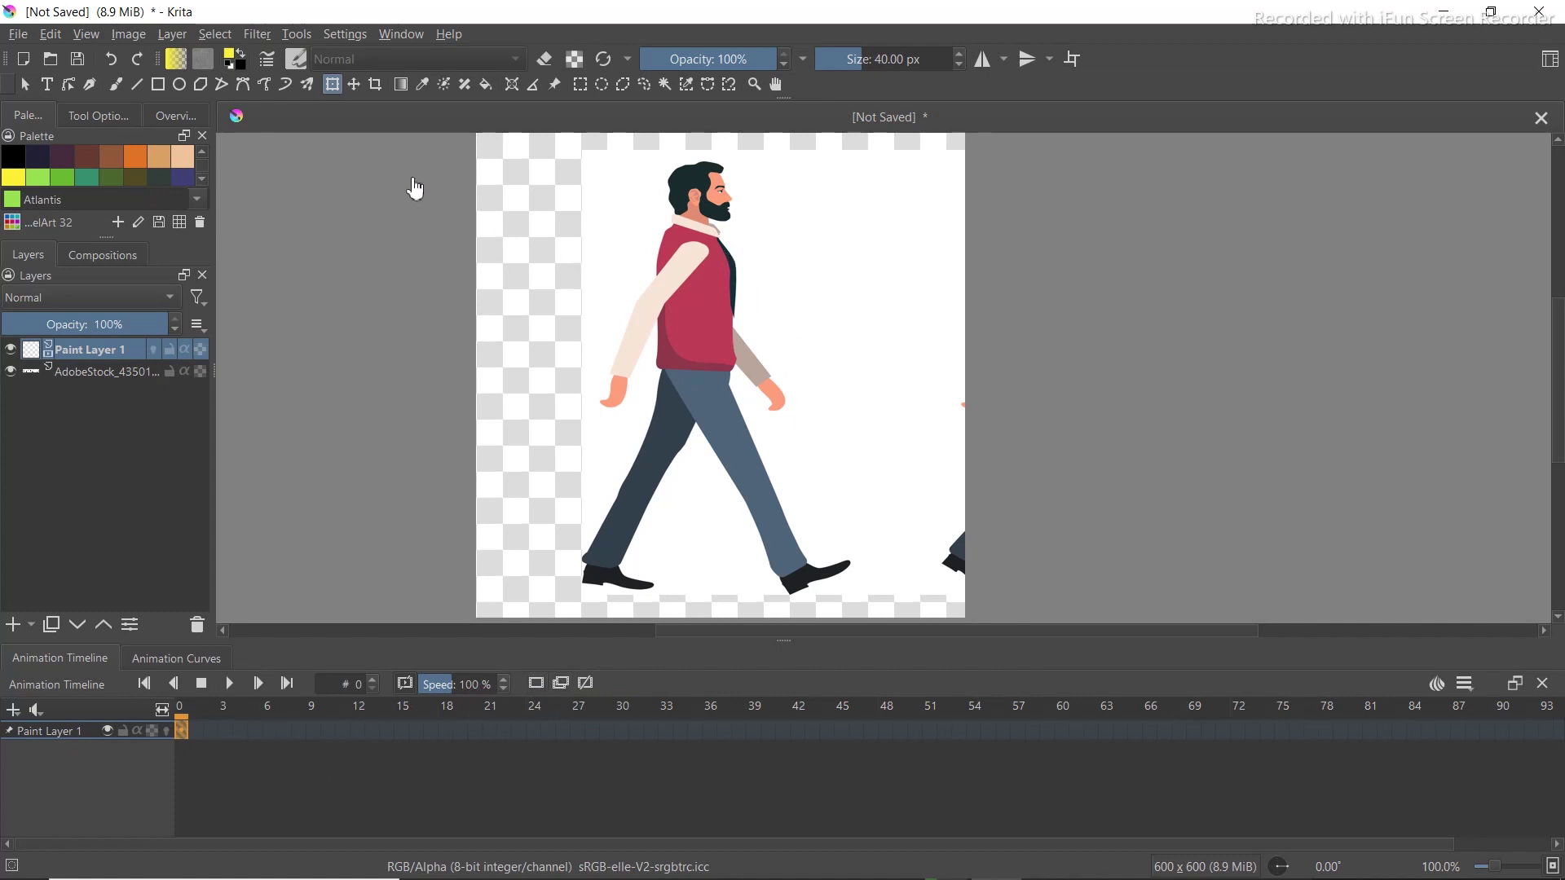
{"action": "left_click", "coordinate": [116, 88]}
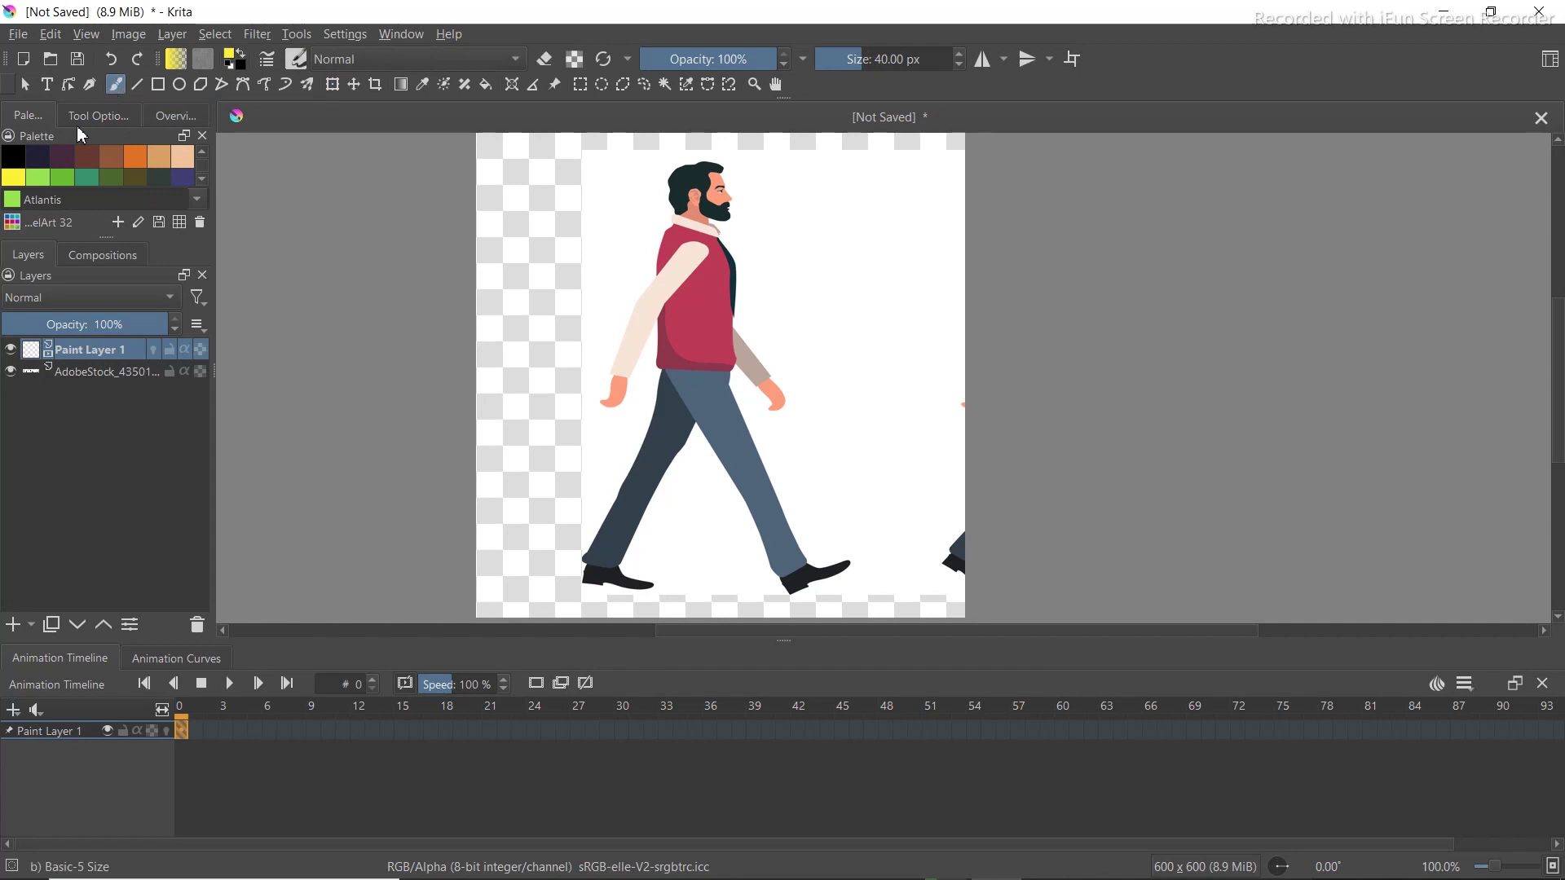
In black at about 9.85 px, outline the man's head, face and beard on frame 0
{"action": "left_click", "coordinate": [13, 160]}
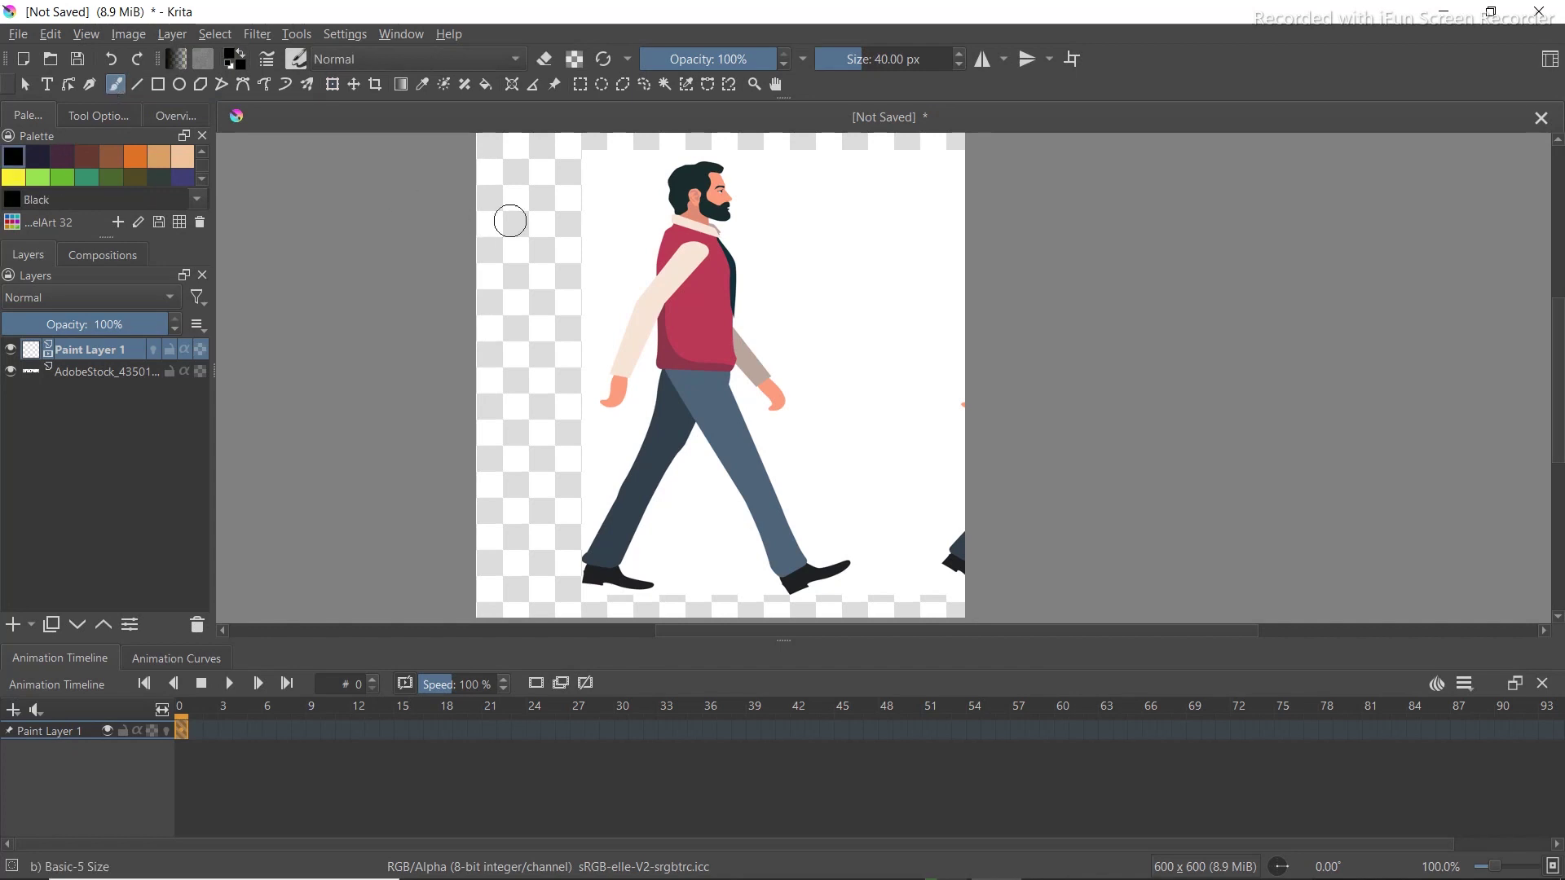
{"action": "left_click_drag", "start_coordinate": [867, 62], "coordinate": [847, 71]}
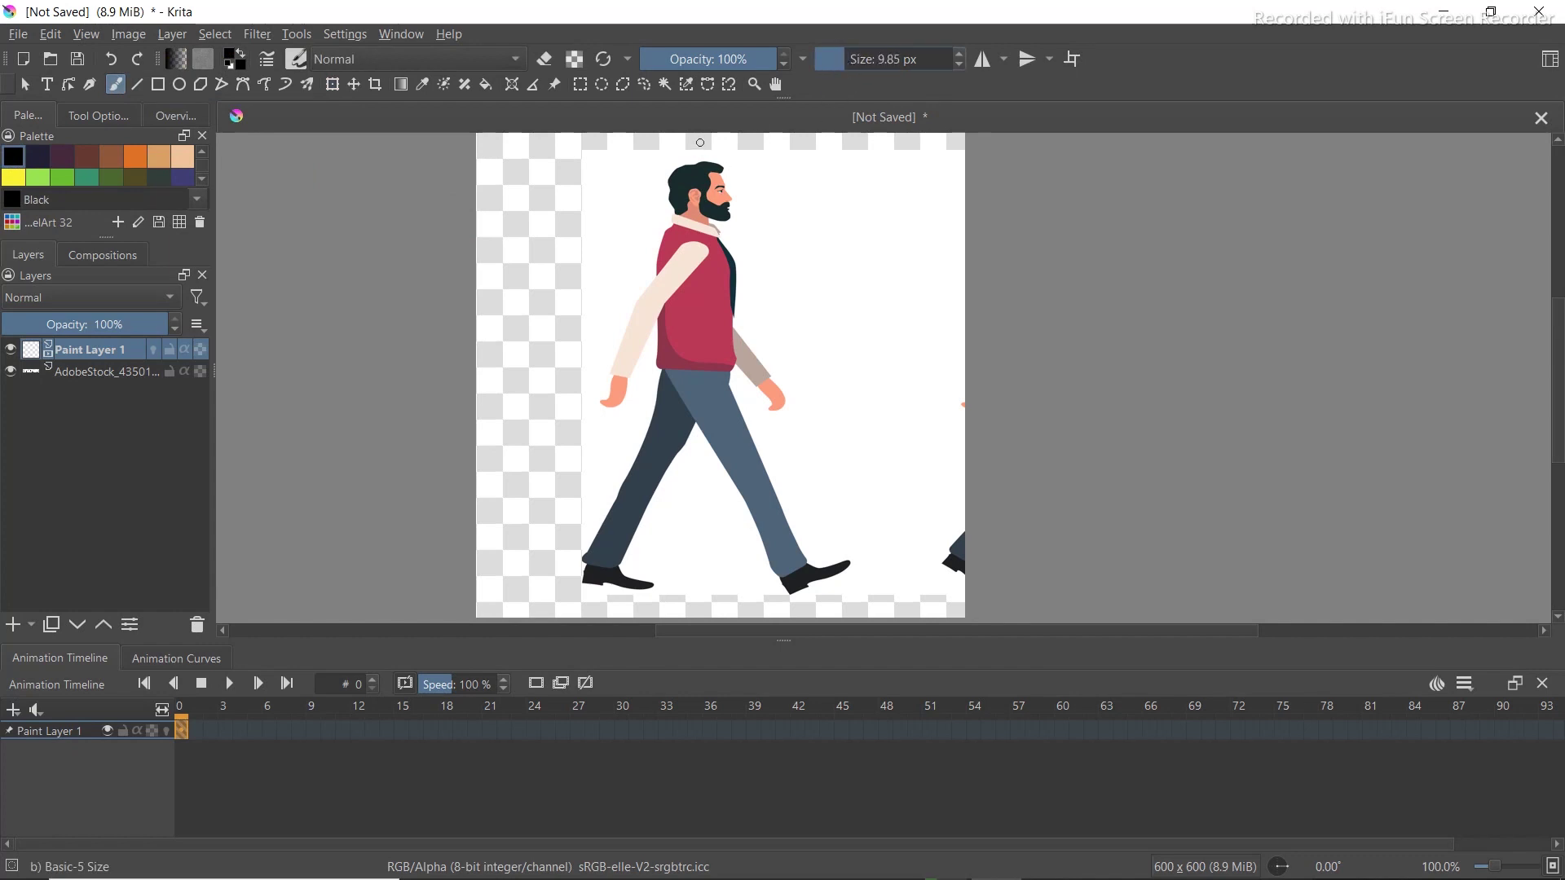
{"action": "left_click_drag", "start_coordinate": [699, 165], "coordinate": [730, 185]}
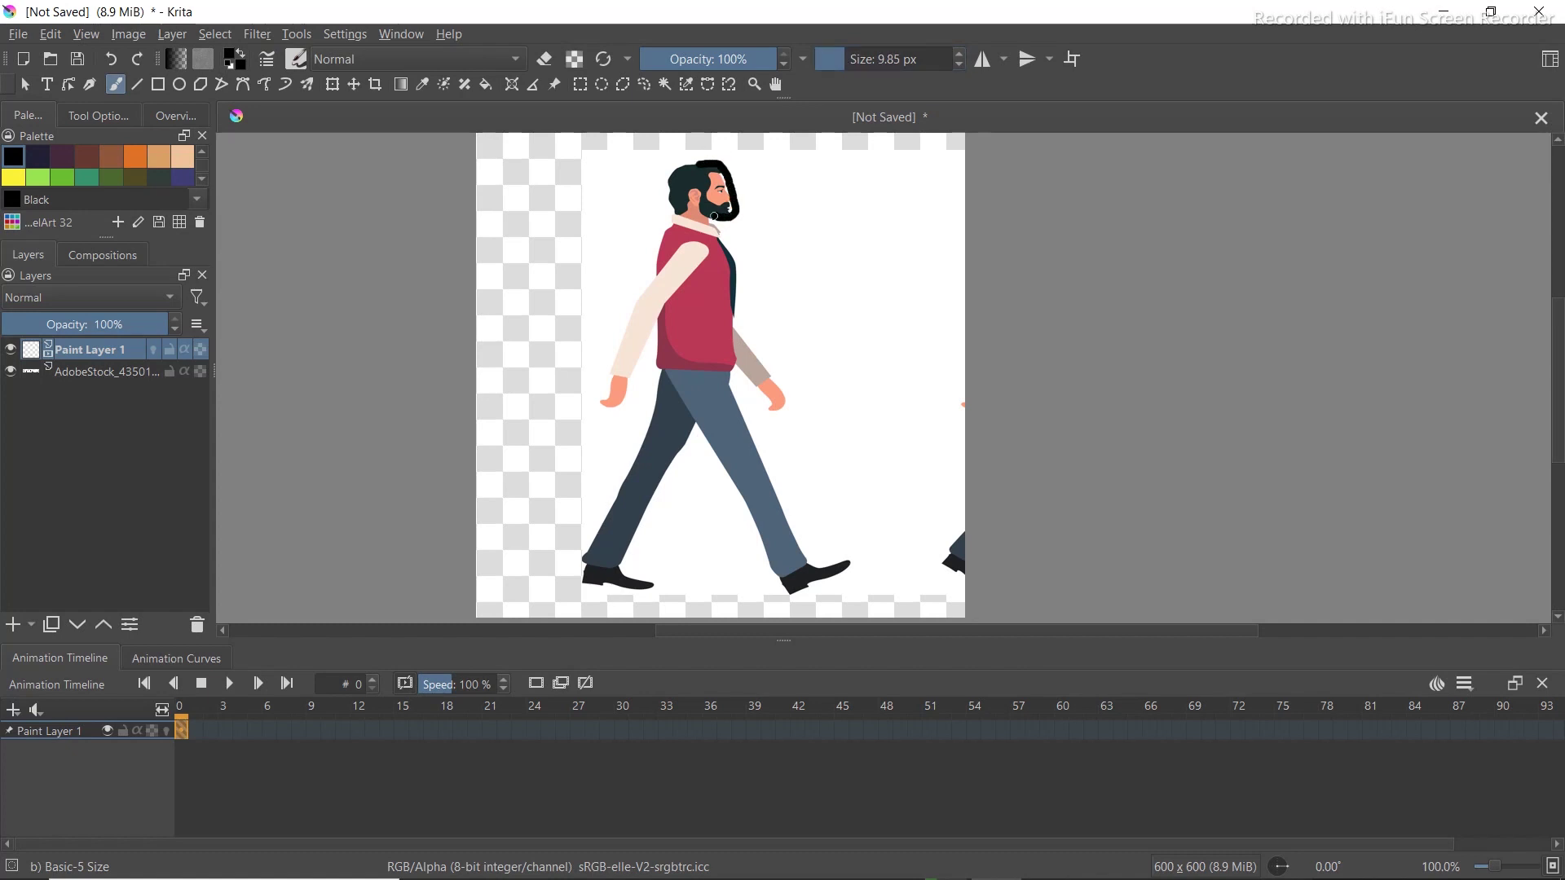
{"action": "mouse_move", "coordinate": [705, 215]}
{"action": "left_mouse_down"}
{"action": "mouse_move", "coordinate": [682, 215]}
{"action": "mouse_move", "coordinate": [667, 175]}
{"action": "mouse_move", "coordinate": [695, 166]}
{"action": "left_mouse_up"}
{"action": "key", "text": "ctrl+z"}
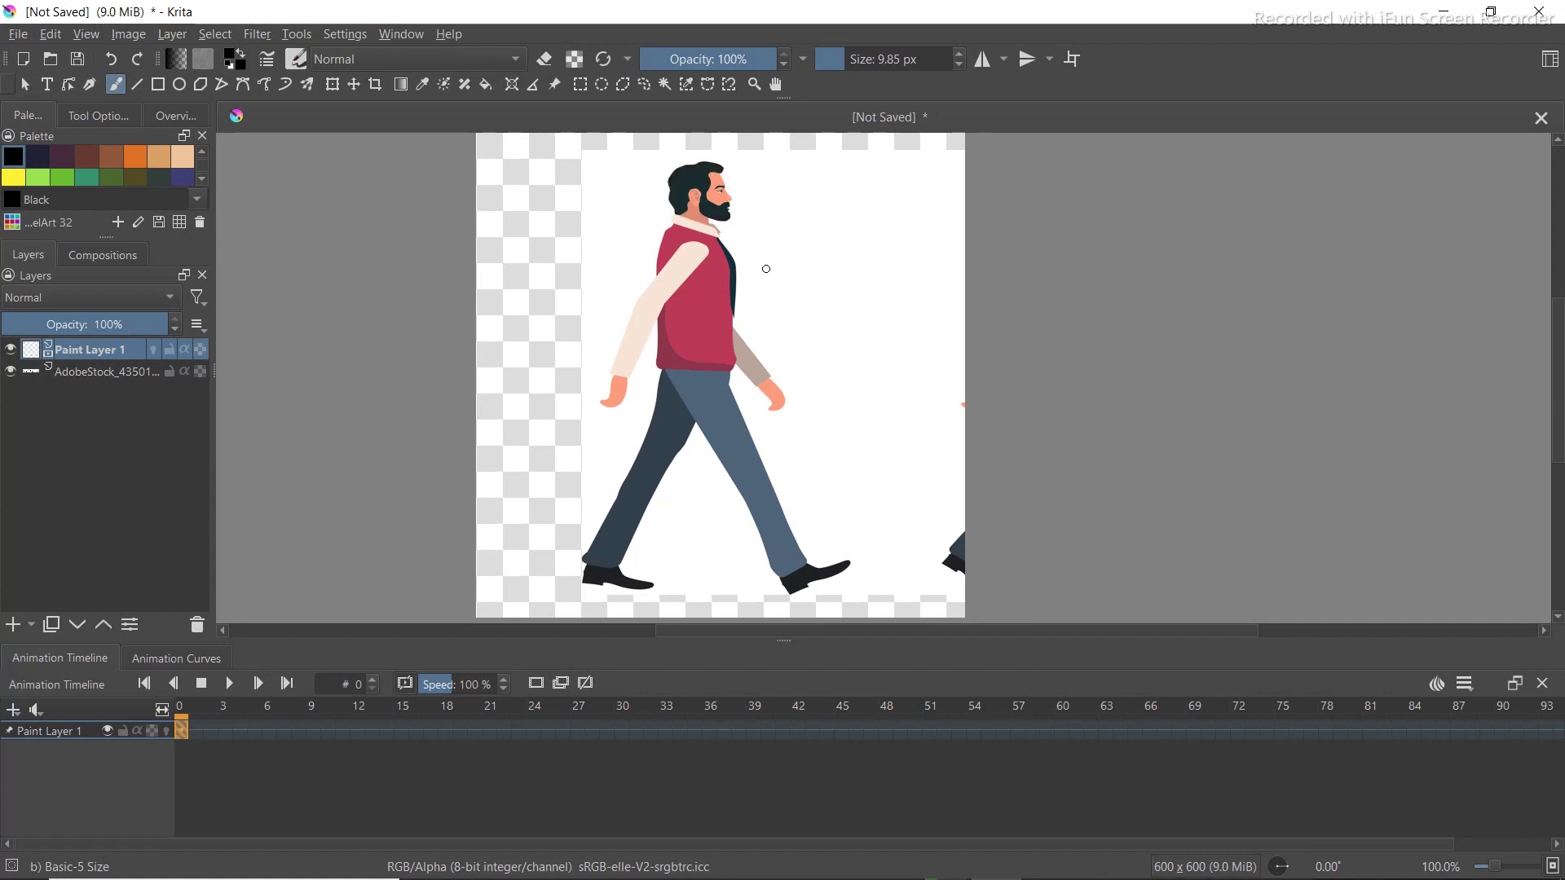
{"action": "left_click_drag", "start_coordinate": [721, 174], "coordinate": [732, 209]}
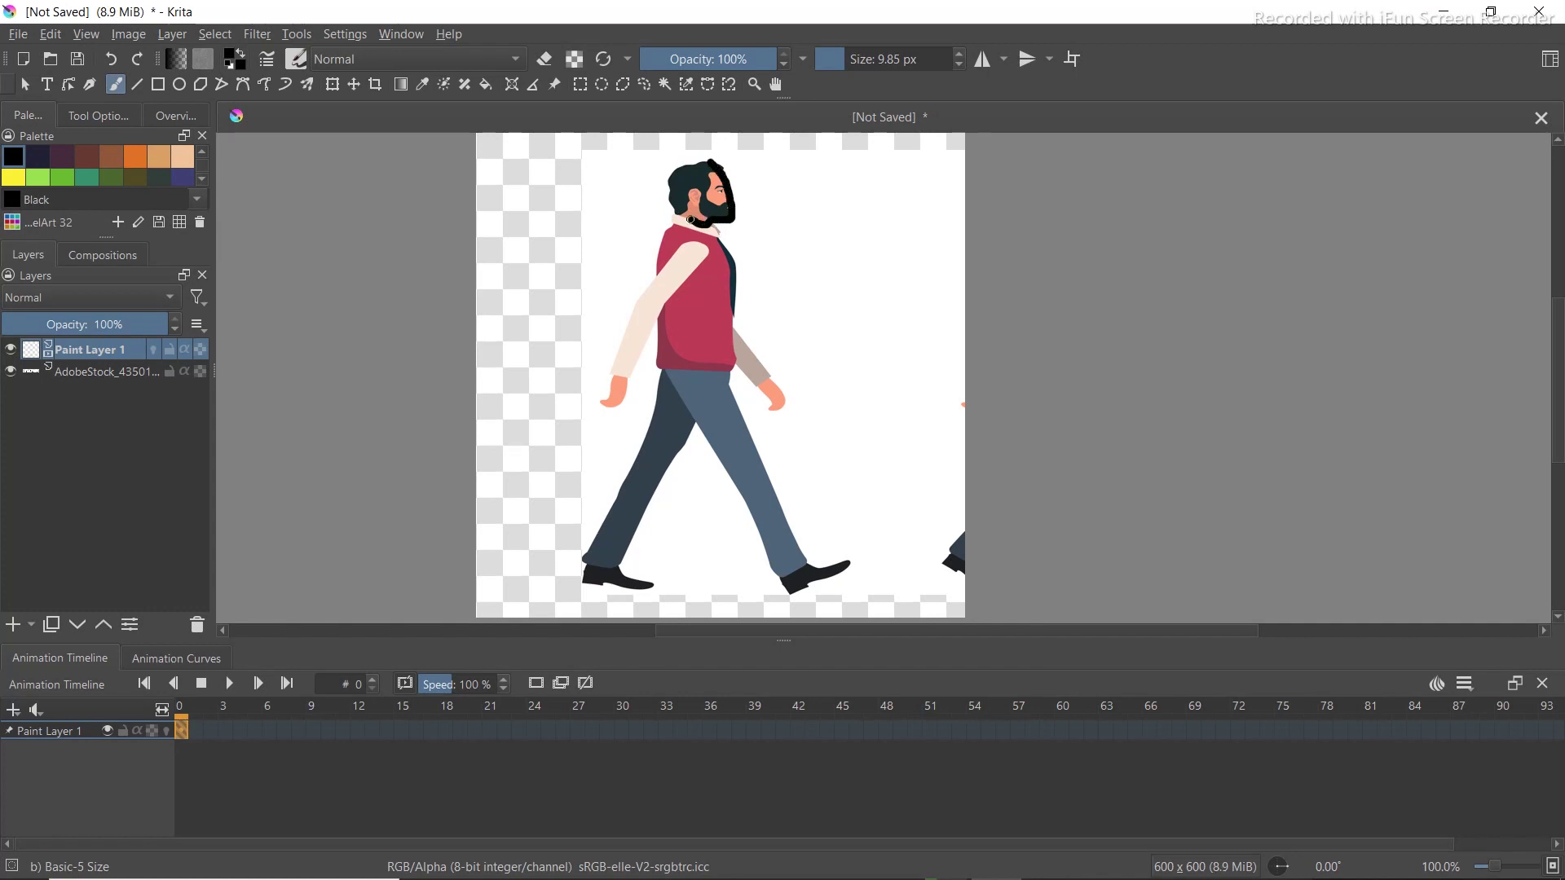
{"action": "mouse_move", "coordinate": [676, 210]}
{"action": "left_mouse_down"}
{"action": "mouse_move", "coordinate": [666, 185]}
{"action": "mouse_move", "coordinate": [705, 161]}
{"action": "left_mouse_up"}
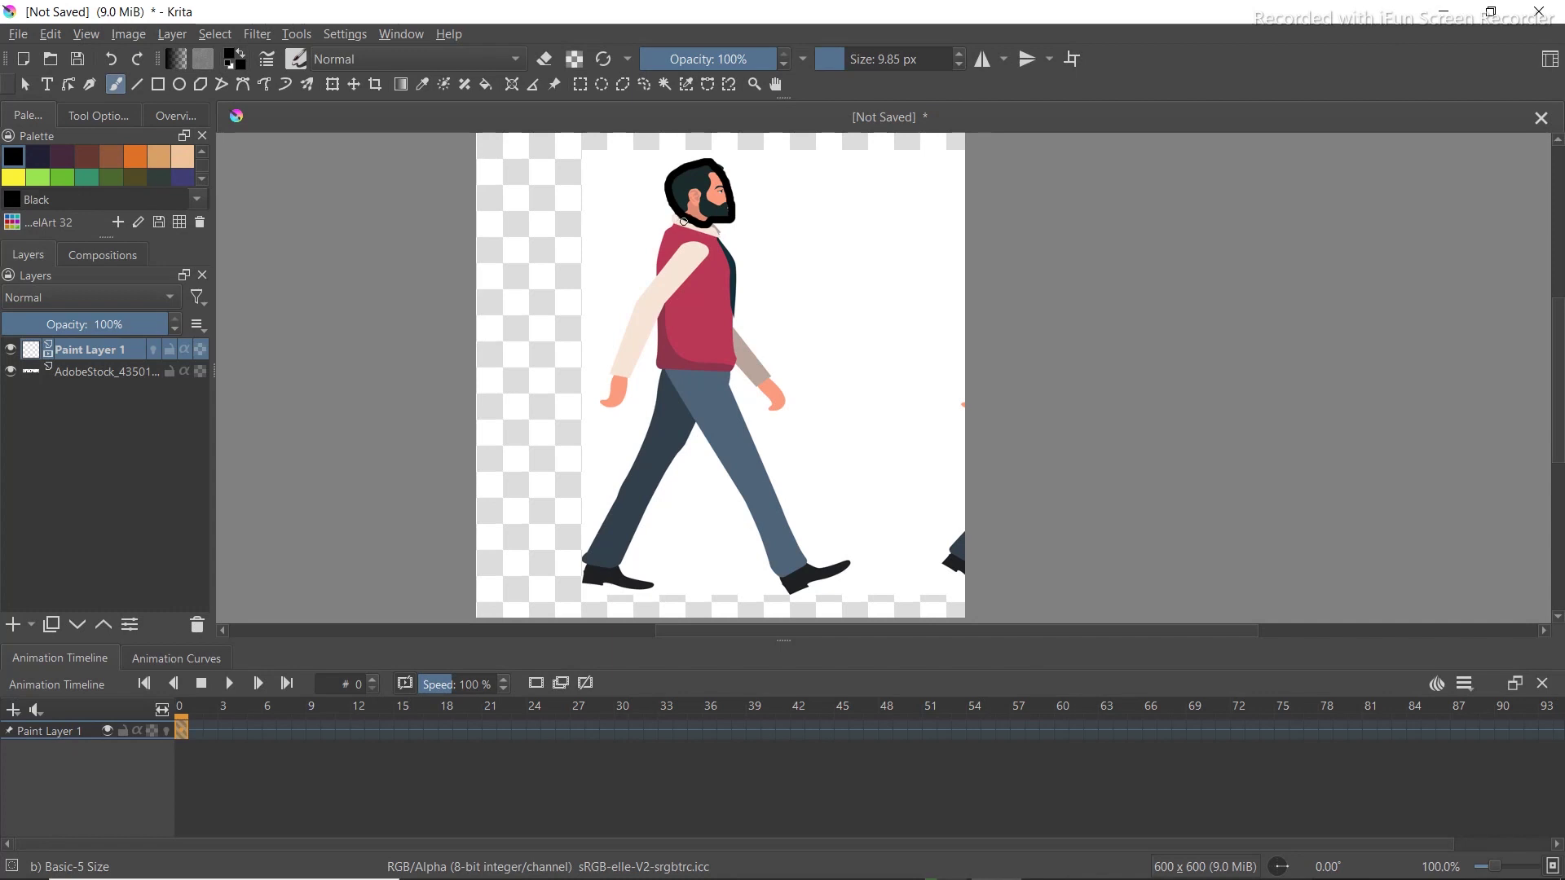
{"action": "mouse_move", "coordinate": [689, 221]}
{"action": "left_mouse_down"}
{"action": "mouse_move", "coordinate": [733, 319]}
{"action": "mouse_move", "coordinate": [708, 369]}
{"action": "mouse_move", "coordinate": [677, 368]}
{"action": "left_mouse_up"}
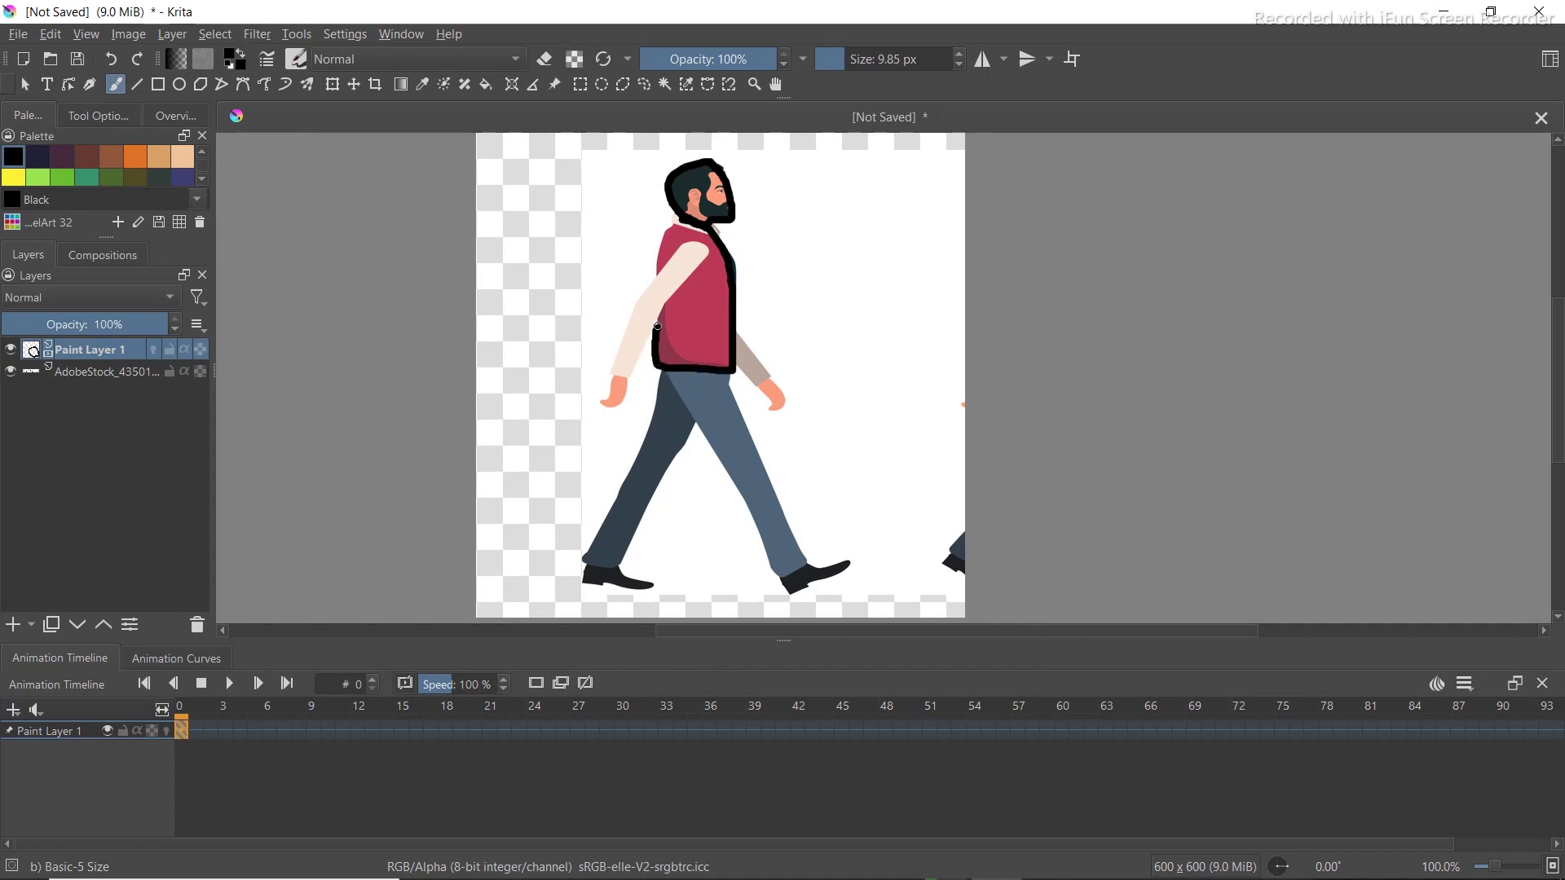
Outline the vest edge, both arms and the front leg down to the shoe in black
{"action": "left_click_drag", "start_coordinate": [656, 274], "coordinate": [656, 261]}
{"action": "mouse_move", "coordinate": [673, 256]}
{"action": "left_mouse_down"}
{"action": "mouse_move", "coordinate": [635, 306]}
{"action": "mouse_move", "coordinate": [606, 401]}
{"action": "mouse_move", "coordinate": [706, 254]}
{"action": "left_mouse_up"}
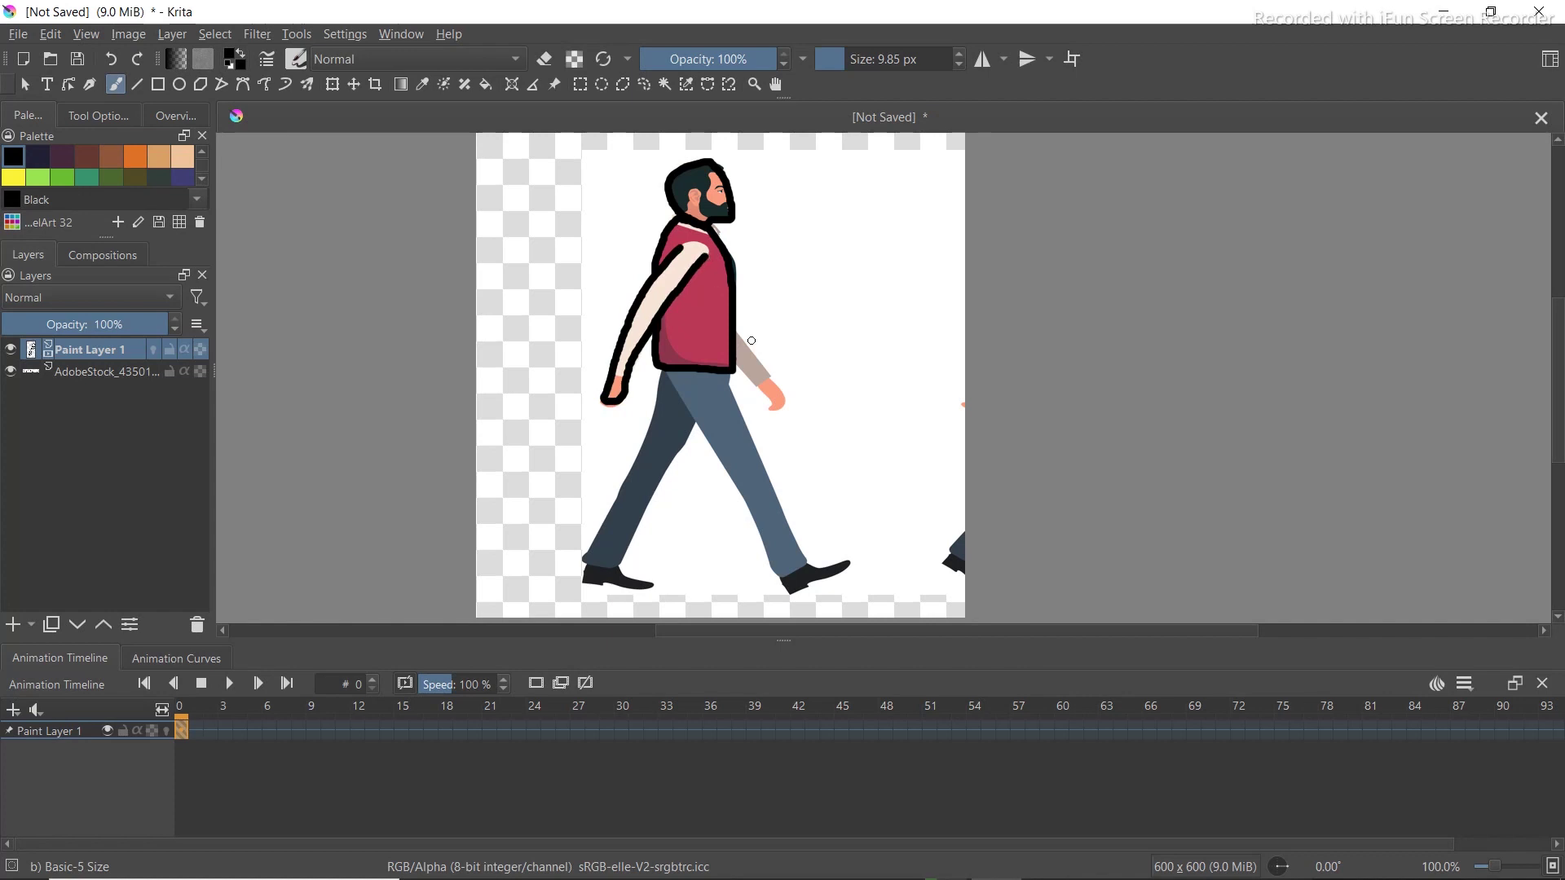
{"action": "mouse_move", "coordinate": [733, 331]}
{"action": "left_mouse_down"}
{"action": "mouse_move", "coordinate": [783, 400]}
{"action": "mouse_move", "coordinate": [769, 406]}
{"action": "mouse_move", "coordinate": [735, 361]}
{"action": "mouse_move", "coordinate": [732, 396]}
{"action": "mouse_move", "coordinate": [779, 505]}
{"action": "mouse_move", "coordinate": [808, 564]}
{"action": "mouse_move", "coordinate": [839, 568]}
{"action": "mouse_move", "coordinate": [785, 581]}
{"action": "mouse_move", "coordinate": [660, 370]}
{"action": "left_mouse_up"}
{"action": "mouse_move", "coordinate": [704, 423]}
{"action": "left_mouse_down"}
{"action": "mouse_move", "coordinate": [620, 569]}
{"action": "mouse_move", "coordinate": [643, 583]}
{"action": "mouse_move", "coordinate": [587, 578]}
{"action": "mouse_move", "coordinate": [582, 554]}
{"action": "mouse_move", "coordinate": [664, 369]}
{"action": "left_mouse_up"}
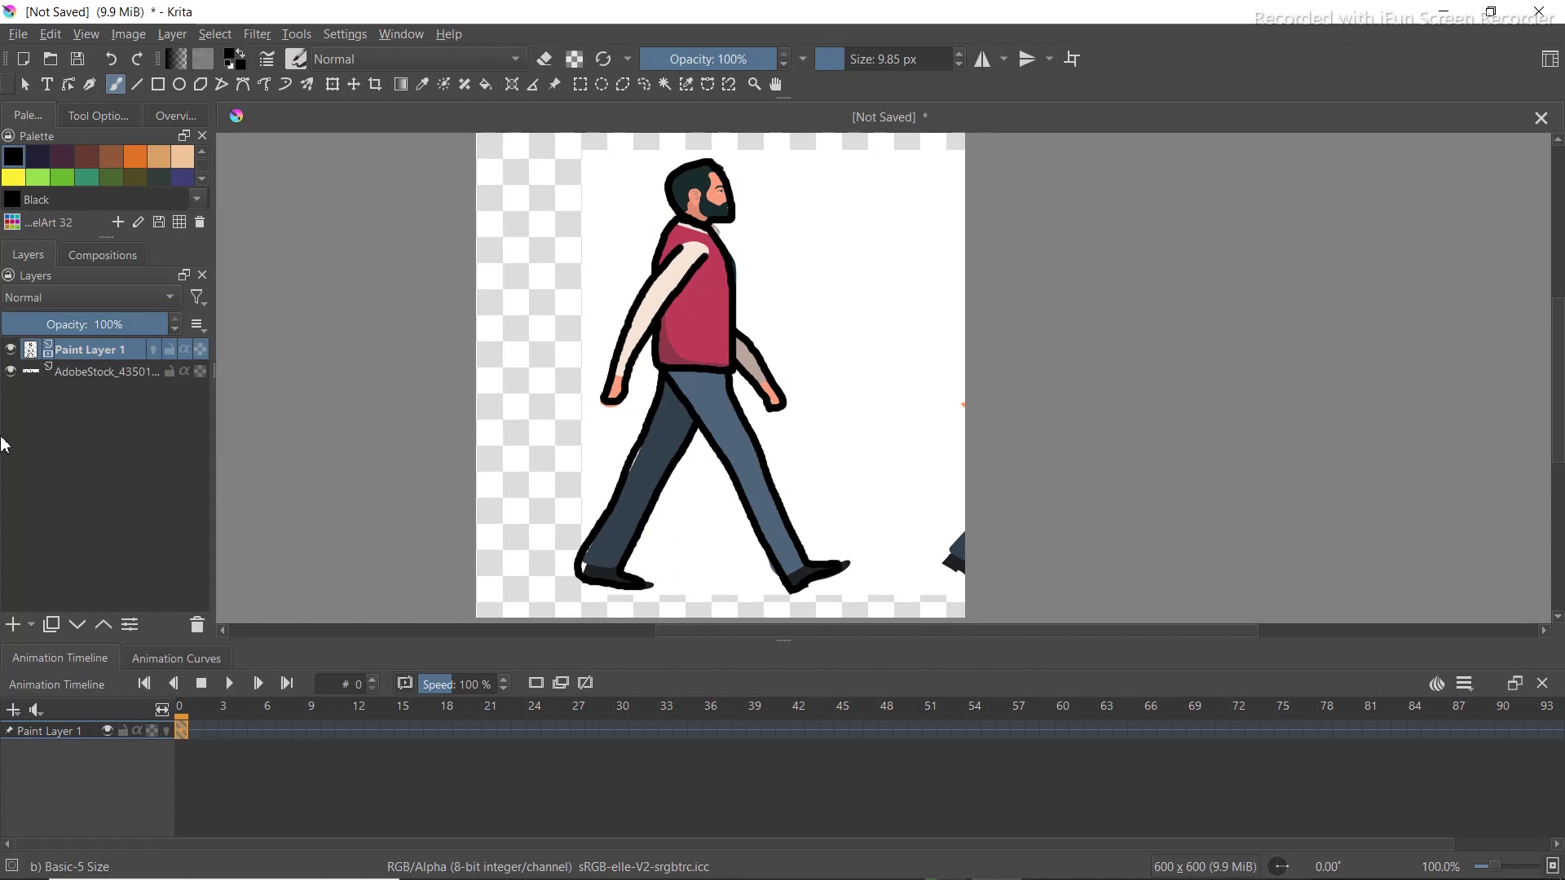
Check the line art by toggling the AdobeStock reference, then shift it left to the next pose
{"action": "left_click", "coordinate": [11, 373]}
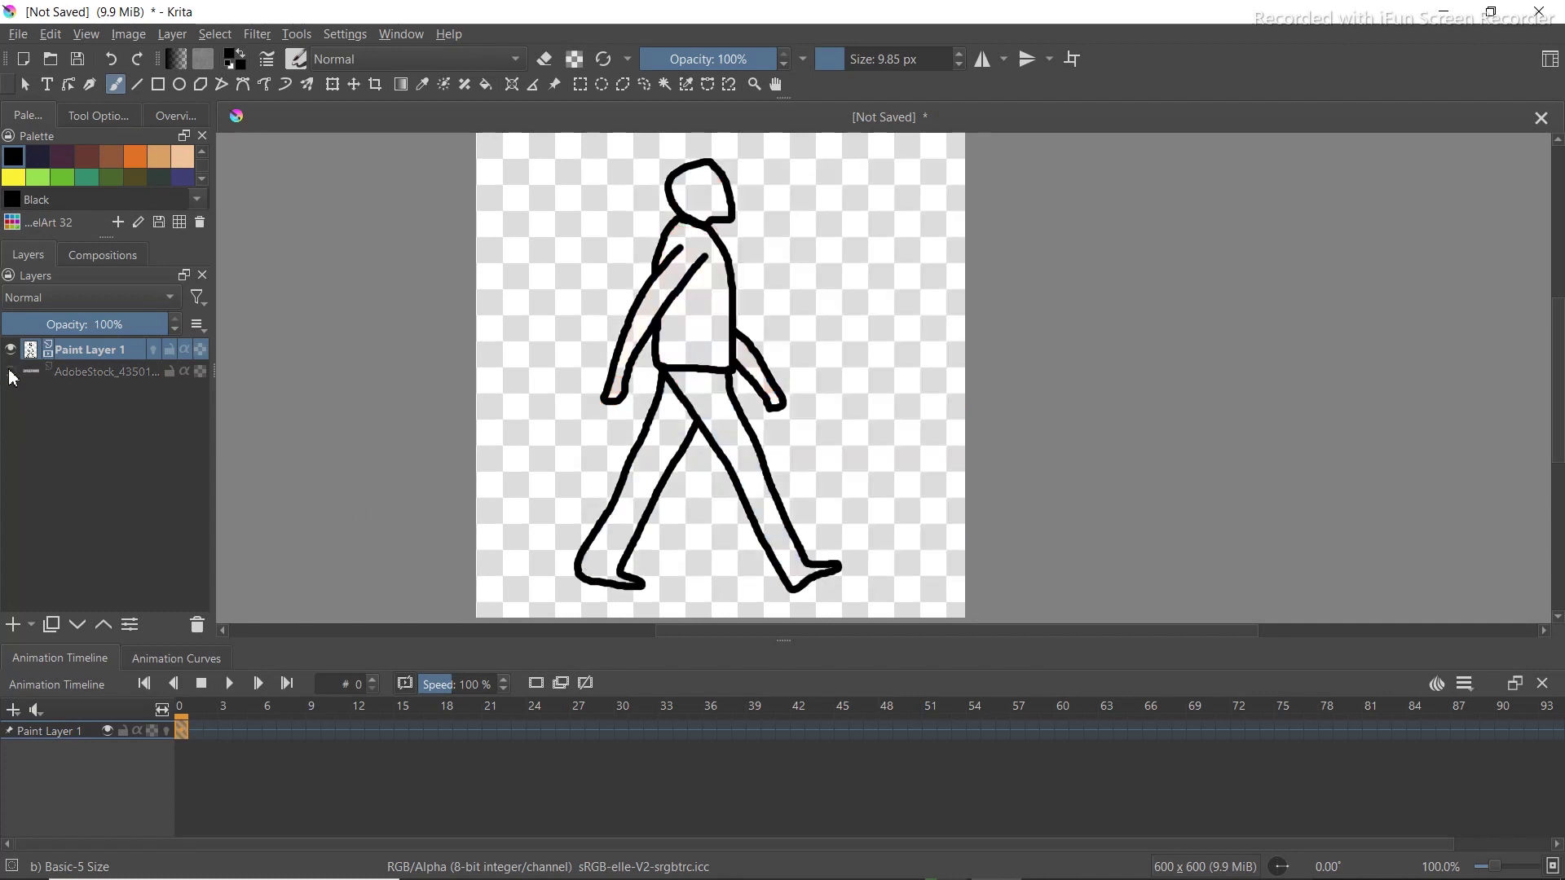
{"action": "left_click", "coordinate": [11, 372]}
{"action": "left_click", "coordinate": [11, 374]}
{"action": "left_click", "coordinate": [12, 374]}
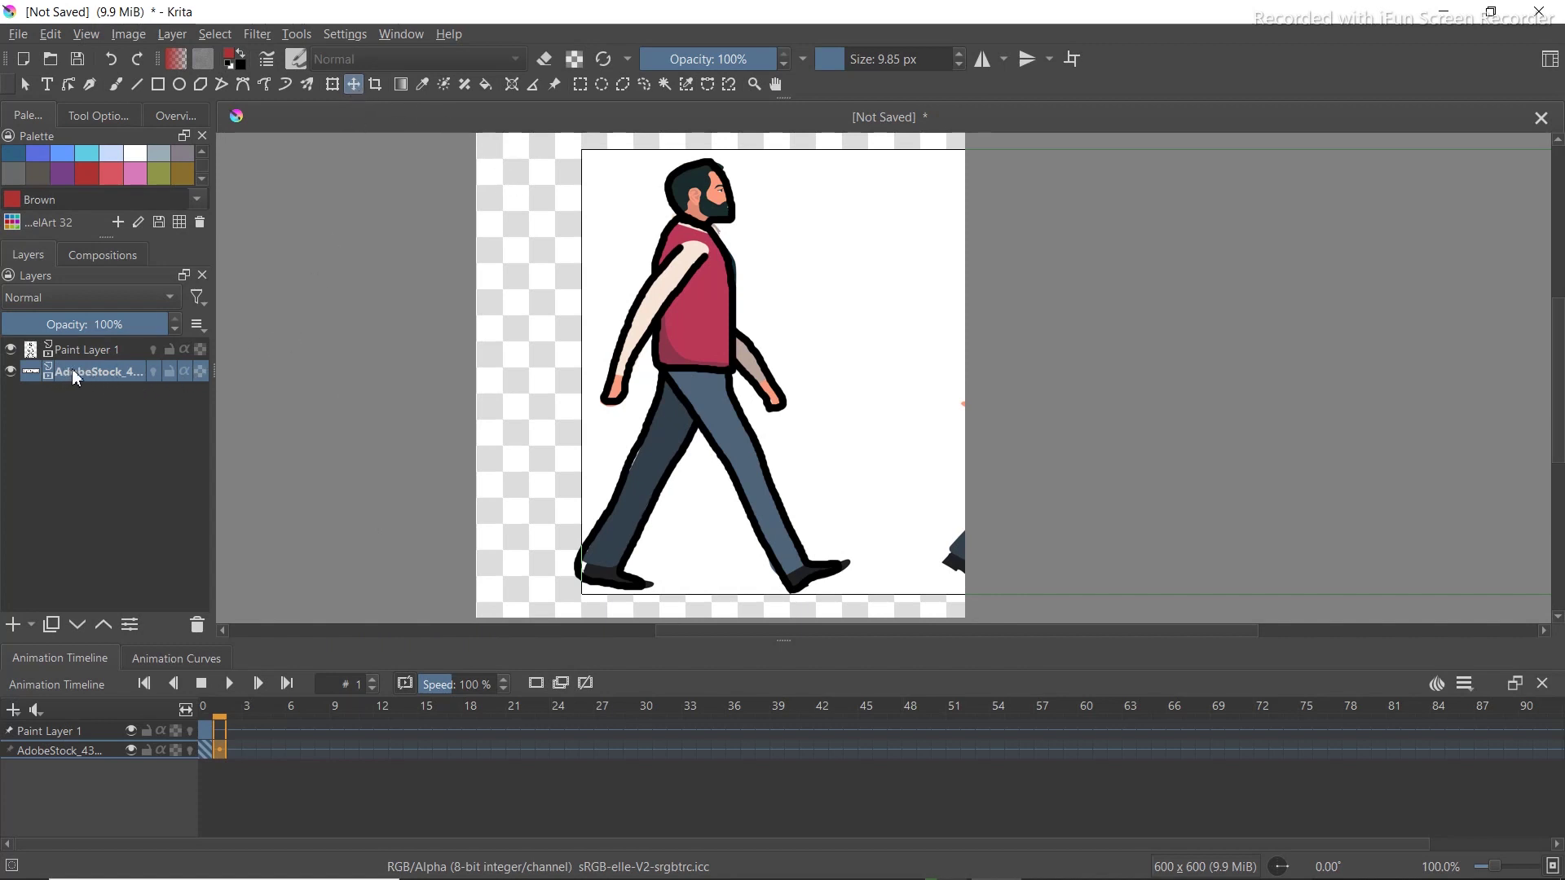
{"action": "left_click_drag", "start_coordinate": [566, 419], "coordinate": [243, 419]}
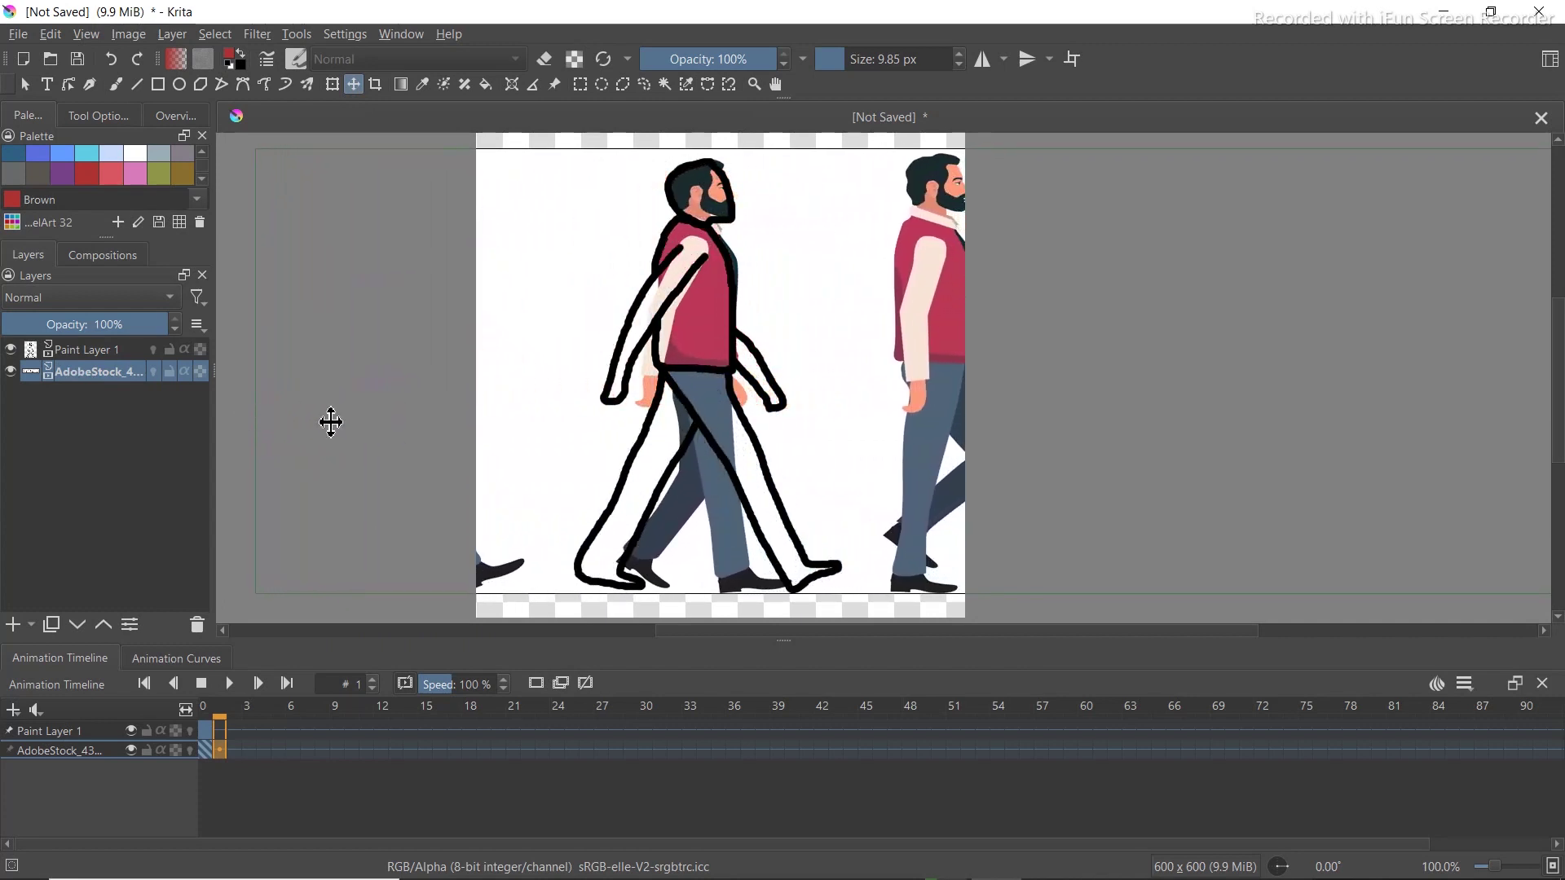
Add a blank frame 1 on Paint Layer 1 with onion skin showing frame 0
{"action": "left_click", "coordinate": [74, 356]}
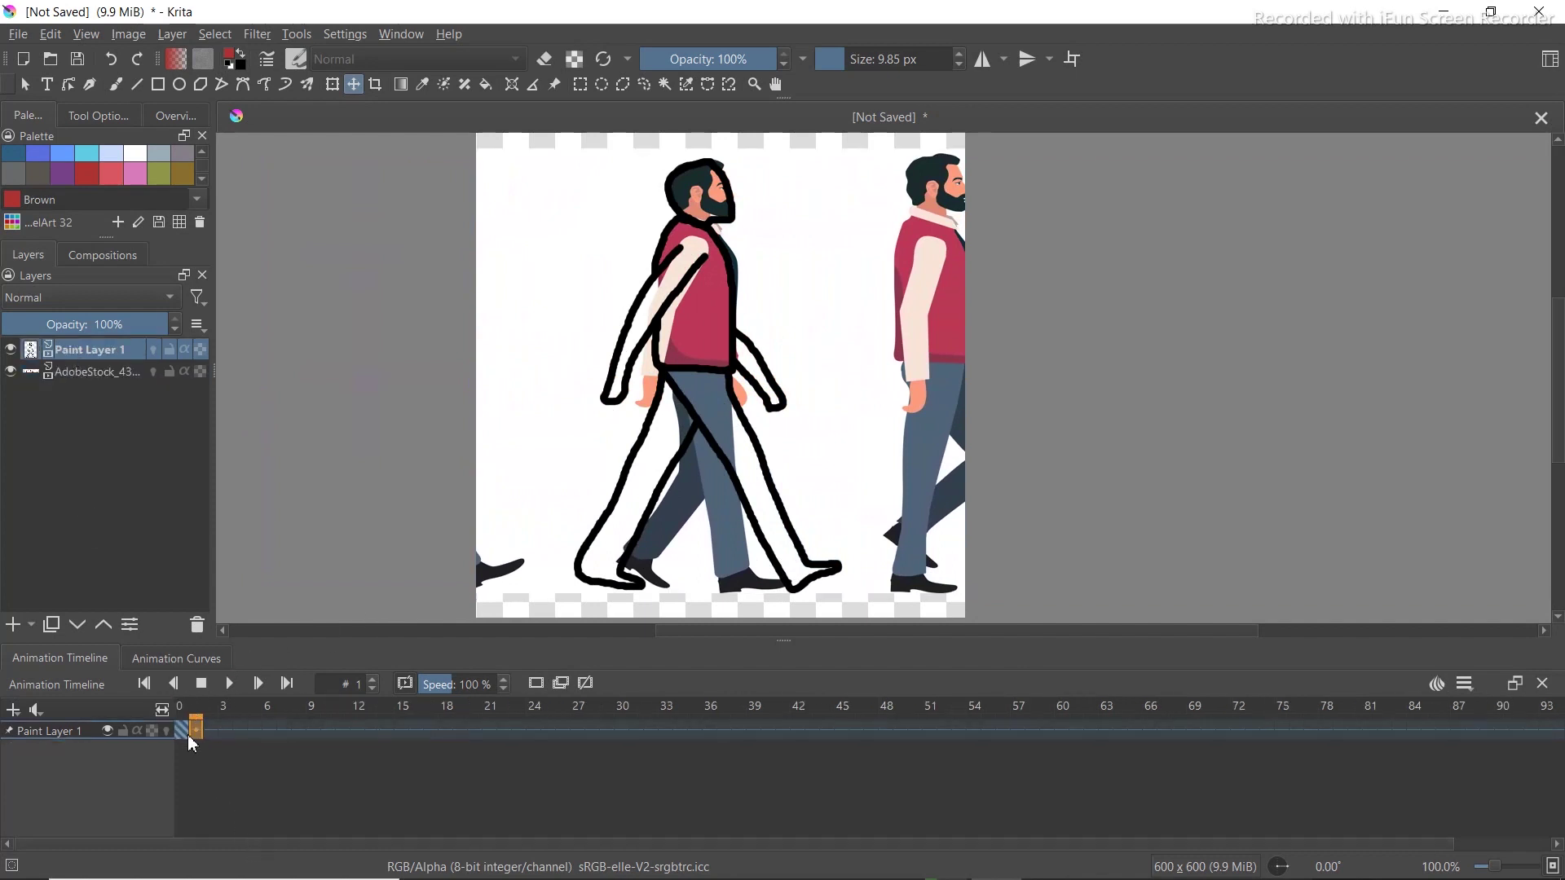
{"action": "left_click", "coordinate": [535, 684]}
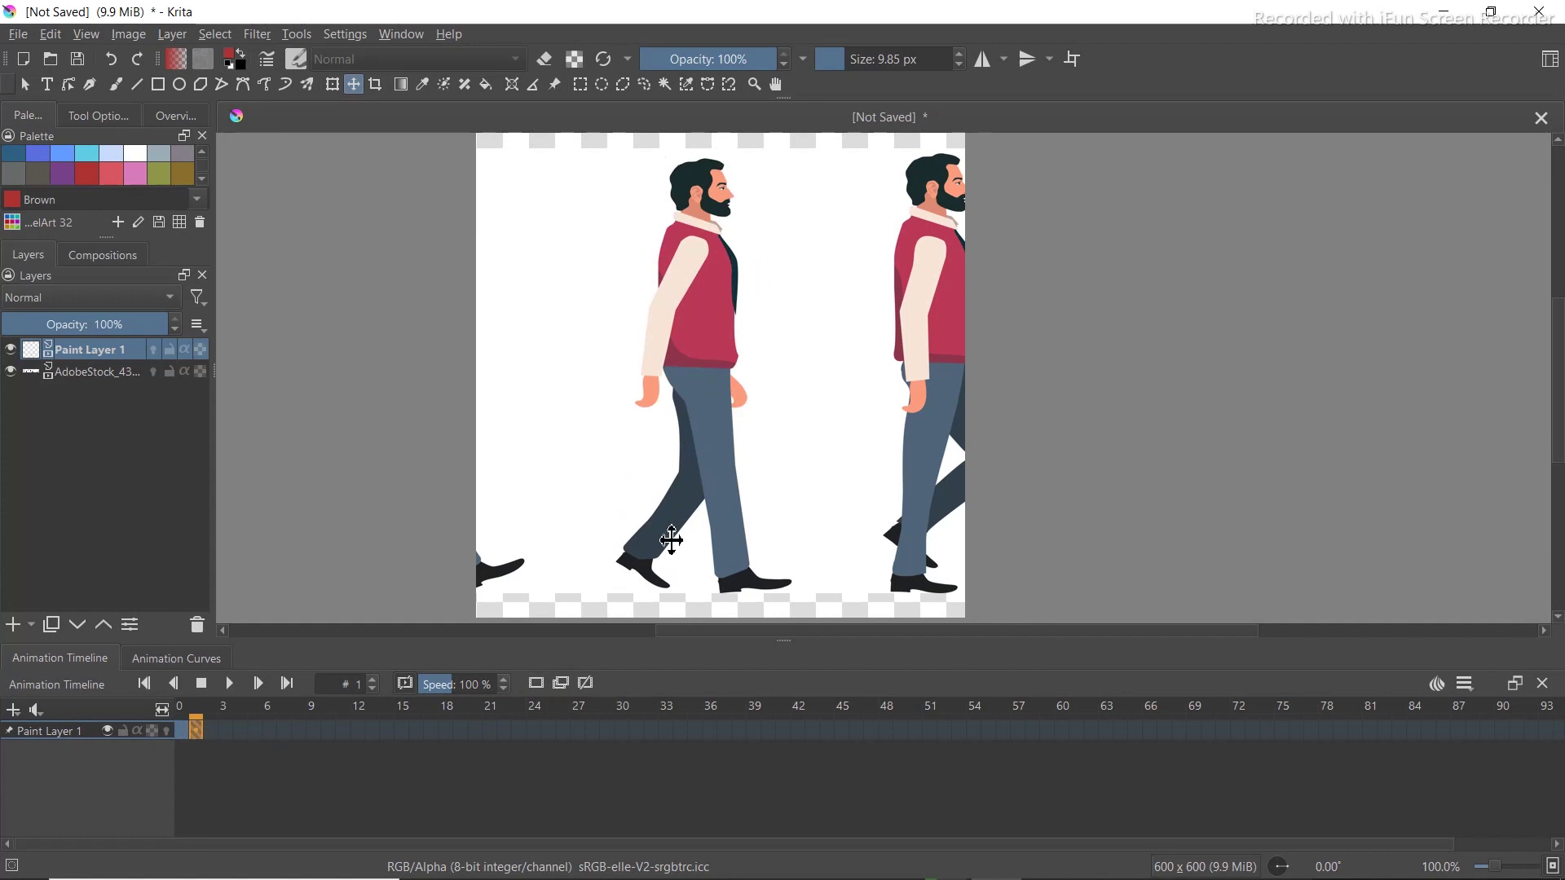
{"action": "left_click", "coordinate": [167, 732]}
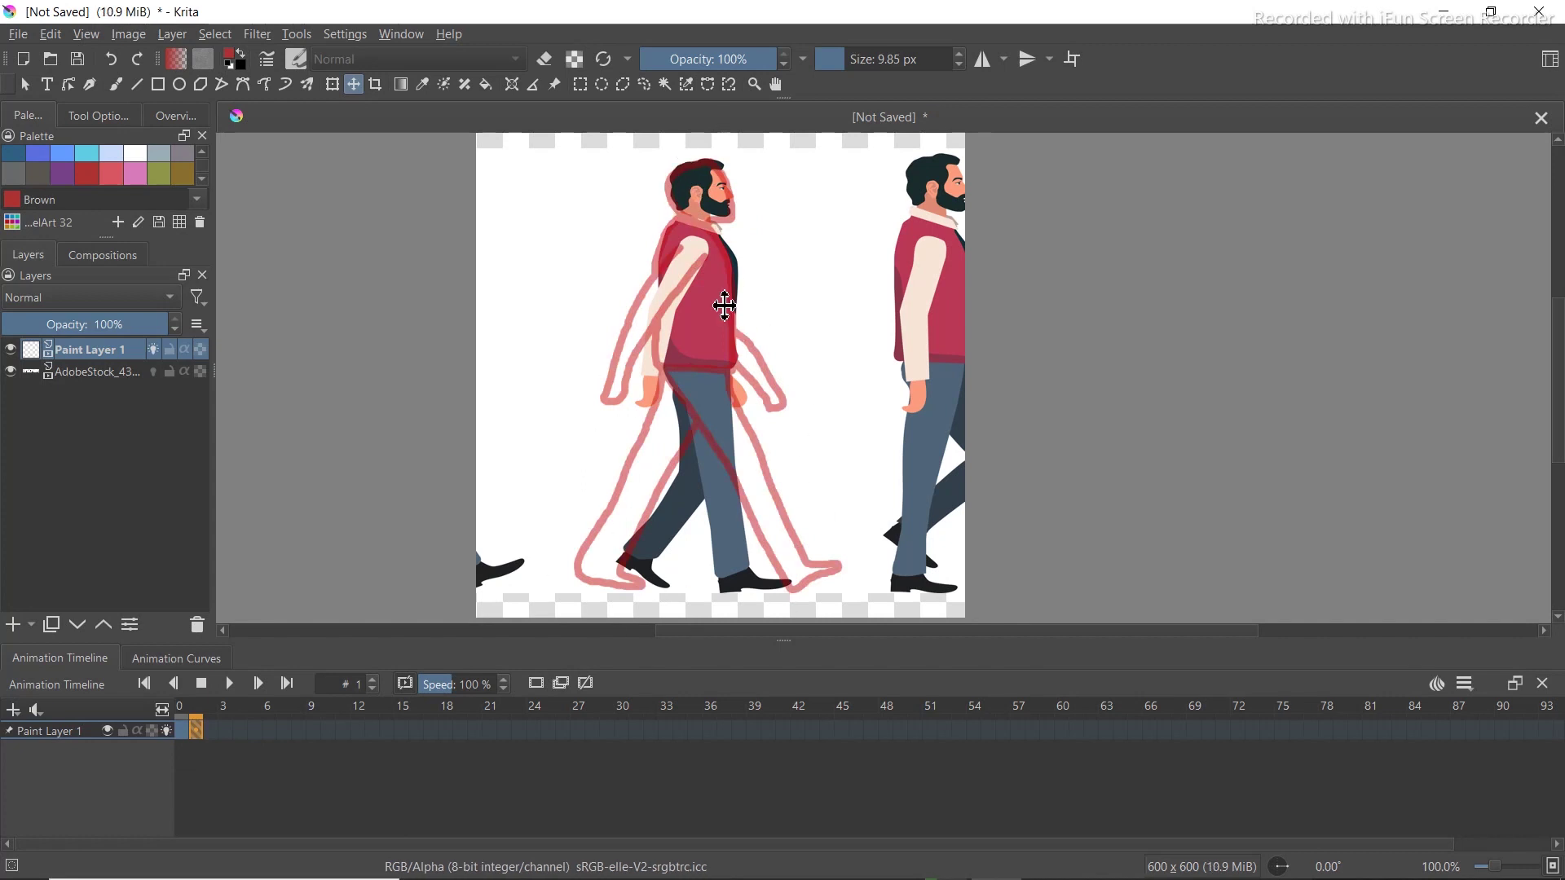
Trace the second pose's head, beard, jaw, neck and vest front in black, checking without the reference photo
{"action": "left_click", "coordinate": [116, 87]}
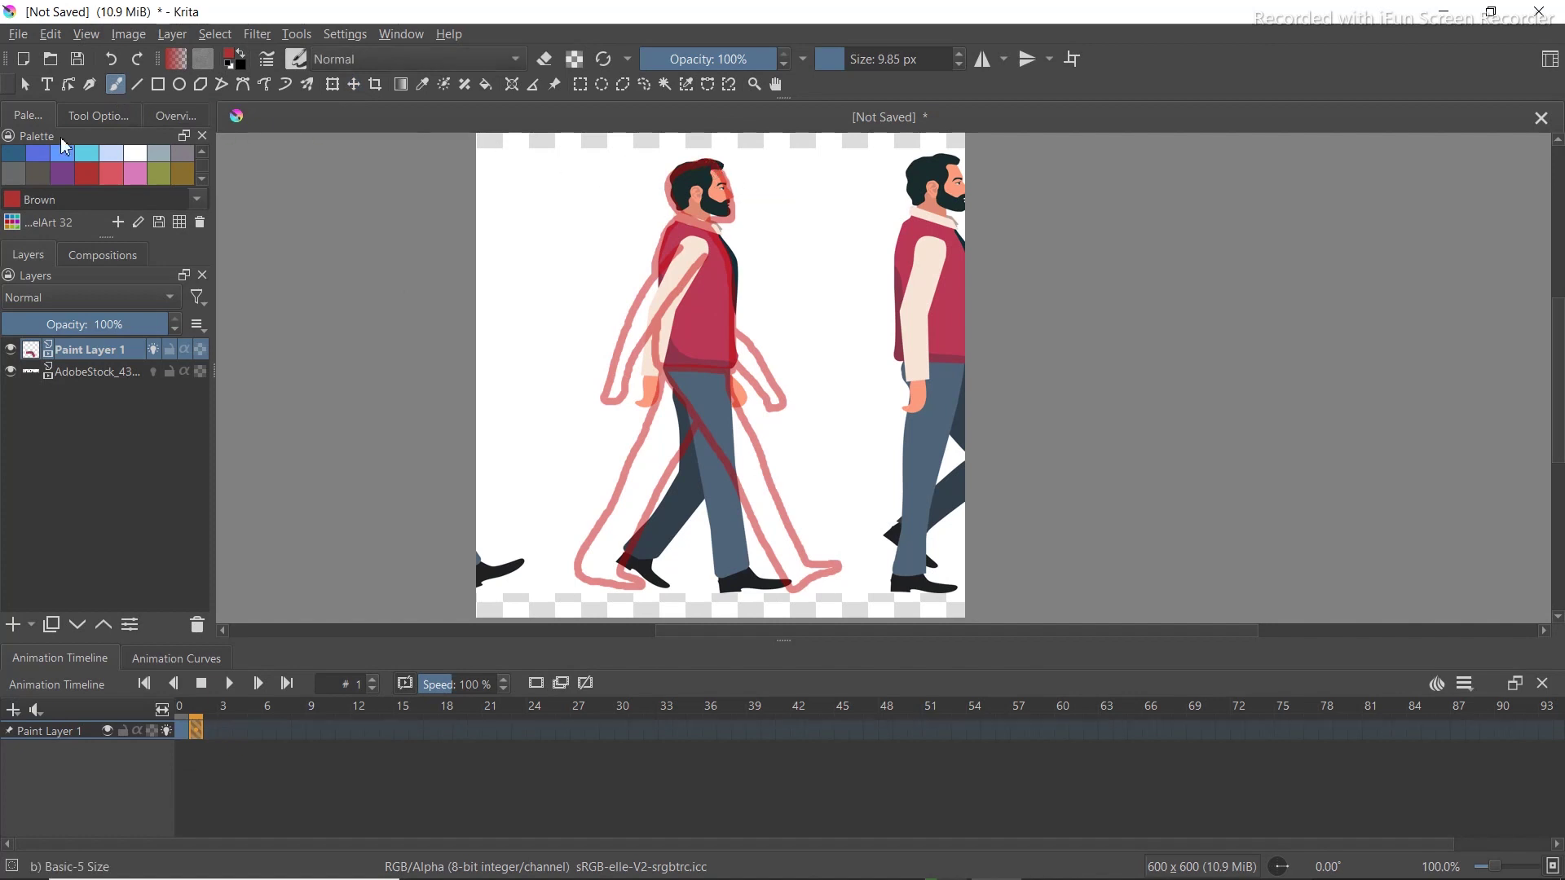
{"action": "scroll", "coordinate": [66, 154], "scroll_direction": "up", "scroll_amount": 2}
{"action": "left_click", "coordinate": [14, 155]}
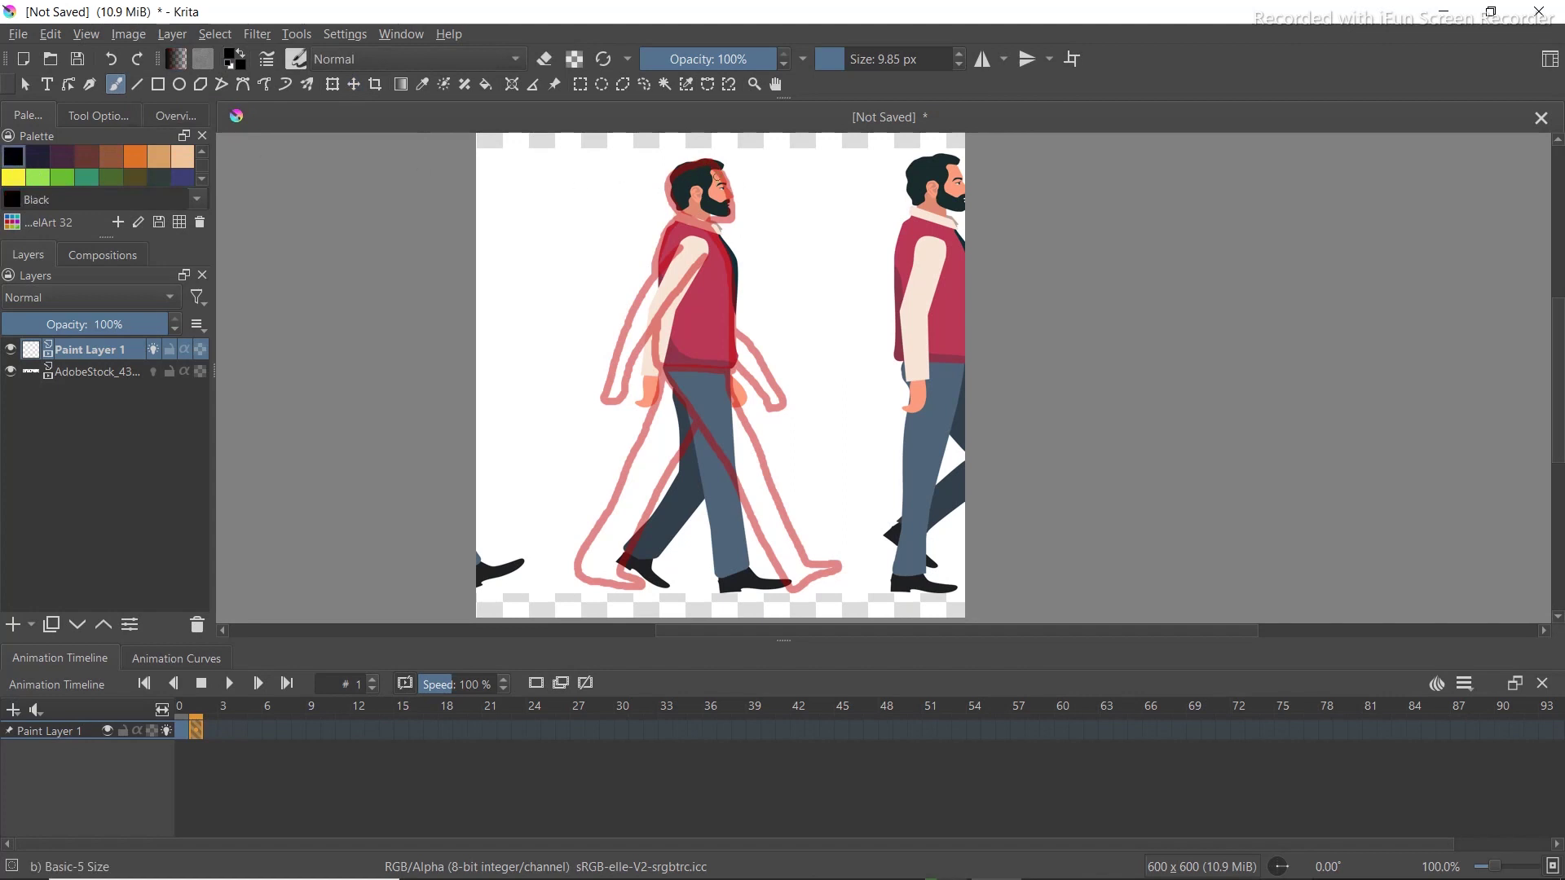
{"action": "mouse_move", "coordinate": [699, 163]}
{"action": "left_mouse_down"}
{"action": "mouse_move", "coordinate": [720, 169]}
{"action": "mouse_move", "coordinate": [730, 222]}
{"action": "left_mouse_up"}
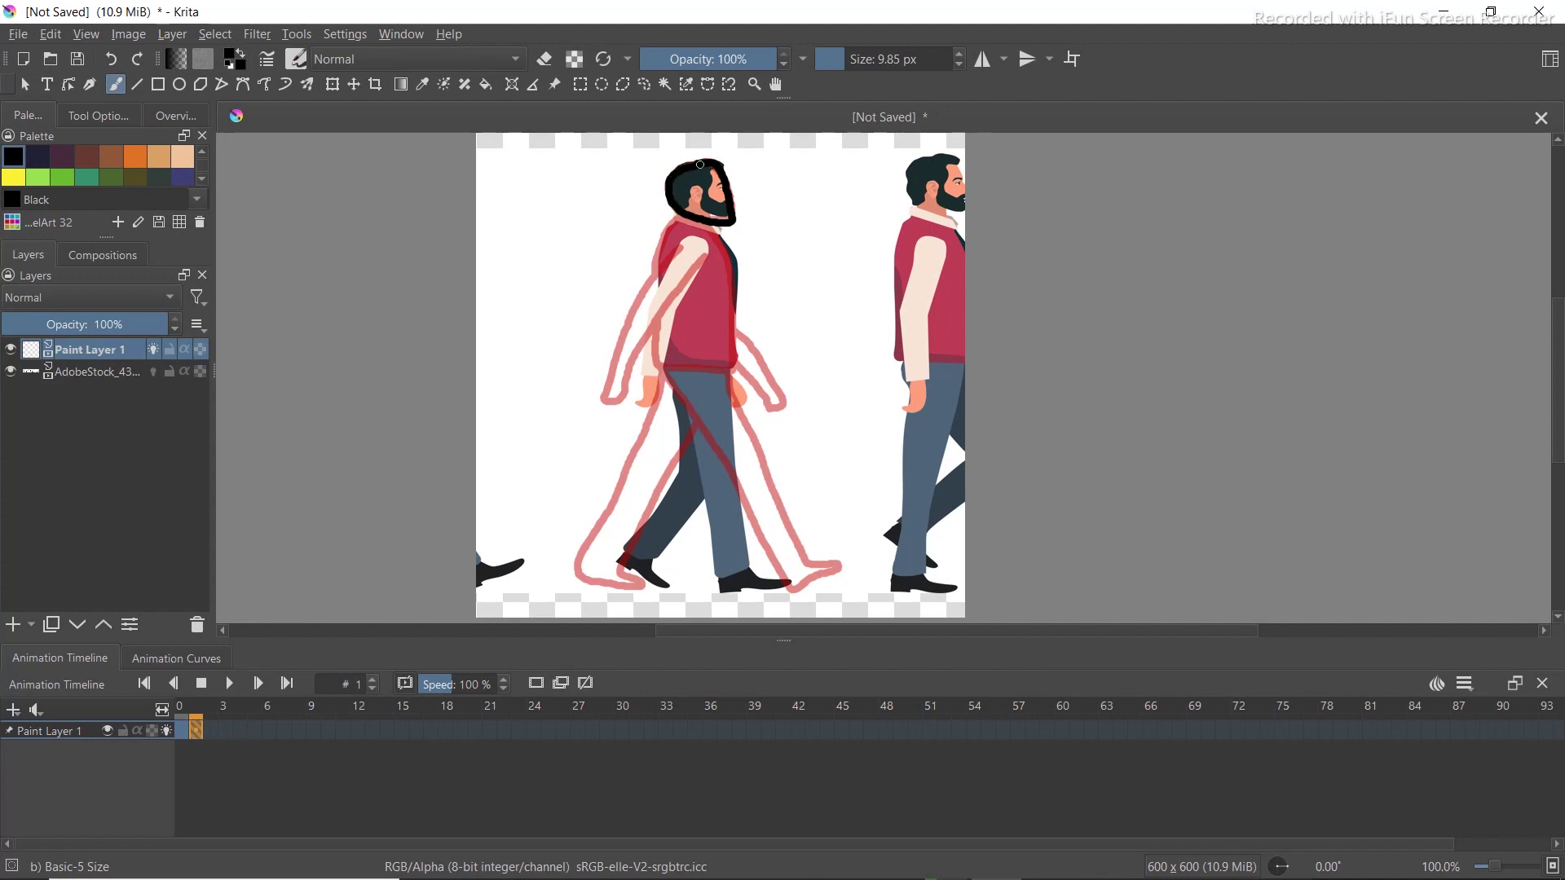
{"action": "left_click_drag", "start_coordinate": [678, 217], "coordinate": [708, 226]}
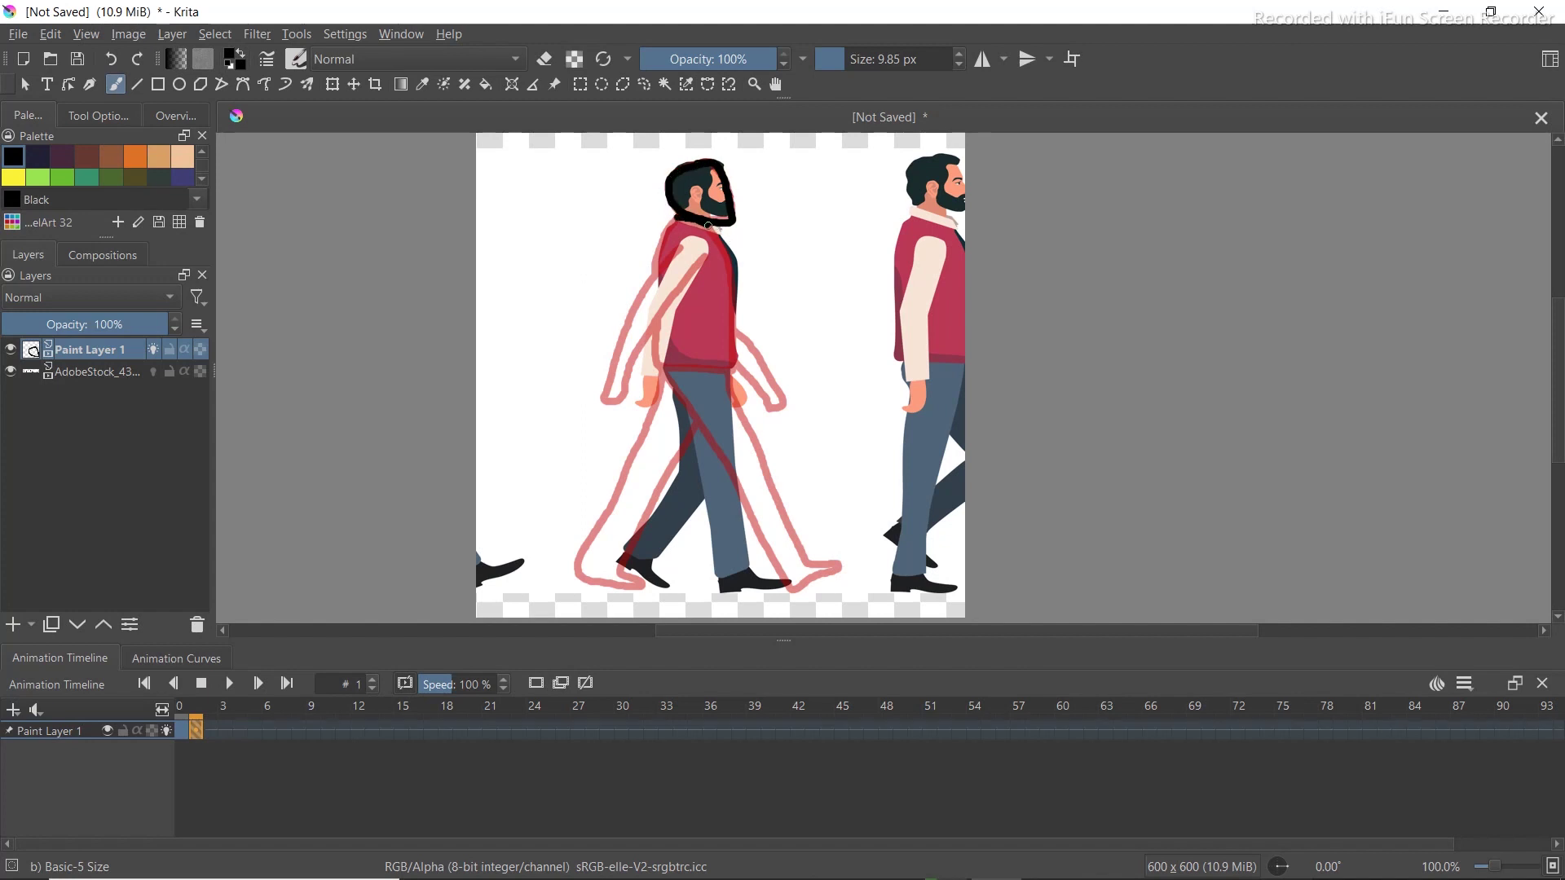
{"action": "mouse_move", "coordinate": [729, 258]}
{"action": "left_mouse_down"}
{"action": "mouse_move", "coordinate": [730, 363]}
{"action": "mouse_move", "coordinate": [707, 368]}
{"action": "left_mouse_up"}
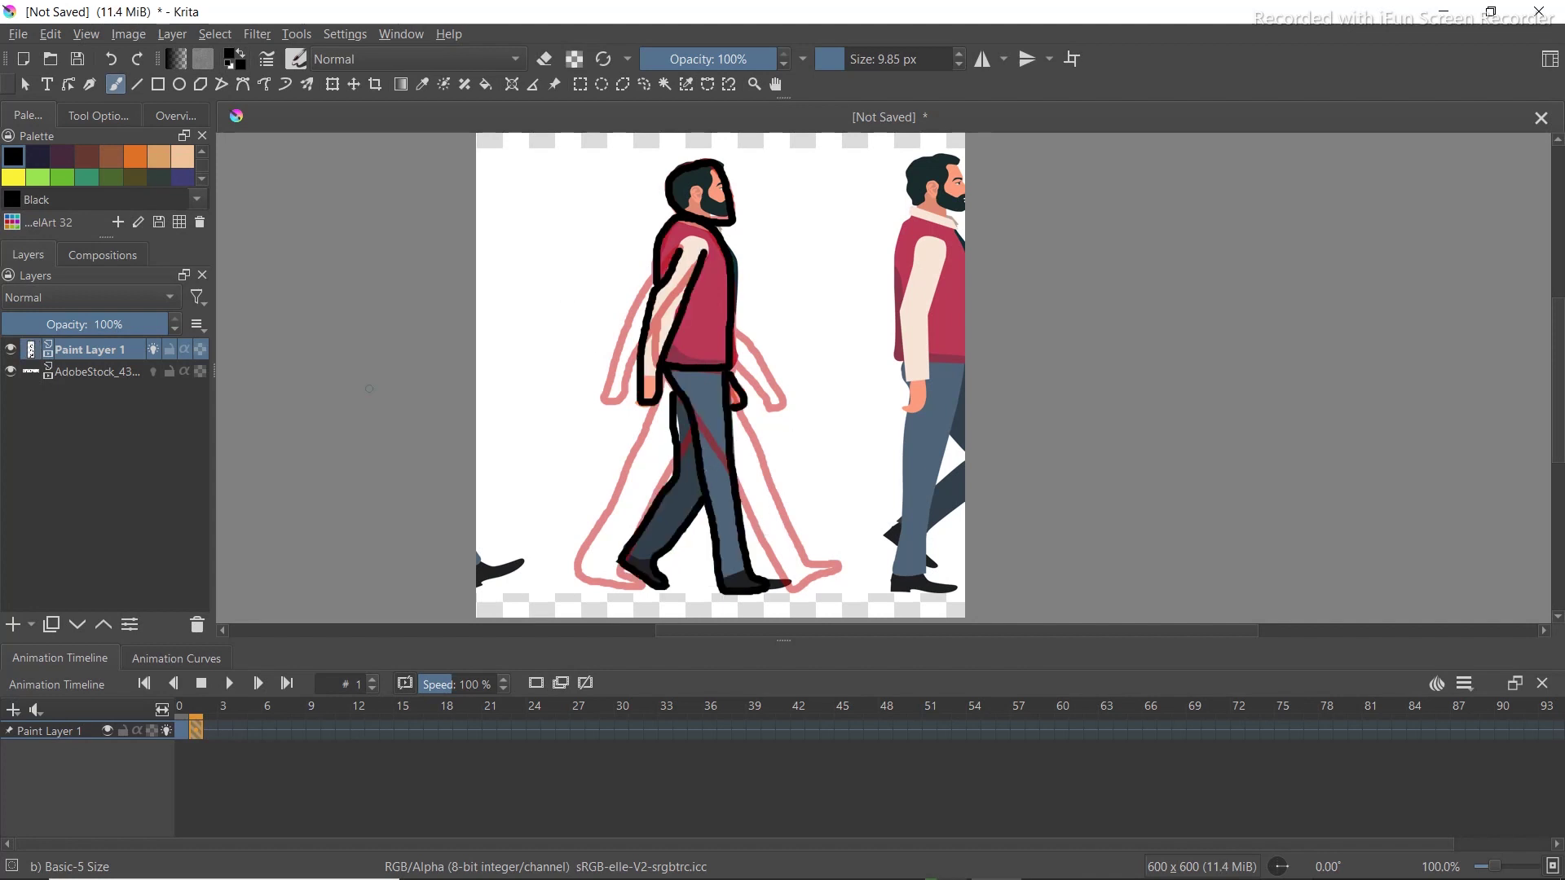
{"action": "left_click", "coordinate": [11, 372]}
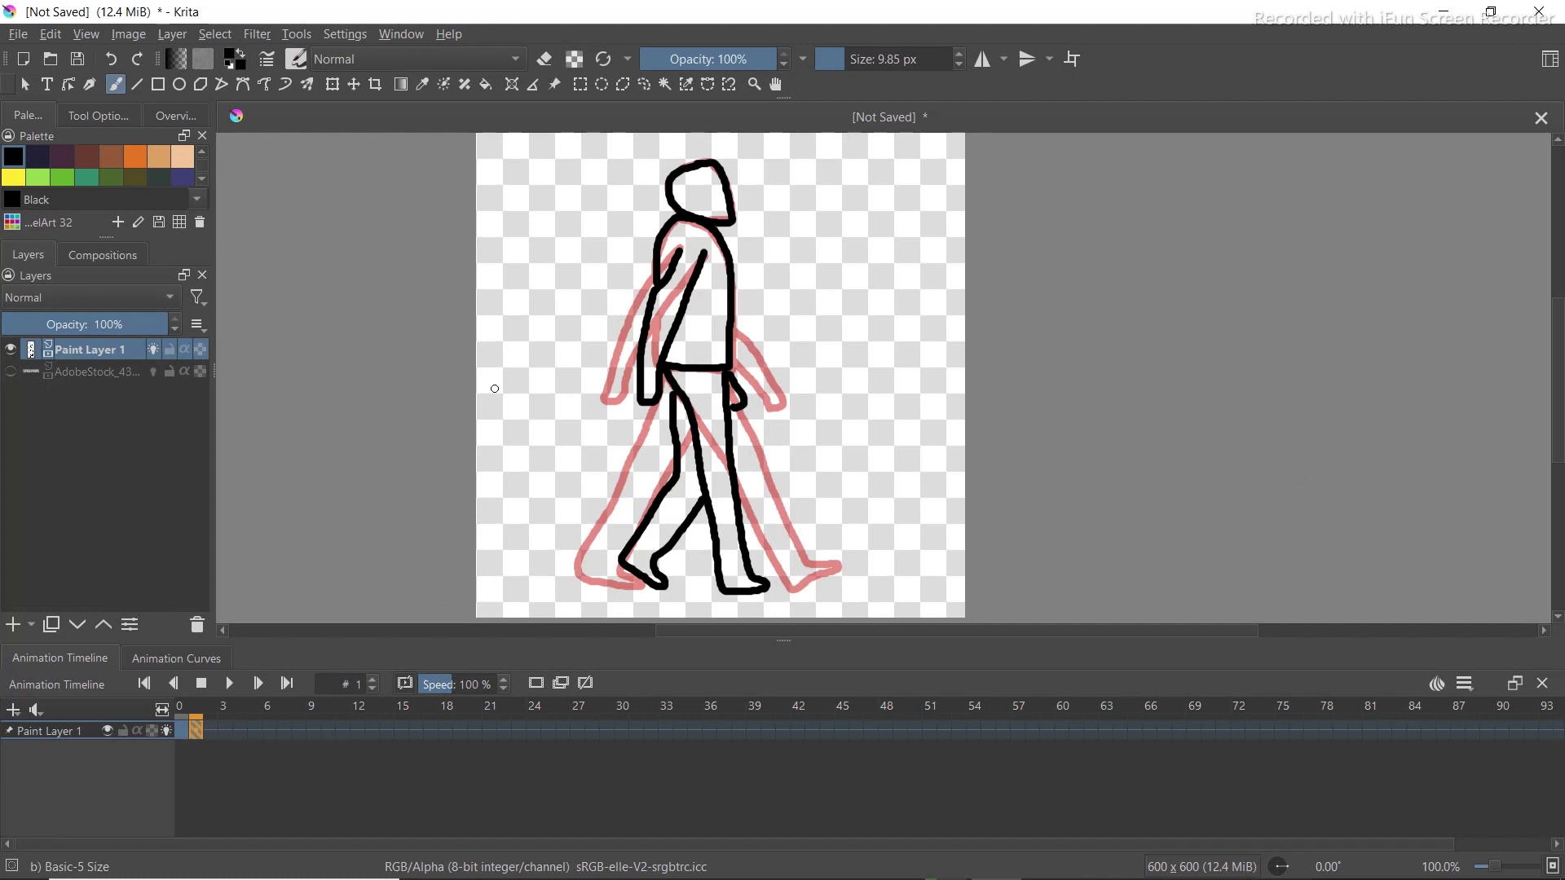
{"action": "left_click", "coordinate": [11, 372]}
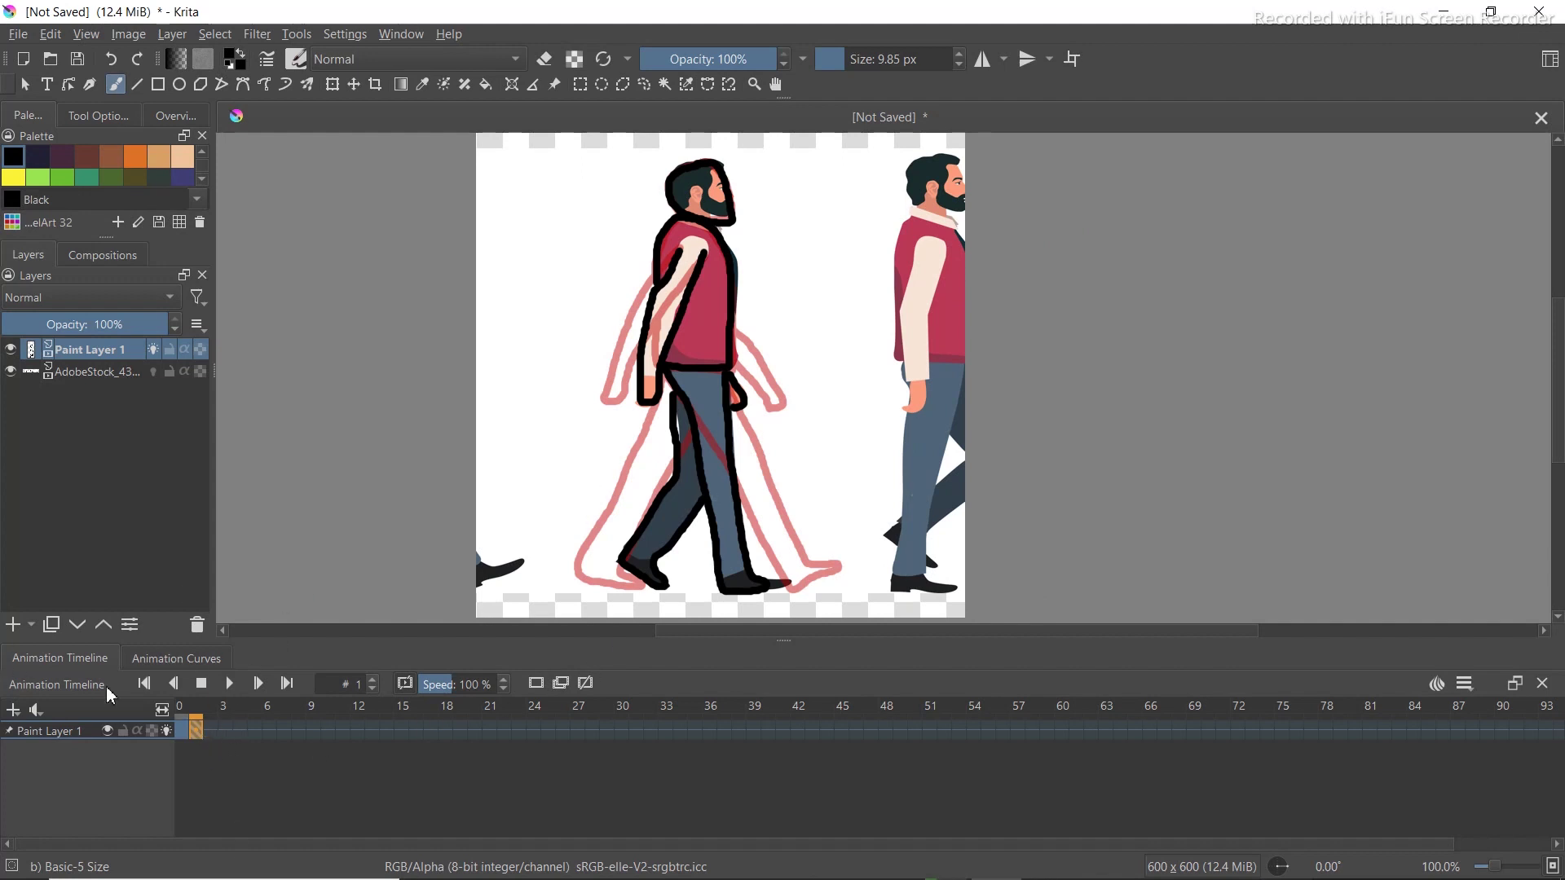
Move the AdobeStock reference layer left to the next walking pose
{"action": "left_click", "coordinate": [93, 377]}
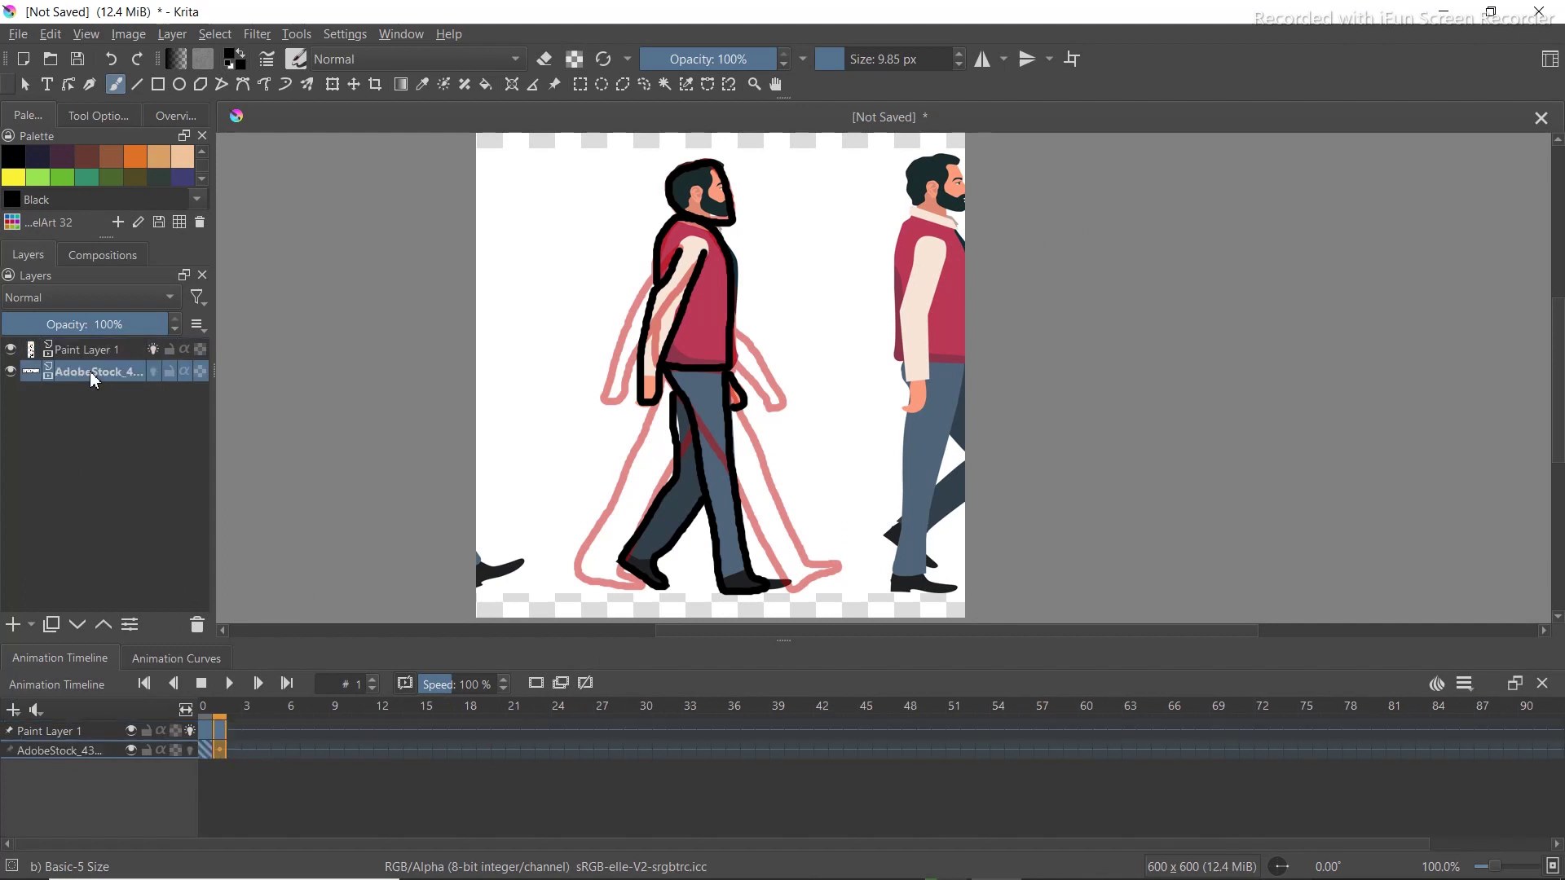
{"action": "left_click", "coordinate": [353, 84]}
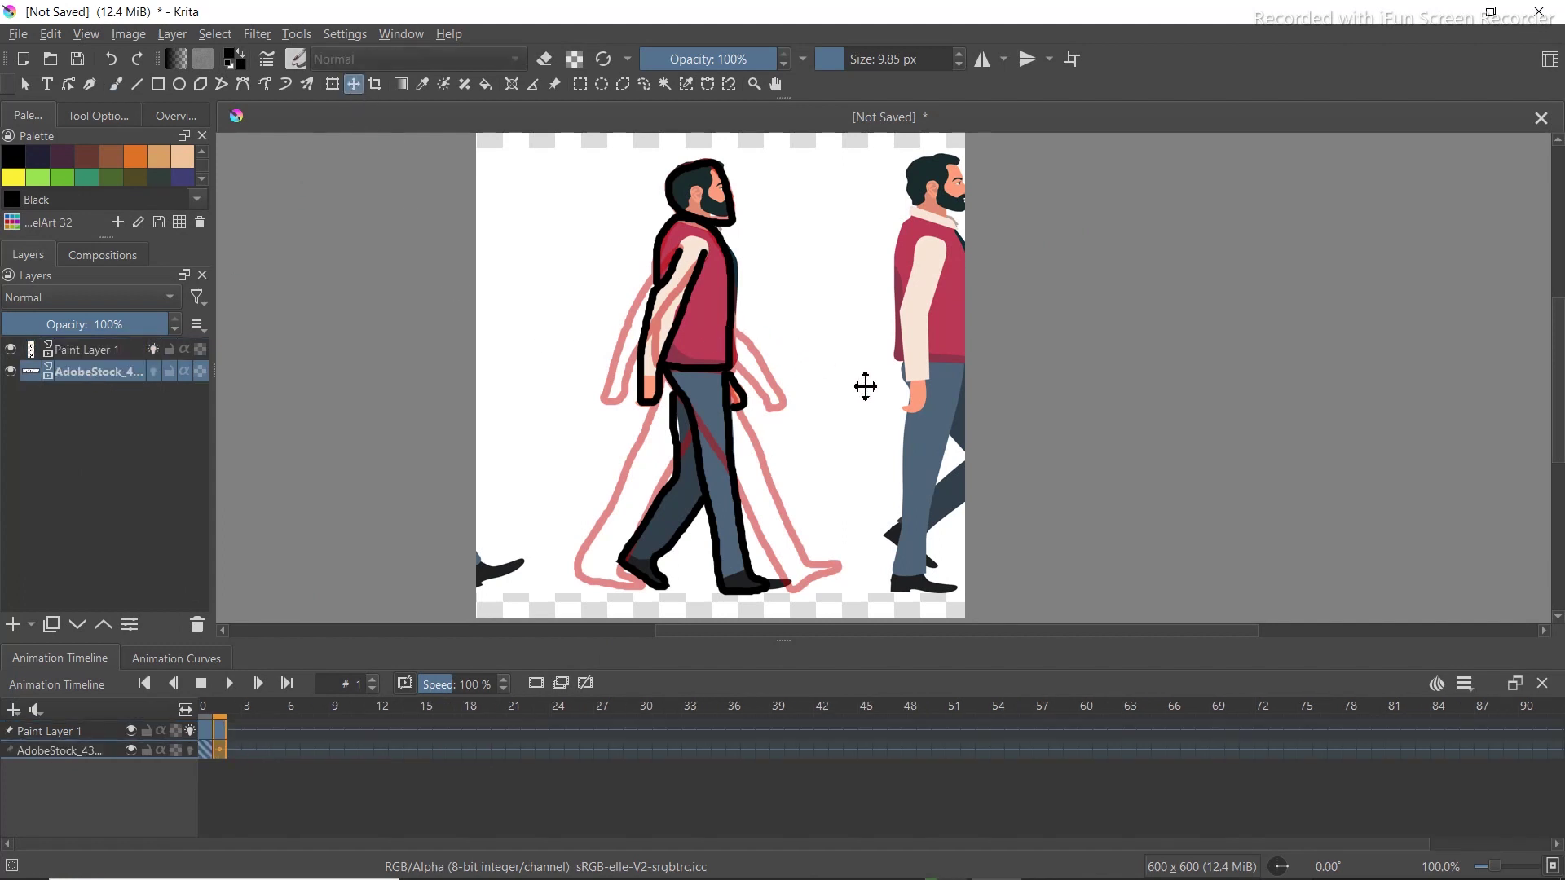
{"action": "left_click_drag", "start_coordinate": [862, 384], "coordinate": [630, 387]}
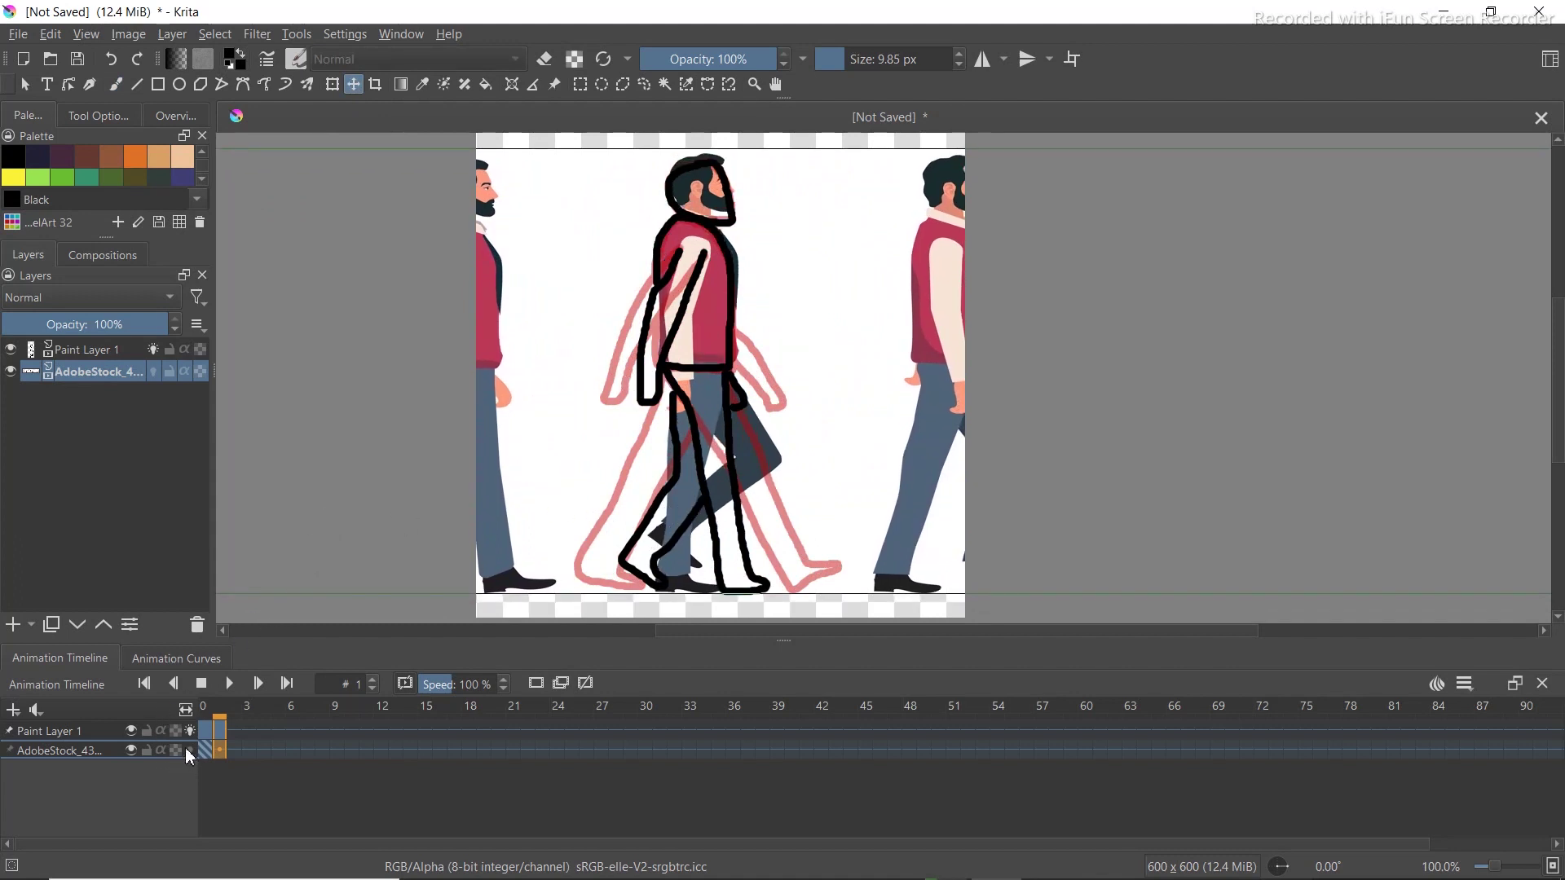
Add a blank frame 2 on Paint Layer 1 after the second frame
{"action": "left_click", "coordinate": [79, 356]}
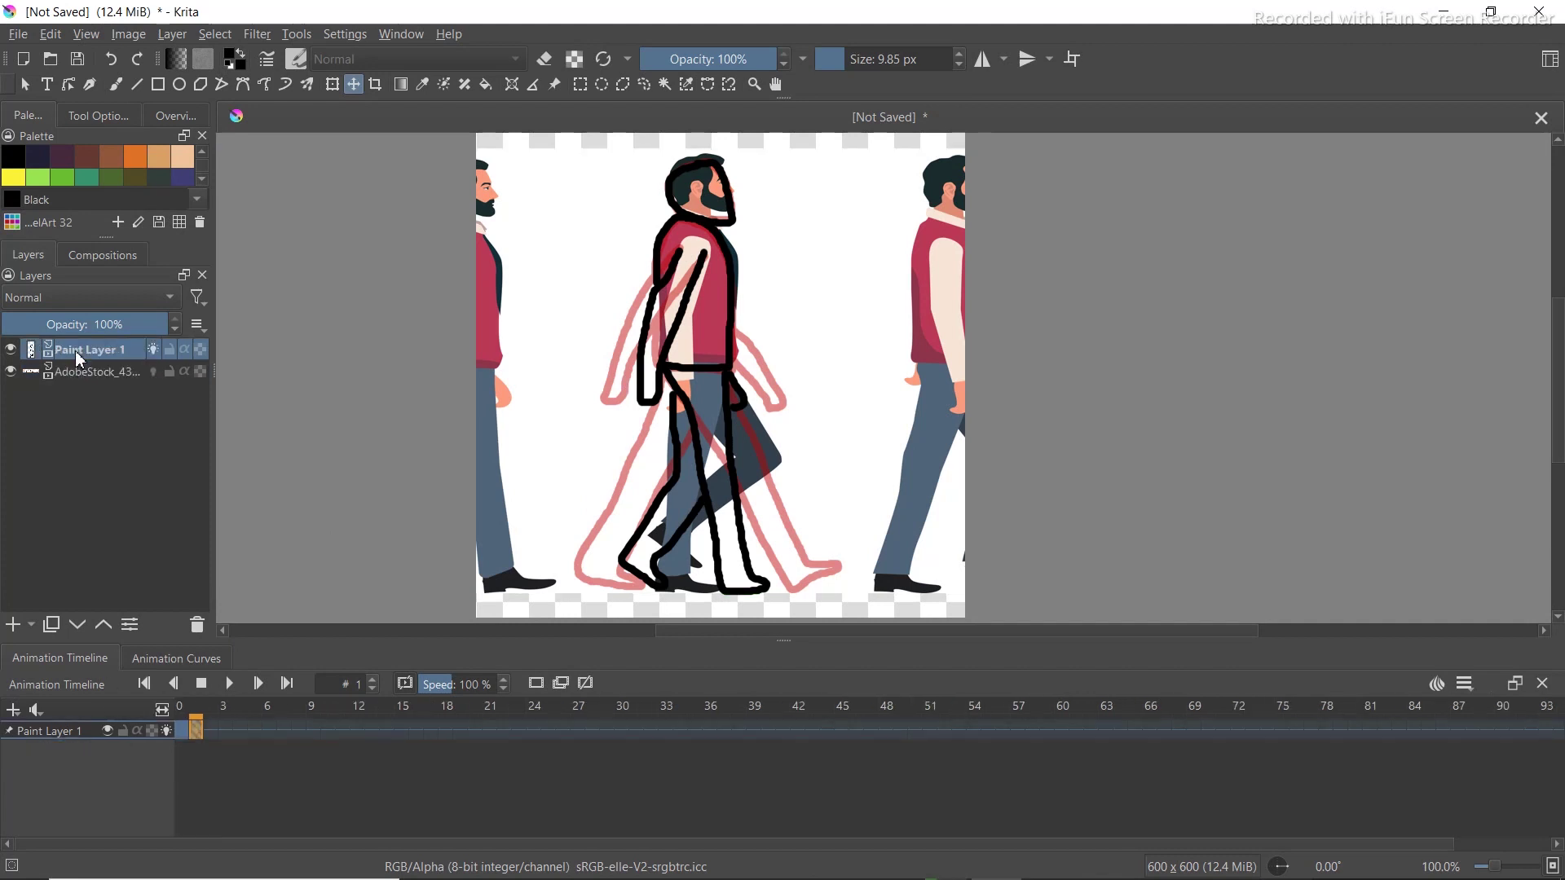
{"action": "left_click", "coordinate": [206, 733]}
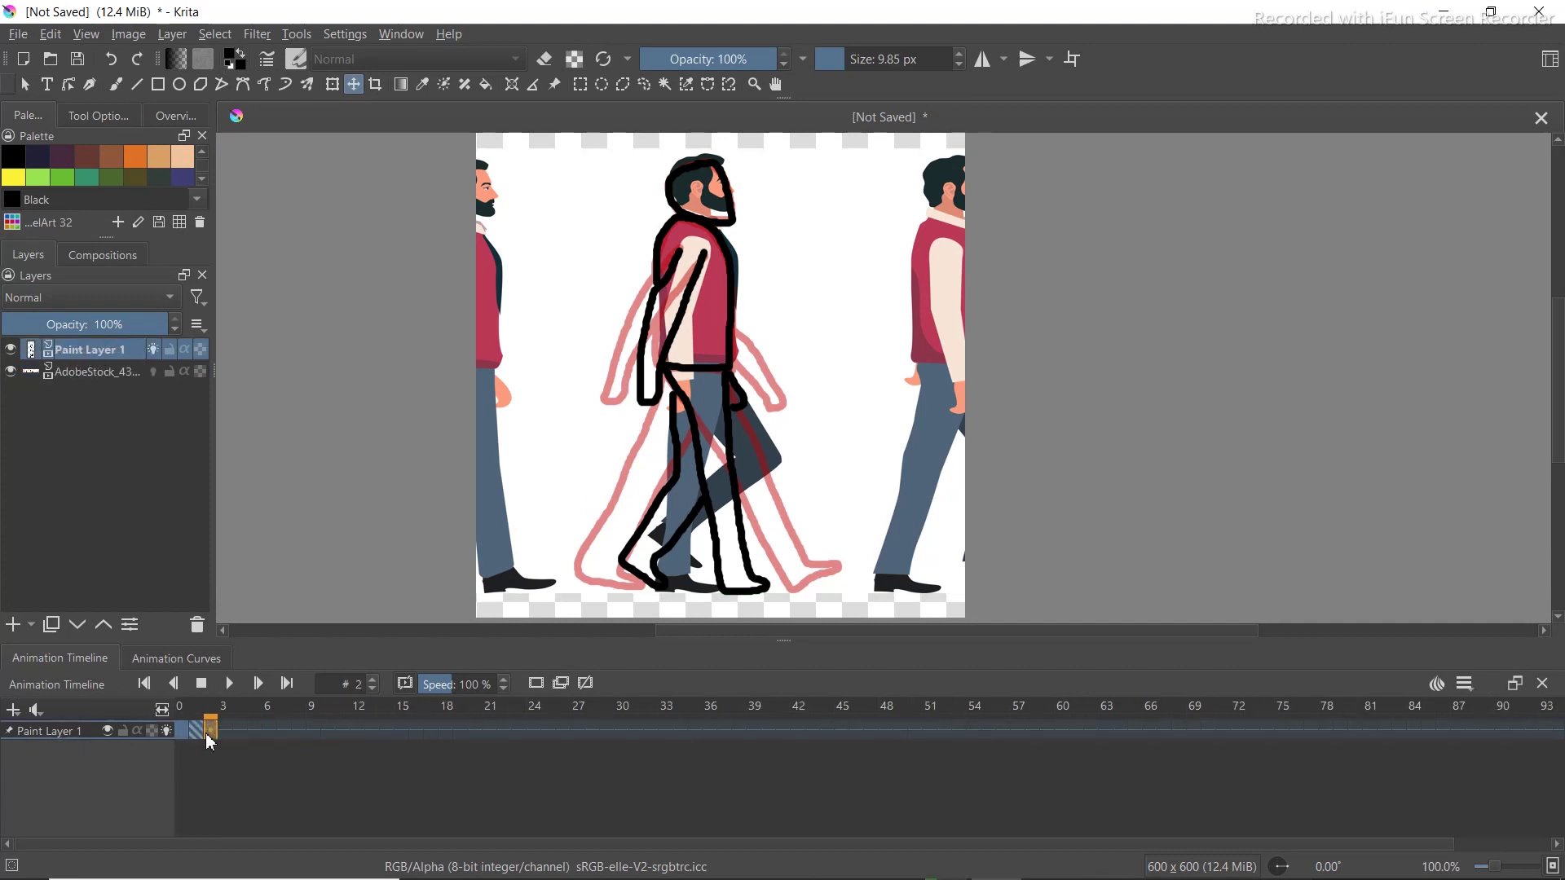
{"action": "left_click", "coordinate": [536, 685]}
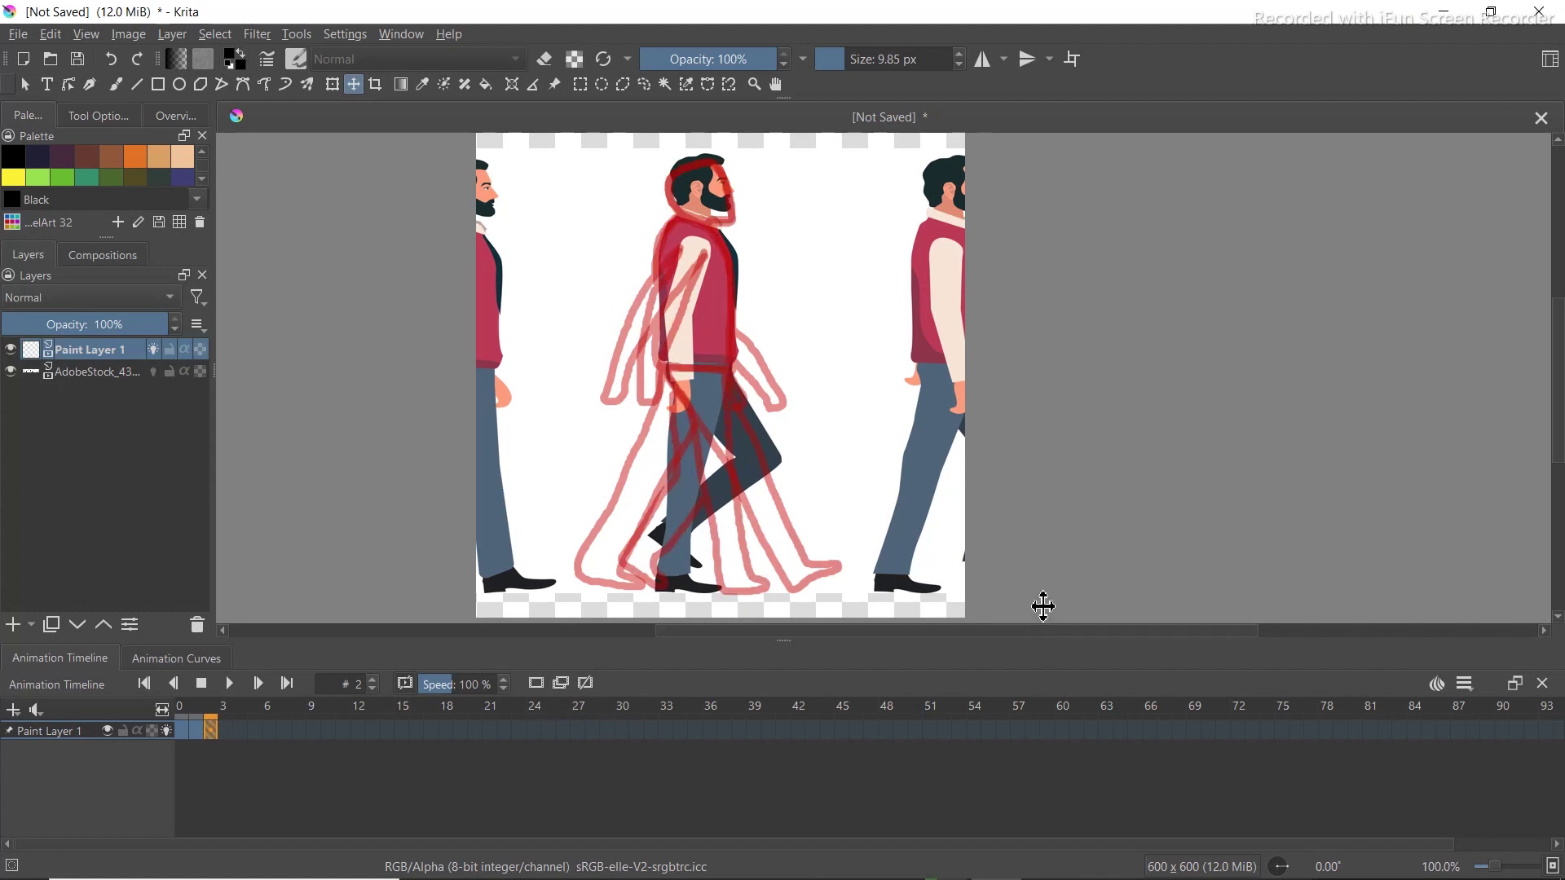
Hide the reference photo and onion skins, then play the walk cycle from frame 0
{"action": "key", "text": "b"}
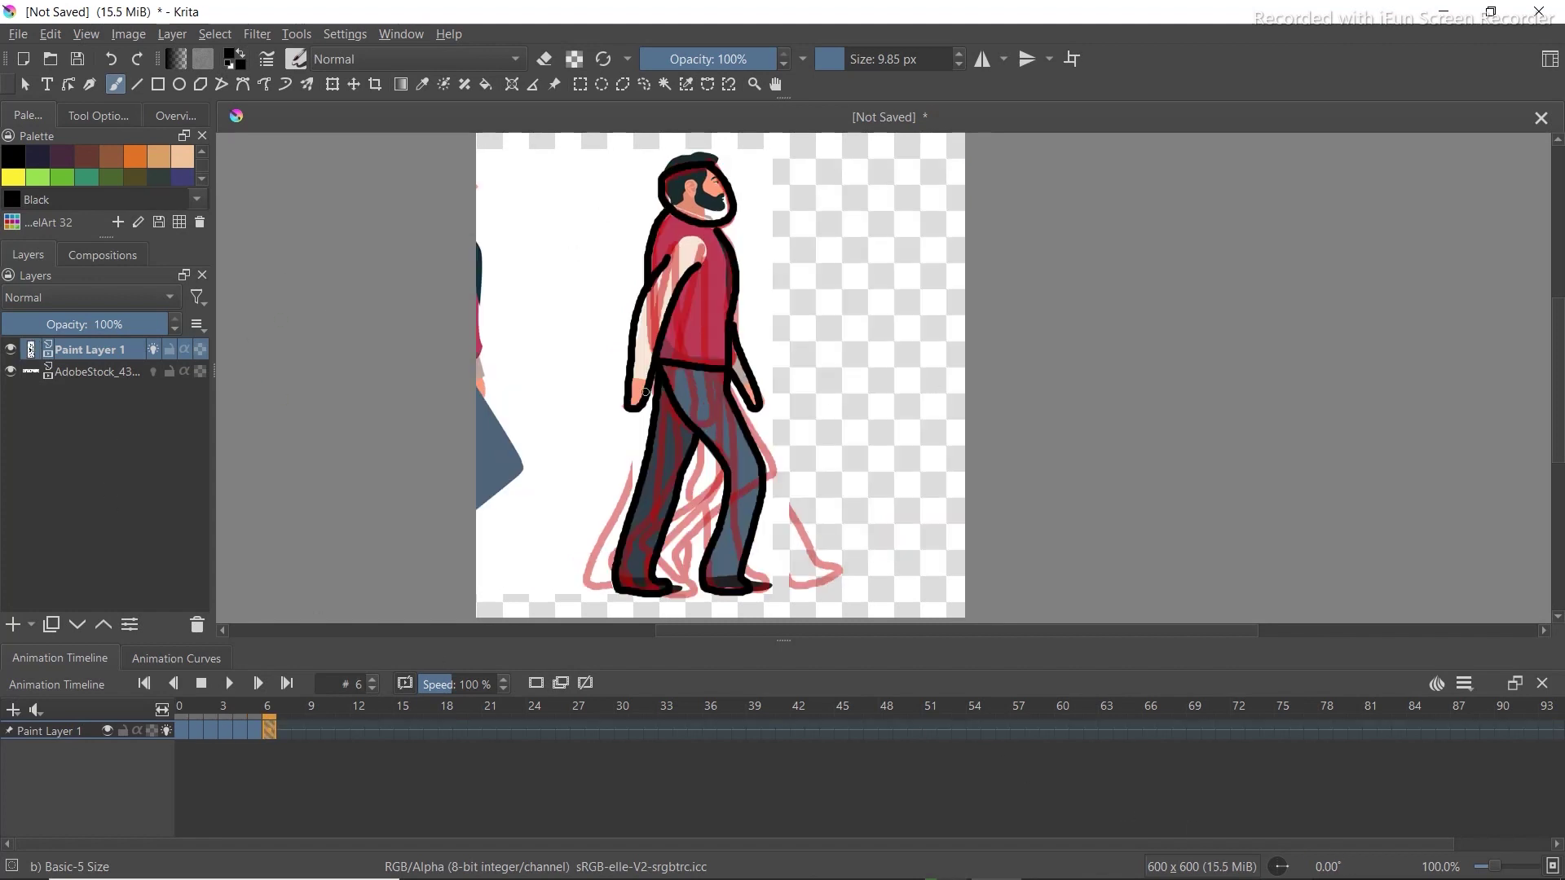
{"action": "left_click", "coordinate": [12, 373]}
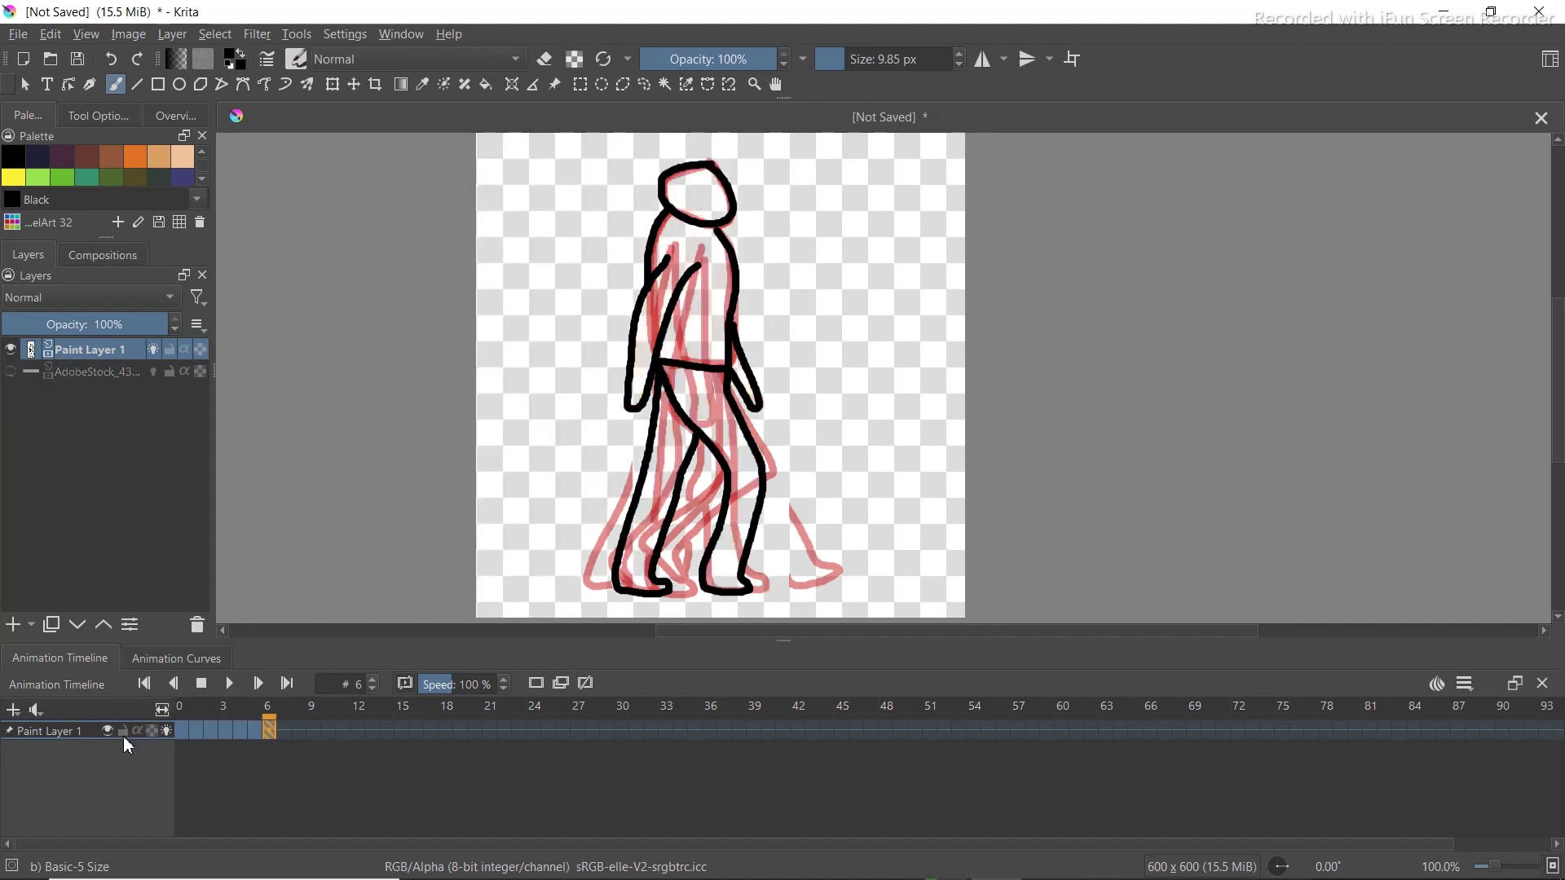
{"action": "left_click", "coordinate": [166, 732]}
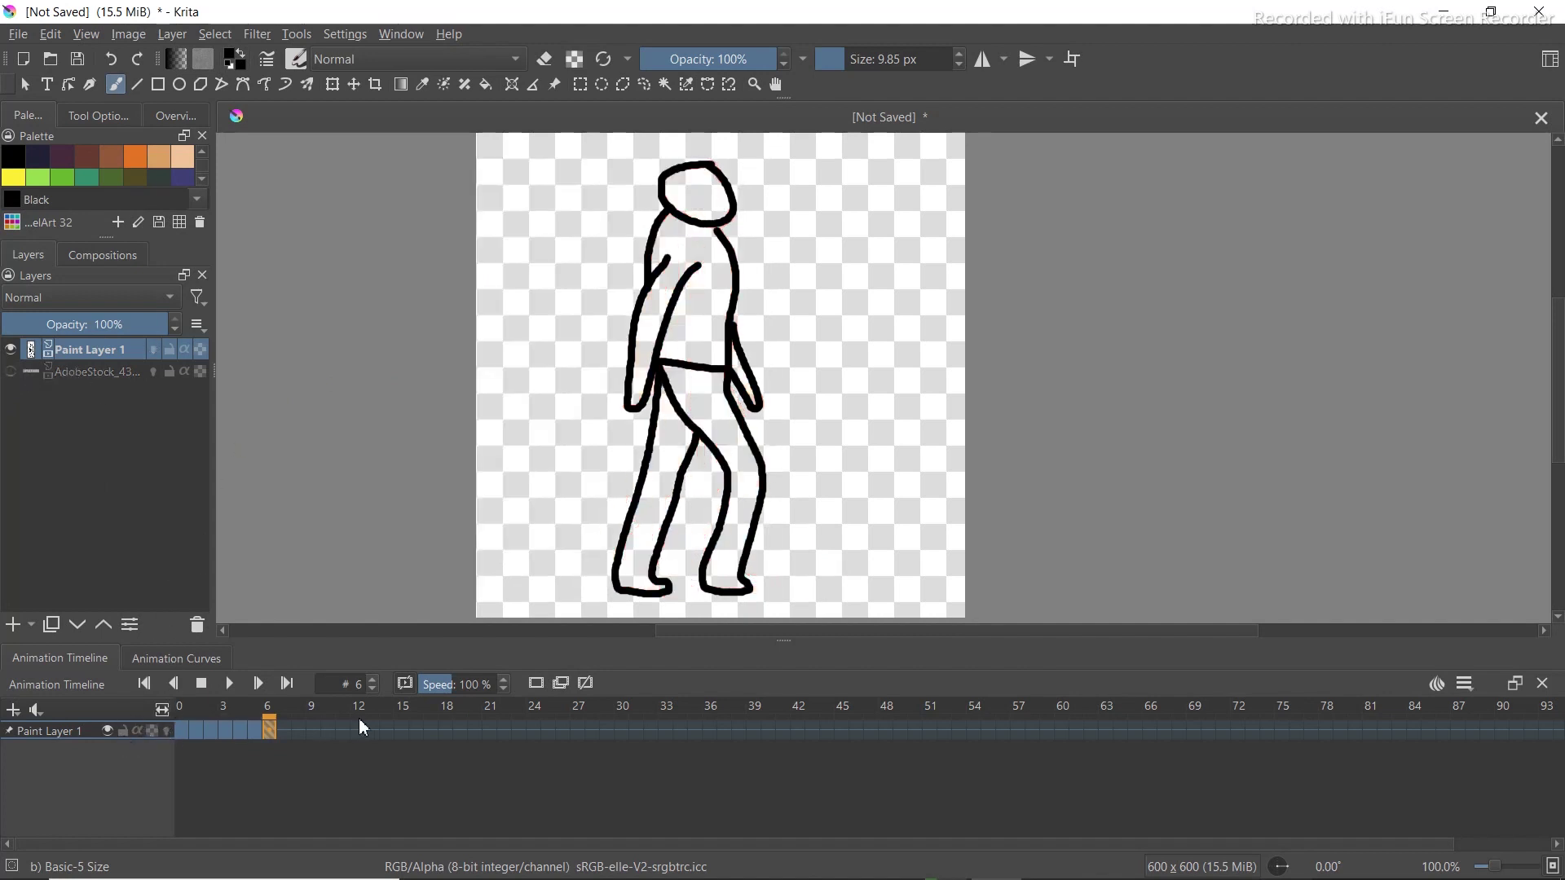
{"action": "left_click", "coordinate": [179, 737]}
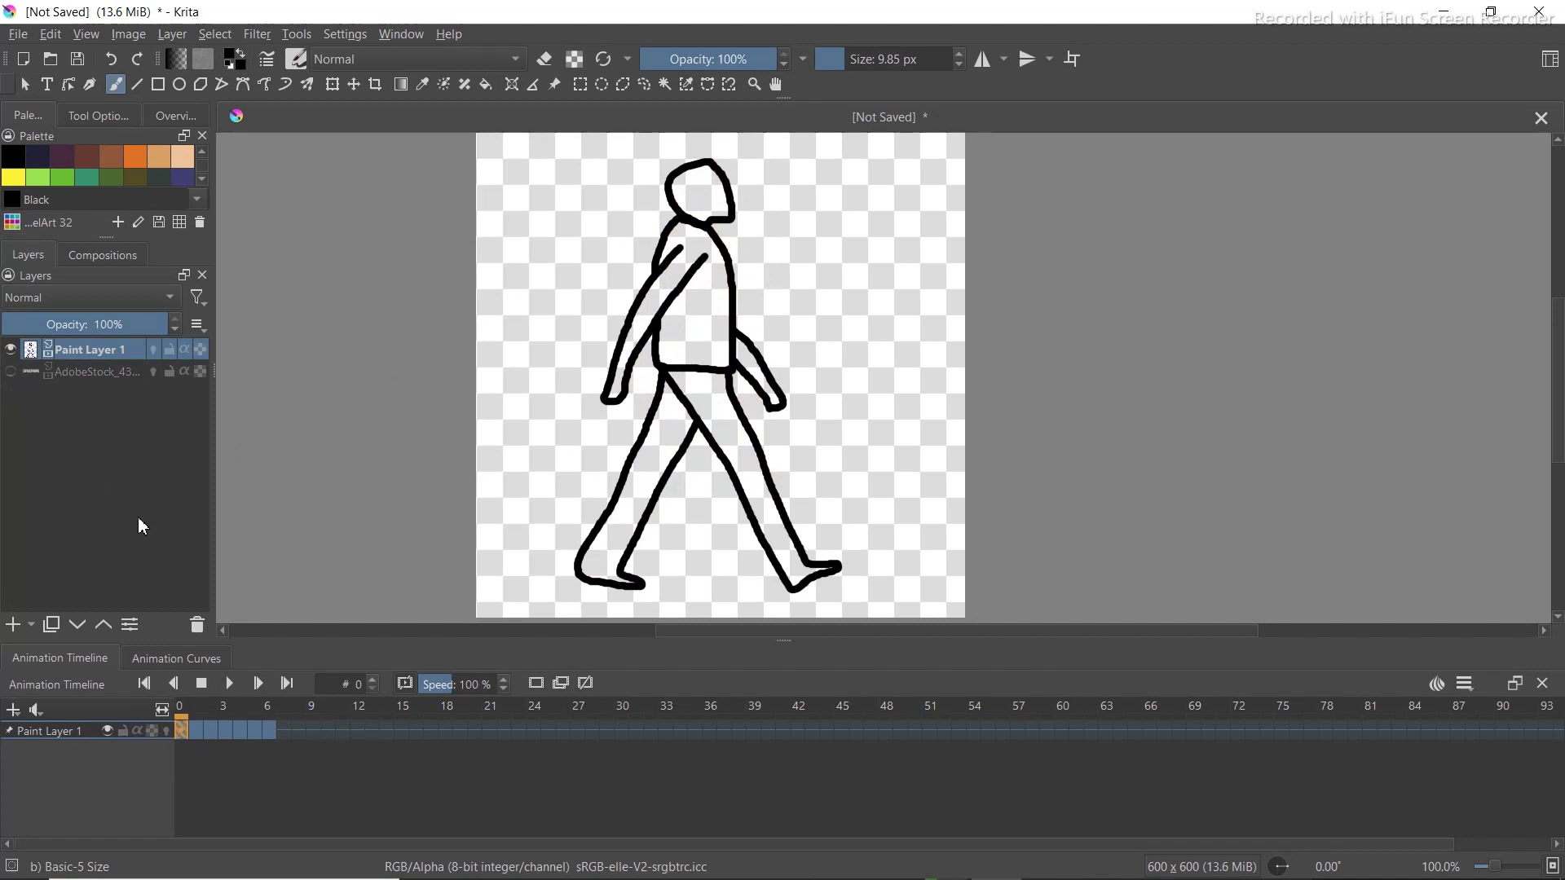
{"action": "left_click", "coordinate": [25, 84]}
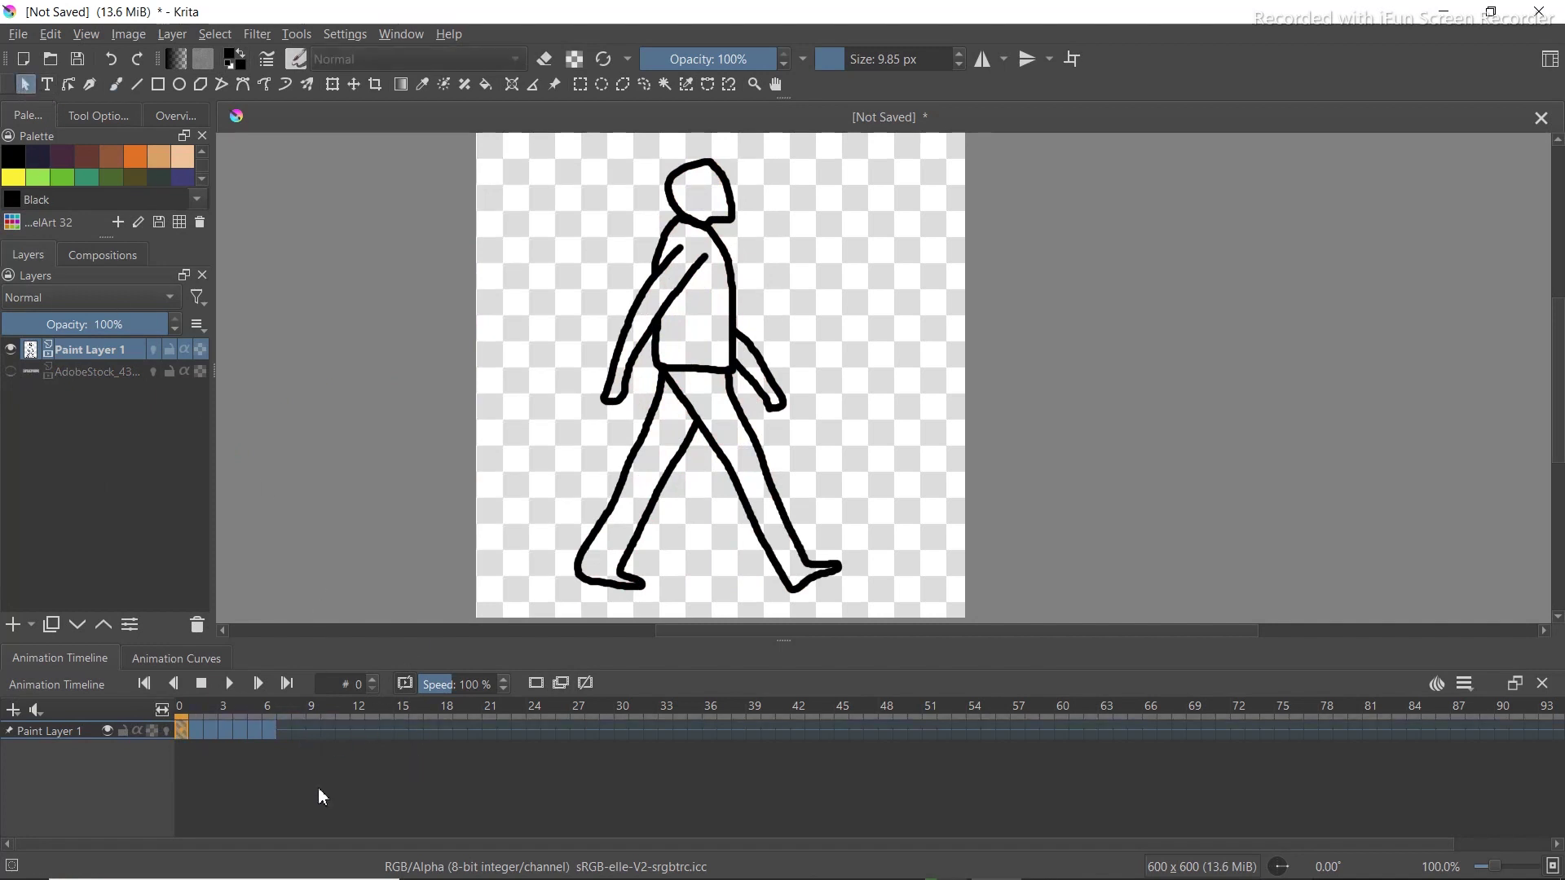
{"action": "key", "text": "space"}
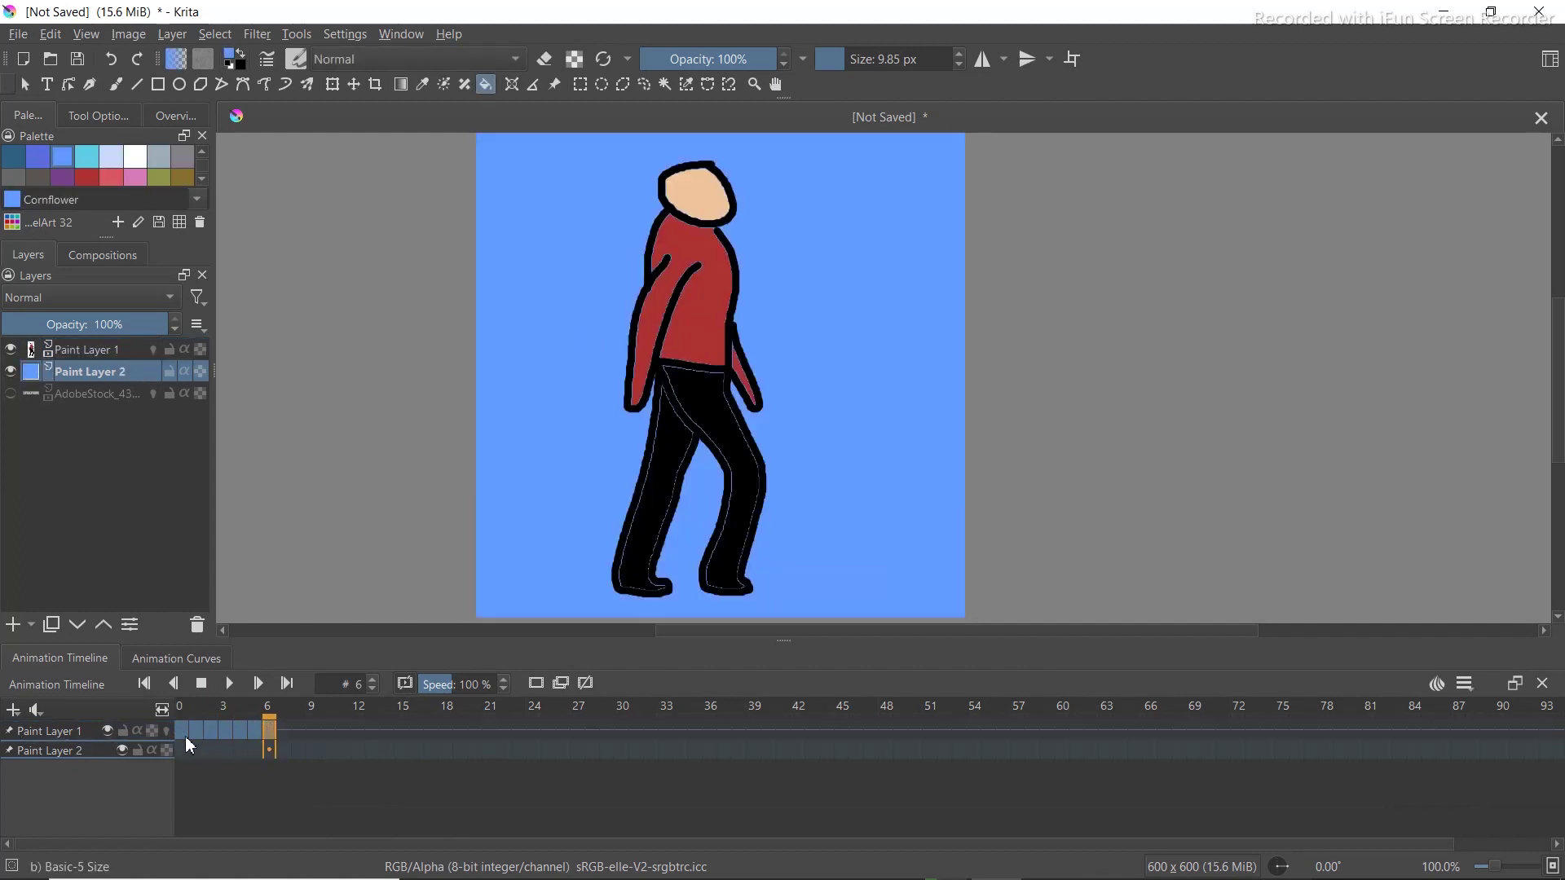
{"action": "left_click", "coordinate": [184, 736]}
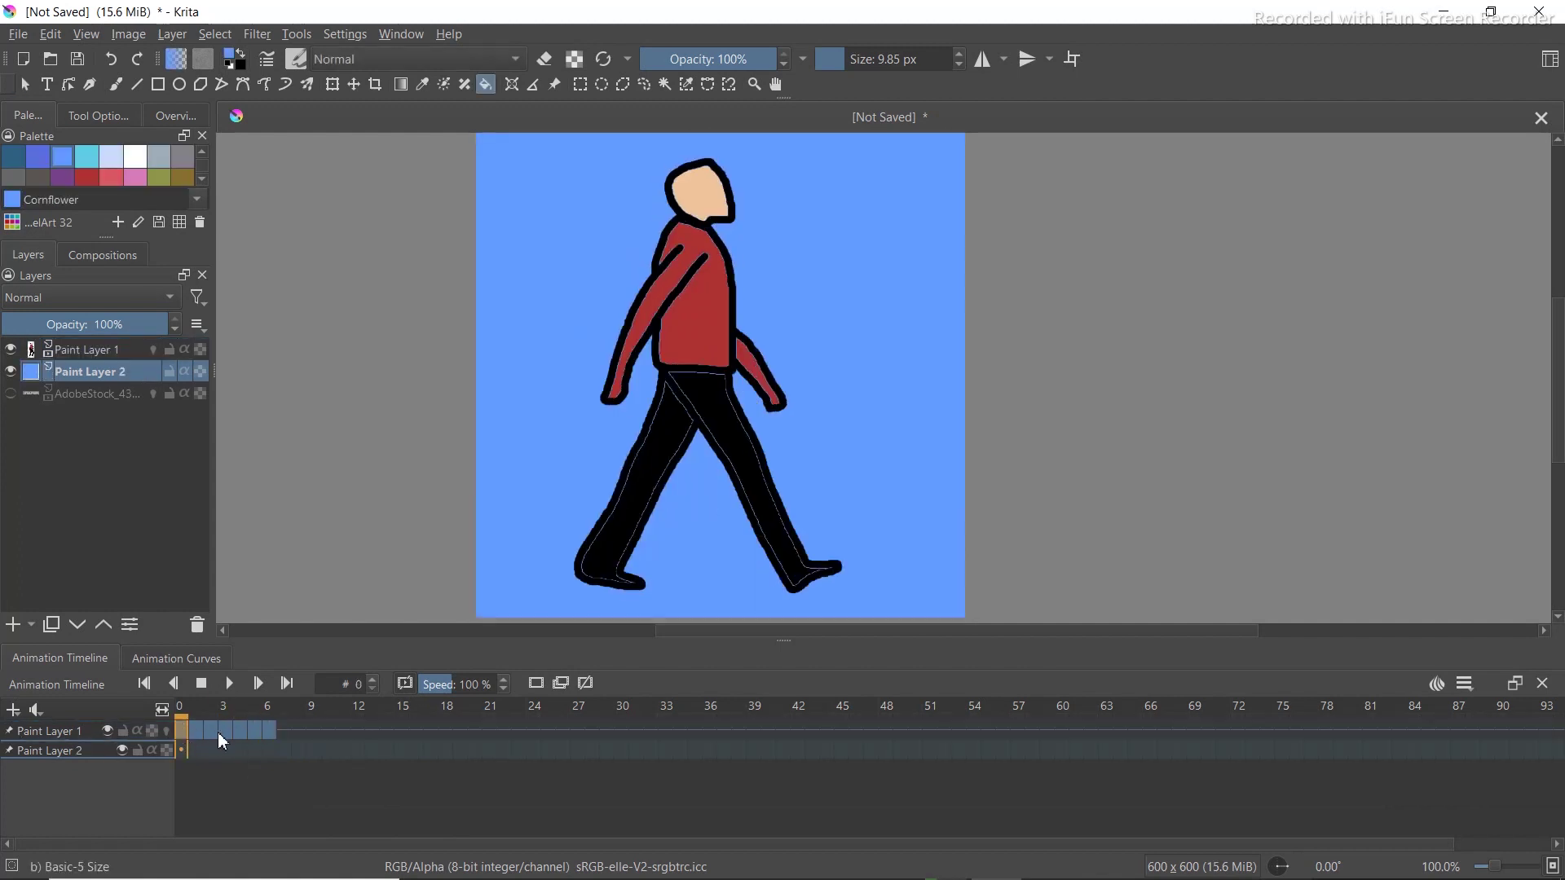
Bring up File > Render Animation and check its image sequence export options
{"action": "left_click", "coordinate": [17, 36]}
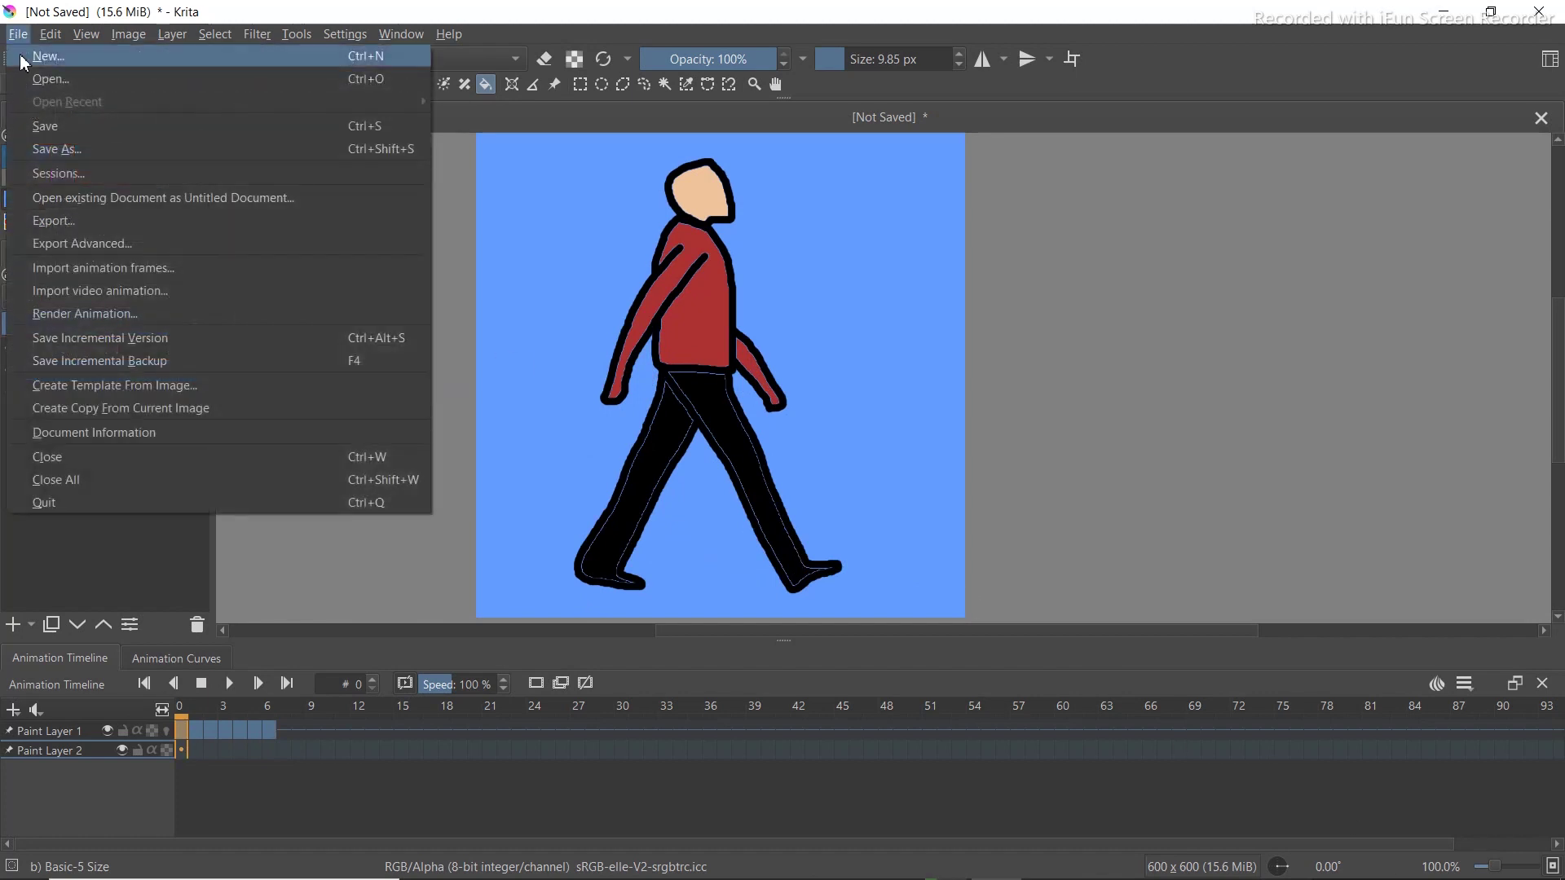
{"action": "left_click", "coordinate": [116, 317]}
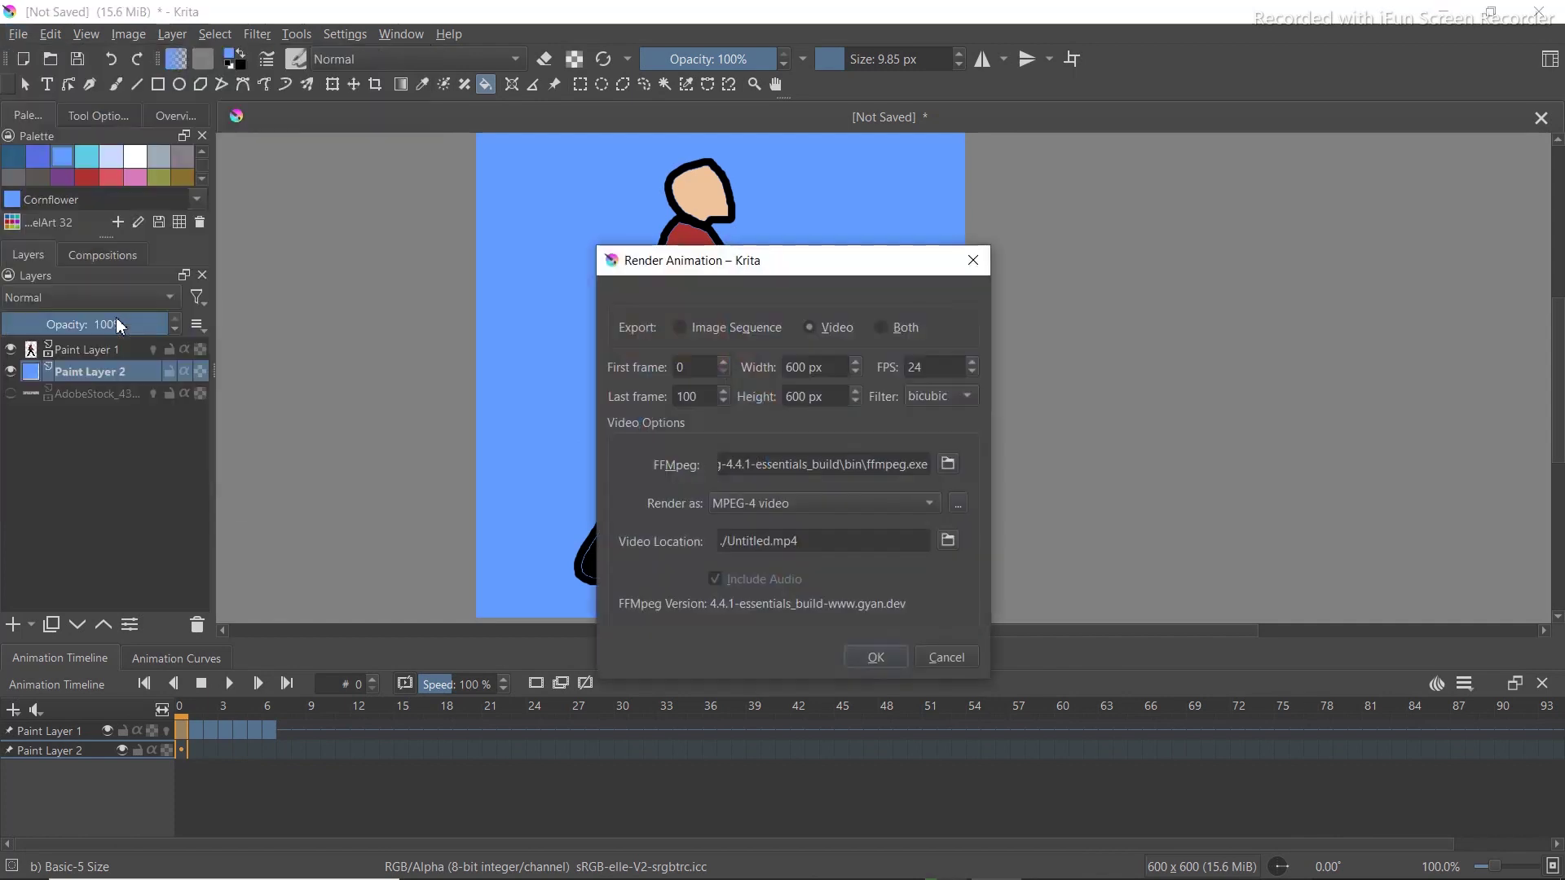
{"action": "left_click", "coordinate": [269, 731]}
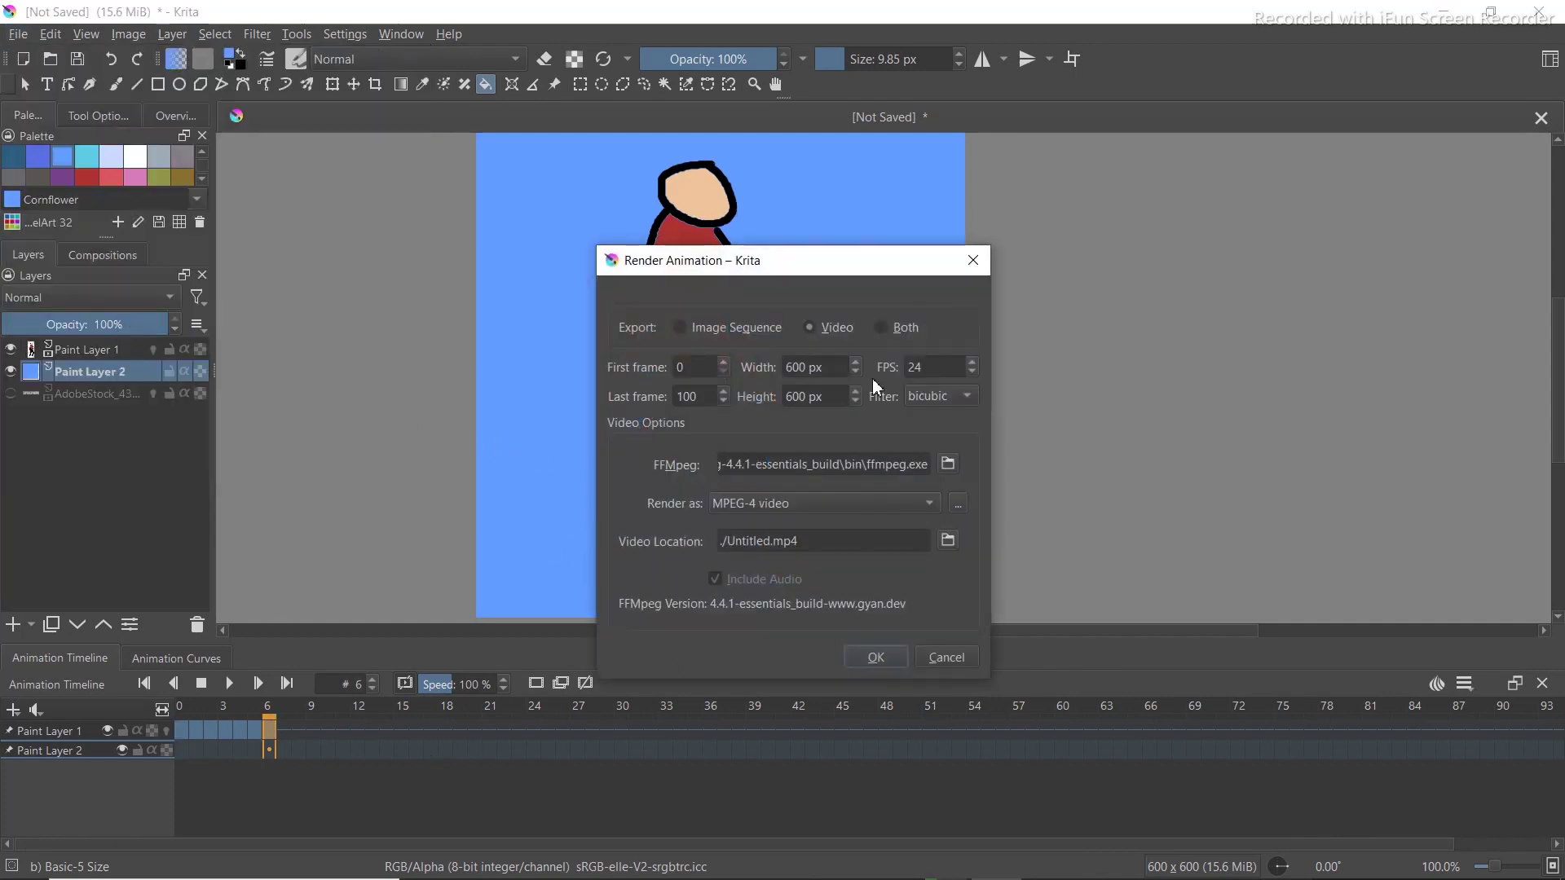
{"action": "left_click", "coordinate": [681, 326]}
Keep video as the export type and reach the gyan.dev Windows builds release section
{"action": "left_click", "coordinate": [813, 327]}
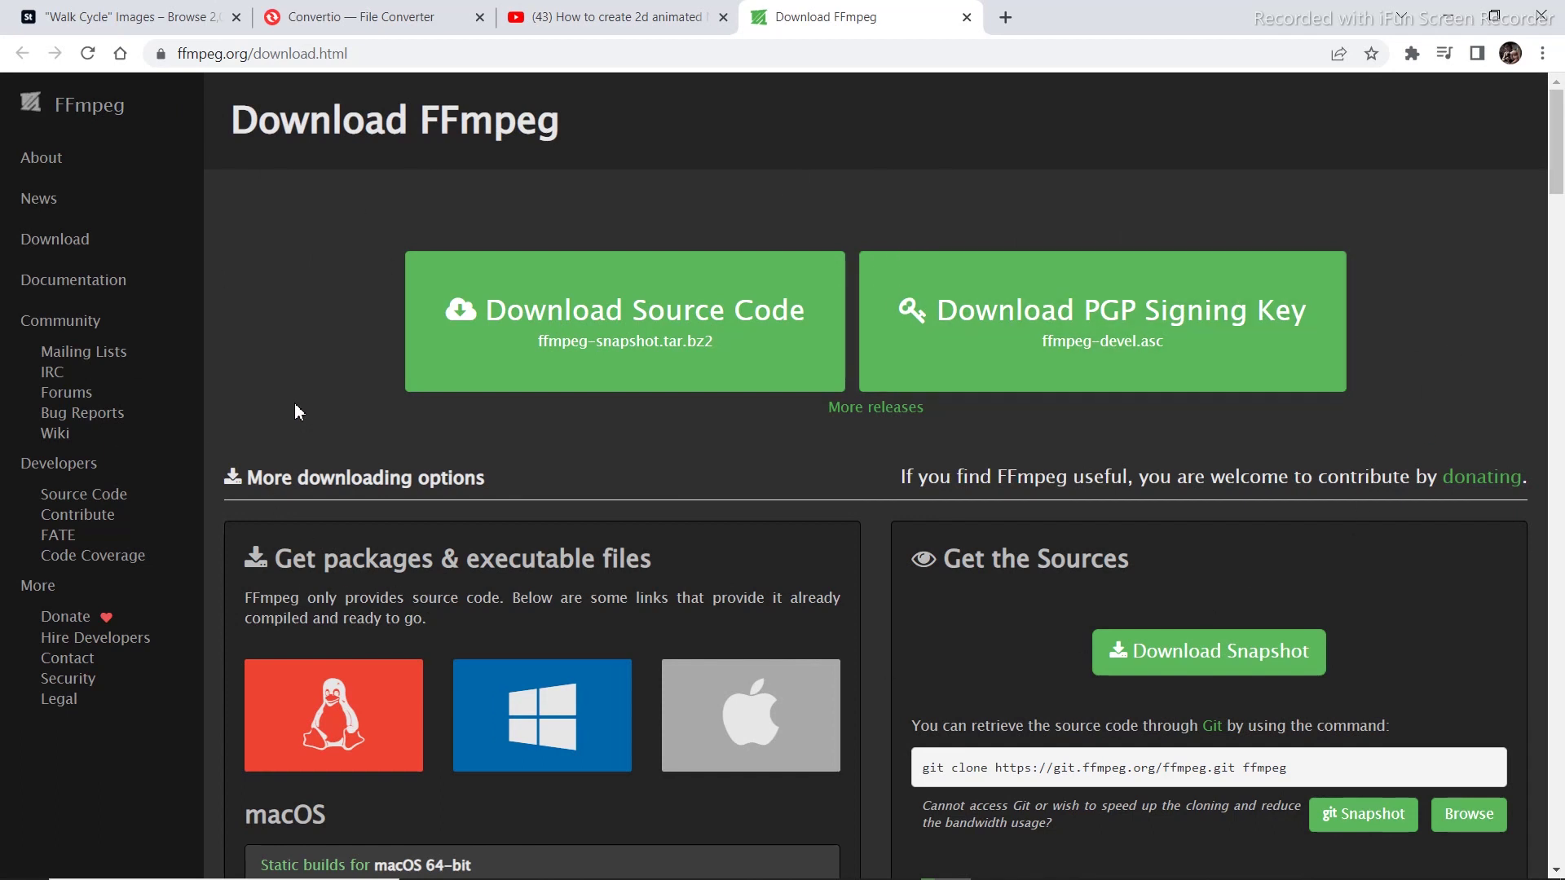
{"action": "scroll", "coordinate": [538, 489], "scroll_direction": "down", "scroll_amount": 3}
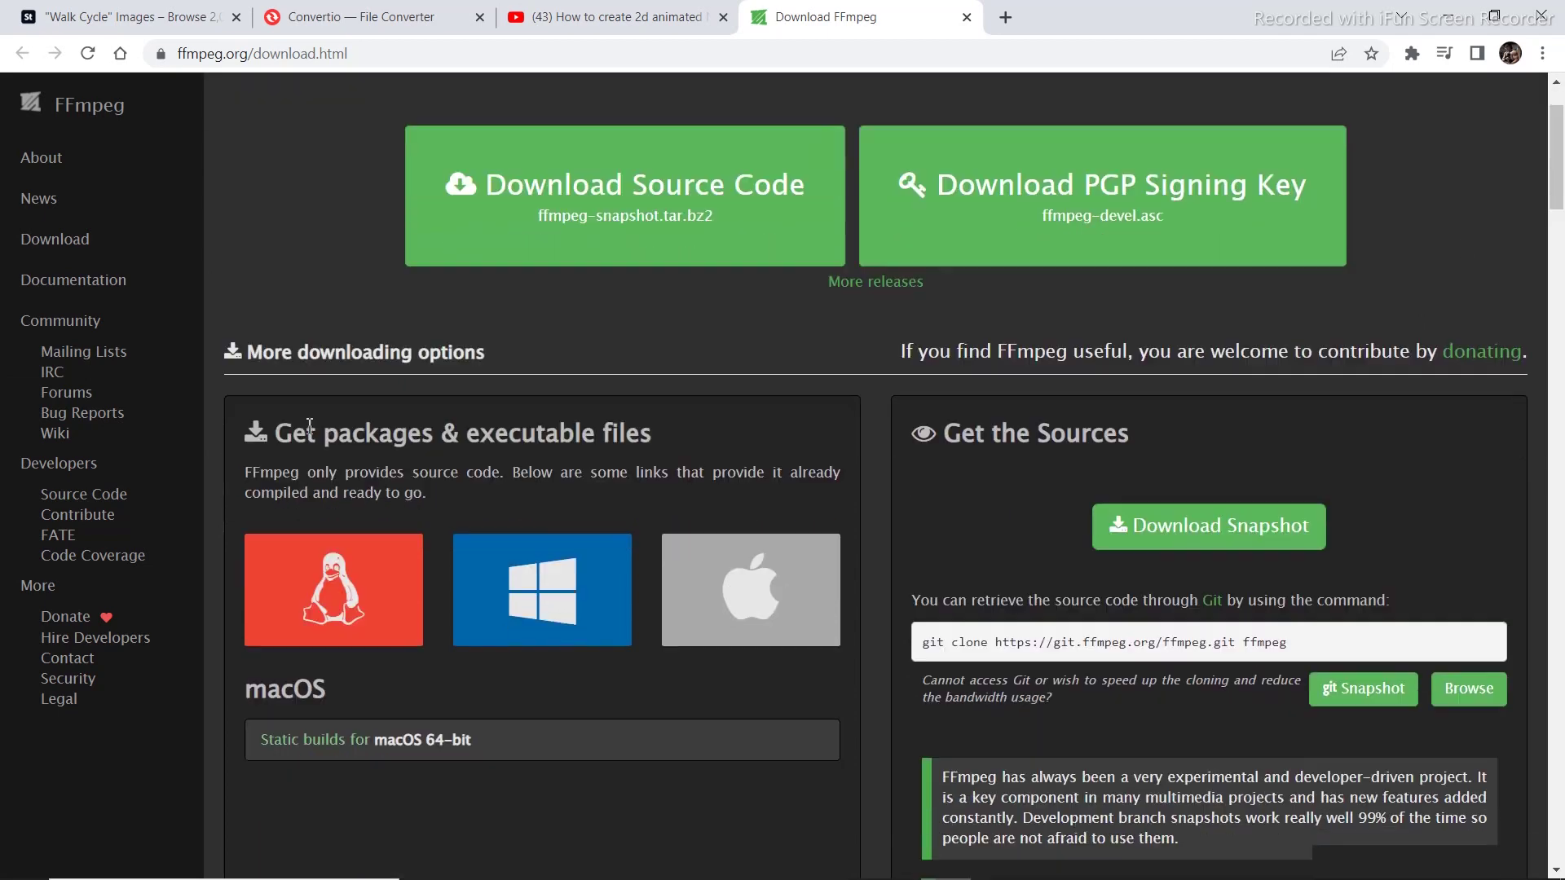
{"action": "mouse_move", "coordinate": [561, 523]}
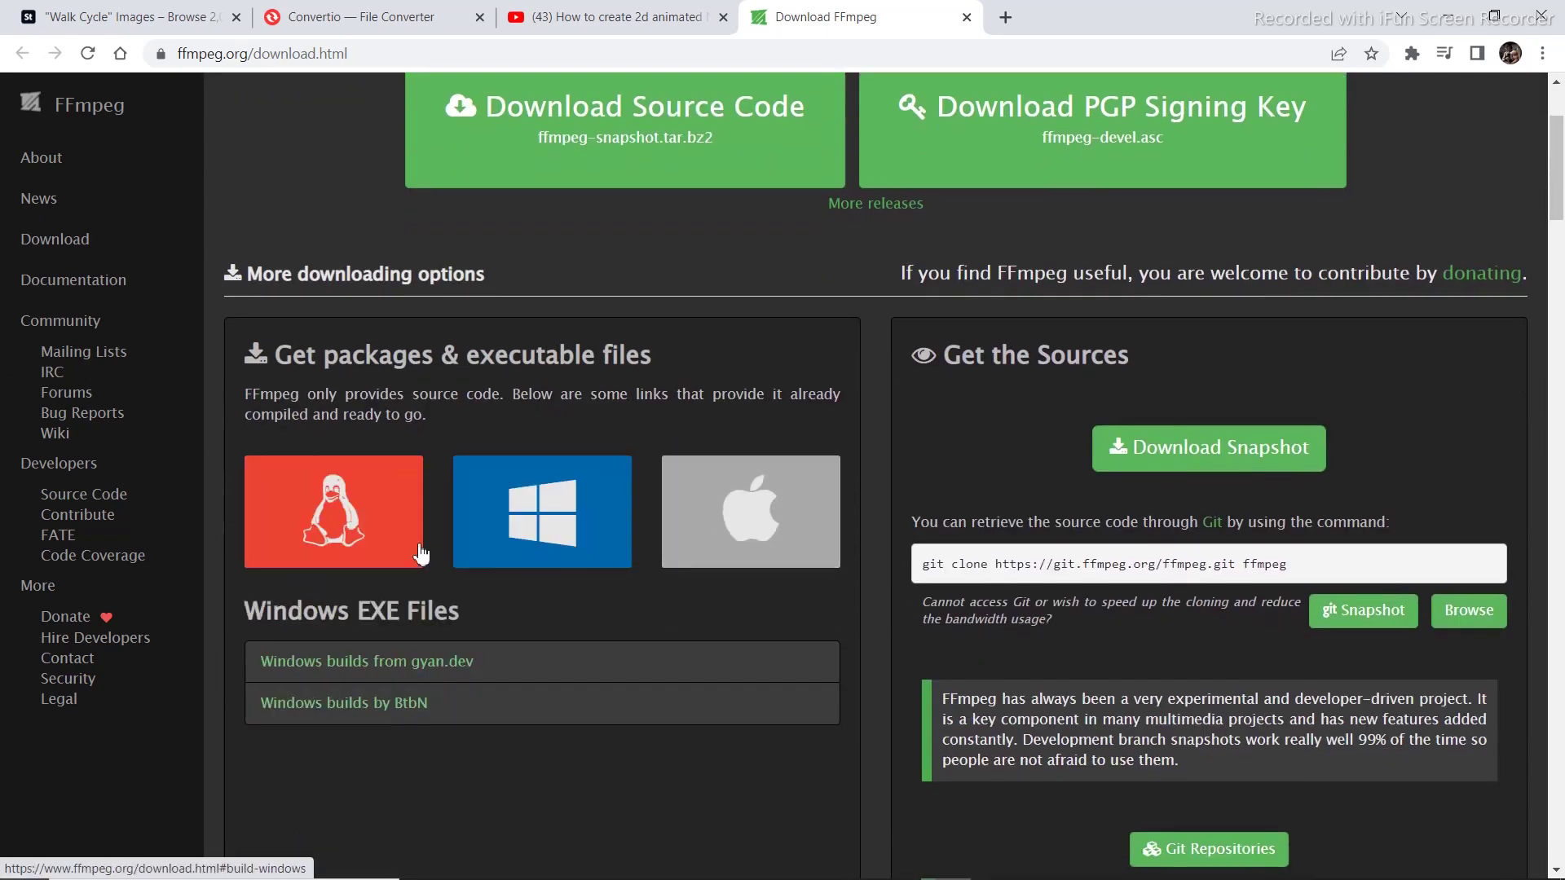
{"action": "mouse_move", "coordinate": [762, 554]}
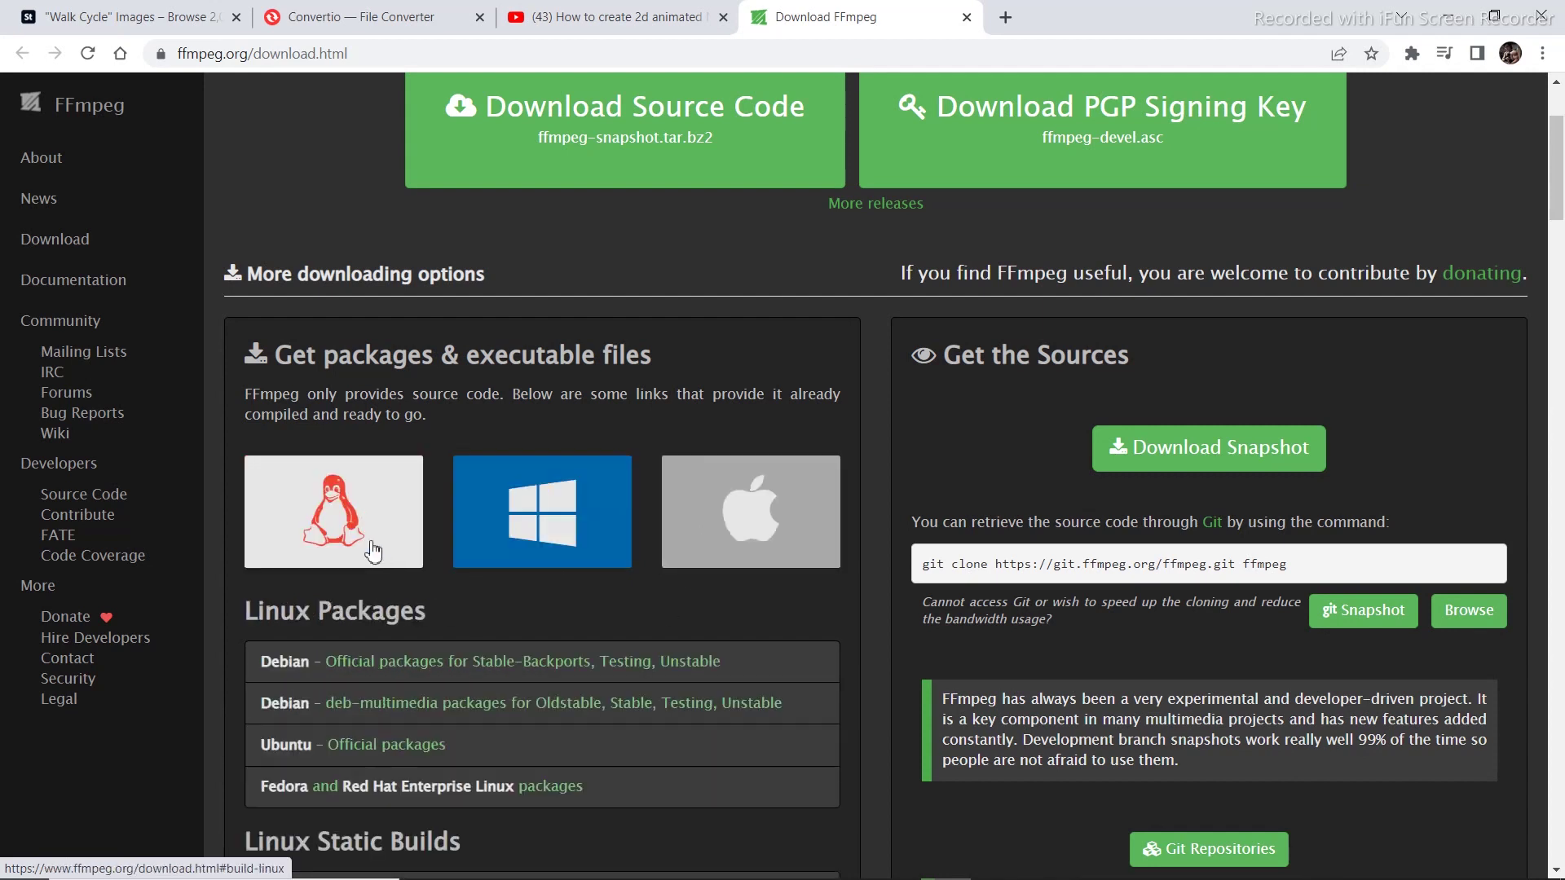
{"action": "mouse_move", "coordinate": [511, 539]}
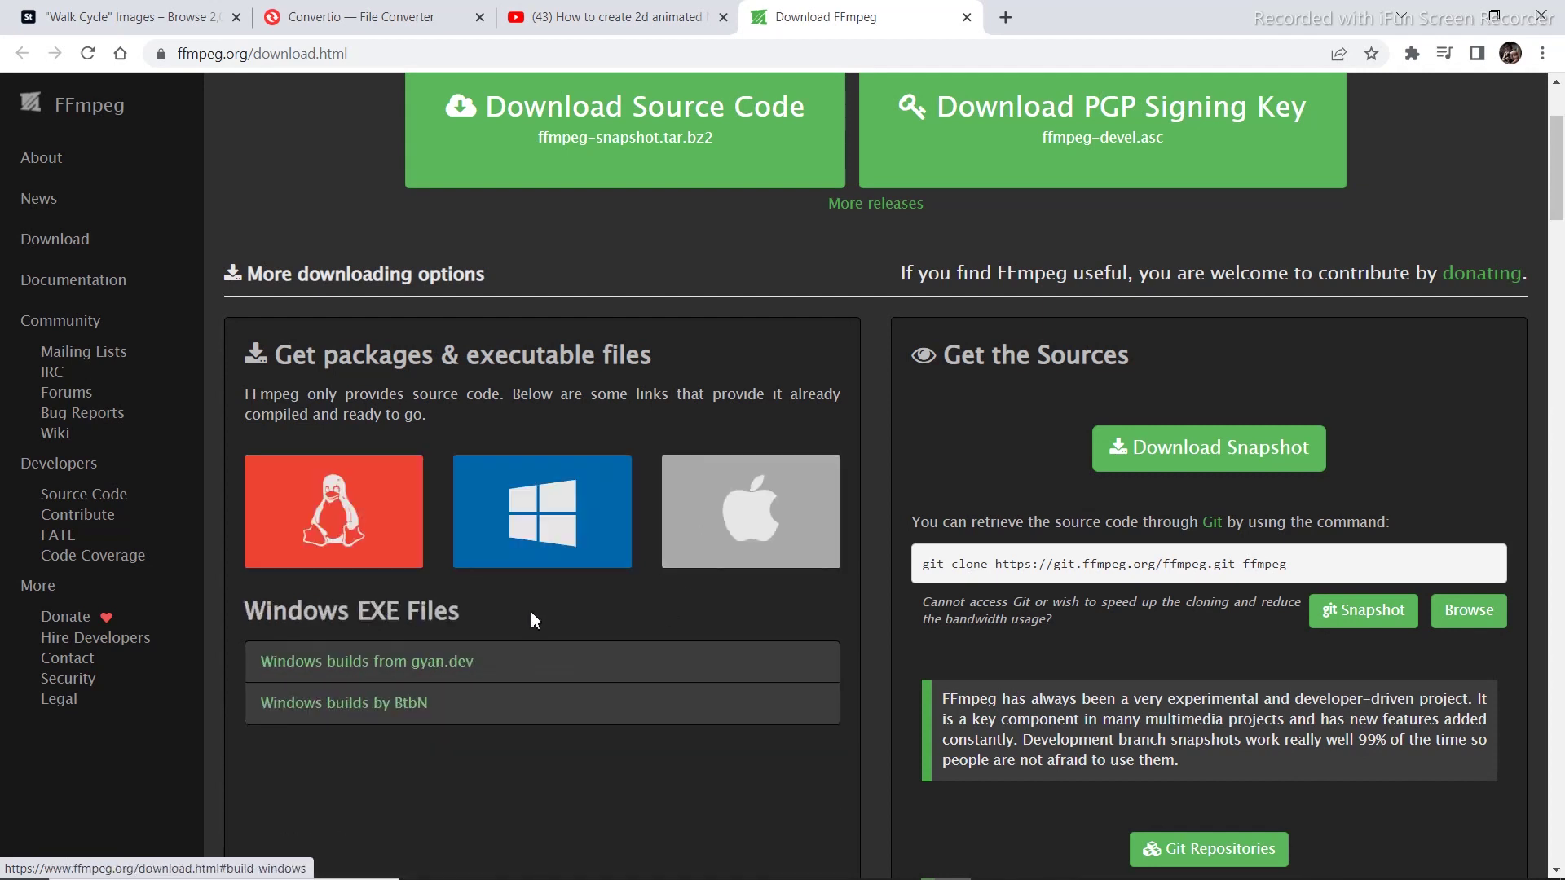
{"action": "left_click", "coordinate": [434, 661]}
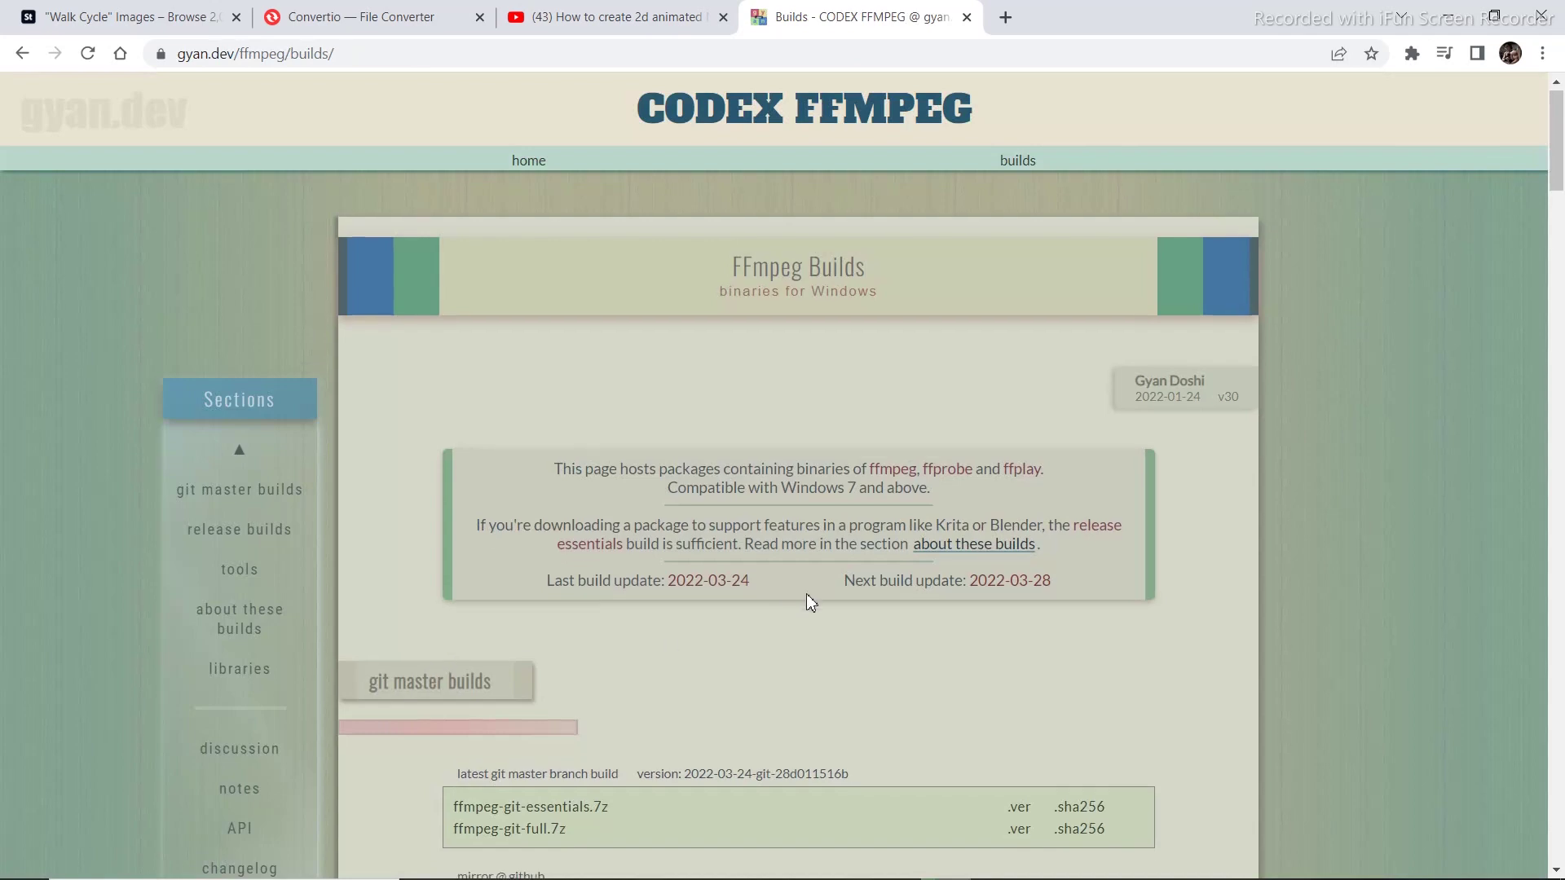
{"action": "scroll", "coordinate": [806, 594], "scroll_direction": "down", "scroll_amount": 10}
{"action": "scroll", "coordinate": [806, 595], "scroll_direction": "down", "scroll_amount": 3}
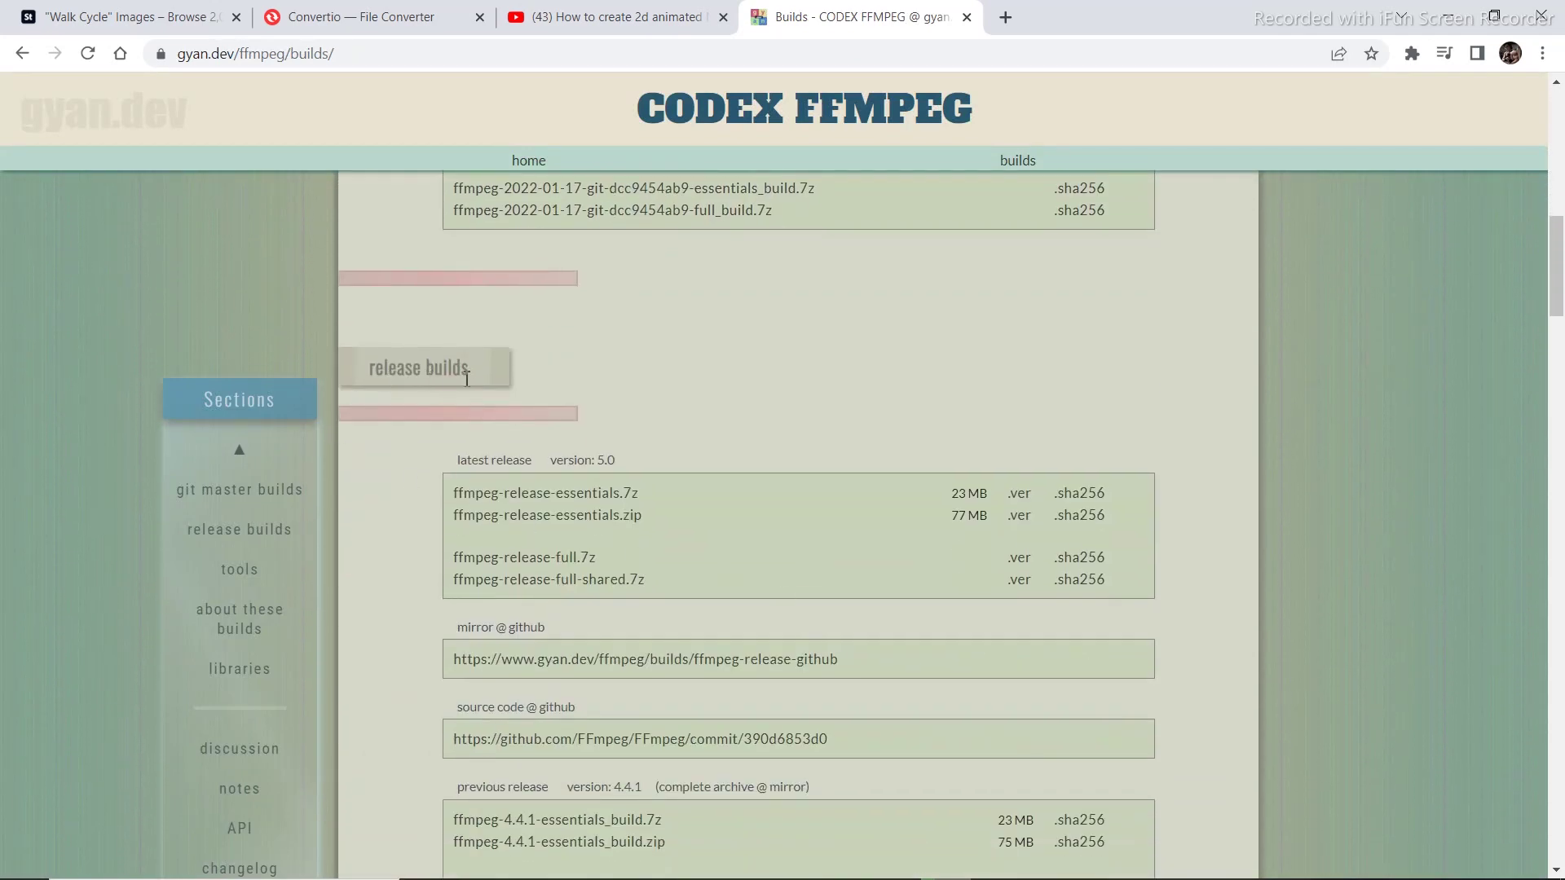
{"action": "scroll", "coordinate": [521, 398], "scroll_direction": "down", "scroll_amount": 4}
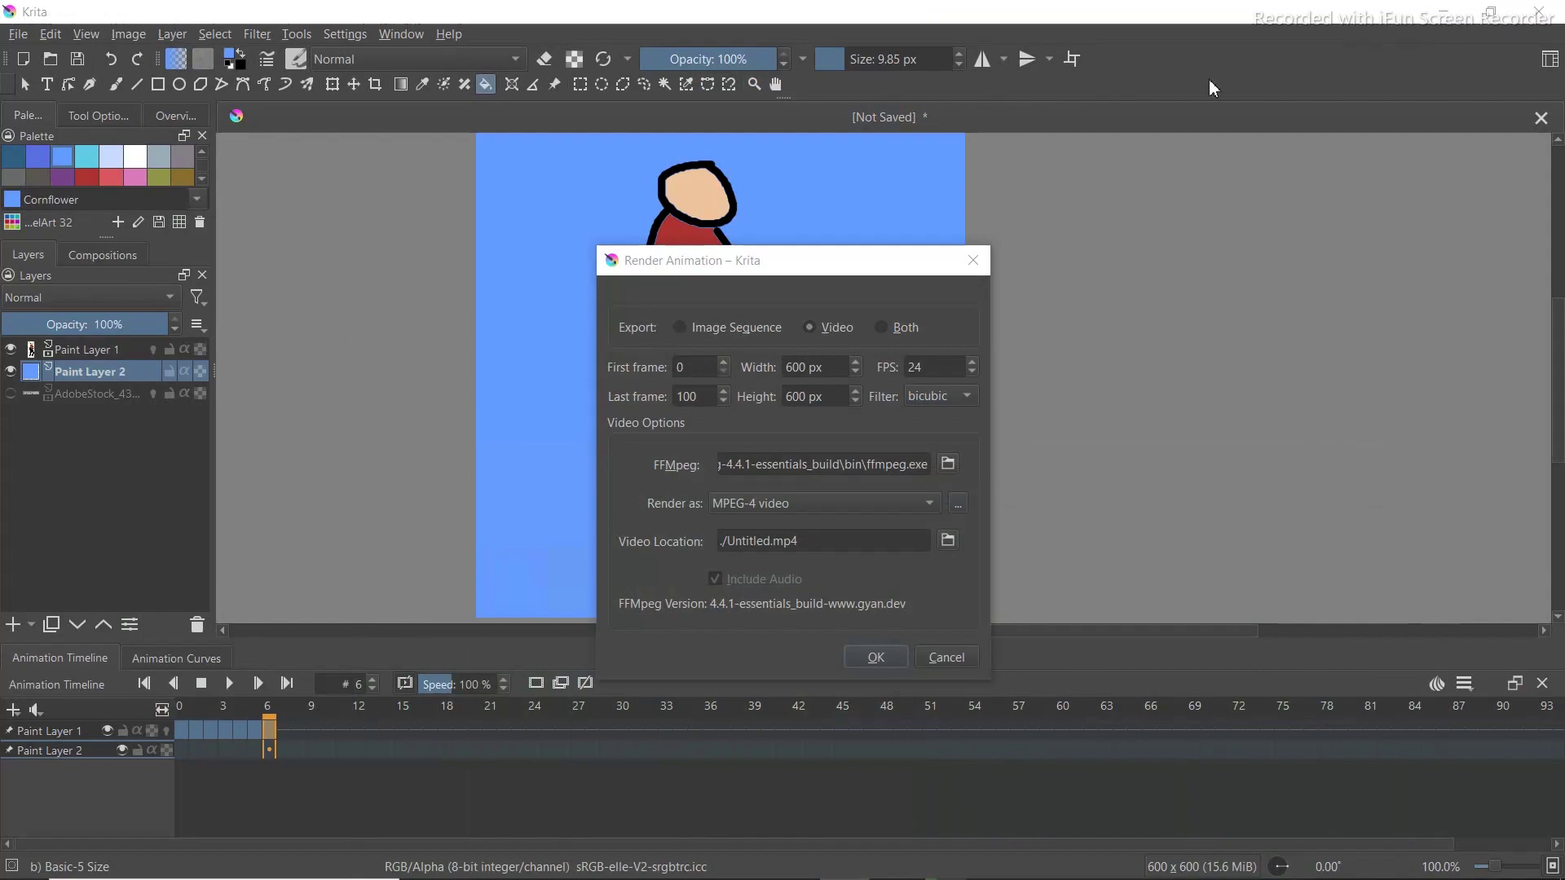
{"action": "left_click", "coordinate": [973, 260]}
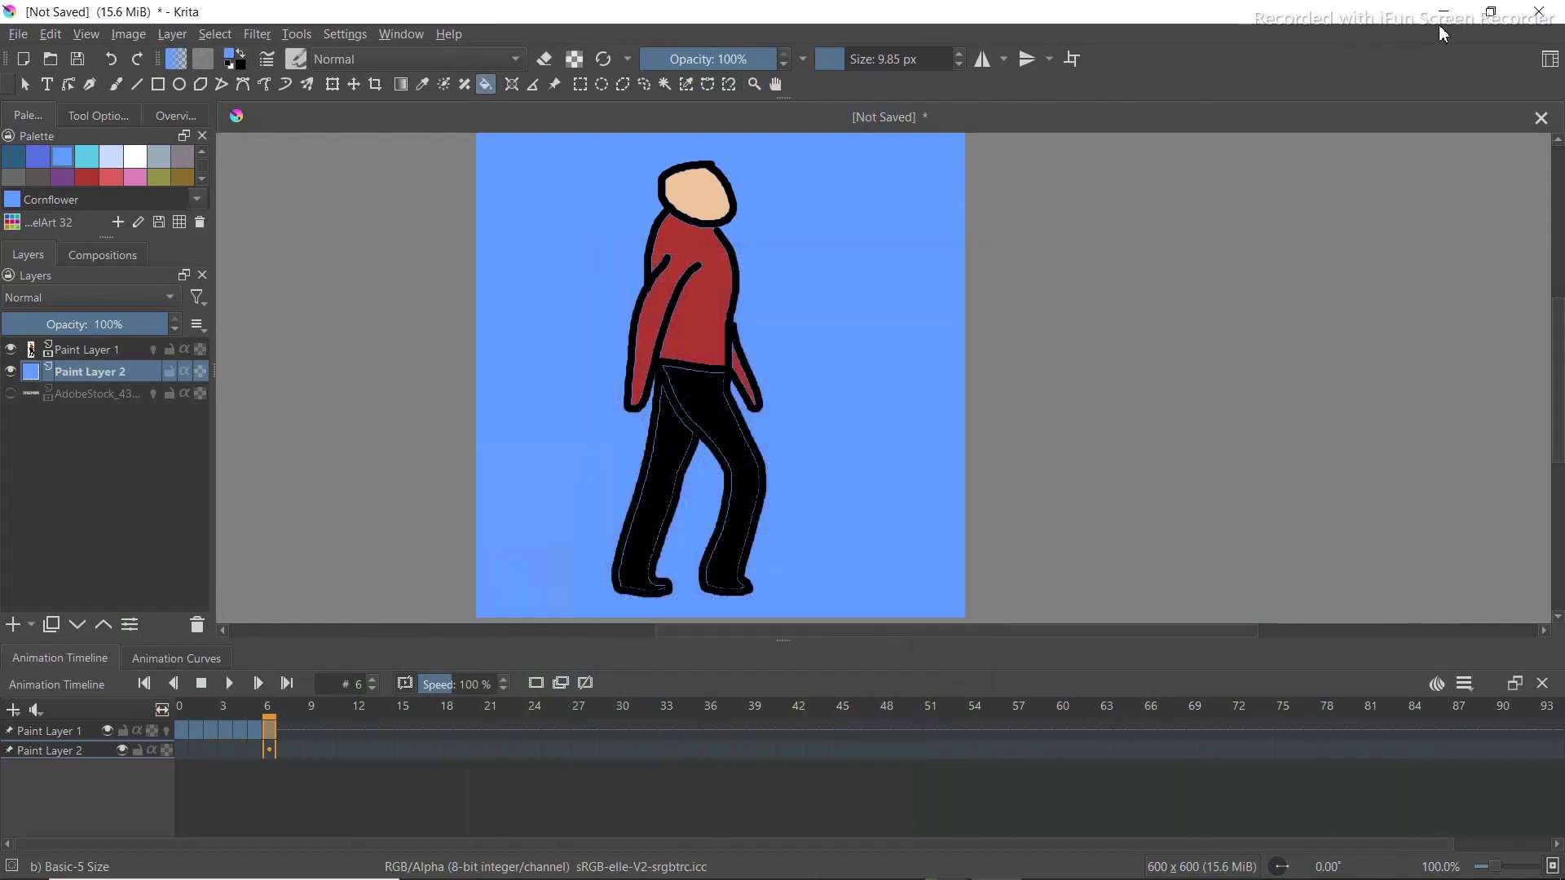
{"action": "left_click", "coordinate": [1444, 12]}
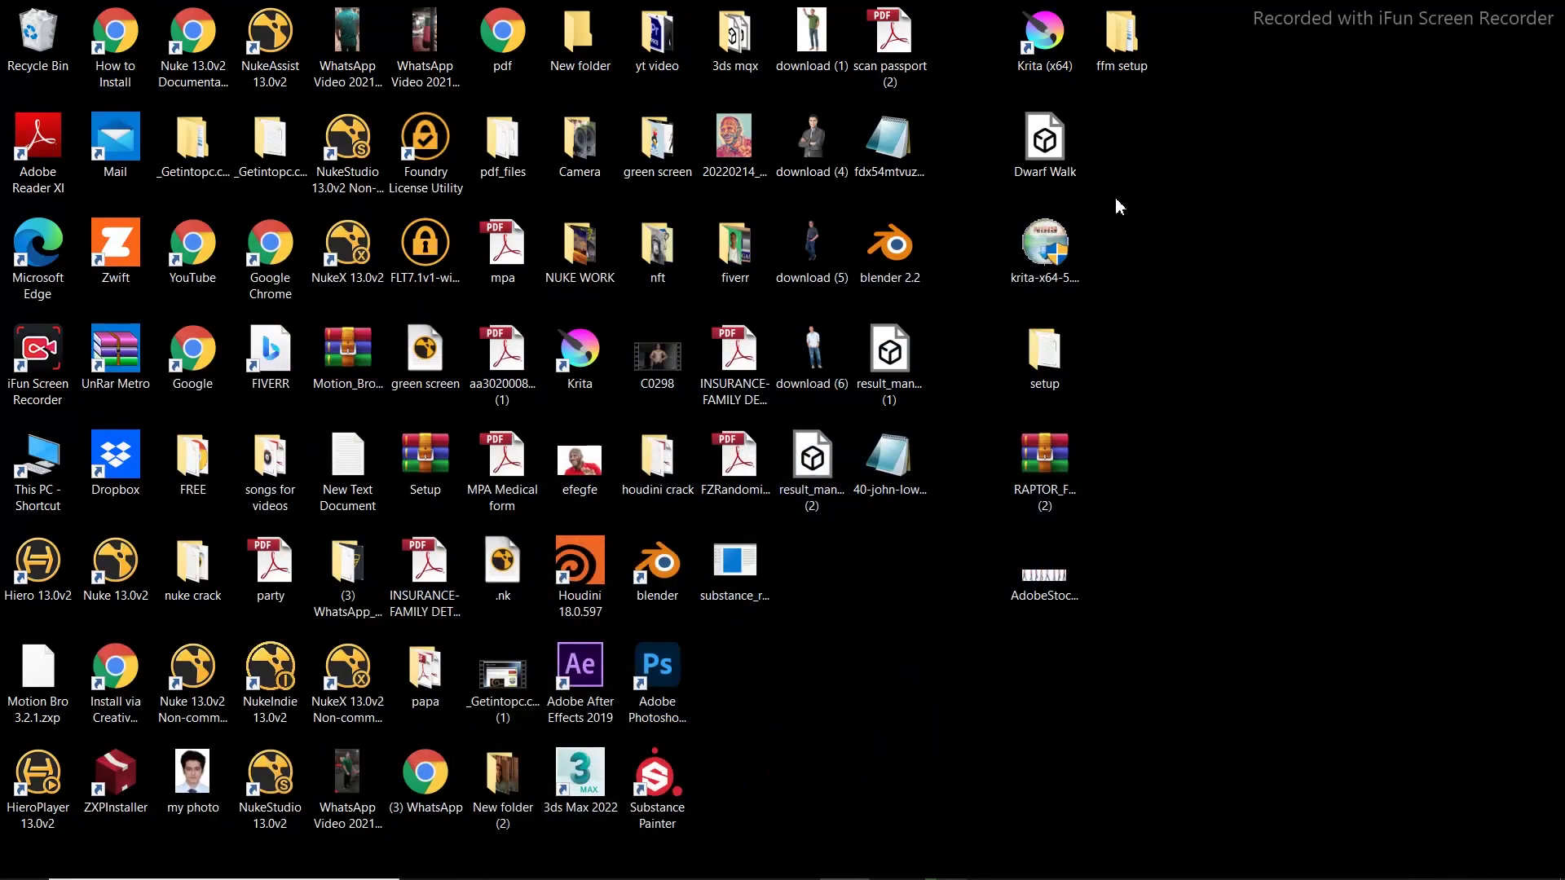
{"action": "double_click", "coordinate": [1123, 36]}
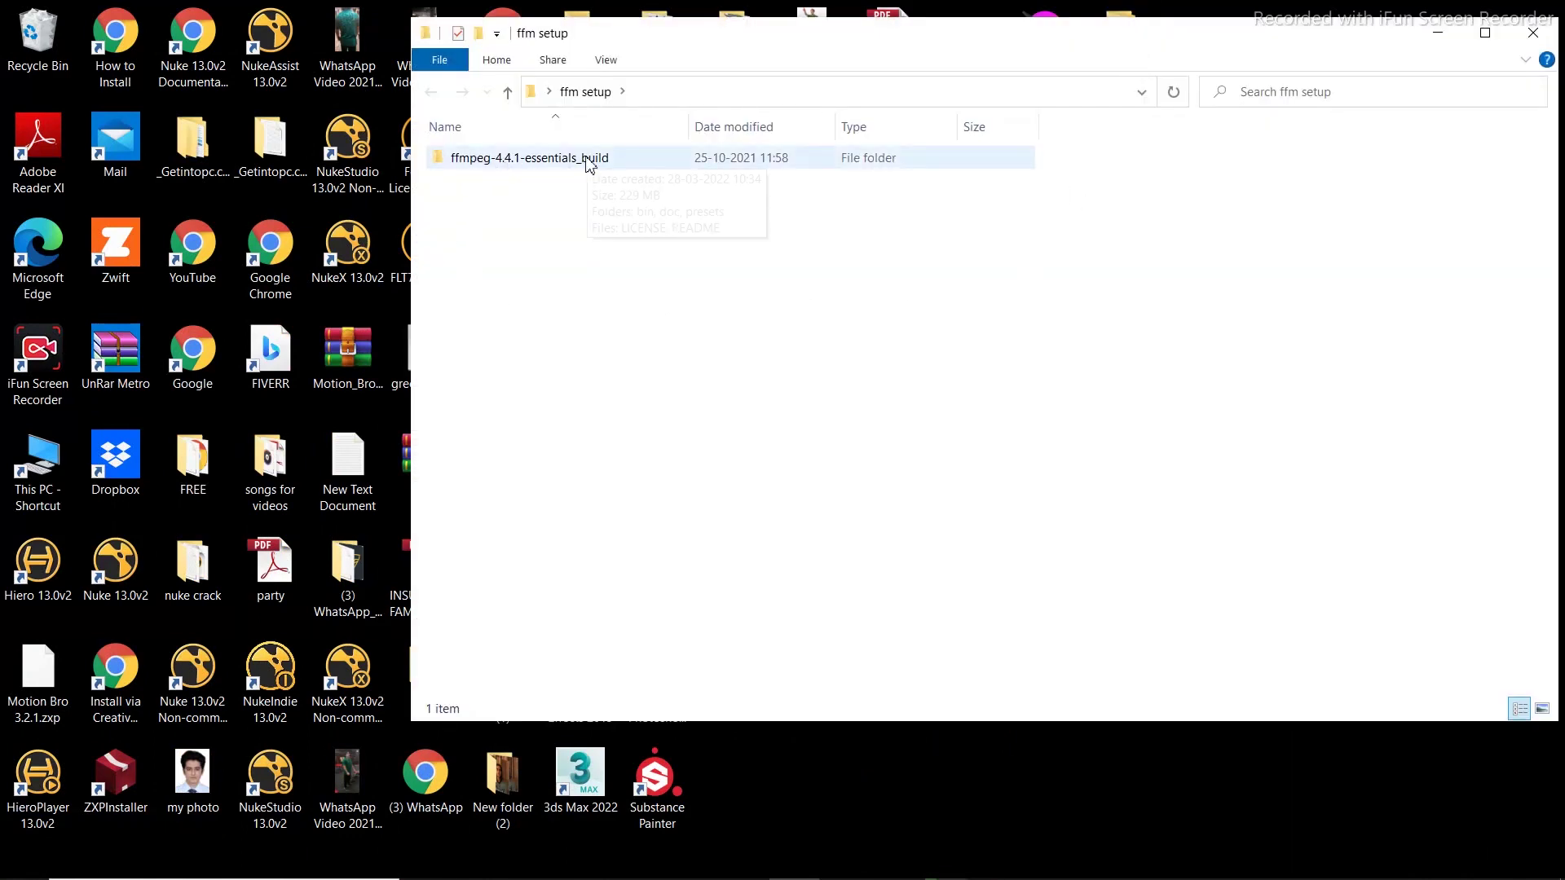
{"action": "left_click", "coordinate": [1532, 34]}
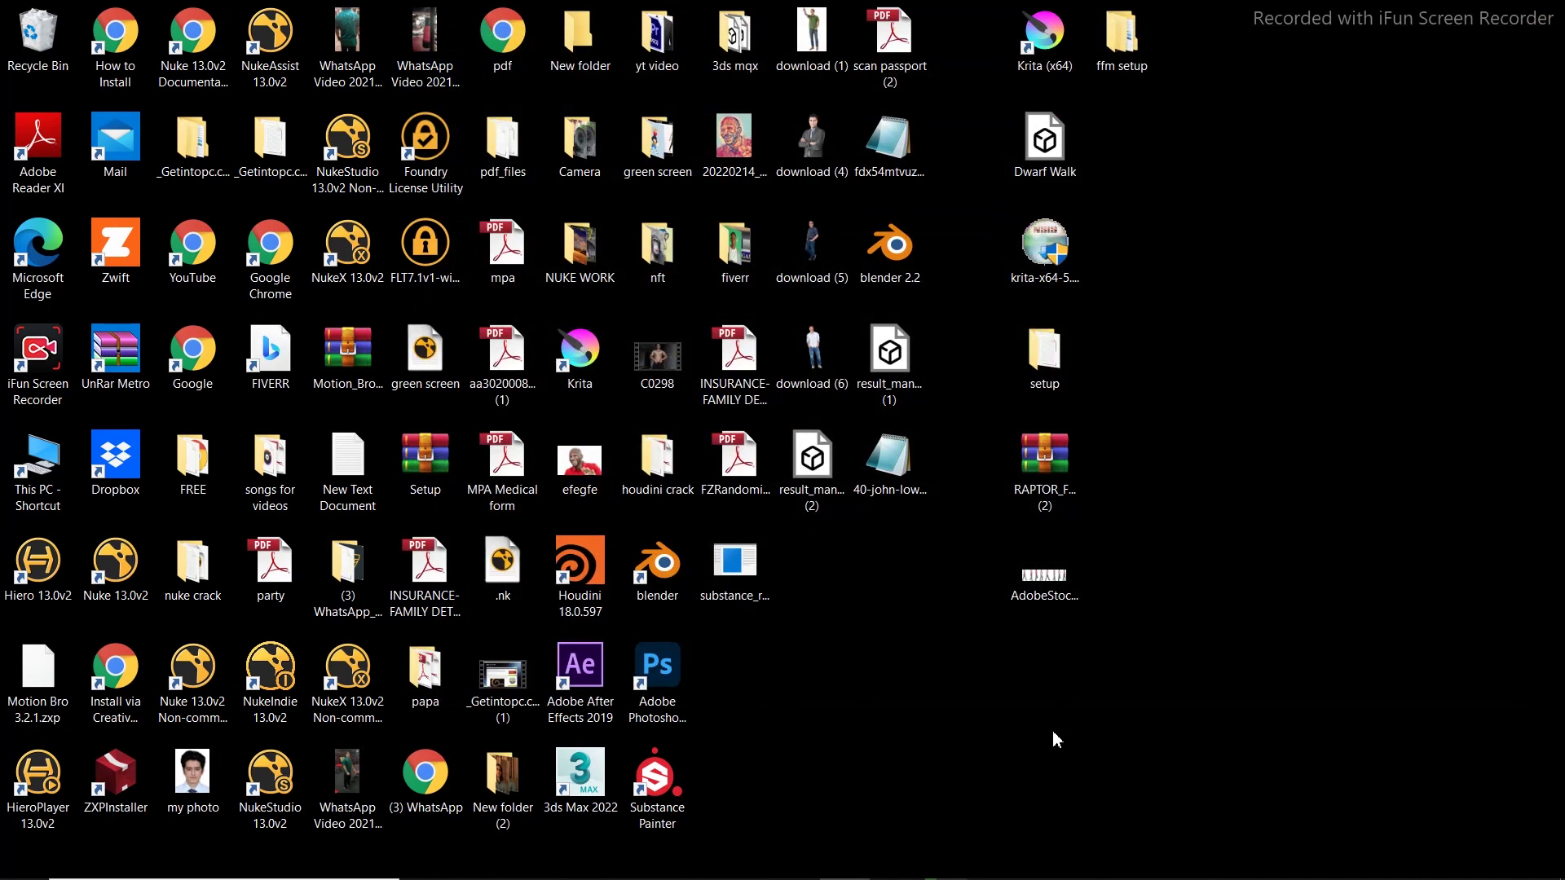
{"action": "left_click", "coordinate": [996, 874]}
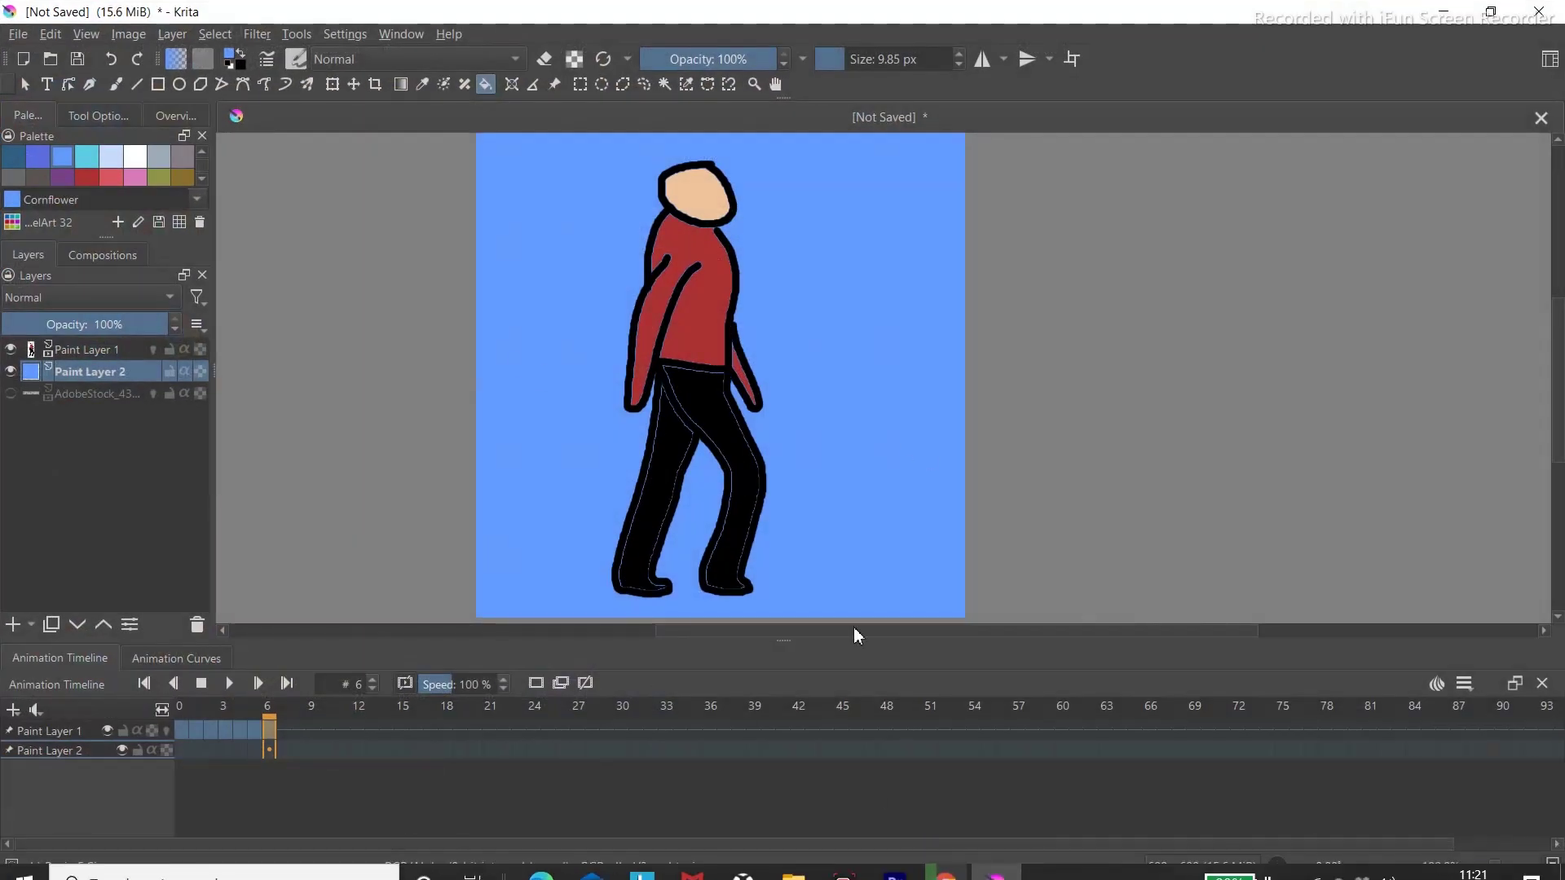
Set the render FFmpeg path to Desktop > ffm setup > ffmpeg-4.4.1-essentials_build > bin > ffmpeg
{"action": "left_click", "coordinate": [20, 36]}
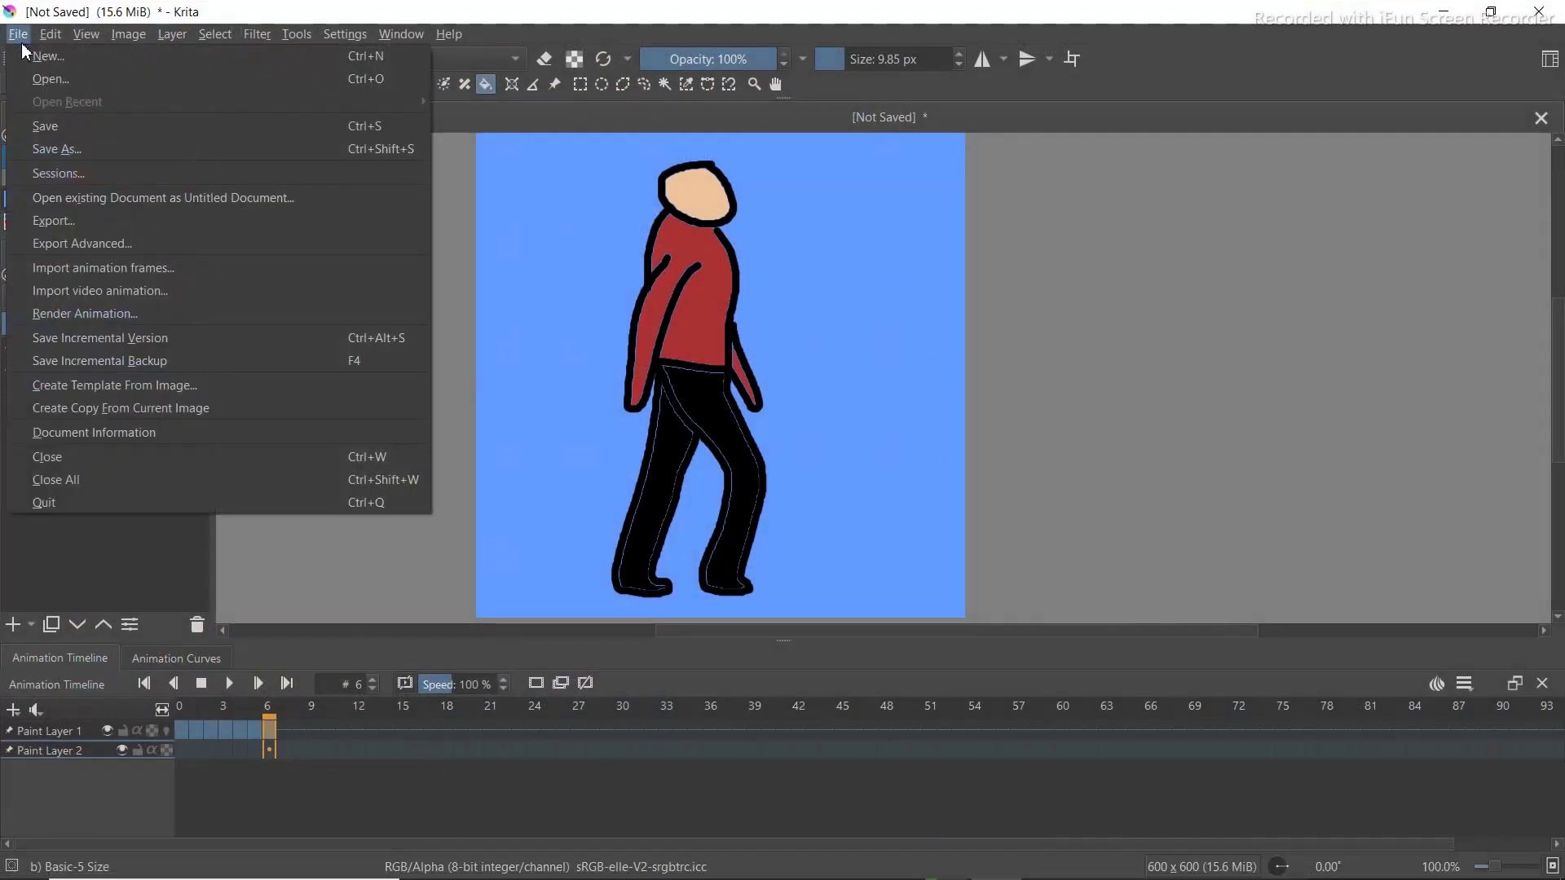
{"action": "left_click", "coordinate": [84, 313]}
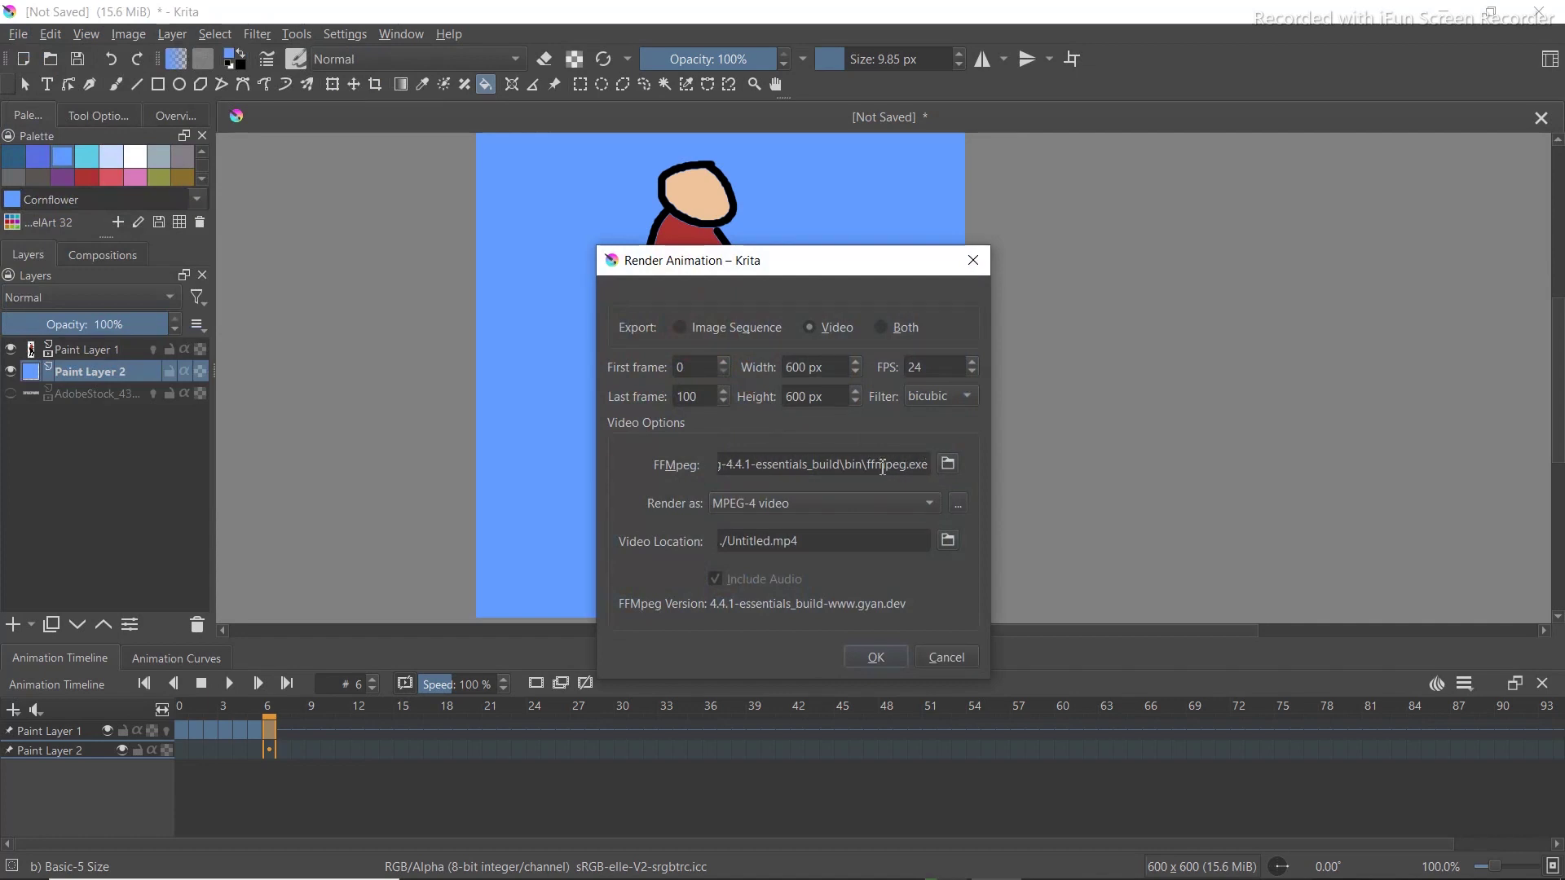
{"action": "left_click", "coordinate": [949, 467]}
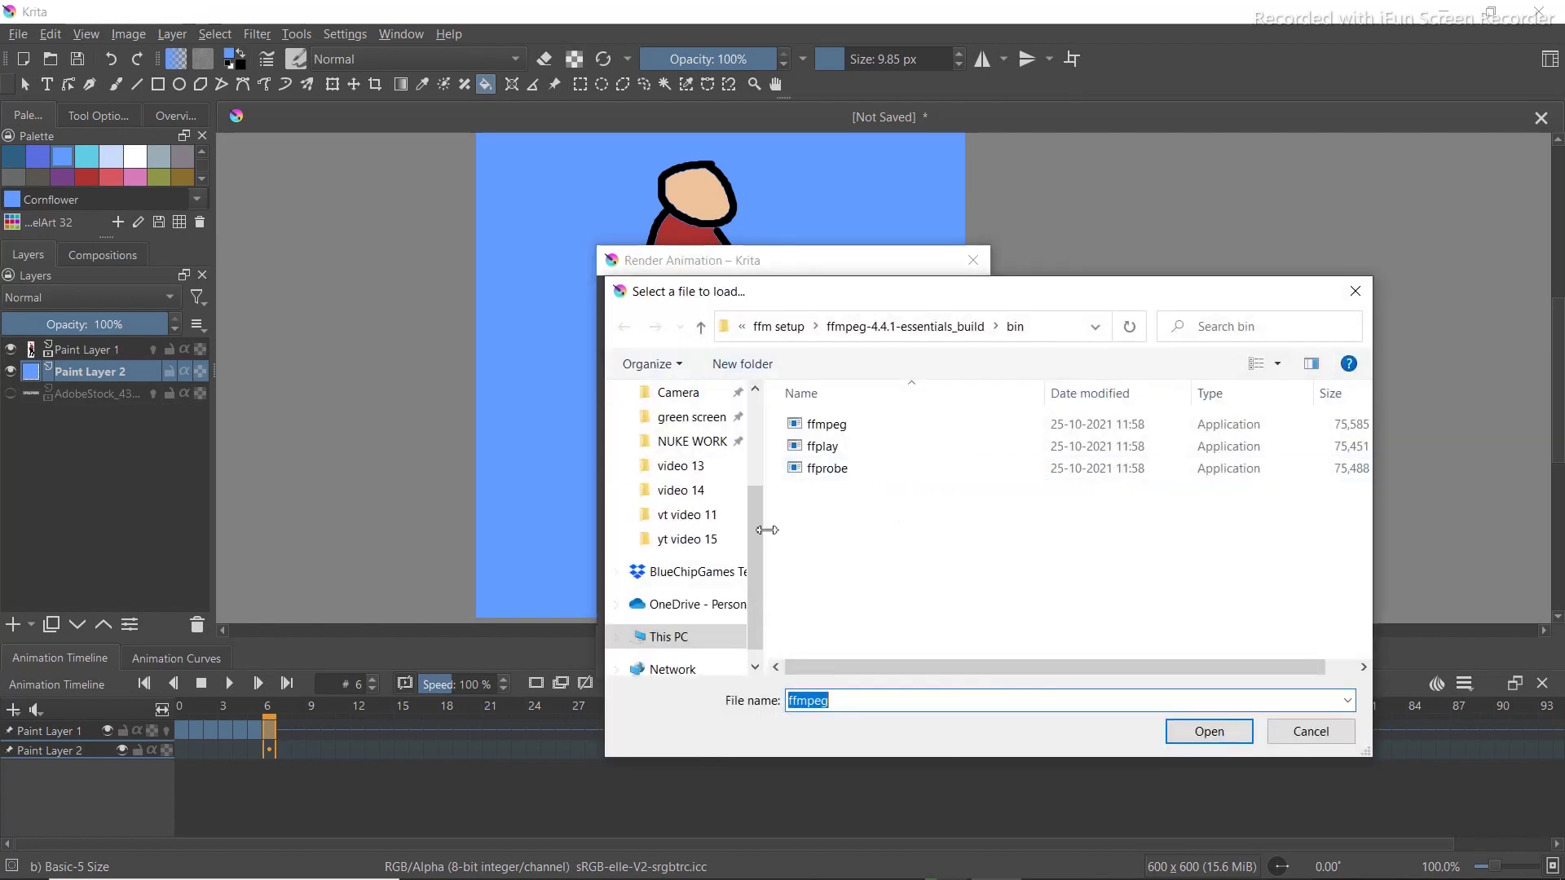
{"action": "left_click_drag", "start_coordinate": [755, 522], "coordinate": [755, 437]}
{"action": "left_click", "coordinate": [718, 434]}
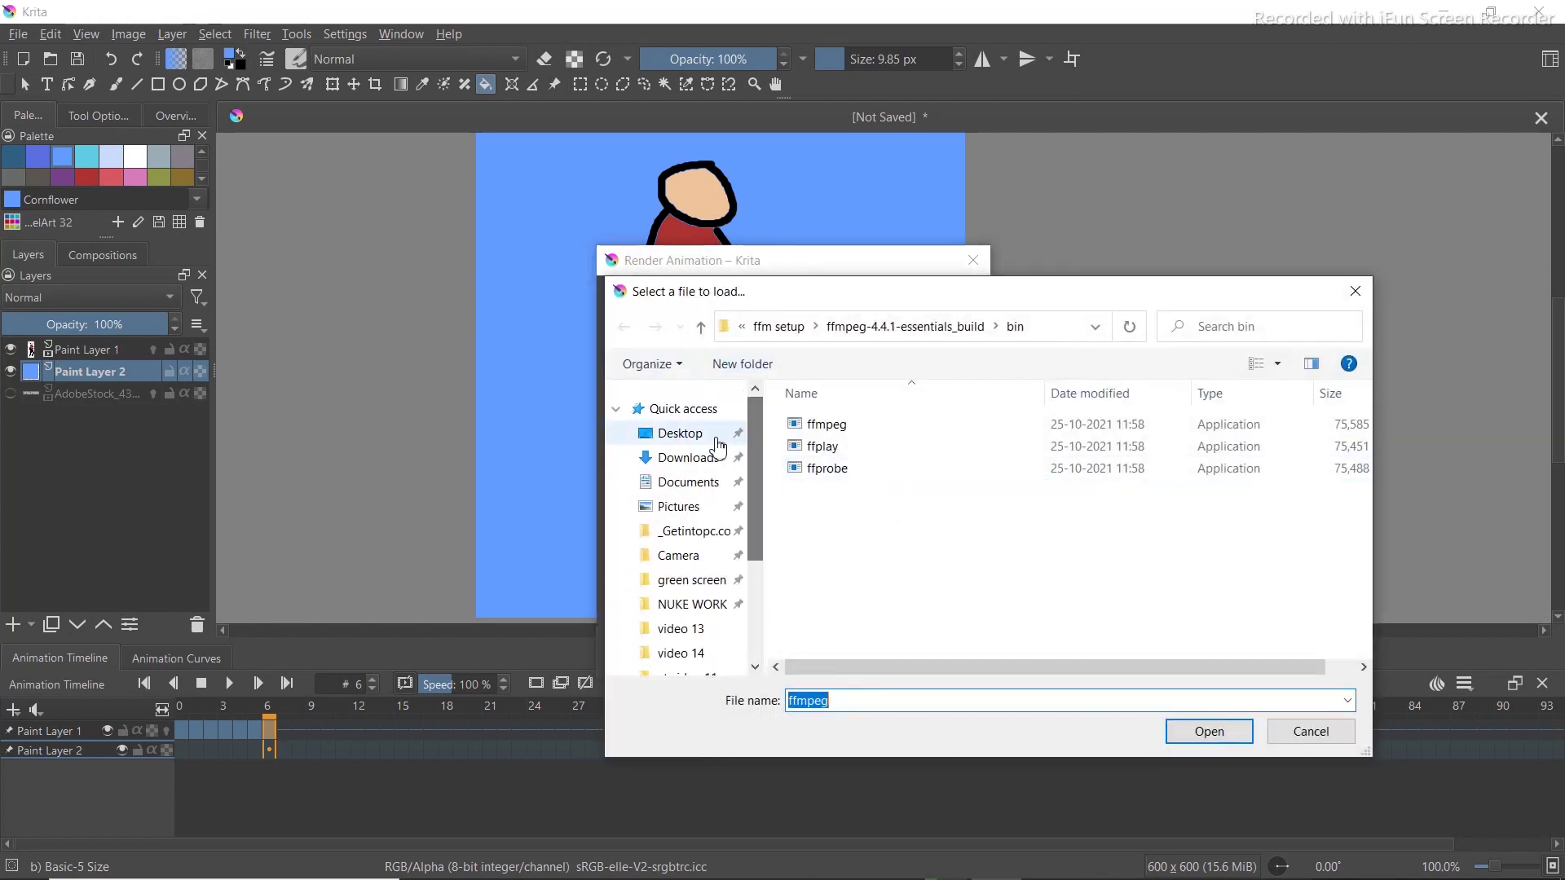
{"action": "double_click", "coordinate": [1214, 450]}
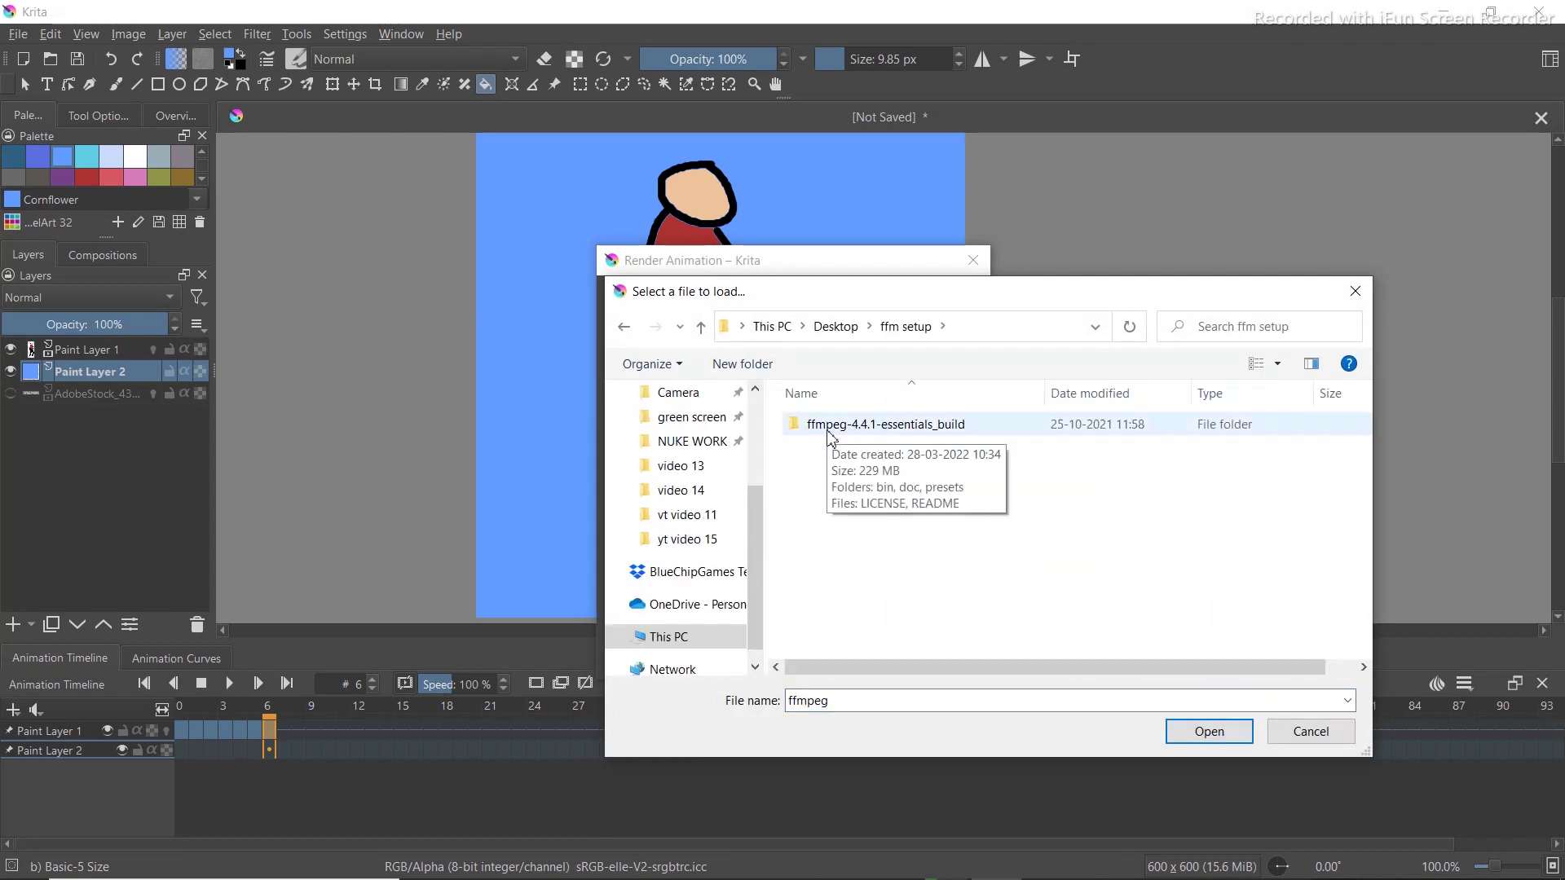
{"action": "double_click", "coordinate": [852, 432]}
{"action": "double_click", "coordinate": [817, 425]}
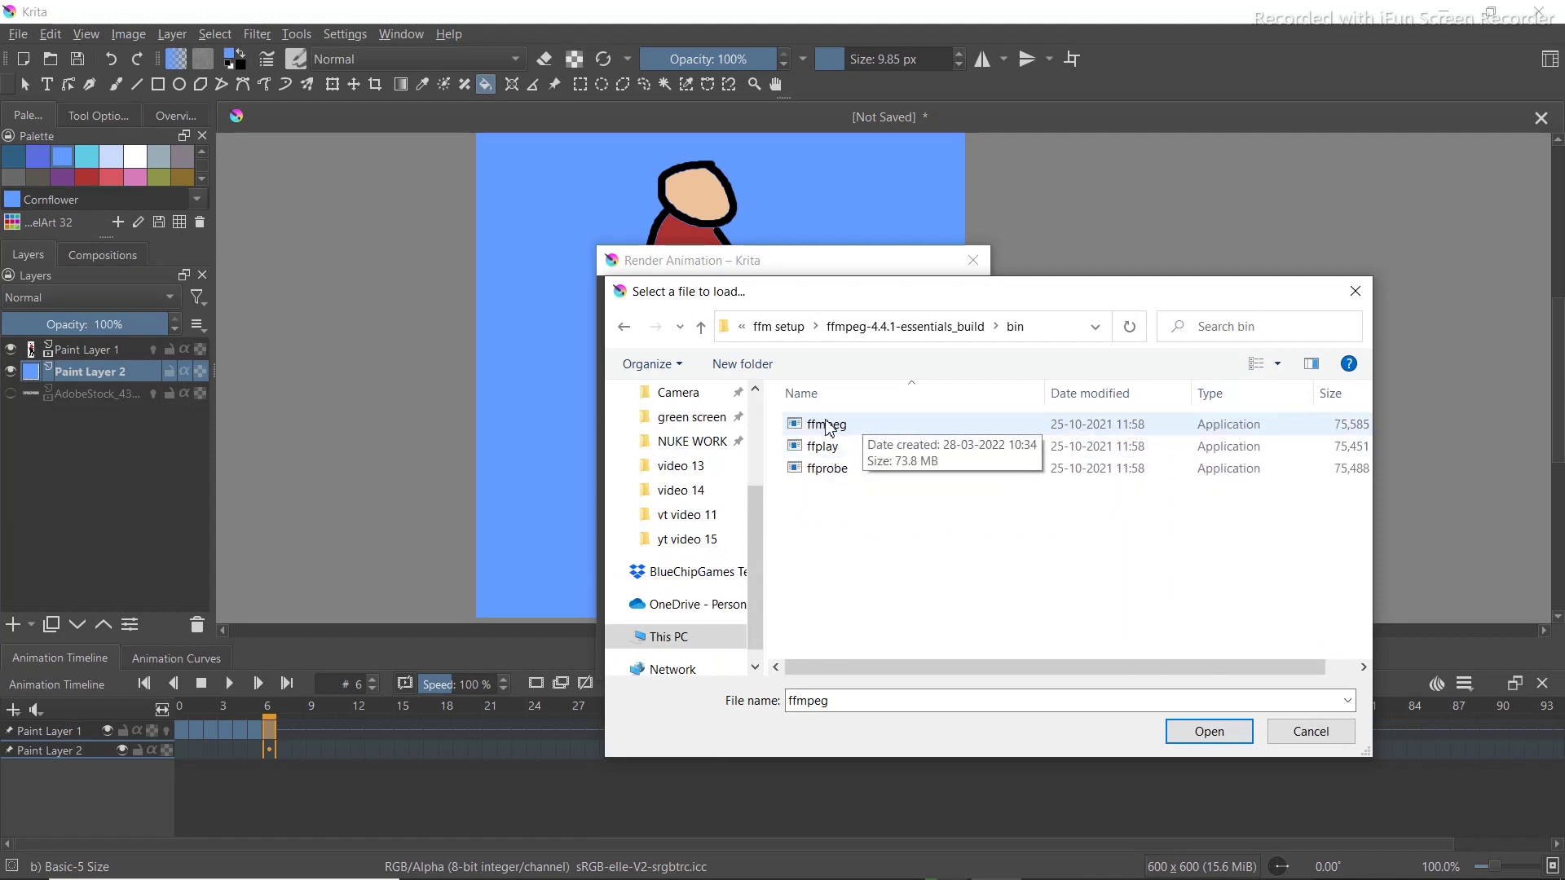
{"action": "key", "text": "Return"}
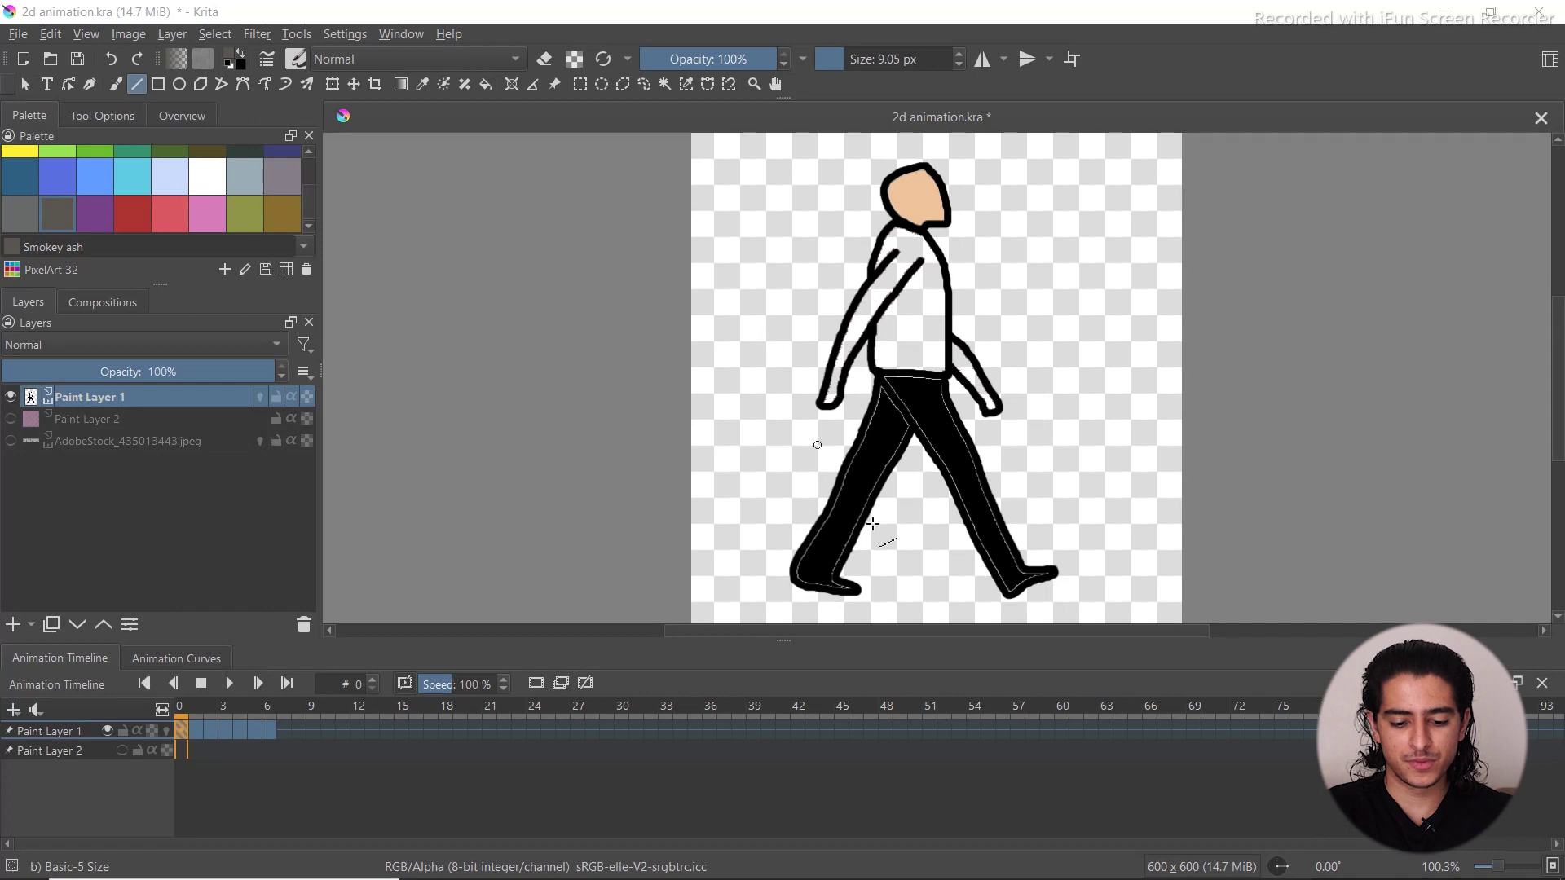
Show the desktop and go into krita video 23 > for video
{"action": "mouse_move", "coordinate": [1002, 878]}
{"action": "key", "text": "super+d"}
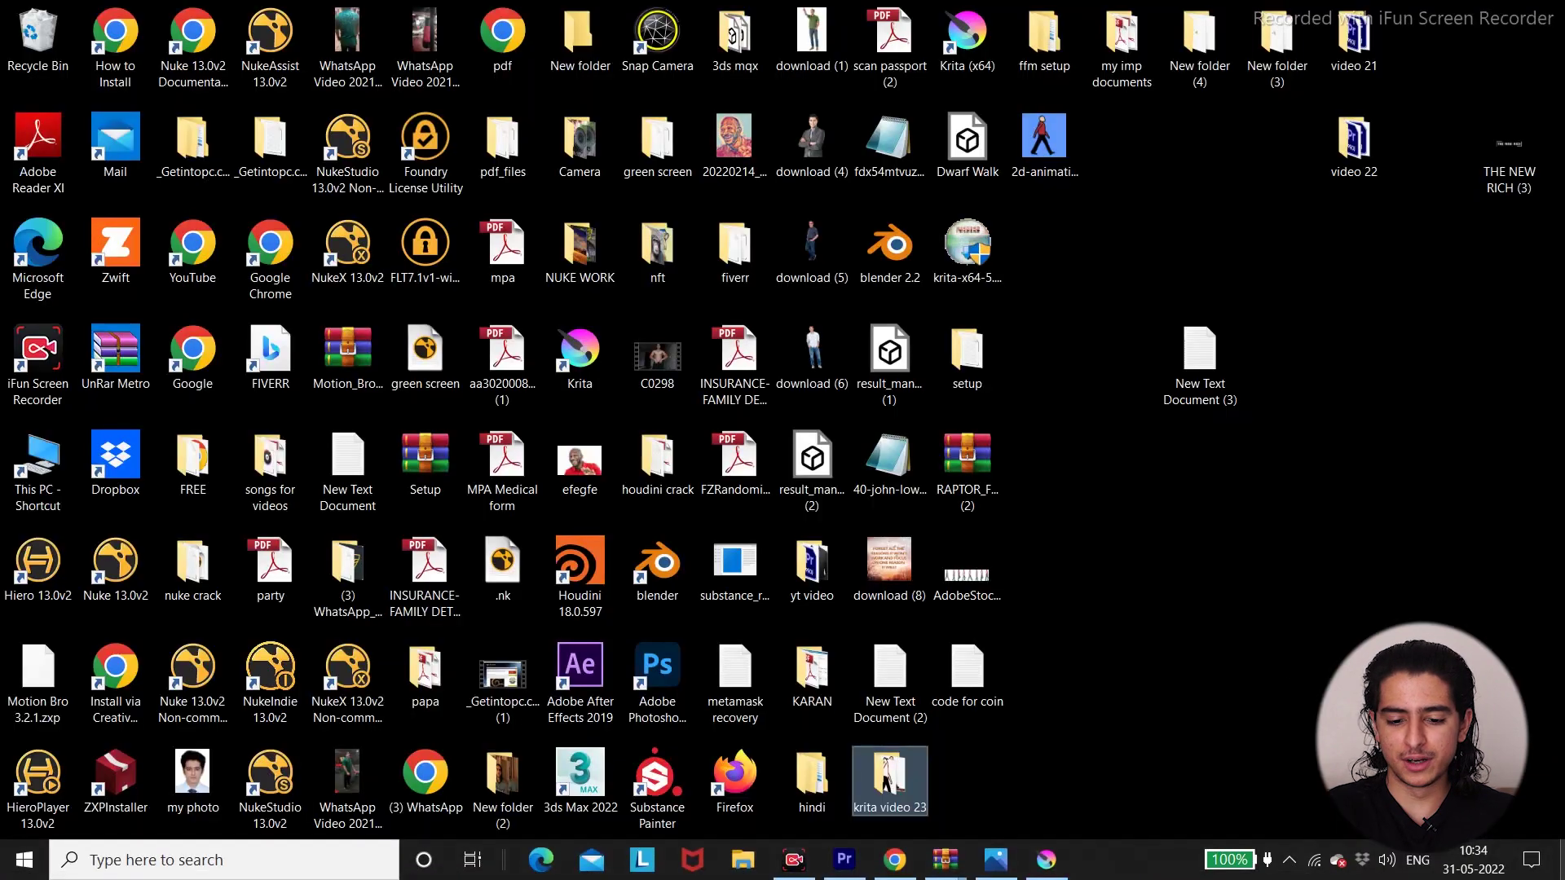
{"action": "double_click", "coordinate": [891, 802]}
{"action": "double_click", "coordinate": [295, 428]}
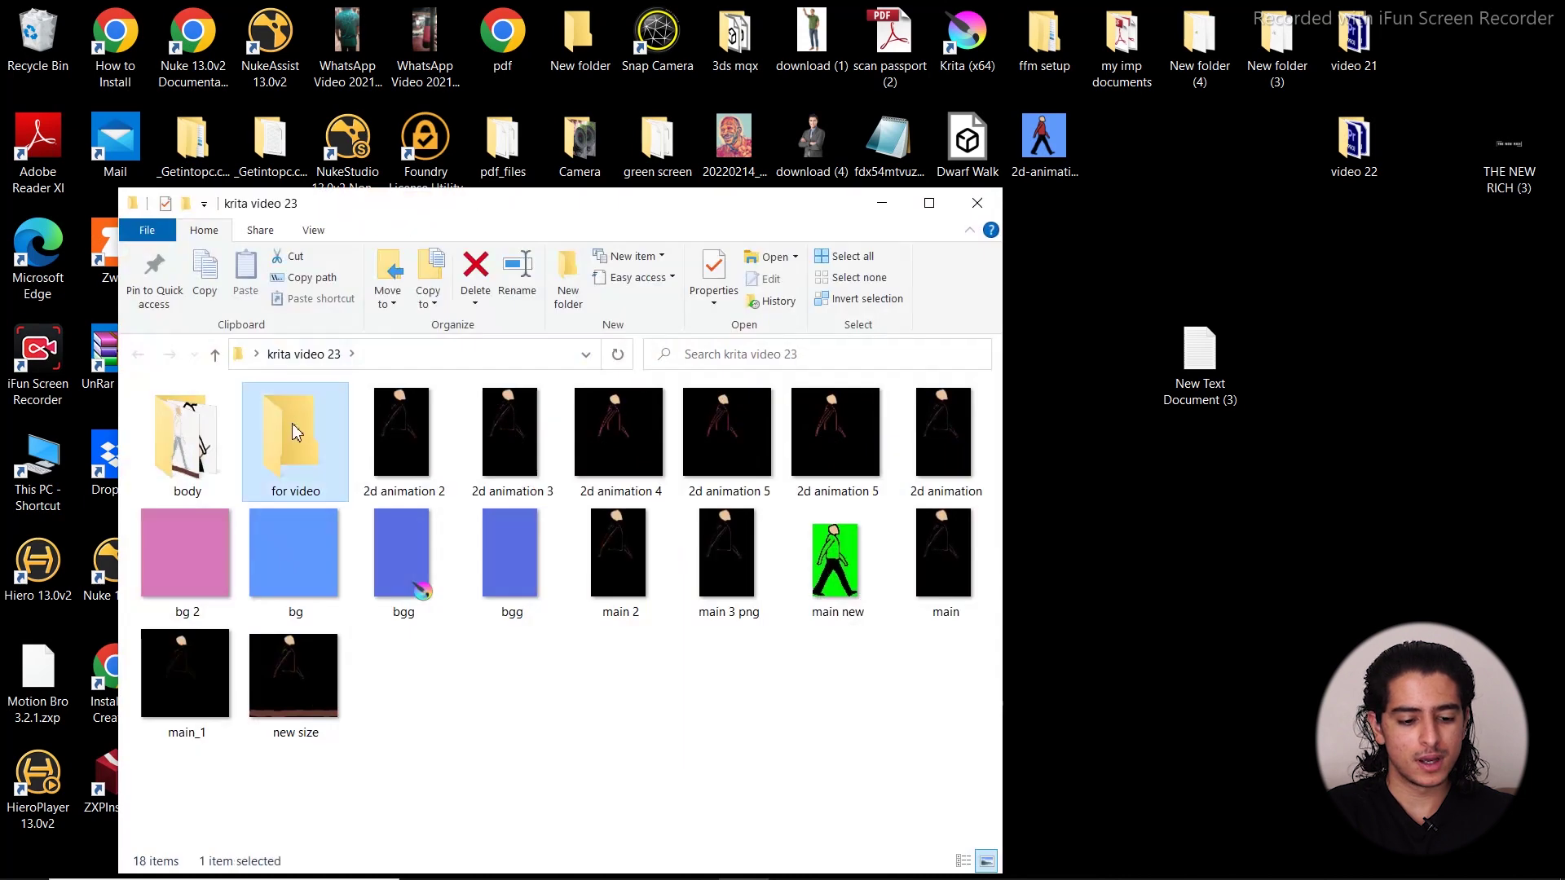
Create a new folder named body
{"action": "right_click", "coordinate": [216, 464]}
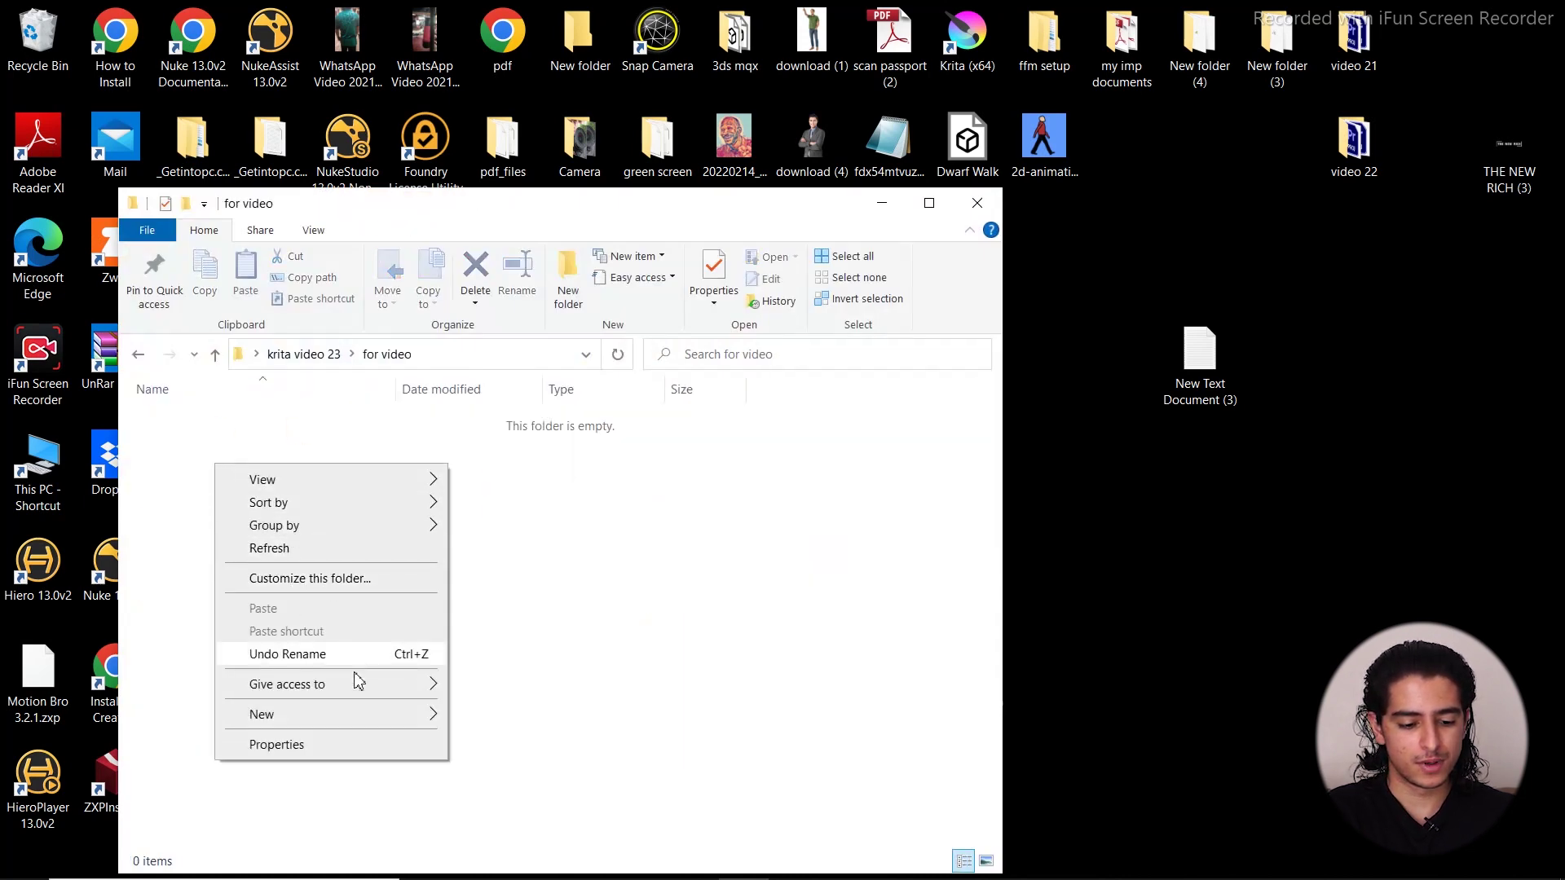
{"action": "mouse_move", "coordinate": [349, 717]}
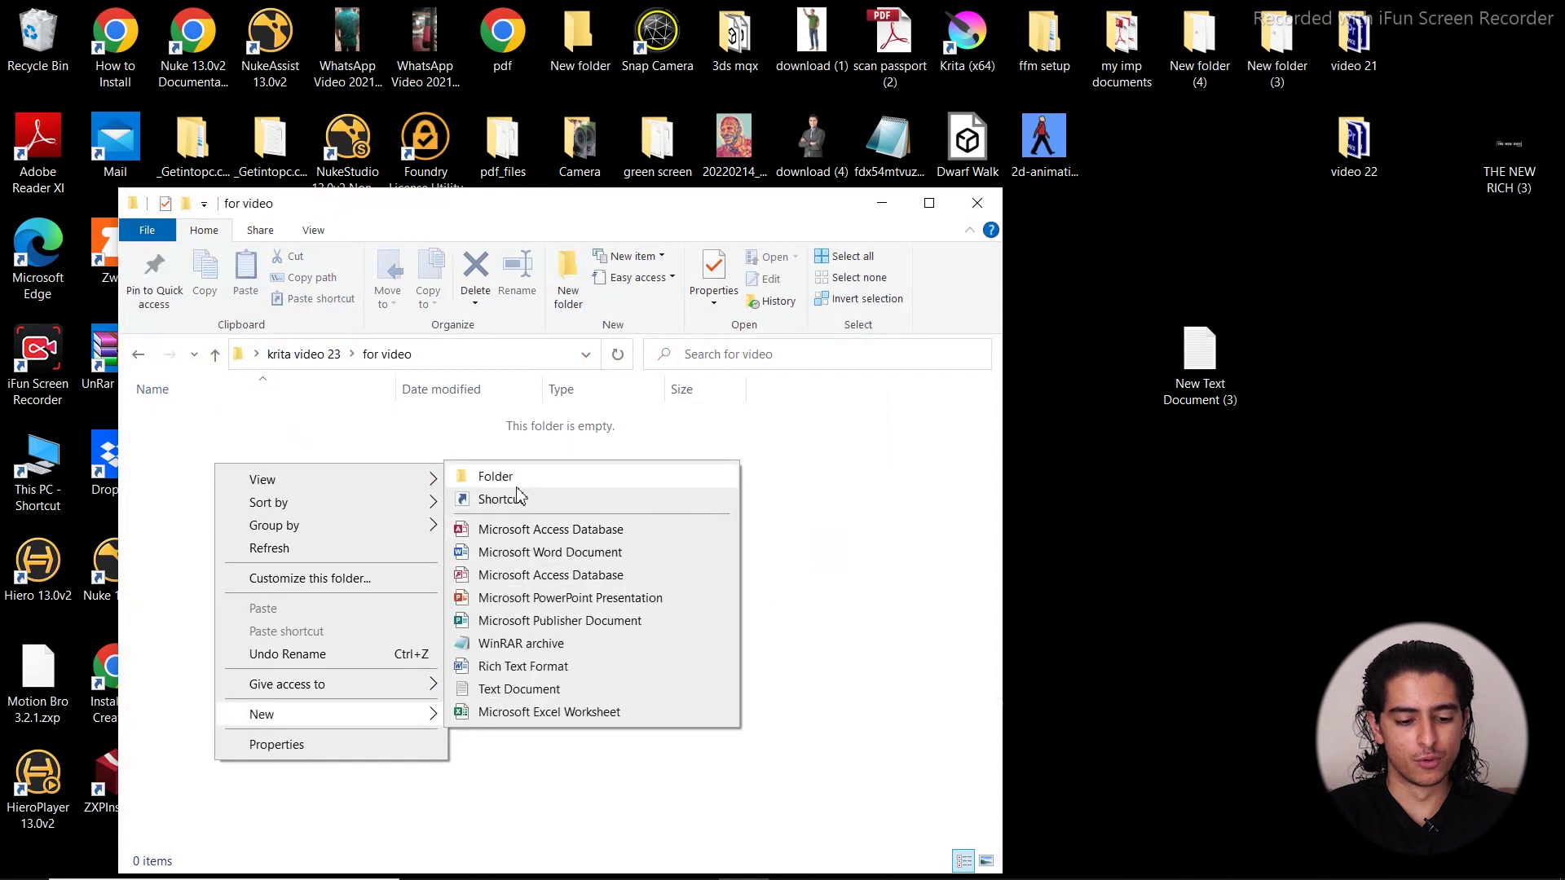
{"action": "left_click", "coordinate": [497, 477]}
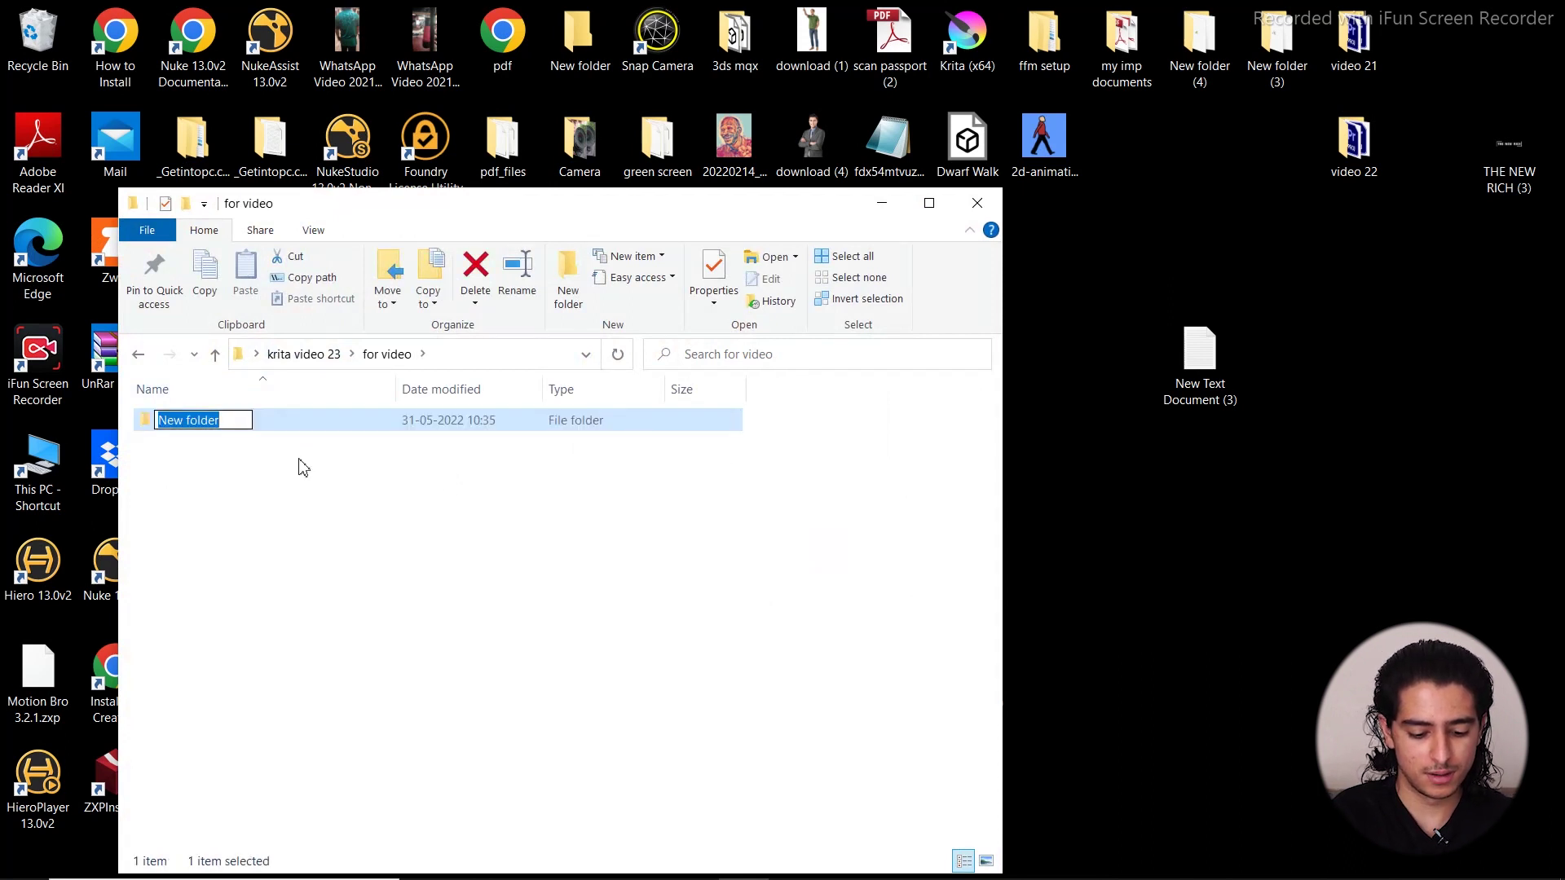
{"action": "type", "text": "body"}
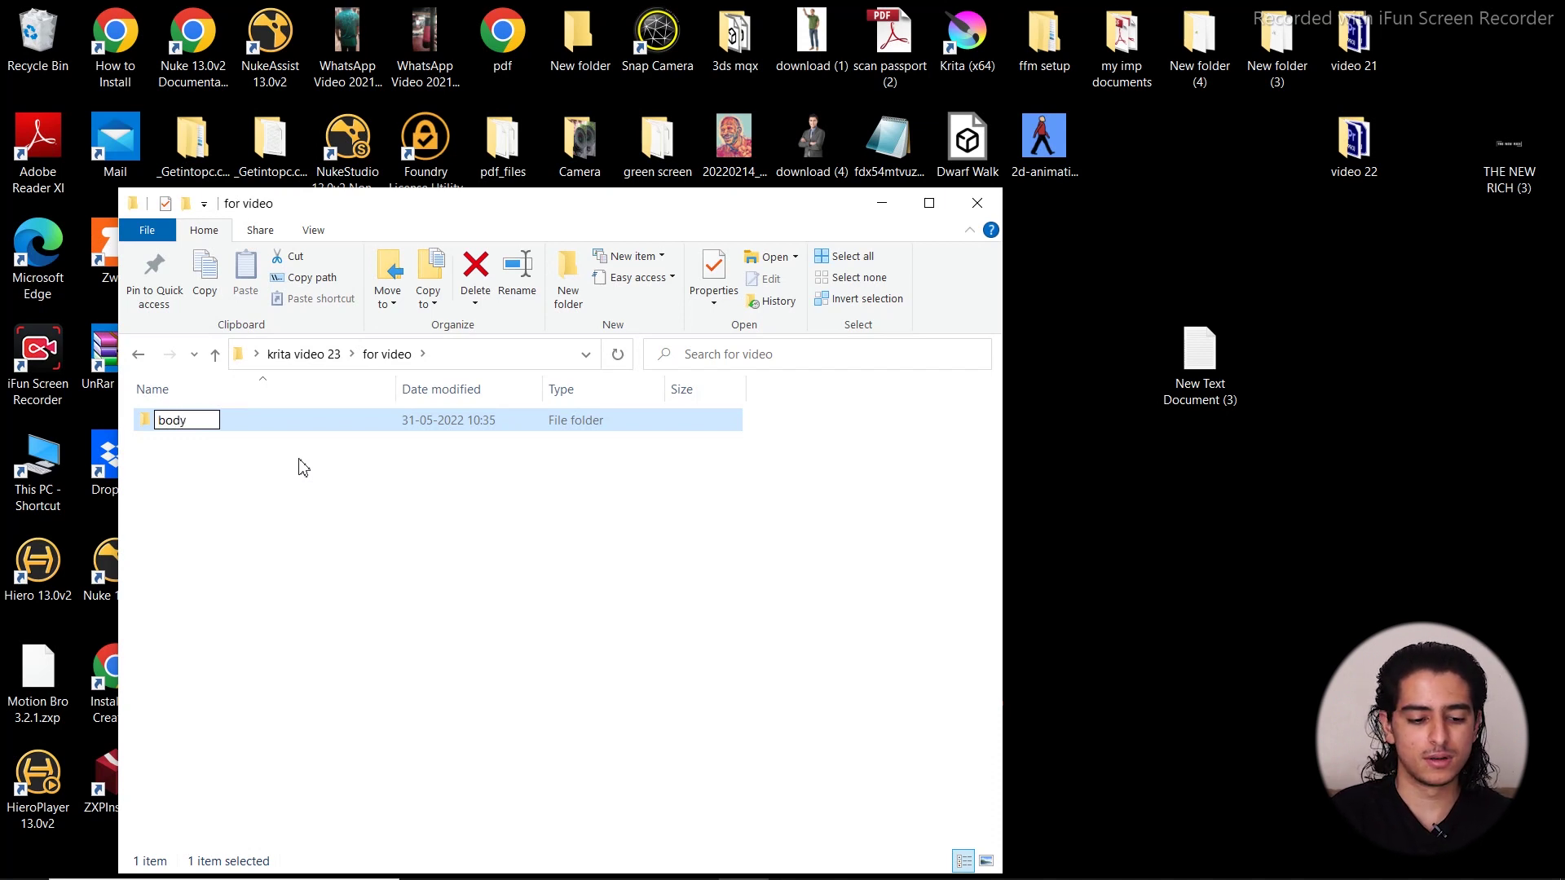
{"action": "key", "text": "Return"}
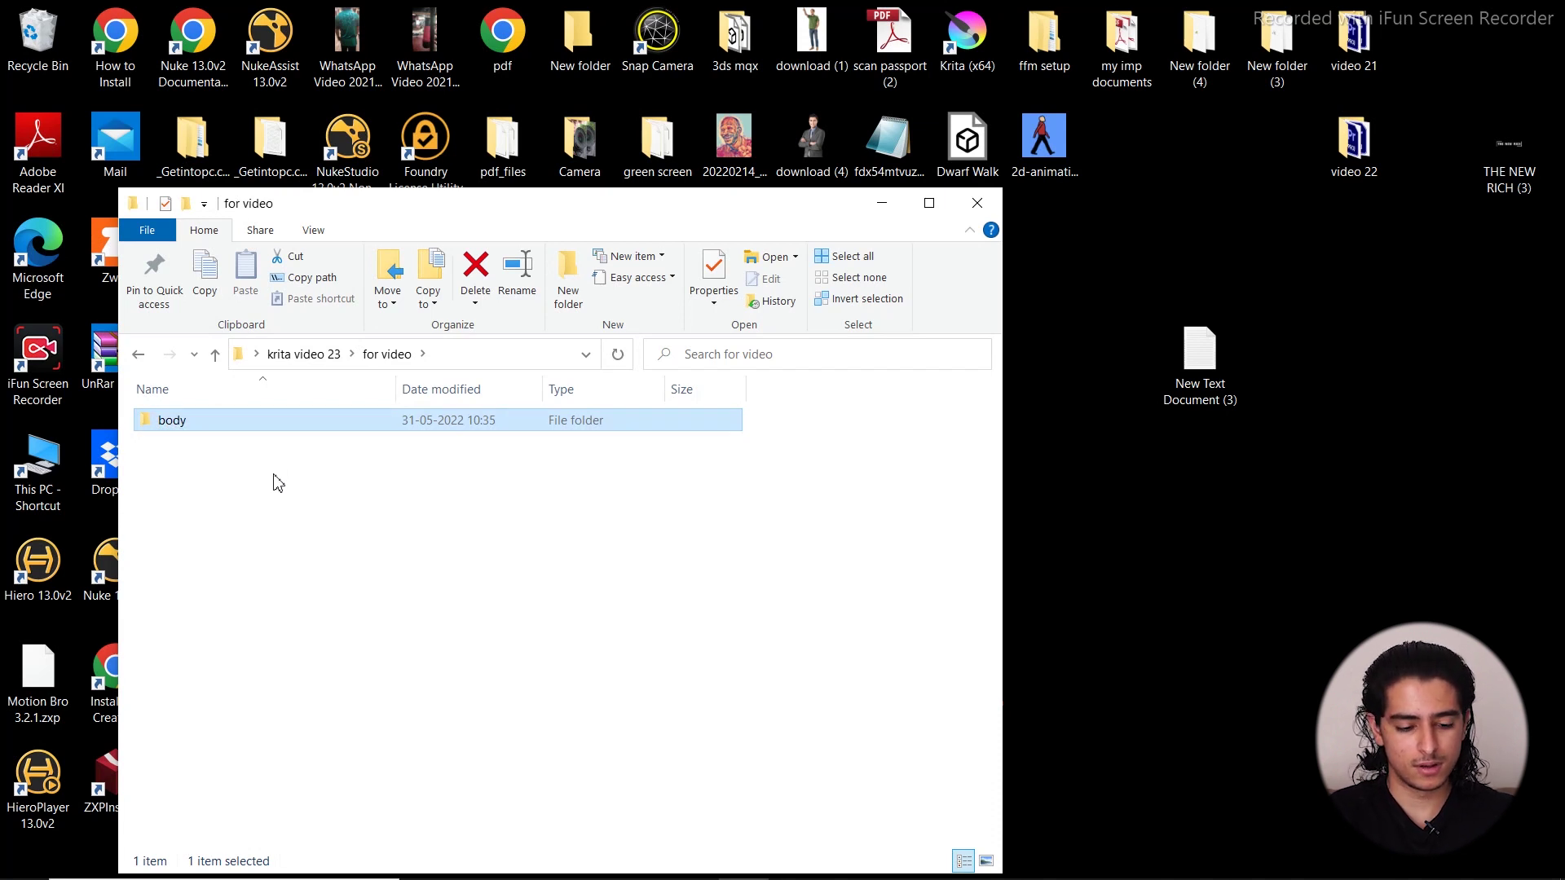
Create a second new folder named tshirt
{"action": "right_click", "coordinate": [274, 476]}
{"action": "mouse_move", "coordinate": [412, 724]}
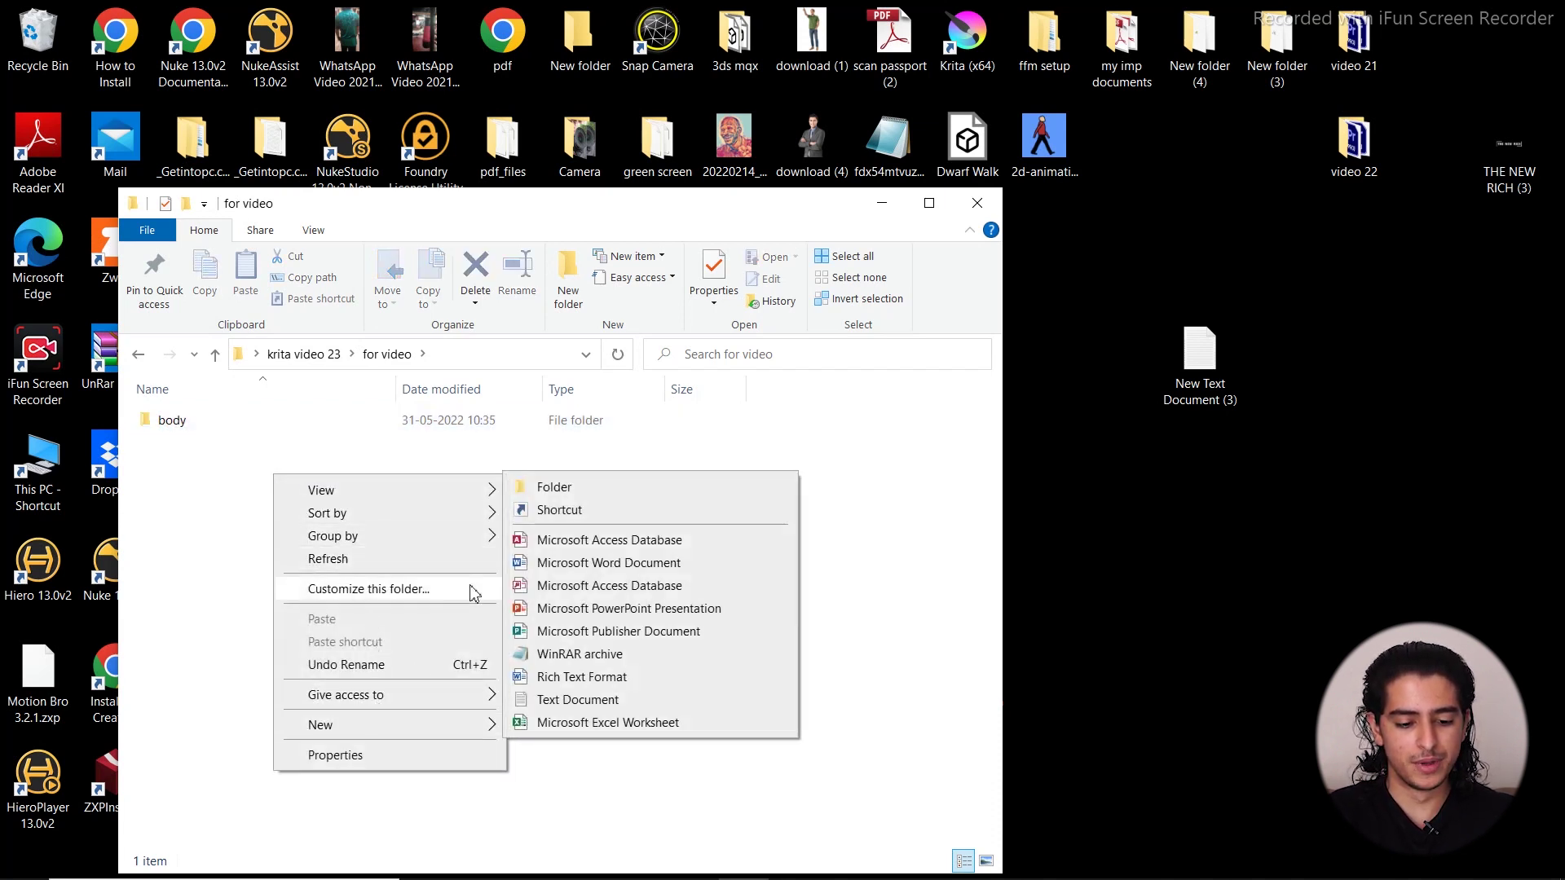
{"action": "left_click", "coordinate": [544, 490]}
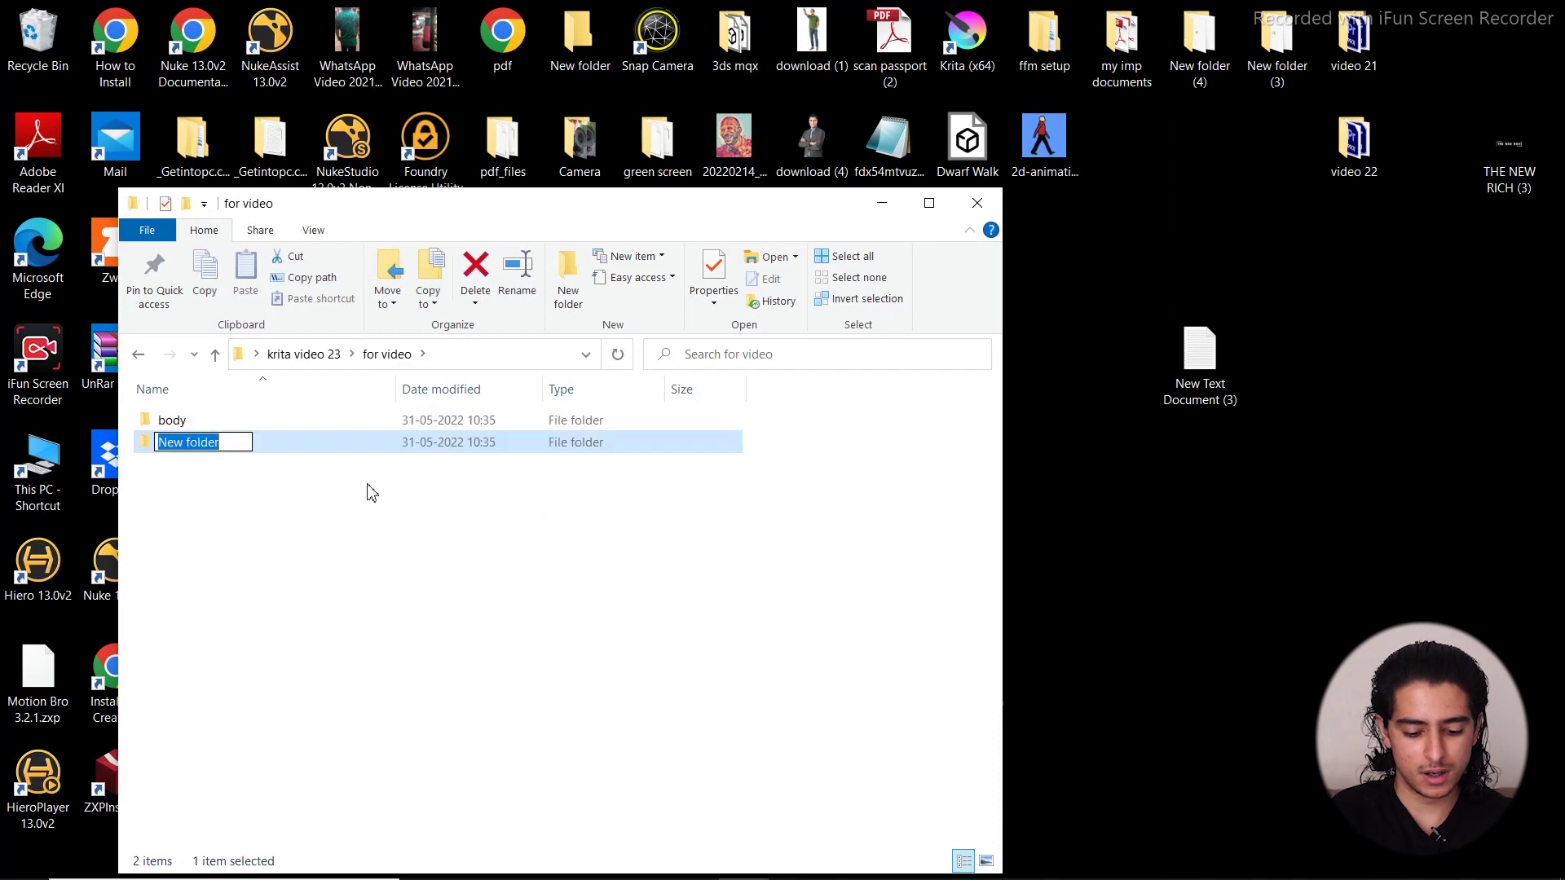
{"action": "type", "text": "t"}
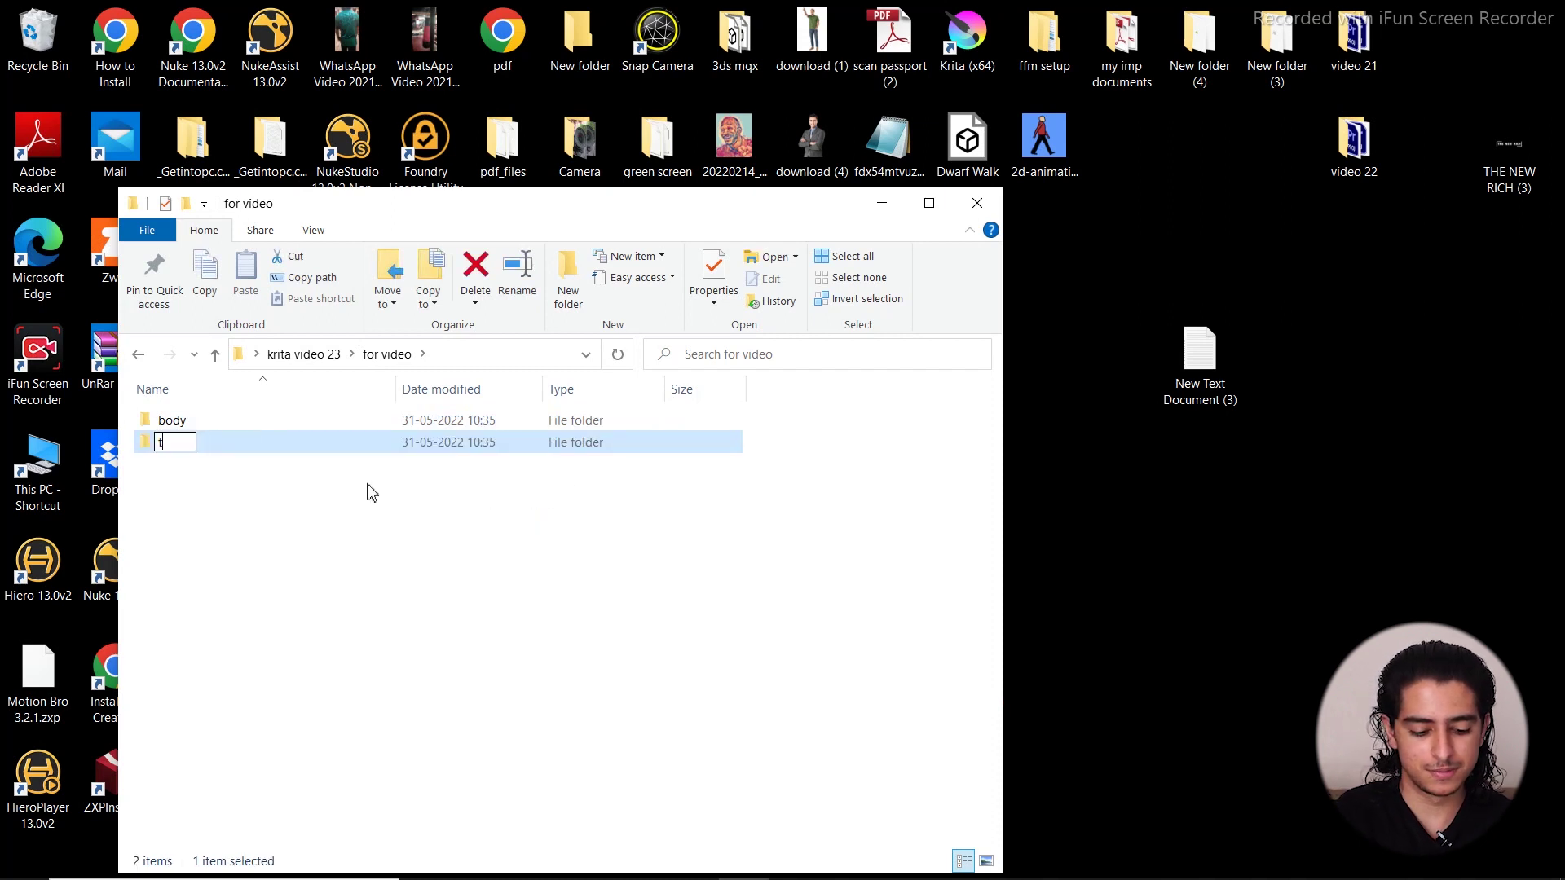
{"action": "type", "text": "shi"}
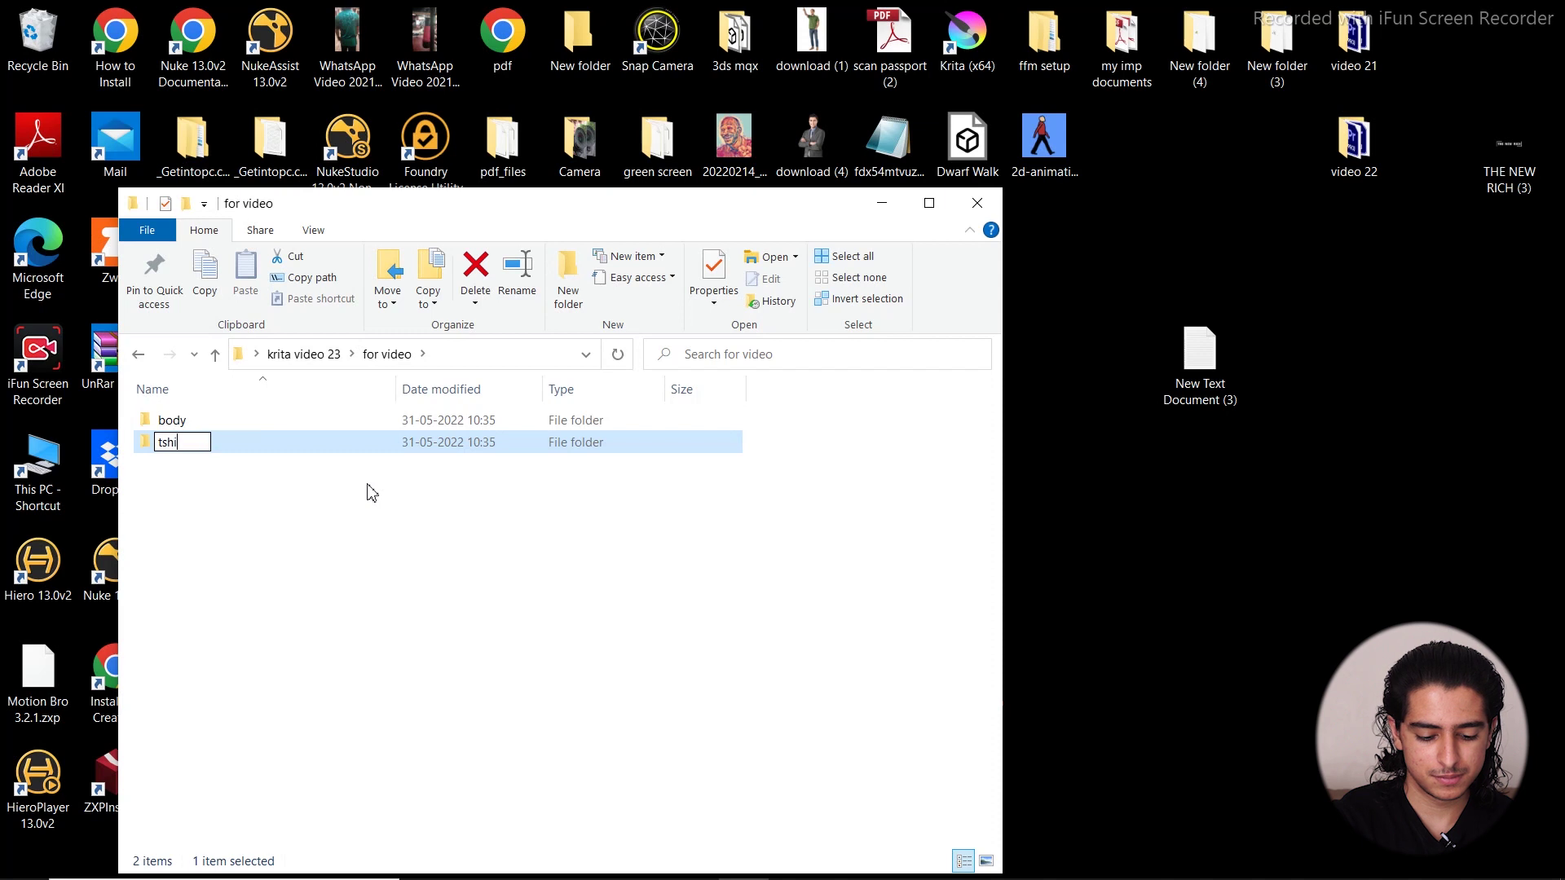
{"action": "type", "text": "rt"}
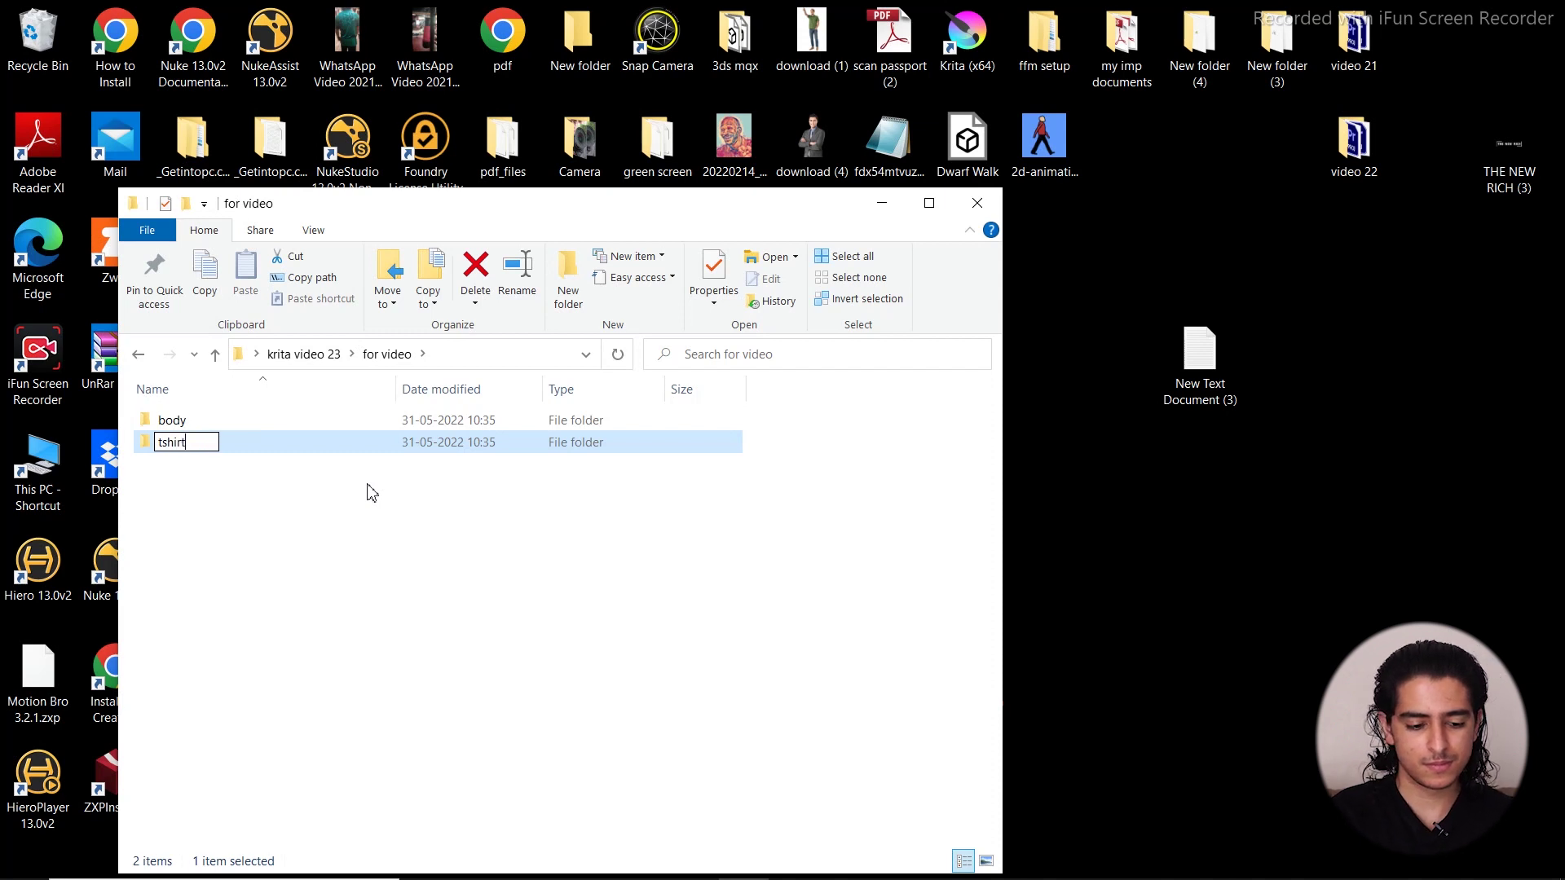
{"action": "key", "text": "Return"}
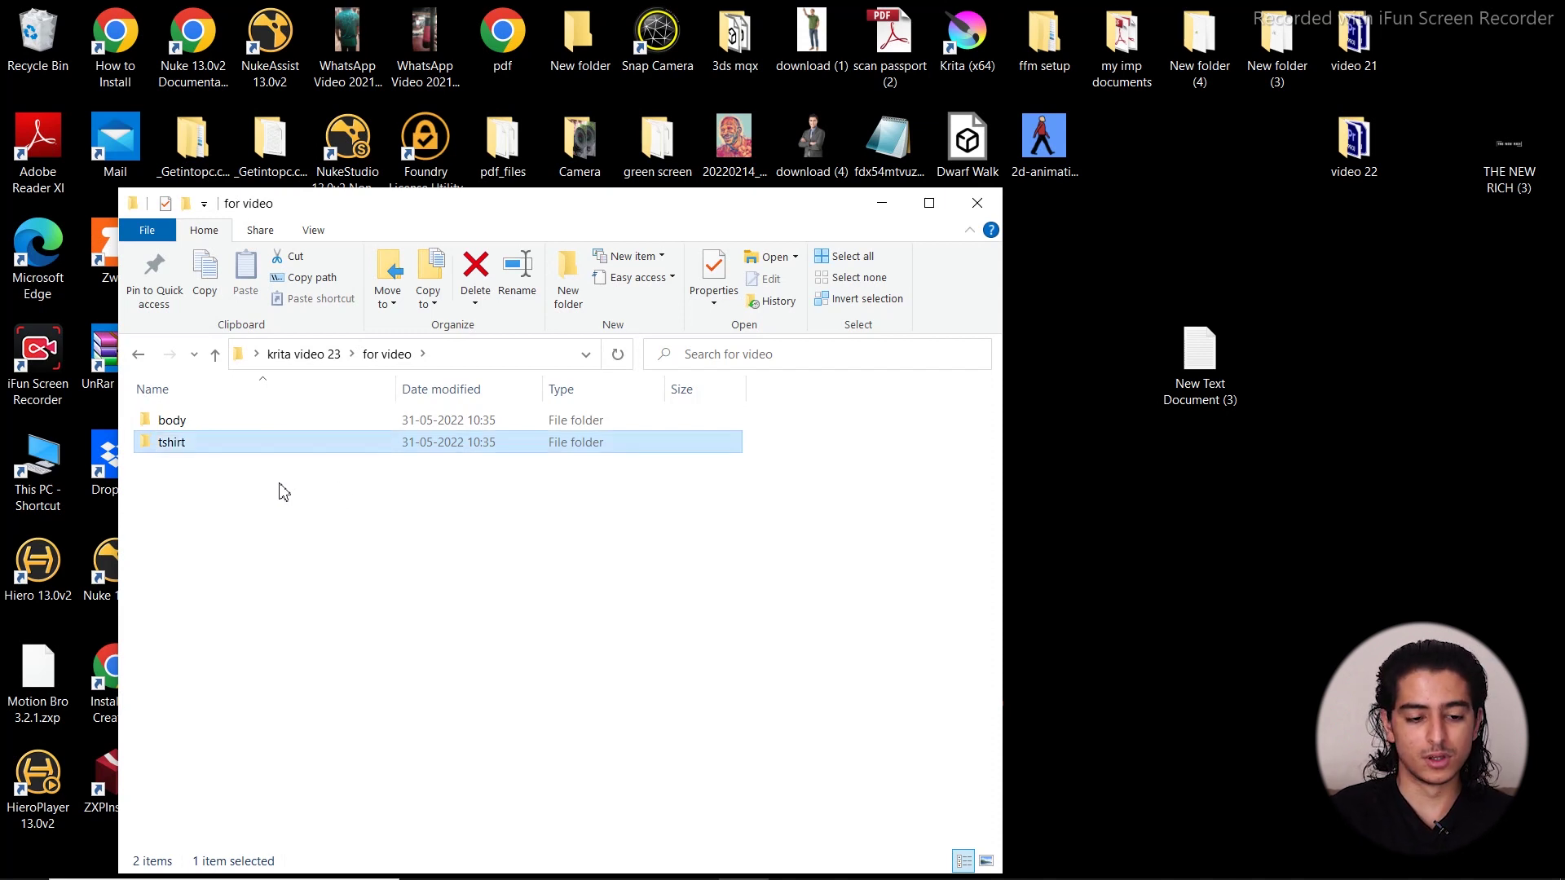
Create a new folder named lower body
{"action": "right_click", "coordinate": [232, 498]}
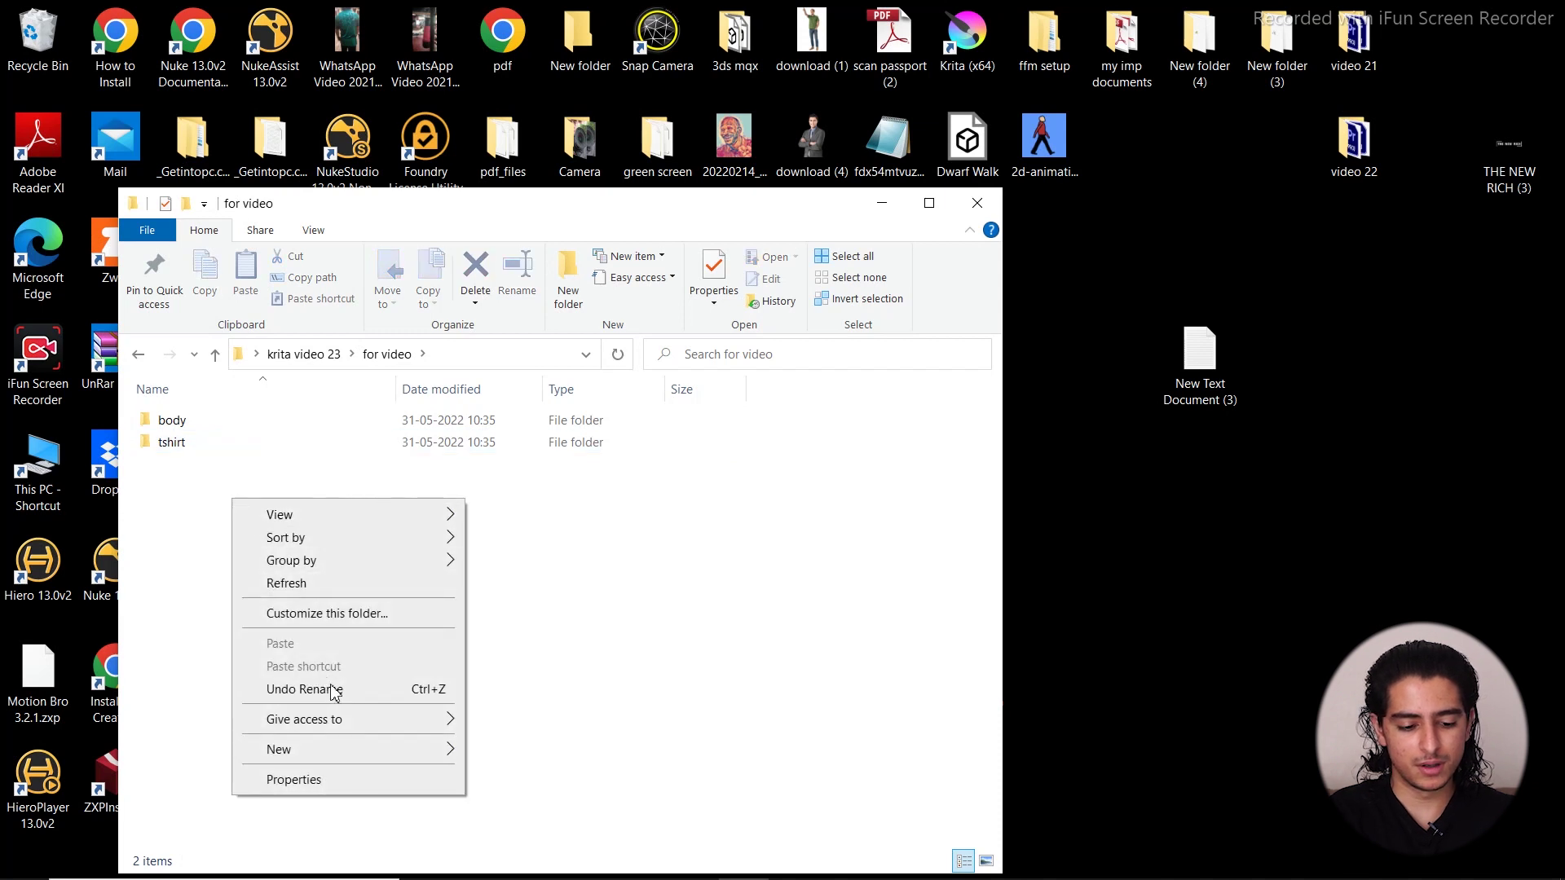
{"action": "mouse_move", "coordinate": [269, 748]}
{"action": "left_click", "coordinate": [595, 510]}
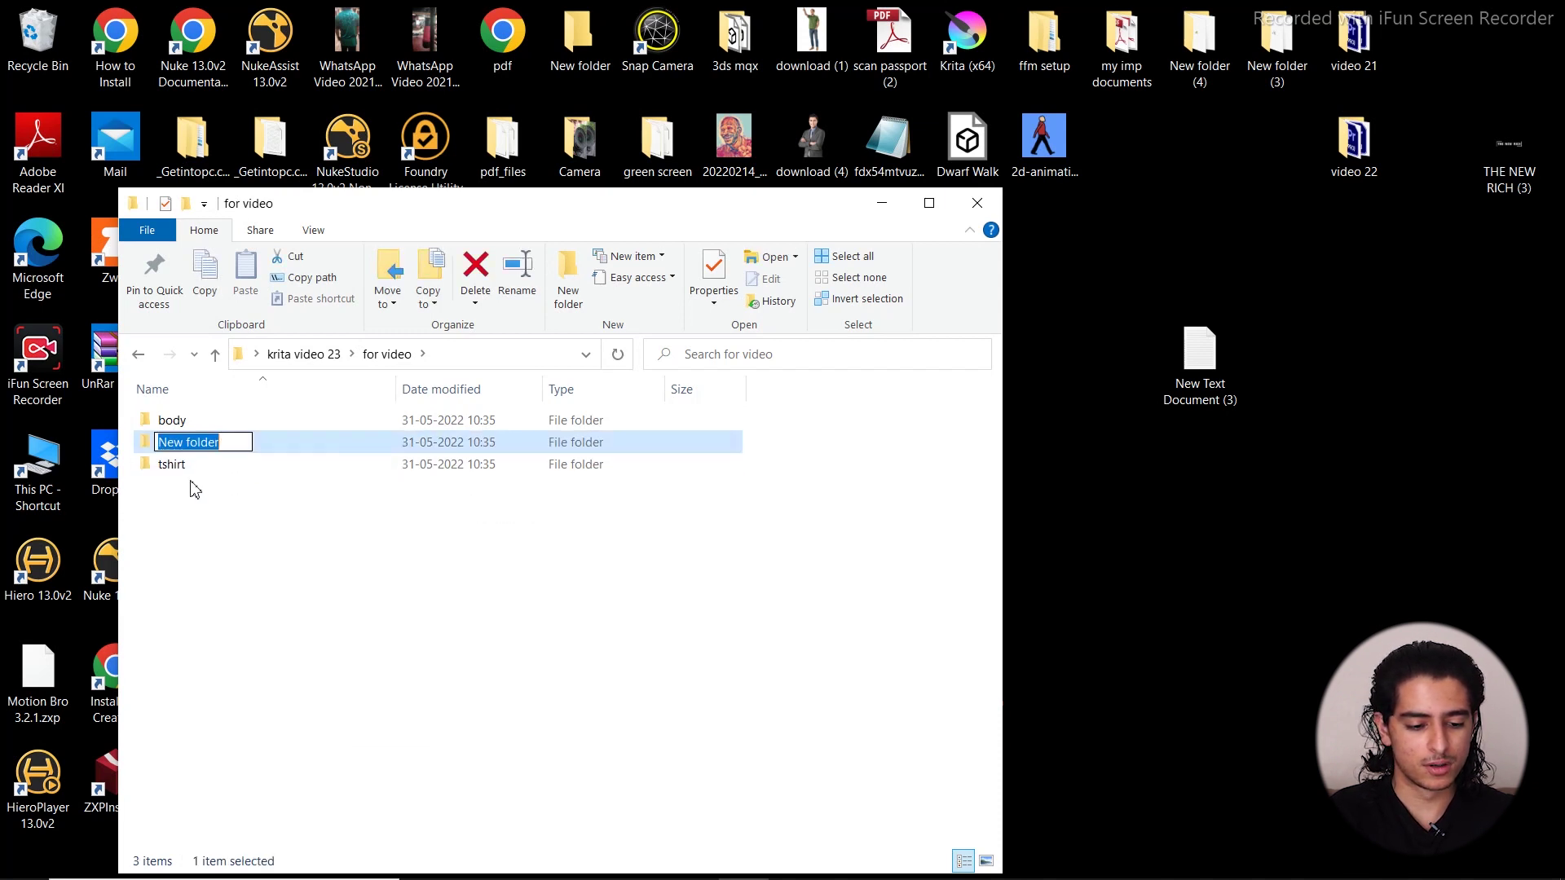
{"action": "type", "text": "lb"}
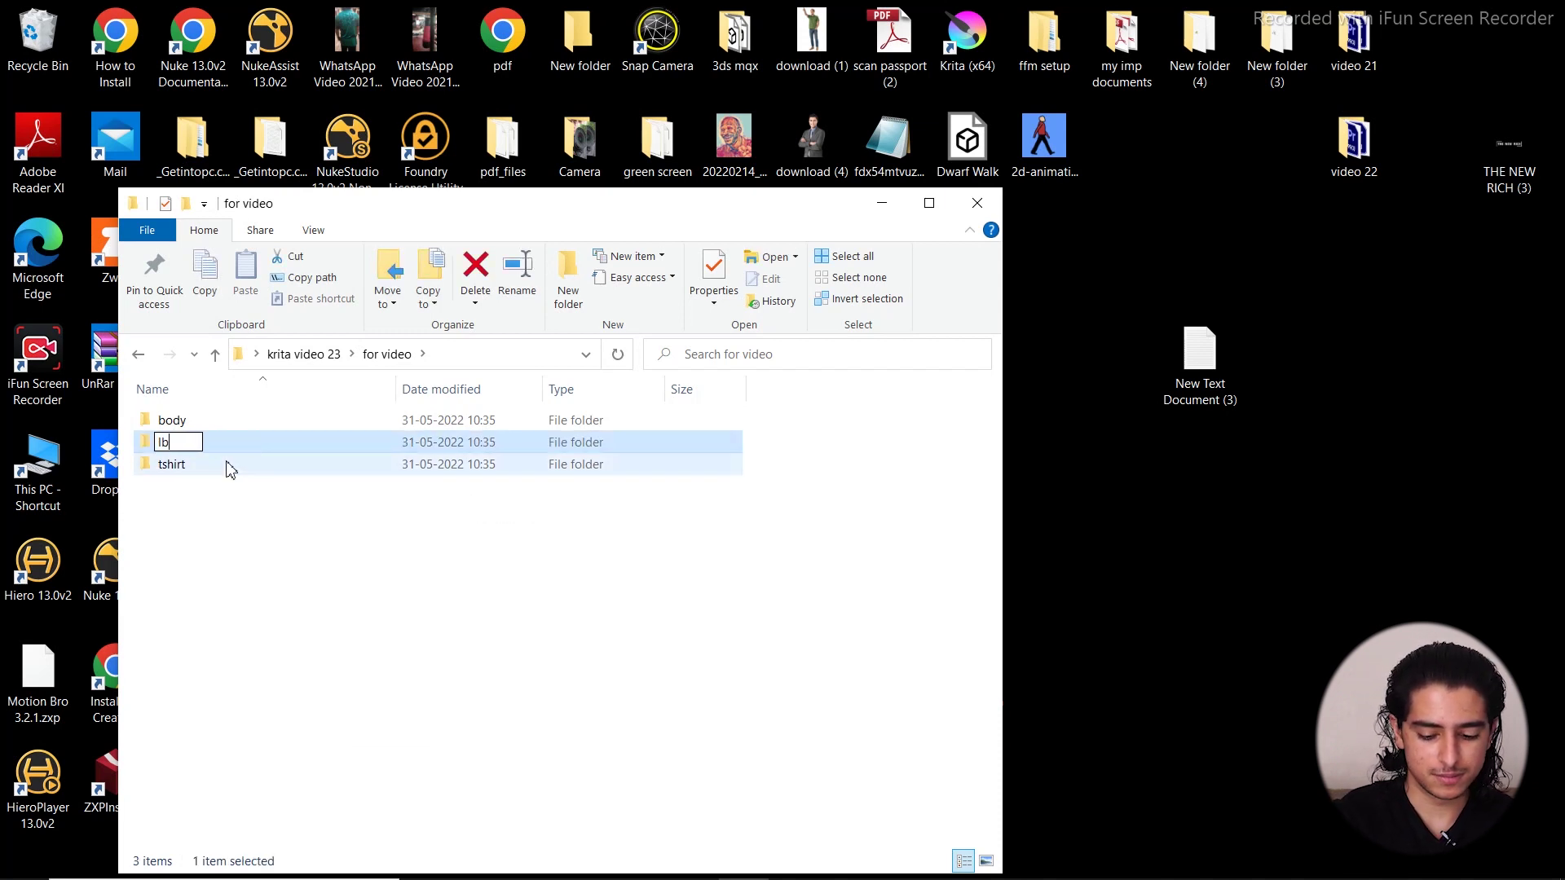
{"action": "key", "text": "BackSpace"}
{"action": "key", "text": "BackSpace"}
{"action": "type", "text": "lo"}
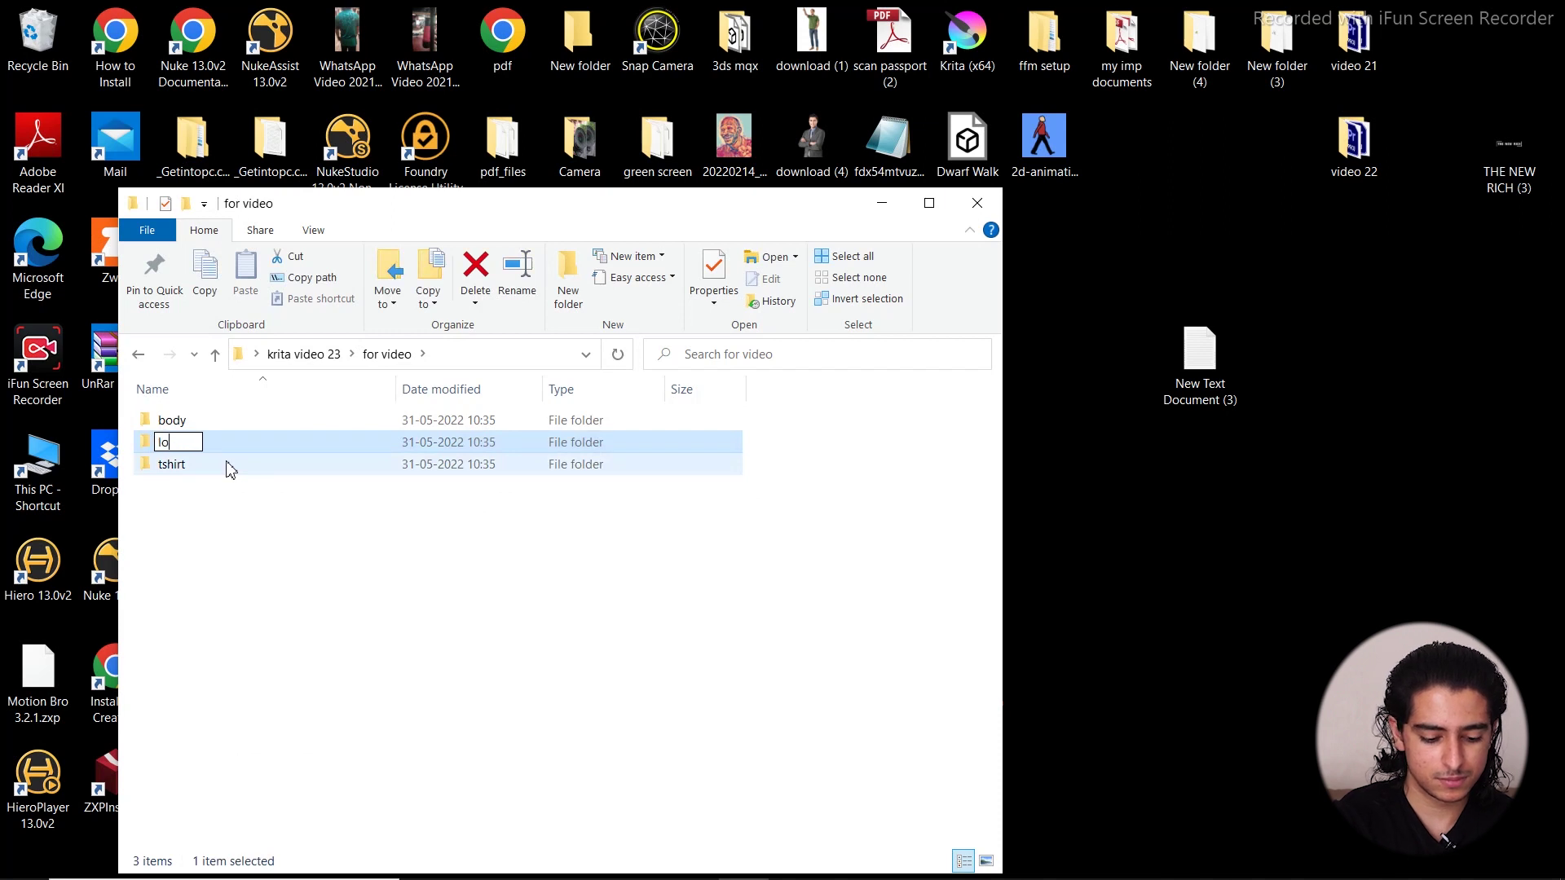
{"action": "type", "text": "wer body"}
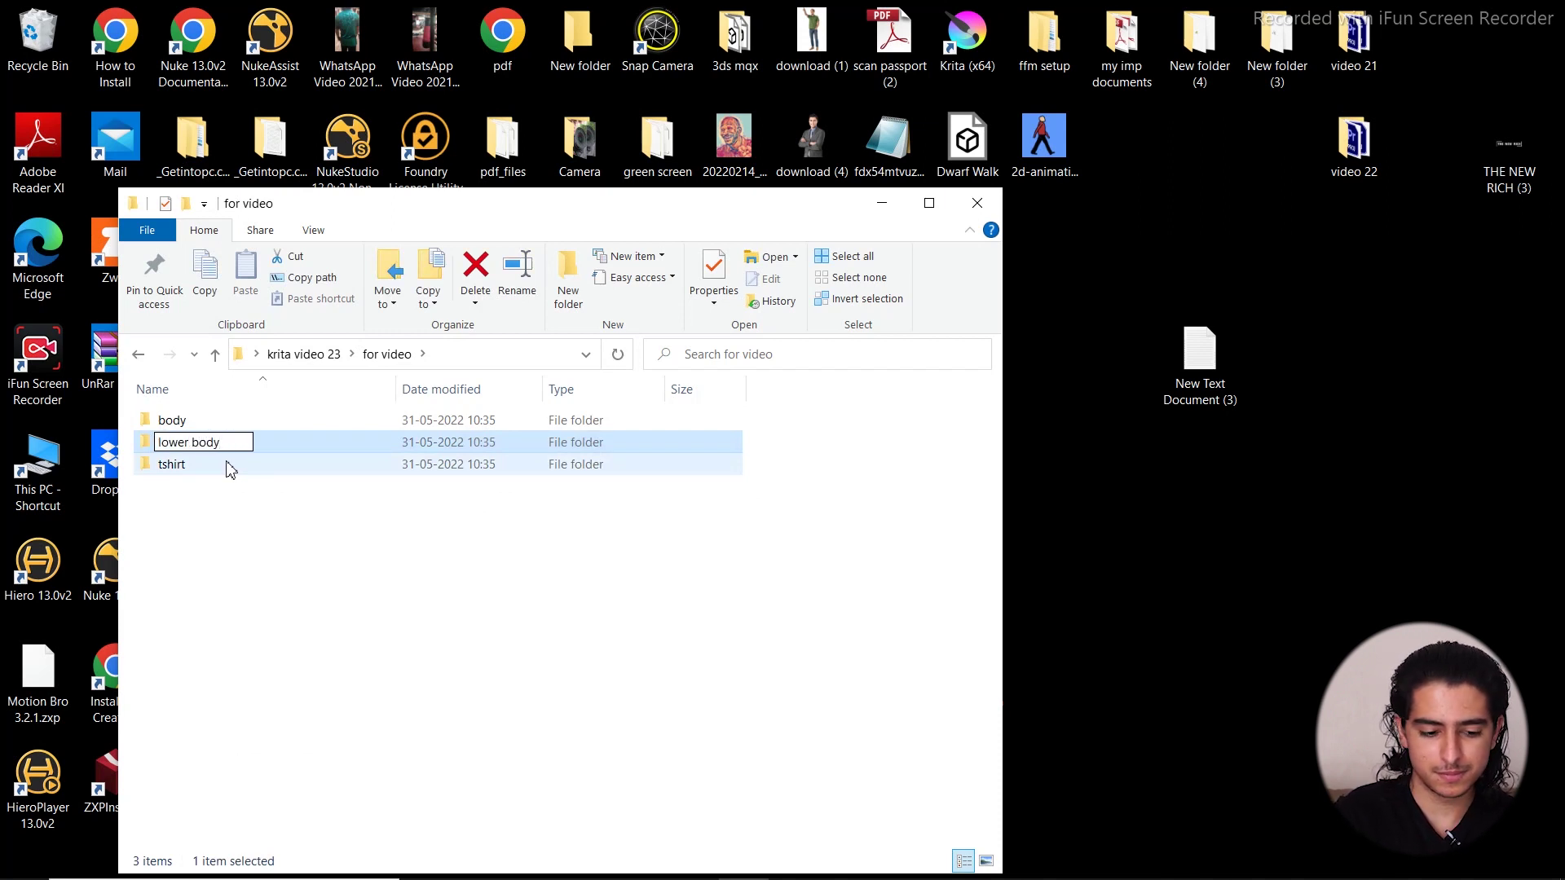
{"action": "key", "text": "Return"}
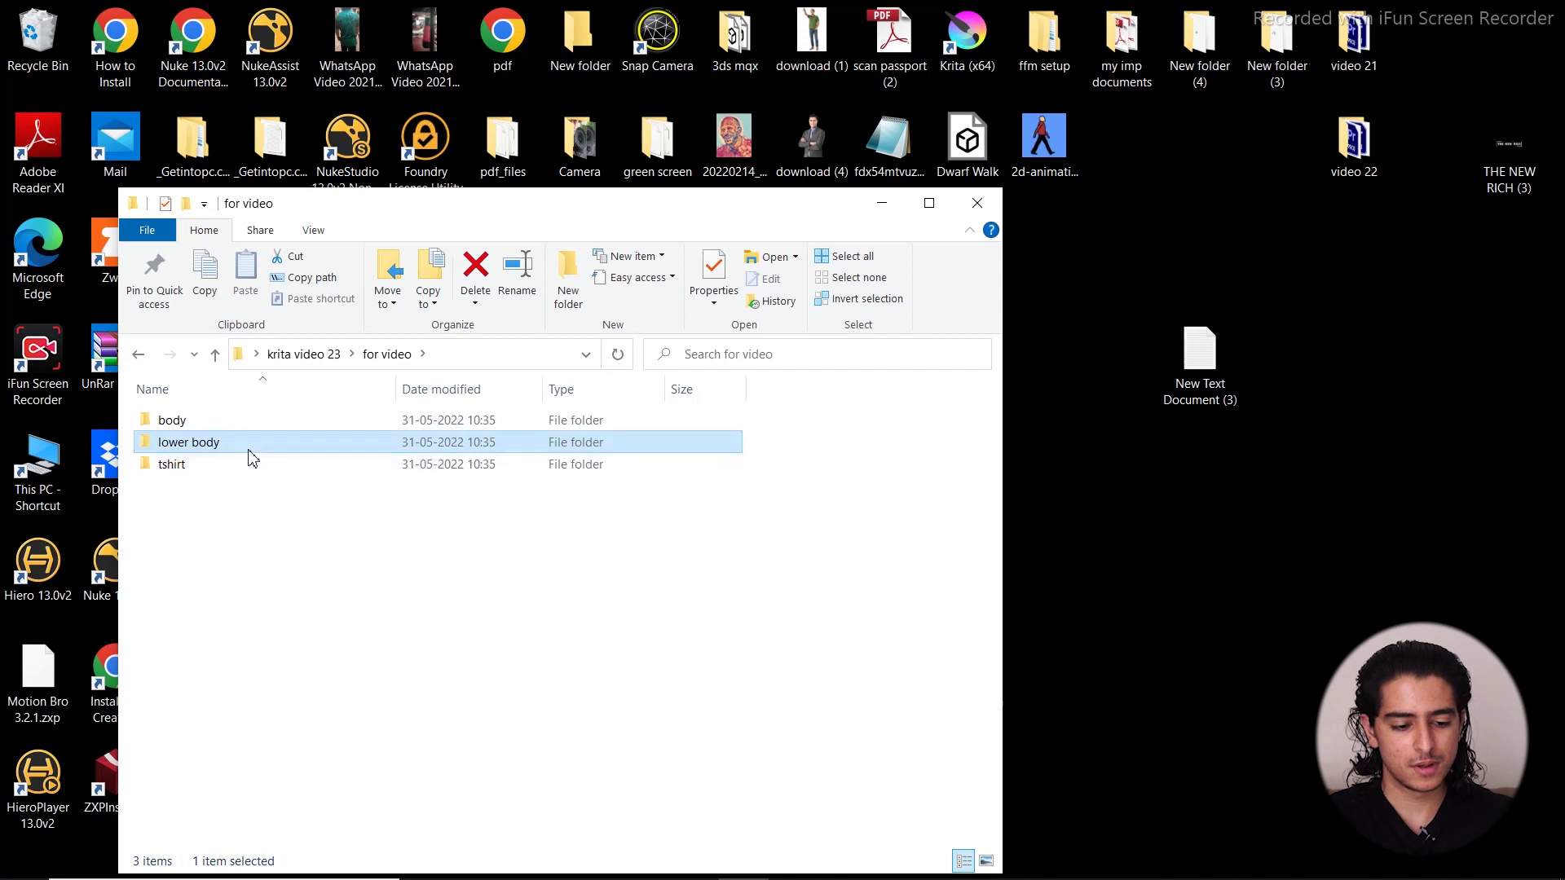
{"action": "left_click", "coordinate": [210, 495]}
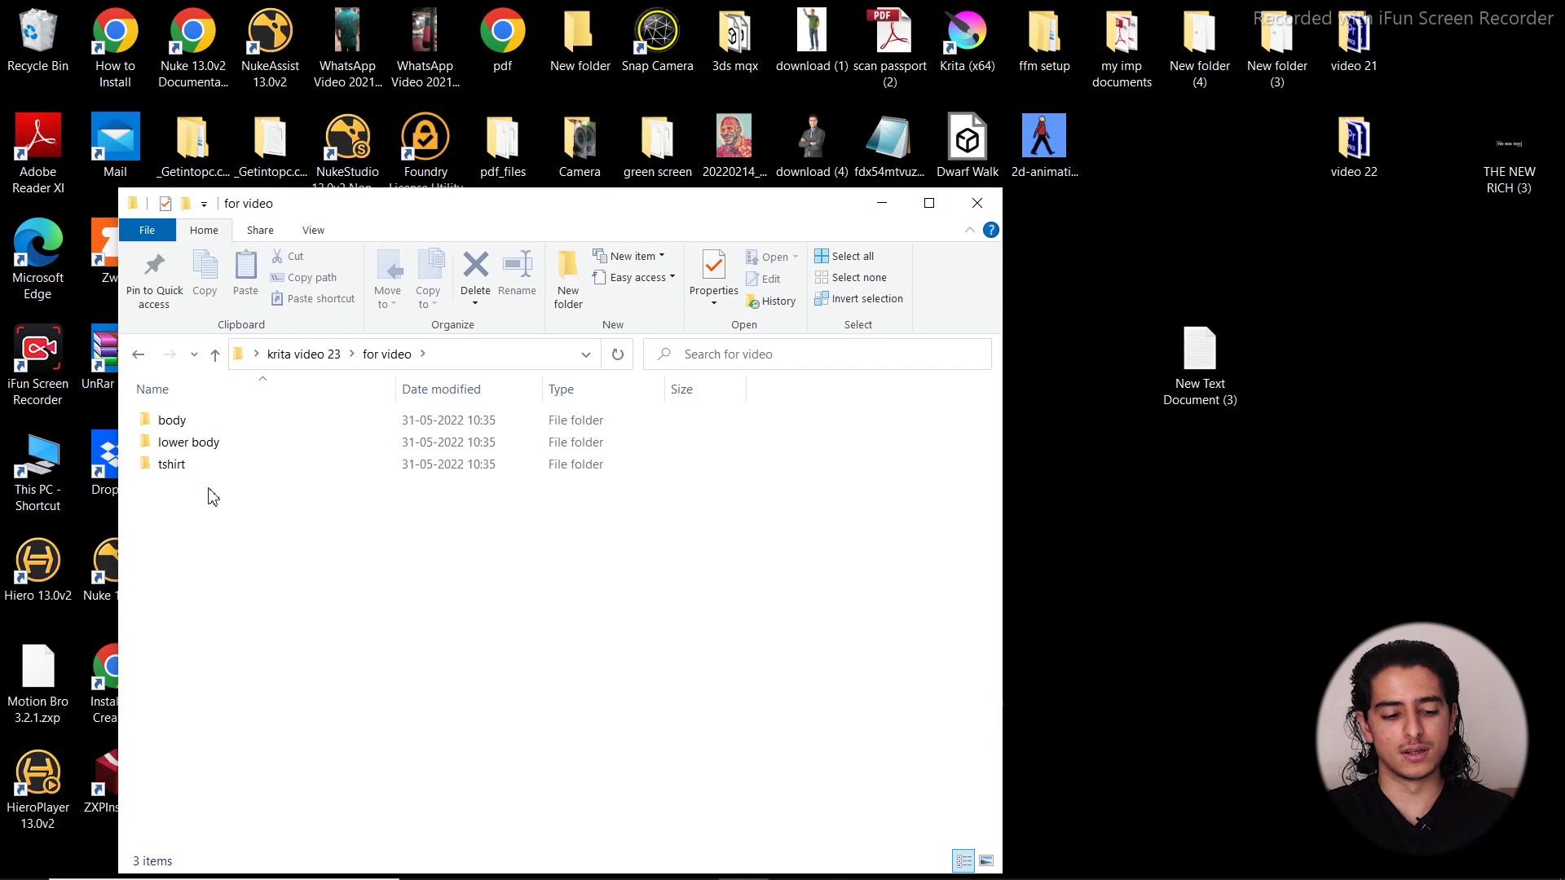
Create a new folder named eyes
{"action": "right_click", "coordinate": [209, 498]}
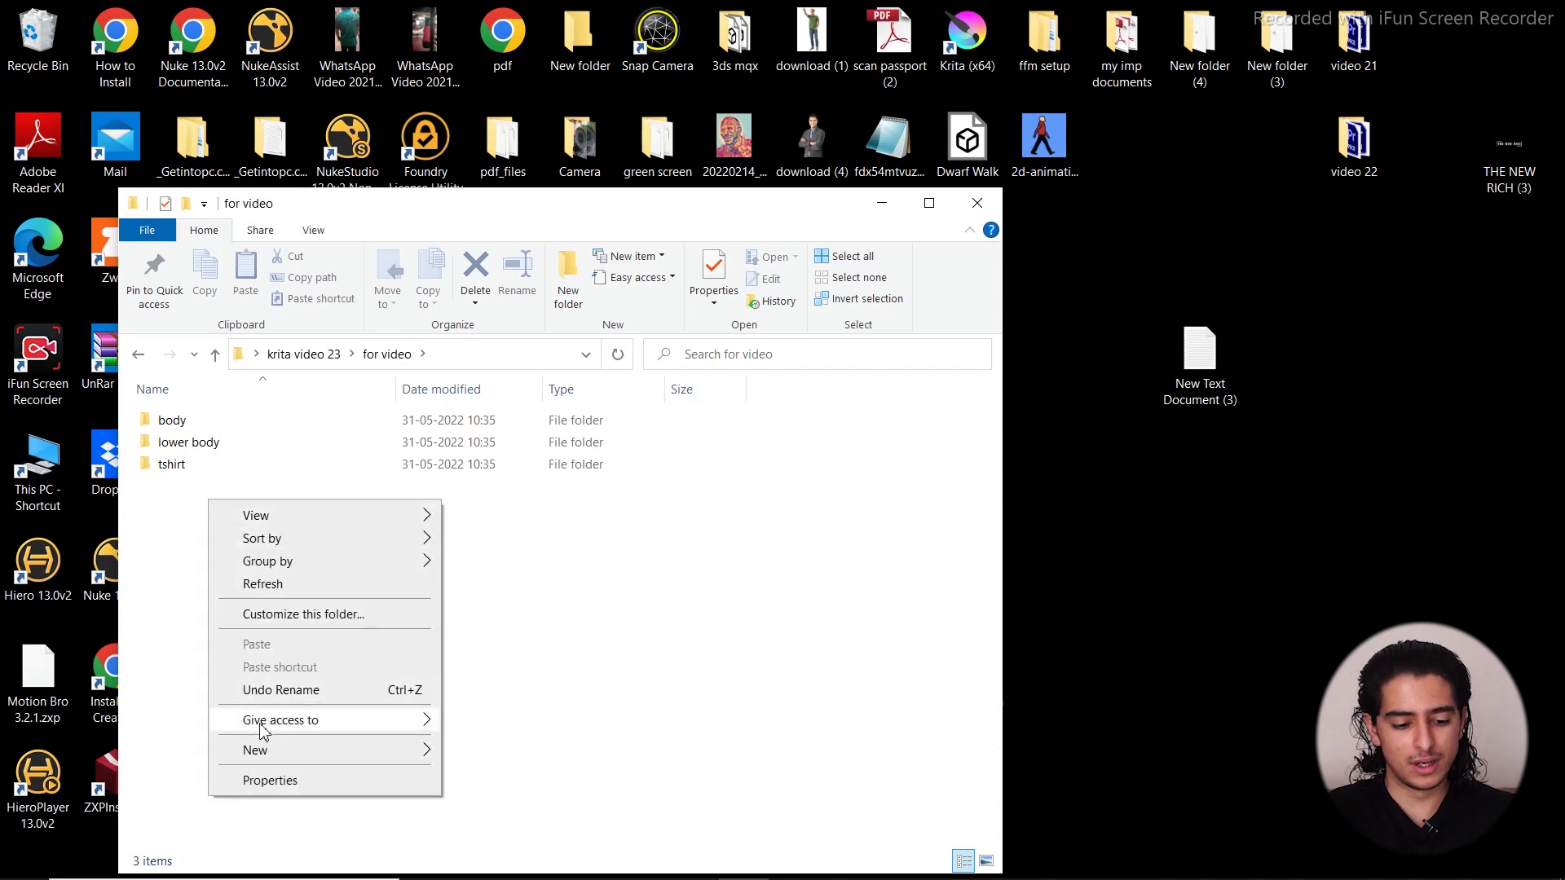
{"action": "mouse_move", "coordinate": [310, 755]}
{"action": "left_click", "coordinate": [534, 513]}
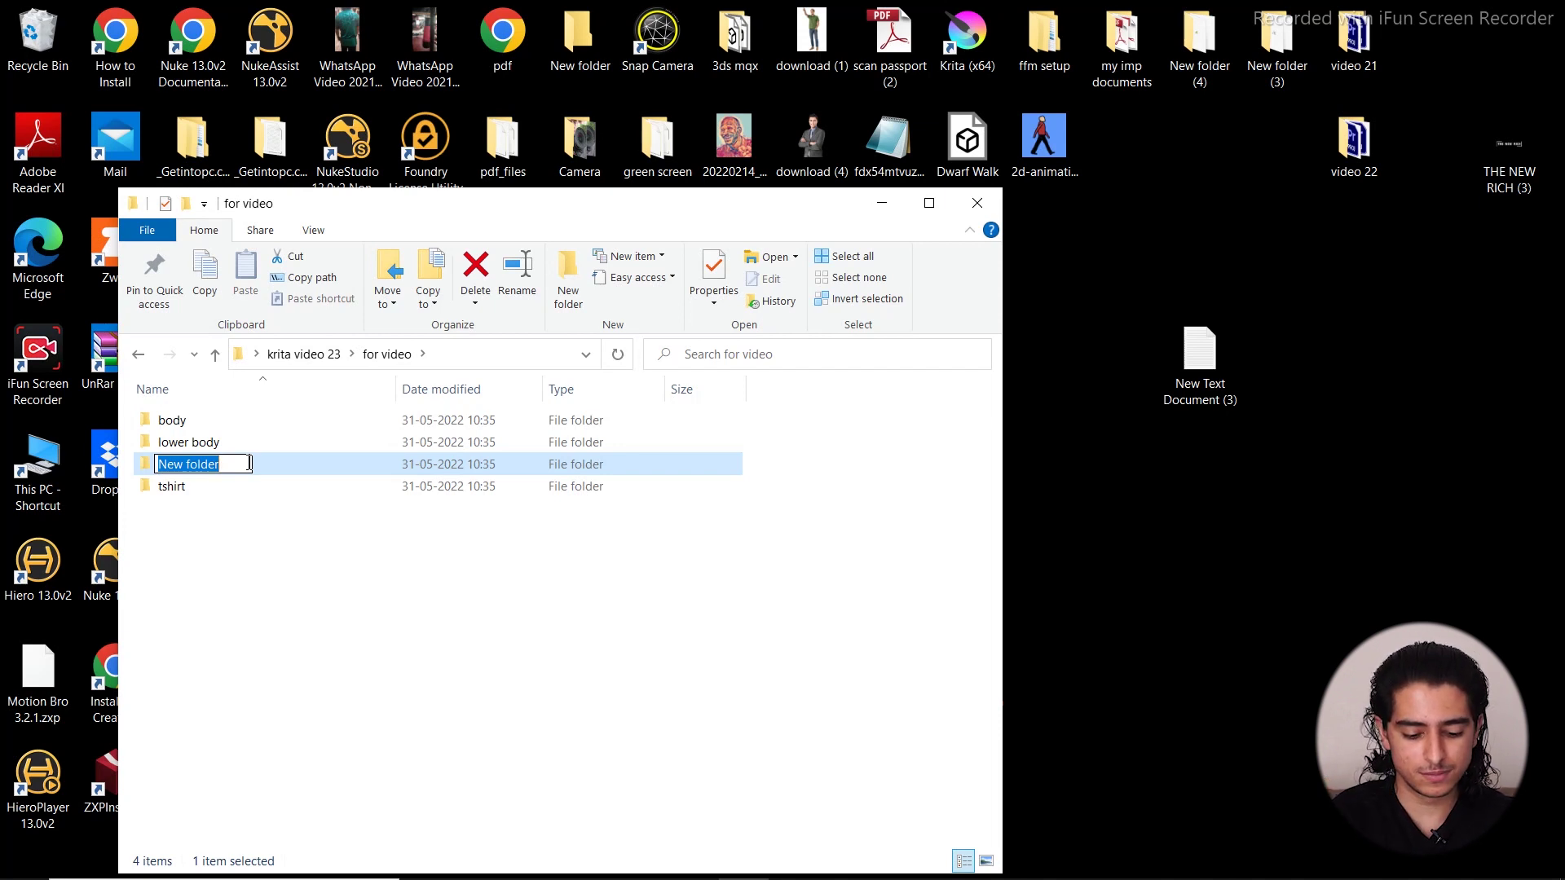
{"action": "type", "text": "prop"}
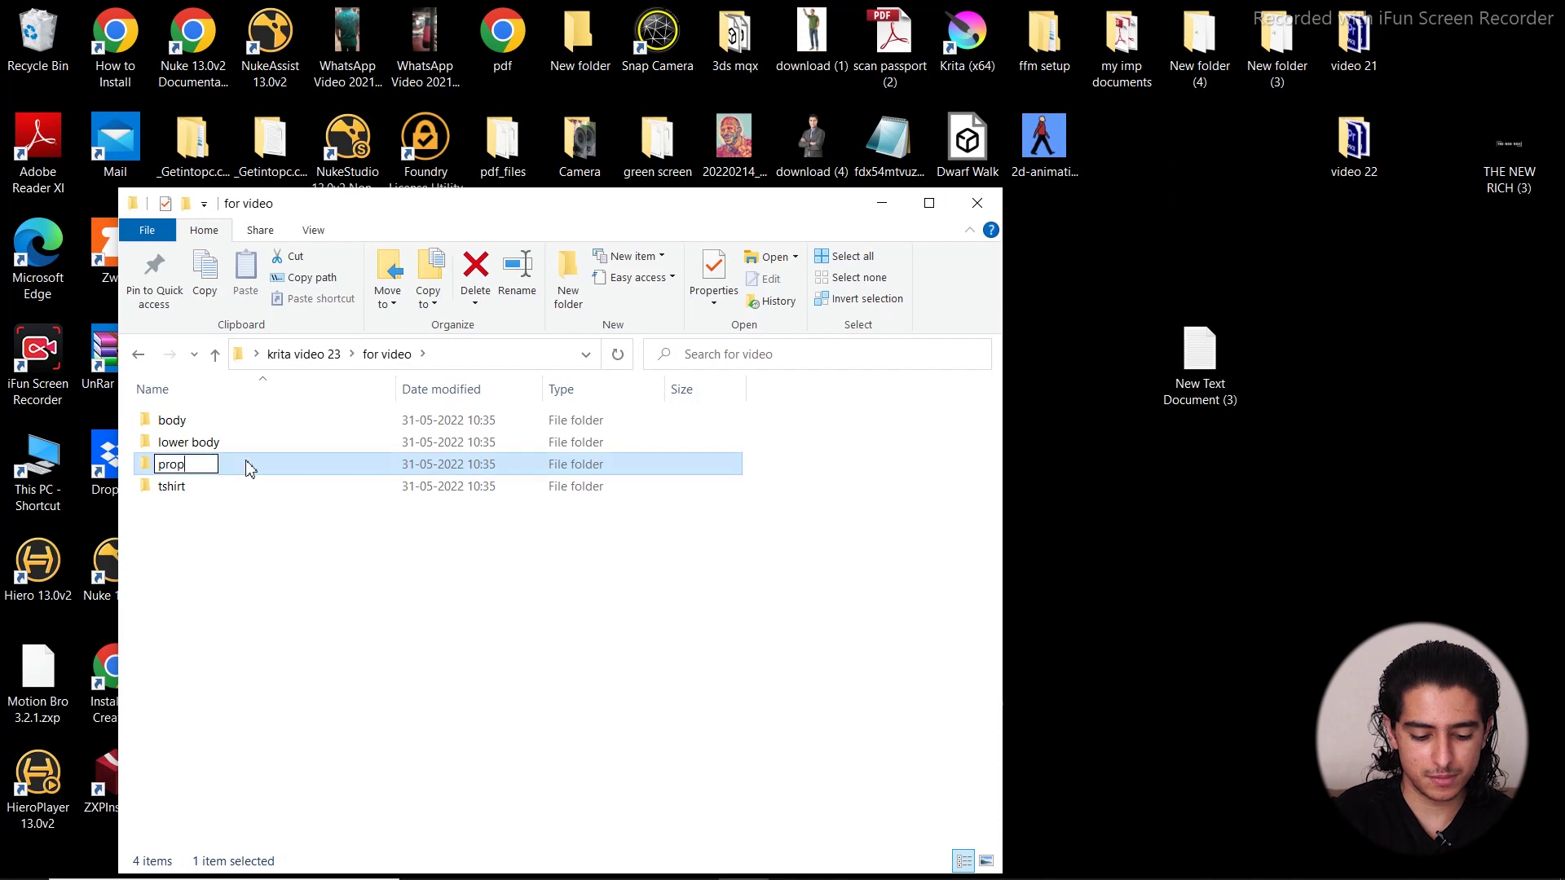
{"action": "key", "text": "BackSpace"}
{"action": "key", "text": "BackSpace"}
{"action": "key", "text": "BackSpace"}
{"action": "key", "text": "BackSpace"}
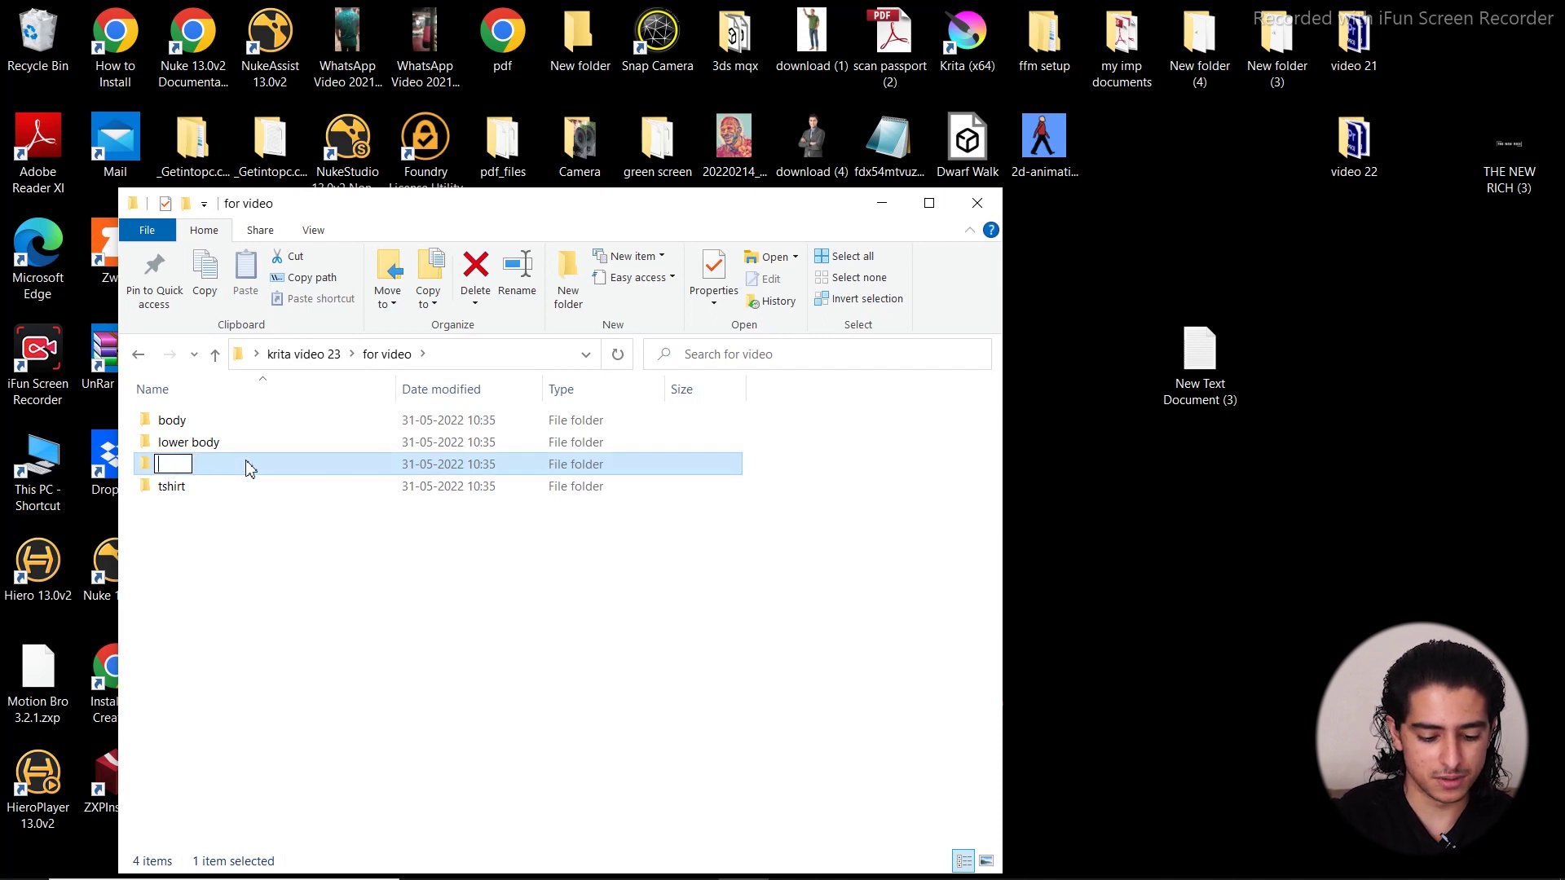
{"action": "type", "text": "eyes"}
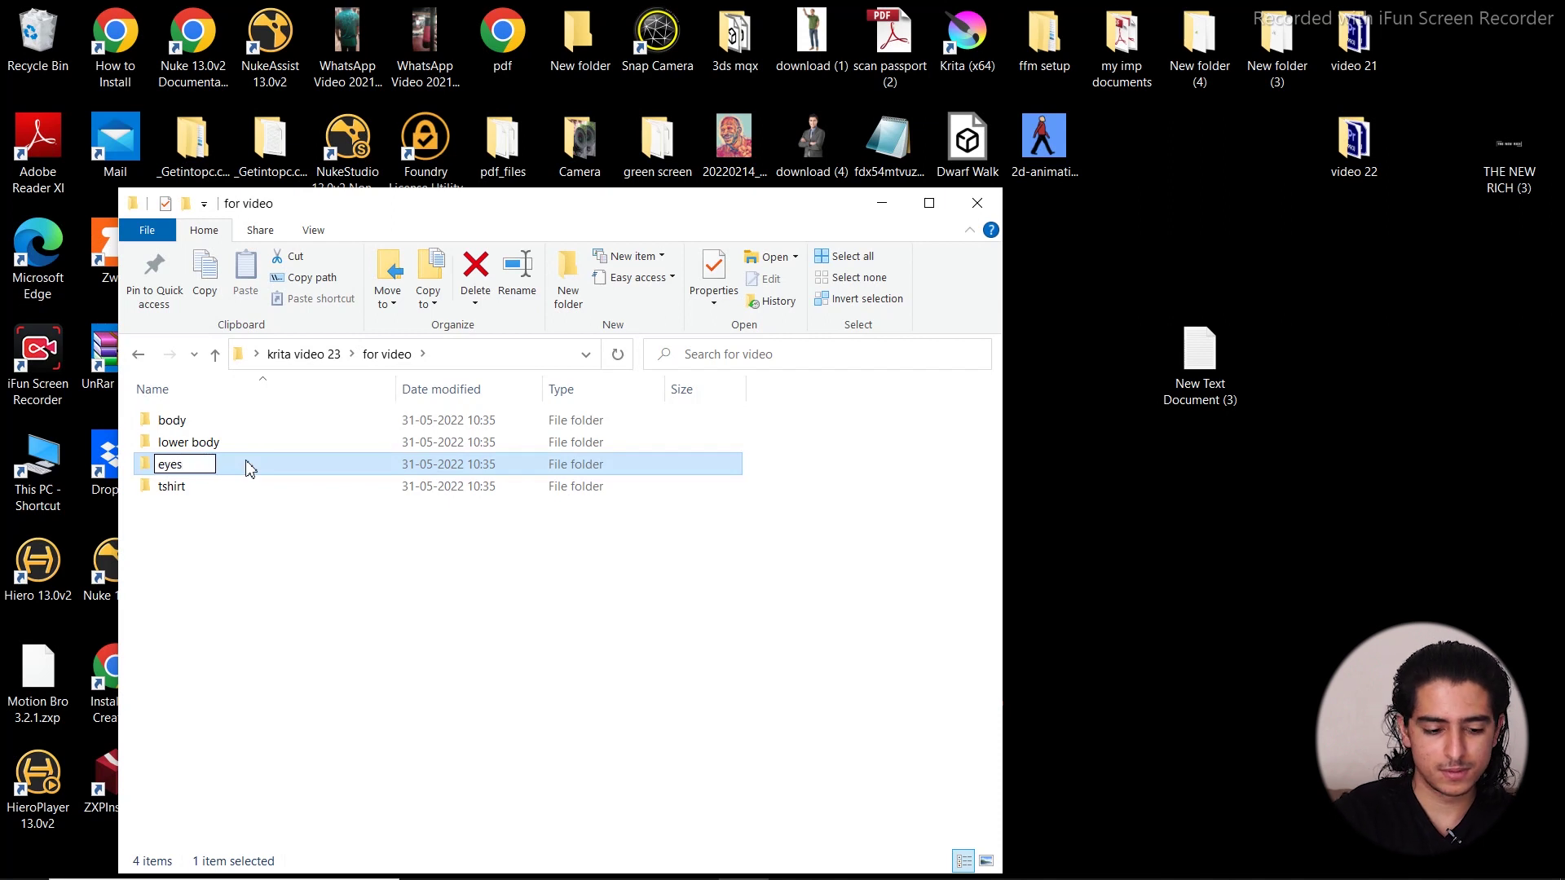
{"action": "key", "text": "Return"}
Create a mouth props folder and minimise the File Explorer window
{"action": "right_click", "coordinate": [210, 525]}
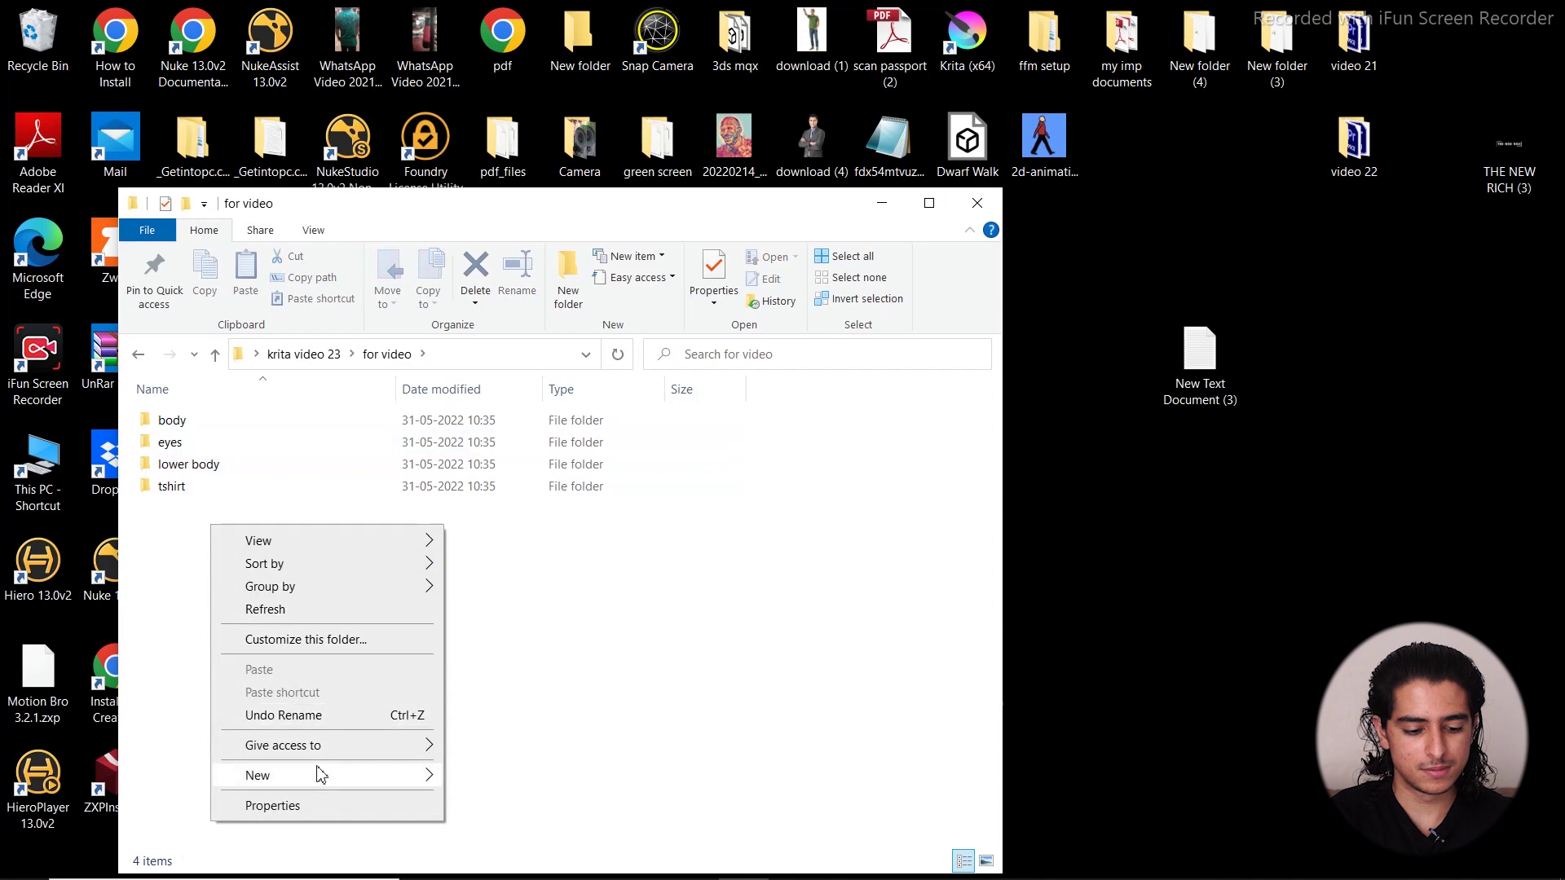
{"action": "mouse_move", "coordinate": [321, 775]}
{"action": "left_click", "coordinate": [530, 537]}
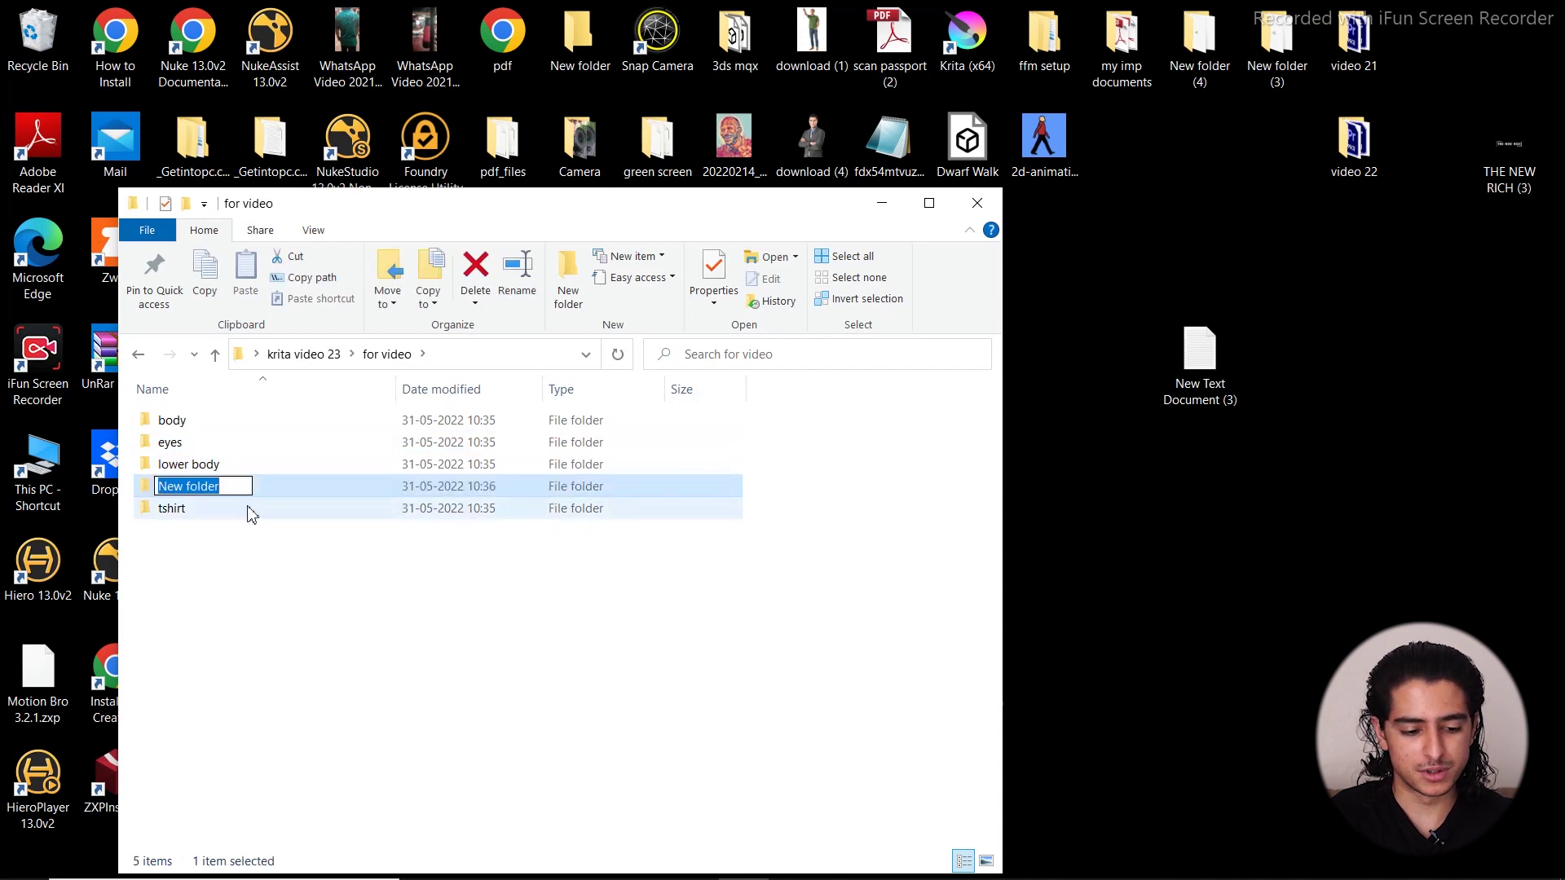
{"action": "type", "text": "mouth "}
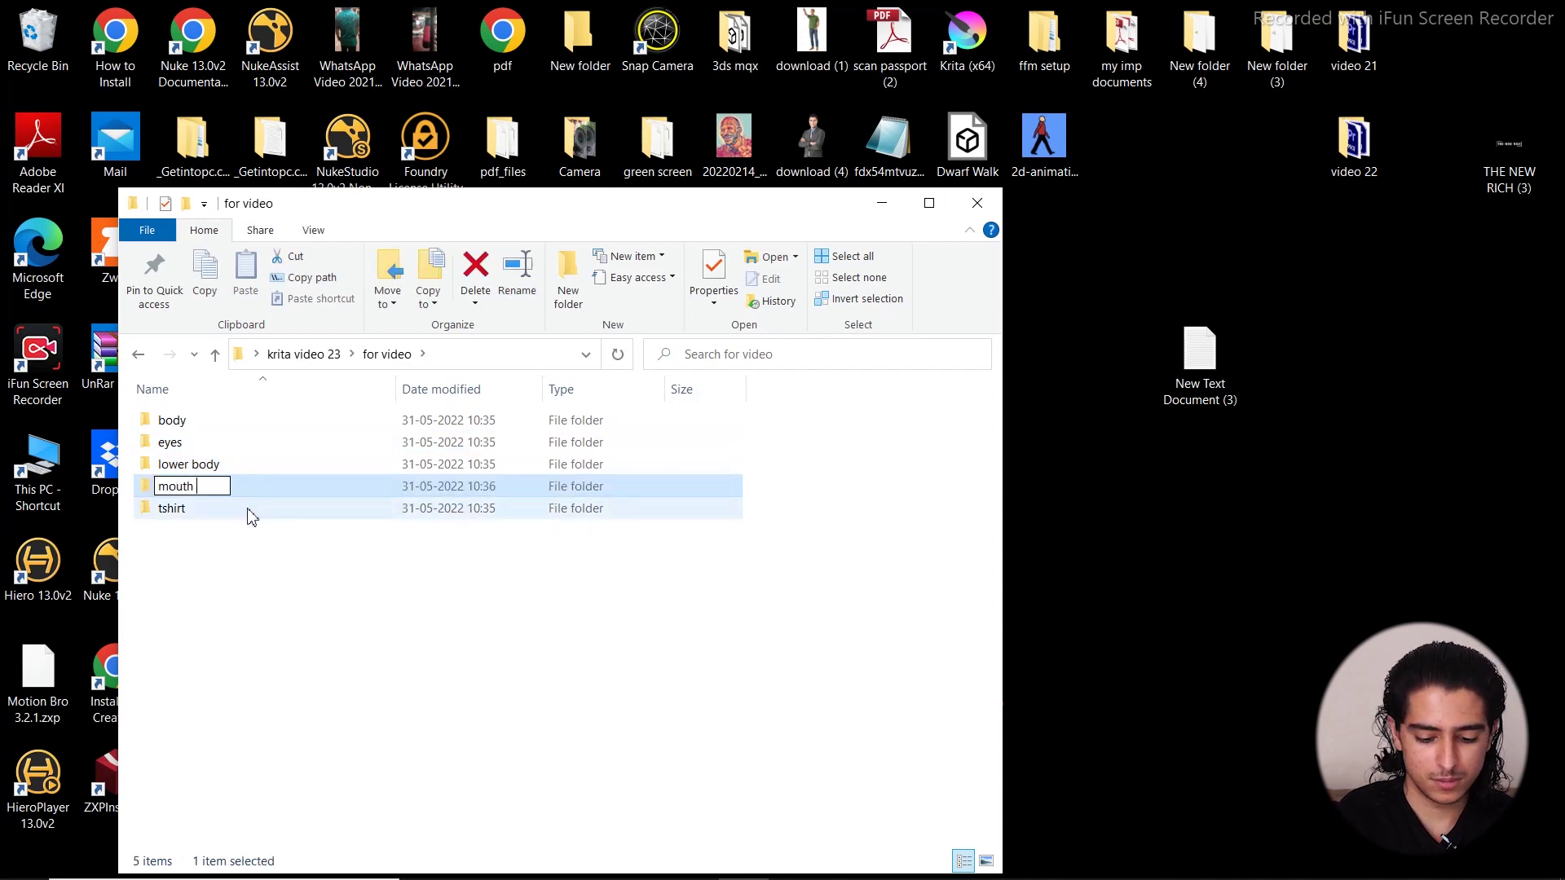
{"action": "type", "text": "props"}
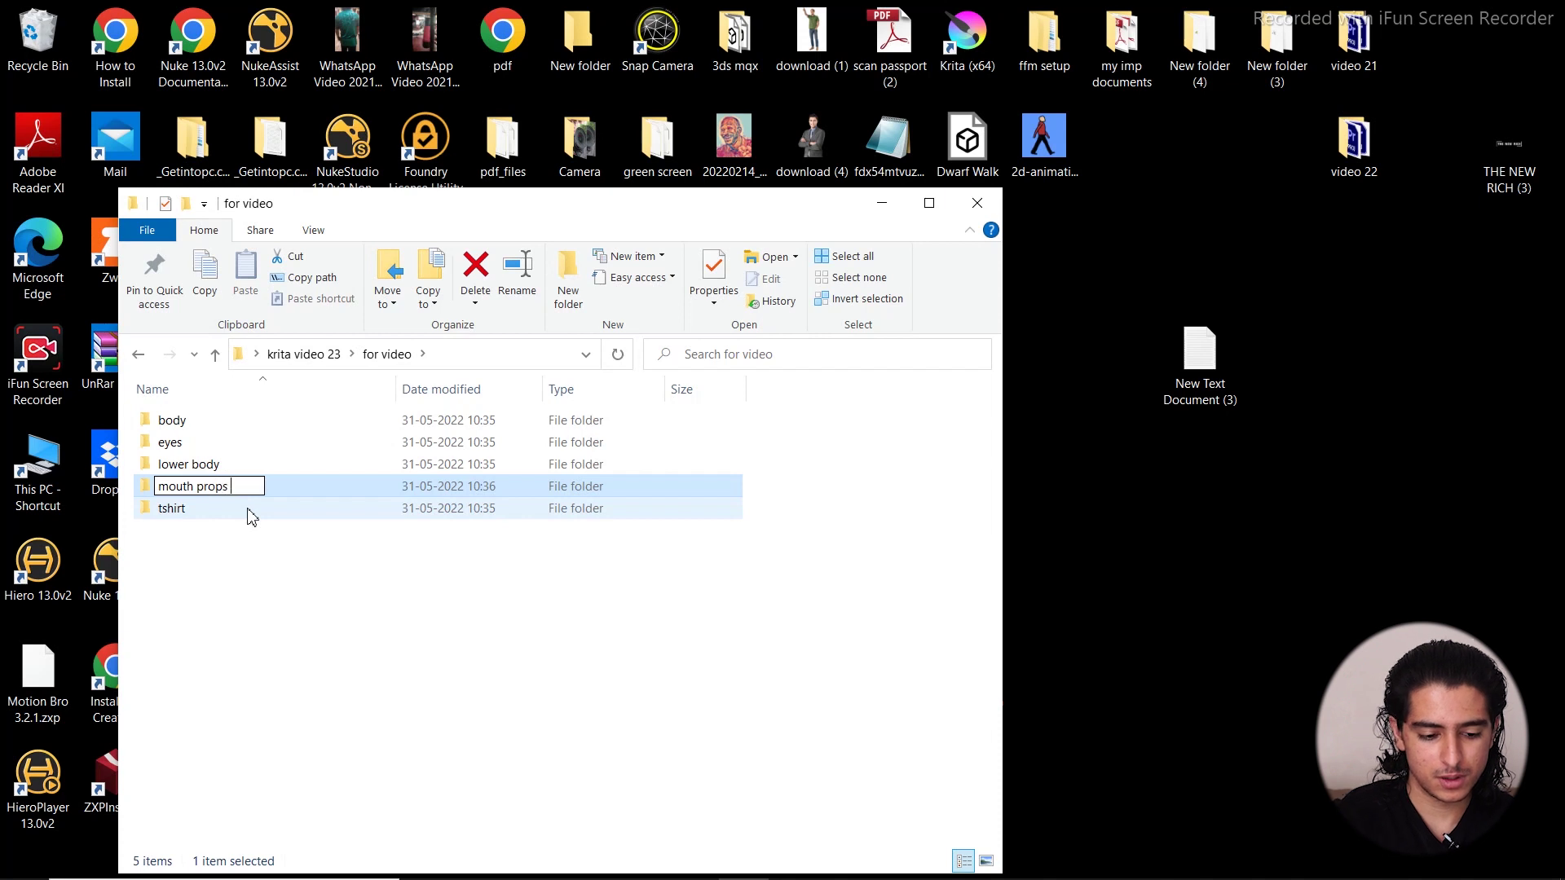
{"action": "key", "text": "Return"}
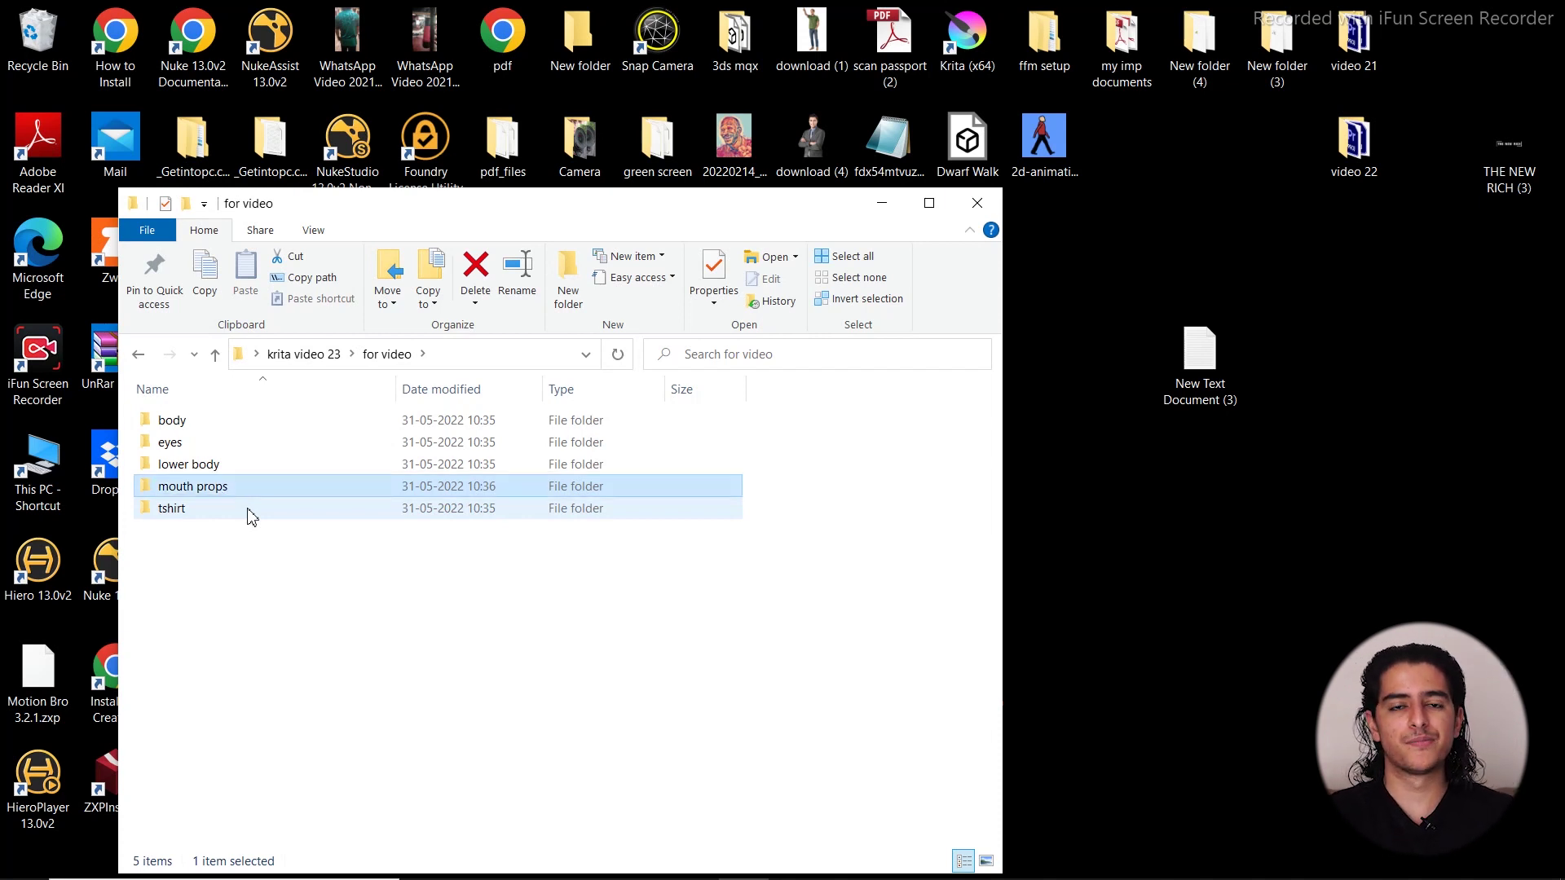
{"action": "left_click", "coordinate": [882, 203]}
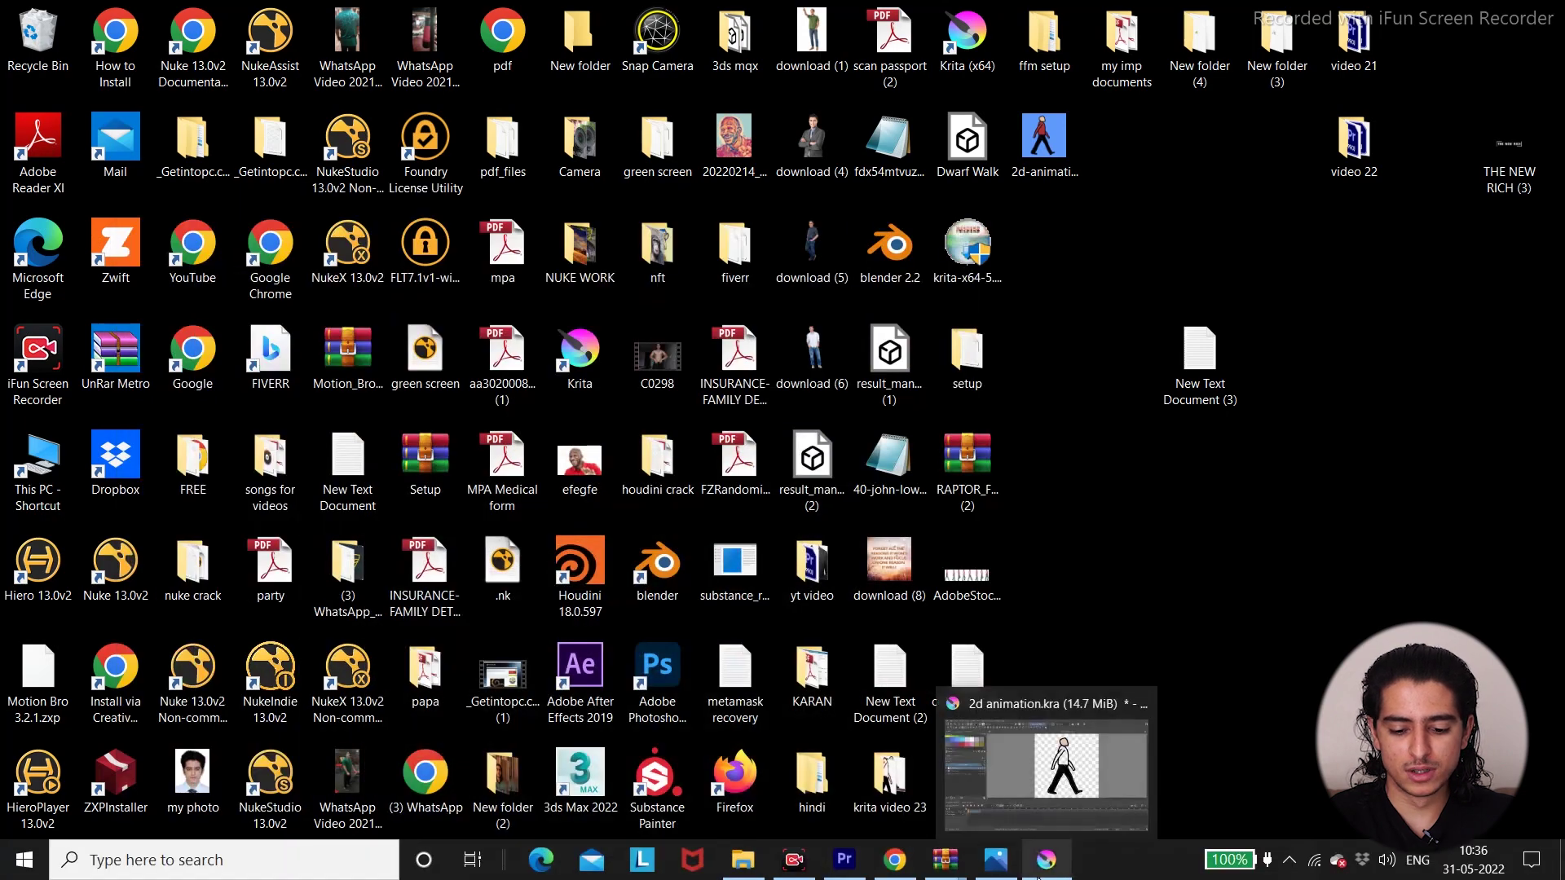
Return to Krita's 2d animation window and step through the walk-cycle poses back to frame 0
{"action": "left_click", "coordinate": [1046, 860]}
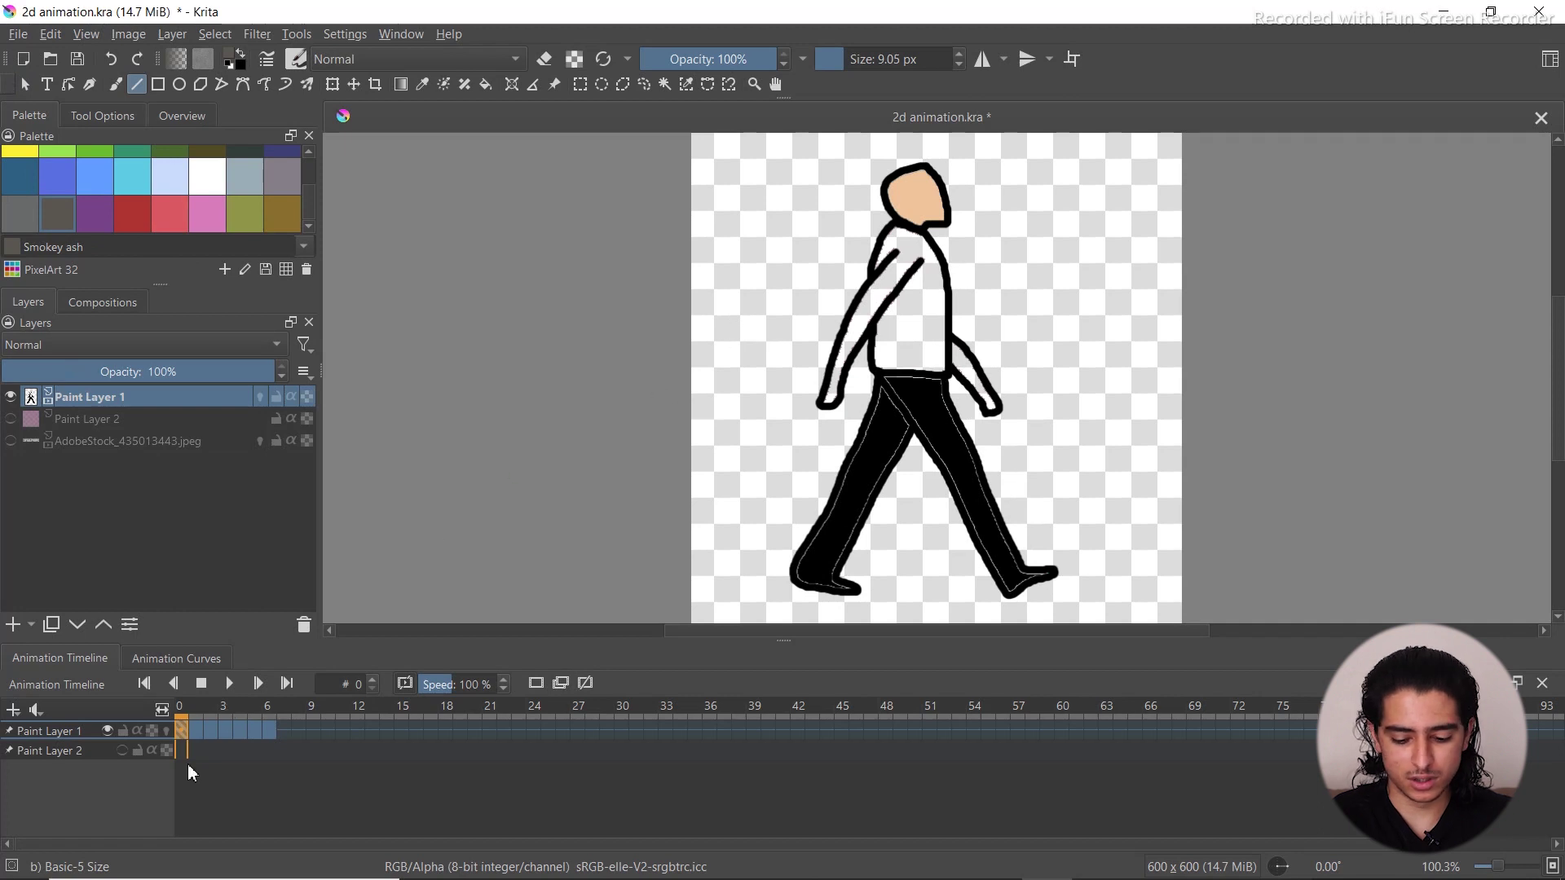
{"action": "key", "text": "Right"}
{"action": "key", "text": "Right"}
{"action": "key", "text": "Right"}
{"action": "key", "text": "Right"}
{"action": "key", "text": "Right"}
{"action": "key", "text": "Right"}
{"action": "key", "text": "Left"}
{"action": "key", "text": "Left"}
{"action": "key", "text": "Left"}
{"action": "key", "text": "Left"}
{"action": "key", "text": "Left"}
{"action": "key", "text": "Left"}
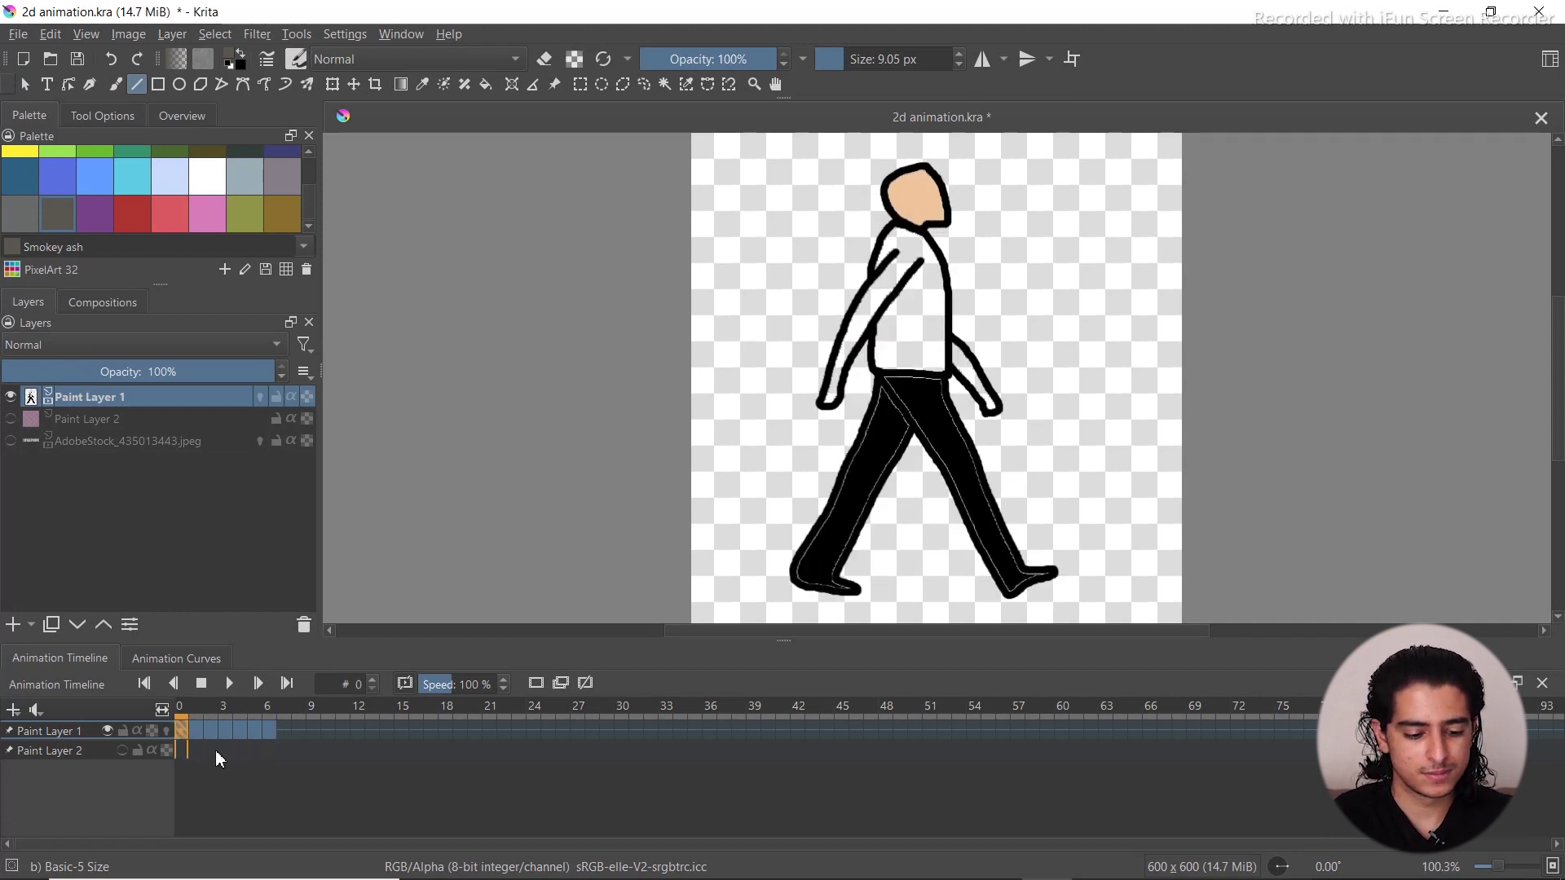
{"action": "left_click", "coordinate": [18, 33]}
In Render Animation, set the last frame to 6 and the frame rate to 9 FPS
{"action": "mouse_move", "coordinate": [73, 99]}
{"action": "left_click", "coordinate": [18, 34]}
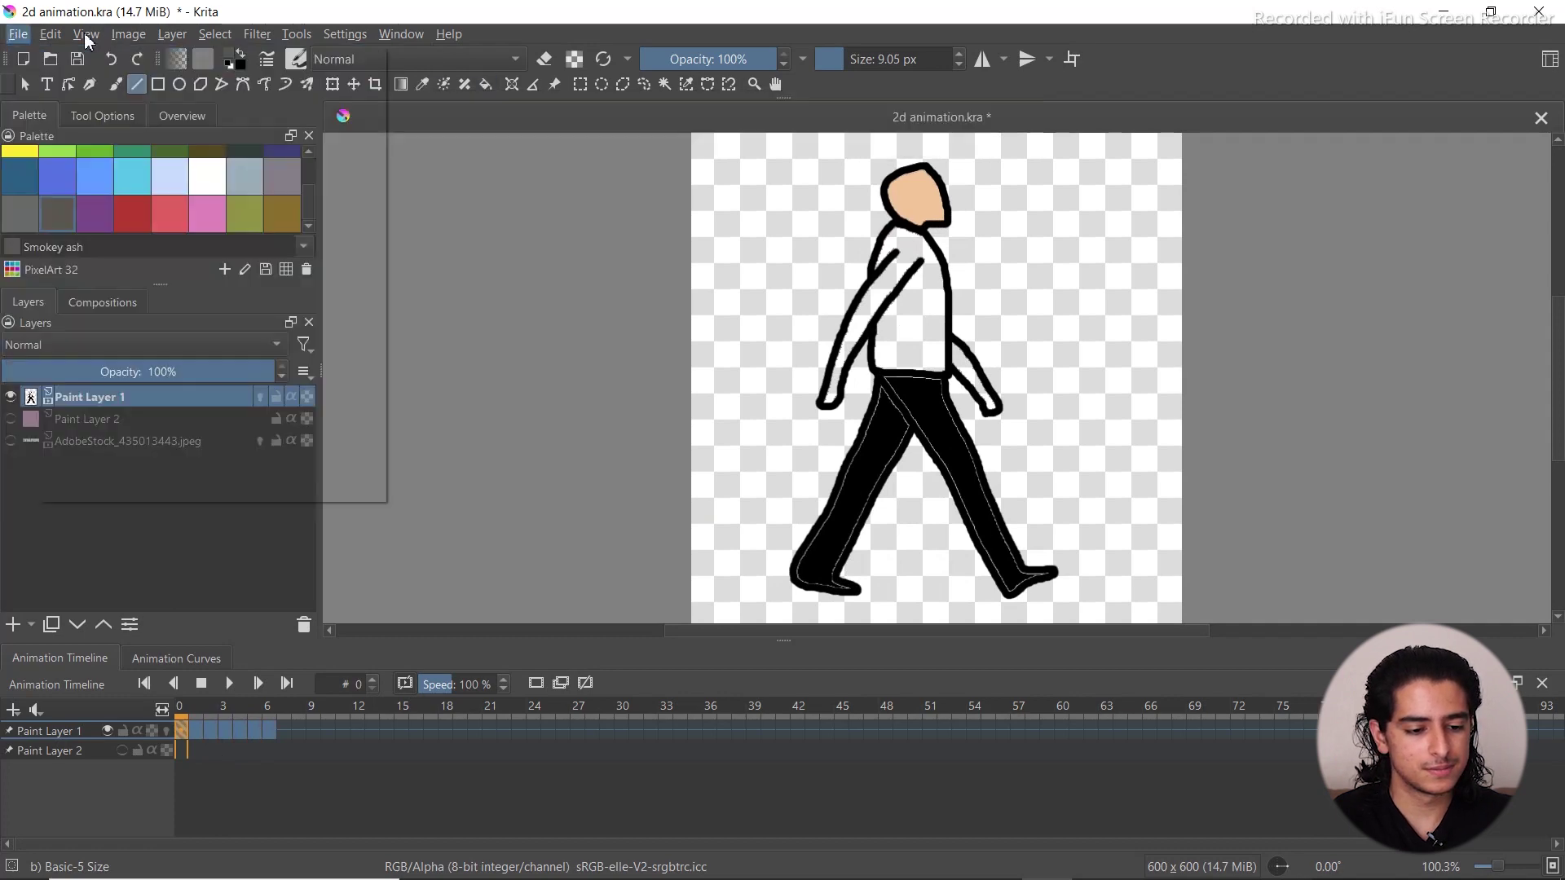
{"action": "left_click", "coordinate": [51, 34]}
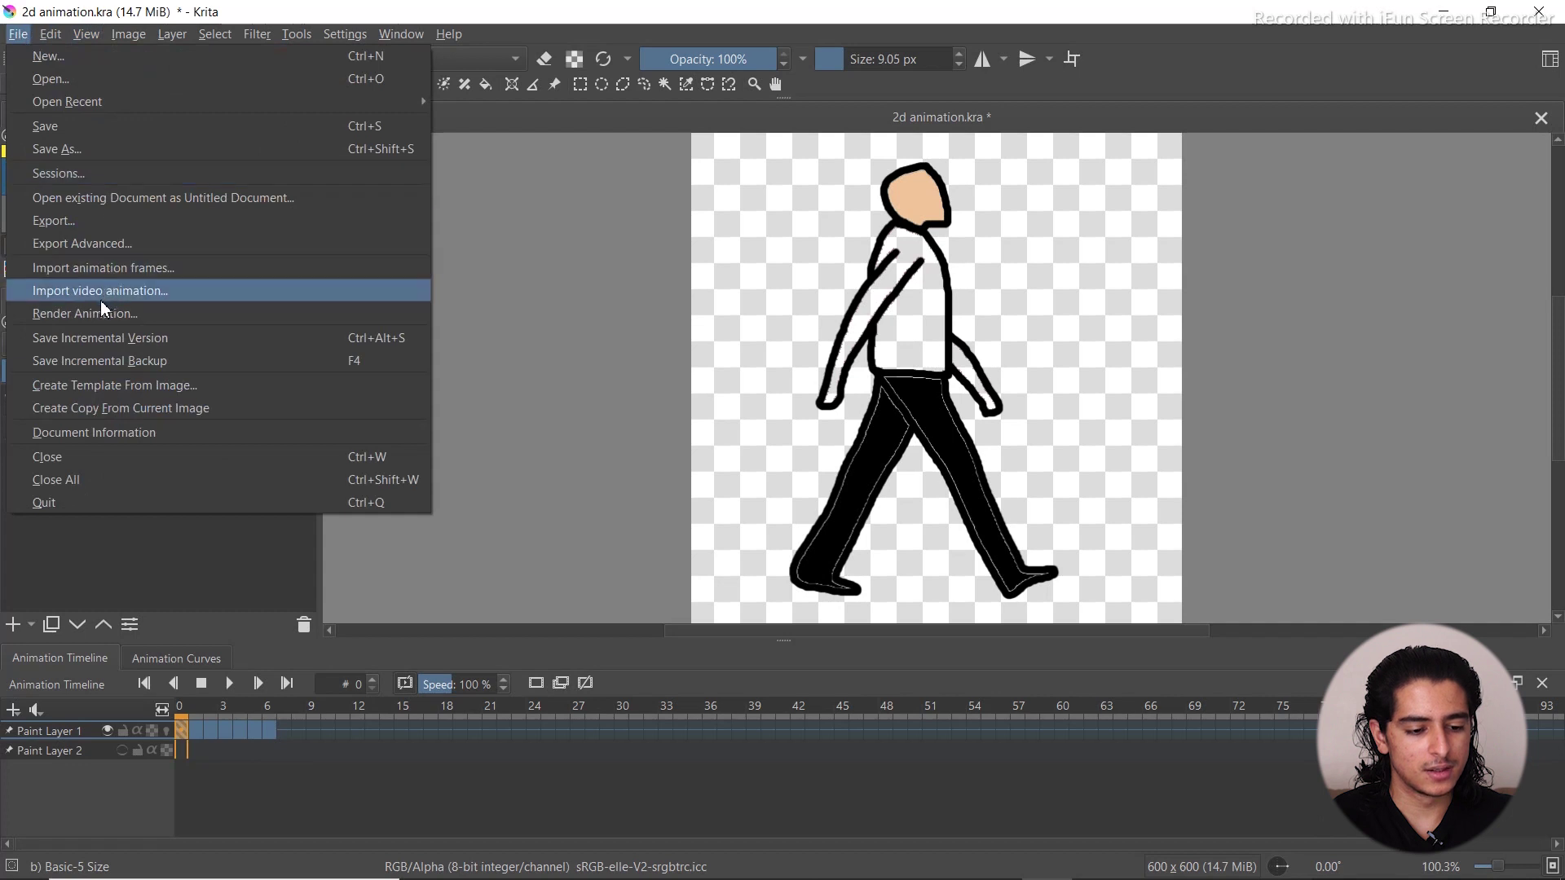
{"action": "left_click", "coordinate": [107, 312]}
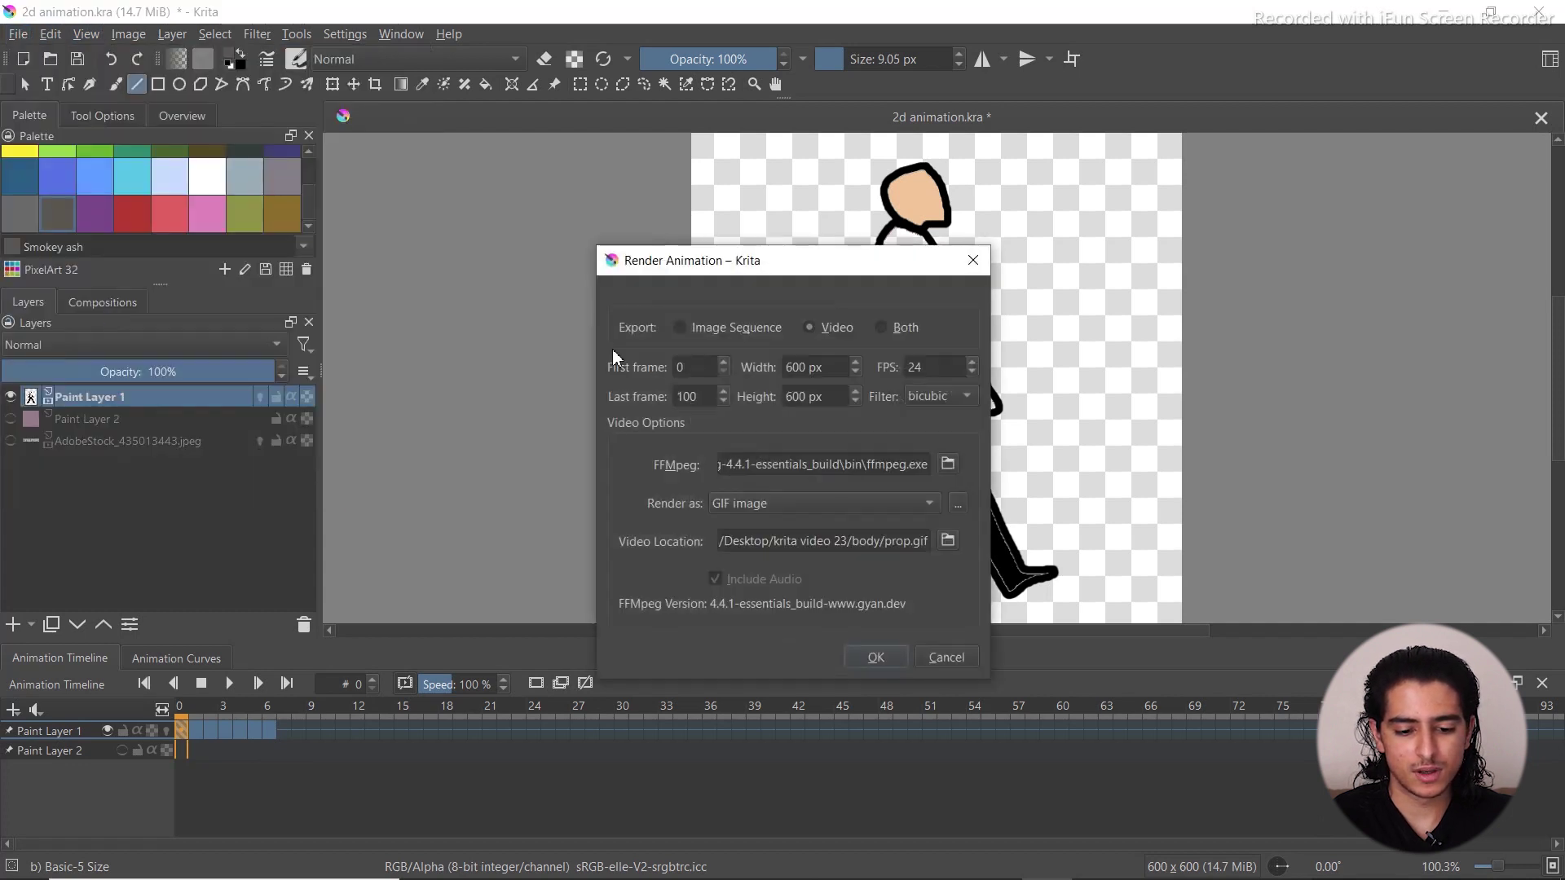
{"action": "left_click", "coordinate": [708, 397]}
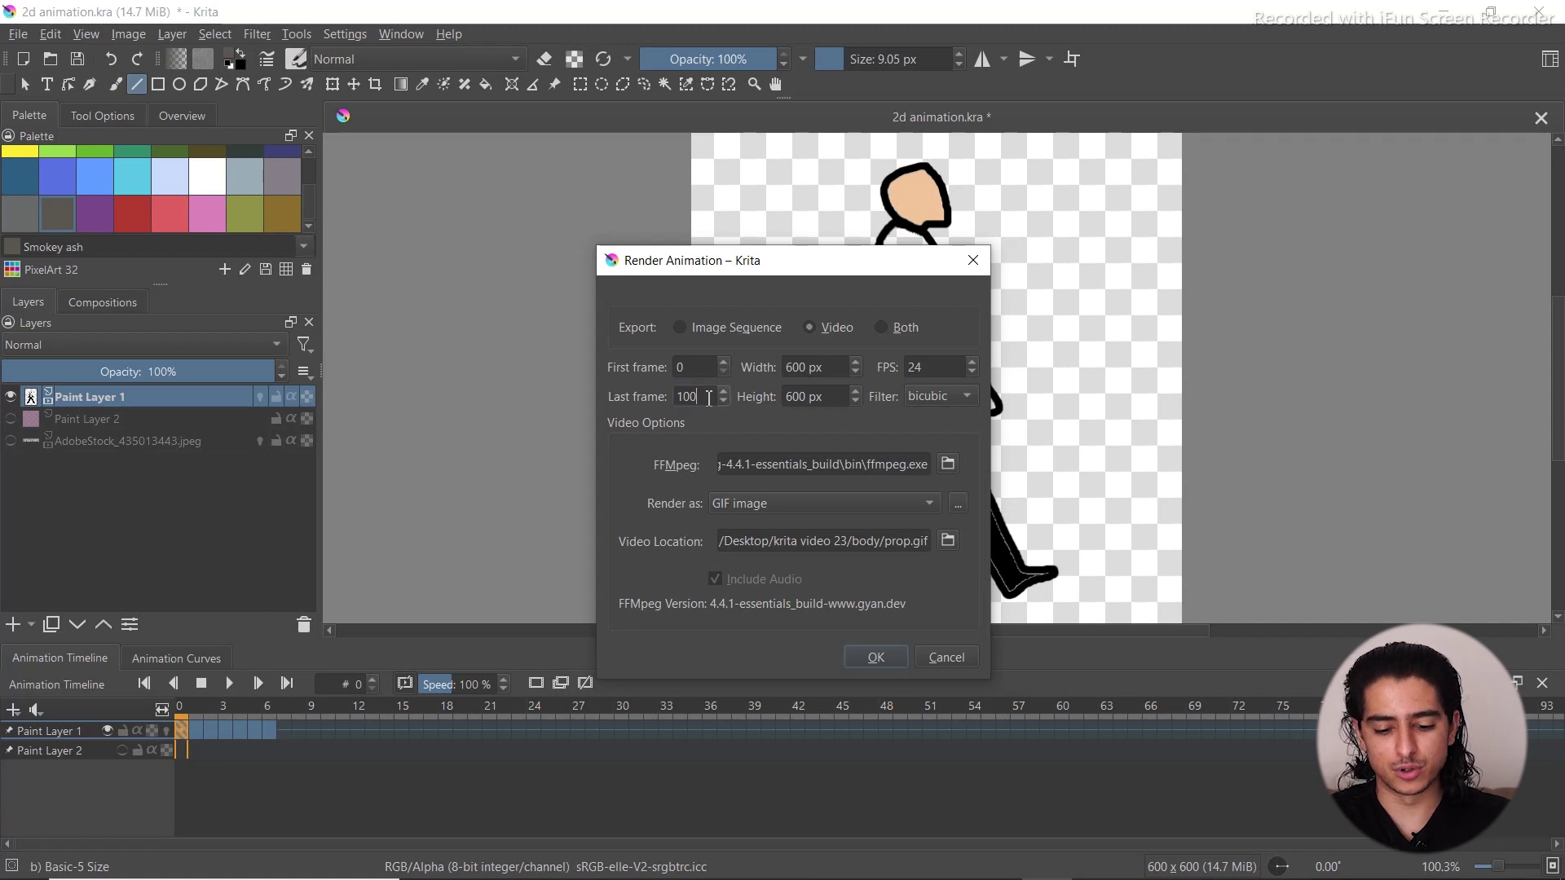
{"action": "key", "text": "BackSpace"}
{"action": "key", "text": "BackSpace"}
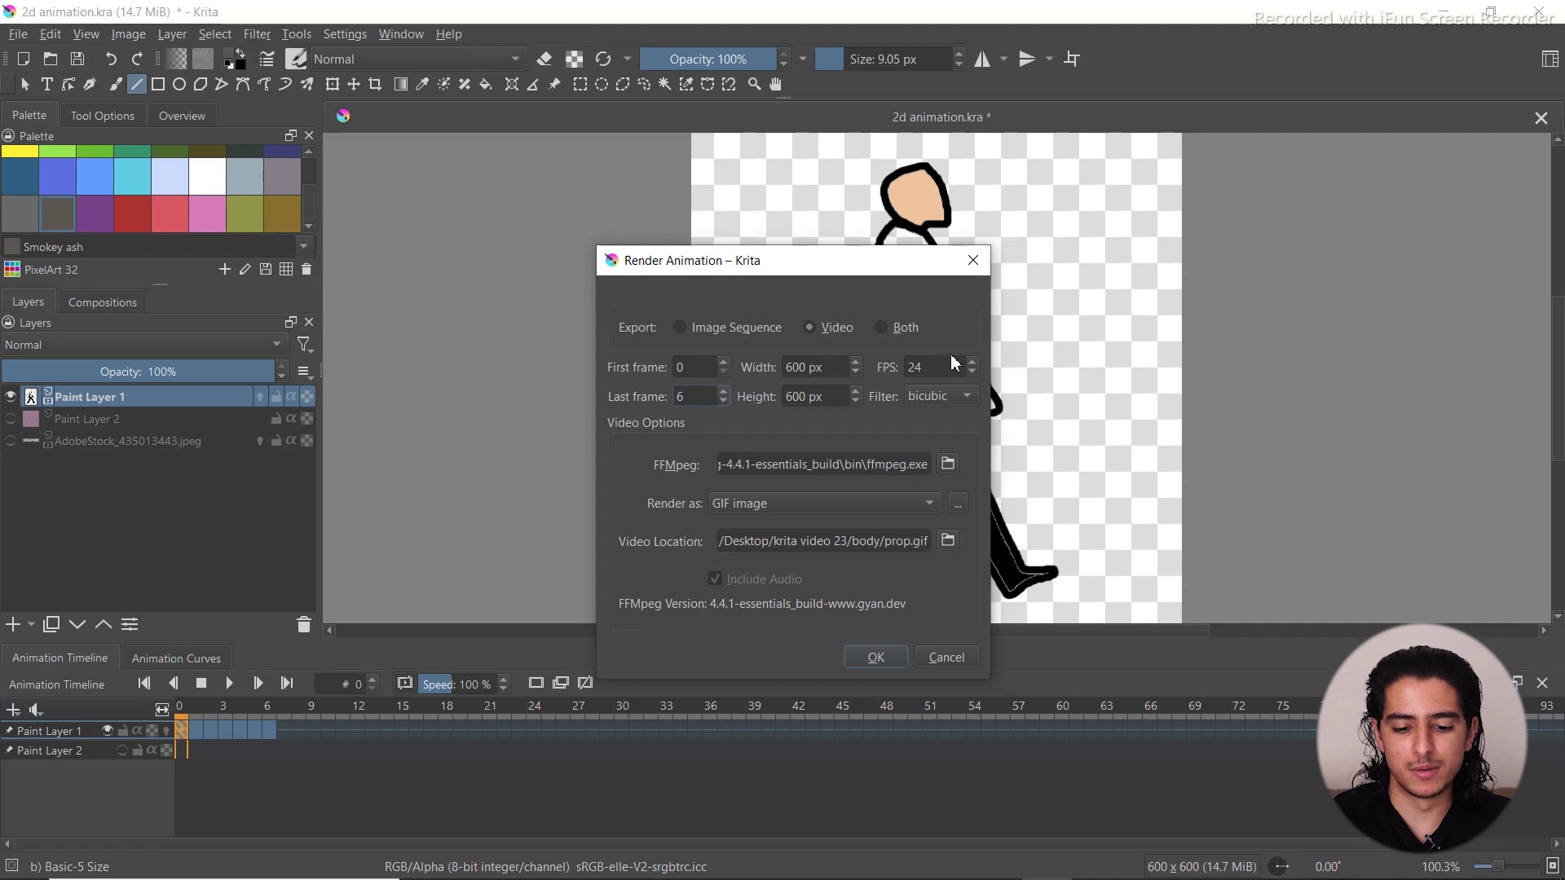
{"action": "scroll", "coordinate": [970, 373], "scroll_direction": "down", "scroll_amount": 6}
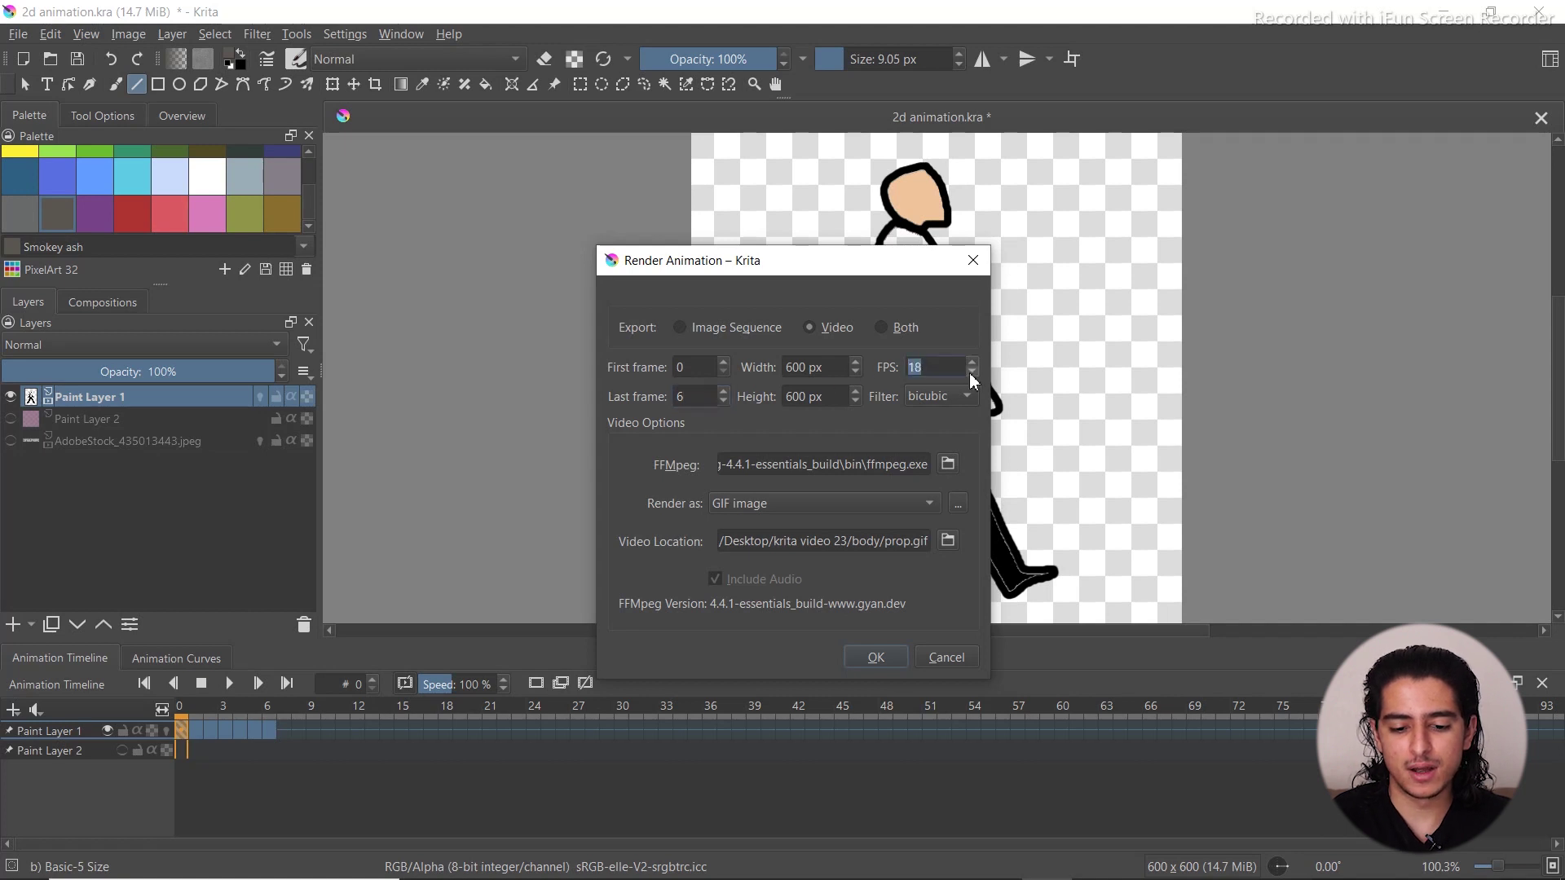
{"action": "scroll", "coordinate": [970, 373], "scroll_direction": "down", "scroll_amount": 3}
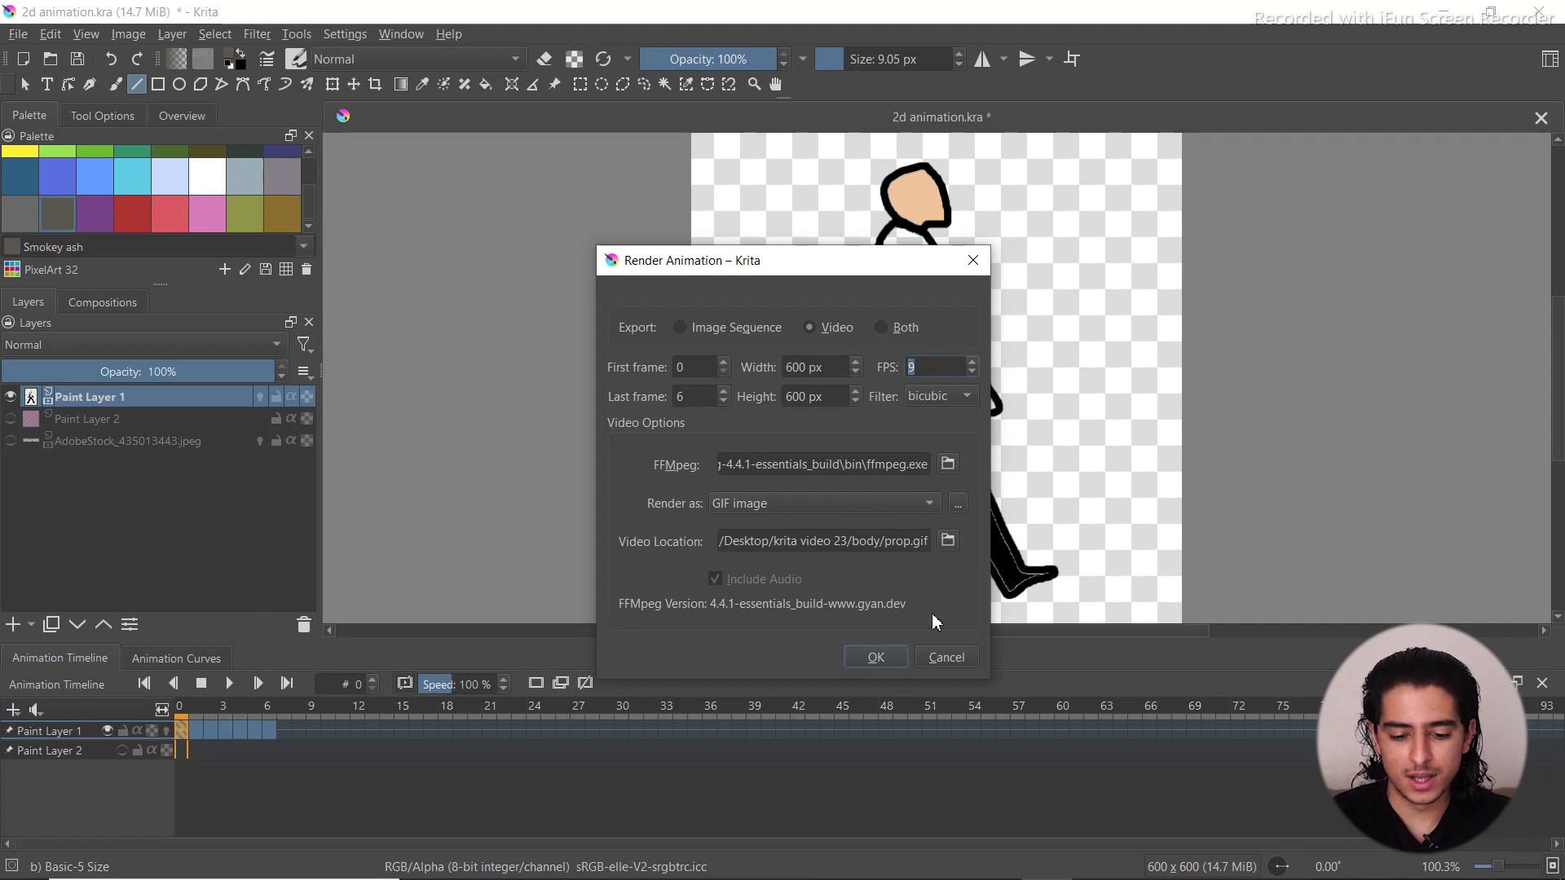
Set the output to prop.gif in krita video 23/for video/body and render it
{"action": "left_click", "coordinate": [947, 540]}
{"action": "scroll", "coordinate": [757, 561], "scroll_direction": "up", "scroll_amount": 5}
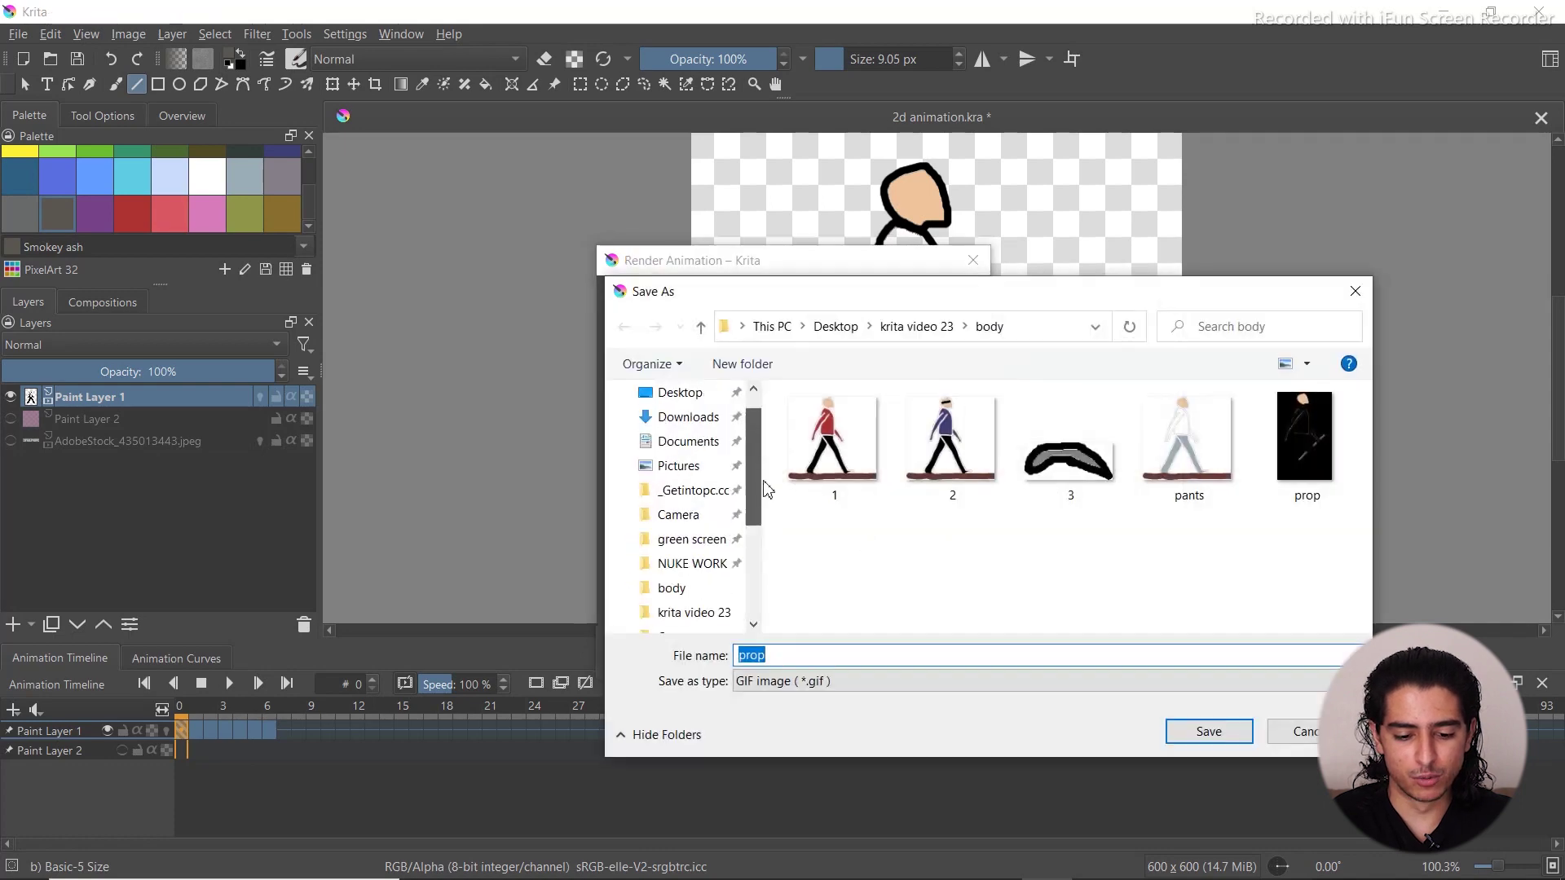
{"action": "left_click", "coordinate": [697, 436]}
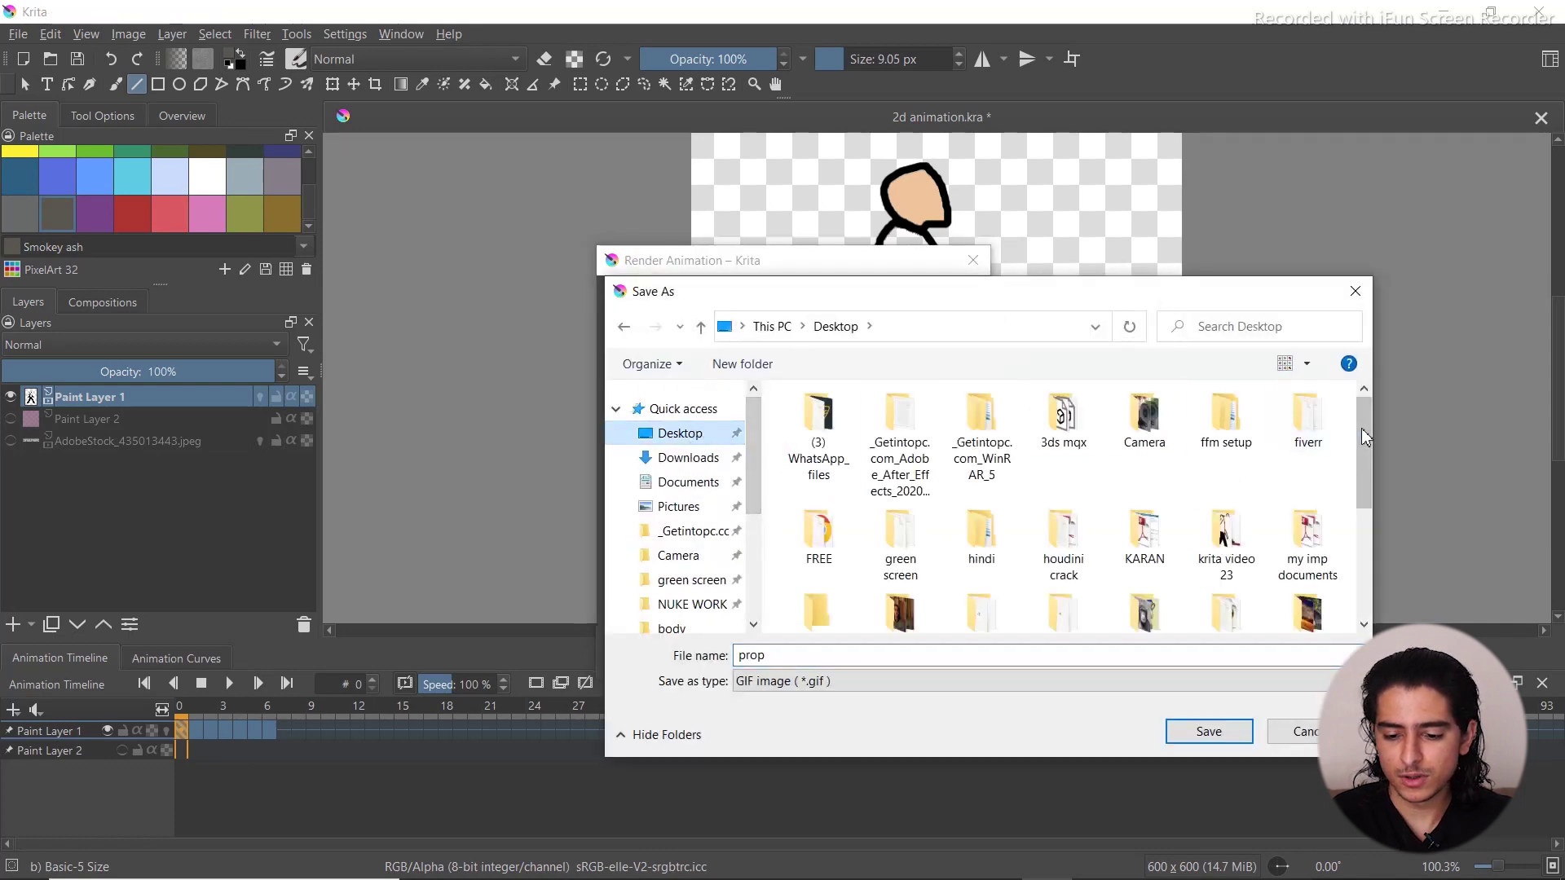
{"action": "mouse_move", "coordinate": [1361, 428]}
{"action": "left_mouse_down"}
{"action": "mouse_move", "coordinate": [1364, 487]}
{"action": "mouse_move", "coordinate": [1369, 448]}
{"action": "left_mouse_up"}
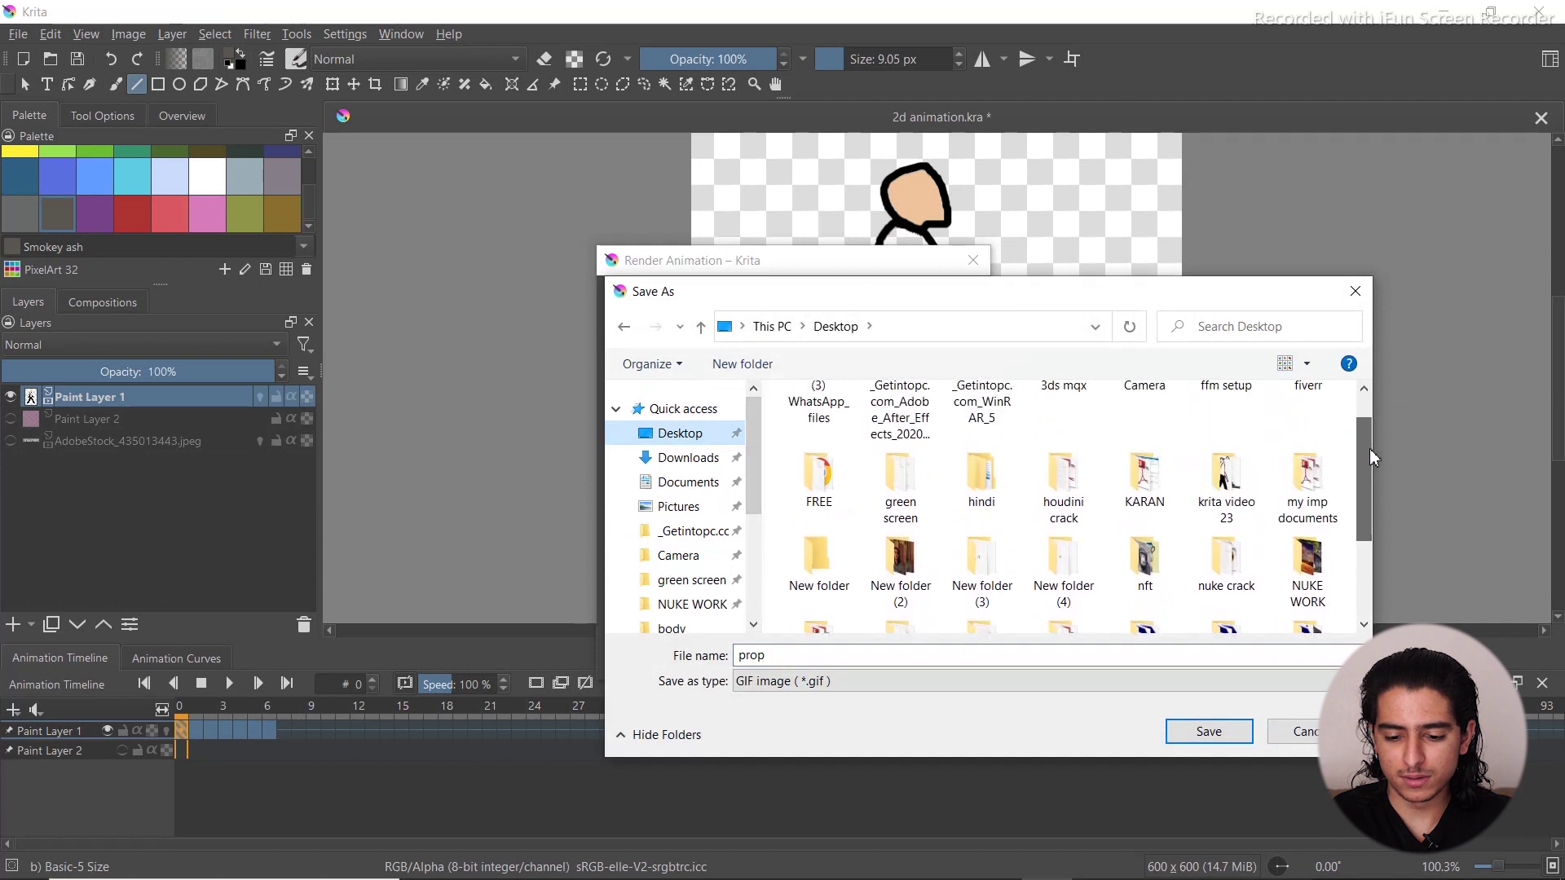
{"action": "left_click", "coordinate": [1233, 494]}
{"action": "double_click", "coordinate": [1234, 494]}
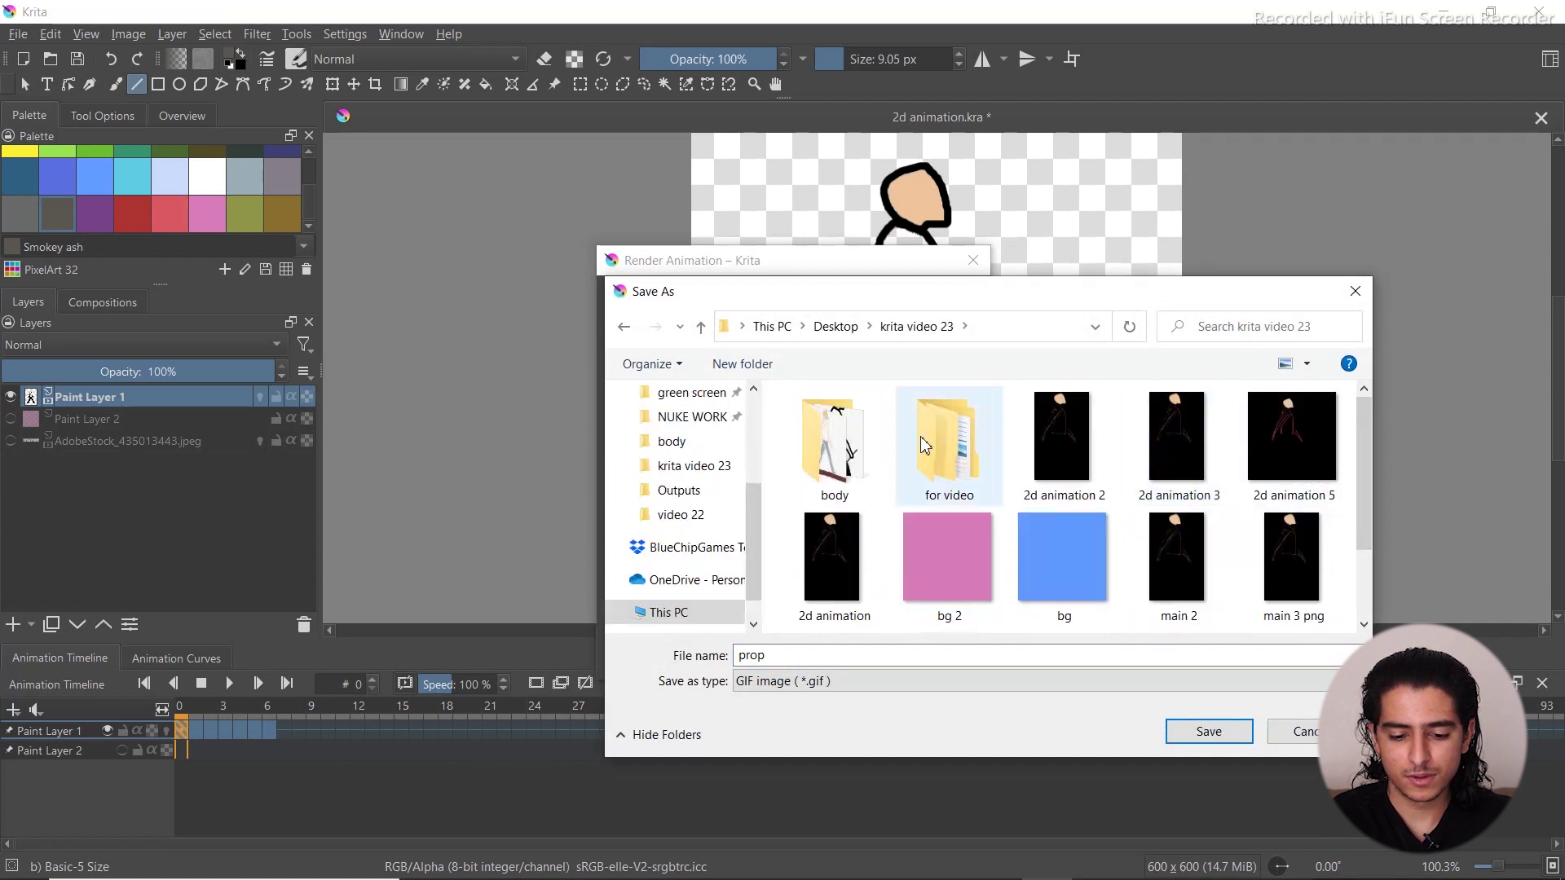
{"action": "double_click", "coordinate": [928, 444]}
{"action": "double_click", "coordinate": [846, 425]}
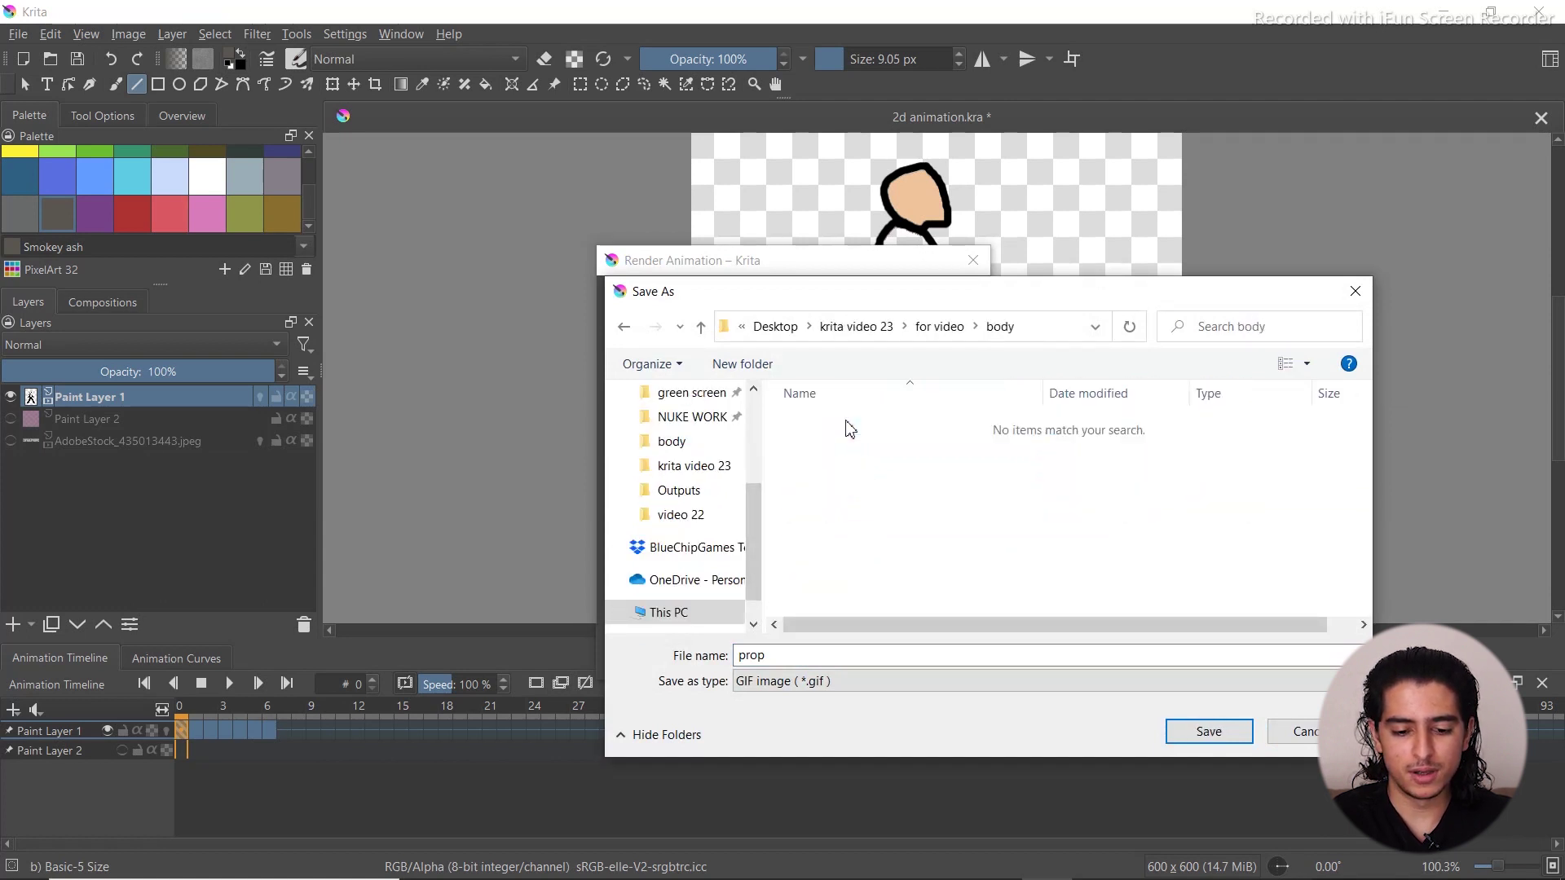
{"action": "left_click", "coordinate": [1195, 727]}
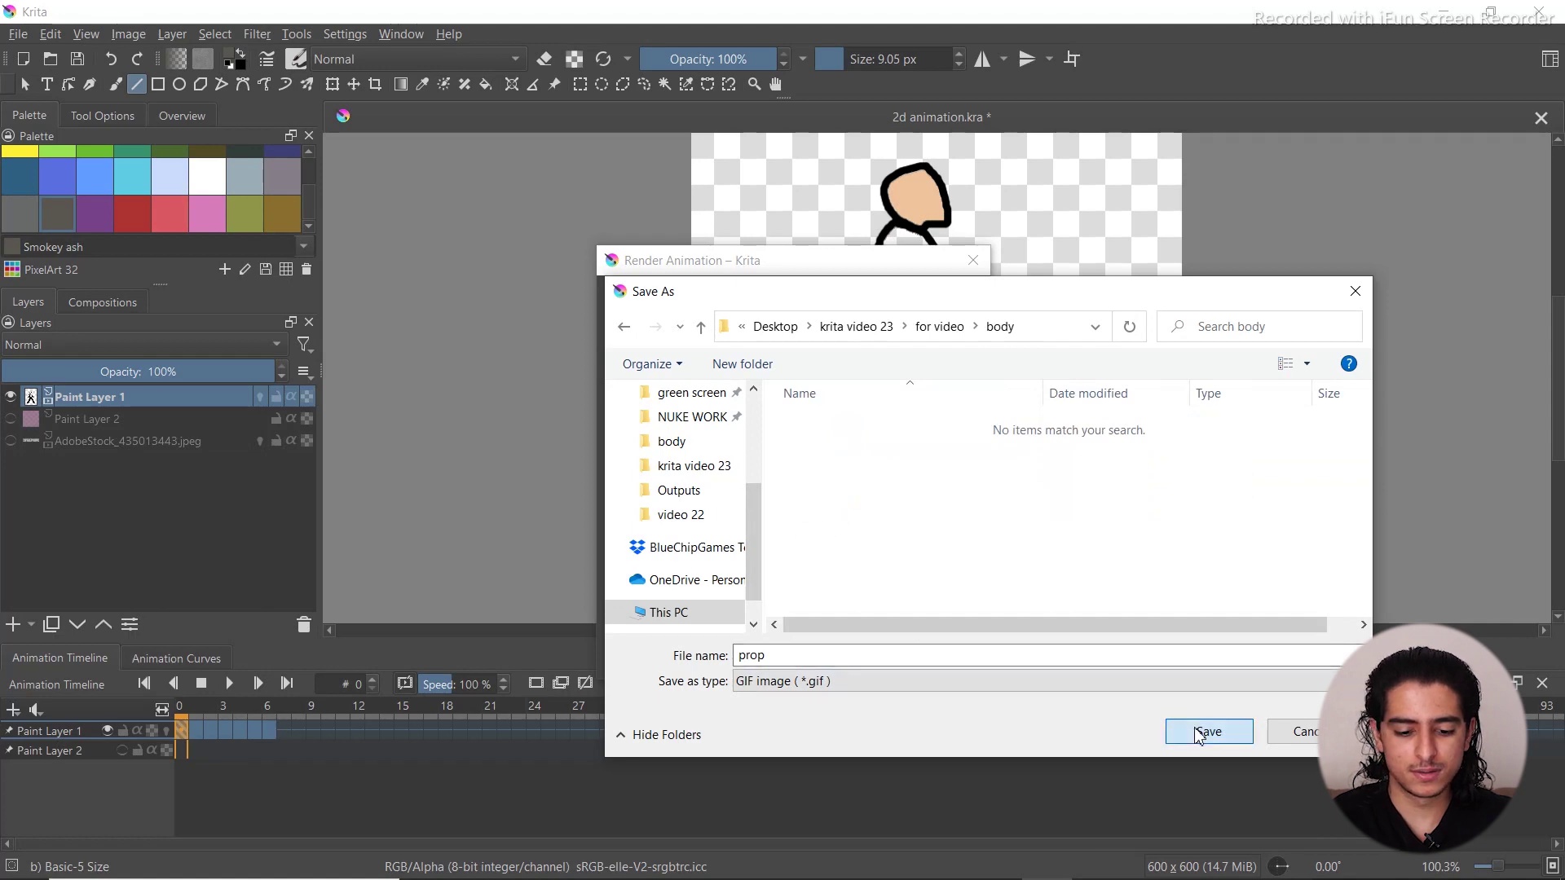
{"action": "left_click", "coordinate": [875, 657]}
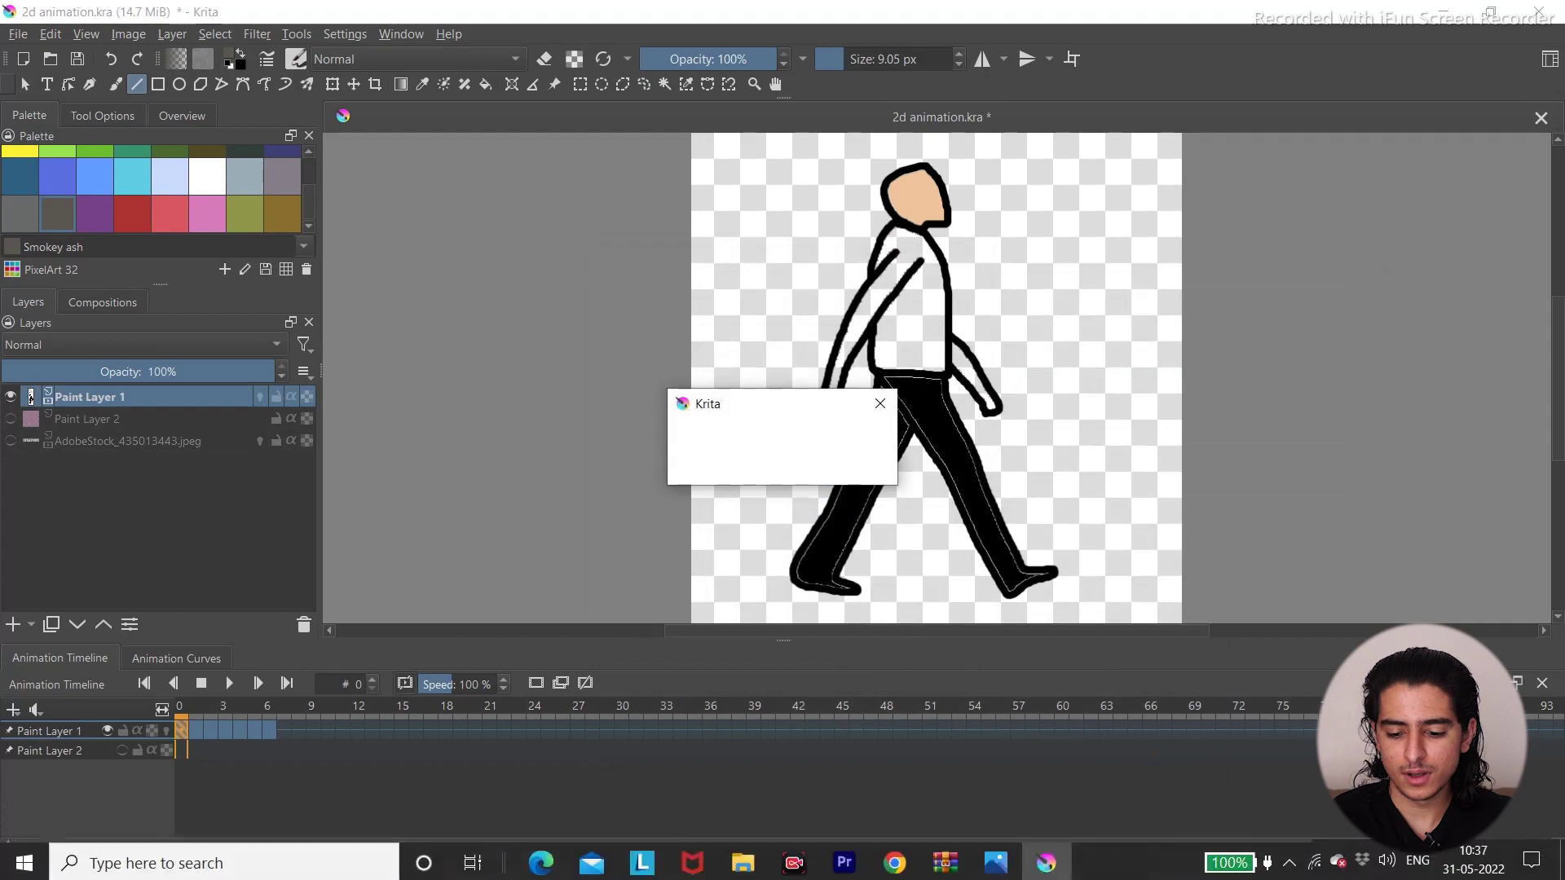
{"action": "key", "text": "super+d"}
{"action": "double_click", "coordinate": [907, 763]}
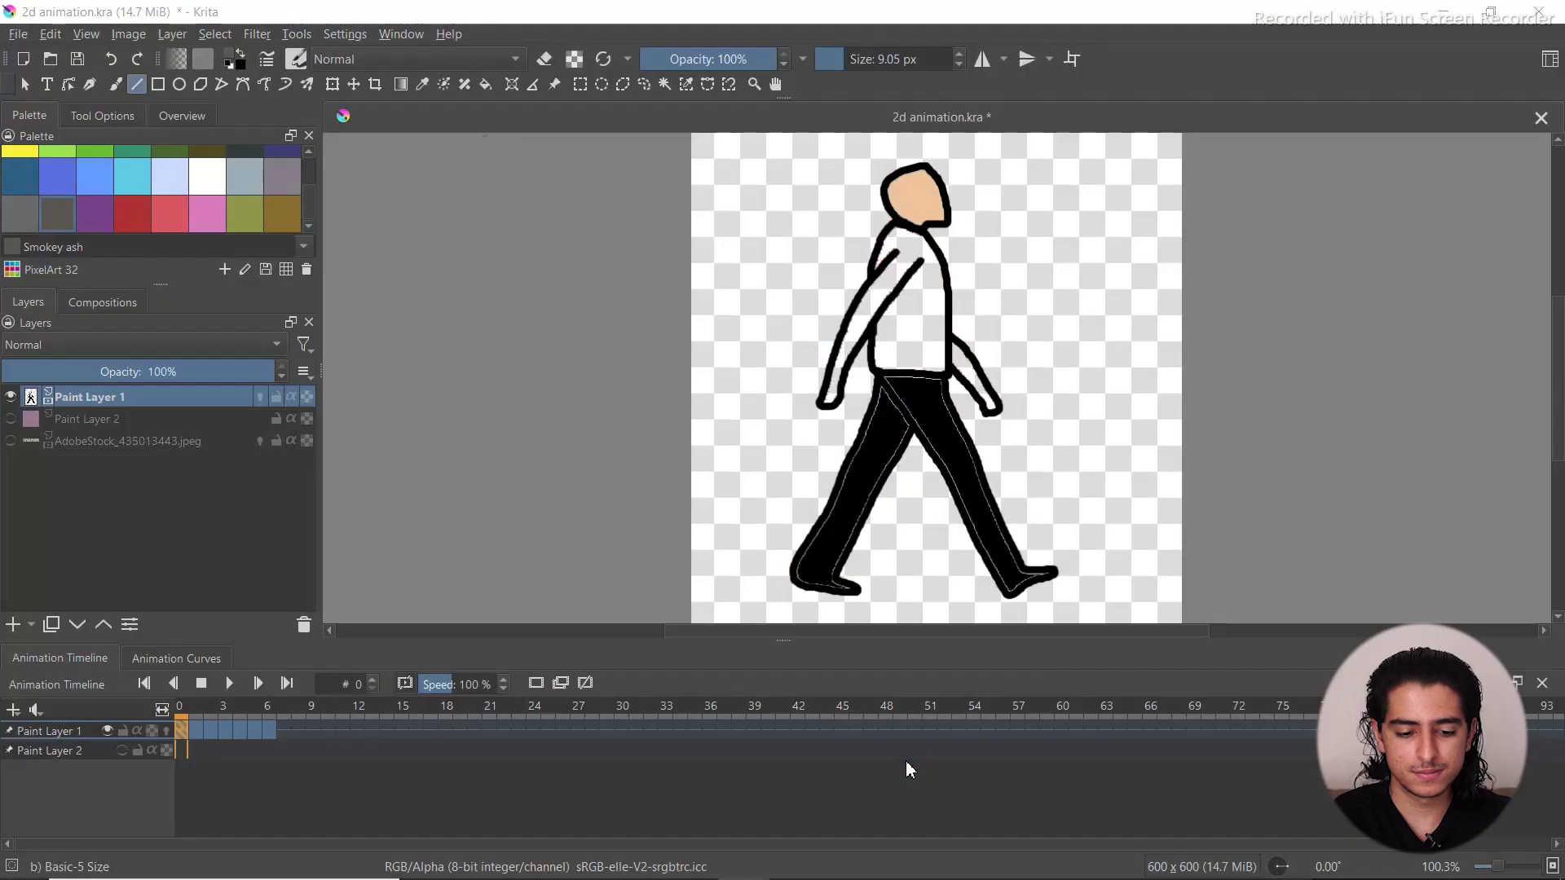
{"action": "double_click", "coordinate": [309, 244]}
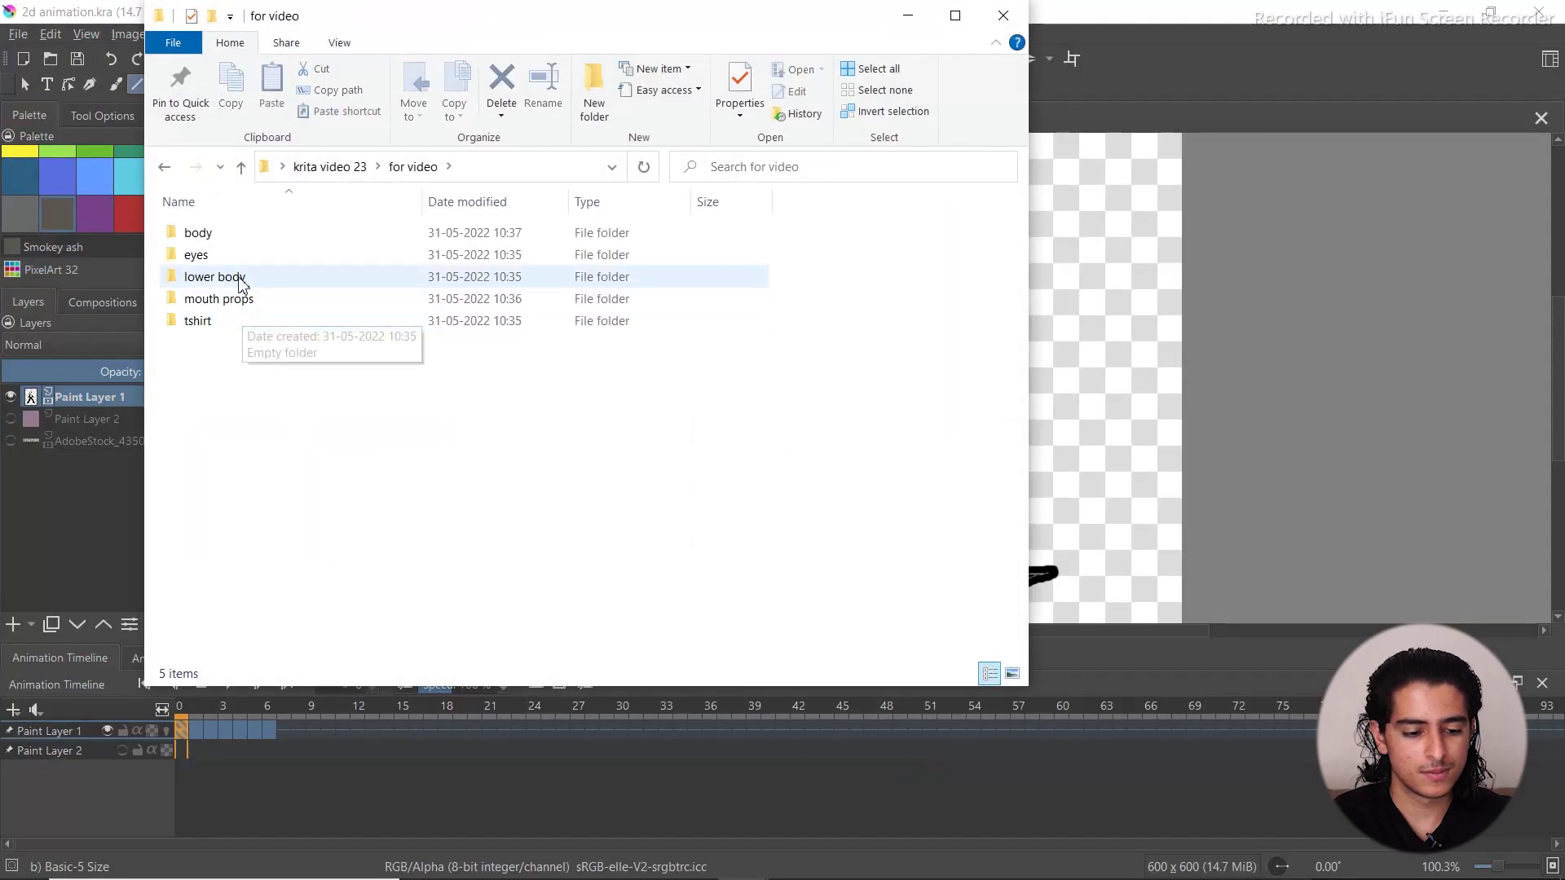
{"action": "double_click", "coordinate": [245, 234]}
{"action": "double_click", "coordinate": [254, 258]}
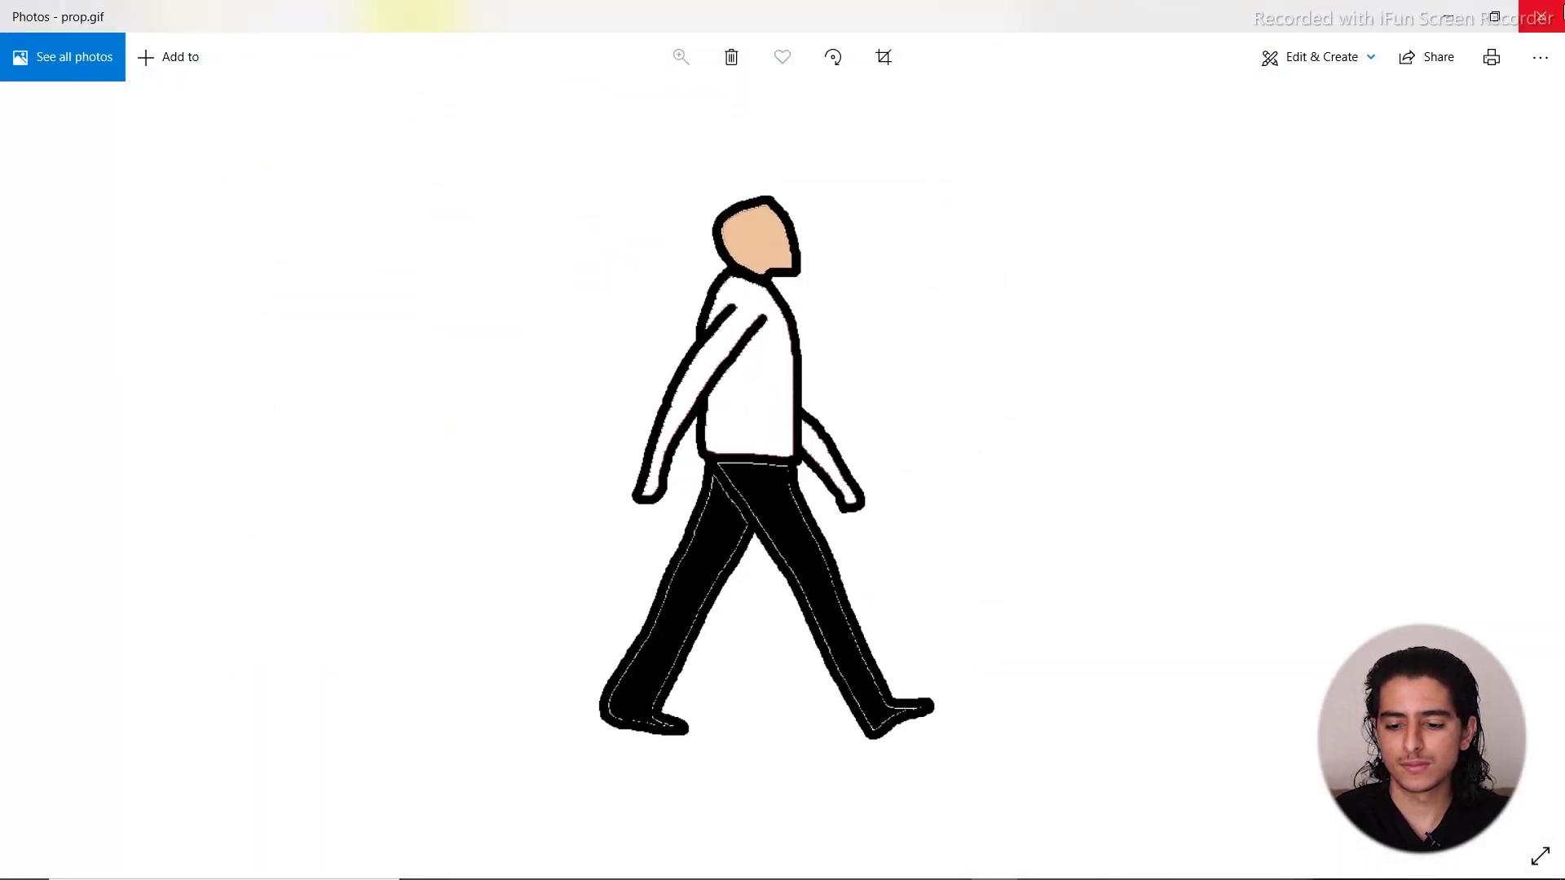
{"action": "left_click", "coordinate": [1541, 17]}
{"action": "left_click", "coordinate": [1004, 16]}
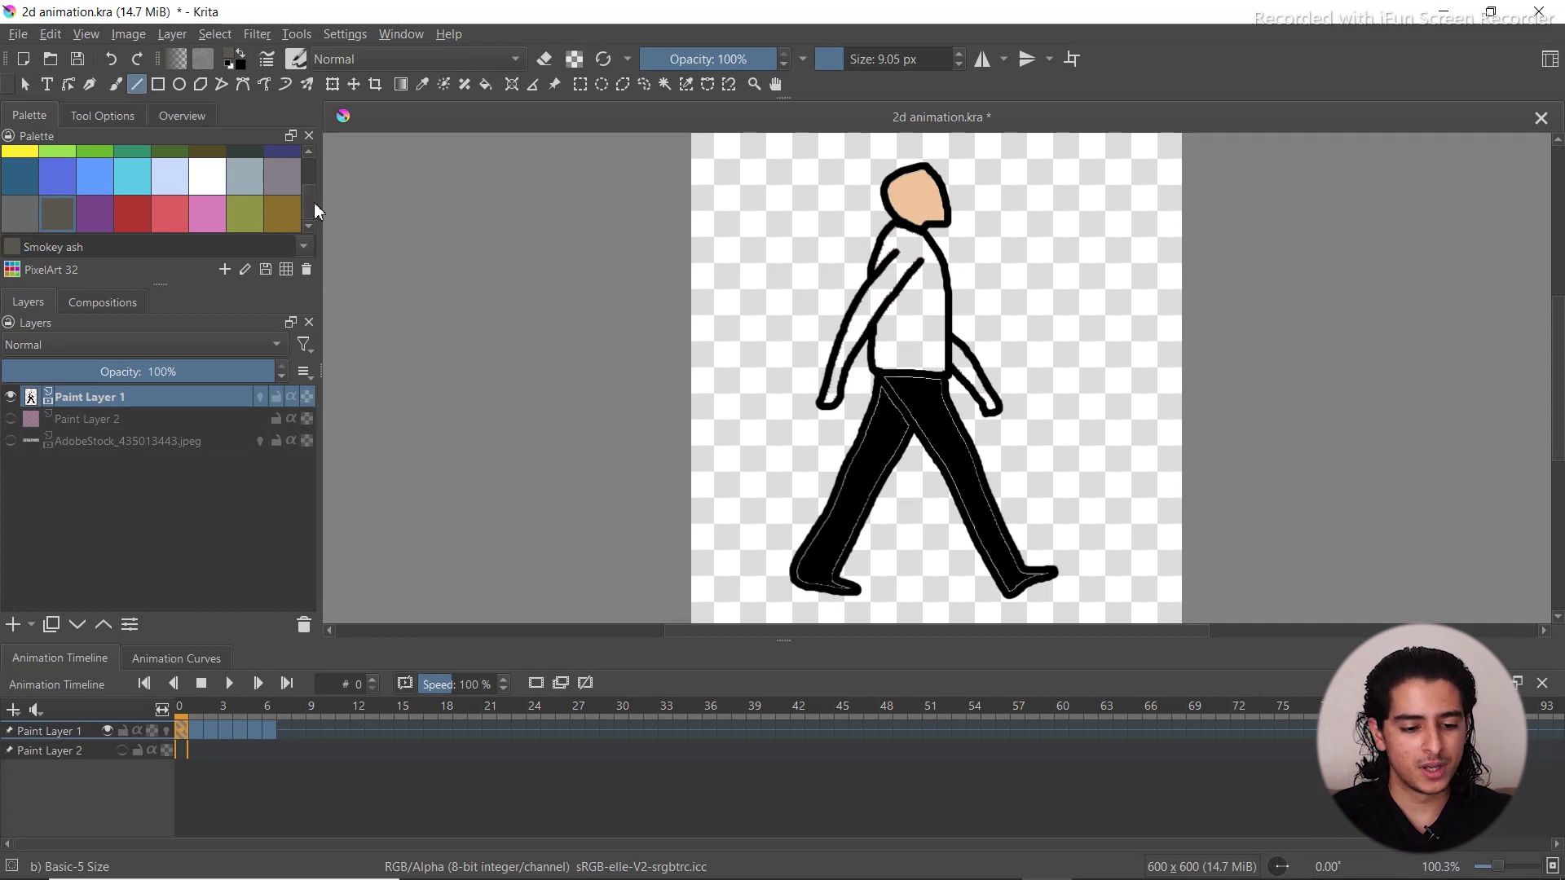
Pick Oiled cedar brown, enlarge the brush, and paint a ground strip along frame 0's bottom
{"action": "left_click_drag", "start_coordinate": [315, 203], "coordinate": [315, 169]}
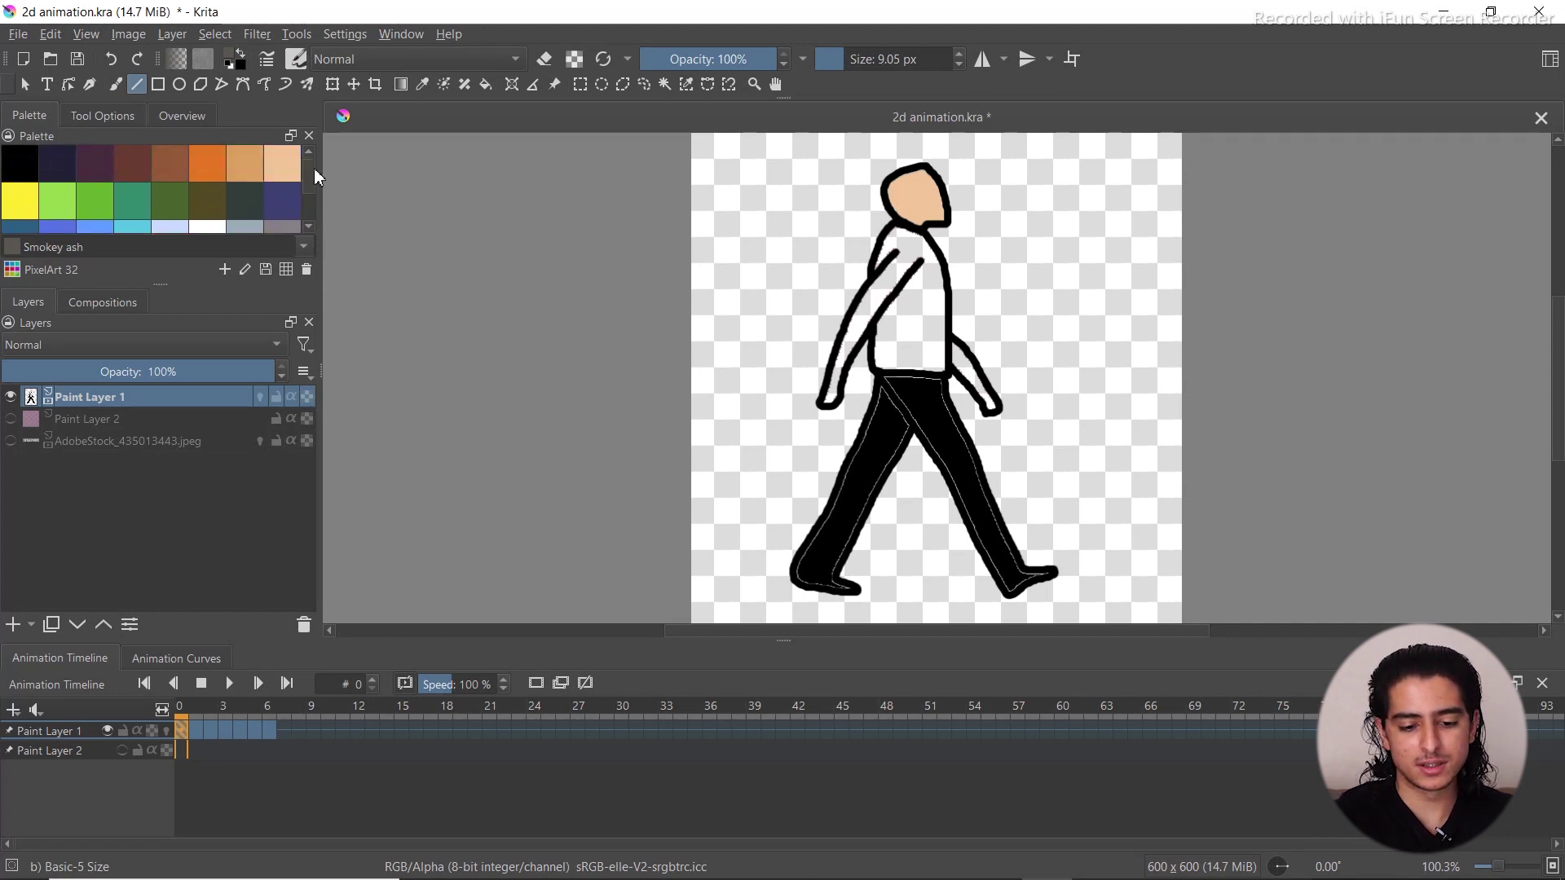
{"action": "left_click", "coordinate": [123, 165]}
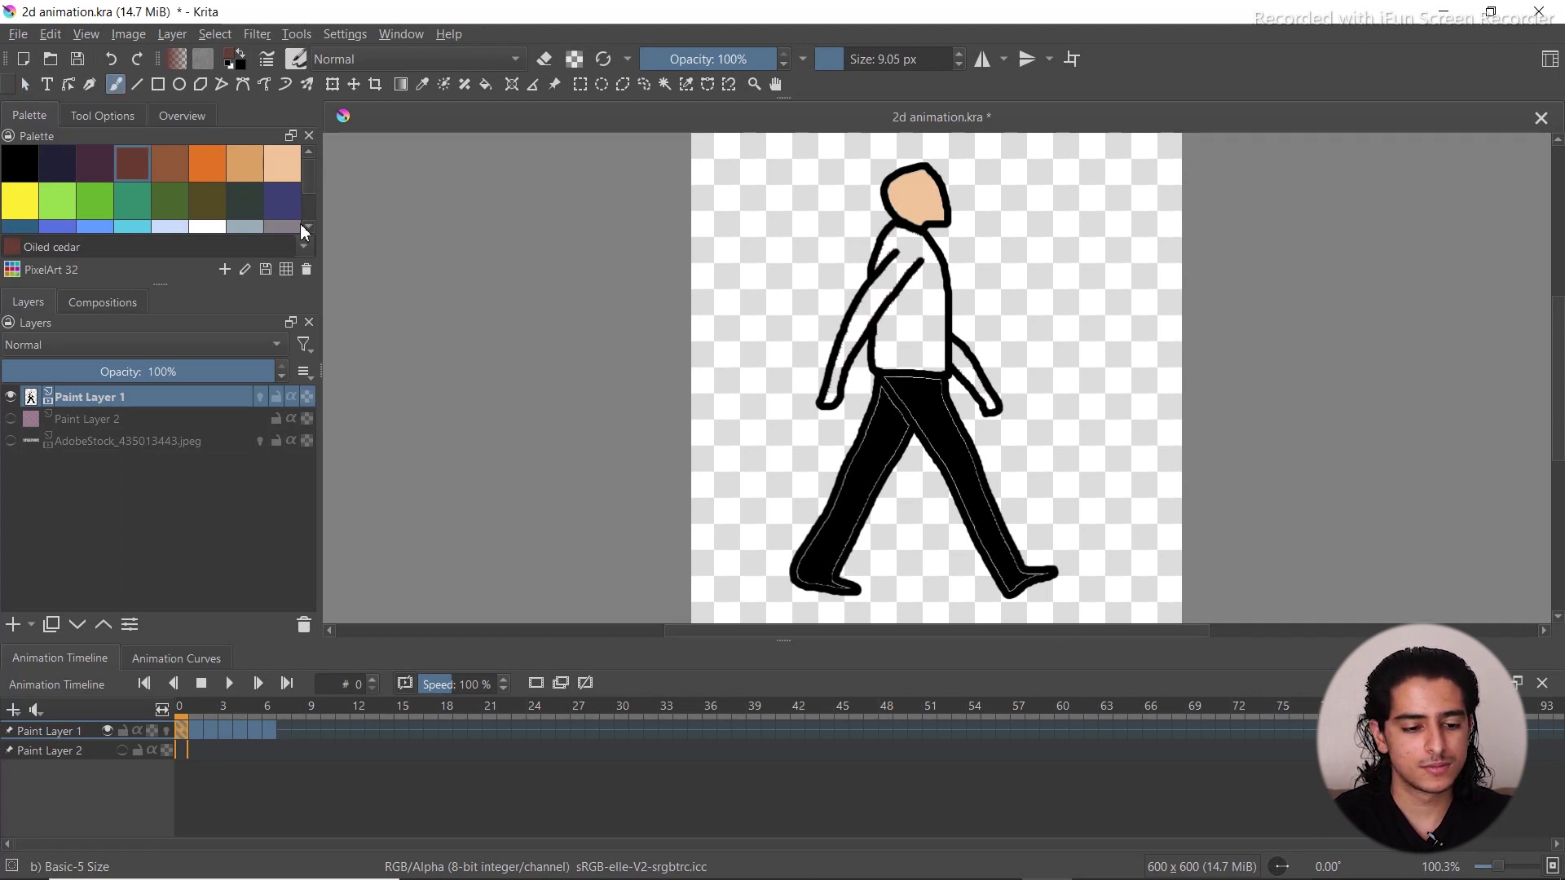
{"action": "mouse_move", "coordinate": [848, 57]}
{"action": "left_mouse_down"}
{"action": "mouse_move", "coordinate": [872, 64]}
{"action": "mouse_move", "coordinate": [861, 71]}
{"action": "left_mouse_up"}
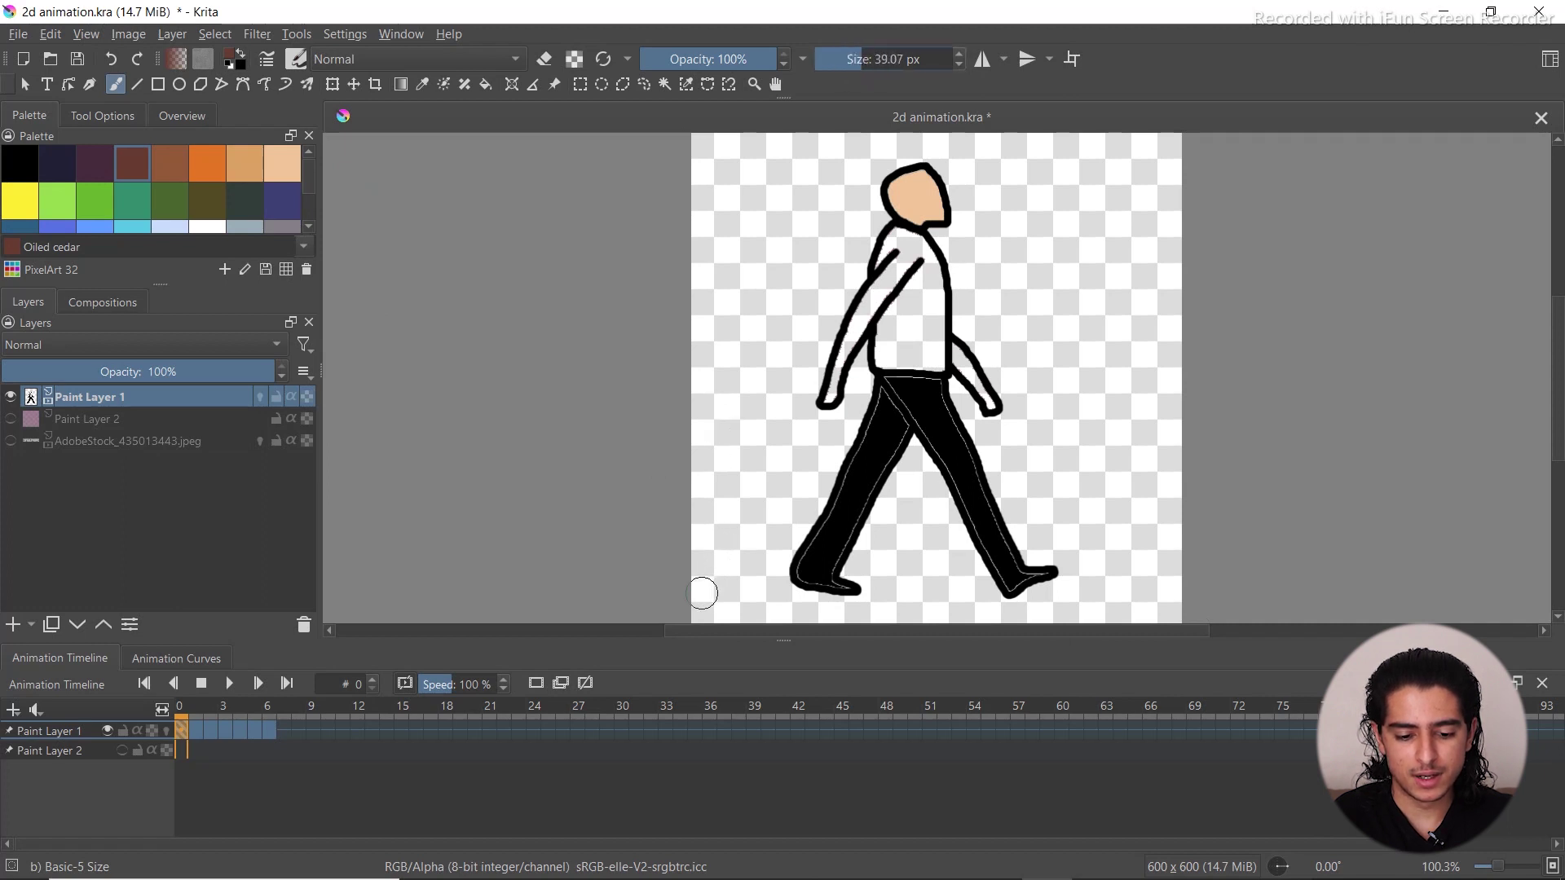
{"action": "left_click_drag", "start_coordinate": [703, 593], "coordinate": [1166, 593]}
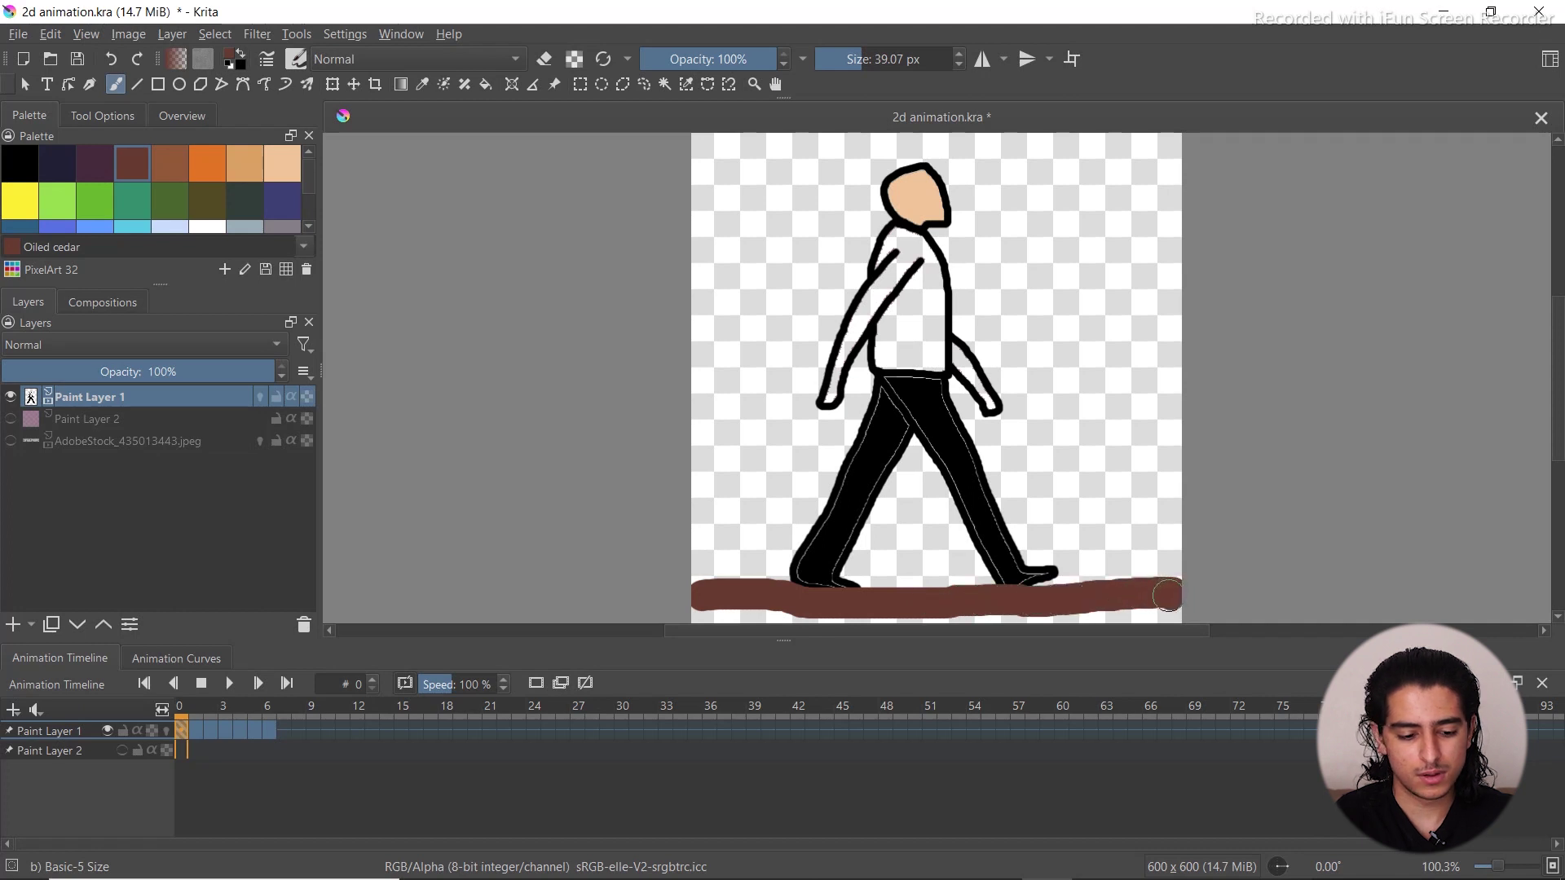
Paint the same brown ground strip on frames 1 through 6
{"action": "key", "text": "period"}
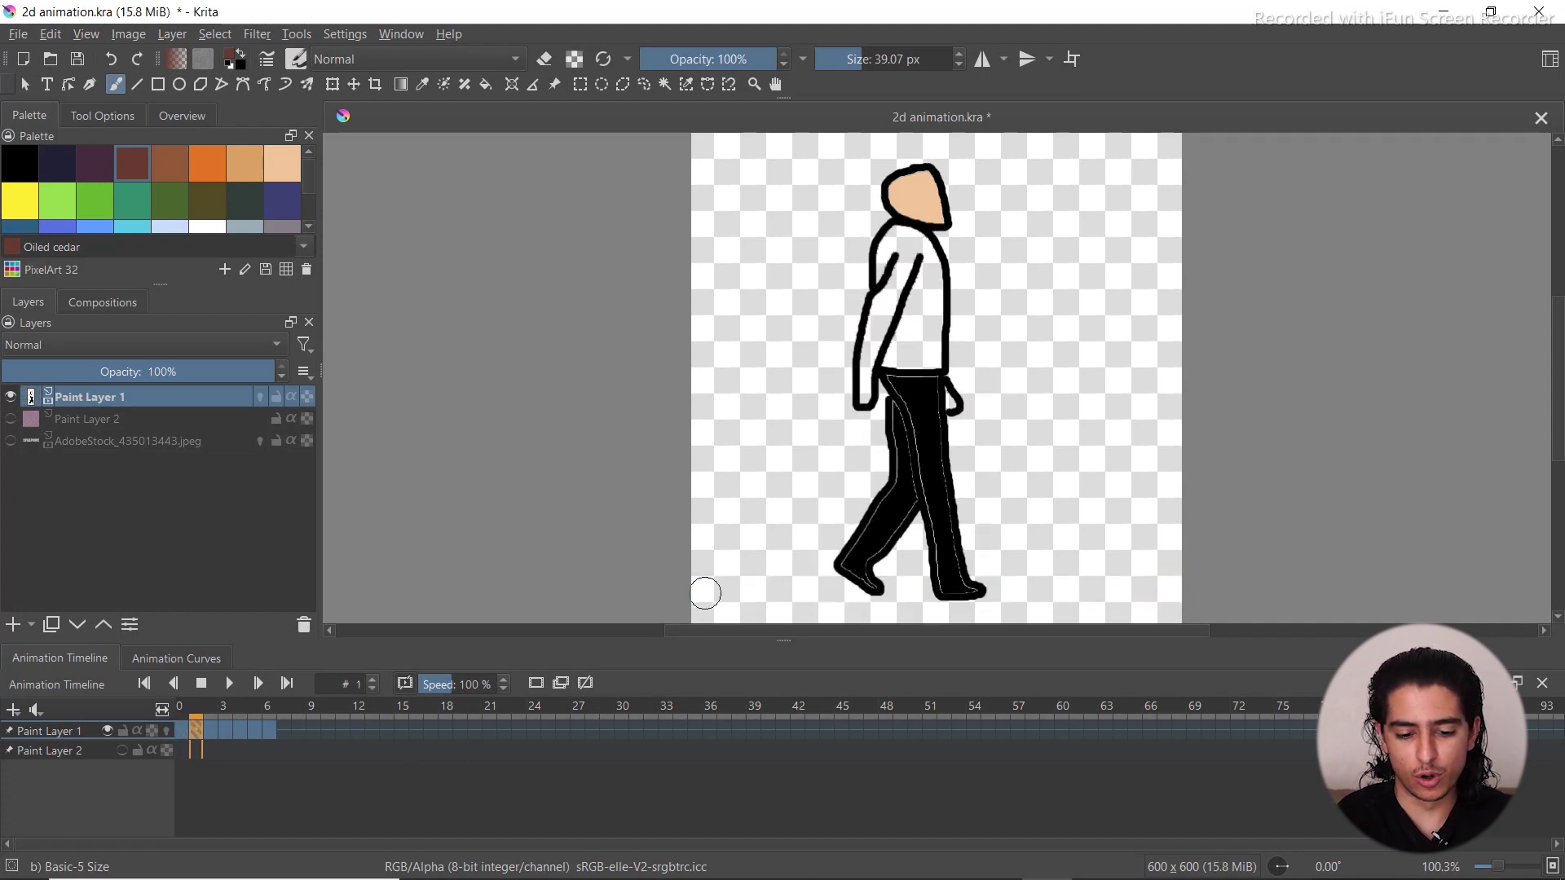
{"action": "left_click_drag", "start_coordinate": [702, 594], "coordinate": [1167, 597]}
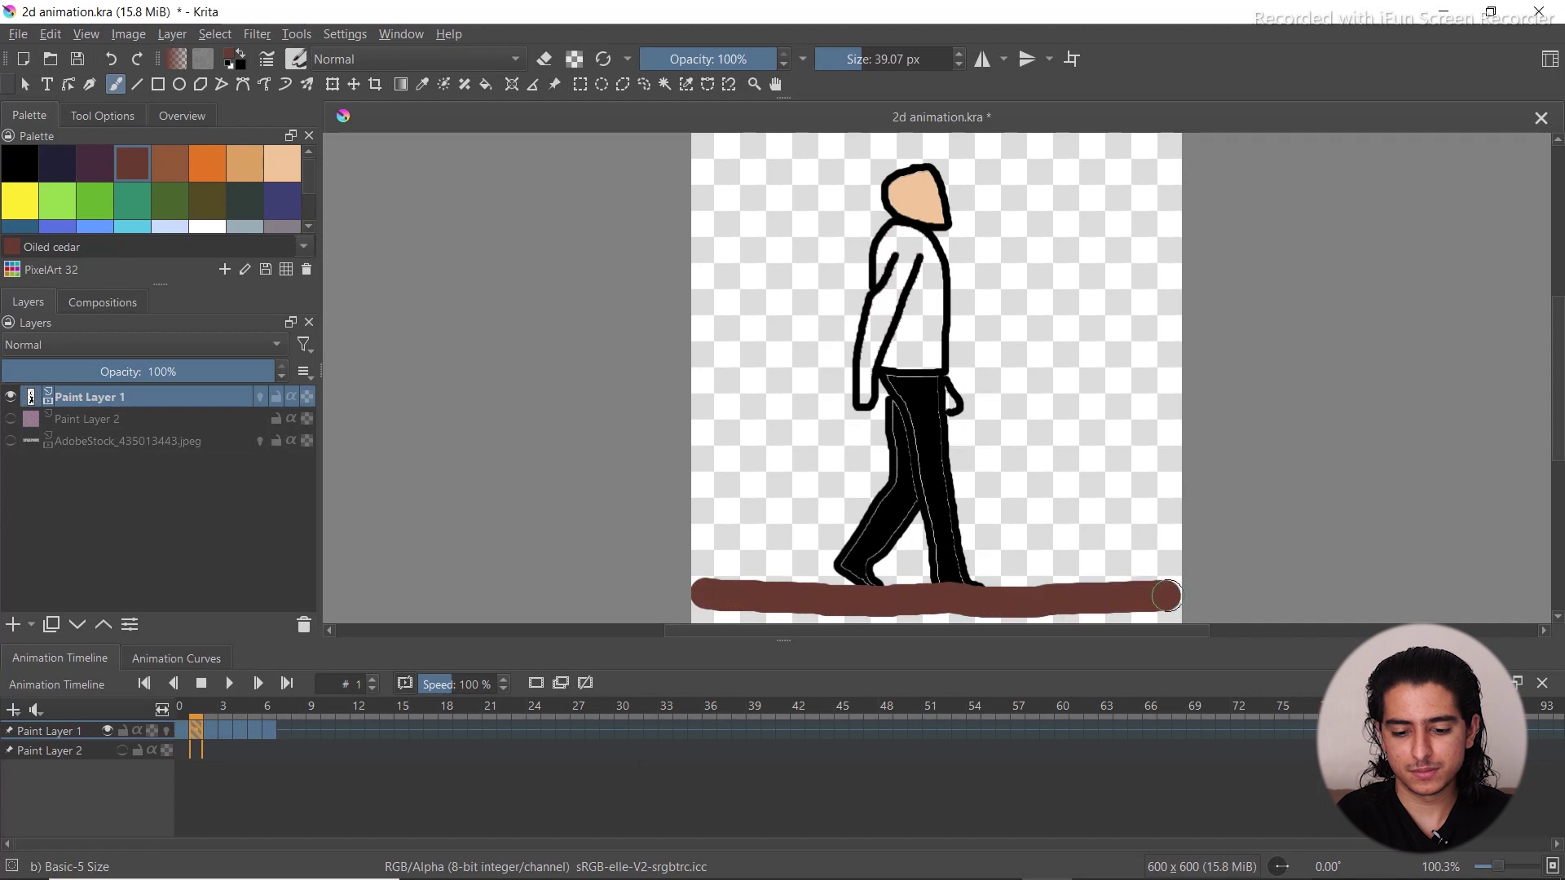
{"action": "key", "text": "period"}
{"action": "left_click_drag", "start_coordinate": [761, 610], "coordinate": [1163, 600]}
{"action": "key", "text": "period"}
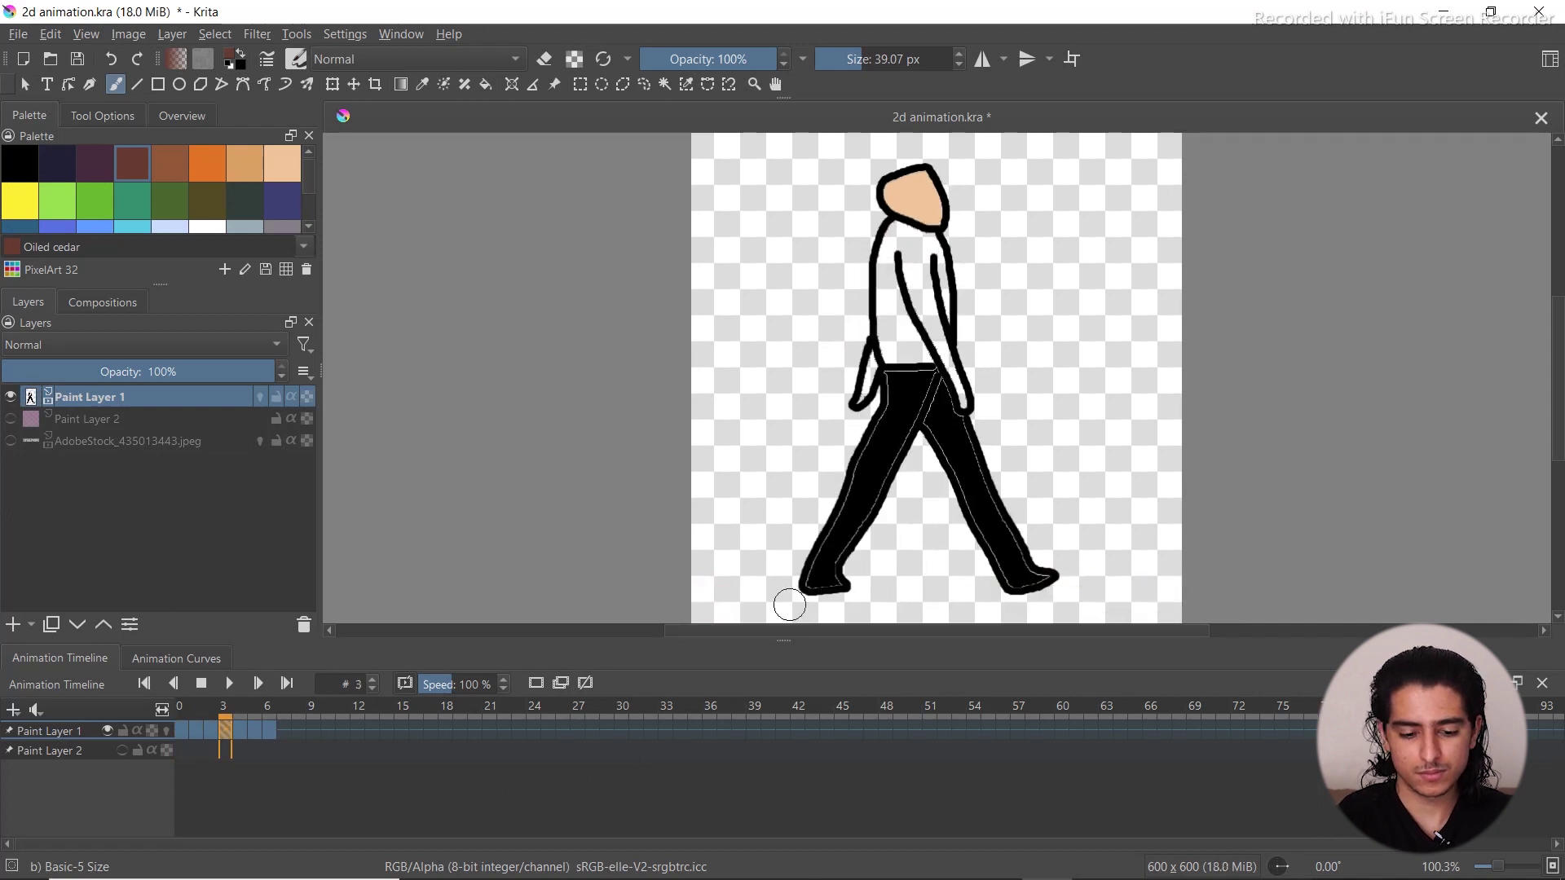
{"action": "left_click_drag", "start_coordinate": [709, 603], "coordinate": [1166, 599]}
{"action": "key", "text": "period"}
{"action": "left_click_drag", "start_coordinate": [711, 596], "coordinate": [1201, 598]}
{"action": "key", "text": "period"}
{"action": "key", "text": "period"}
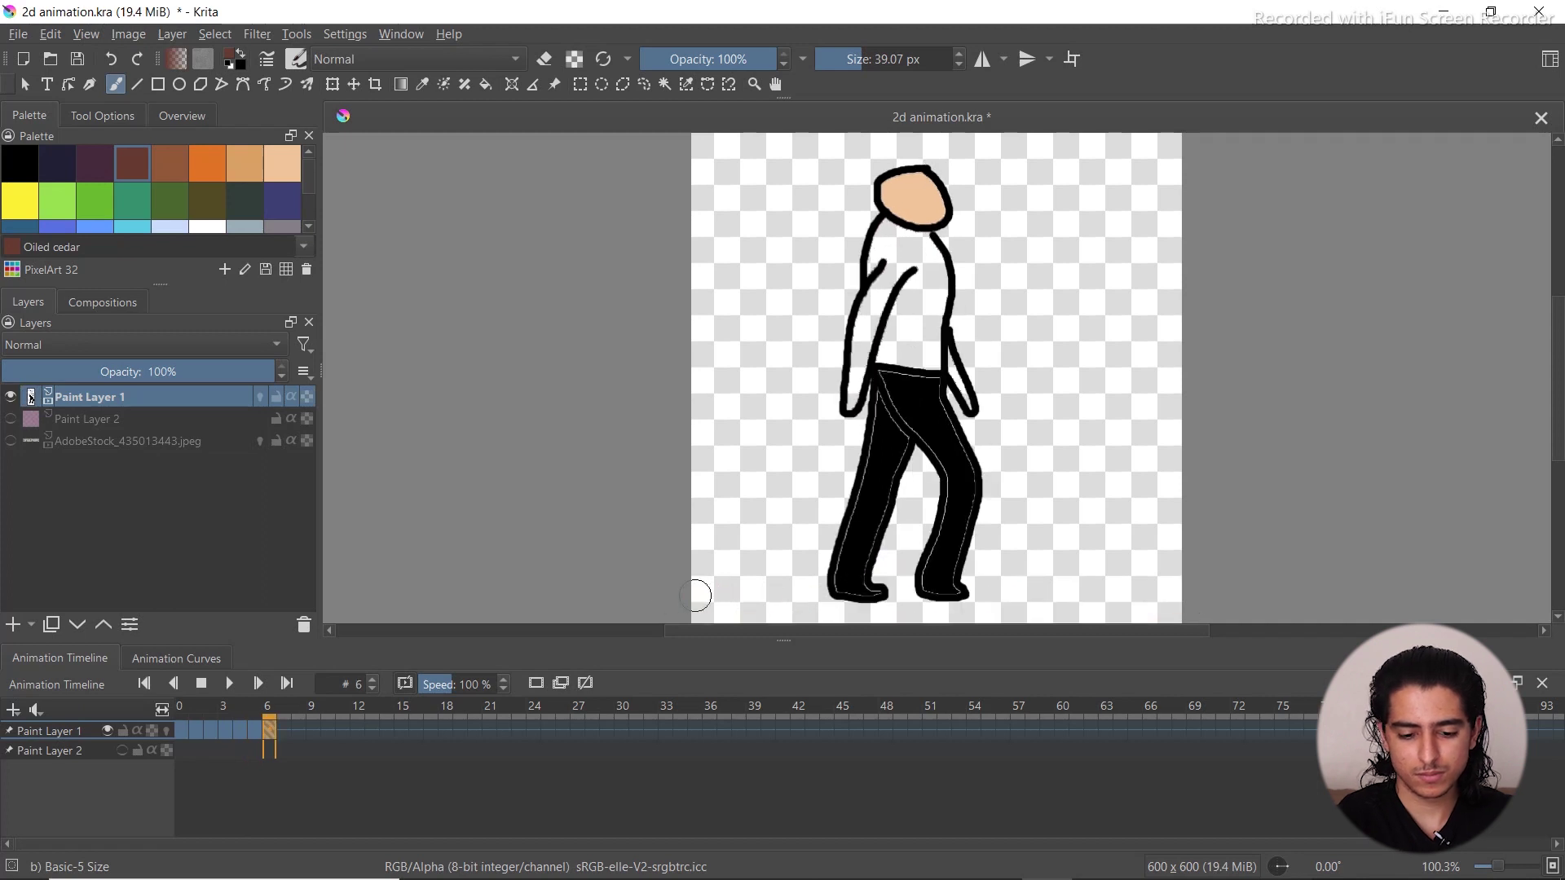
{"action": "left_click_drag", "start_coordinate": [701, 602], "coordinate": [1183, 597]}
{"action": "key", "text": "period"}
{"action": "key", "text": "comma"}
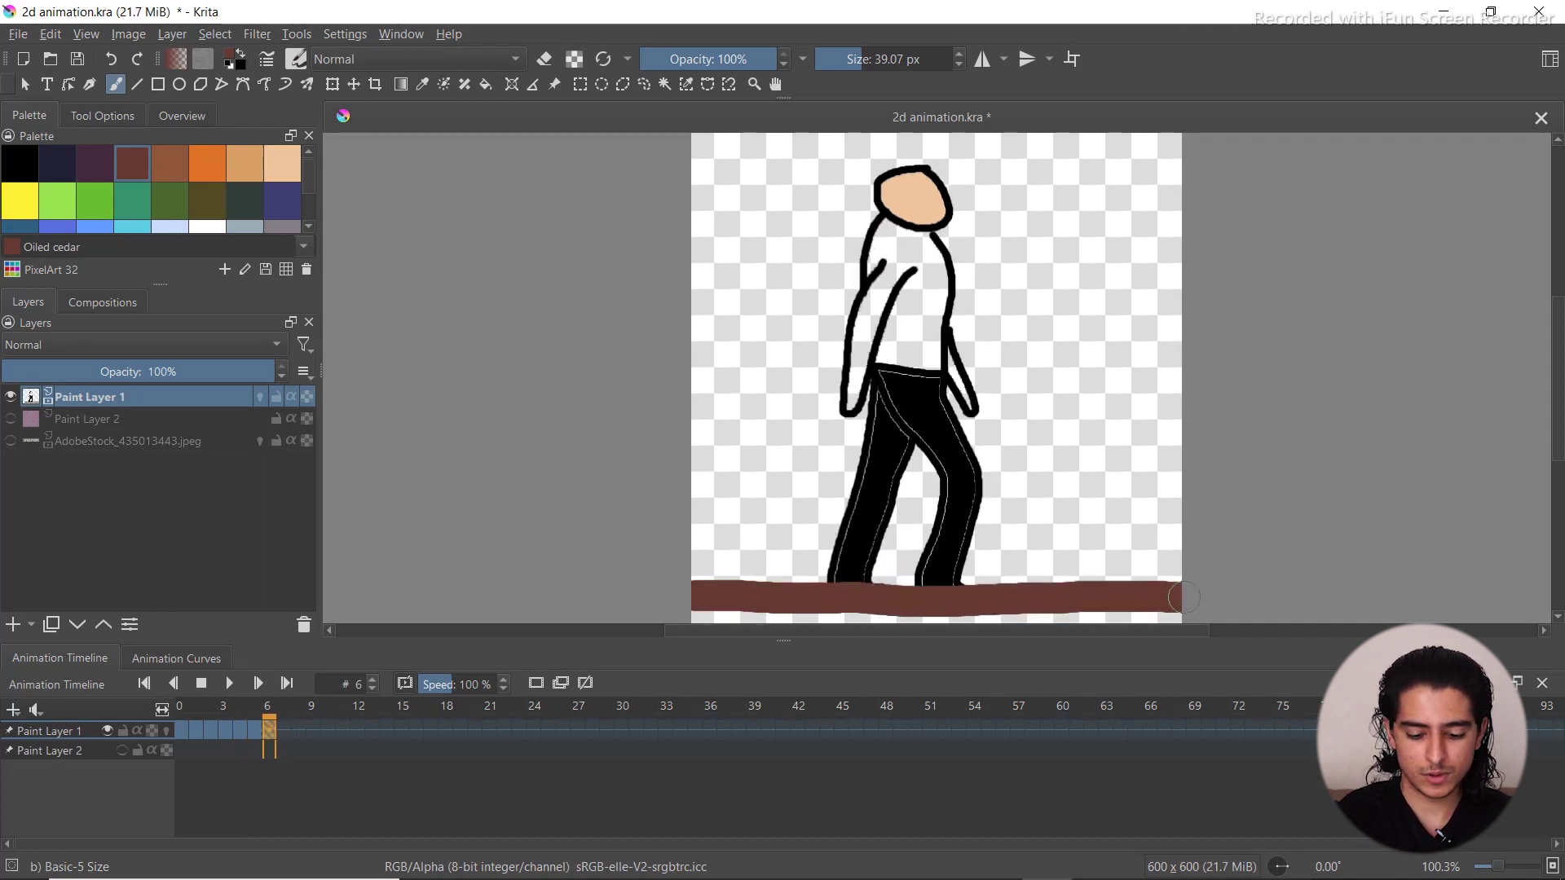
In Render Animation, lower the frame rate to 9 FPS
{"action": "left_click", "coordinate": [21, 34]}
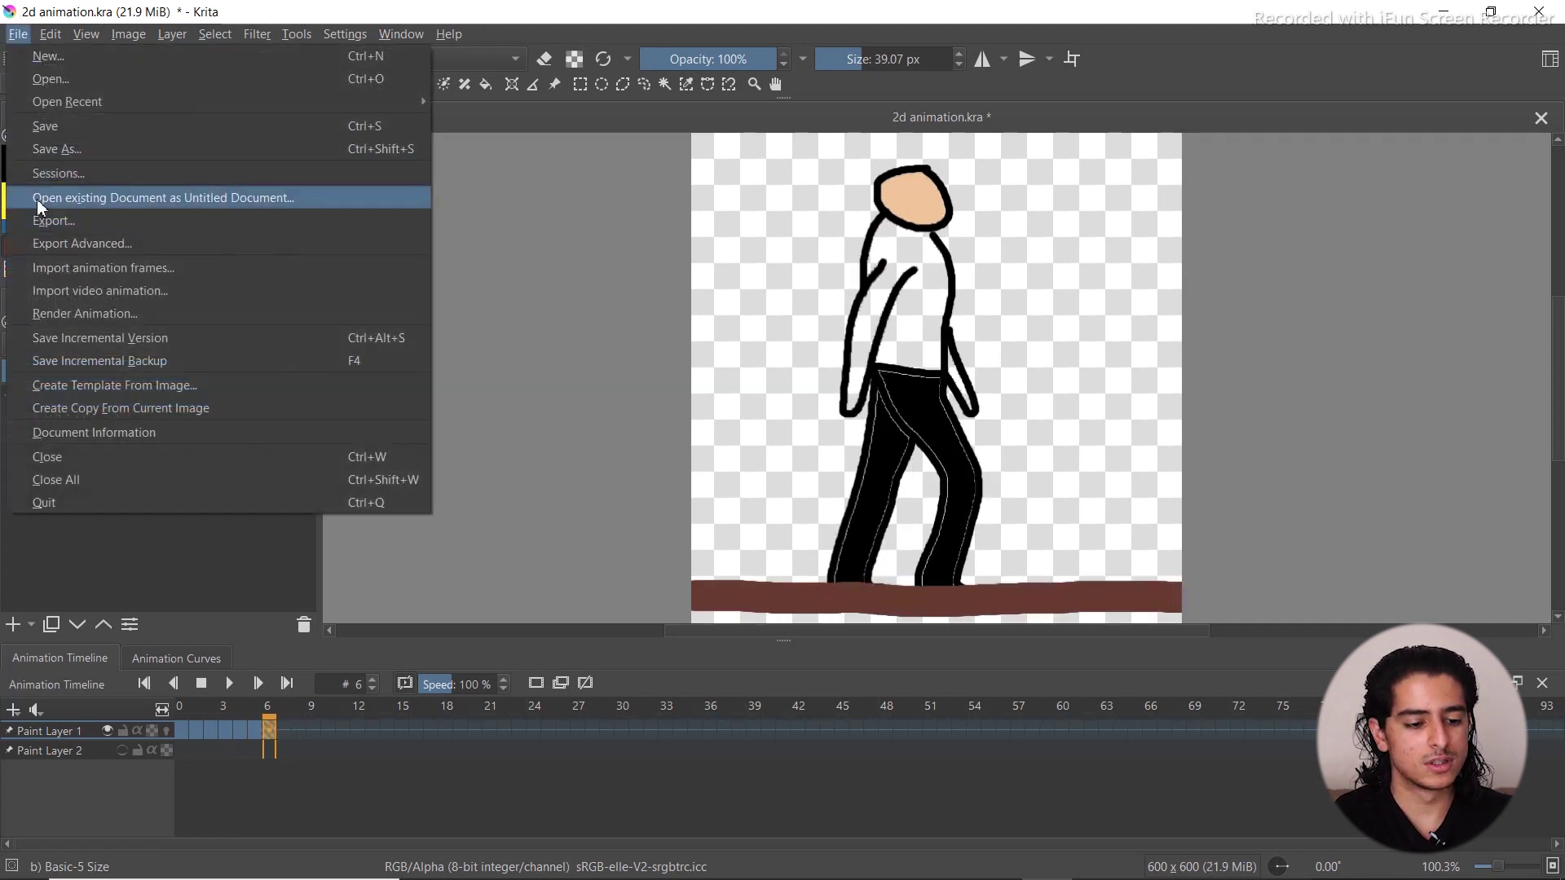
{"action": "left_click", "coordinate": [91, 313]}
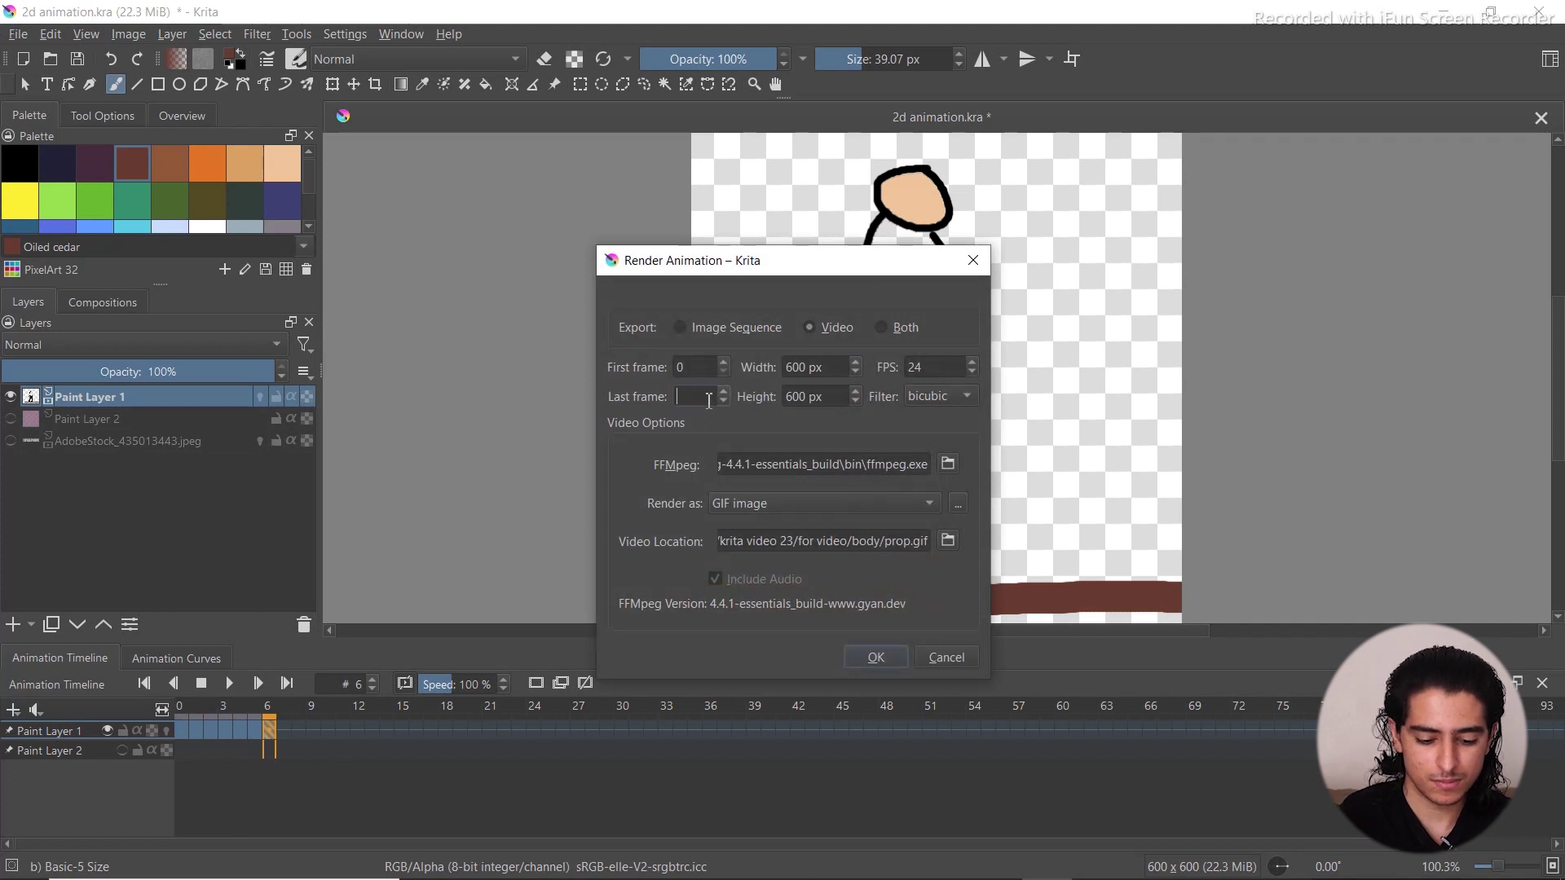
{"action": "left_click", "coordinate": [972, 374]}
{"action": "left_click", "coordinate": [971, 374]}
{"action": "left_click", "coordinate": [976, 377]}
{"action": "left_click", "coordinate": [977, 377]}
{"action": "left_click", "coordinate": [976, 378]}
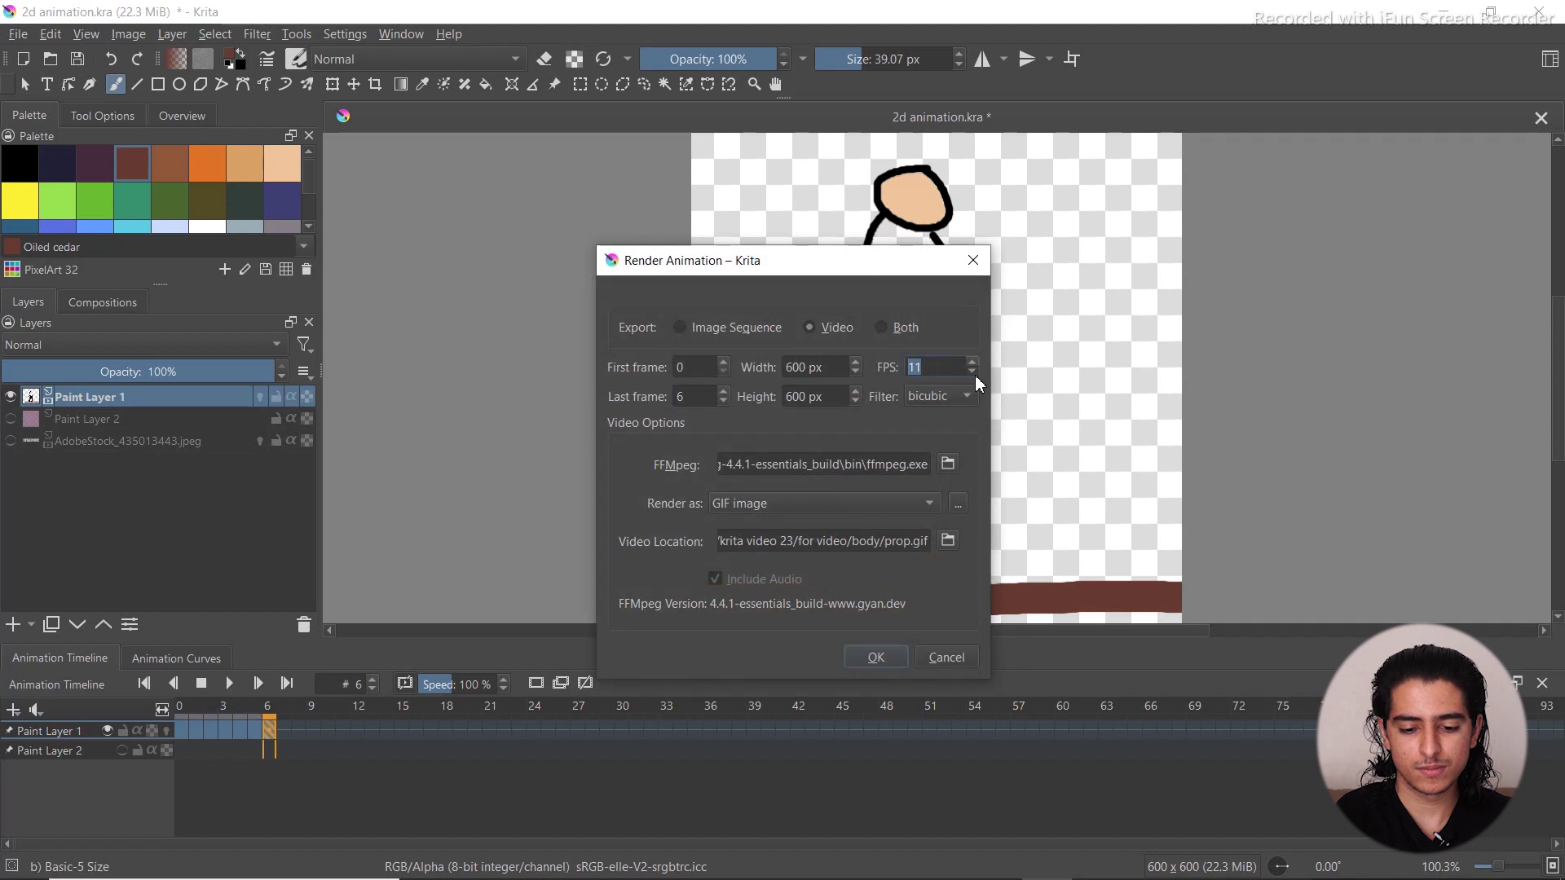
Overwrite prop.gif in for video/body with the new render, then show the desktop
{"action": "left_click", "coordinate": [947, 541]}
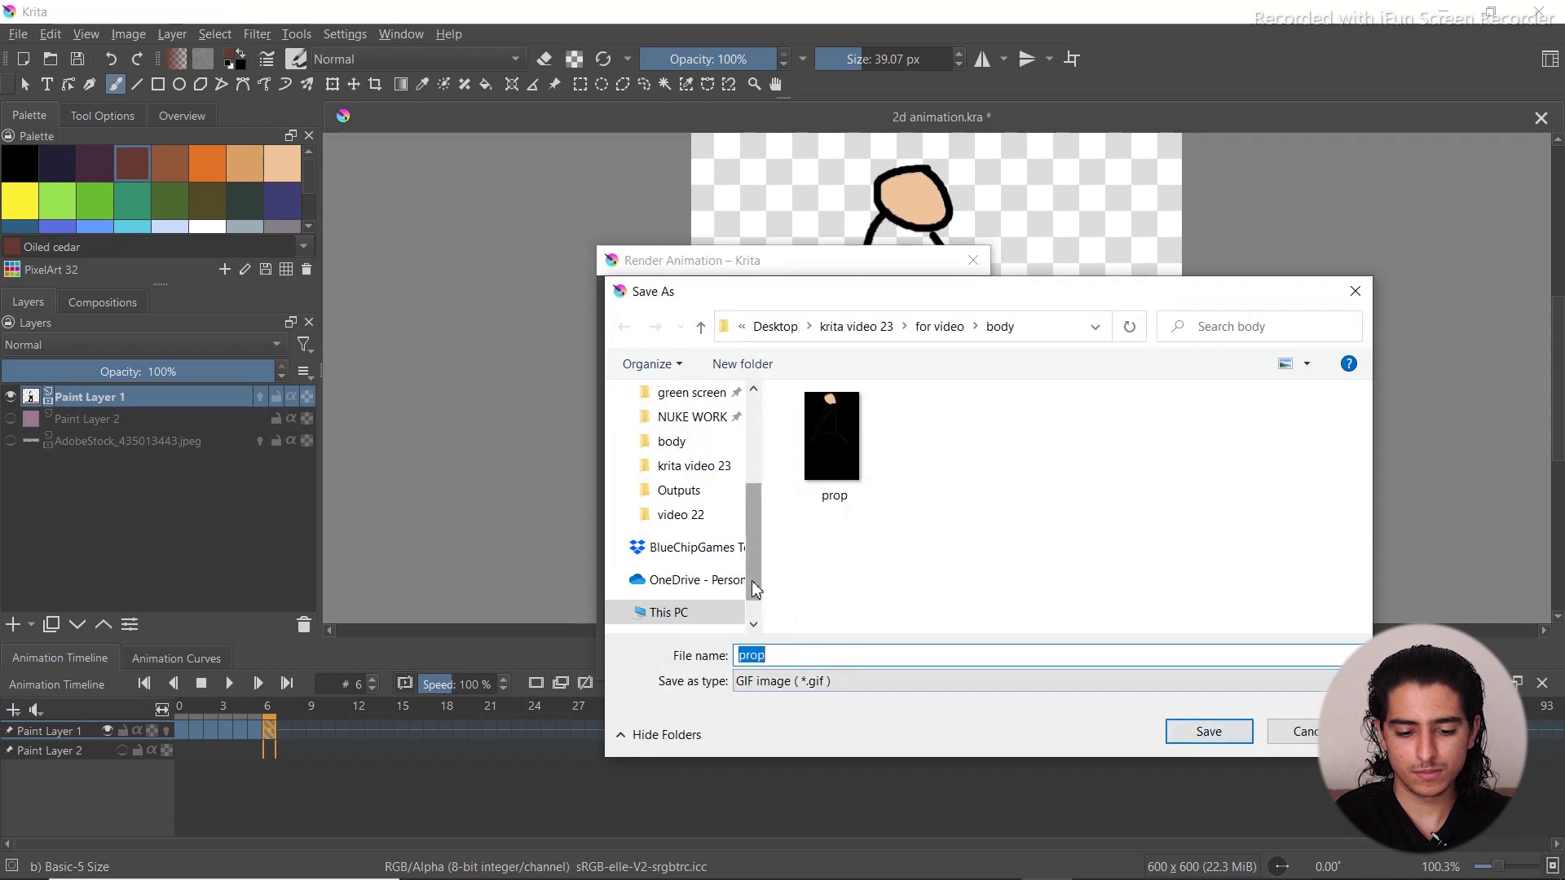
{"action": "left_click_drag", "start_coordinate": [758, 514], "coordinate": [761, 426]}
{"action": "left_click", "coordinate": [699, 433]}
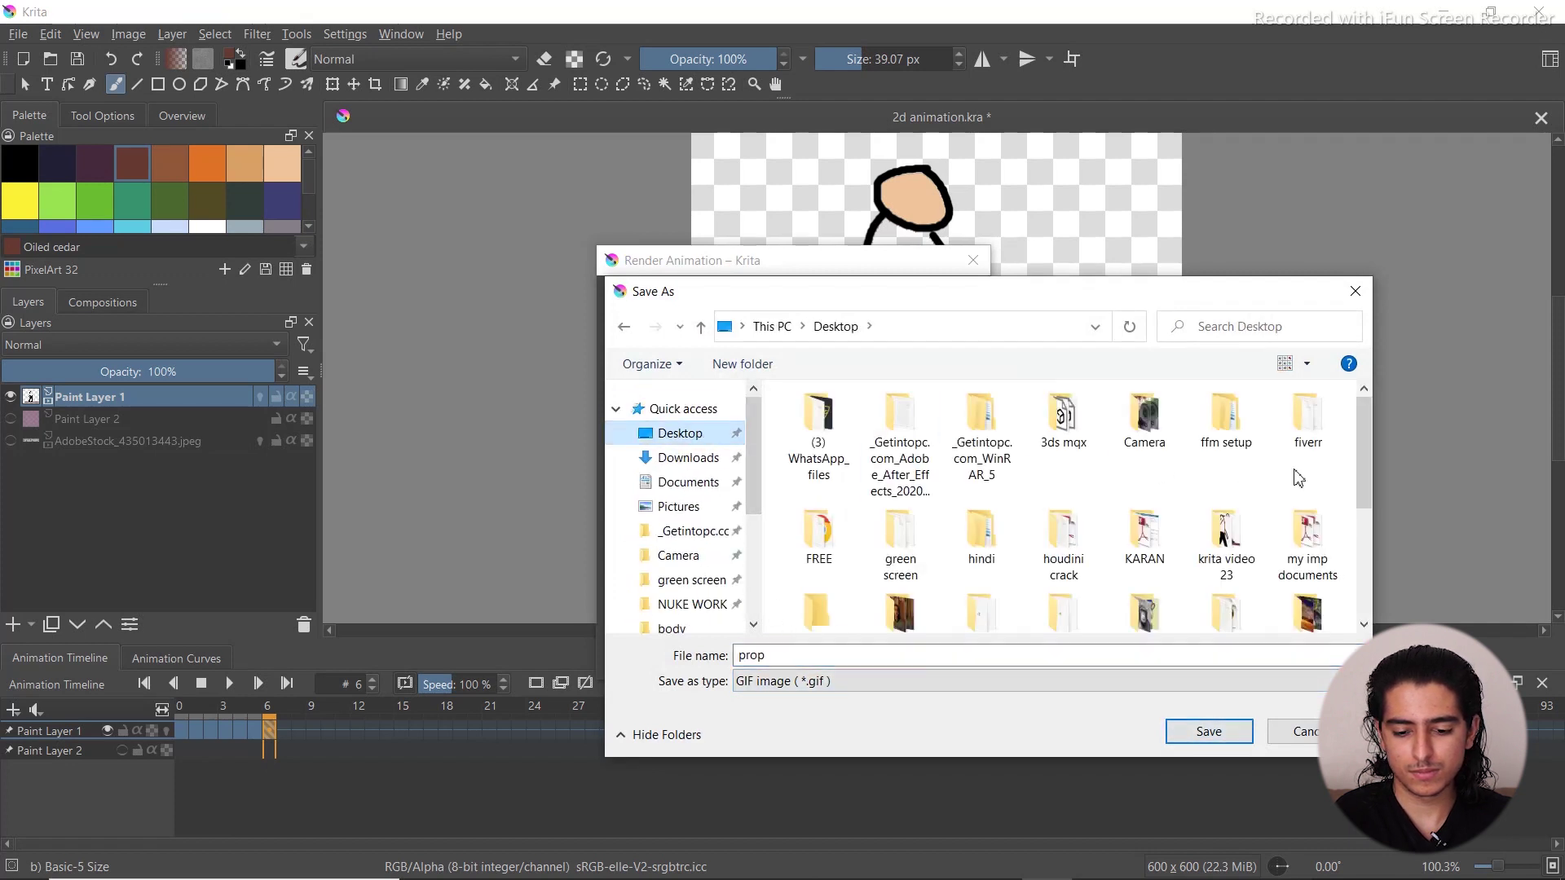
{"action": "left_click_drag", "start_coordinate": [1358, 453], "coordinate": [1358, 479]}
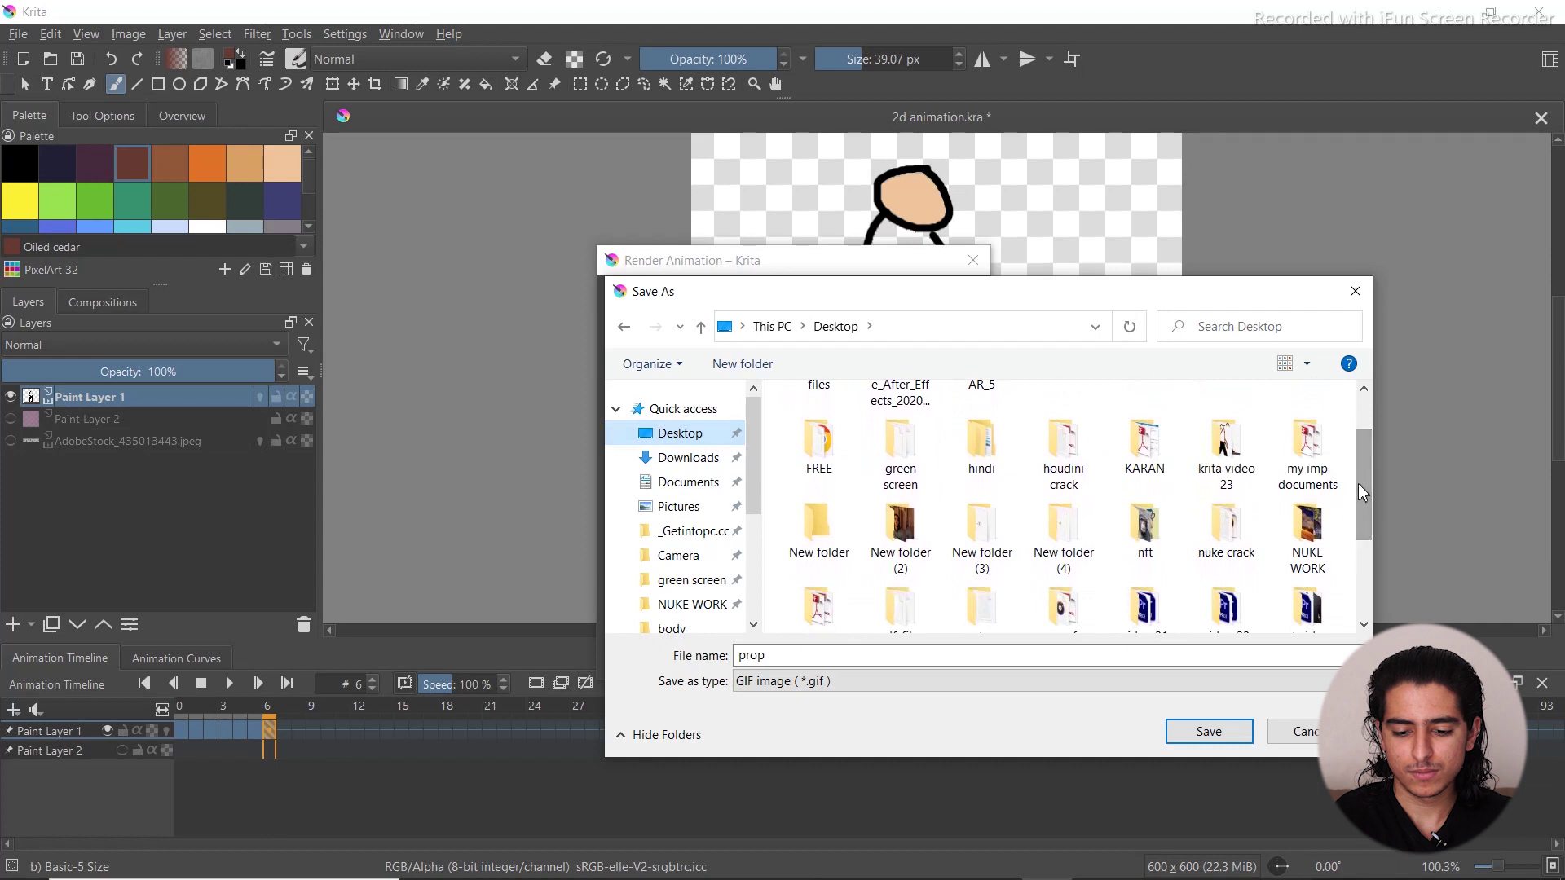
{"action": "double_click", "coordinate": [1238, 475]}
{"action": "double_click", "coordinate": [929, 440]}
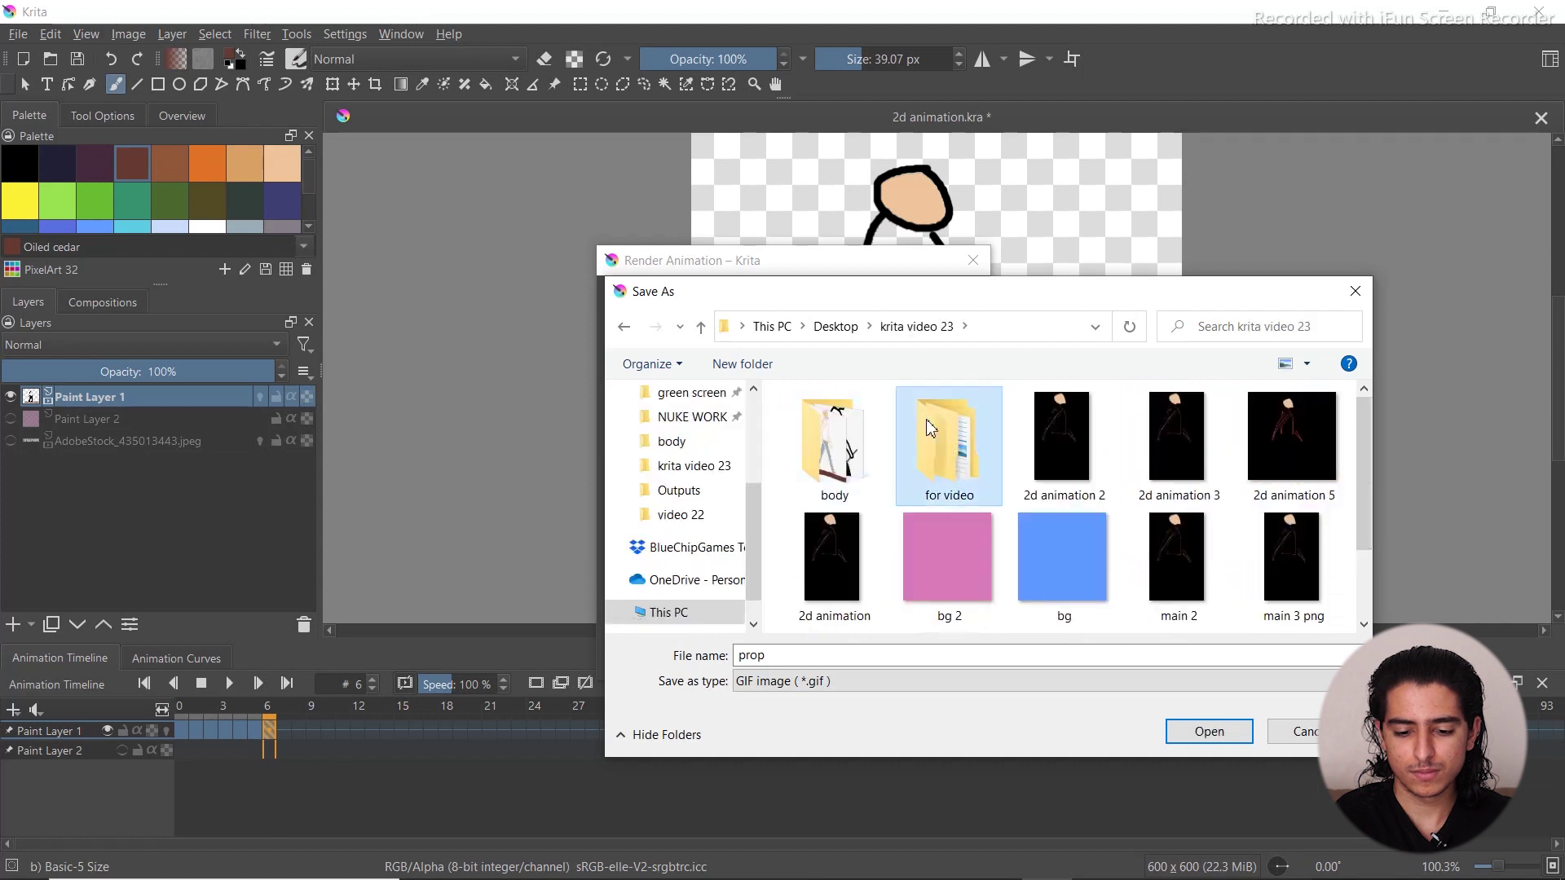
{"action": "double_click", "coordinate": [891, 430]}
{"action": "double_click", "coordinate": [853, 440]}
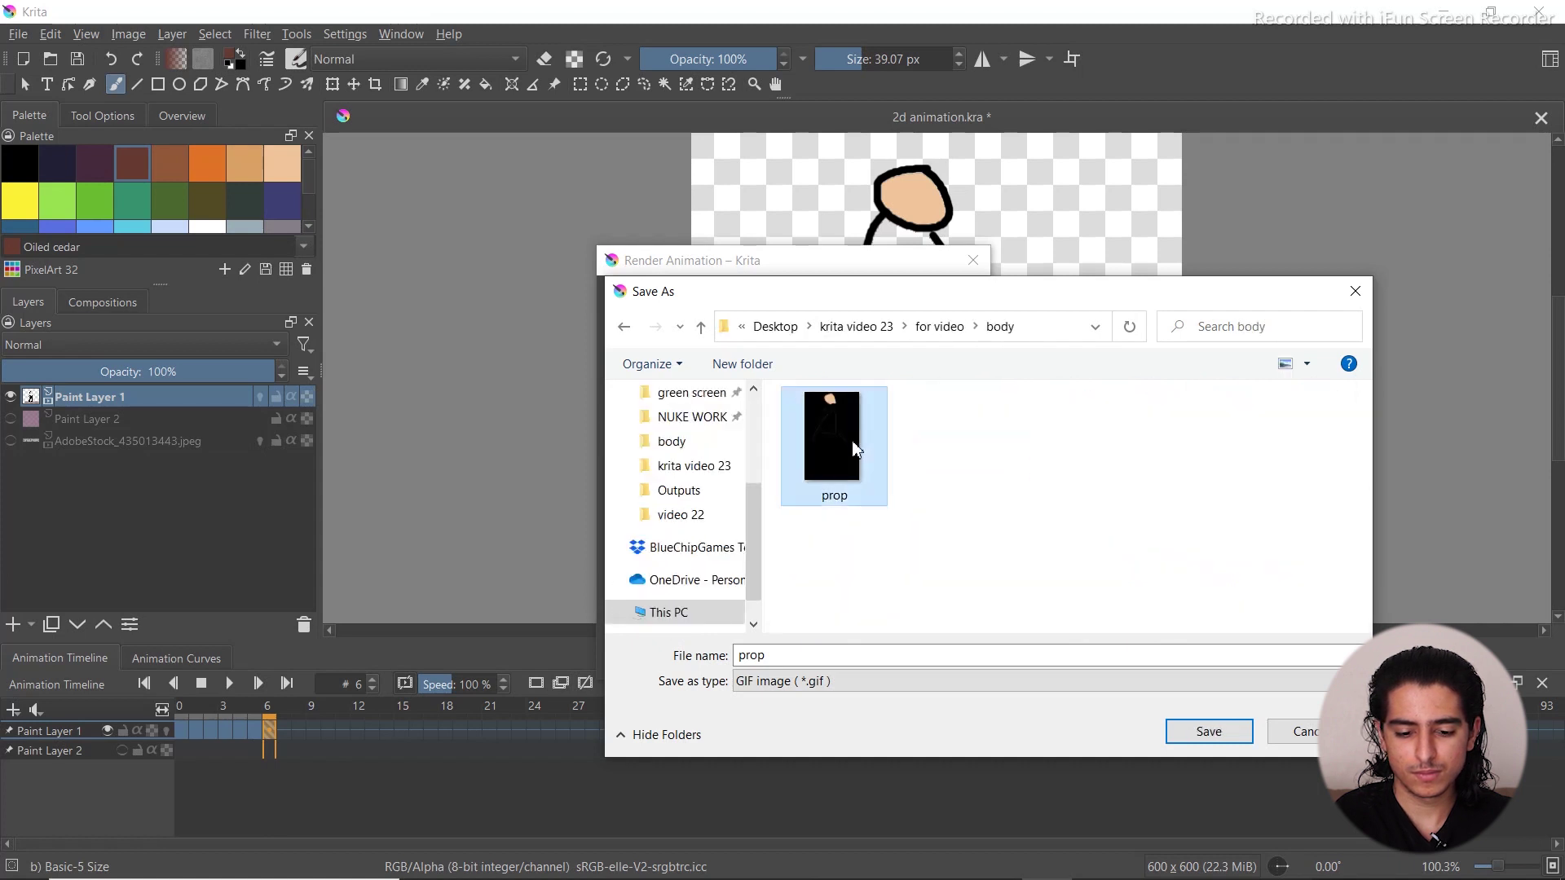
{"action": "left_click", "coordinate": [863, 463]}
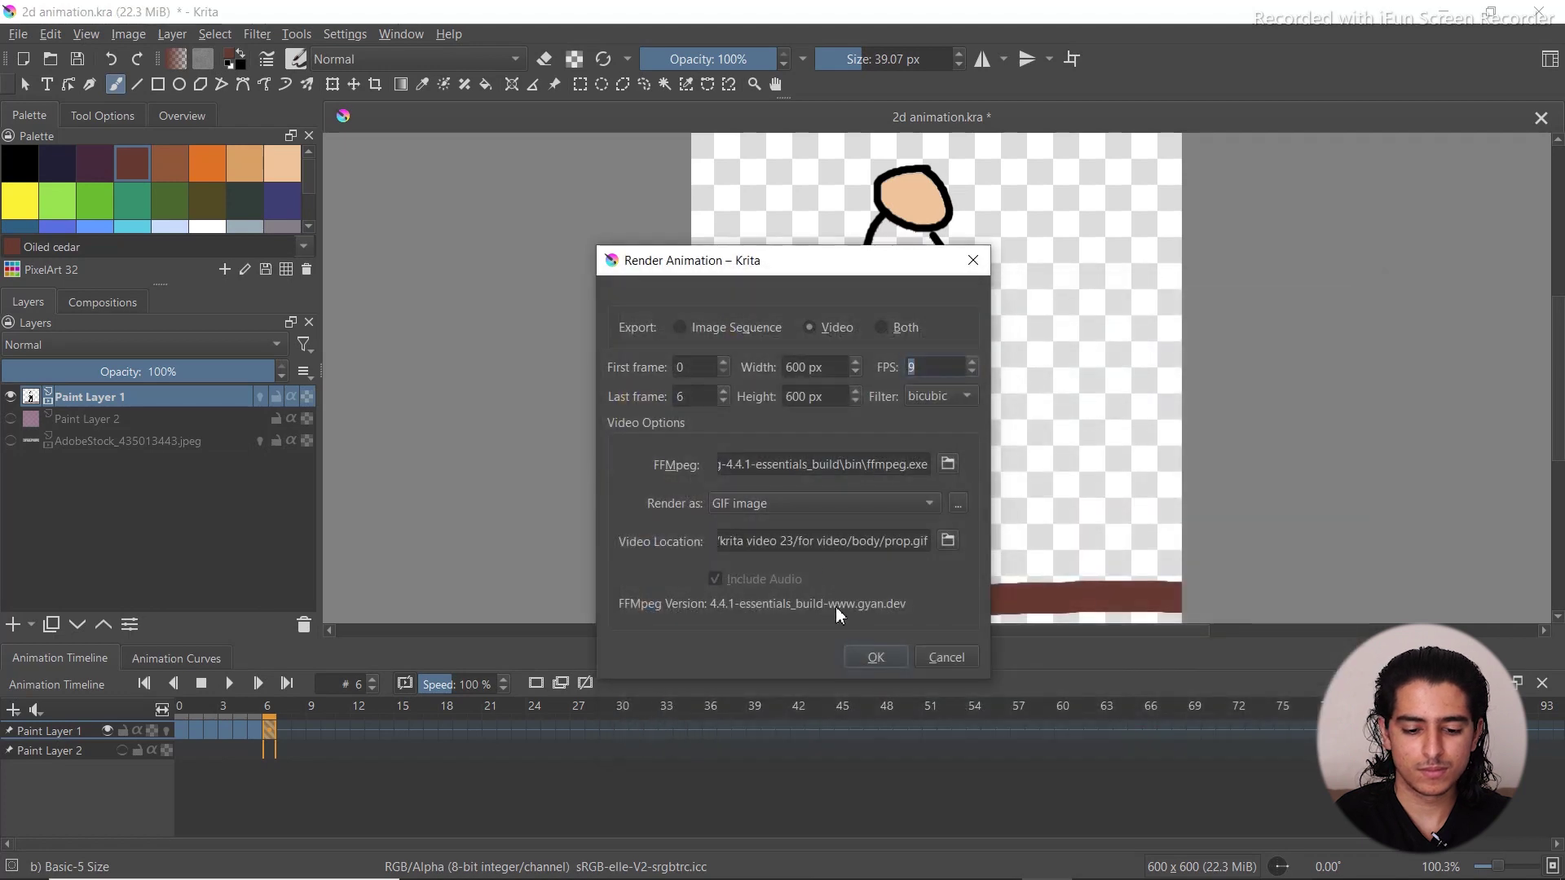
{"action": "left_click", "coordinate": [876, 657]}
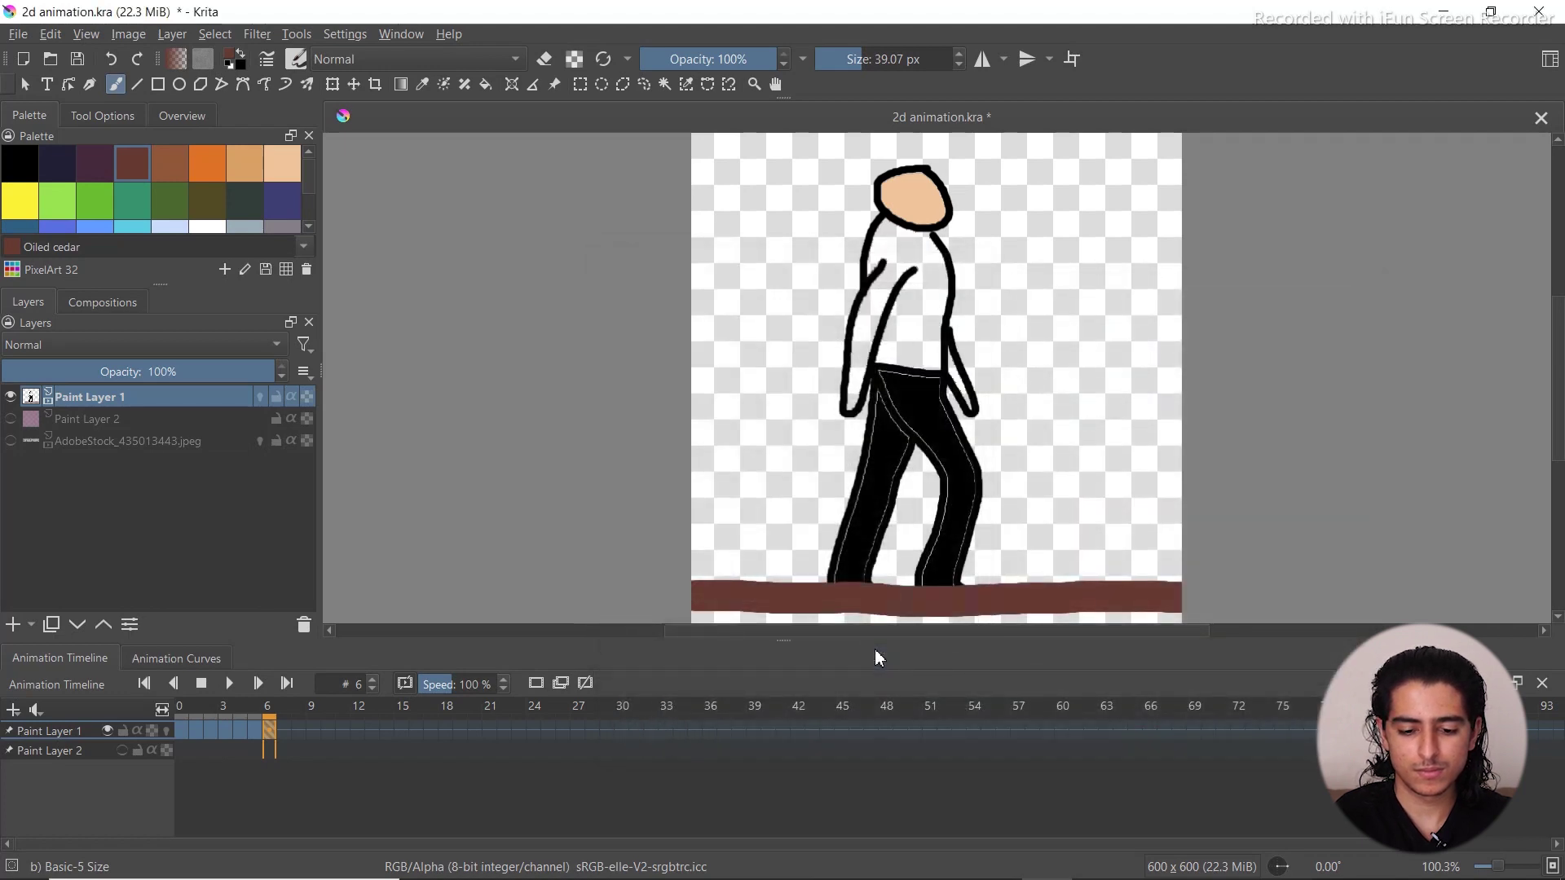
{"action": "key", "text": "super+d"}
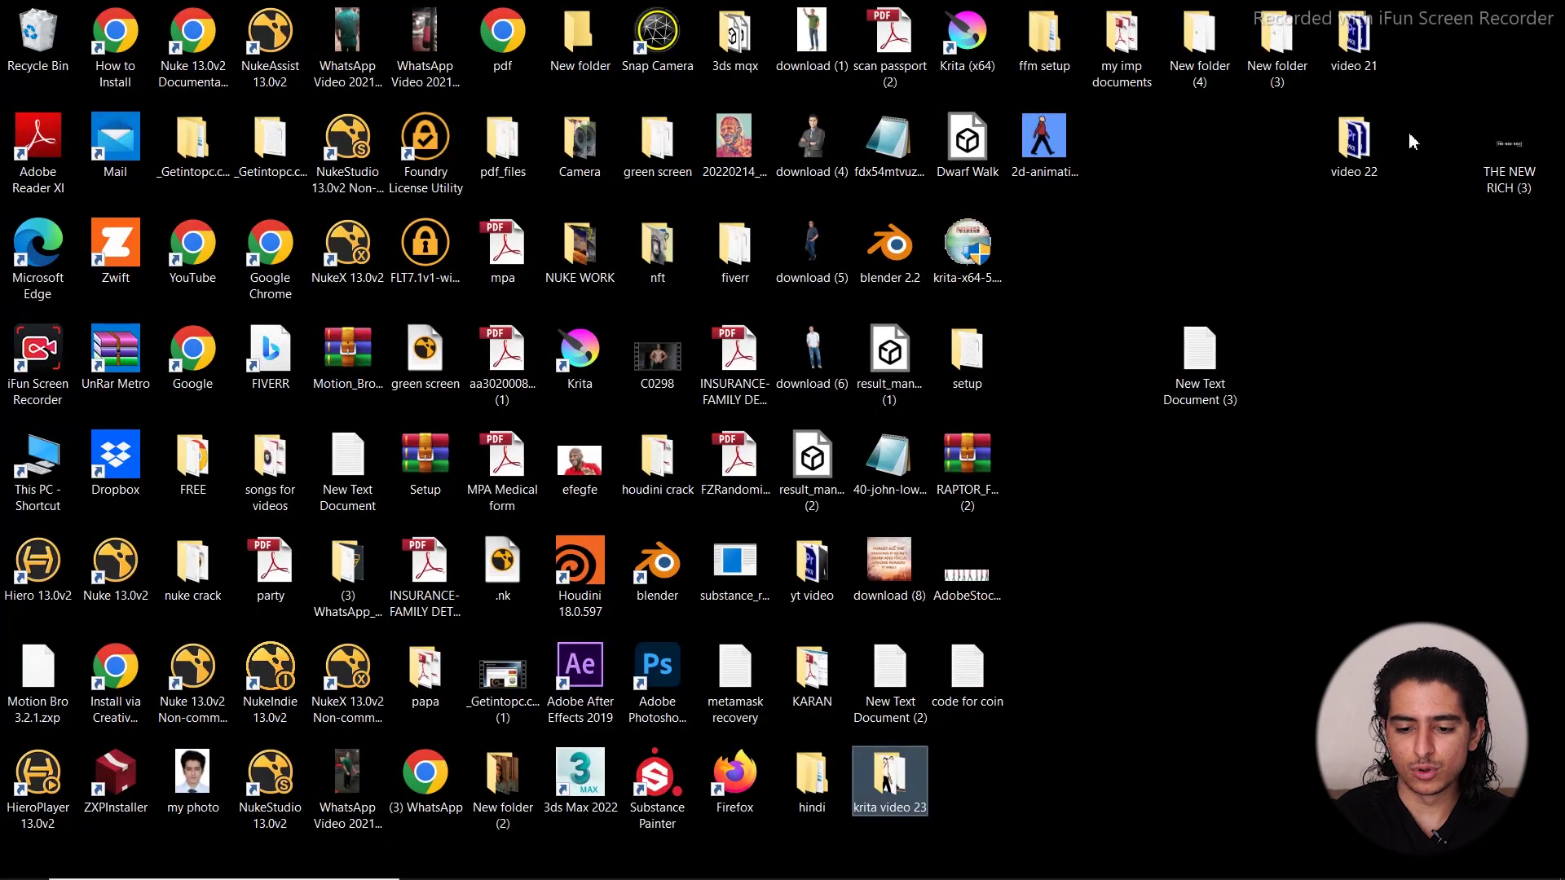
{"action": "double_click", "coordinate": [868, 815]}
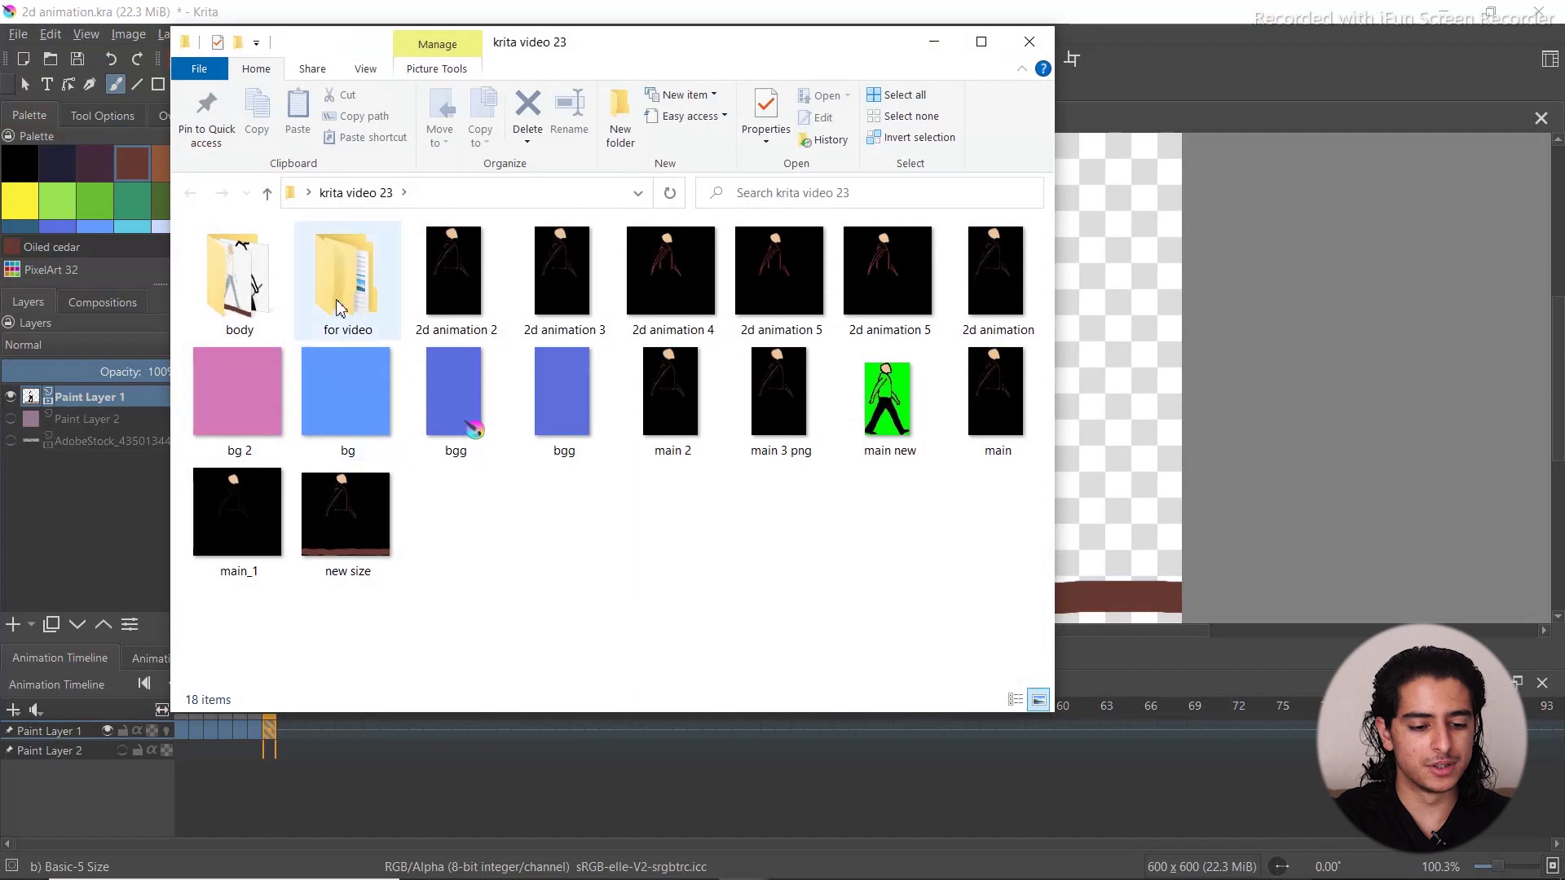
{"action": "double_click", "coordinate": [340, 306]}
{"action": "double_click", "coordinate": [269, 268]}
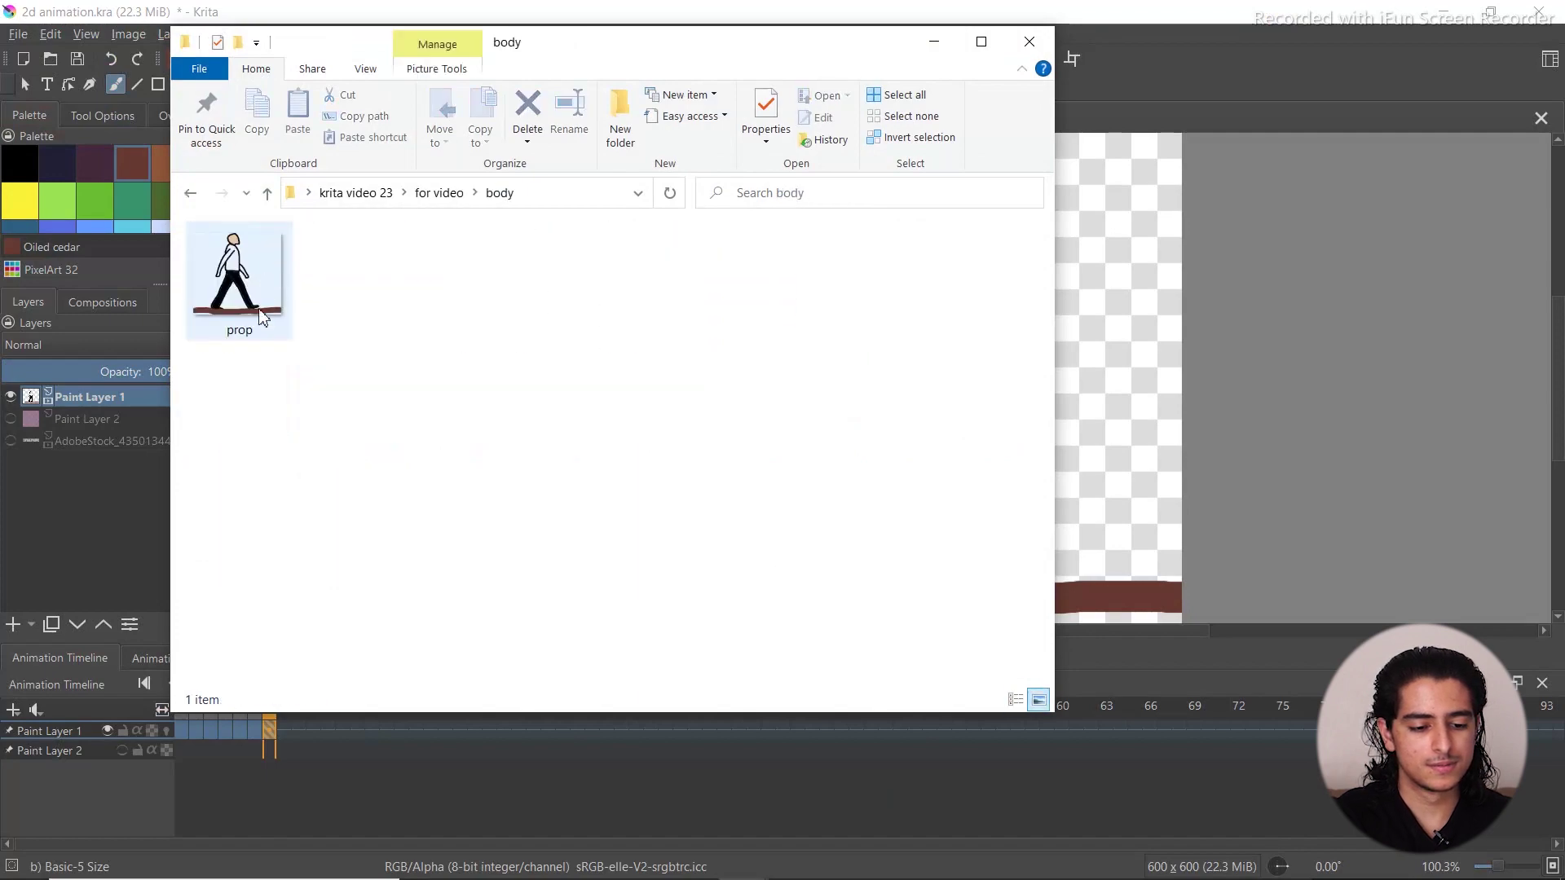
{"action": "double_click", "coordinate": [263, 313]}
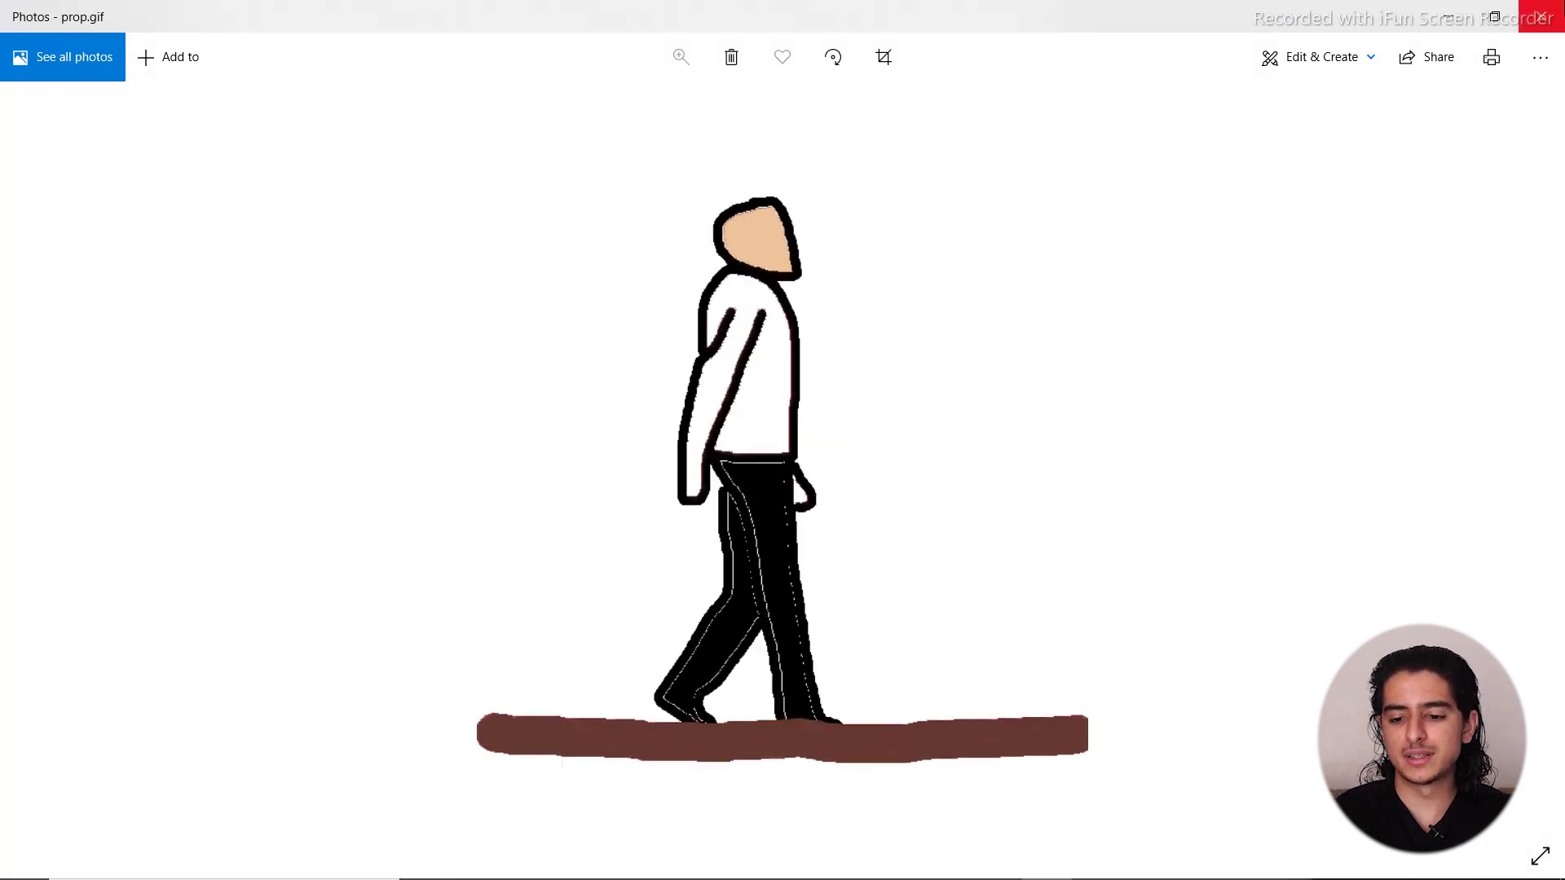
{"action": "key", "text": "alt+F4"}
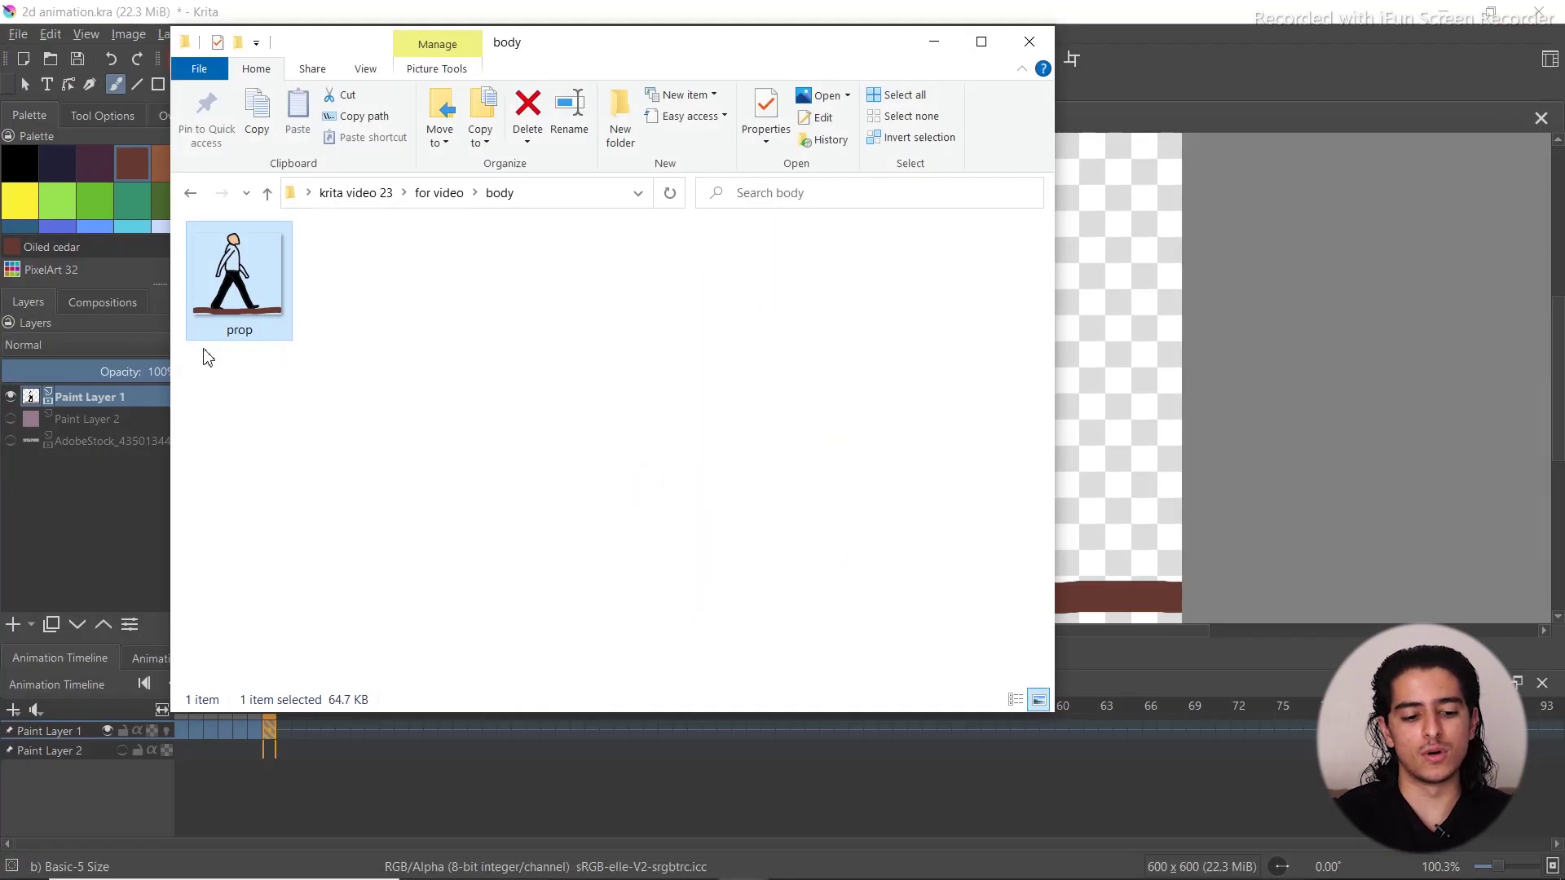
{"action": "left_click", "coordinate": [1030, 42]}
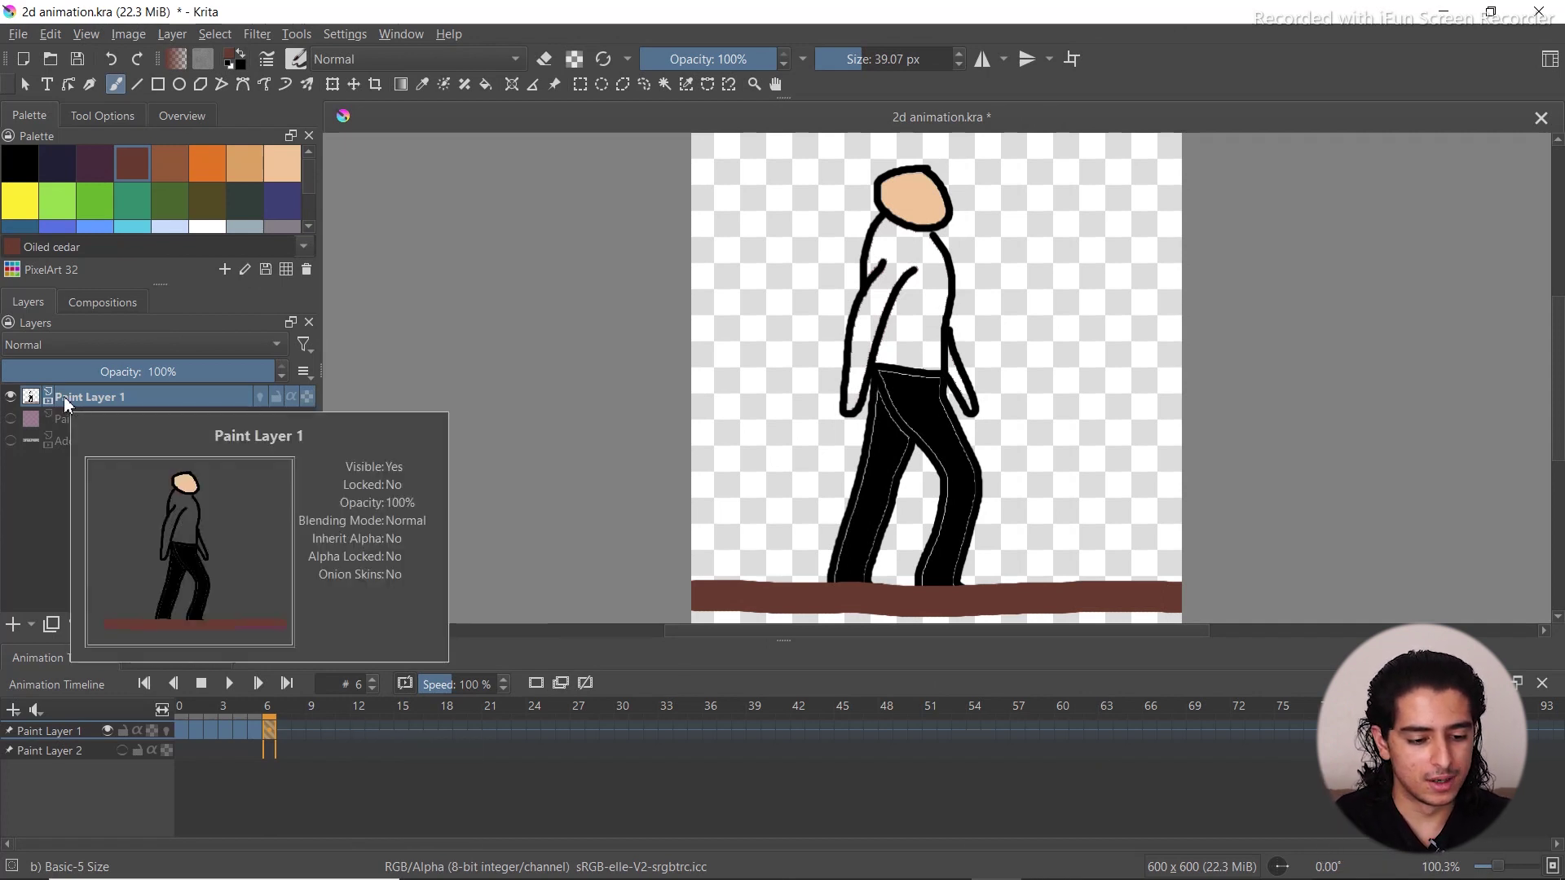
Duplicate Paint Layer 1 with Ctrl+J, stacking the copies above Paint Layer 2
{"action": "mouse_move", "coordinate": [76, 421]}
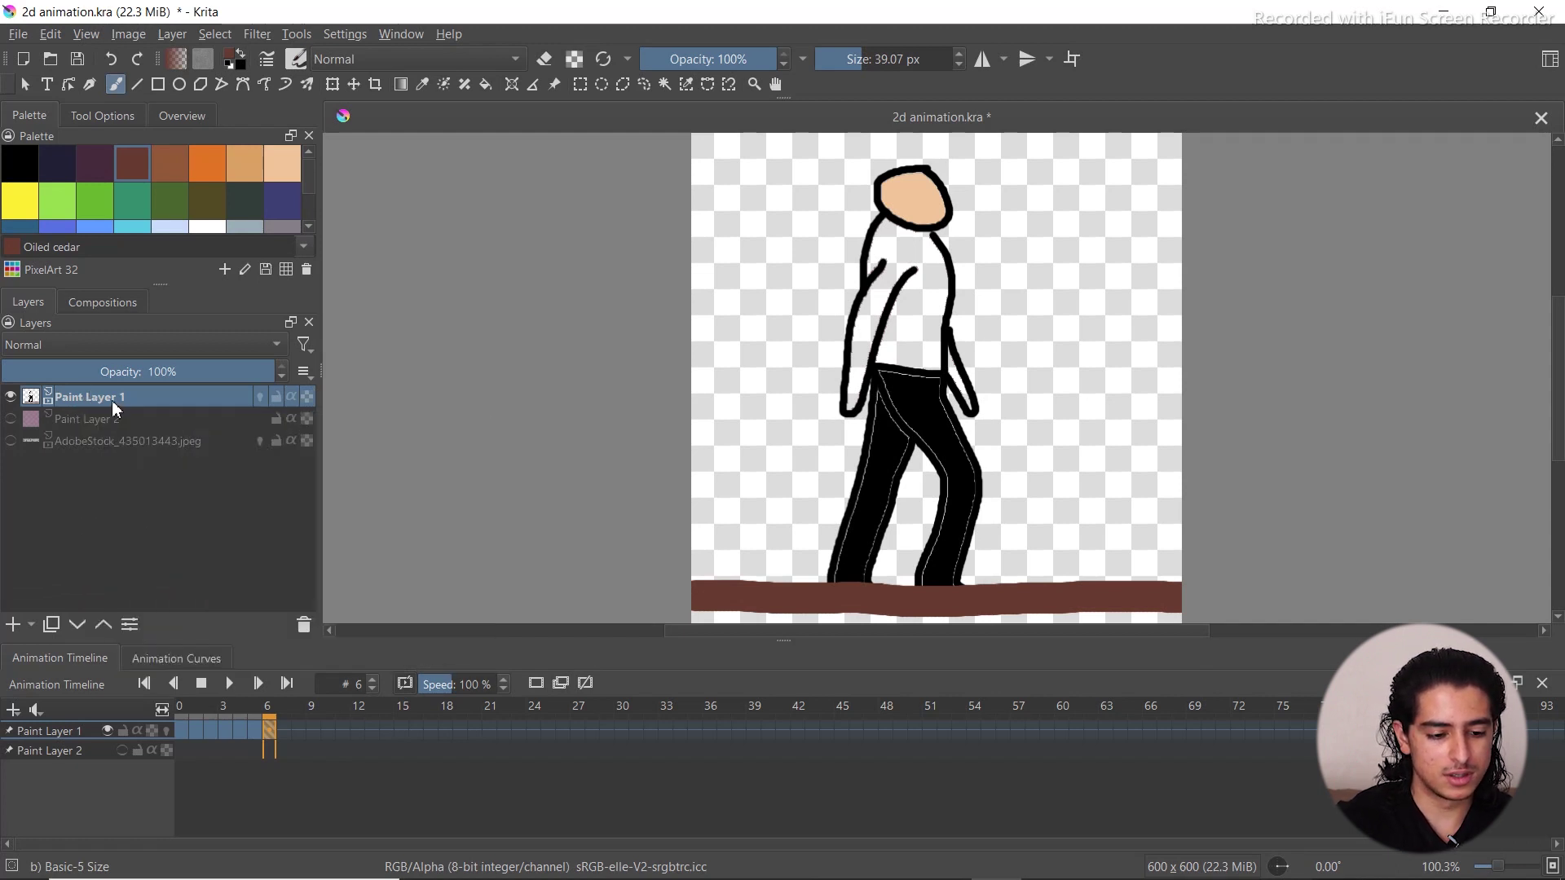
{"action": "key", "text": "ctrl+j"}
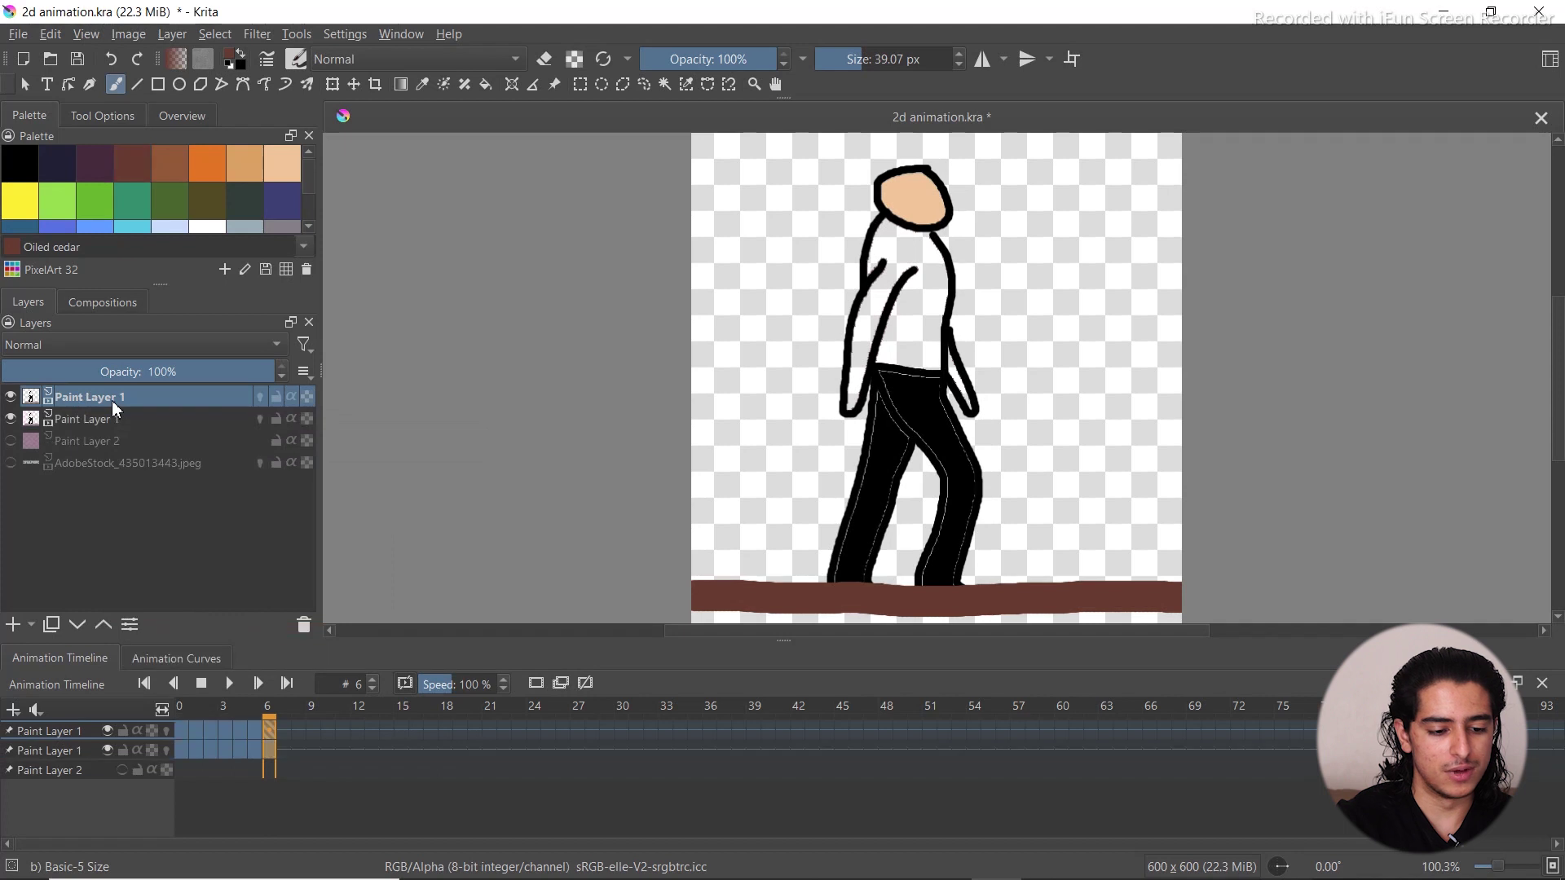
{"action": "key", "text": "ctrl+j"}
{"action": "key", "text": "ctrl+j"}
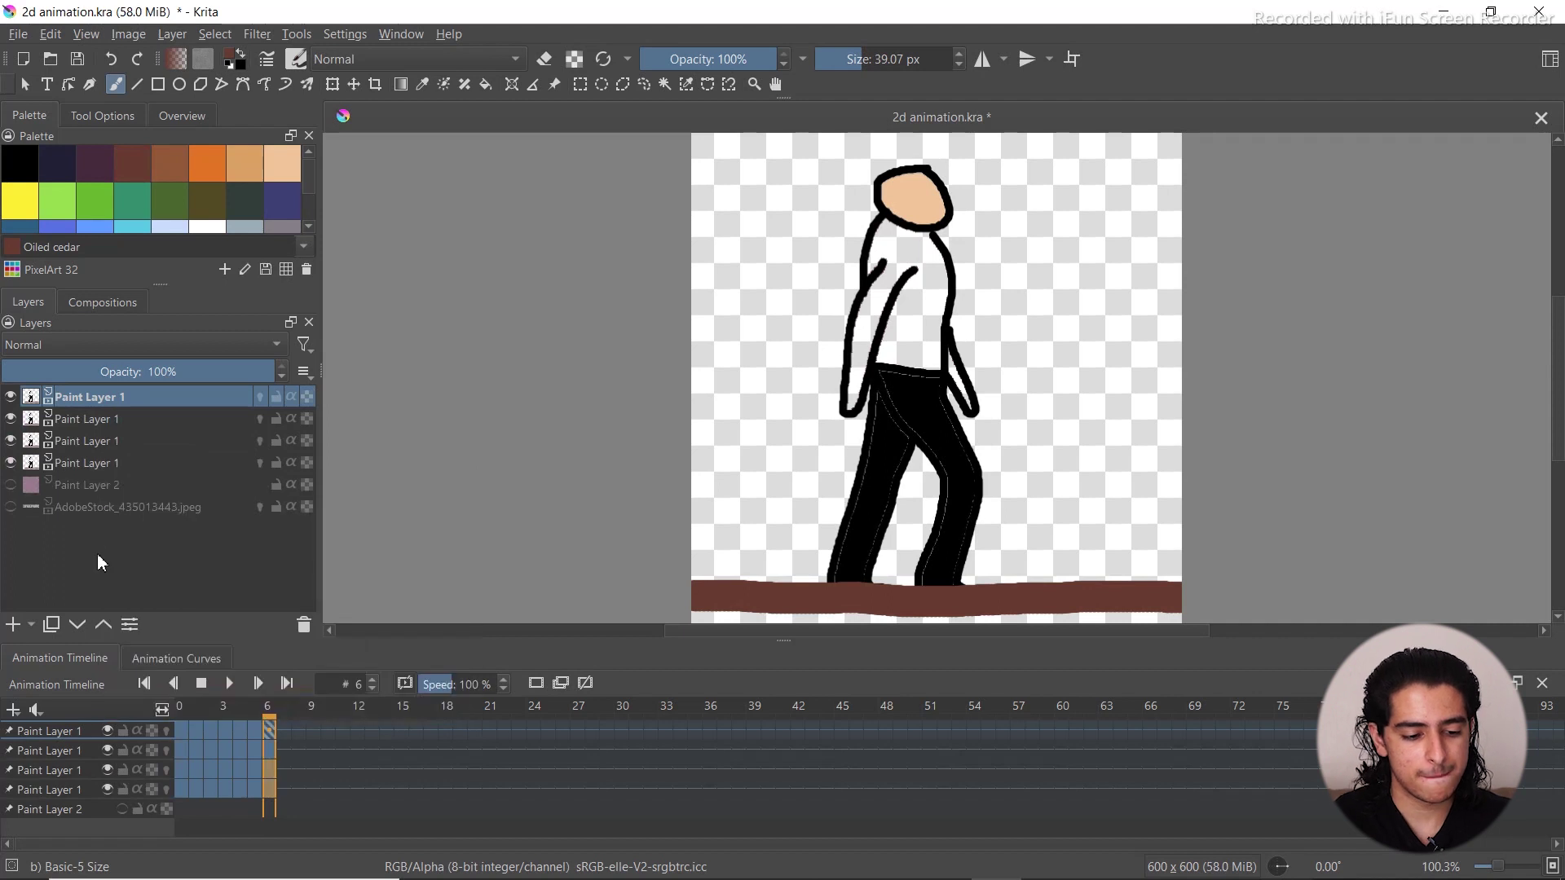
With the Fill tool and red, fill the shirt on frames 6, 5 and 4
{"action": "left_click", "coordinate": [485, 85]}
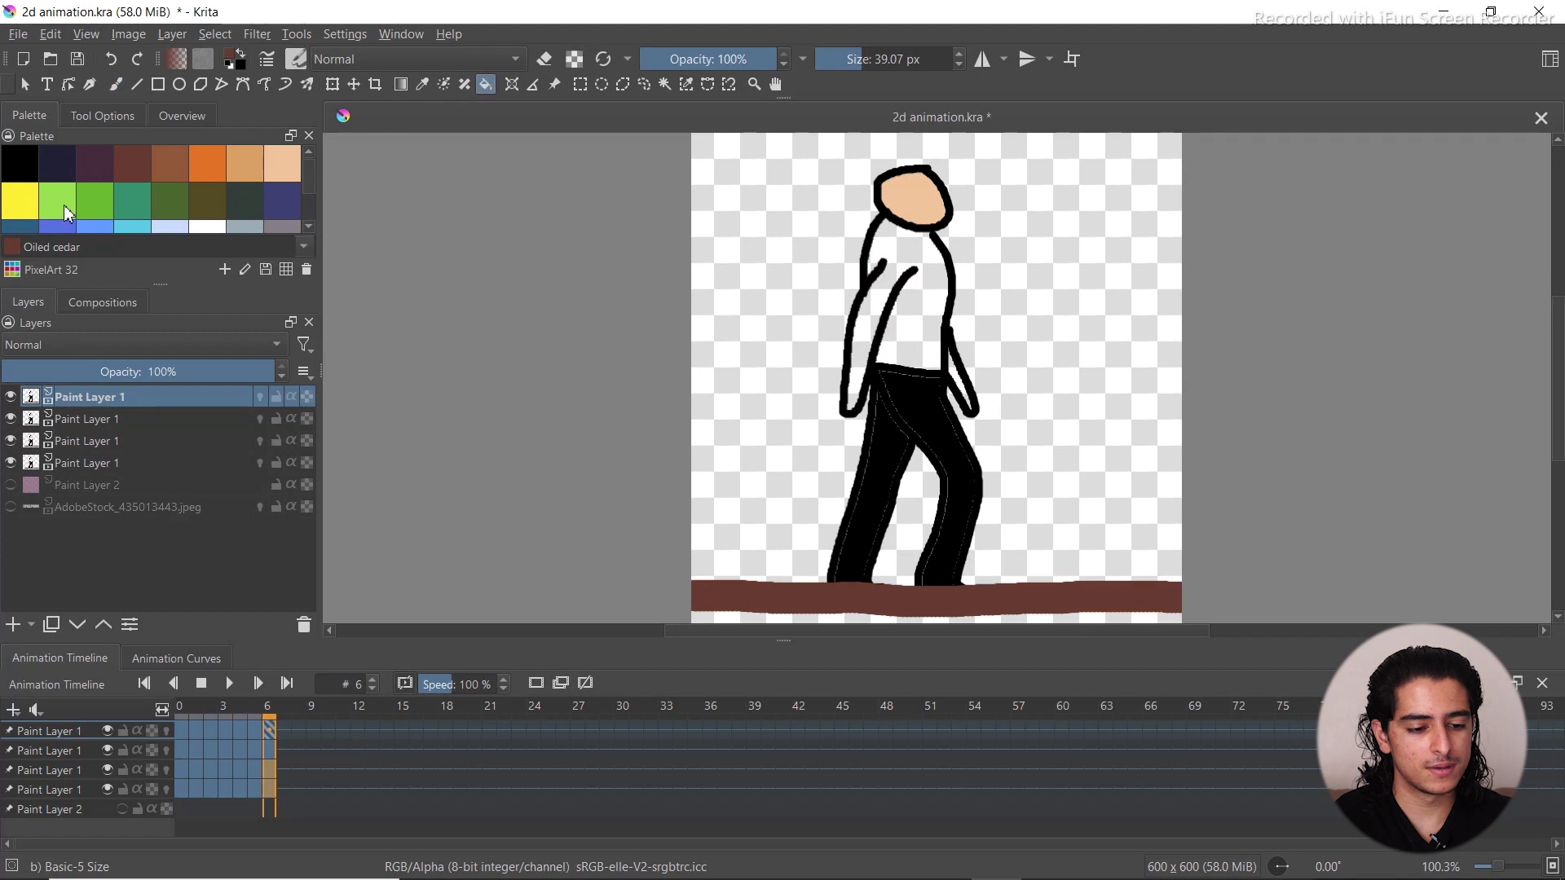
{"action": "left_click_drag", "start_coordinate": [310, 169], "coordinate": [311, 214]}
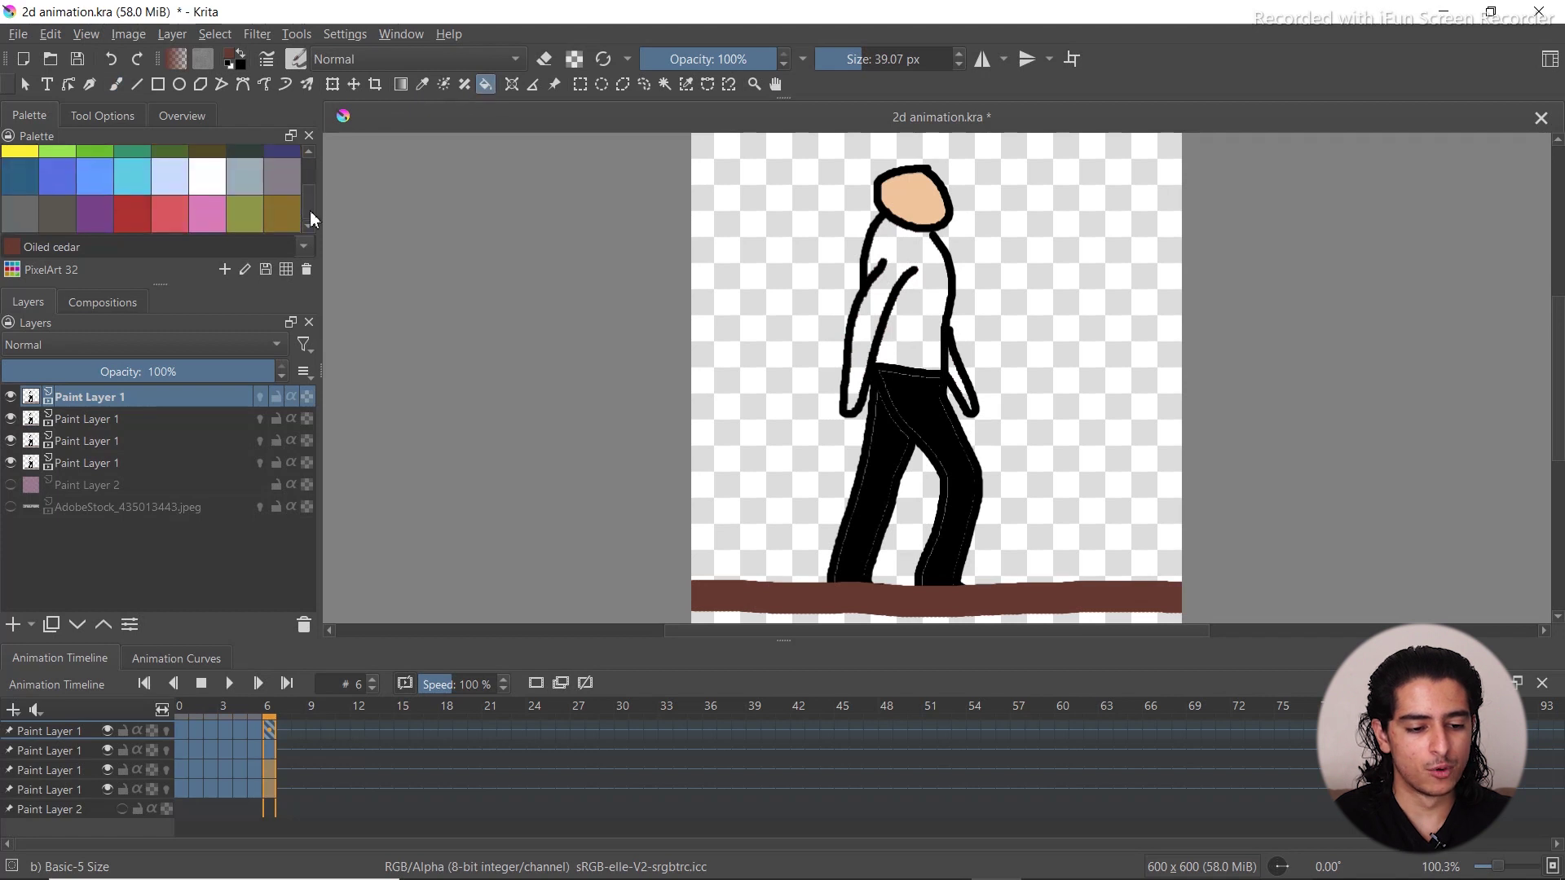
{"action": "left_click", "coordinate": [140, 217]}
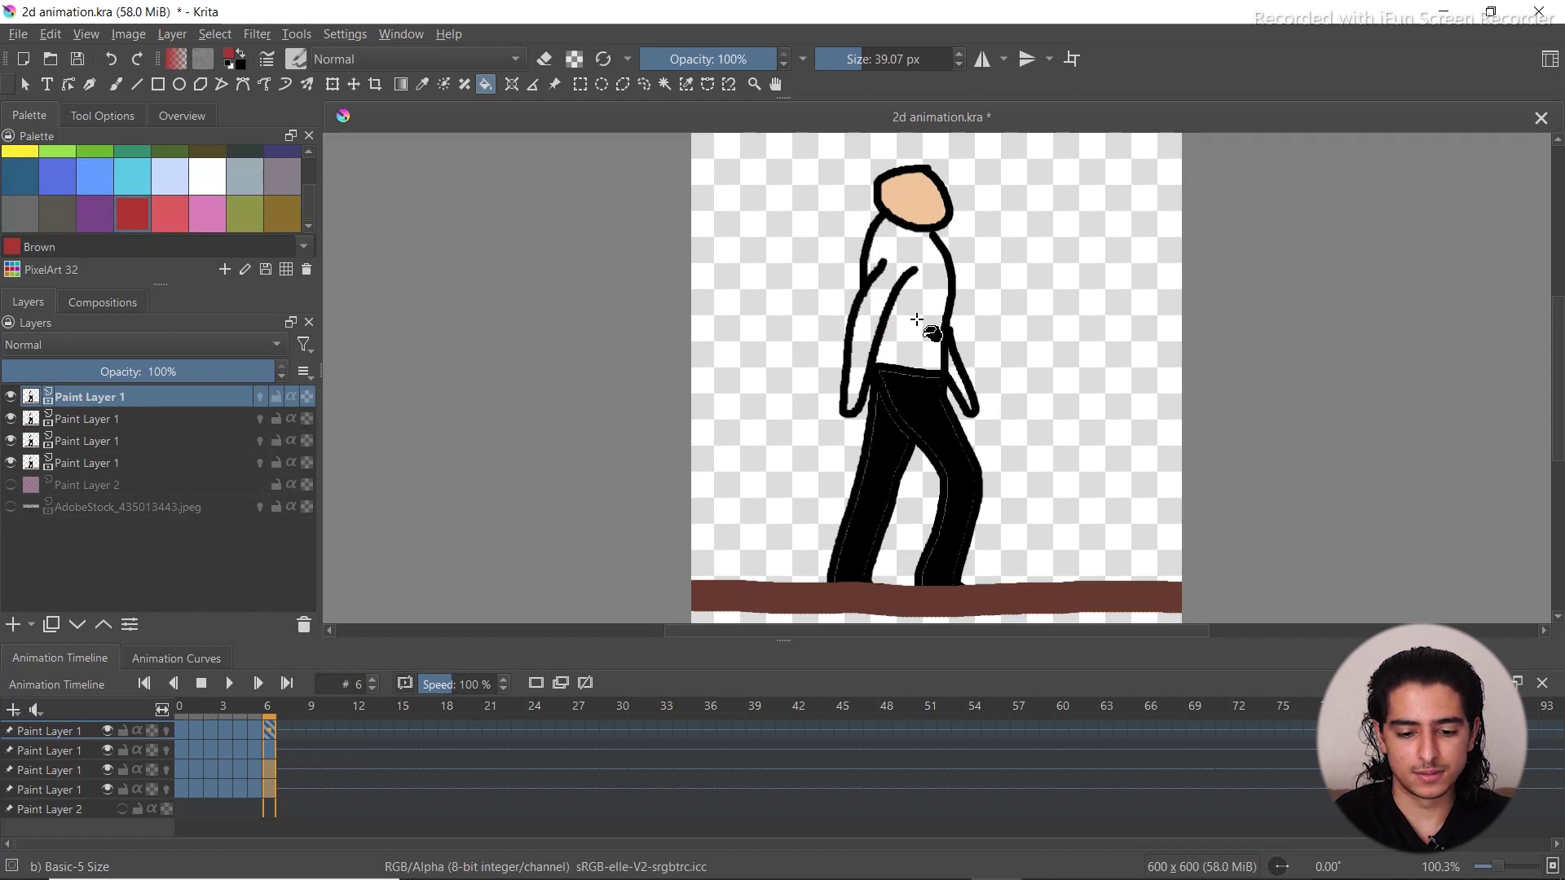
{"action": "left_click", "coordinate": [917, 320]}
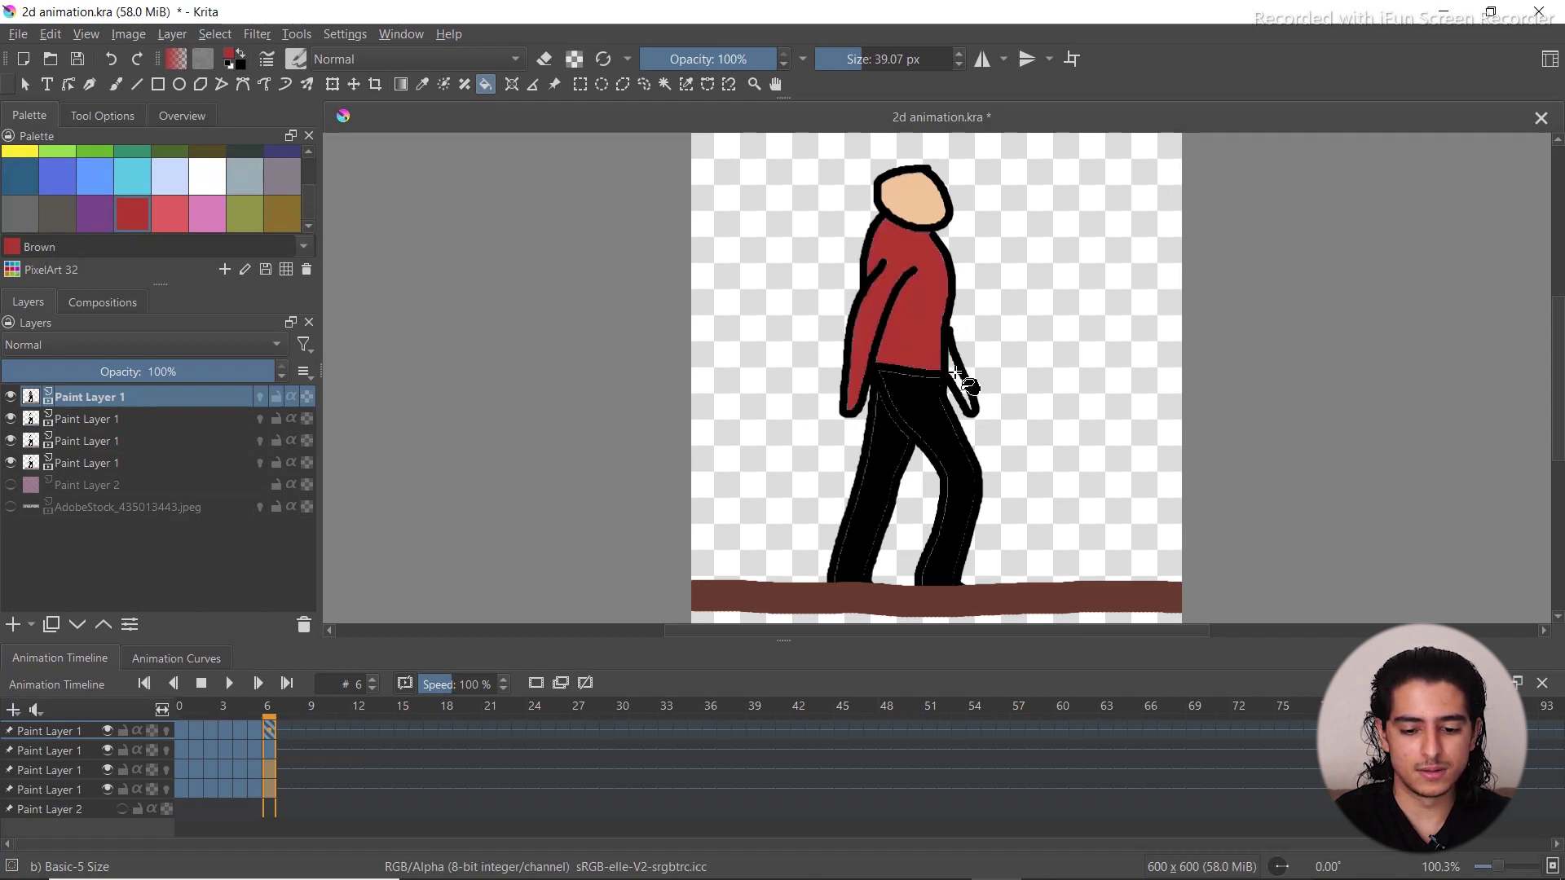
{"action": "key", "text": "Left"}
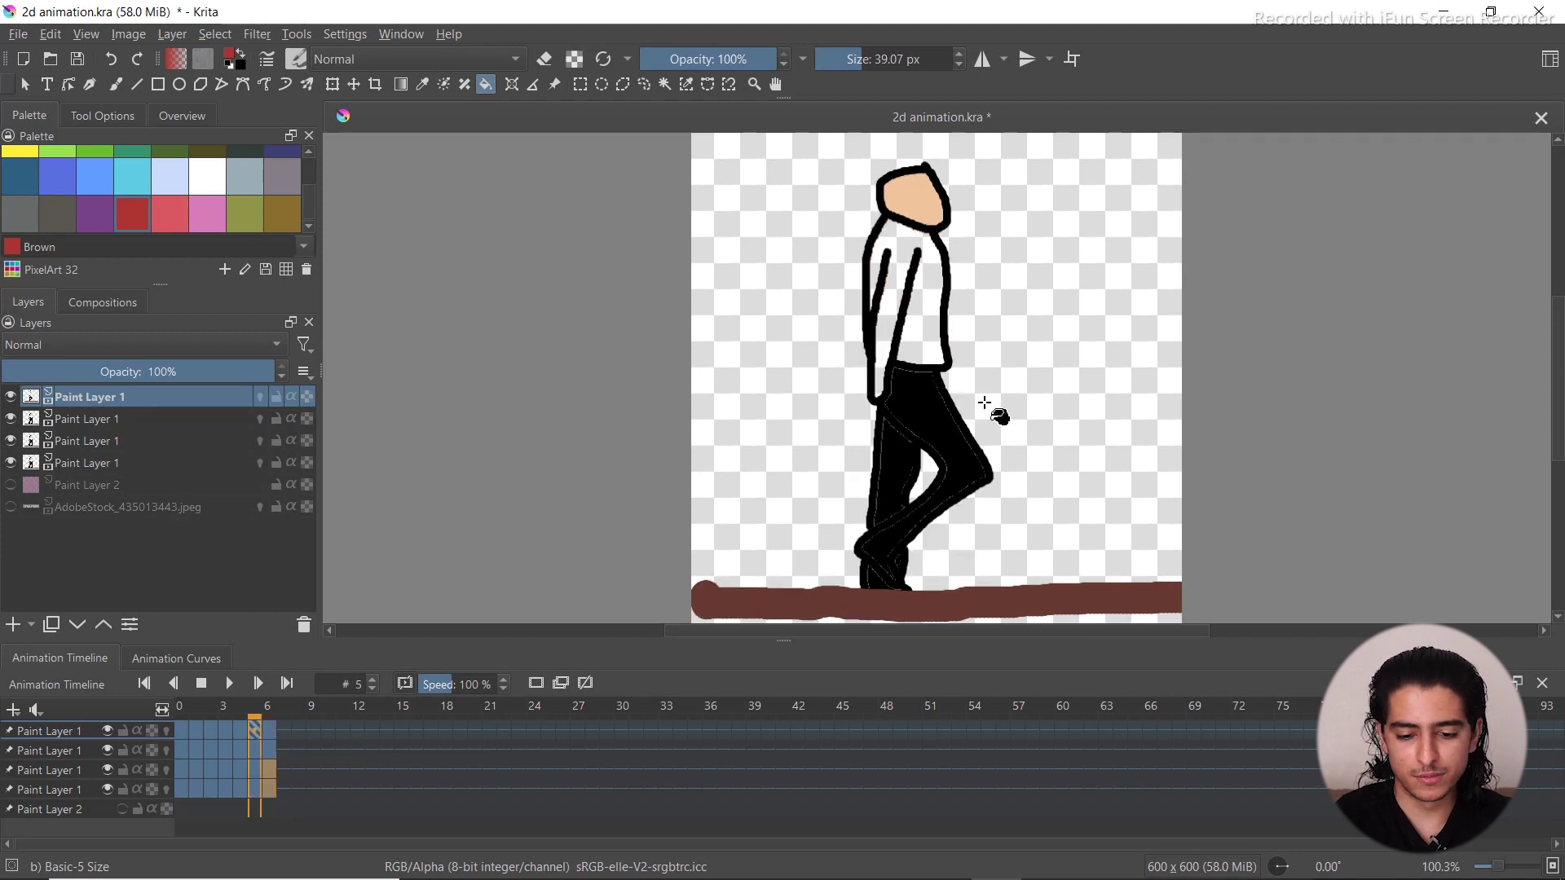
{"action": "left_click", "coordinate": [918, 339]}
{"action": "key", "text": "Left"}
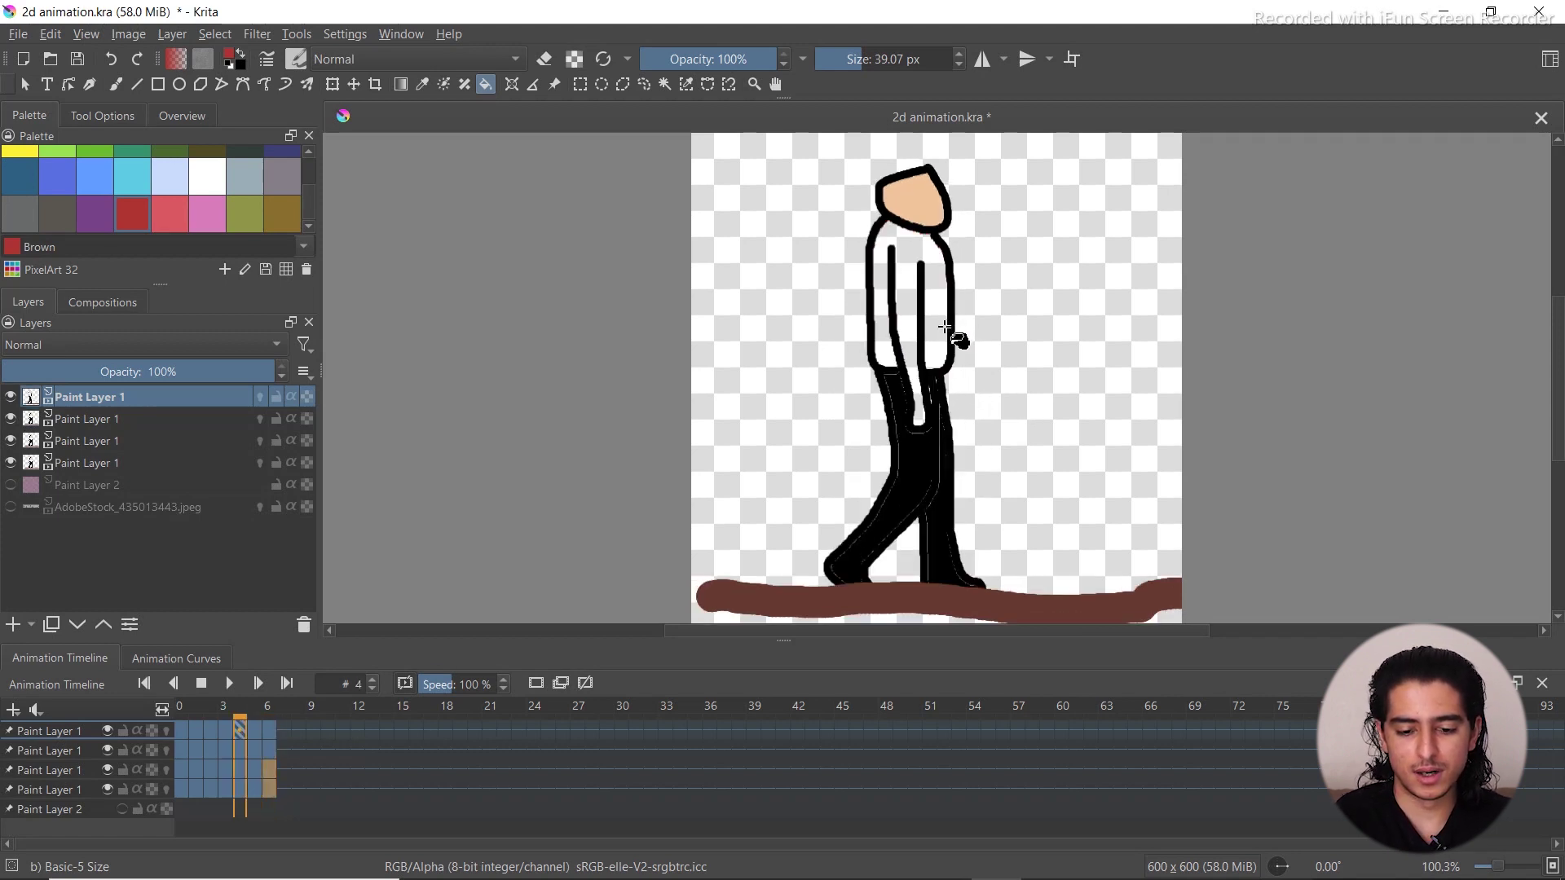
{"action": "left_click", "coordinate": [939, 328]}
Fill the shirt red on frames 3 to 0, including both arms, and play back
{"action": "key", "text": "Left"}
{"action": "left_click", "coordinate": [898, 336]}
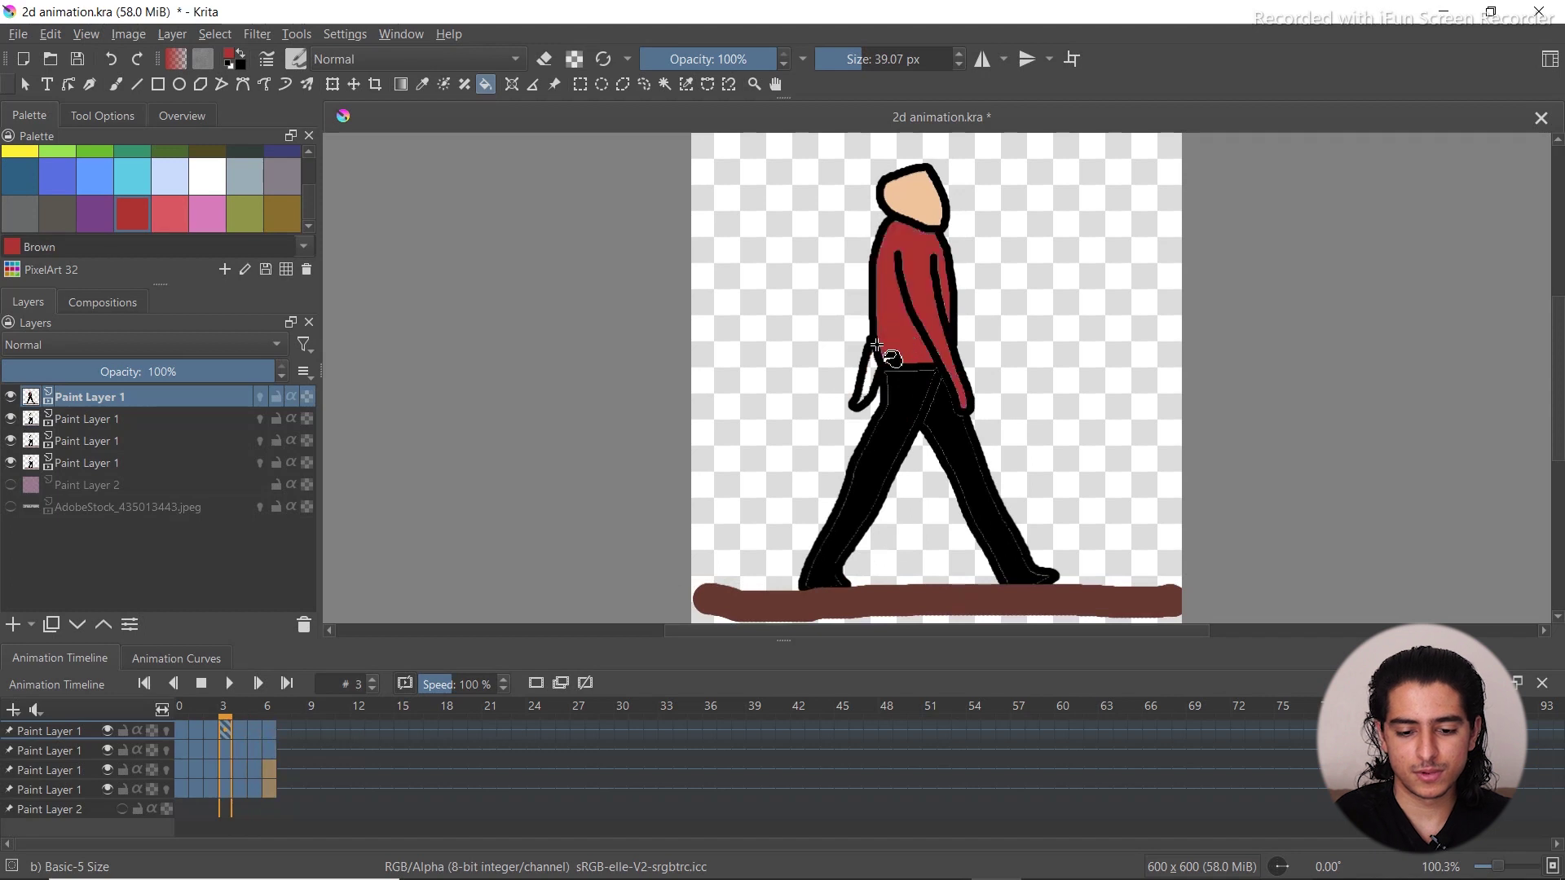
{"action": "key", "text": "Left"}
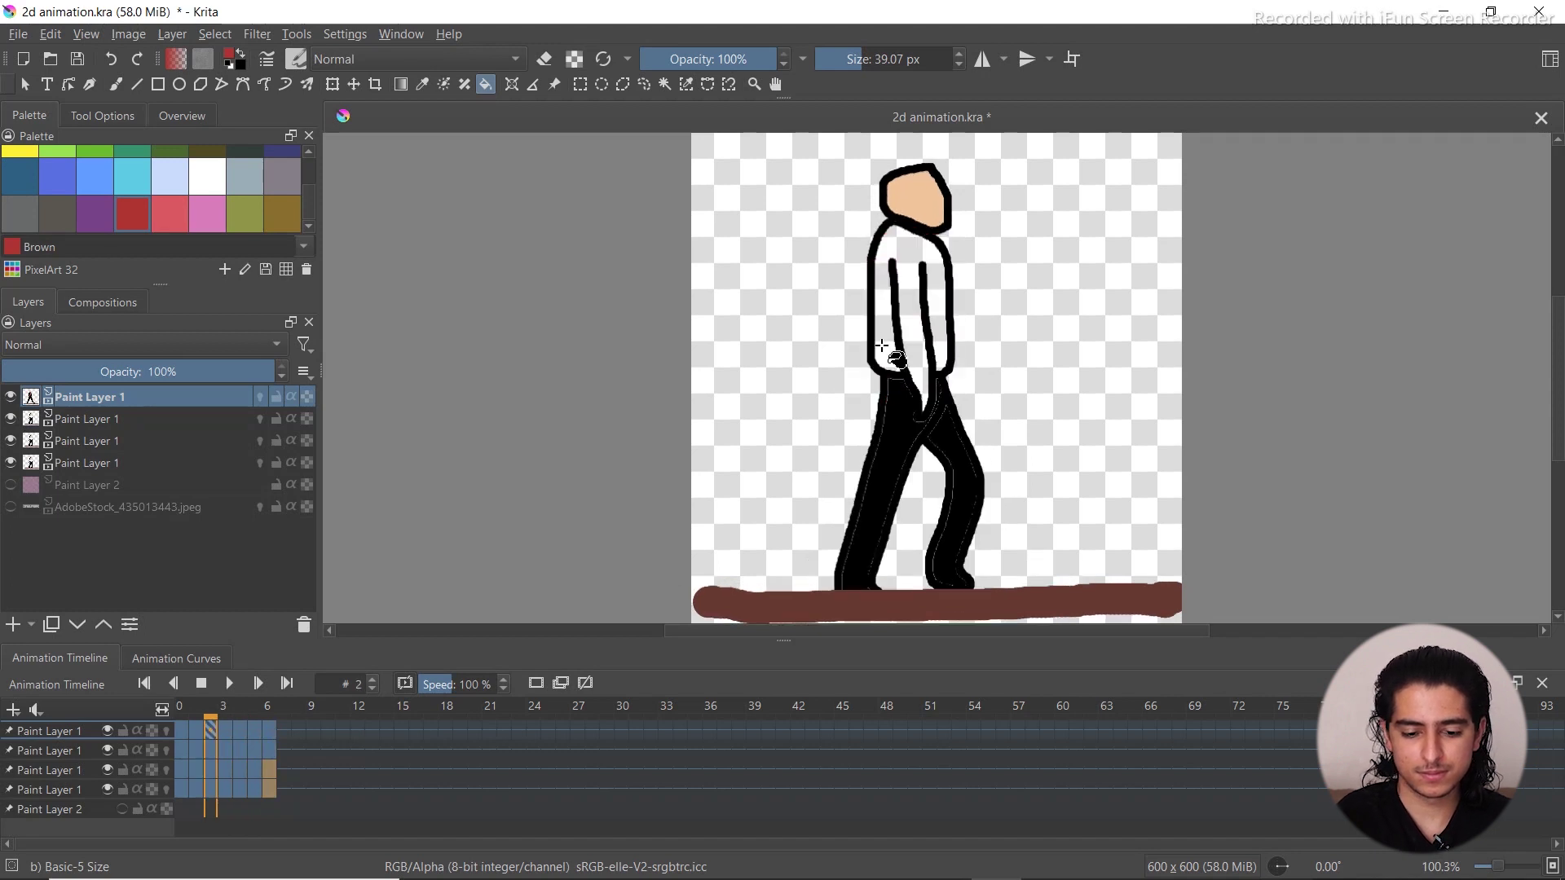
{"action": "left_click", "coordinate": [901, 351]}
{"action": "key", "text": "Left"}
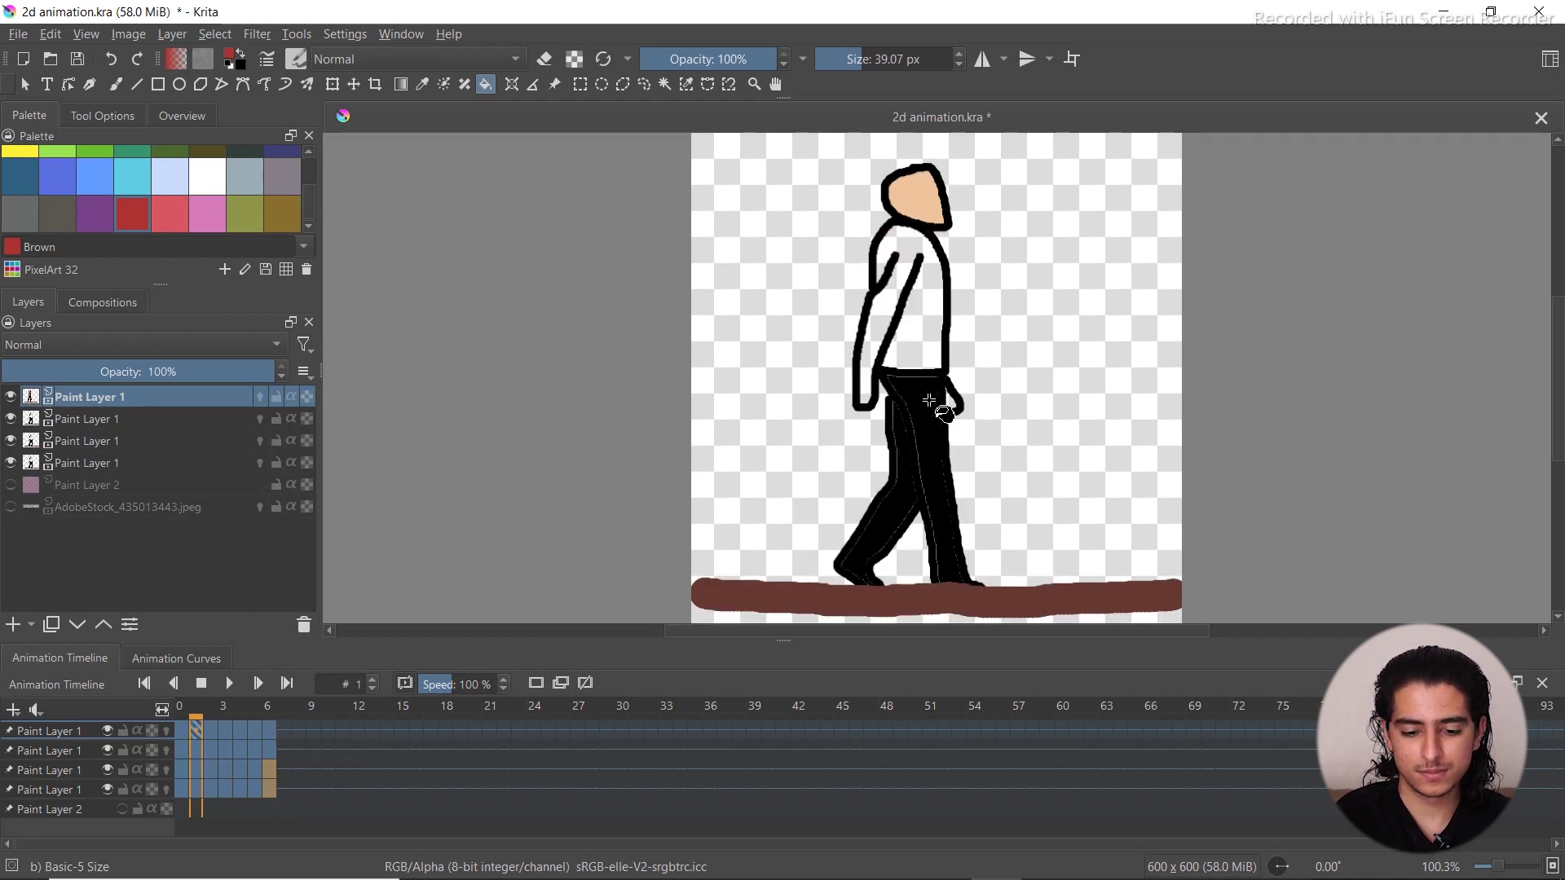
{"action": "left_click", "coordinate": [925, 322]}
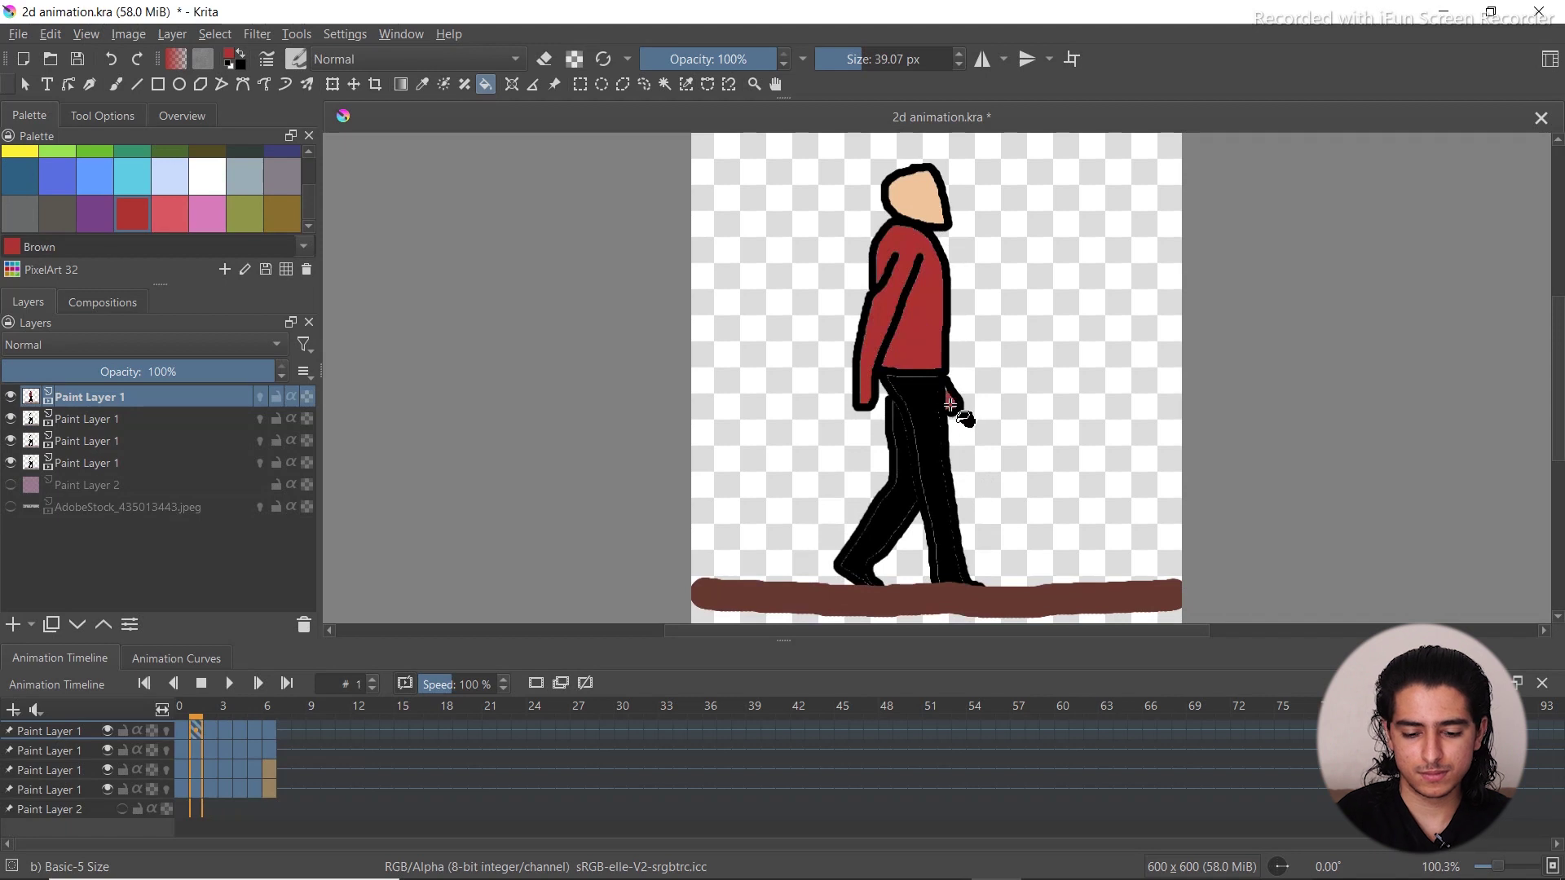
{"action": "key", "text": "Left"}
{"action": "left_click", "coordinate": [943, 366]}
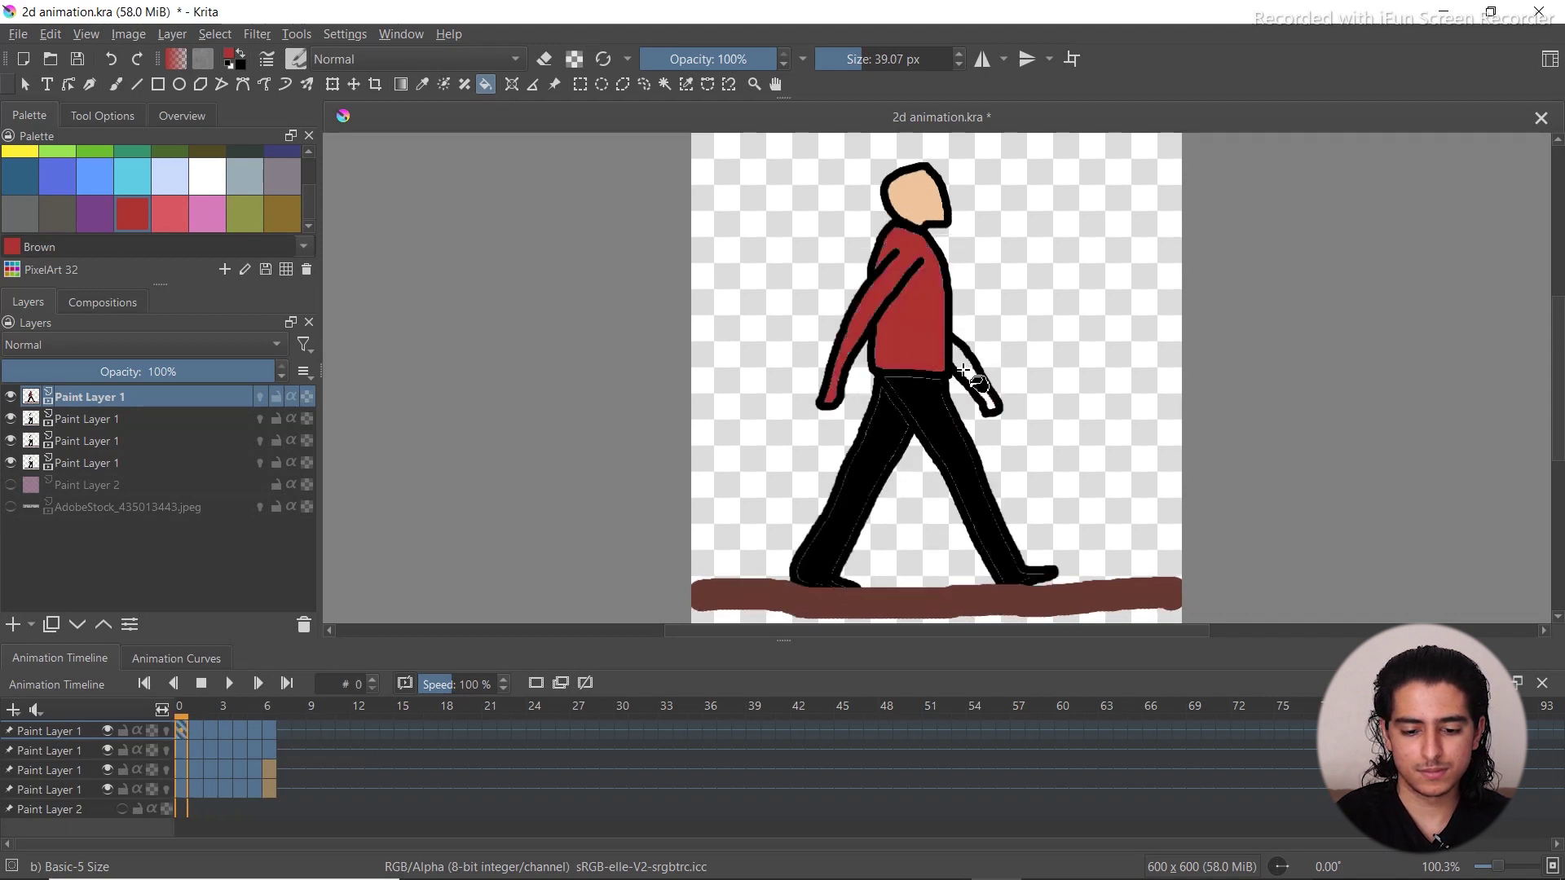
{"action": "left_click", "coordinate": [964, 371]}
{"action": "key", "text": "Left"}
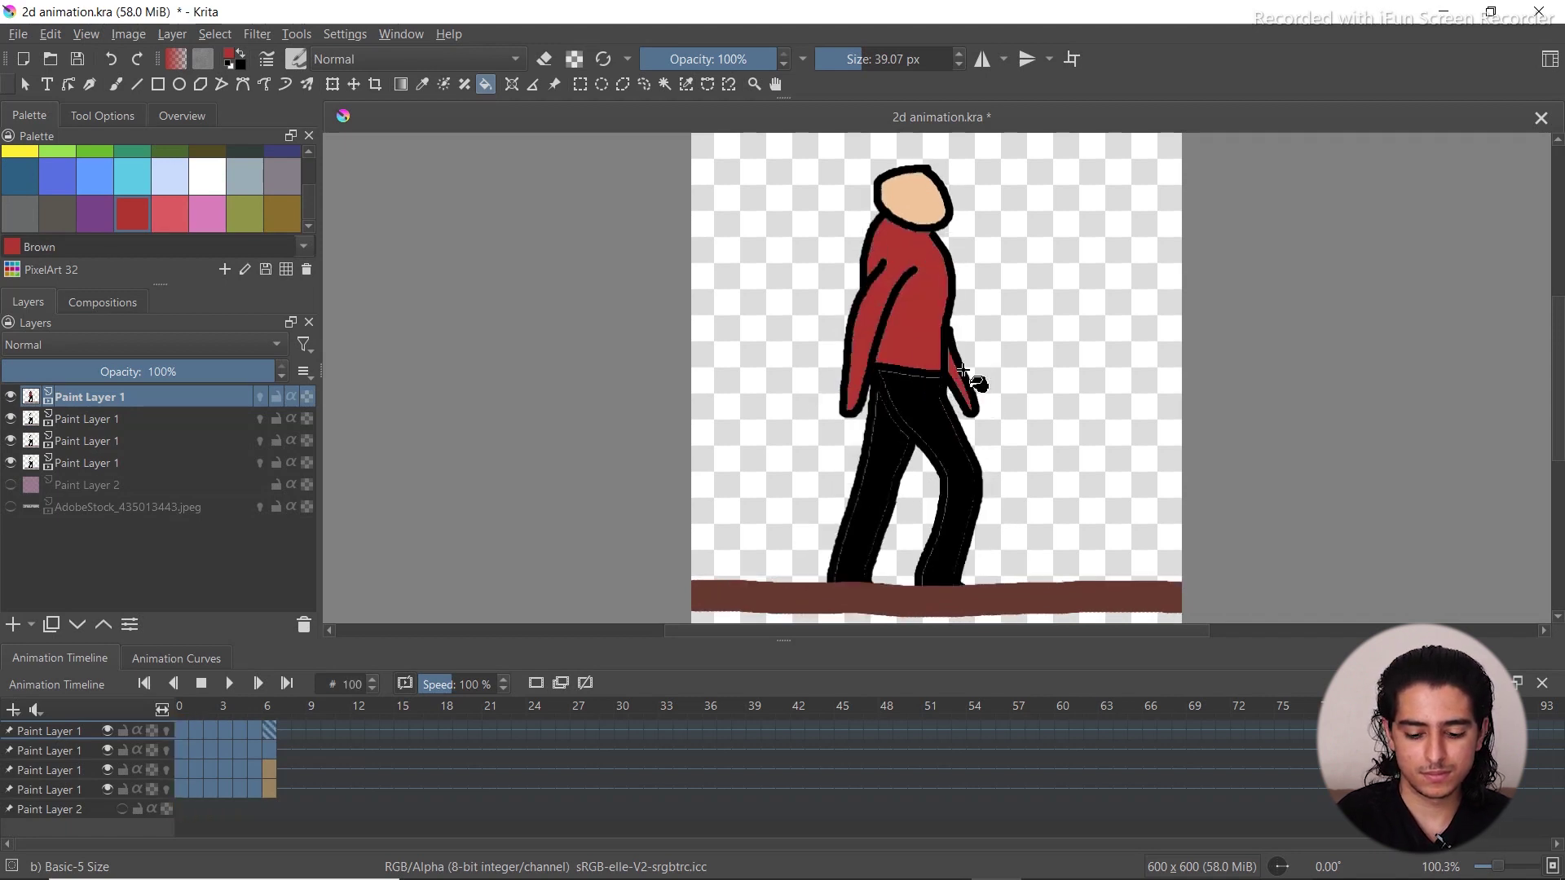
{"action": "key", "text": "space"}
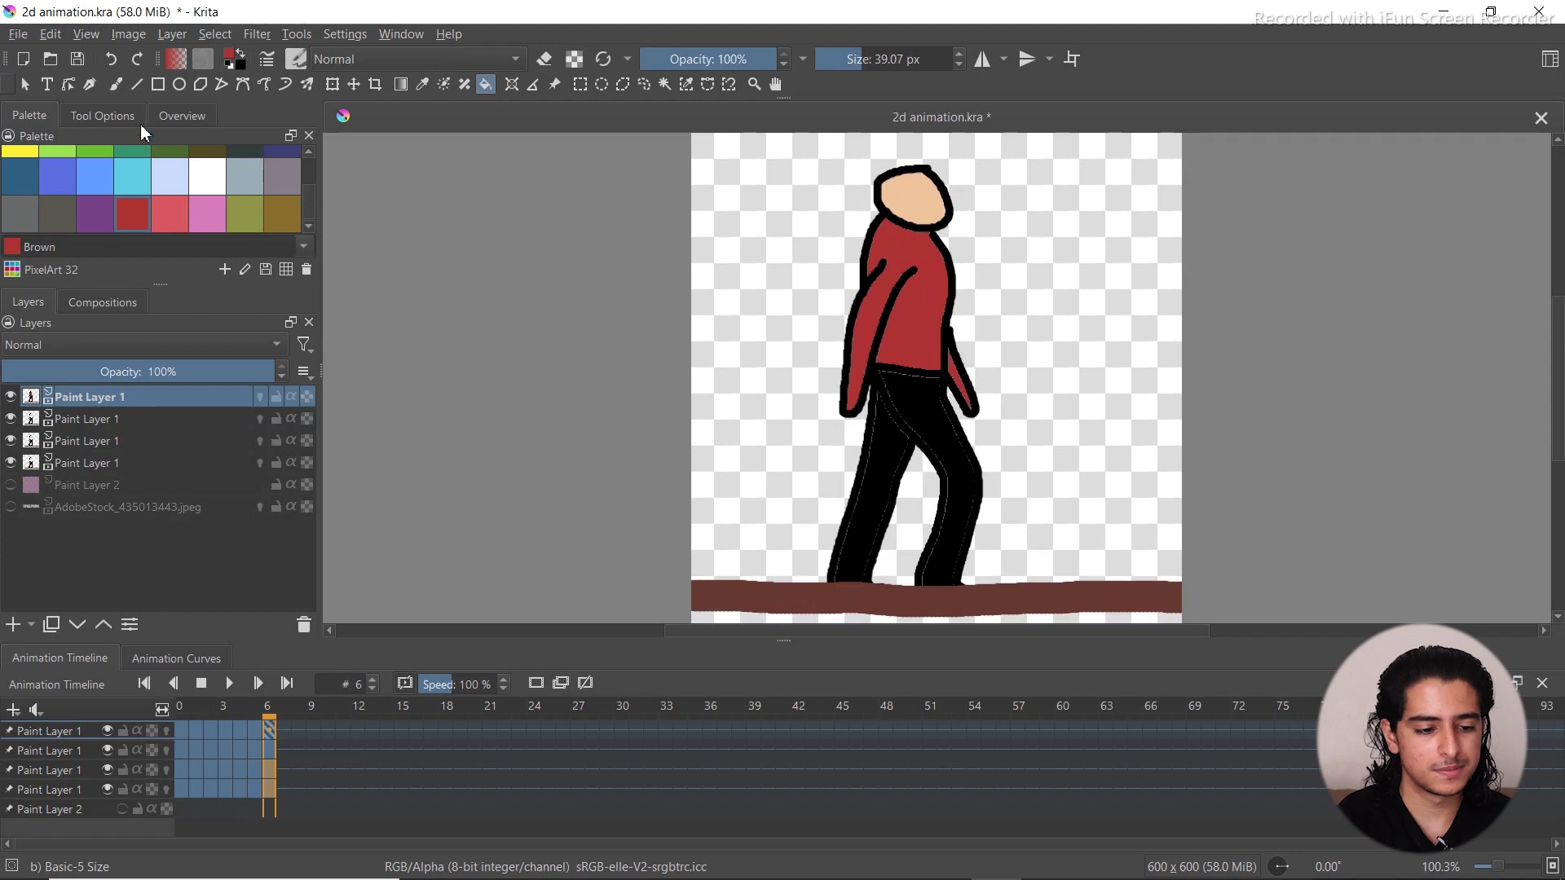
Set the Fill tool to erase, clear the black outlines on frame 2, and play back
{"action": "left_click", "coordinate": [544, 61]}
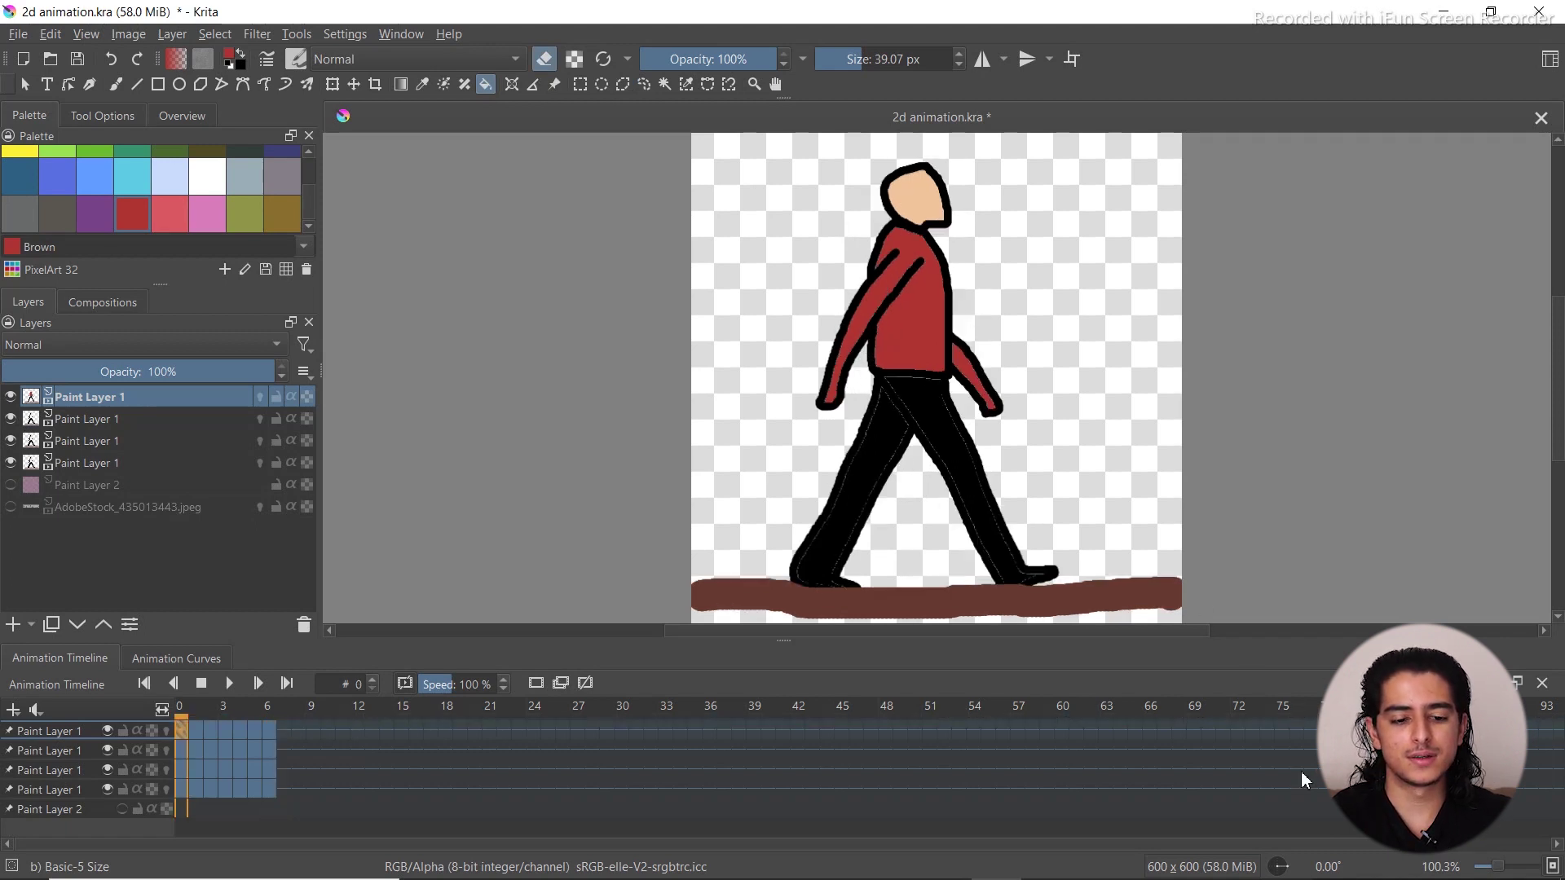
{"action": "left_click", "coordinate": [544, 62]}
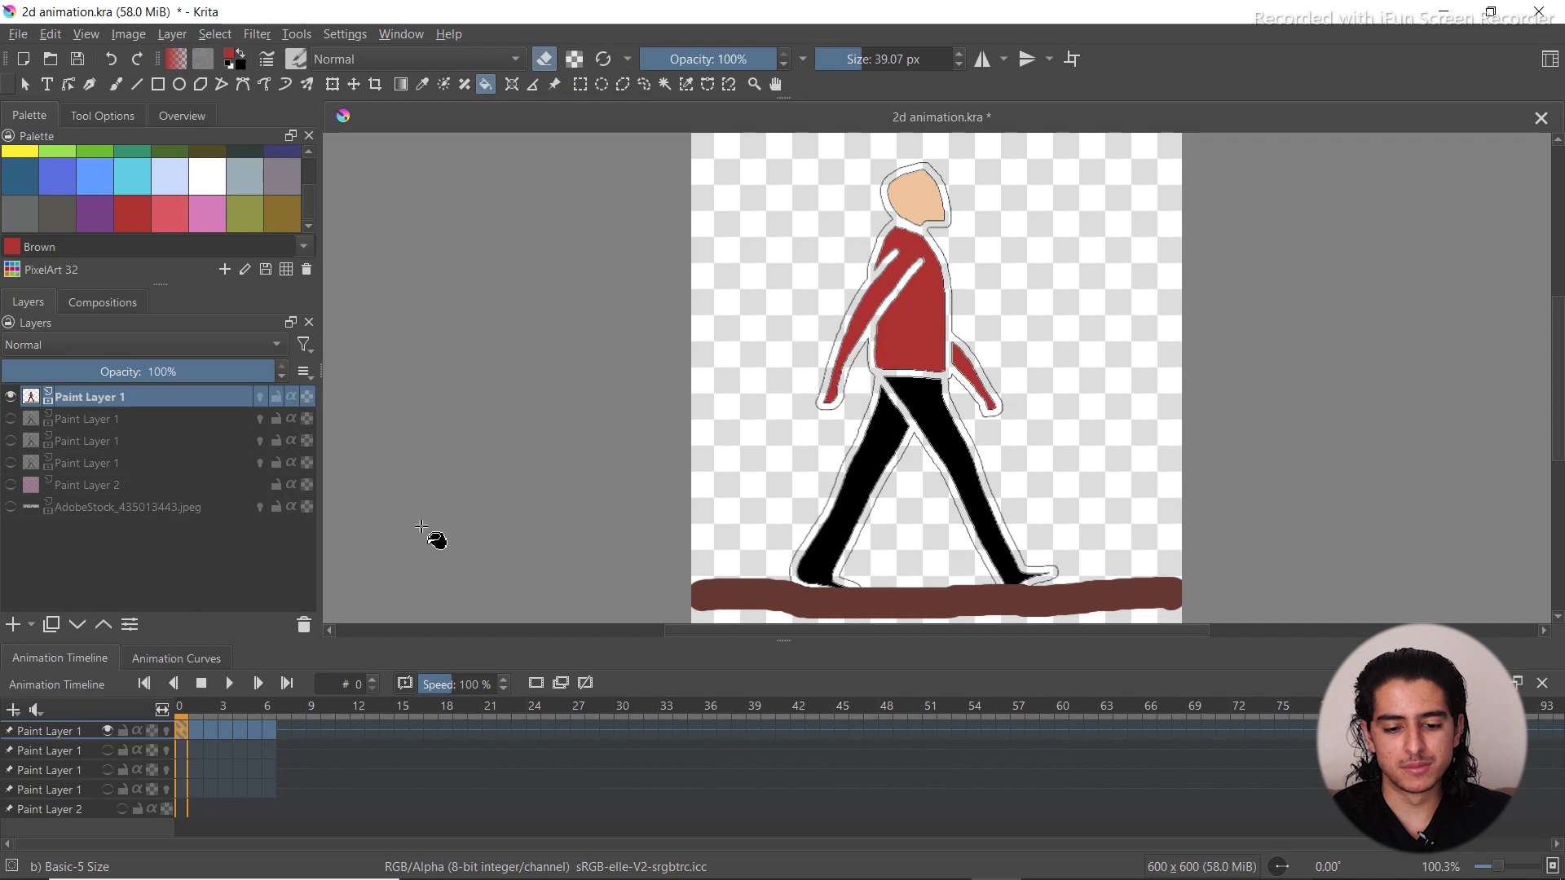
{"action": "left_click", "coordinate": [196, 726]}
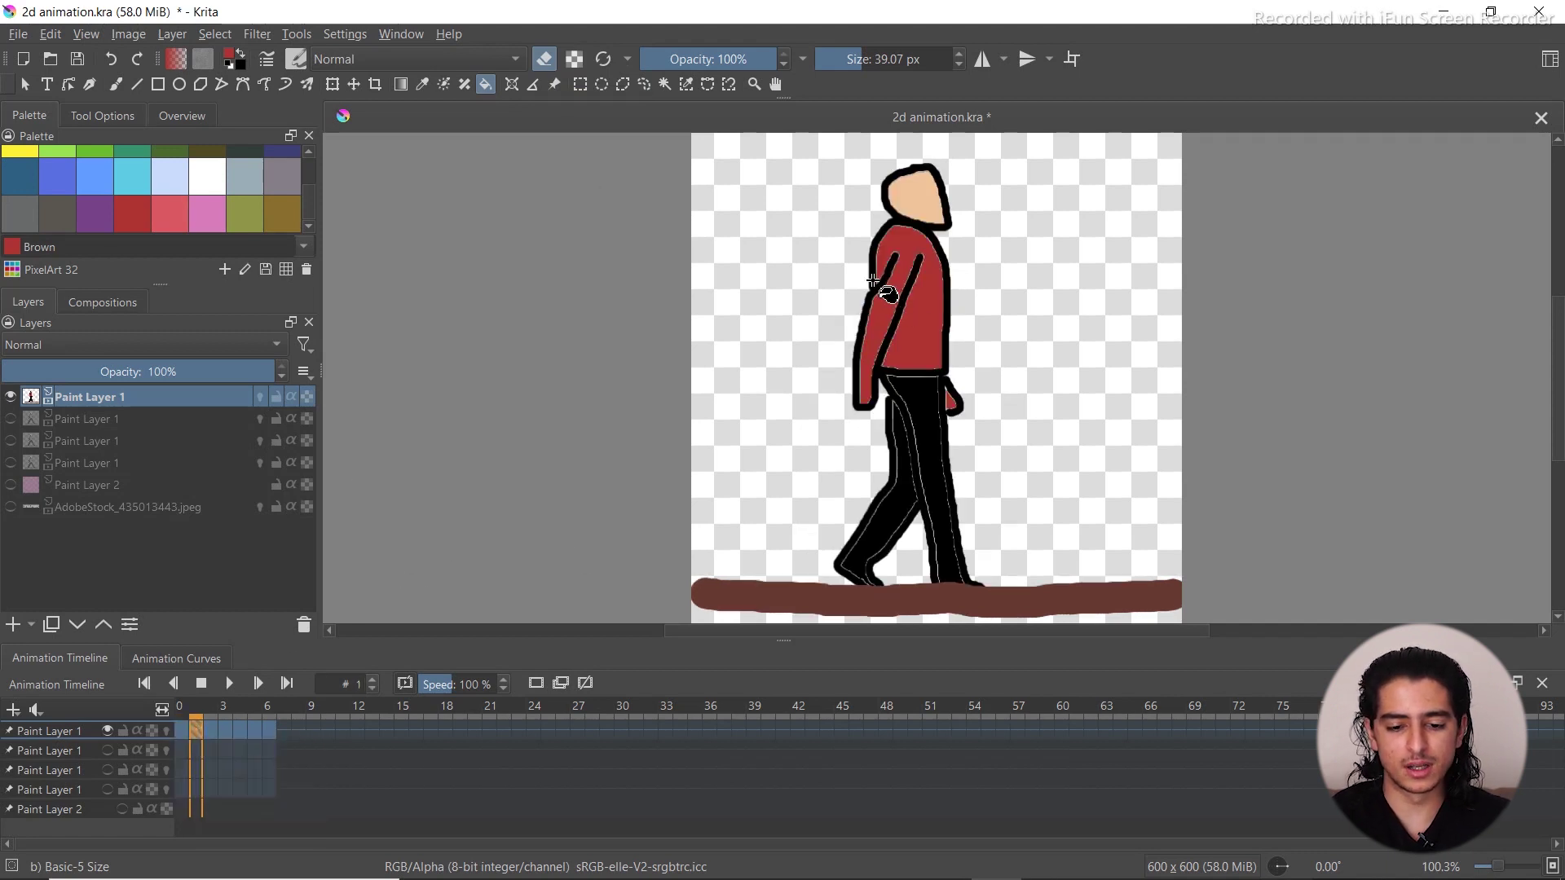
{"action": "key", "text": "Right"}
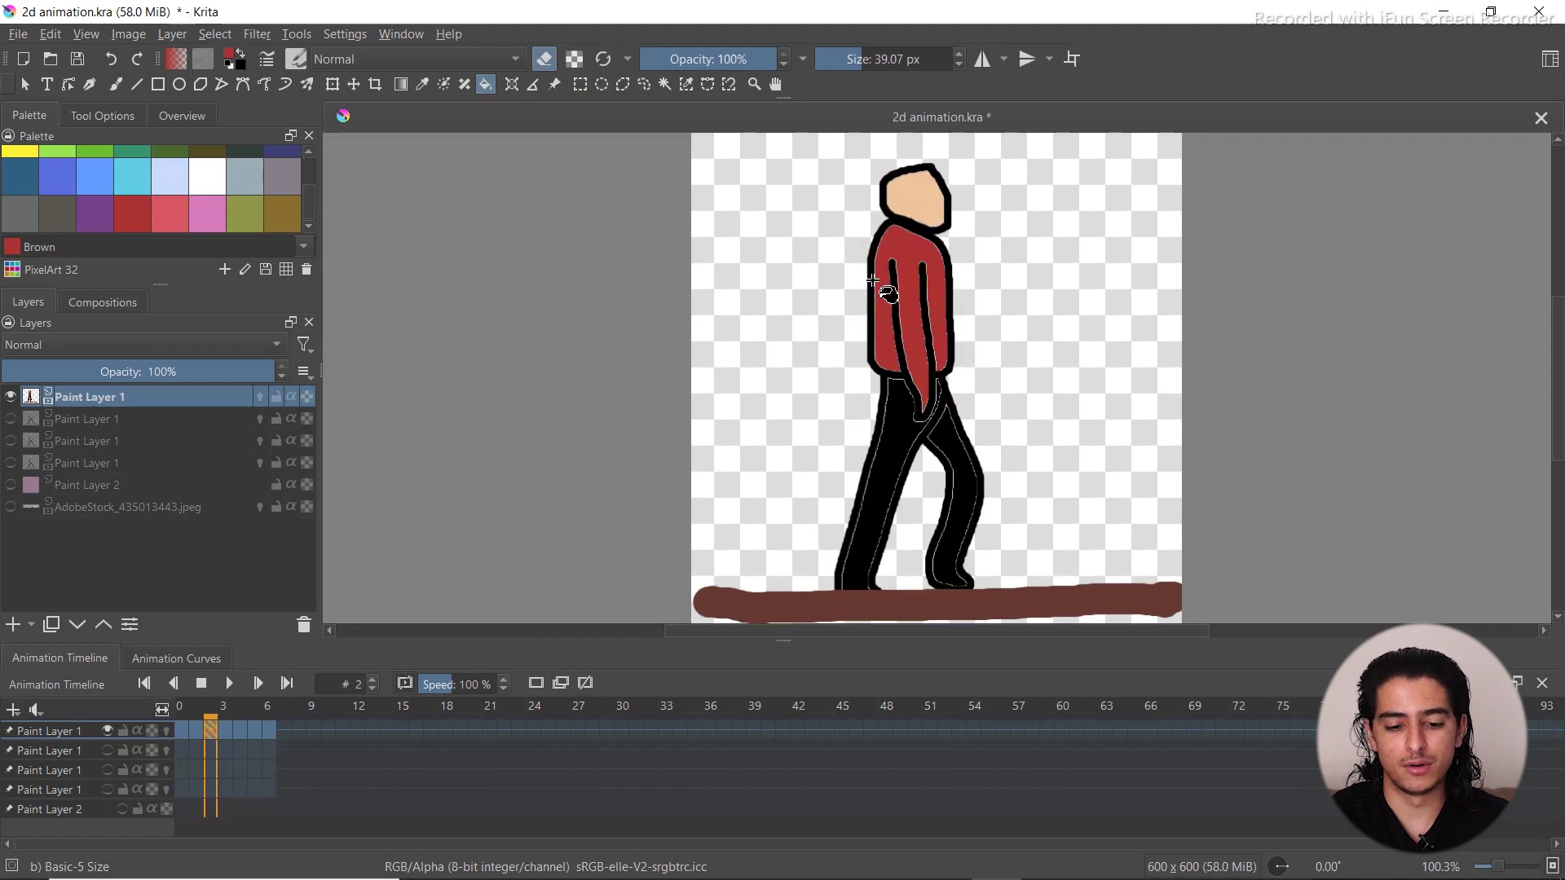
{"action": "left_click", "coordinate": [872, 277]}
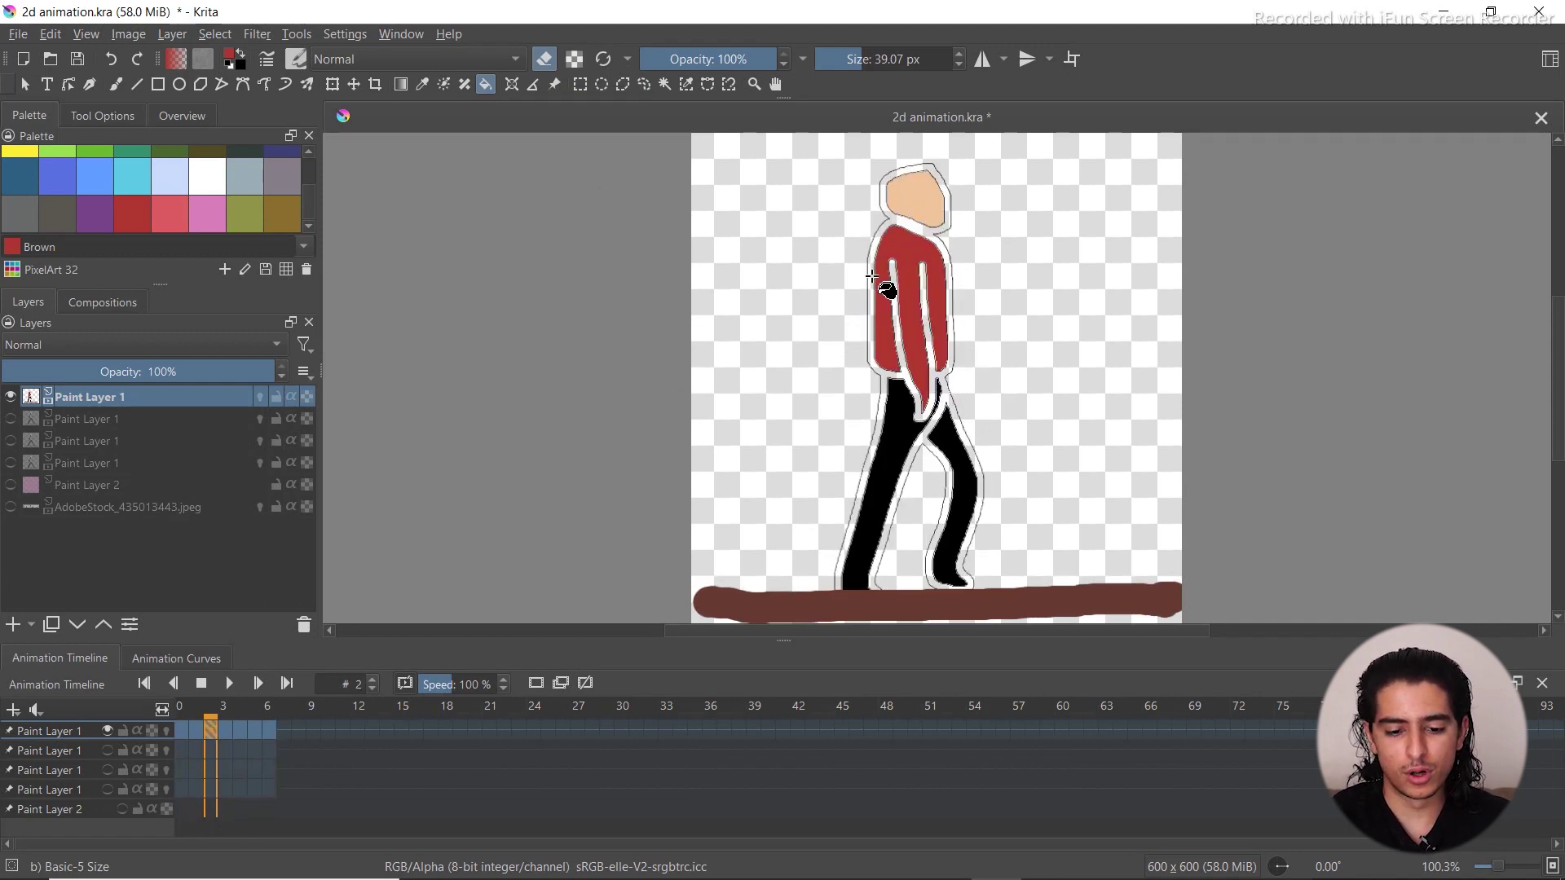
{"action": "key", "text": "Right"}
{"action": "key", "text": "Right"}
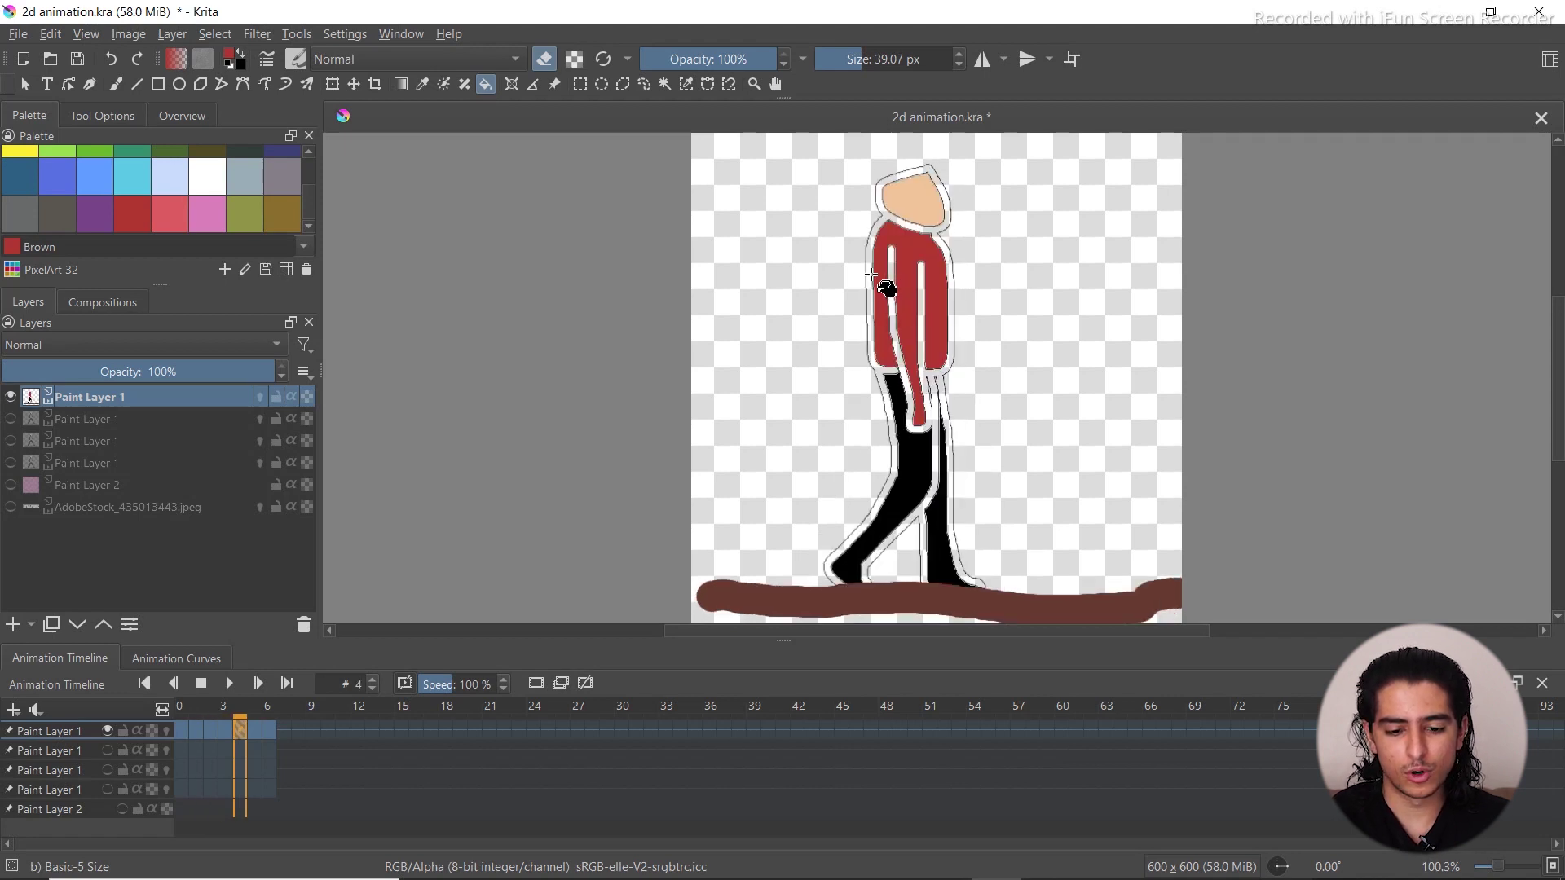
{"action": "key", "text": "Right"}
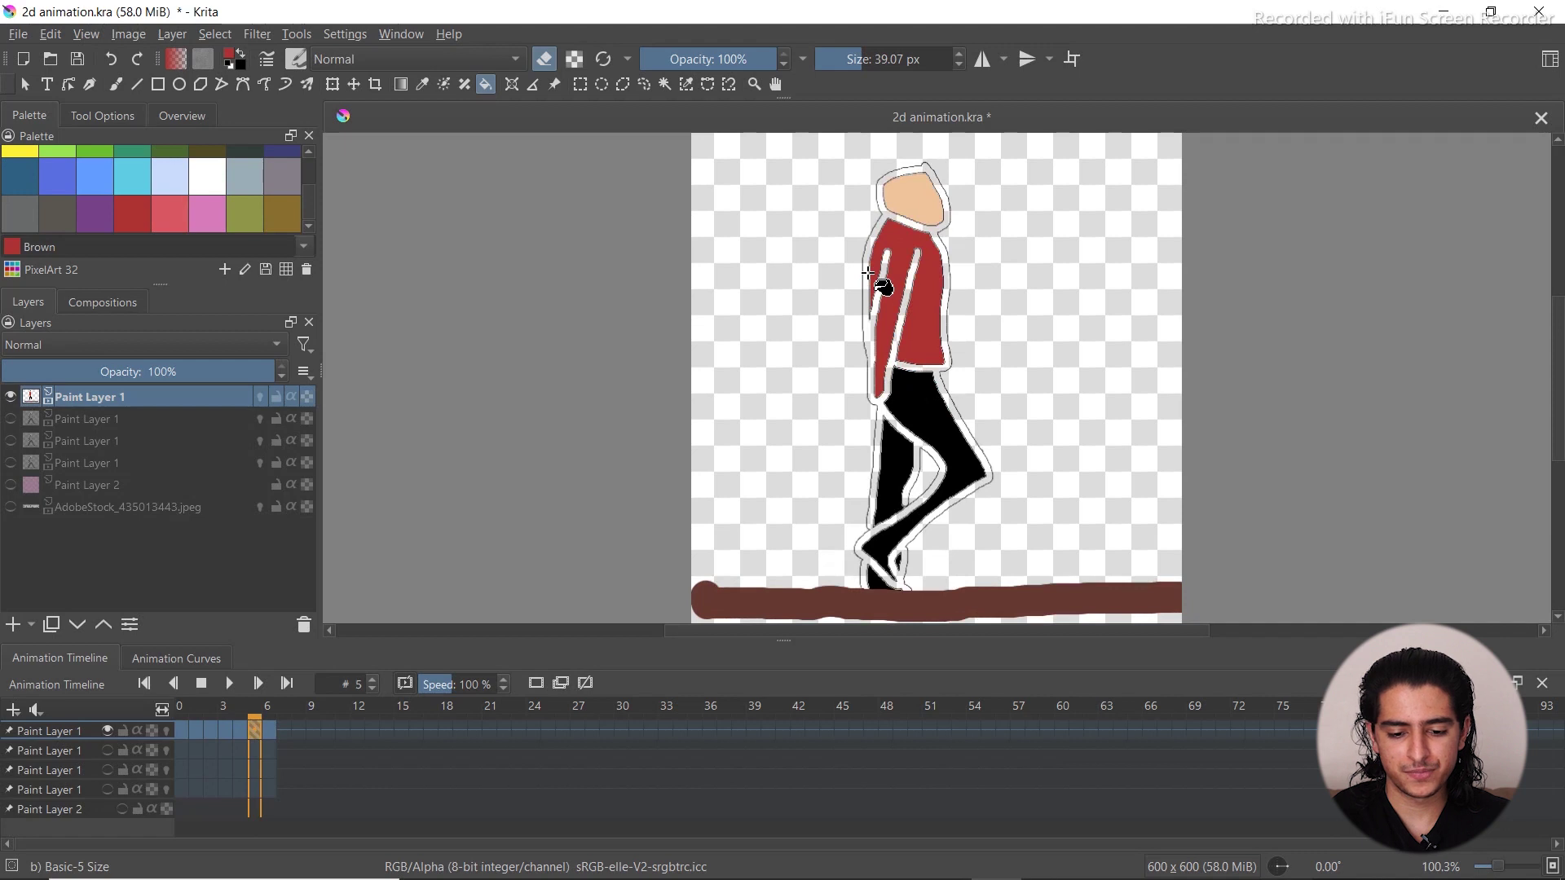
{"action": "key", "text": "Right"}
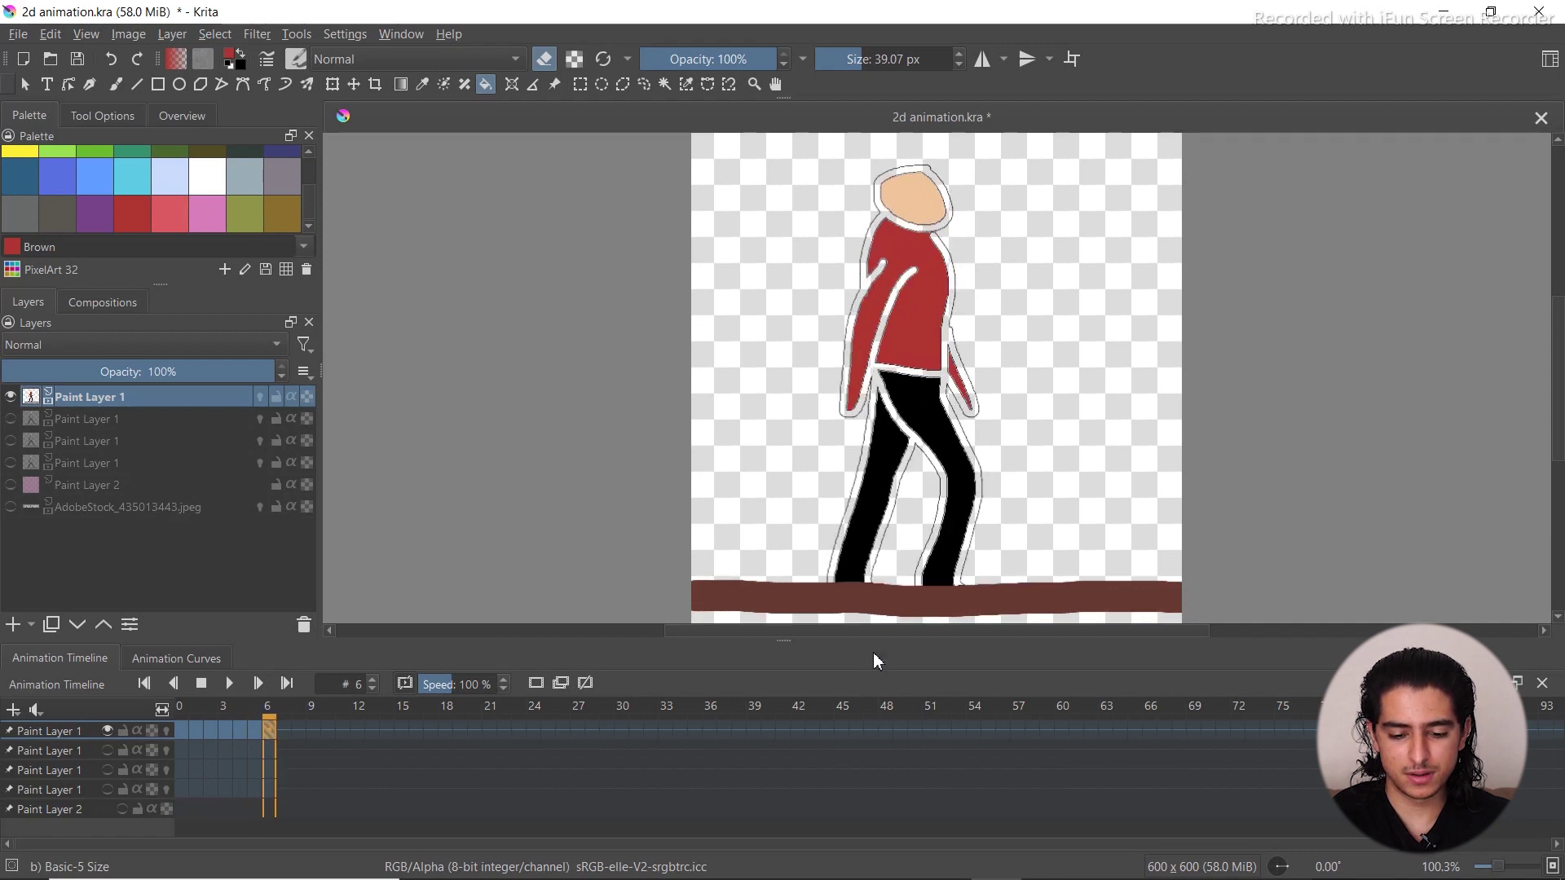
{"action": "key", "text": "space"}
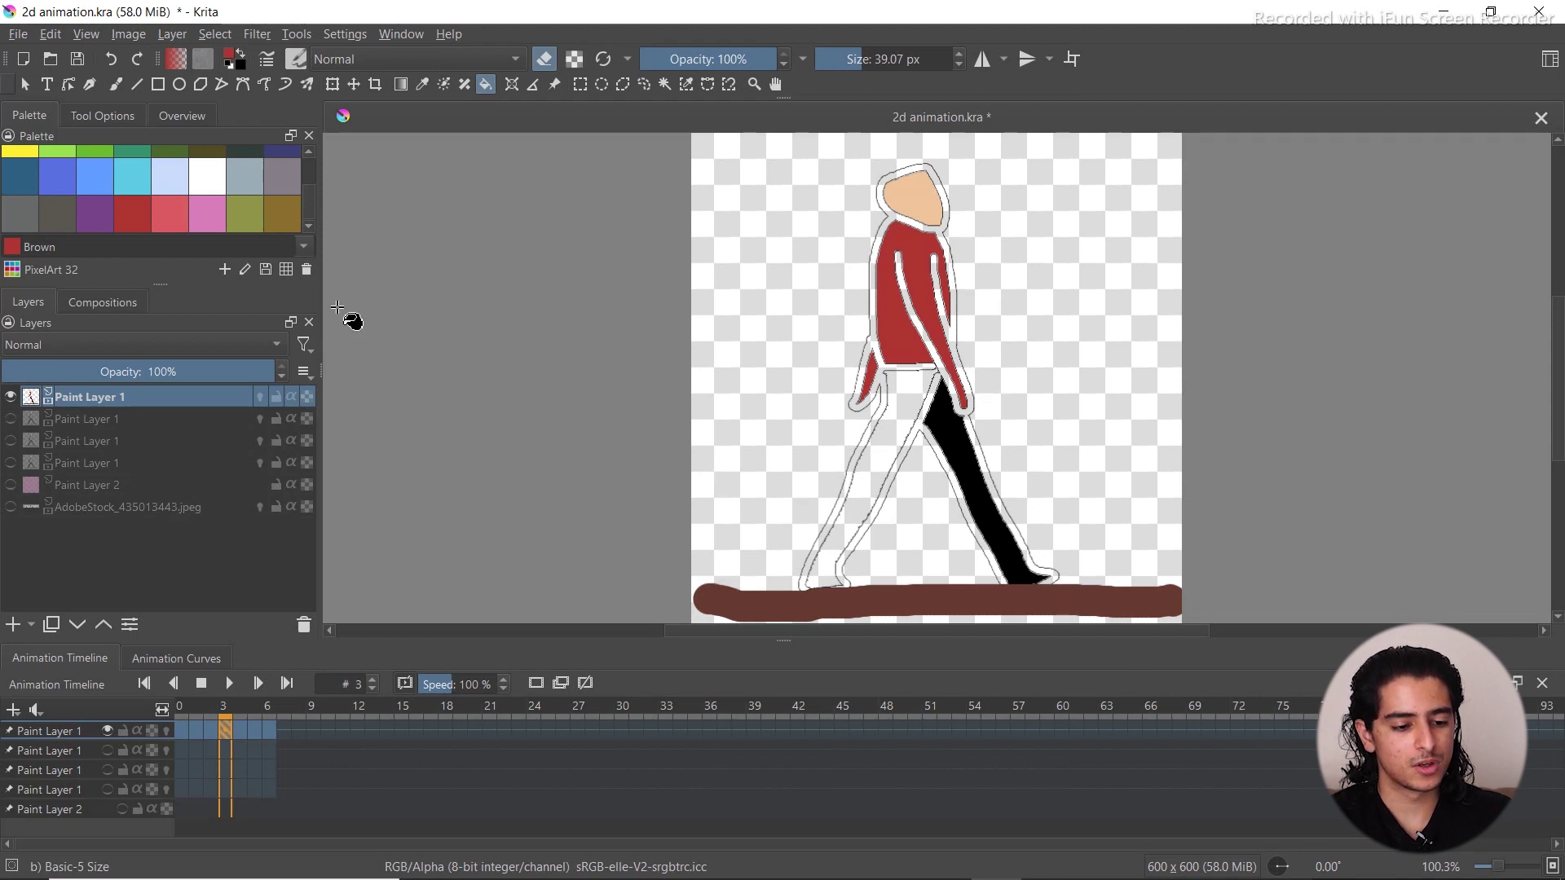
In Render Animation, set the last frame to 6 and adjust the frame rate
{"action": "left_click", "coordinate": [18, 35]}
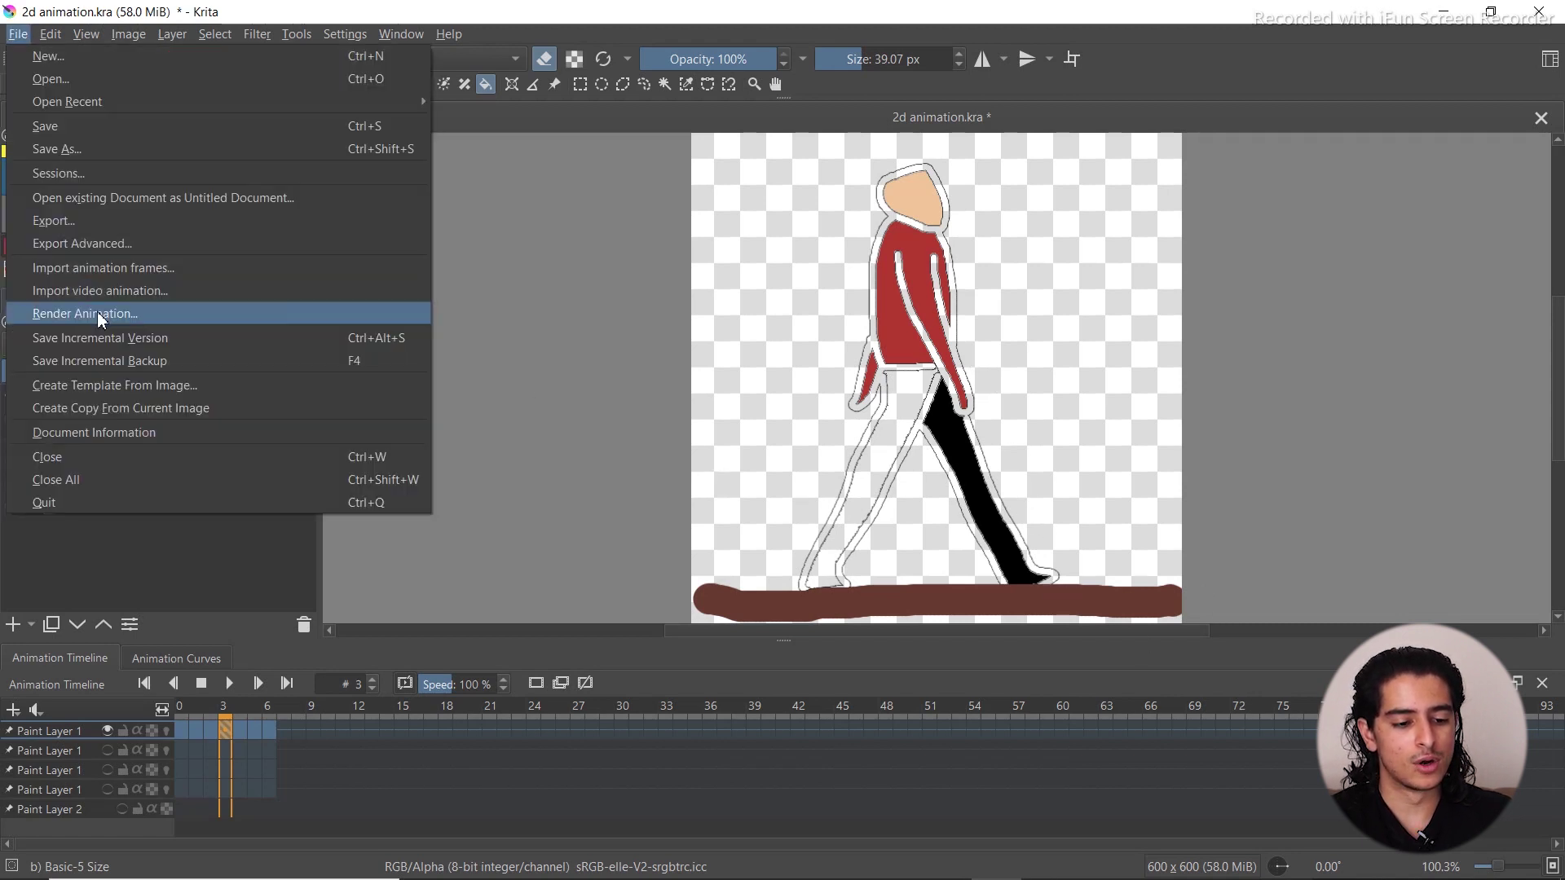
{"action": "left_click", "coordinate": [95, 310]}
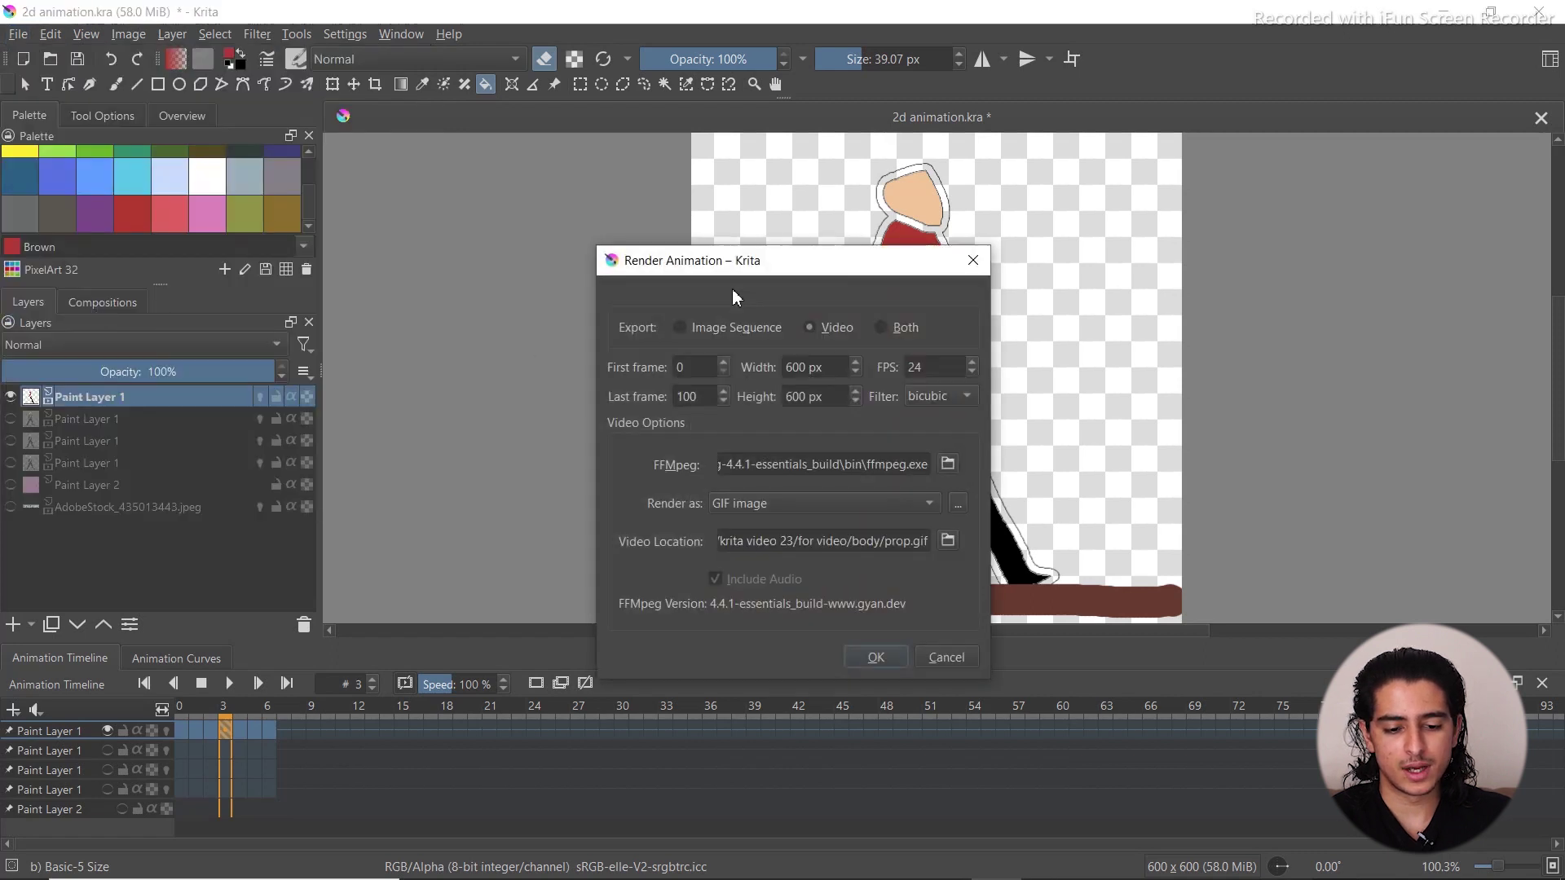
{"action": "left_click", "coordinate": [705, 395]}
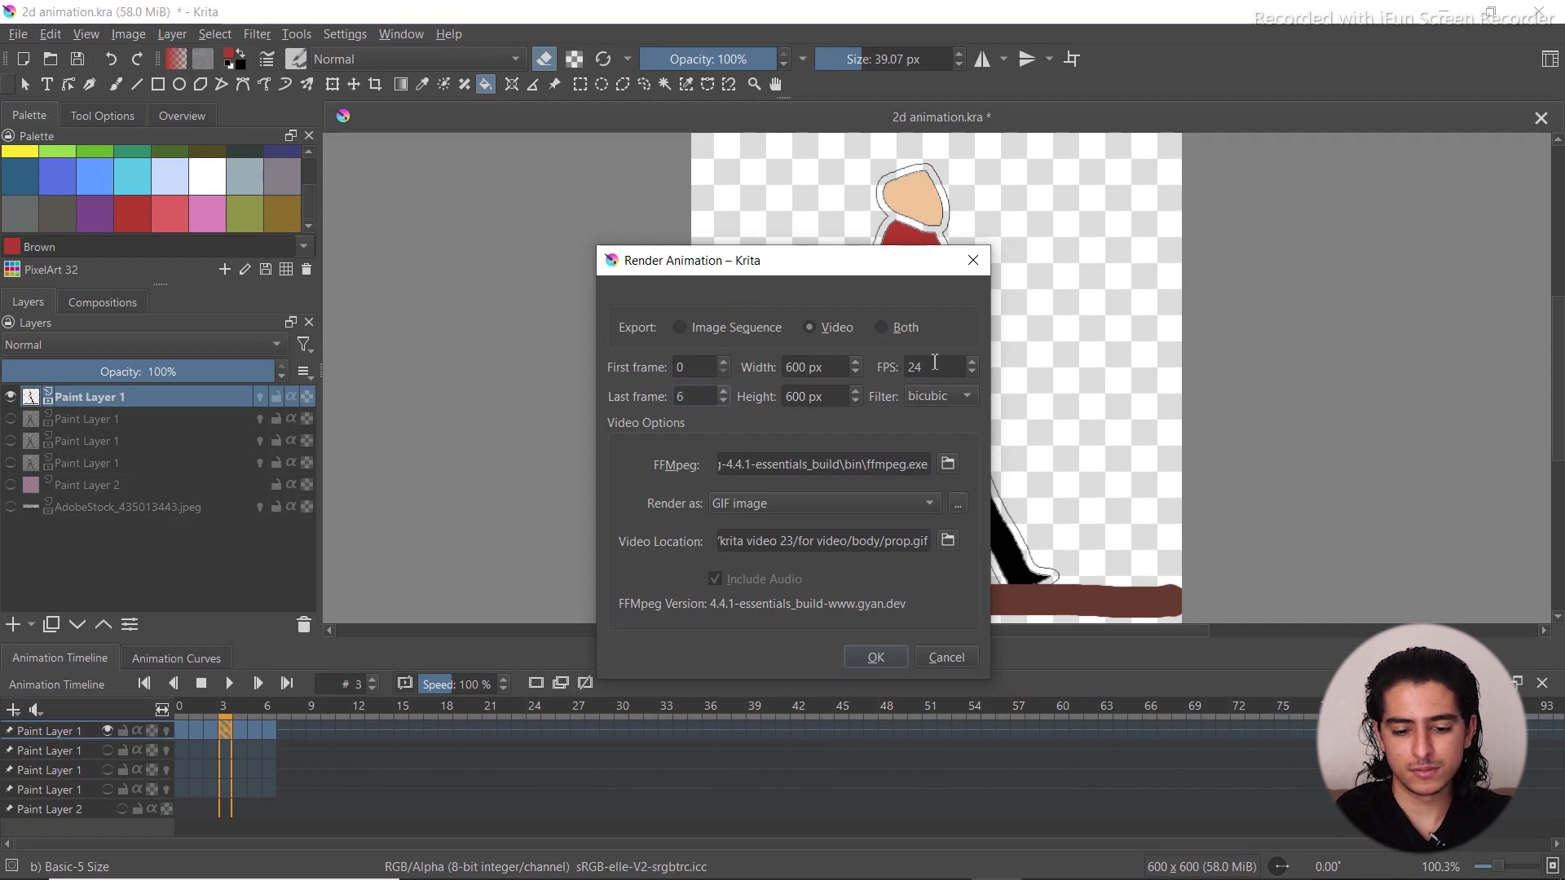
{"action": "type", "text": "6"}
{"action": "left_click", "coordinate": [974, 372]}
{"action": "left_click", "coordinate": [973, 373]}
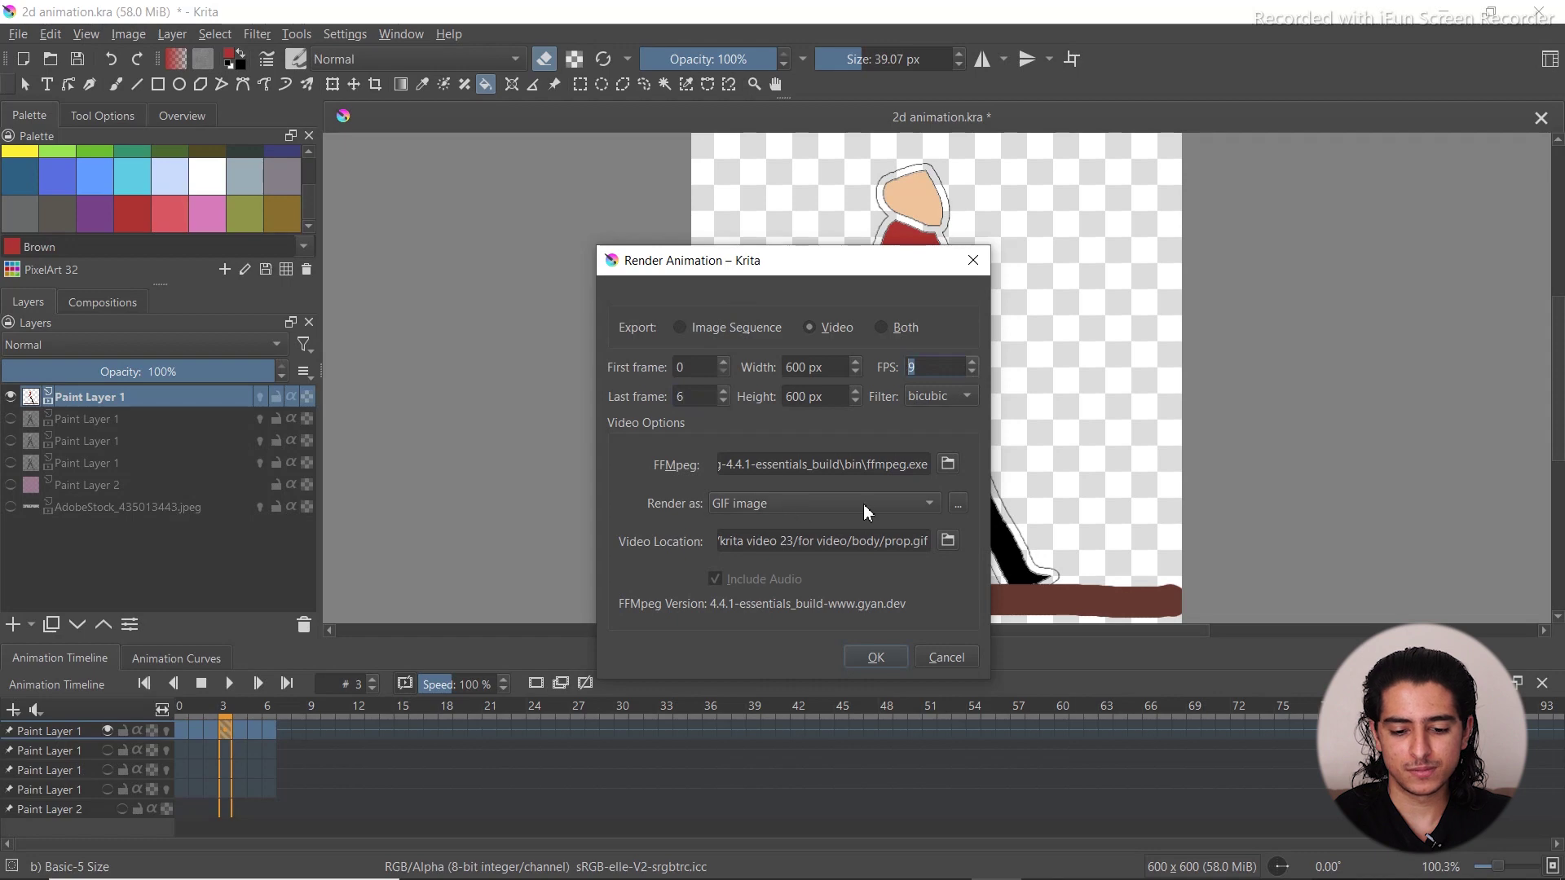
Save the render as GIF 1 in for video/tshirt and render the red-jacket animation
{"action": "left_click", "coordinate": [945, 543]}
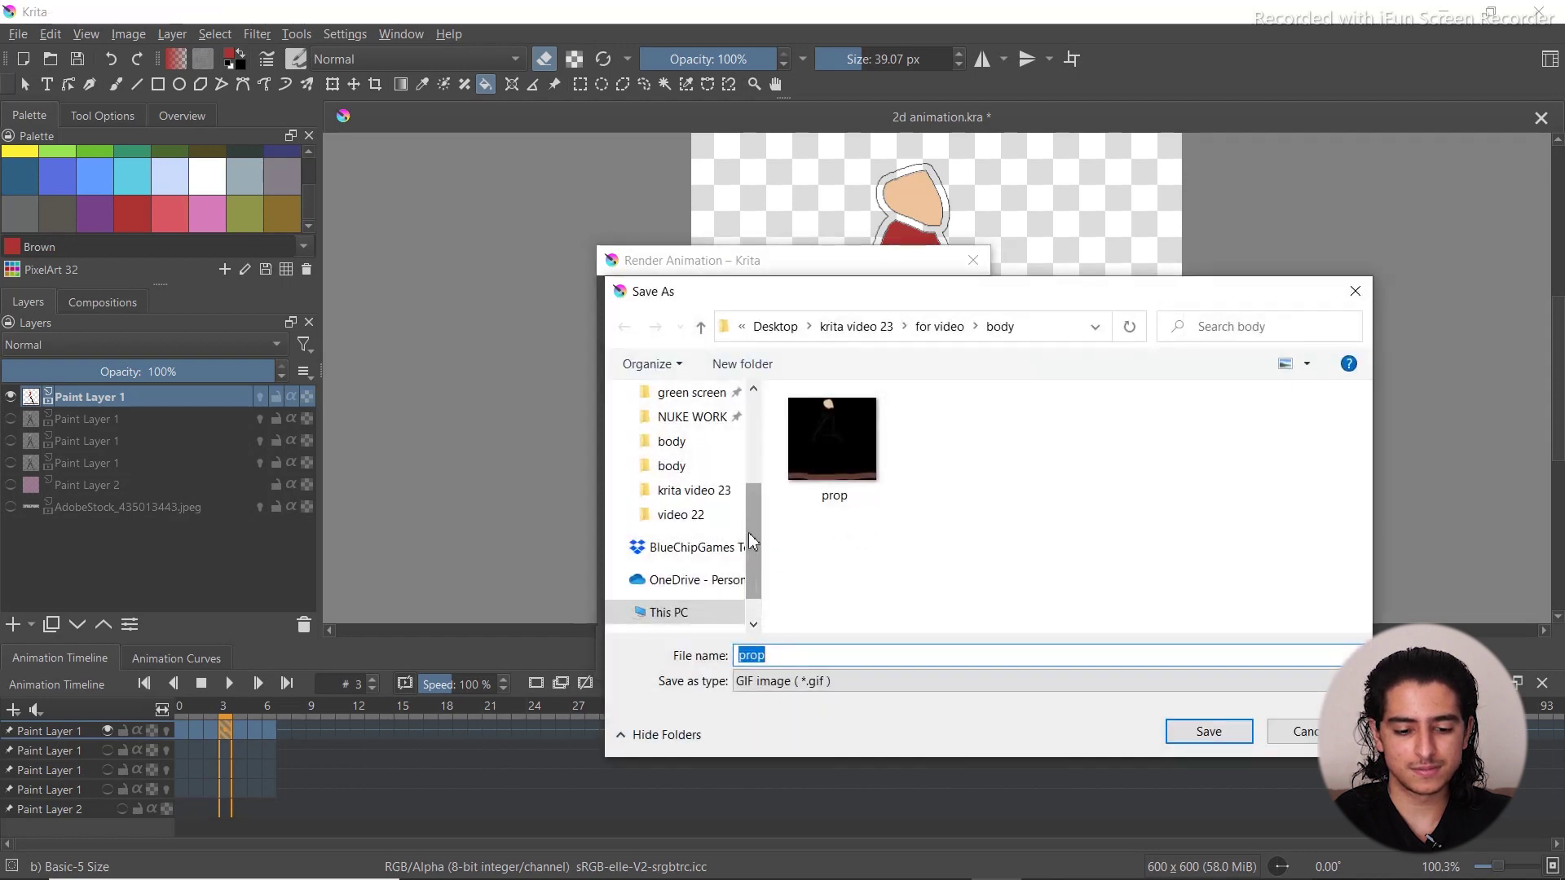
{"action": "scroll", "coordinate": [754, 538], "scroll_direction": "up", "scroll_amount": 5}
{"action": "left_click", "coordinate": [679, 433]}
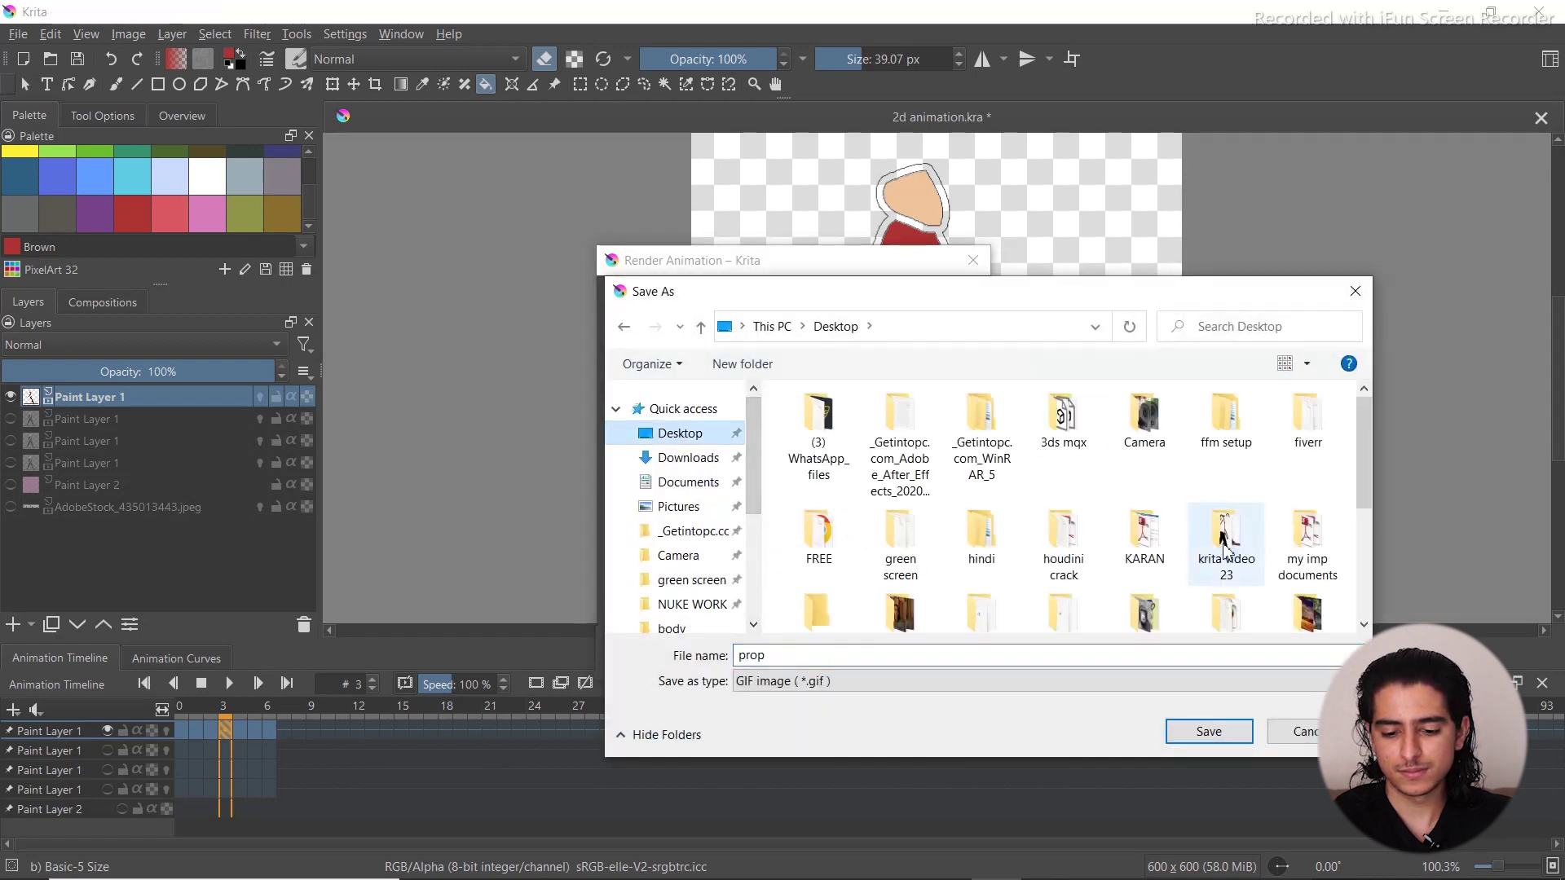
{"action": "double_click", "coordinate": [1225, 544]}
{"action": "double_click", "coordinate": [932, 479]}
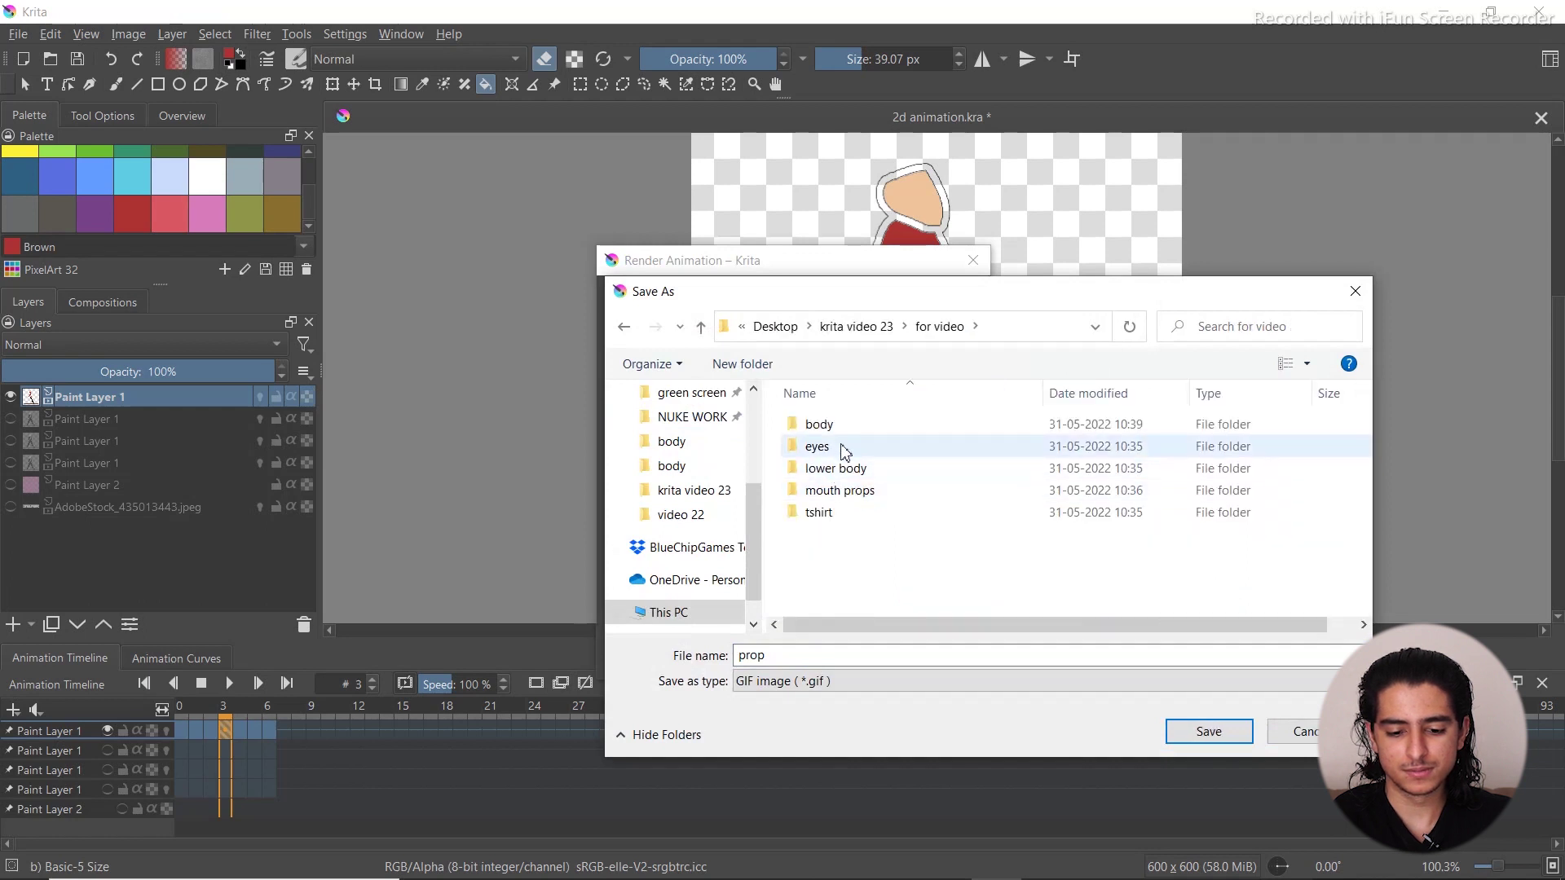
{"action": "left_click", "coordinate": [846, 519]}
{"action": "double_click", "coordinate": [846, 519]}
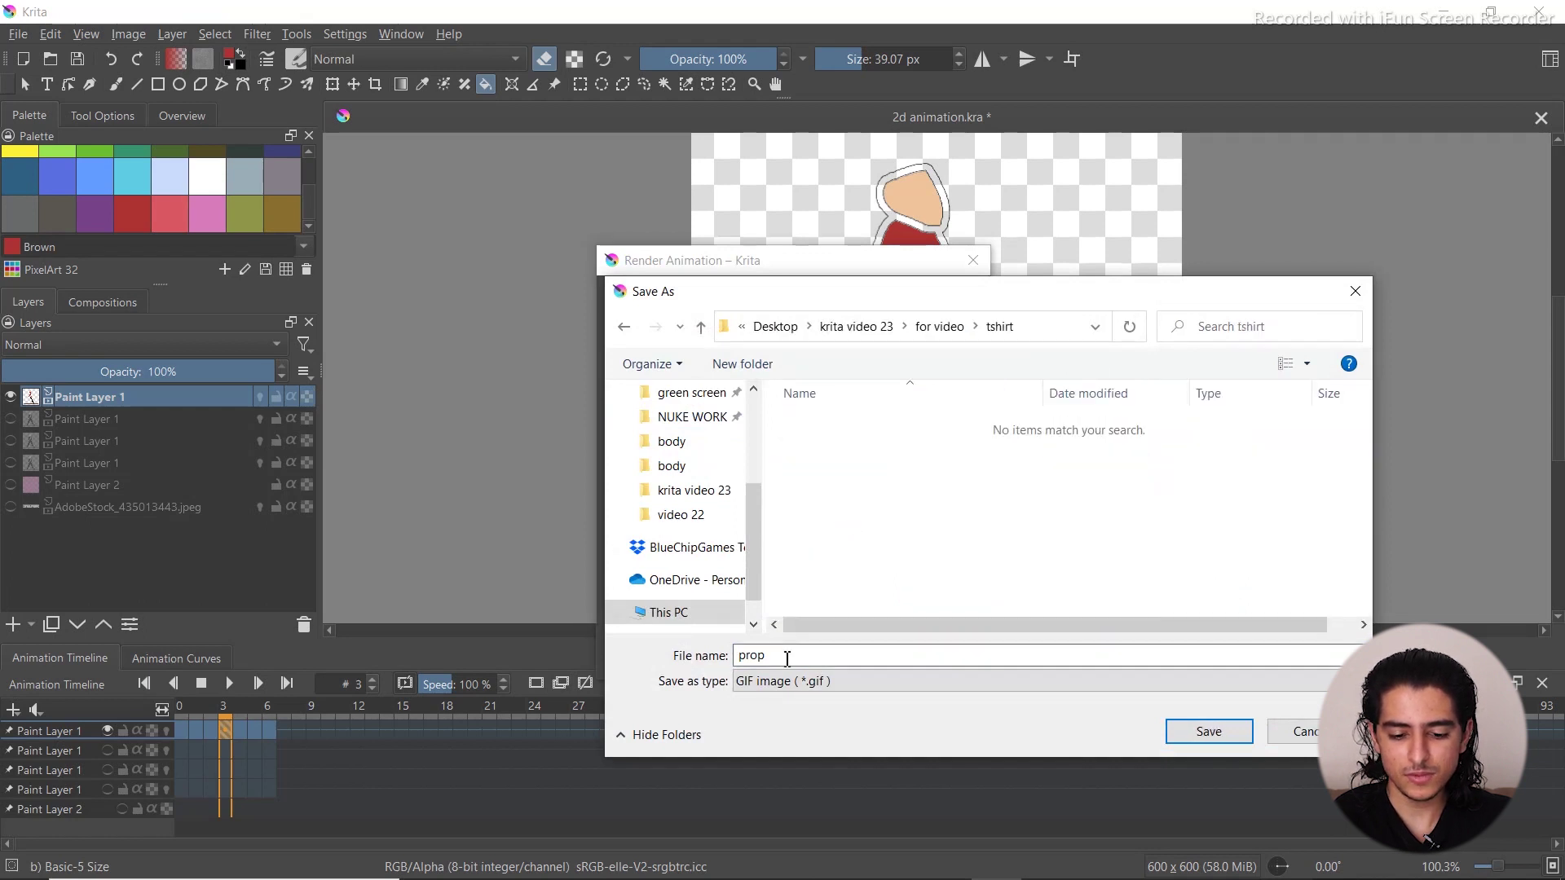
{"action": "key", "text": "BackSpace"}
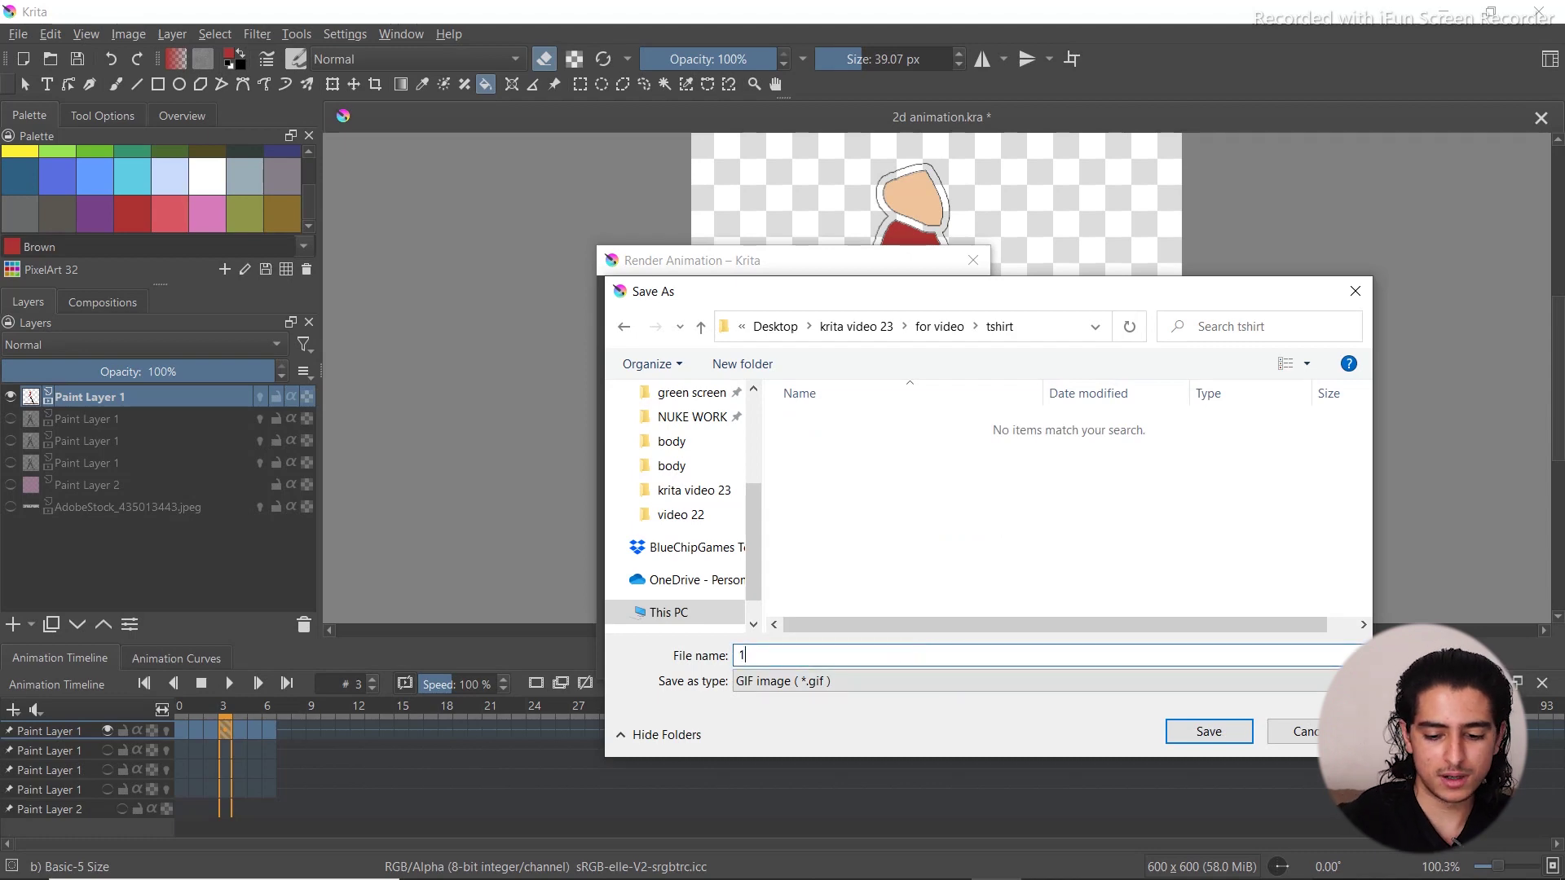
{"action": "type", "text": "1"}
{"action": "left_click", "coordinate": [1233, 731]}
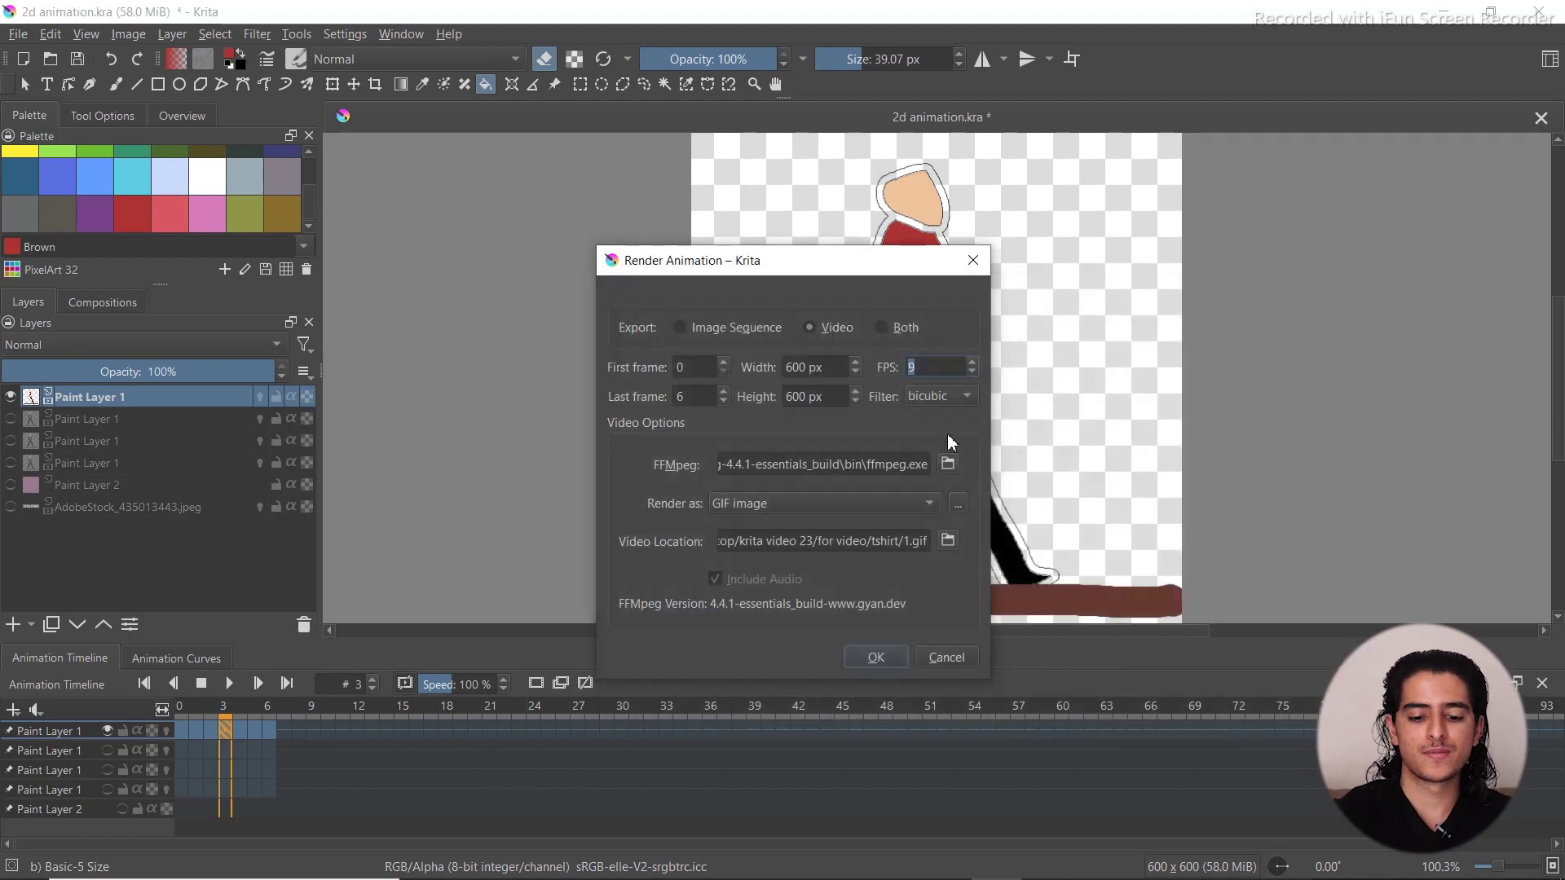
{"action": "left_click", "coordinate": [892, 656]}
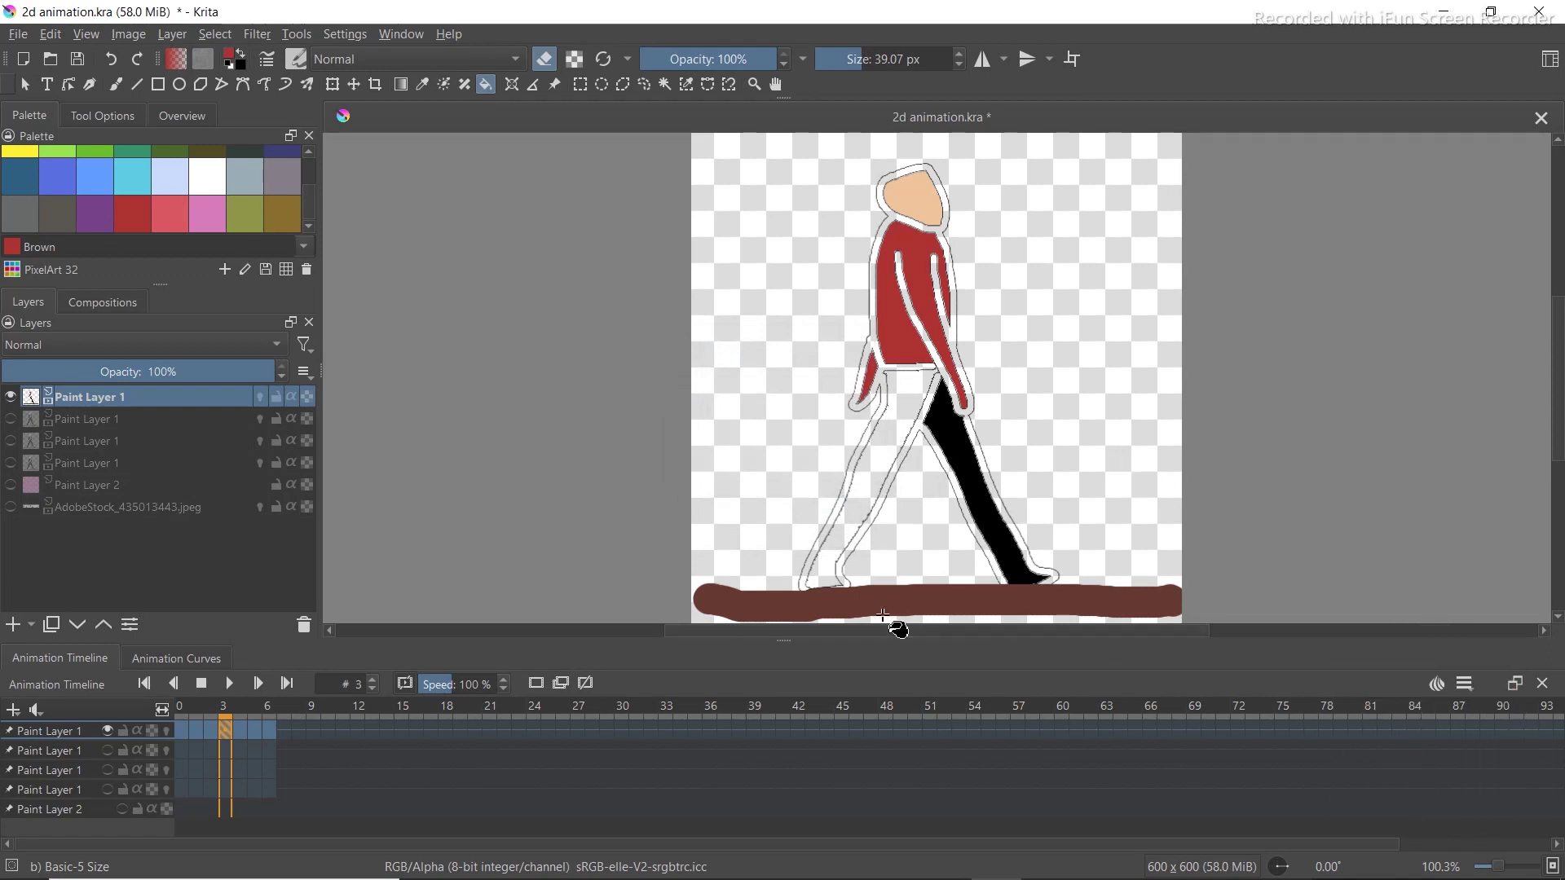
Pick Valhalla navy, turn off eraser mode, and fill the jacket on three frames
{"action": "scroll", "coordinate": [163, 187], "scroll_direction": "up", "scroll_amount": 2}
{"action": "left_click", "coordinate": [913, 302]}
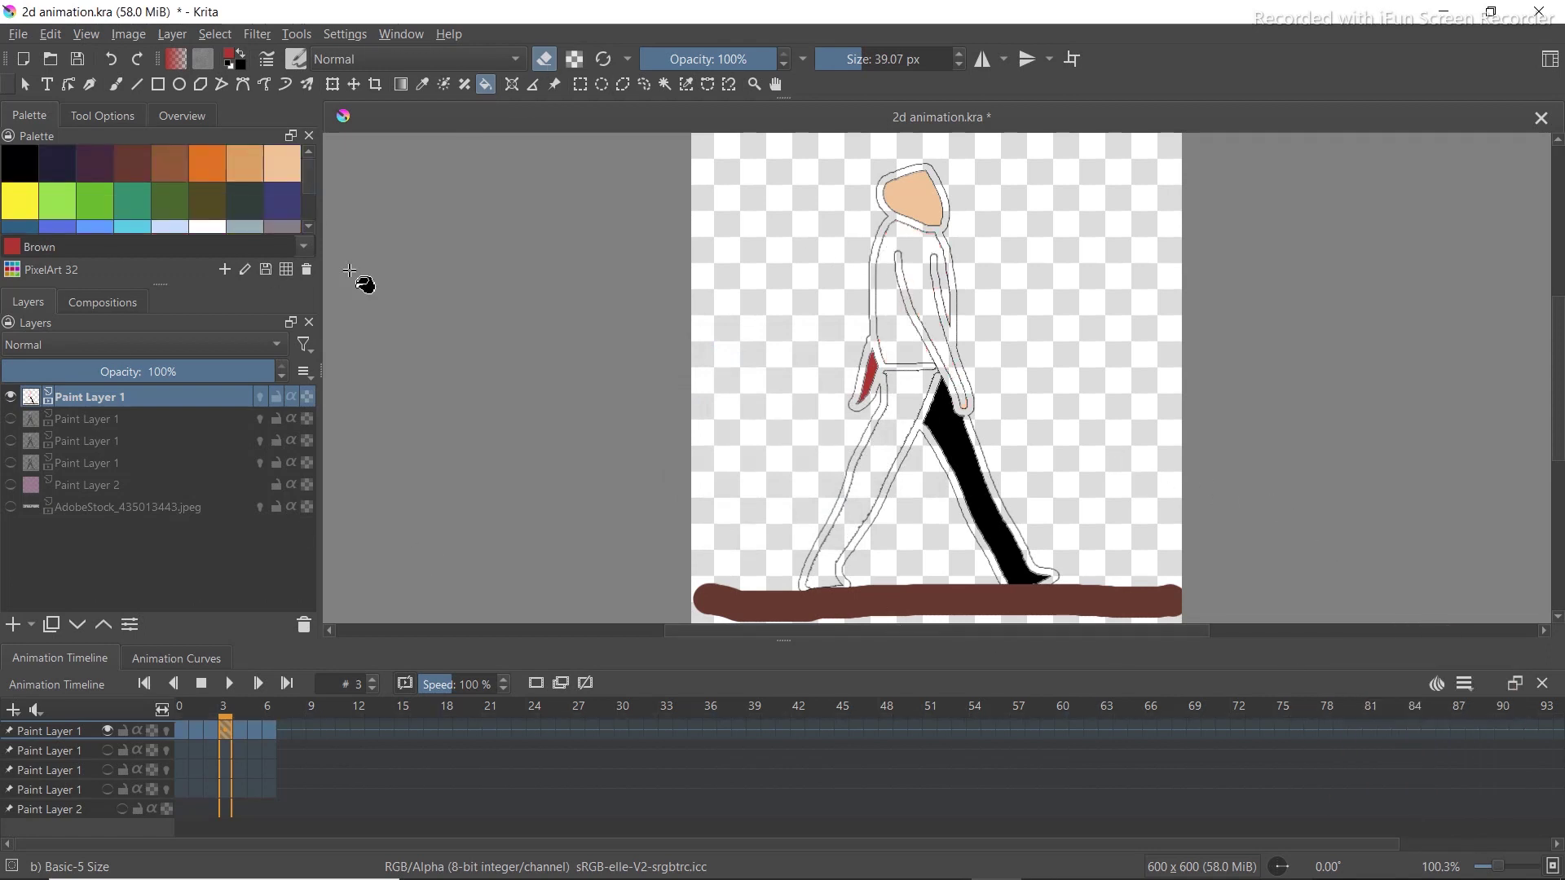
{"action": "left_click", "coordinate": [57, 163]}
{"action": "key", "text": "e"}
{"action": "left_click", "coordinate": [913, 302]}
{"action": "key", "text": "Right"}
{"action": "key", "text": "Right"}
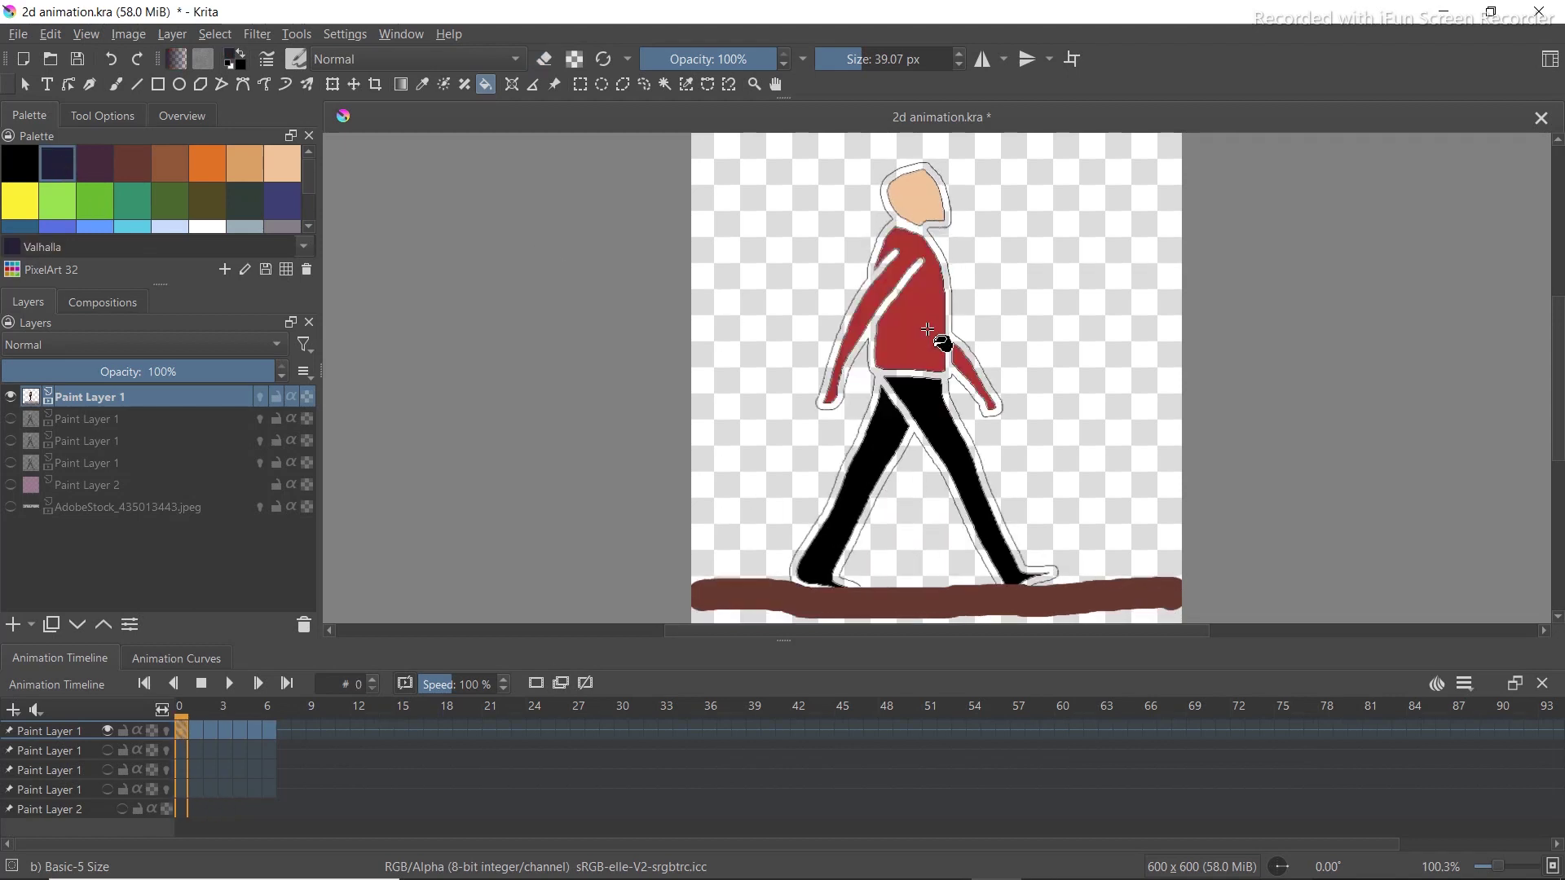
{"action": "left_click", "coordinate": [937, 367]}
{"action": "key", "text": "Right"}
{"action": "left_click", "coordinate": [955, 371]}
Step through the opening frames to check the navy jacket
{"action": "key", "text": "Left"}
{"action": "key", "text": "Left"}
{"action": "key", "text": "Left"}
{"action": "key", "text": "Left"}
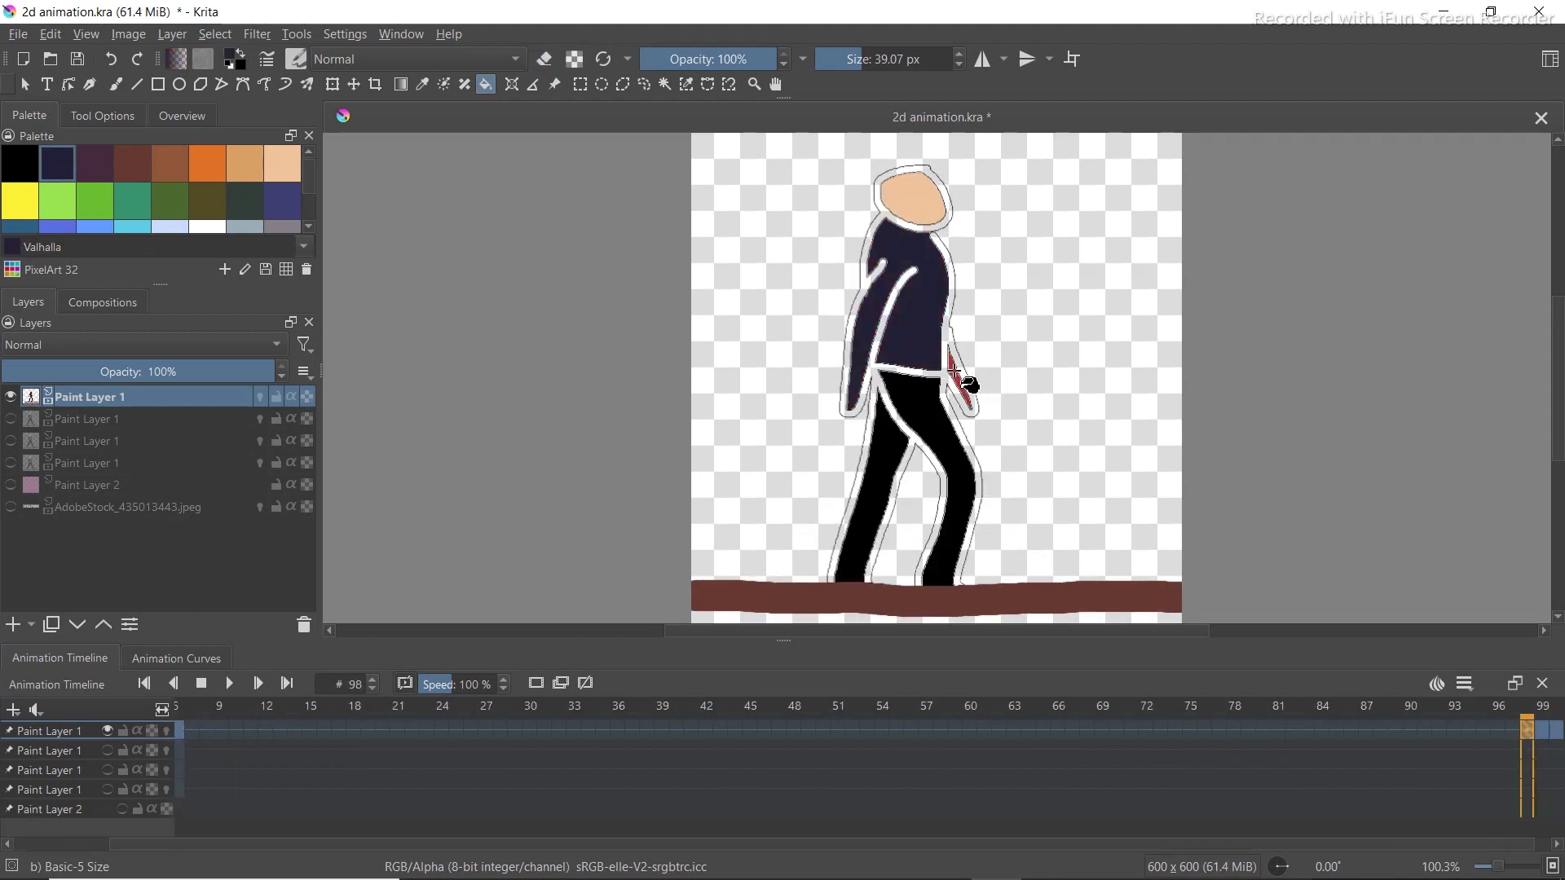
{"action": "key", "text": "Home"}
{"action": "key", "text": "Right"}
{"action": "key", "text": "Right"}
{"action": "key", "text": "Right"}
{"action": "key", "text": "Right"}
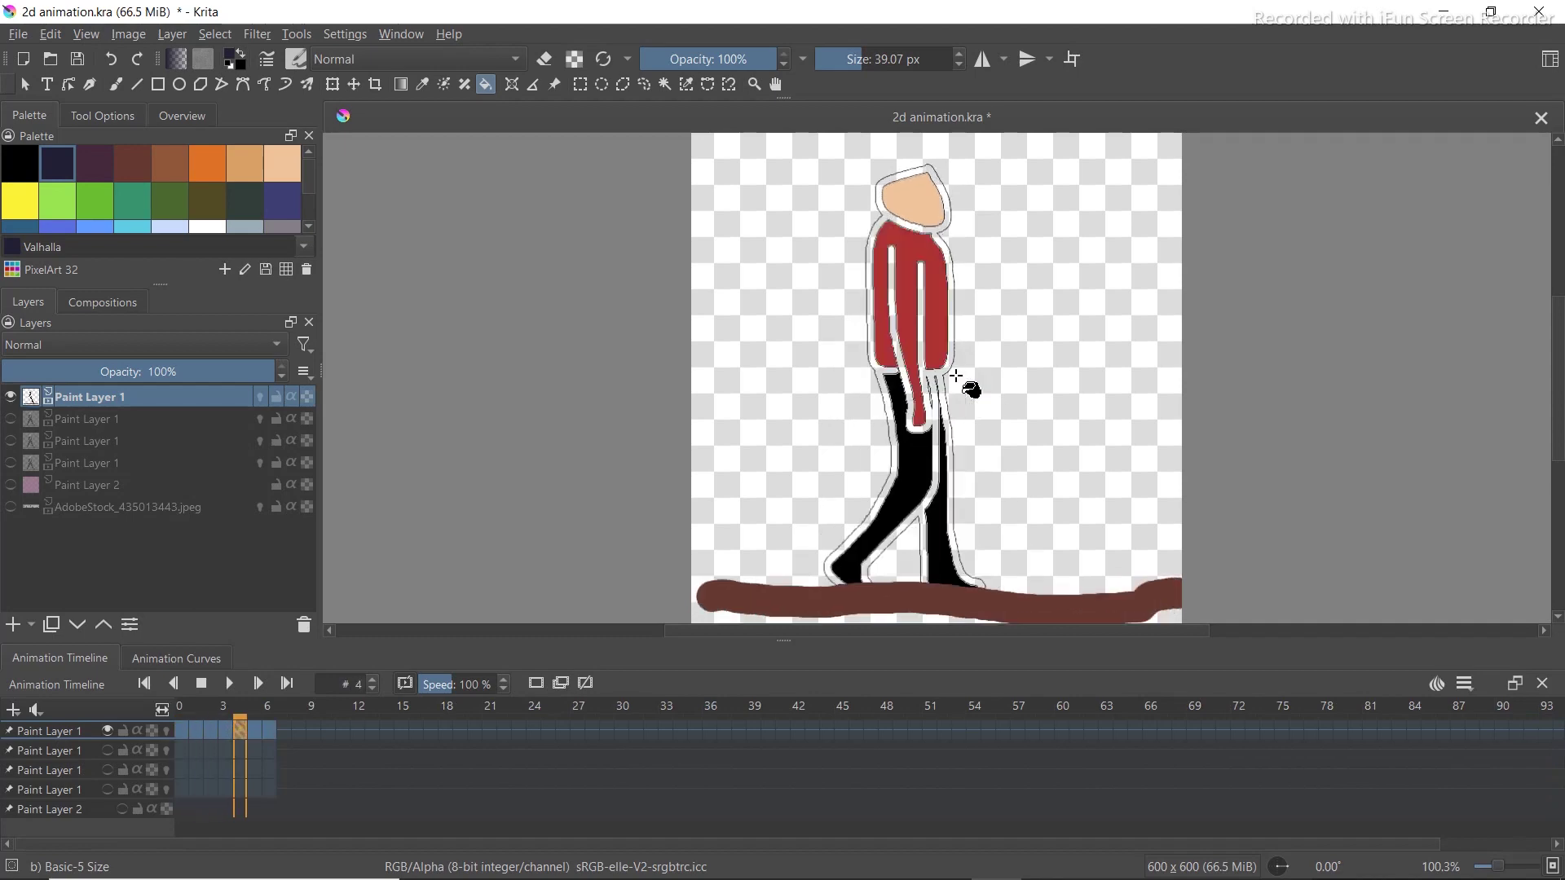
{"action": "key", "text": "Home"}
{"action": "key", "text": "Right"}
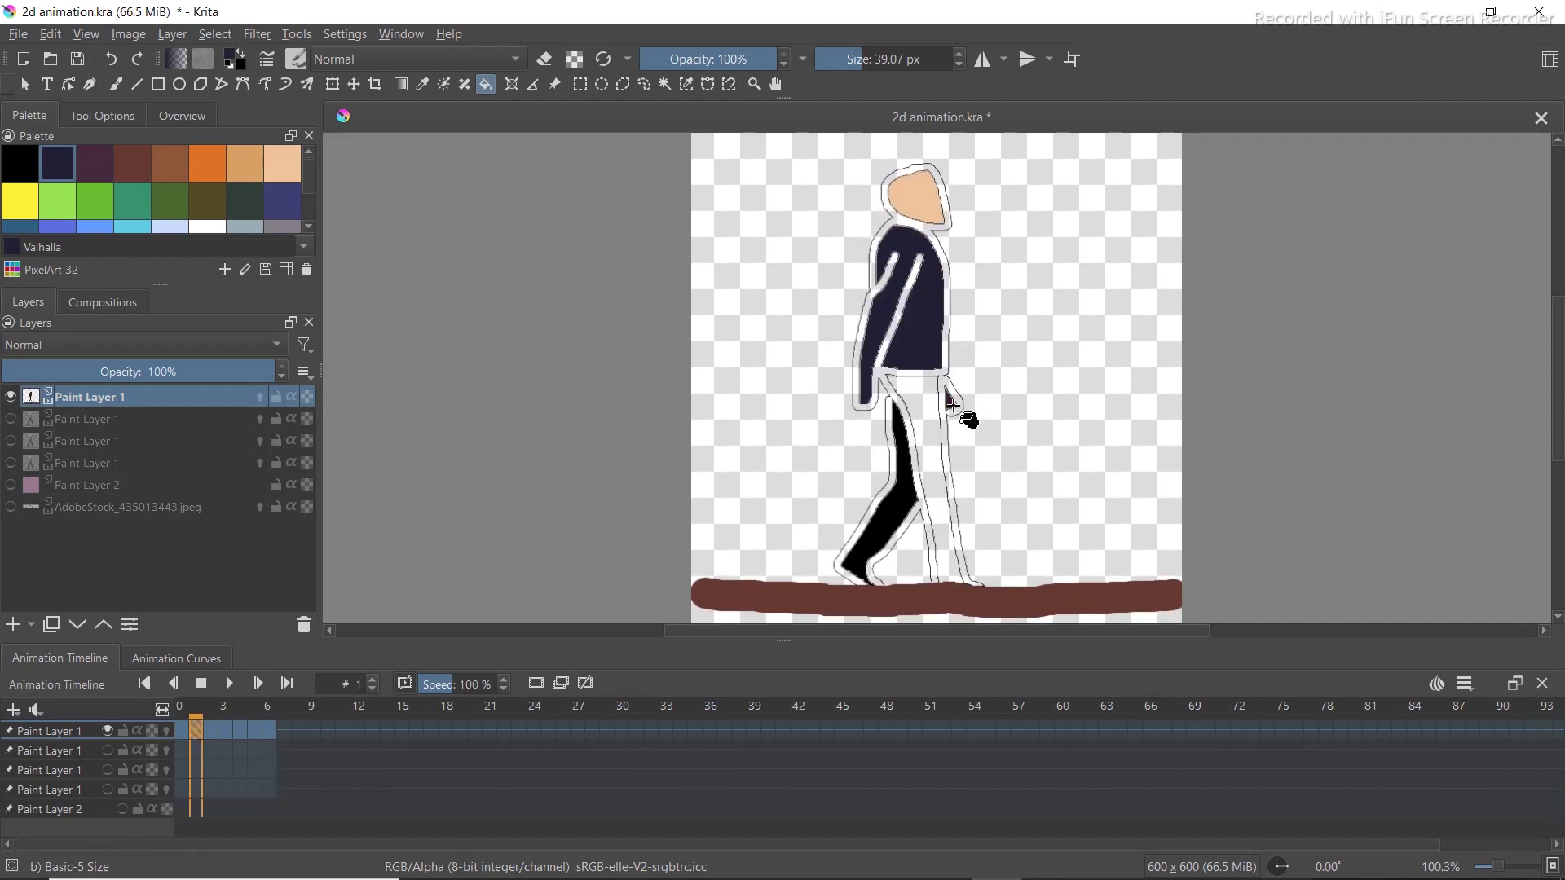
{"action": "key", "text": "Left"}
Render the animation at 9 FPS as GIF 2 in the tshirt folder
{"action": "key", "text": "alt"}
{"action": "key", "text": "f"}
{"action": "key", "text": "r"}
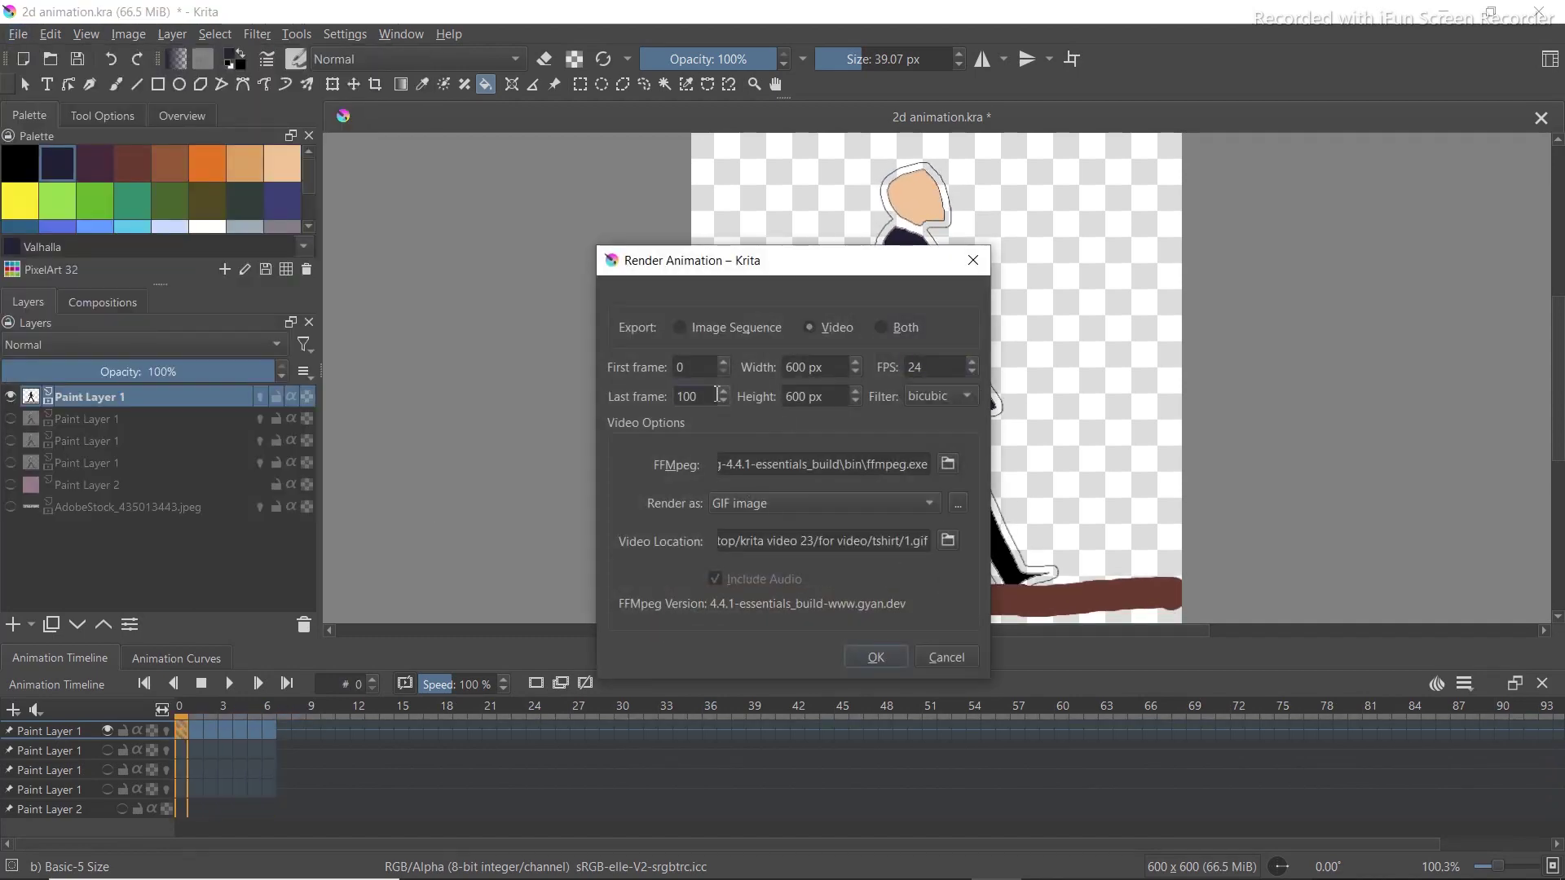
{"action": "left_click", "coordinate": [972, 373]}
{"action": "left_click", "coordinate": [947, 540]}
{"action": "type", "text": "2"}
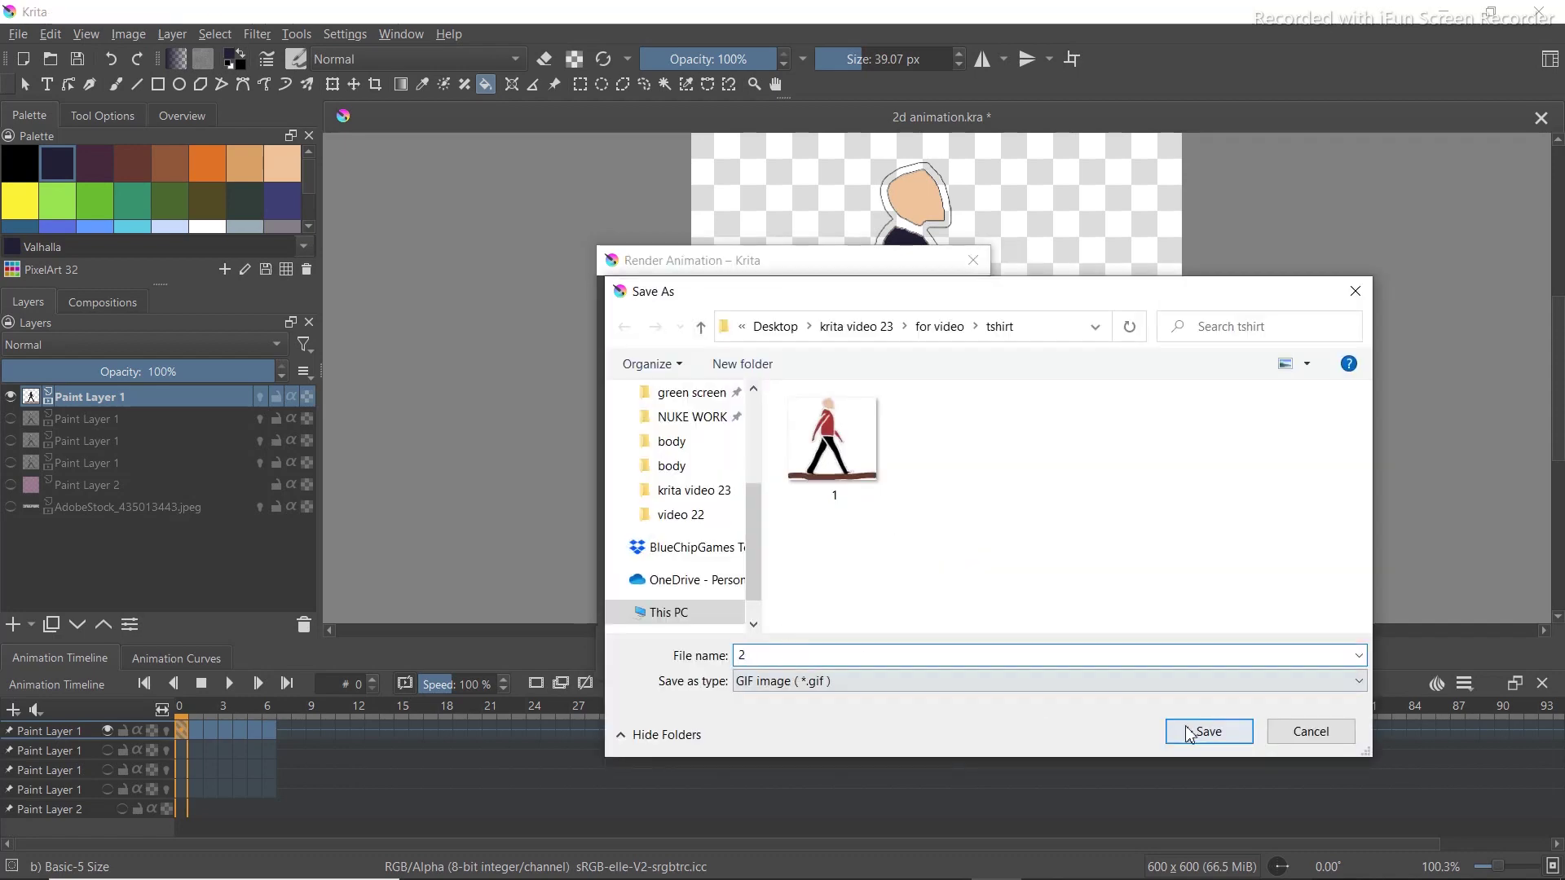
{"action": "left_click", "coordinate": [1199, 730]}
{"action": "left_click", "coordinate": [875, 657]}
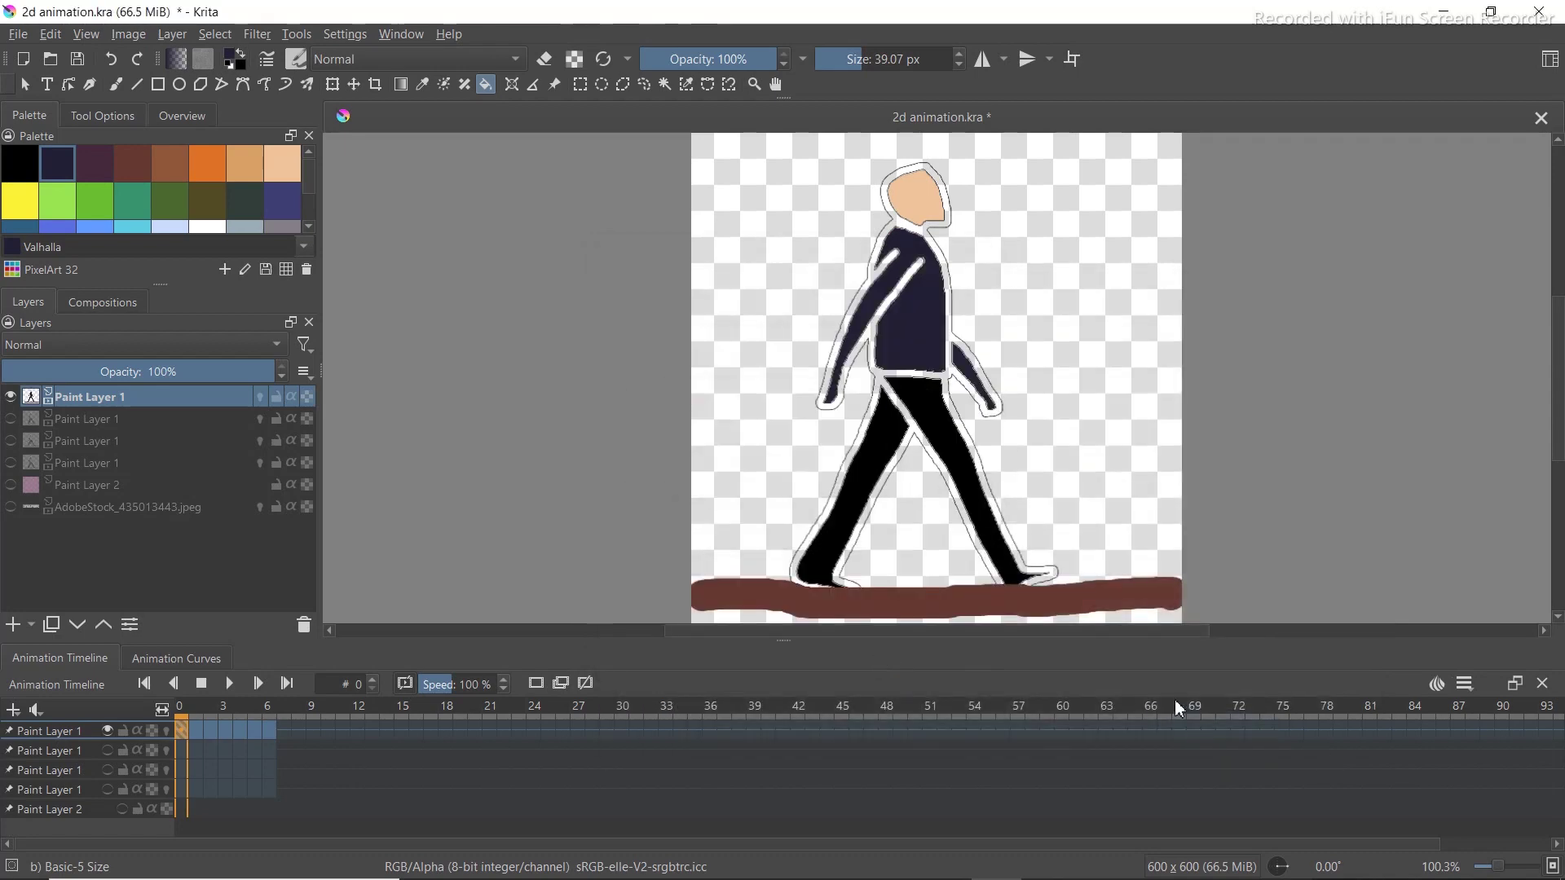
Pick Tahiti gold and fill the jacket orange on each frame of the walk
{"action": "left_click", "coordinate": [208, 163]}
{"action": "left_click", "coordinate": [903, 342]}
{"action": "key", "text": "period"}
{"action": "left_click", "coordinate": [903, 342]}
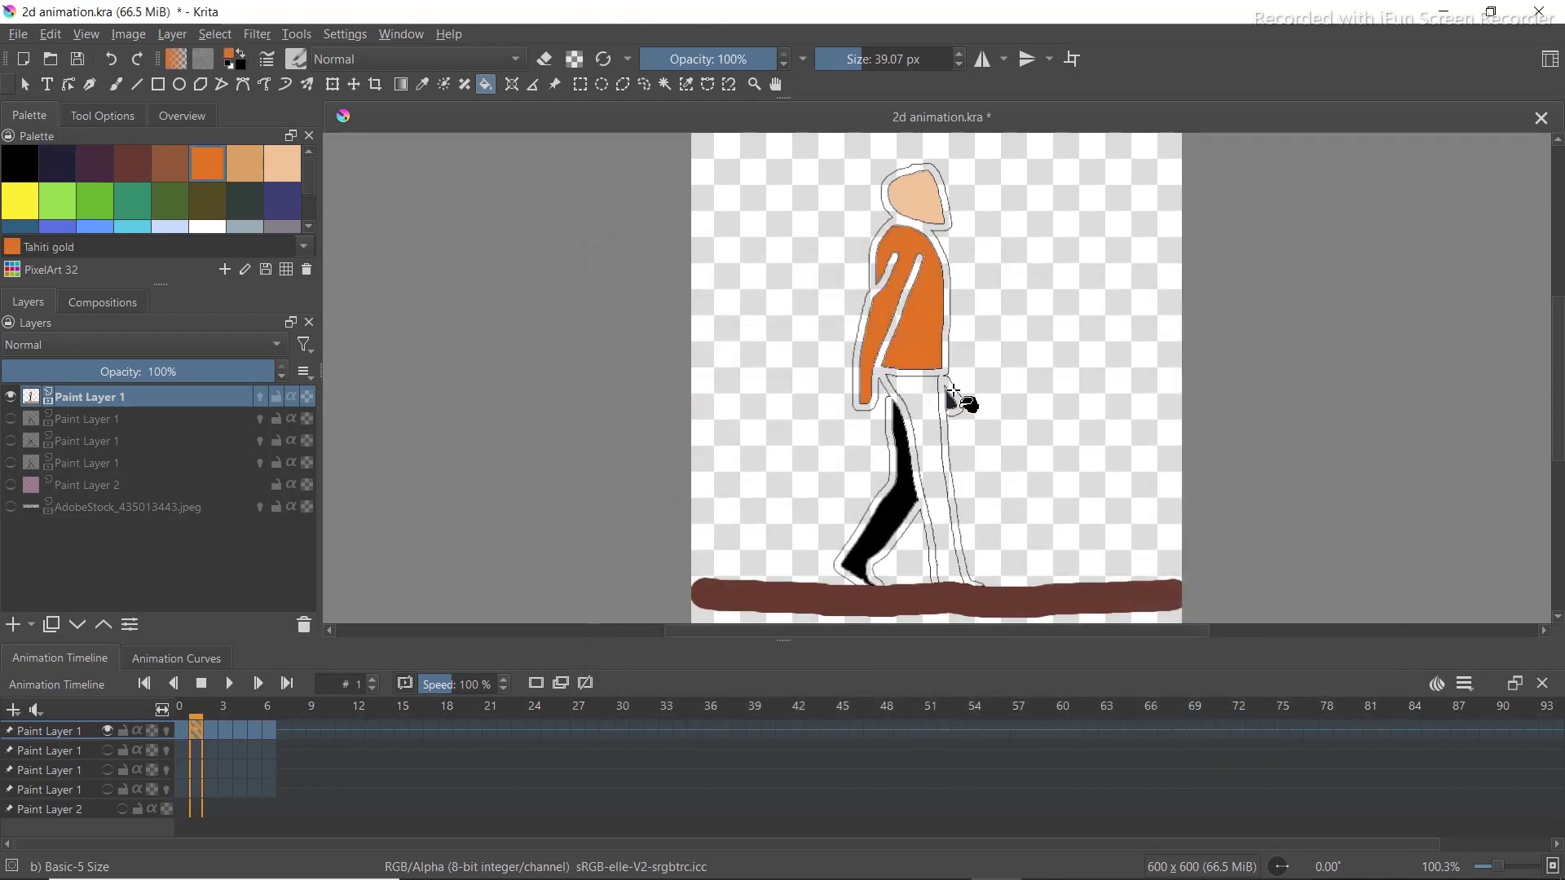
{"action": "key", "text": "period"}
{"action": "left_click", "coordinate": [903, 342]}
{"action": "key", "text": "period"}
{"action": "left_click", "coordinate": [903, 343]}
{"action": "key", "text": "period"}
{"action": "left_click", "coordinate": [903, 342]}
{"action": "key", "text": "period"}
{"action": "left_click", "coordinate": [904, 326]}
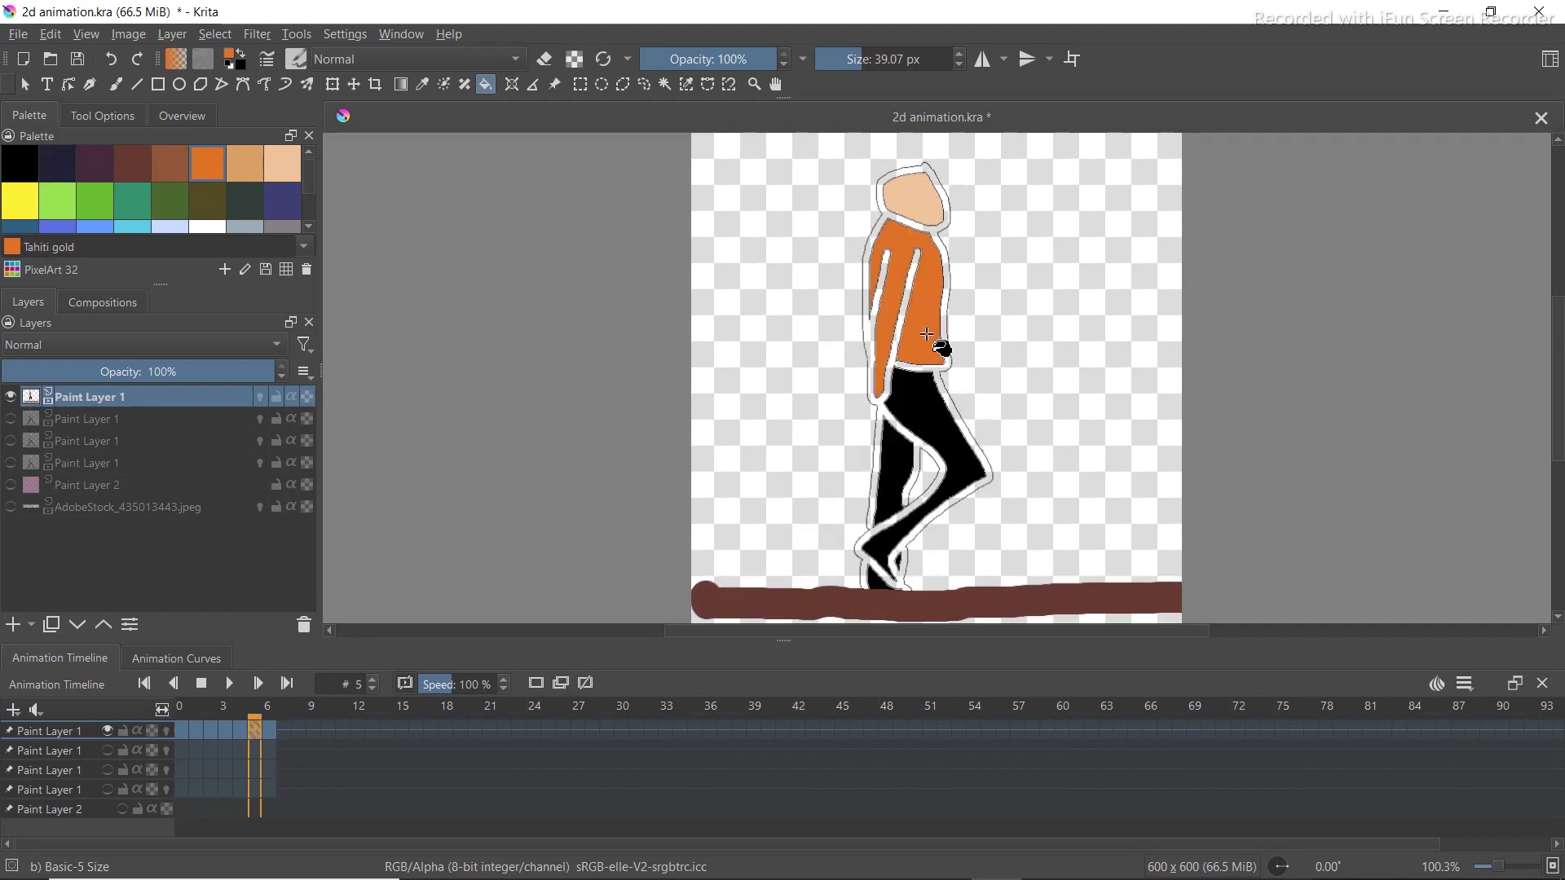
{"action": "key", "text": "period"}
{"action": "left_click", "coordinate": [913, 326]}
Render frames 0–6 at 9 FPS as 3.gif in the tshirt folder
{"action": "left_click", "coordinate": [18, 33]}
{"action": "left_click", "coordinate": [81, 438]}
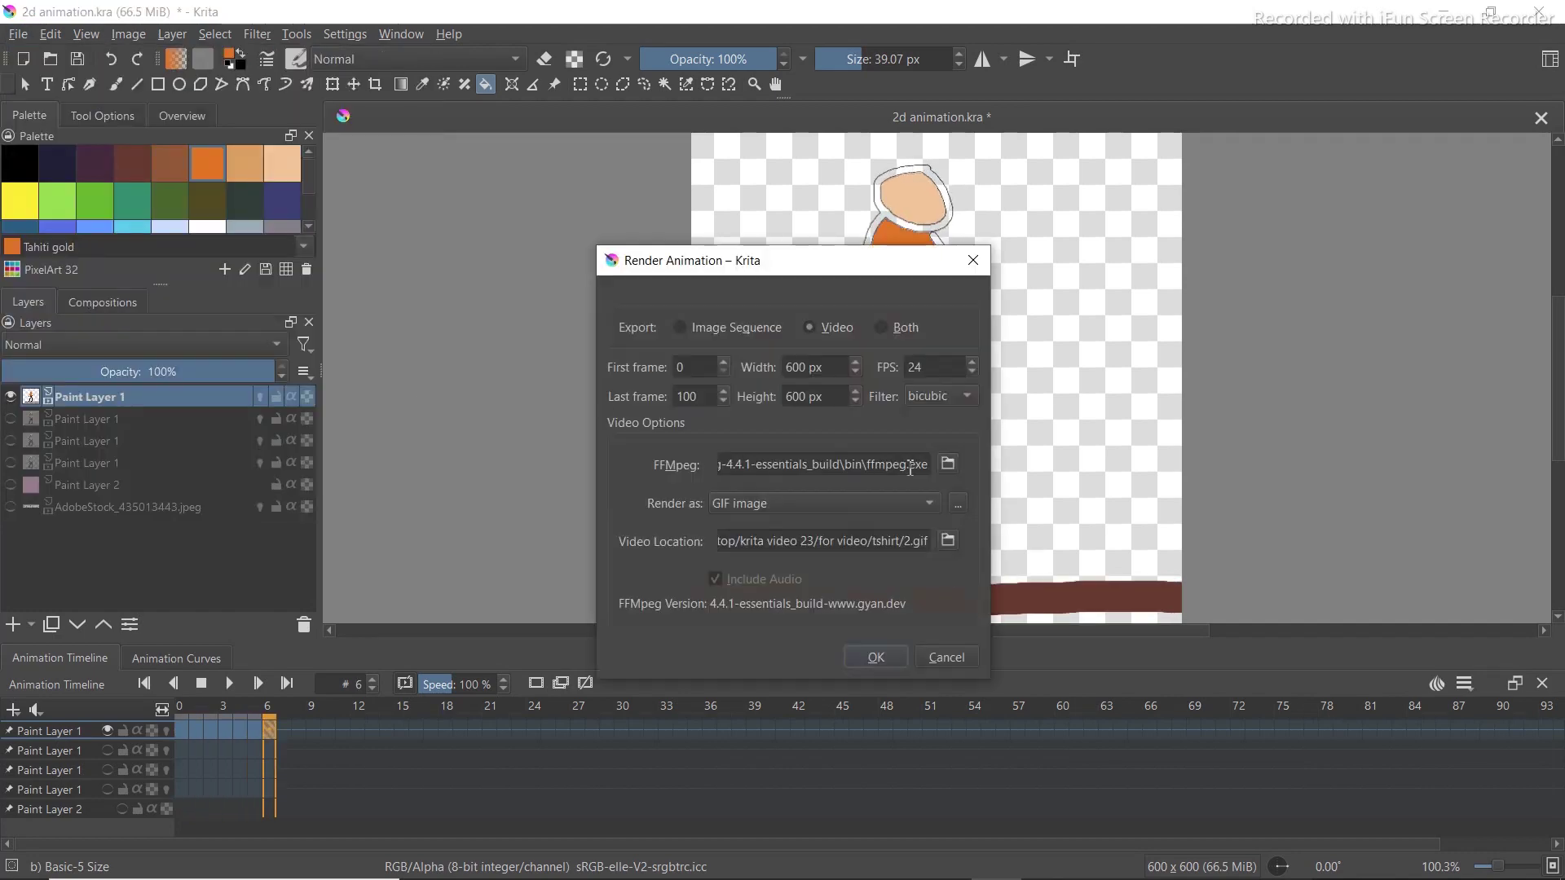
{"action": "double_click", "coordinate": [920, 368]}
{"action": "left_click", "coordinate": [947, 540]}
{"action": "key", "text": "Escape"}
{"action": "left_click", "coordinate": [875, 657]}
{"action": "scroll", "coordinate": [307, 203], "scroll_direction": "down", "scroll_amount": 2}
Bucket-fill the walker's jacket and arm Clairvoyant purple on each walk frame, then return to frame 0
{"action": "left_click", "coordinate": [96, 220]}
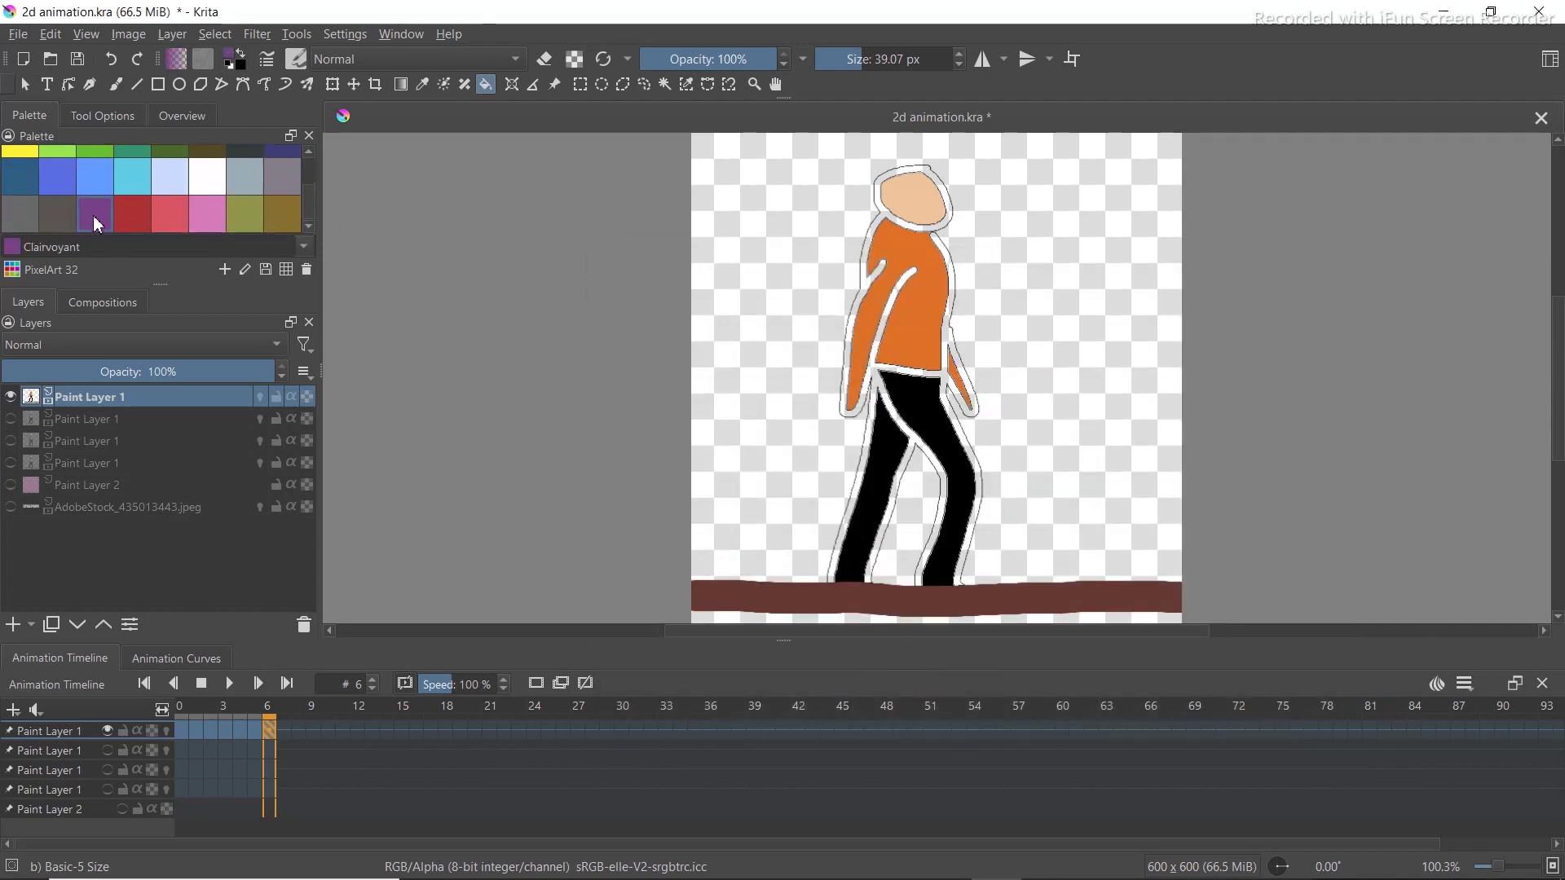
{"action": "left_click", "coordinate": [179, 724]}
{"action": "left_click", "coordinate": [970, 352]}
{"action": "key", "text": "Right"}
{"action": "left_click", "coordinate": [985, 381]}
{"action": "key", "text": "Right"}
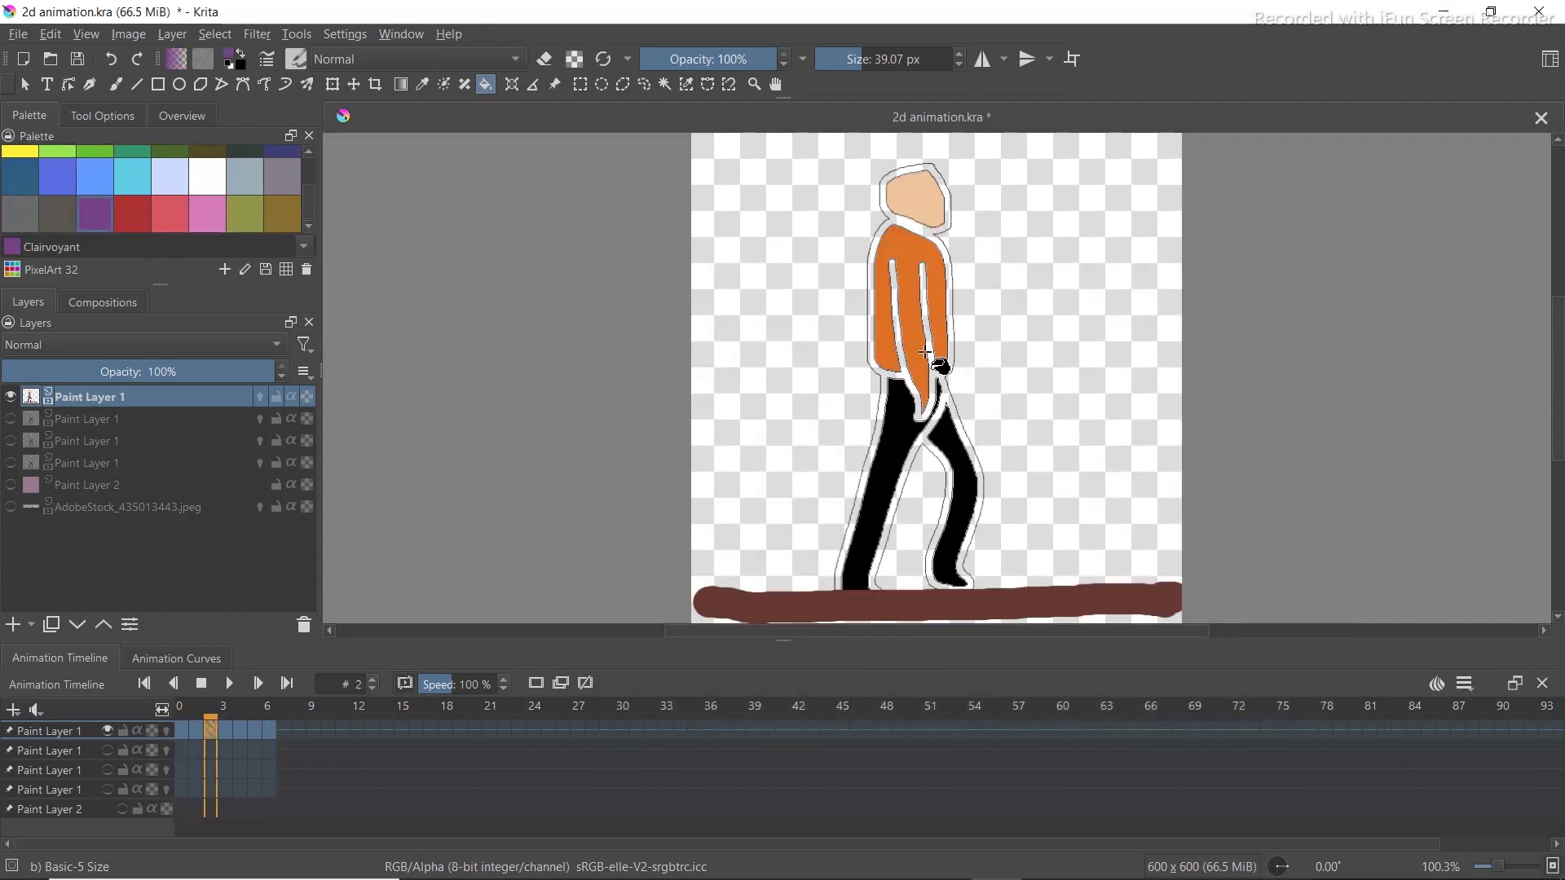
{"action": "key", "text": "Right"}
{"action": "left_click", "coordinate": [869, 381]}
{"action": "key", "text": "Right"}
{"action": "key", "text": "Right"}
{"action": "key", "text": "Right"}
{"action": "left_click", "coordinate": [905, 317]}
{"action": "left_click", "coordinate": [955, 377]}
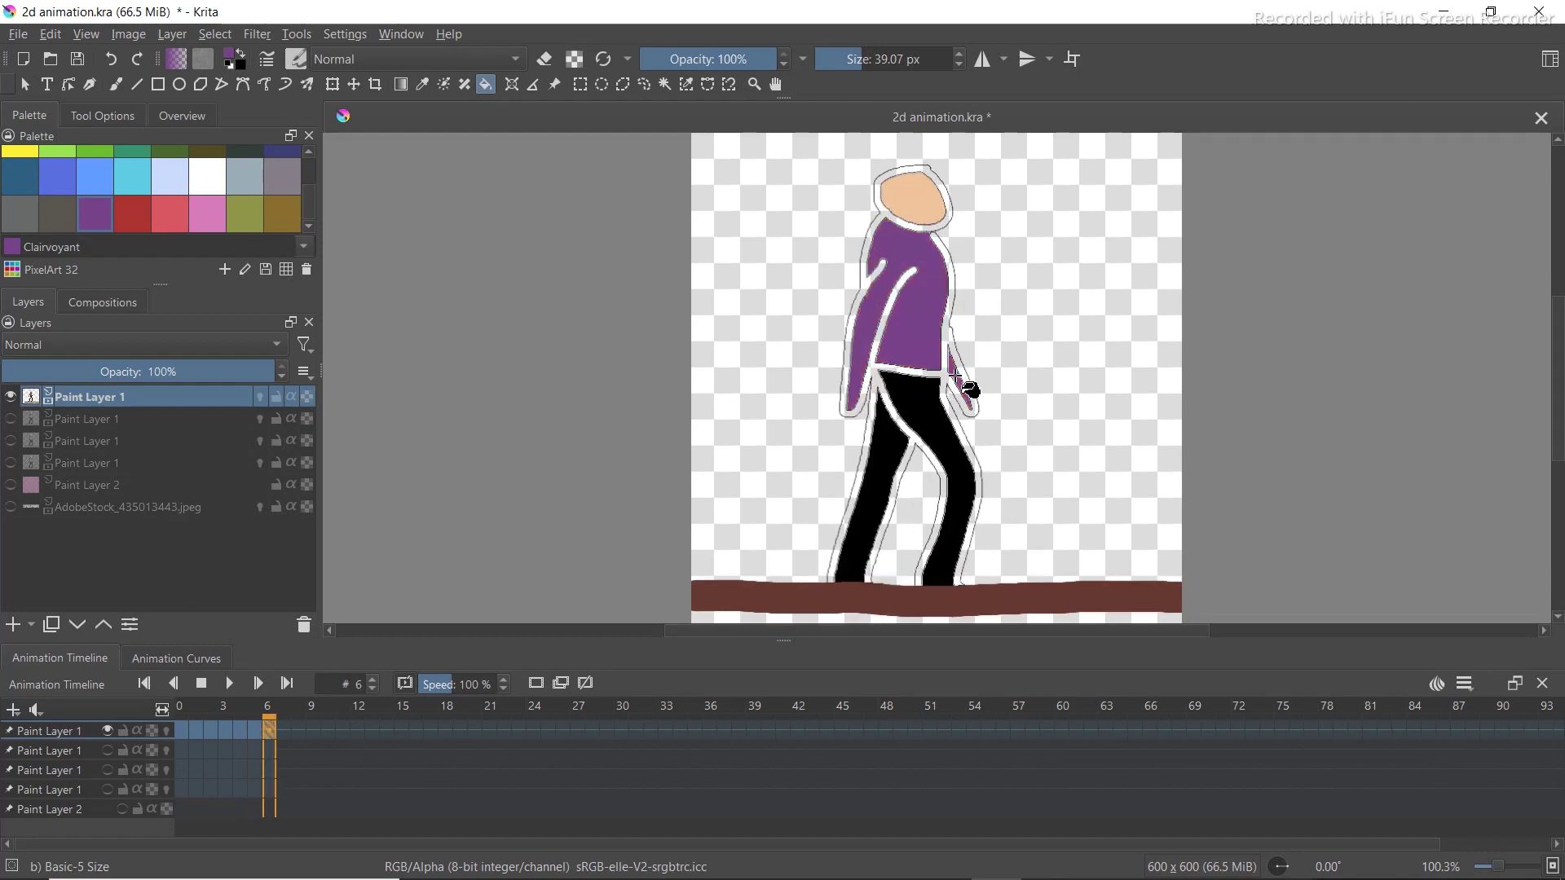
{"action": "key", "text": "Home"}
Render the animation with last frame 6 as 4.gif in the tshirt folder
{"action": "left_click", "coordinate": [18, 33]}
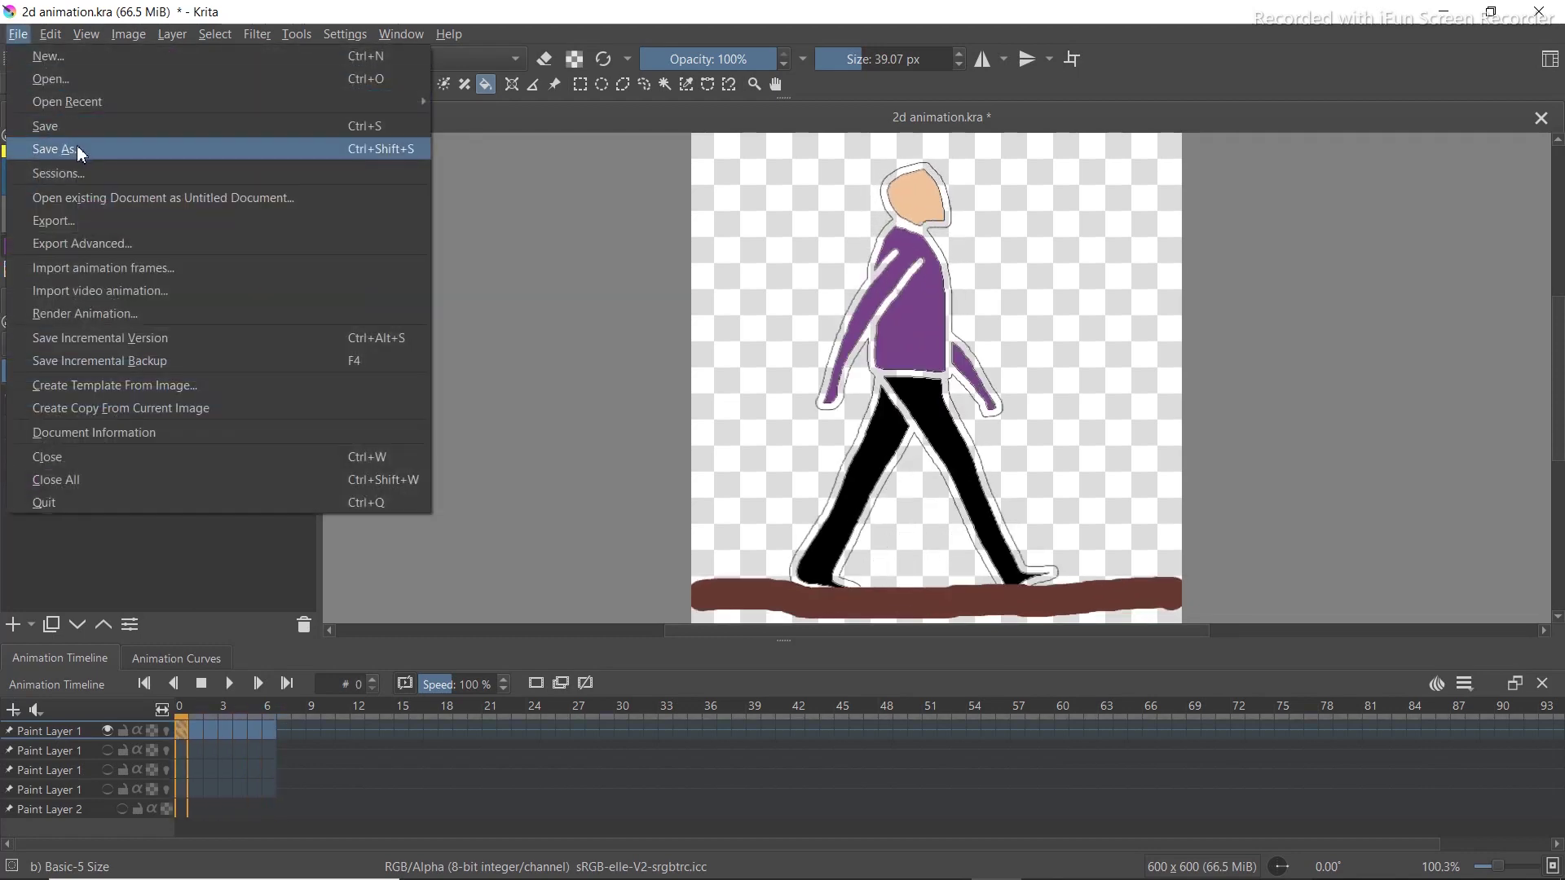
{"action": "left_click", "coordinate": [105, 306]}
{"action": "double_click", "coordinate": [697, 396]}
{"action": "type", "text": "6"}
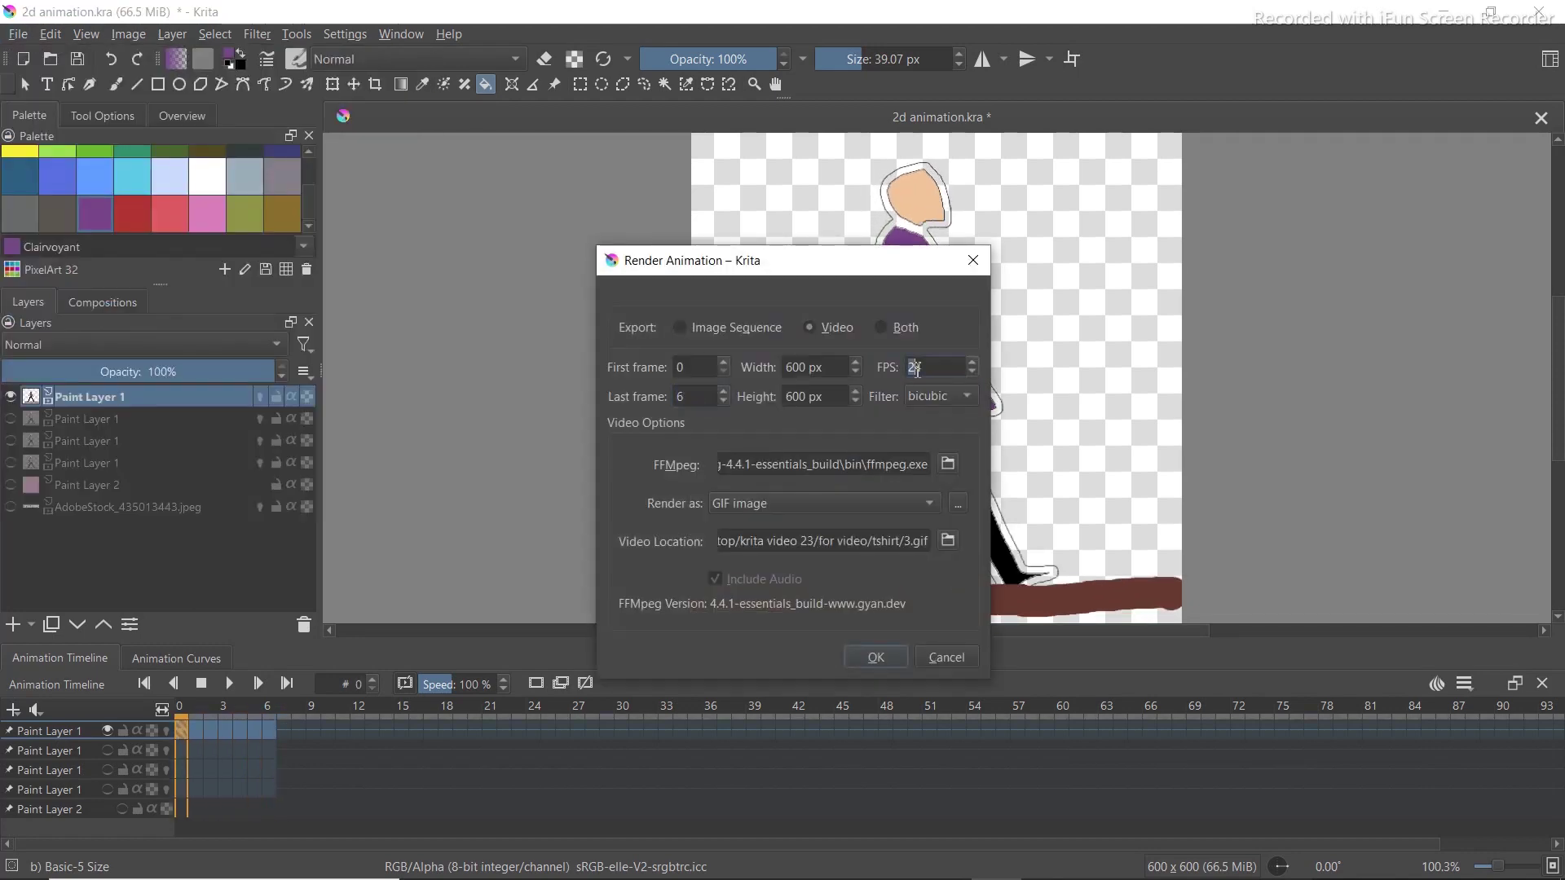
{"action": "left_click", "coordinate": [947, 541]}
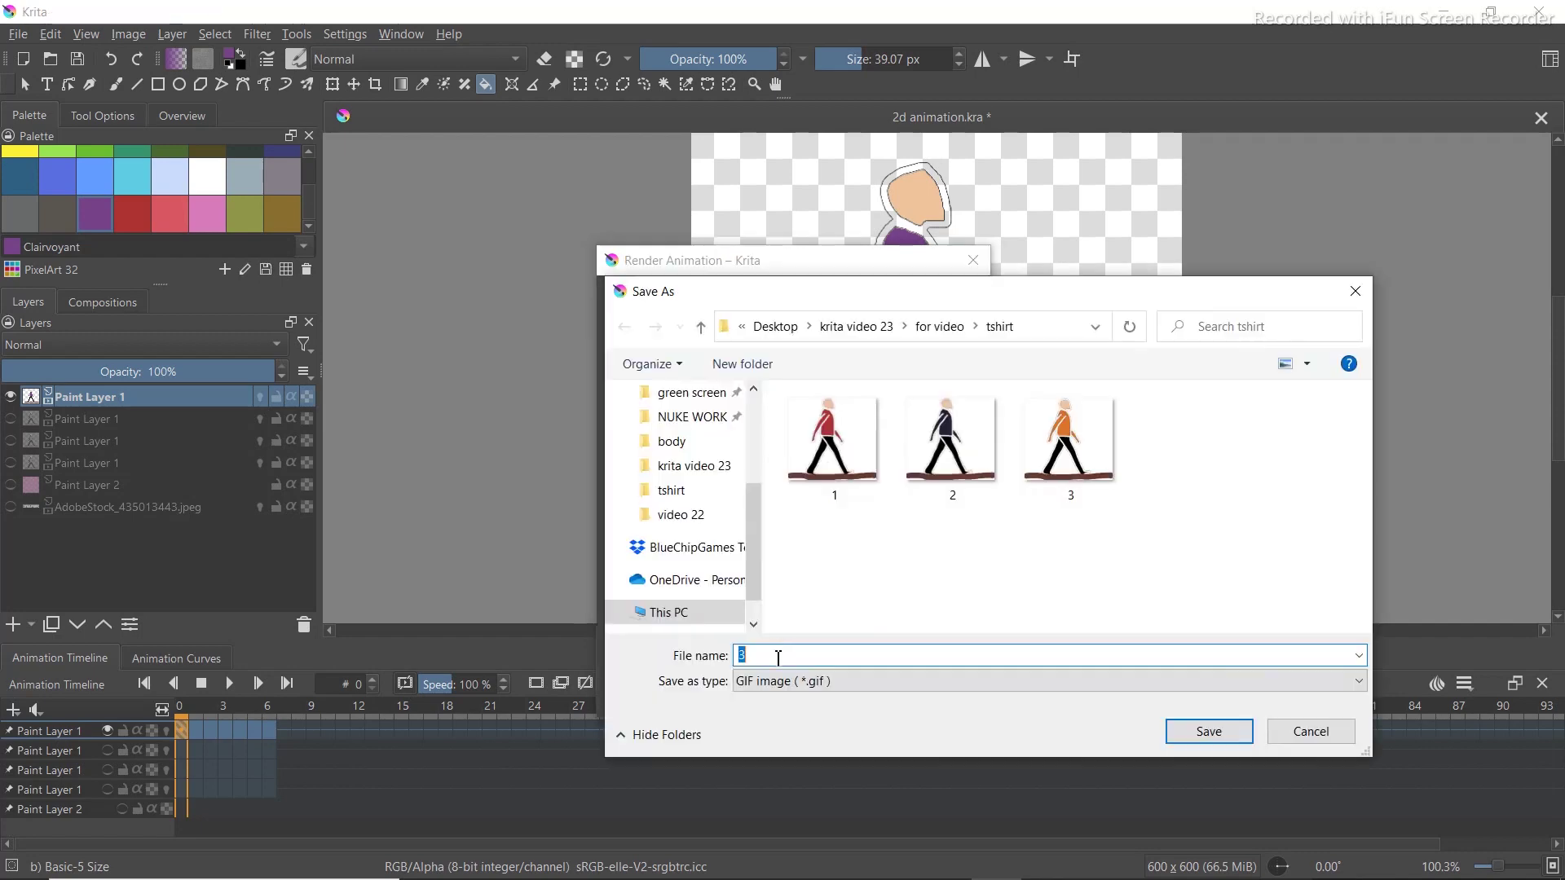
{"action": "key", "text": "Return"}
{"action": "left_click", "coordinate": [875, 695]}
Pick Plum from the palette and bucket-fill the jacket plum on successive walk frames
{"action": "left_click", "coordinate": [282, 152]}
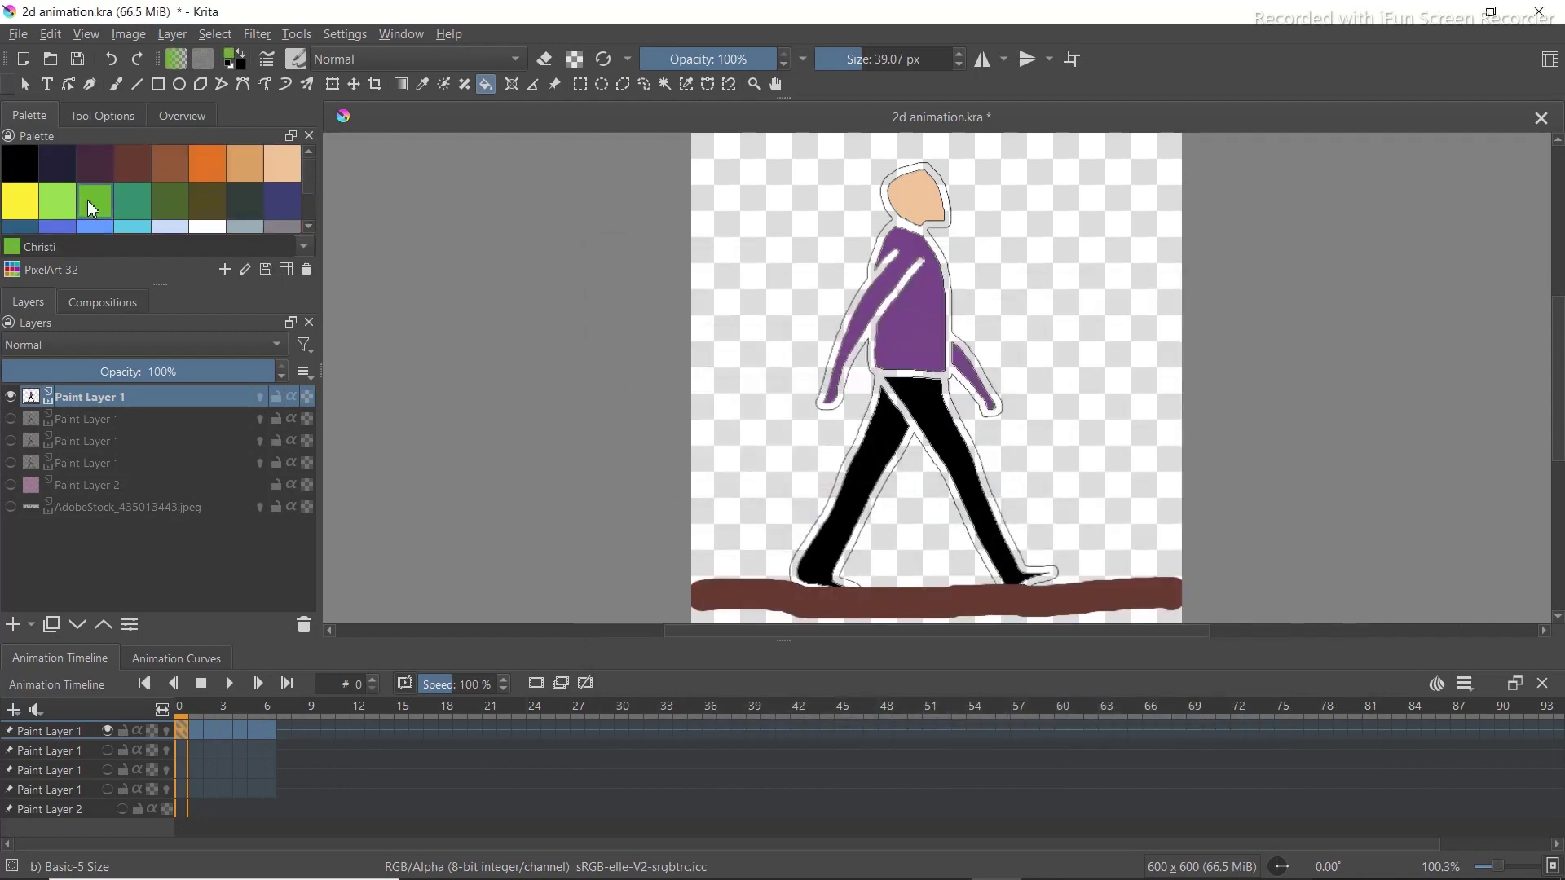
{"action": "scroll", "coordinate": [307, 209], "scroll_direction": "down", "scroll_amount": 2}
{"action": "left_click", "coordinate": [207, 214]}
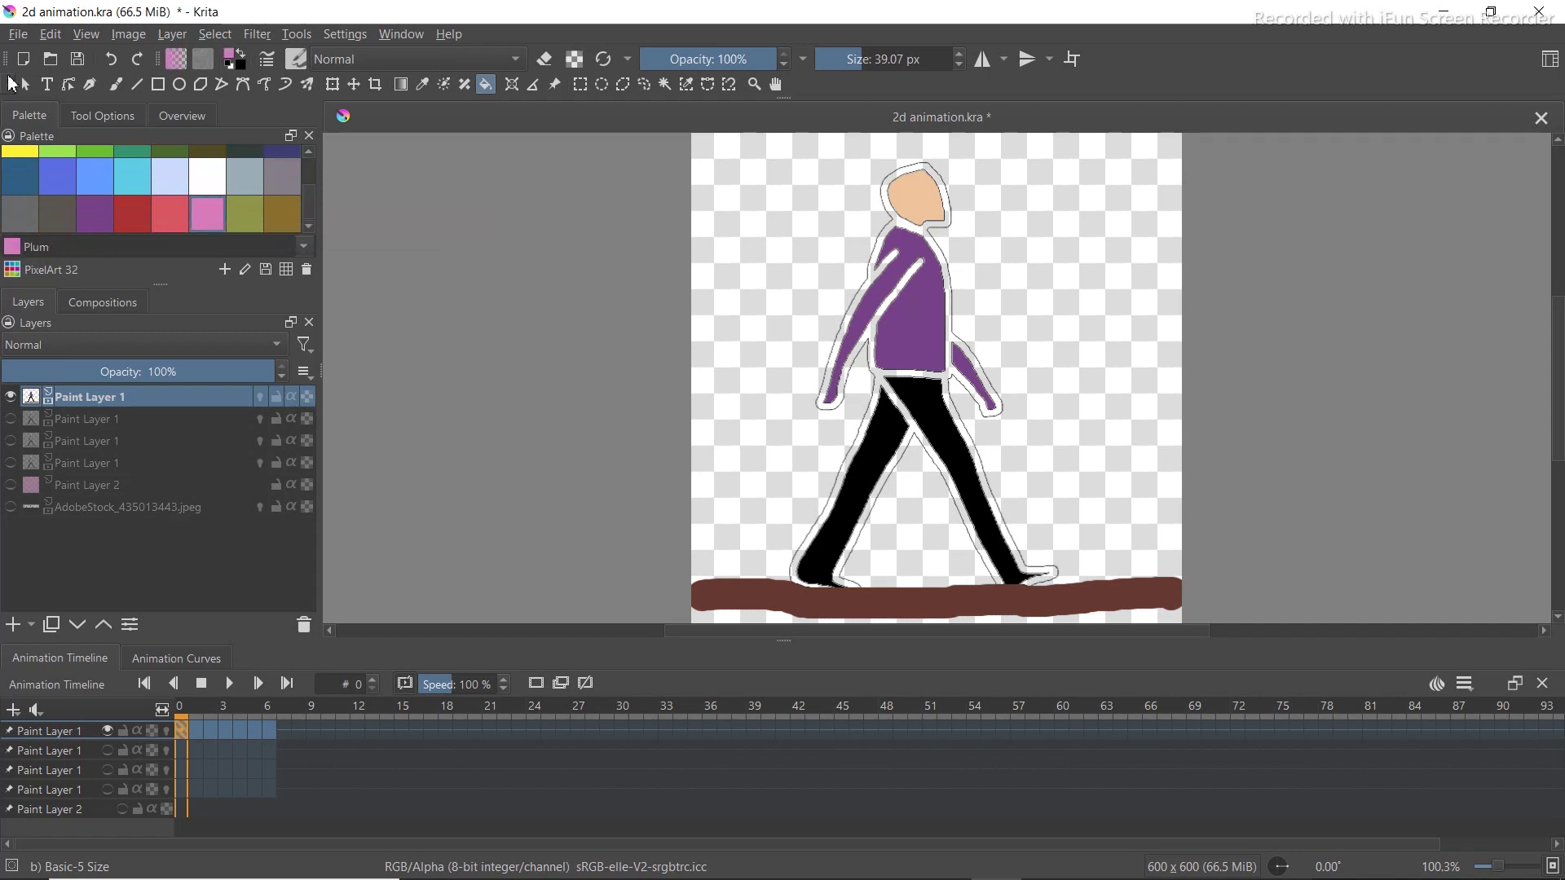
{"action": "left_click", "coordinate": [933, 351]}
{"action": "key", "text": "period"}
{"action": "key", "text": "period"}
{"action": "left_click", "coordinate": [951, 400]}
{"action": "key", "text": "period"}
{"action": "left_click", "coordinate": [952, 387]}
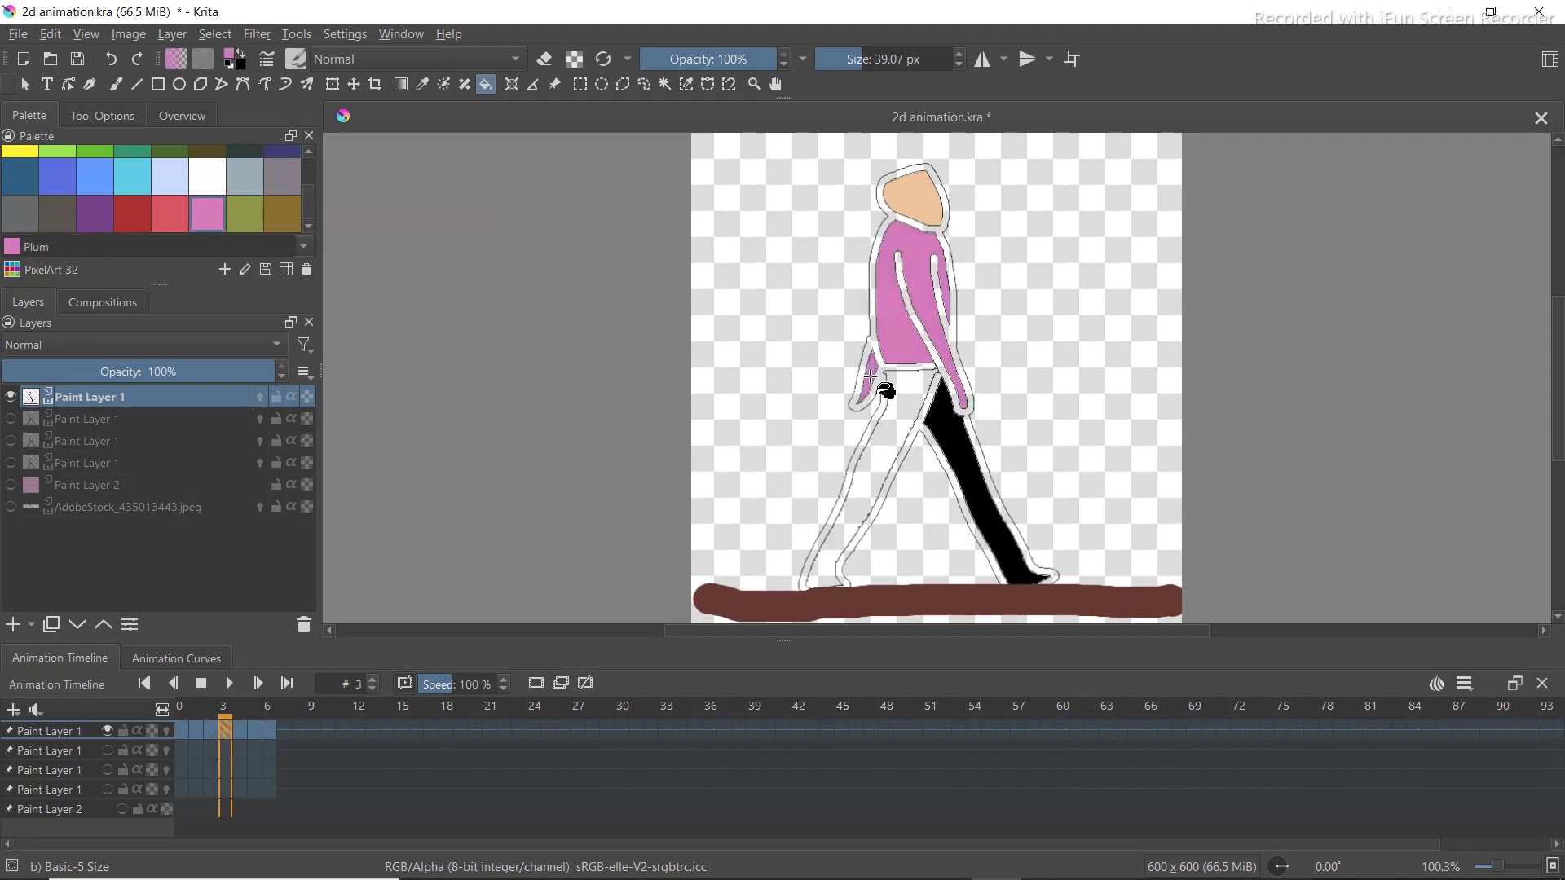
{"action": "key", "text": "period"}
{"action": "key", "text": "period"}
{"action": "key", "text": "period"}
{"action": "left_click", "coordinate": [953, 374]}
Open the Render Animation settings and the krita video 23 folder
{"action": "left_click", "coordinate": [18, 33]}
{"action": "left_click", "coordinate": [85, 307]}
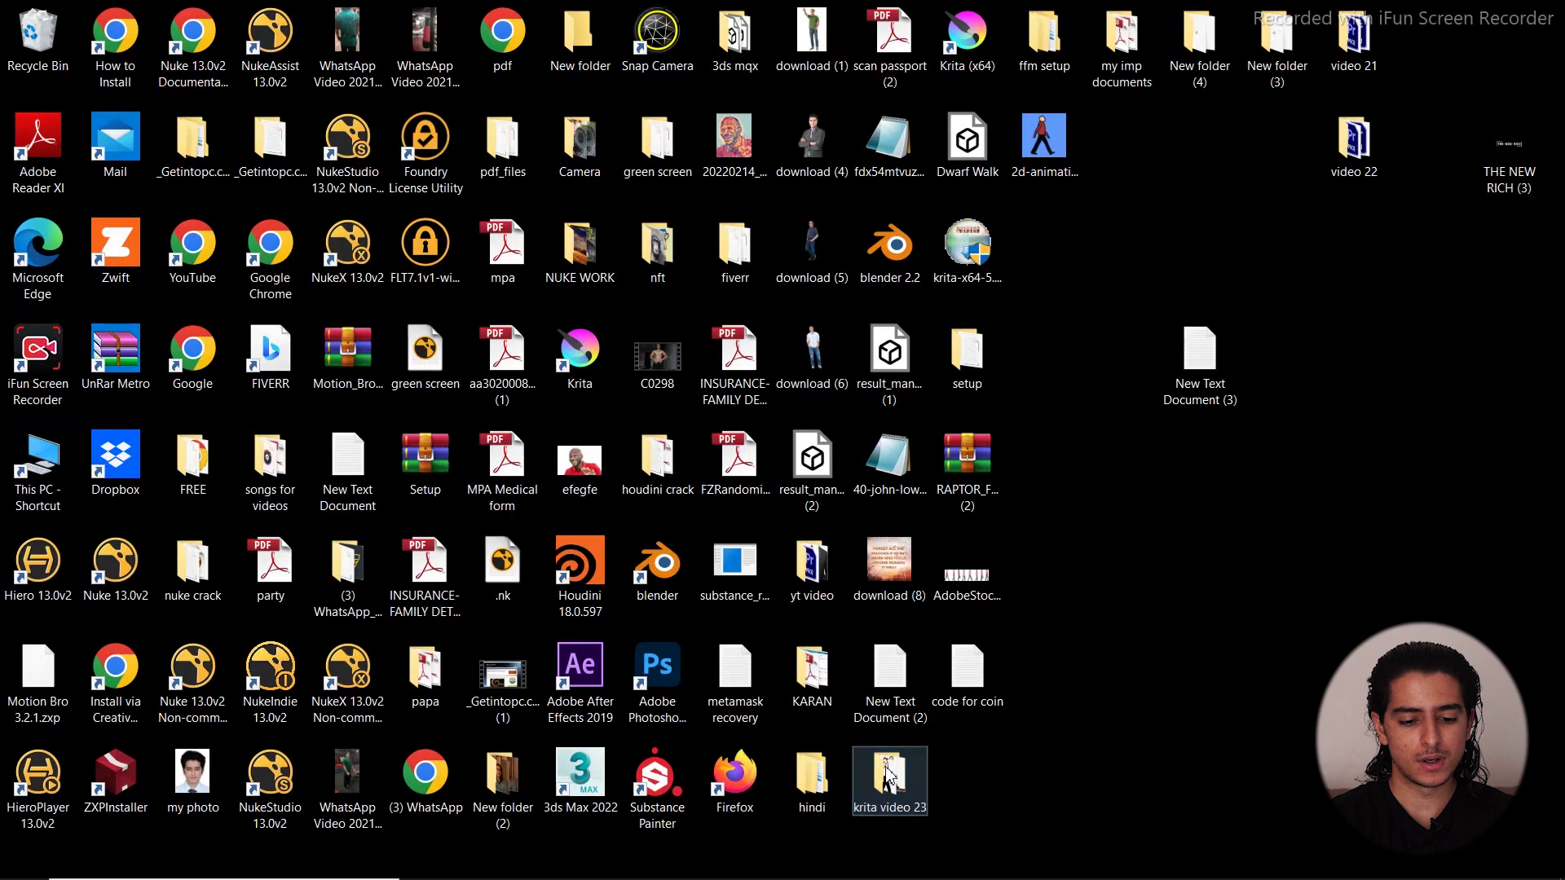
{"action": "double_click", "coordinate": [888, 778]}
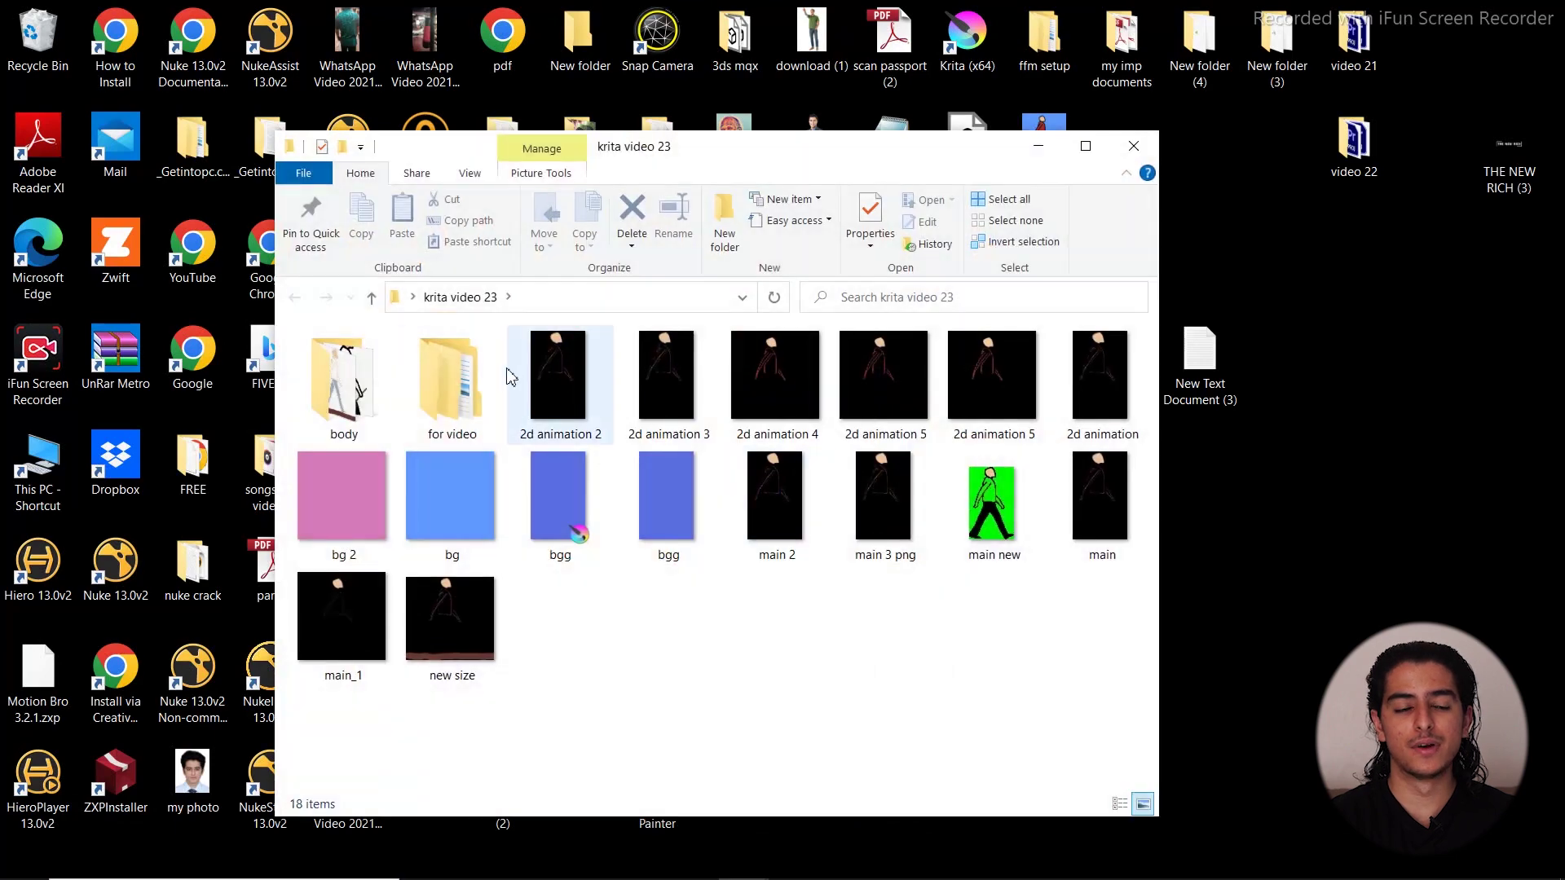
Check the body and tshirt folders under for video, open lower body, and return to Krita
{"action": "double_click", "coordinate": [452, 380]}
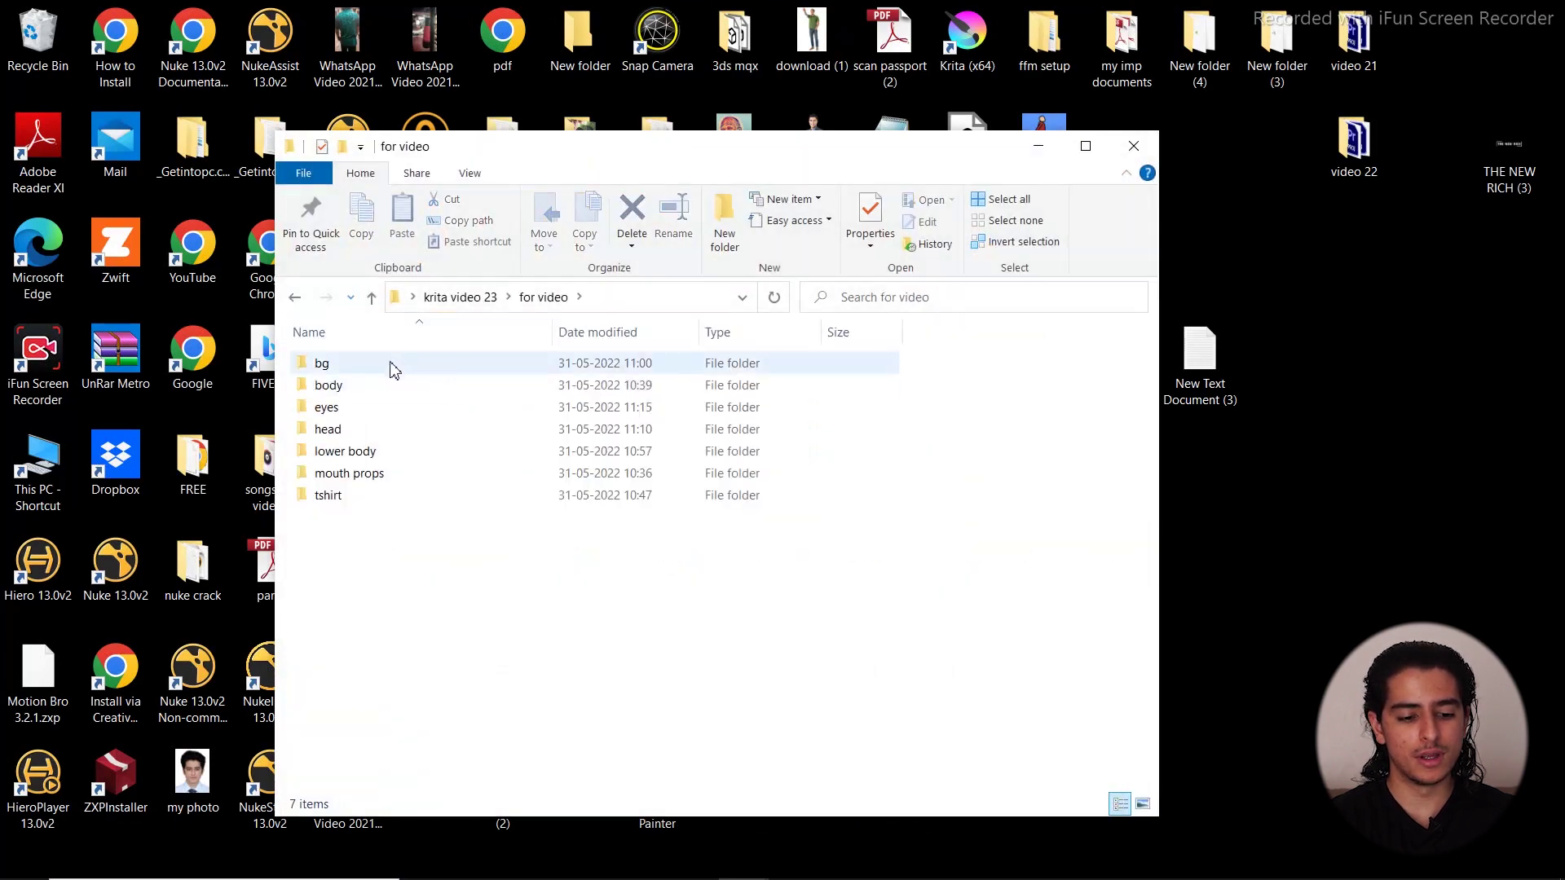
{"action": "double_click", "coordinate": [347, 392]}
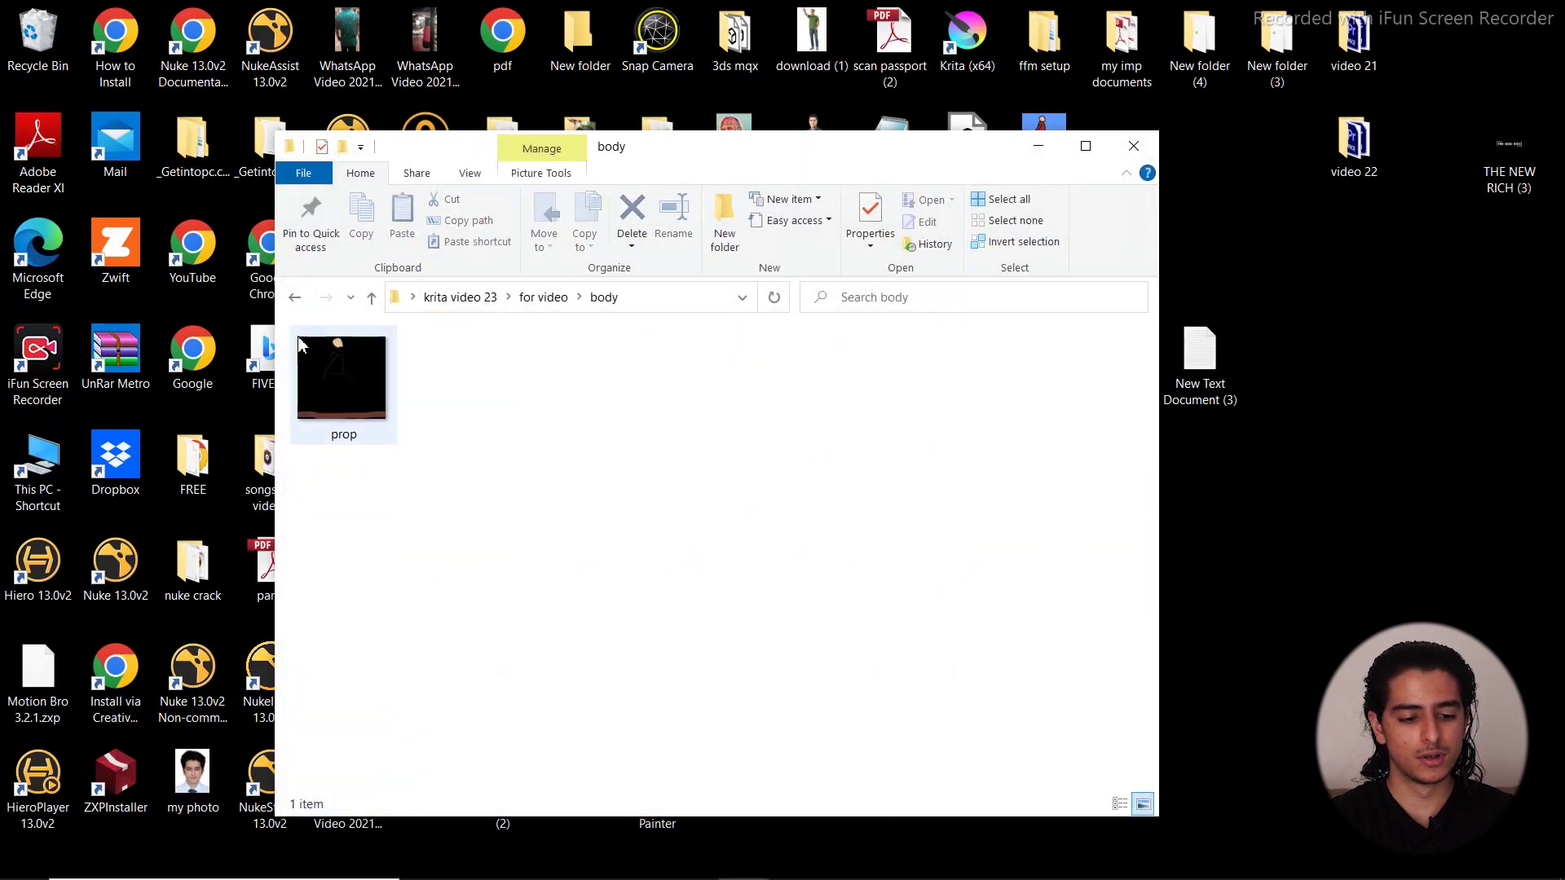
{"action": "left_click", "coordinate": [294, 297]}
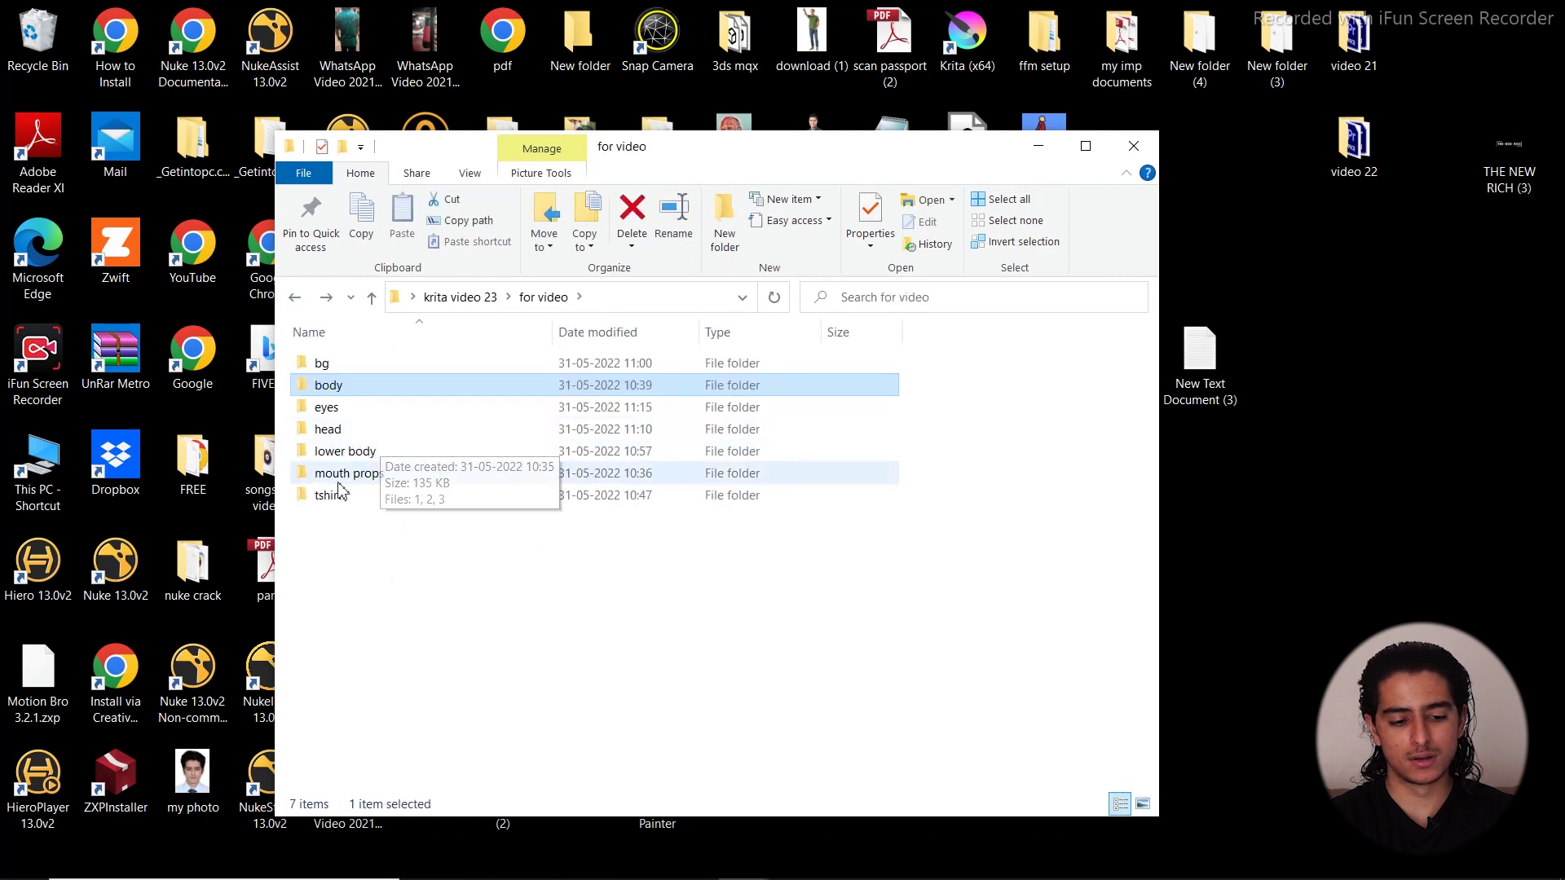
{"action": "double_click", "coordinate": [389, 501]}
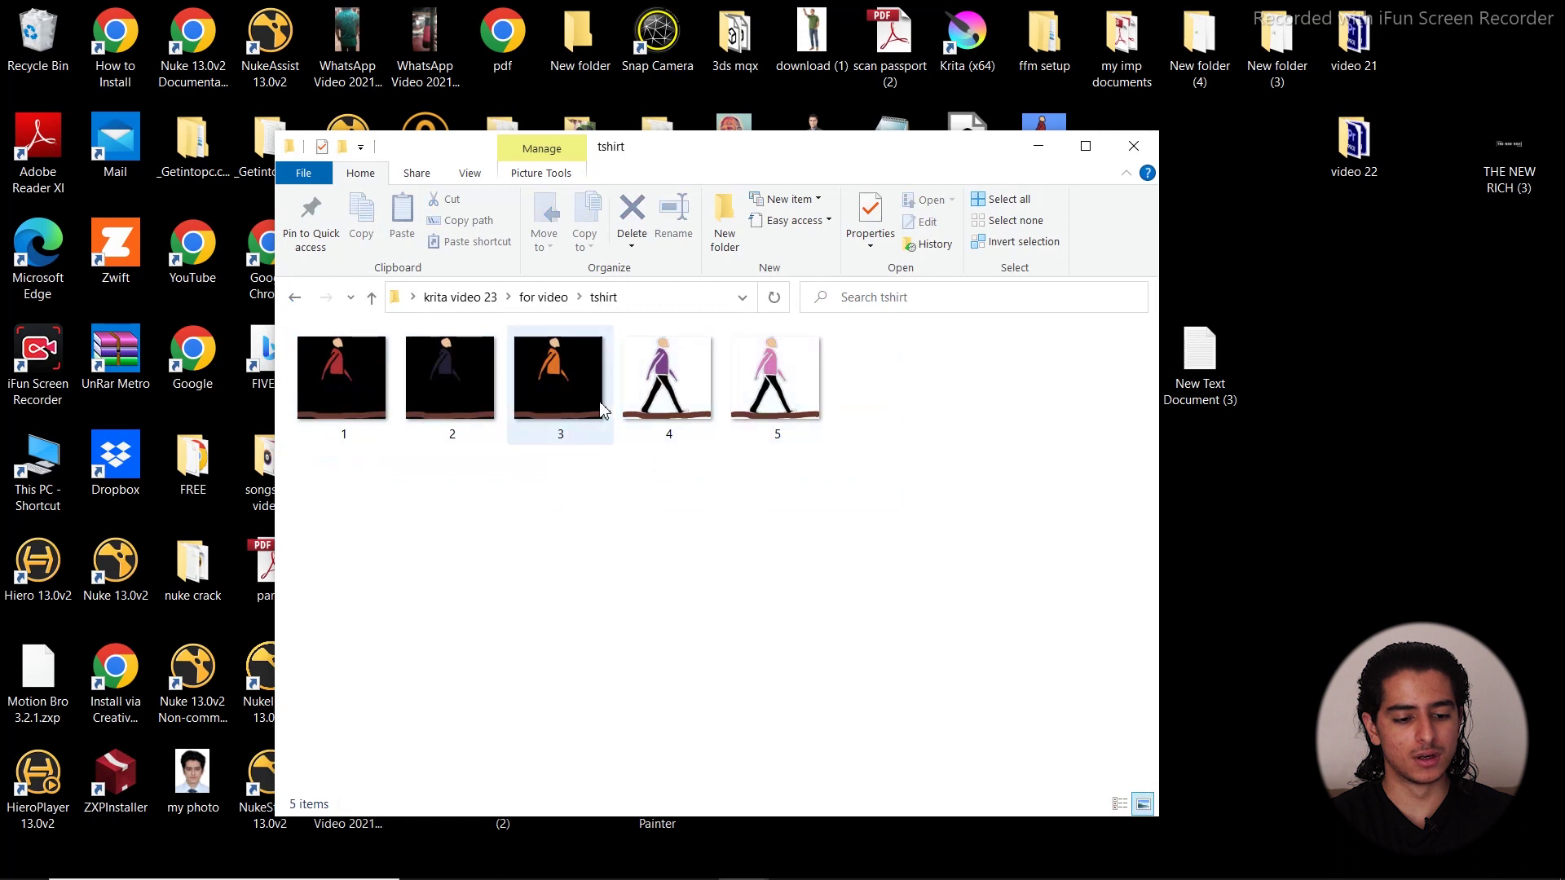
{"action": "left_click", "coordinate": [296, 298]}
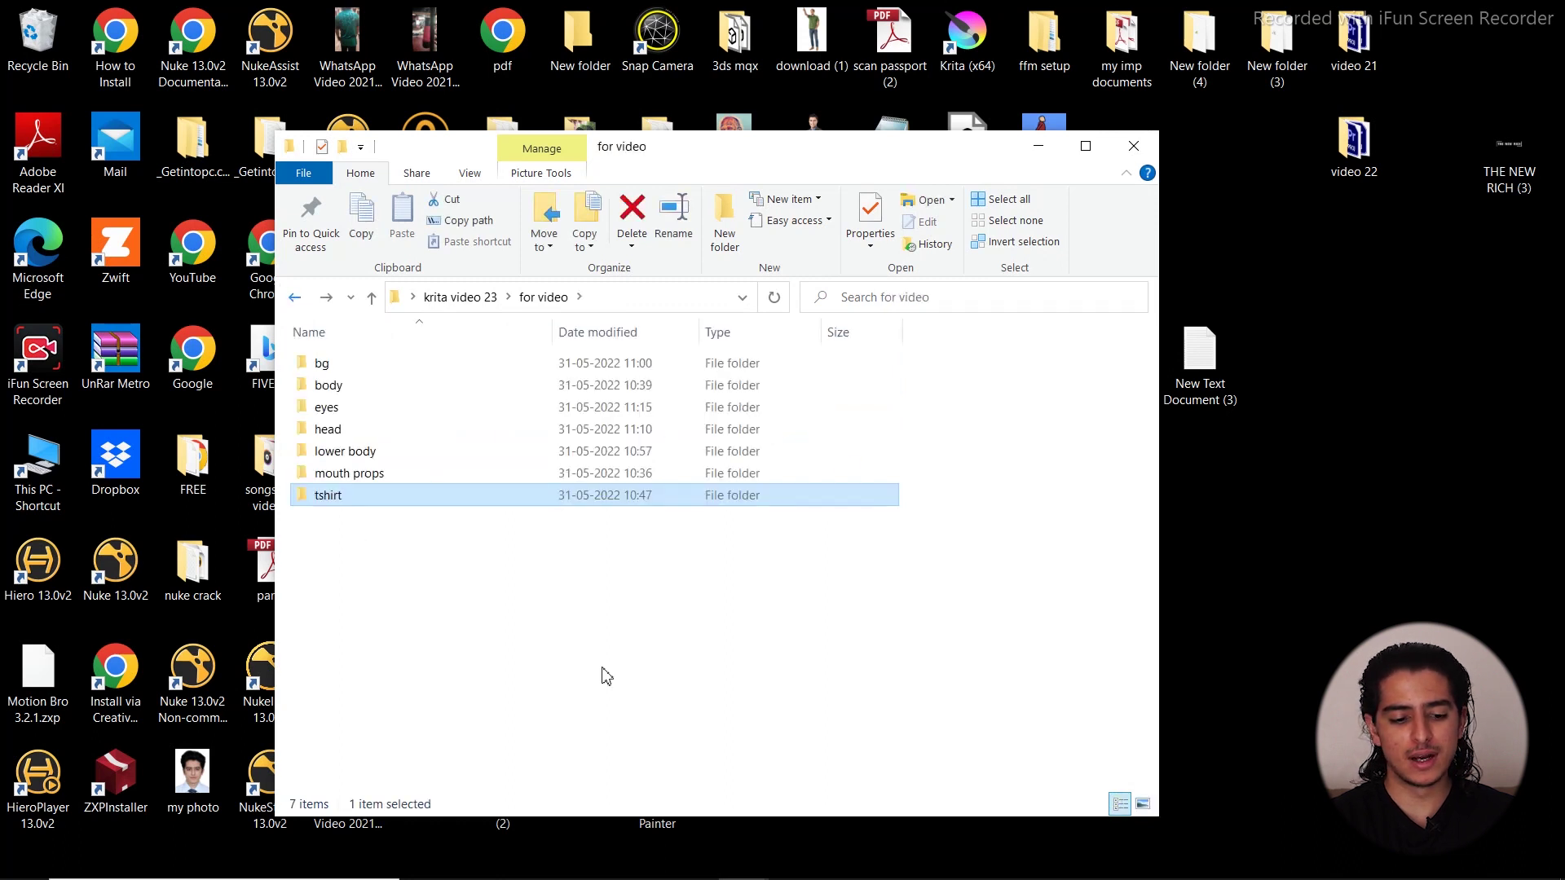
{"action": "double_click", "coordinate": [374, 456]}
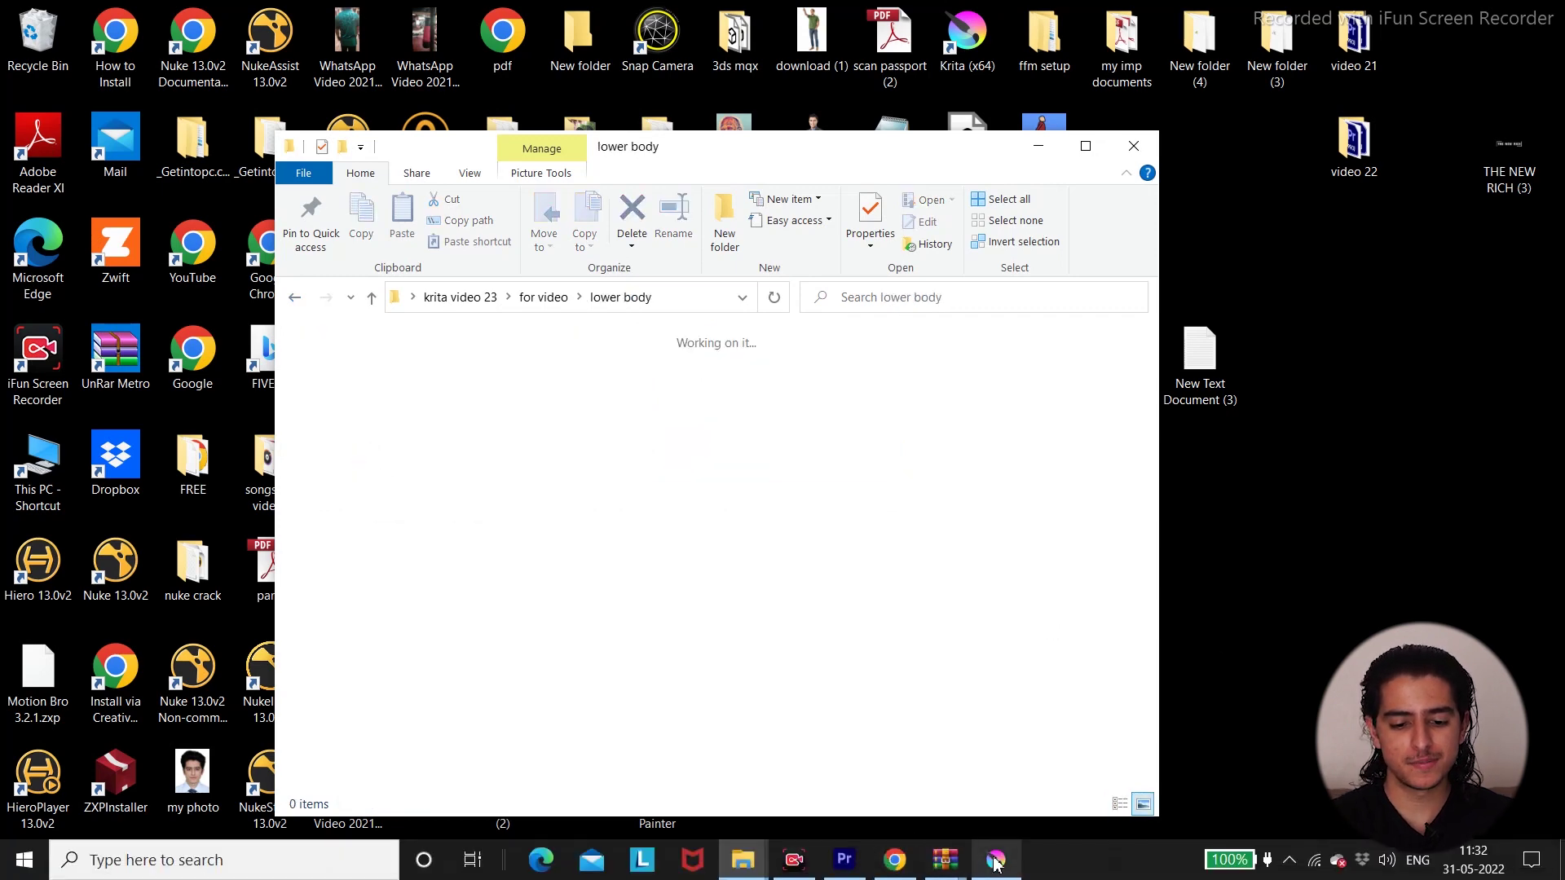
{"action": "left_click", "coordinate": [997, 860]}
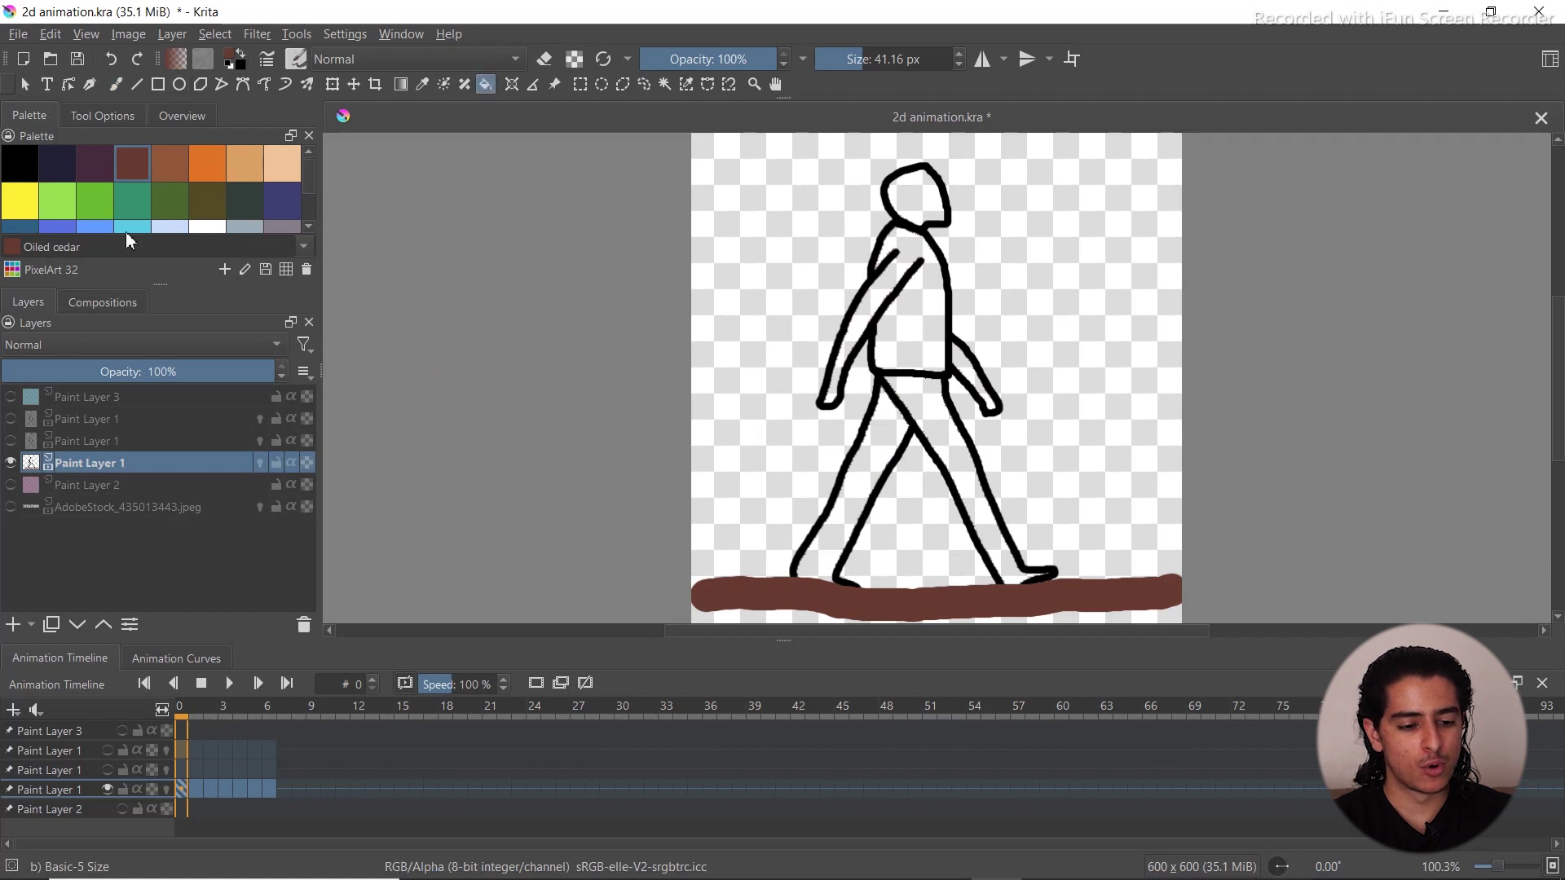
Pick Dim gray and fill the trouser legs on the first two walk frames
{"action": "left_click_drag", "start_coordinate": [311, 188], "coordinate": [313, 218]}
{"action": "left_click", "coordinate": [21, 215]}
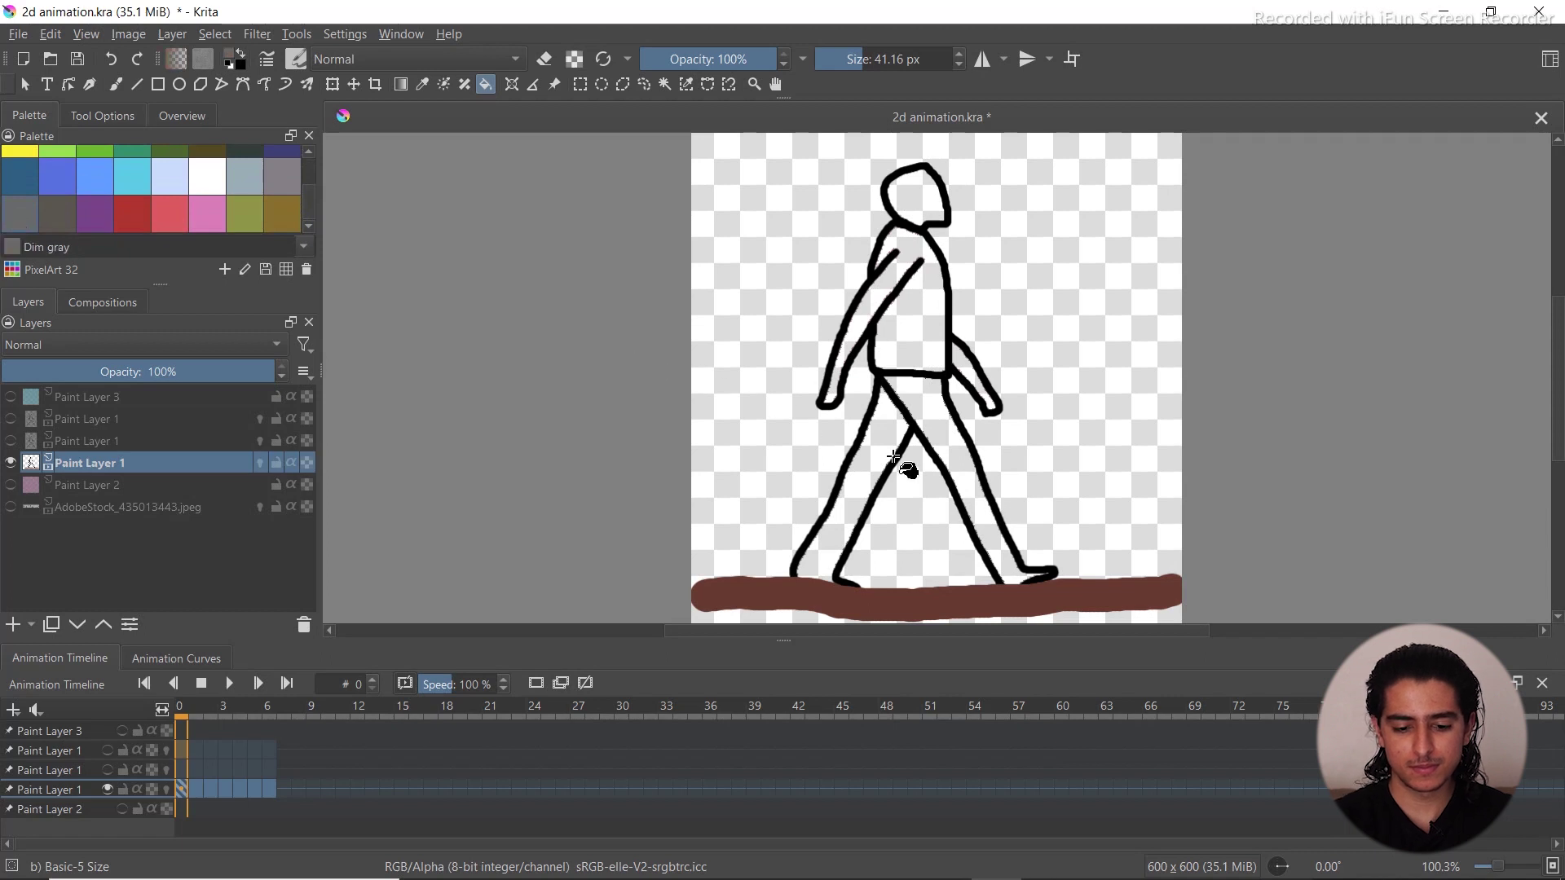
{"action": "left_click", "coordinate": [877, 458]}
{"action": "key", "text": "Right"}
{"action": "key", "text": "Right"}
{"action": "key", "text": "Right"}
{"action": "key", "text": "Right"}
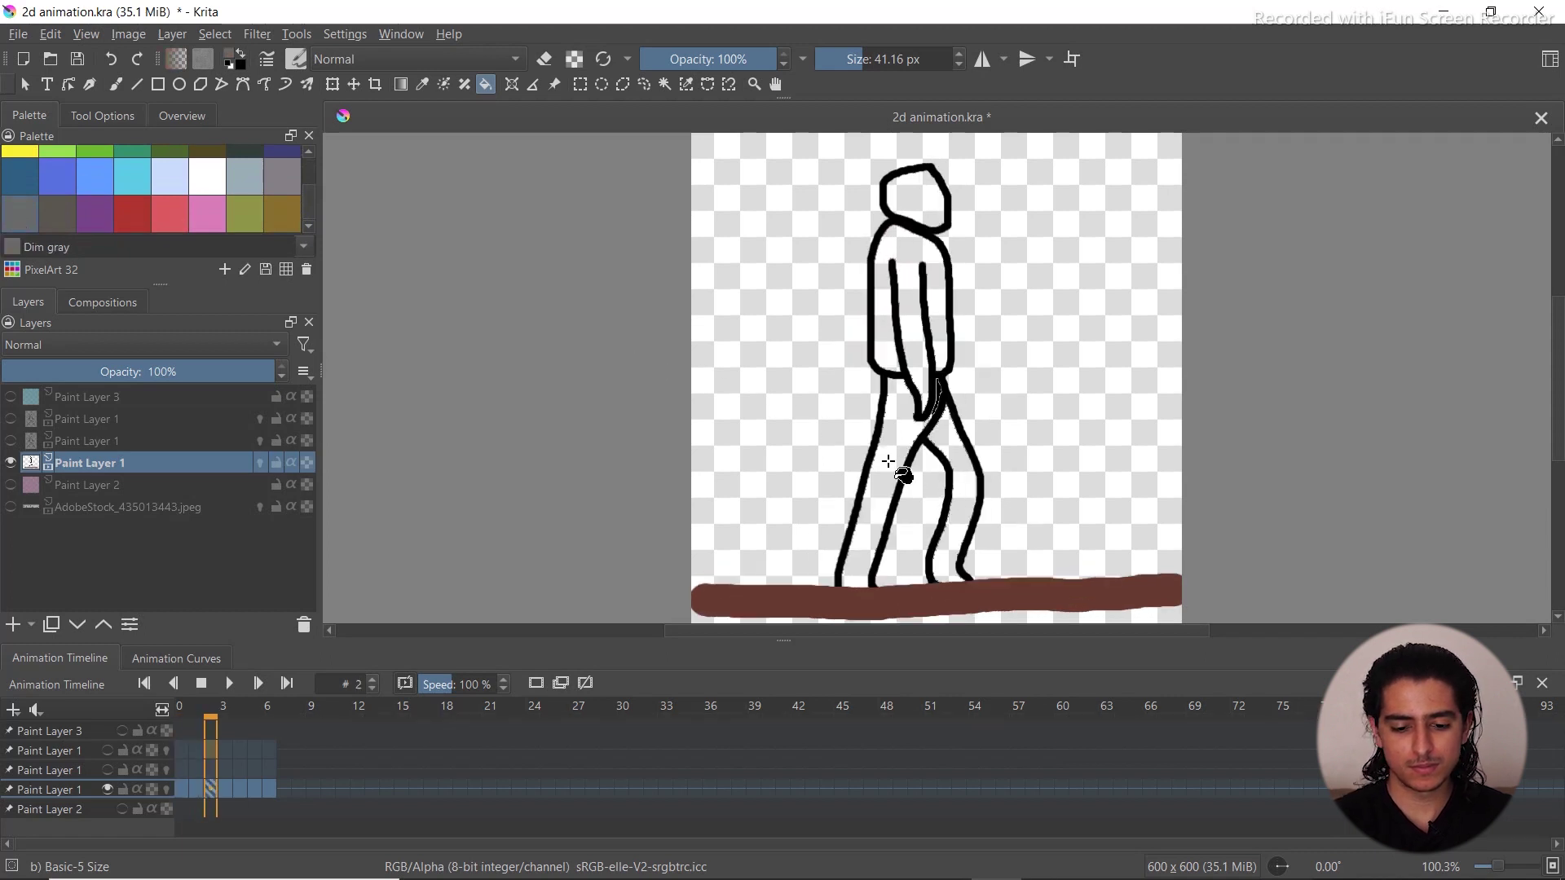
{"action": "left_click", "coordinate": [905, 457]}
{"action": "left_click", "coordinate": [938, 497]}
Fill the remaining frames' trouser legs Dim gray through frame 6, then return to frame 0
{"action": "key", "text": "Right"}
{"action": "left_click", "coordinate": [960, 438]}
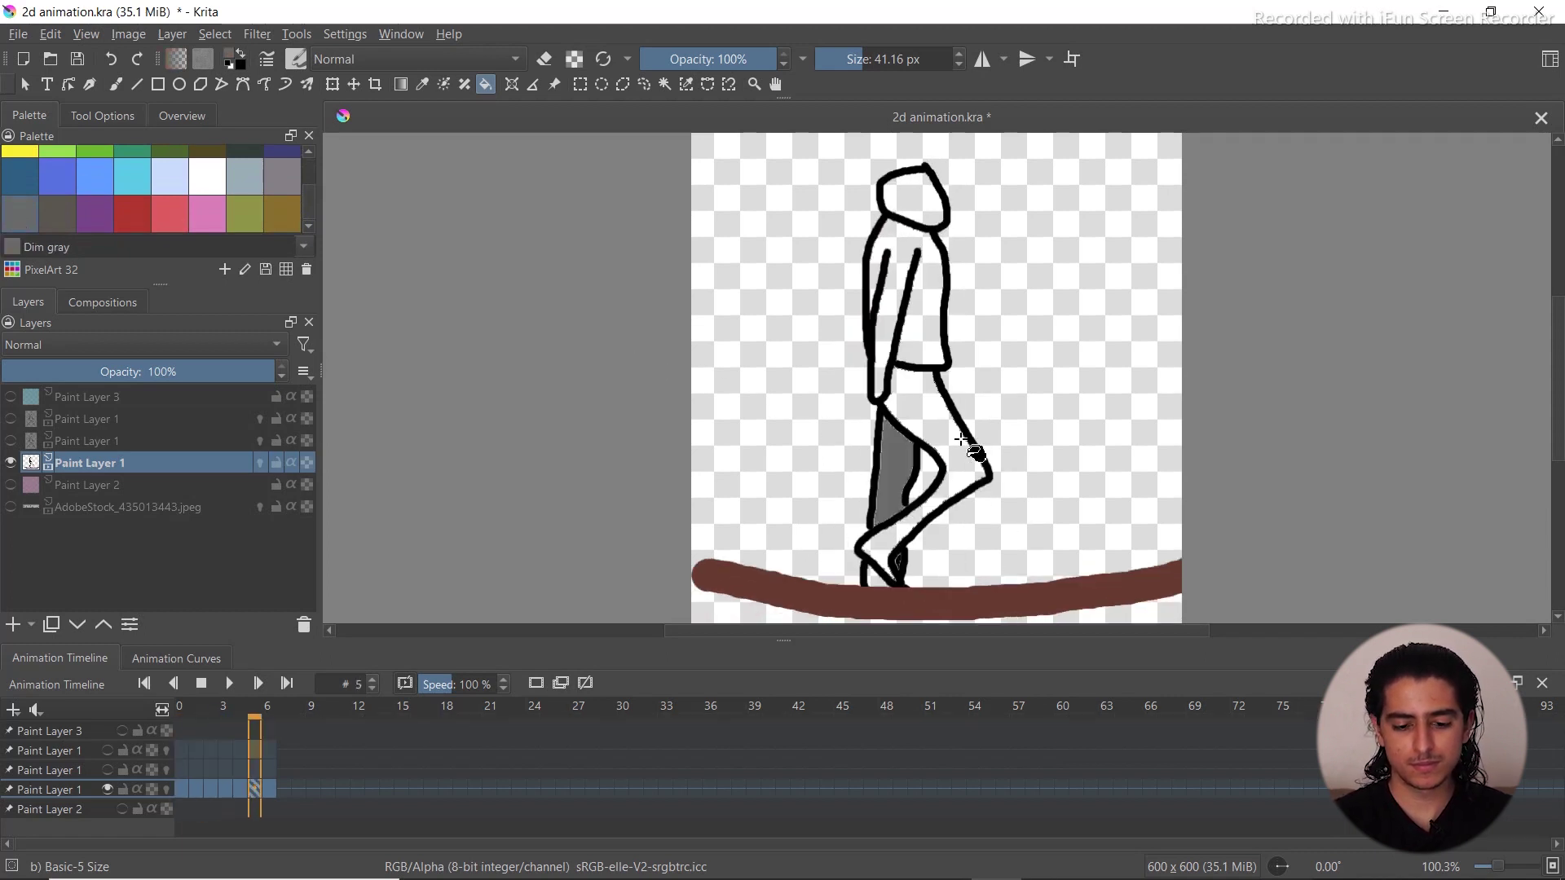
{"action": "key", "text": "Right"}
{"action": "key", "text": "Left"}
{"action": "key", "text": "Right"}
{"action": "left_click", "coordinate": [869, 563]}
{"action": "key", "text": "Left"}
{"action": "key", "text": "Left"}
{"action": "key", "text": "Left"}
{"action": "key", "text": "Left"}
{"action": "key", "text": "Left"}
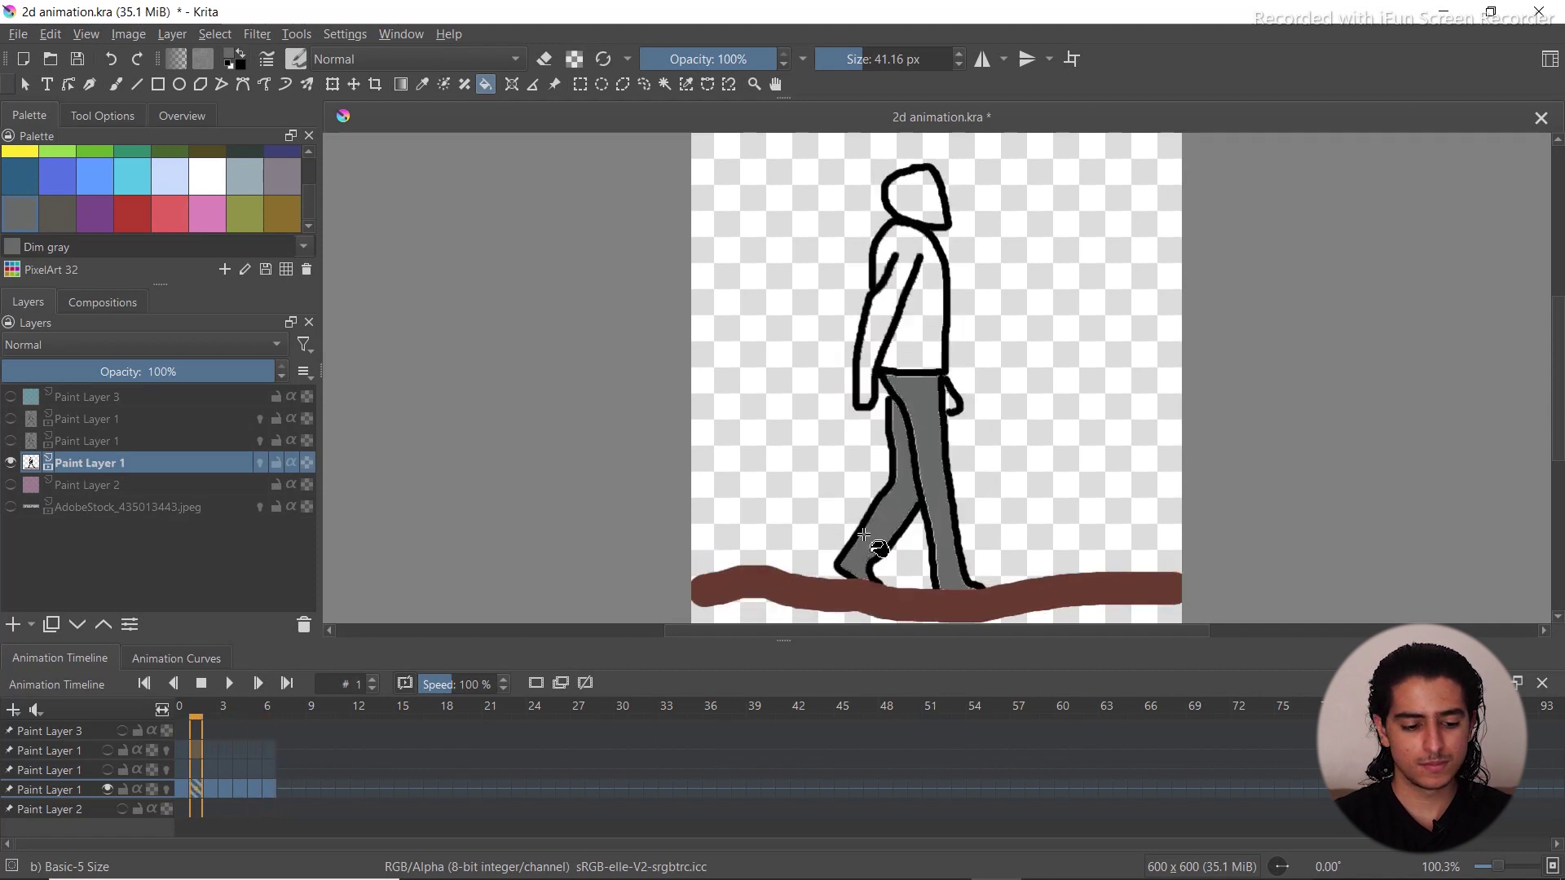
{"action": "key", "text": "Left"}
{"action": "left_click", "coordinate": [18, 33]}
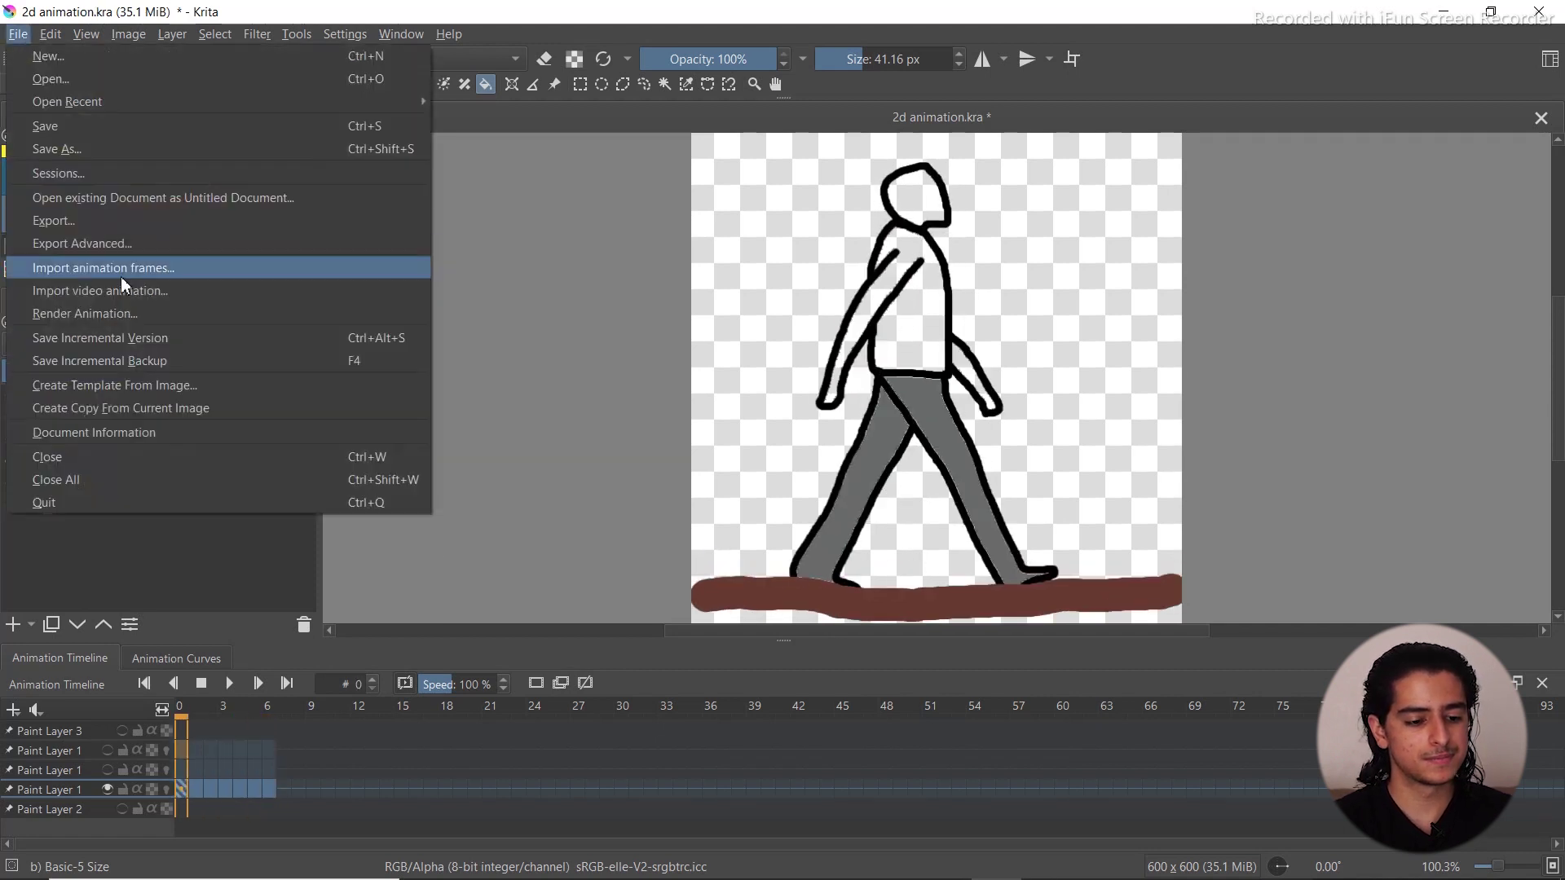
In Render Animation, set the last frame to 6 and the frame rate to 9 FPS
{"action": "left_click", "coordinate": [109, 316]}
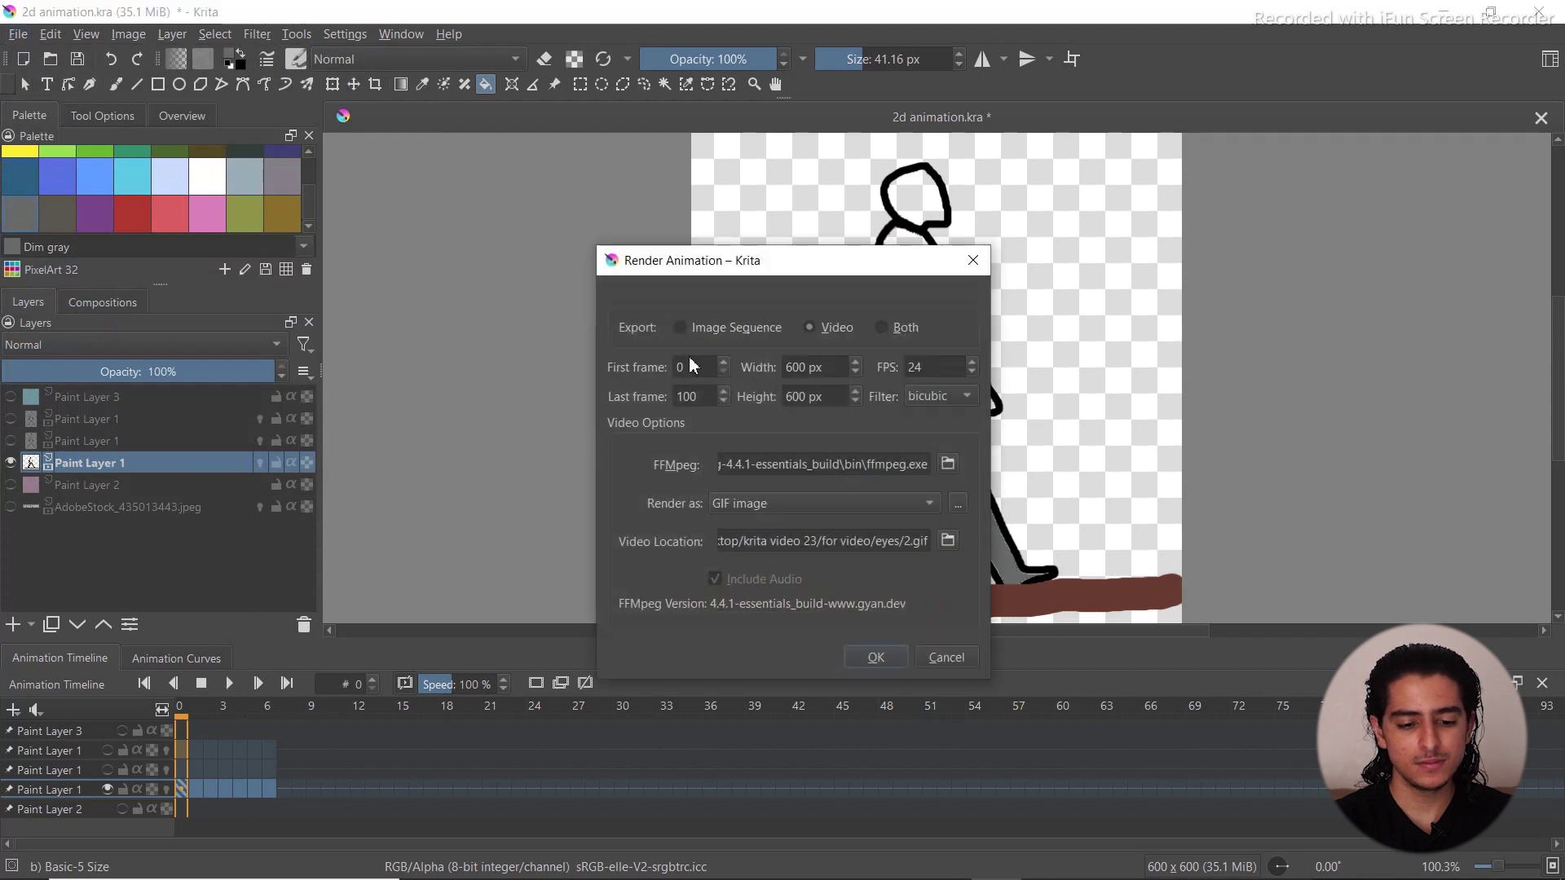
{"action": "left_click", "coordinate": [700, 397]}
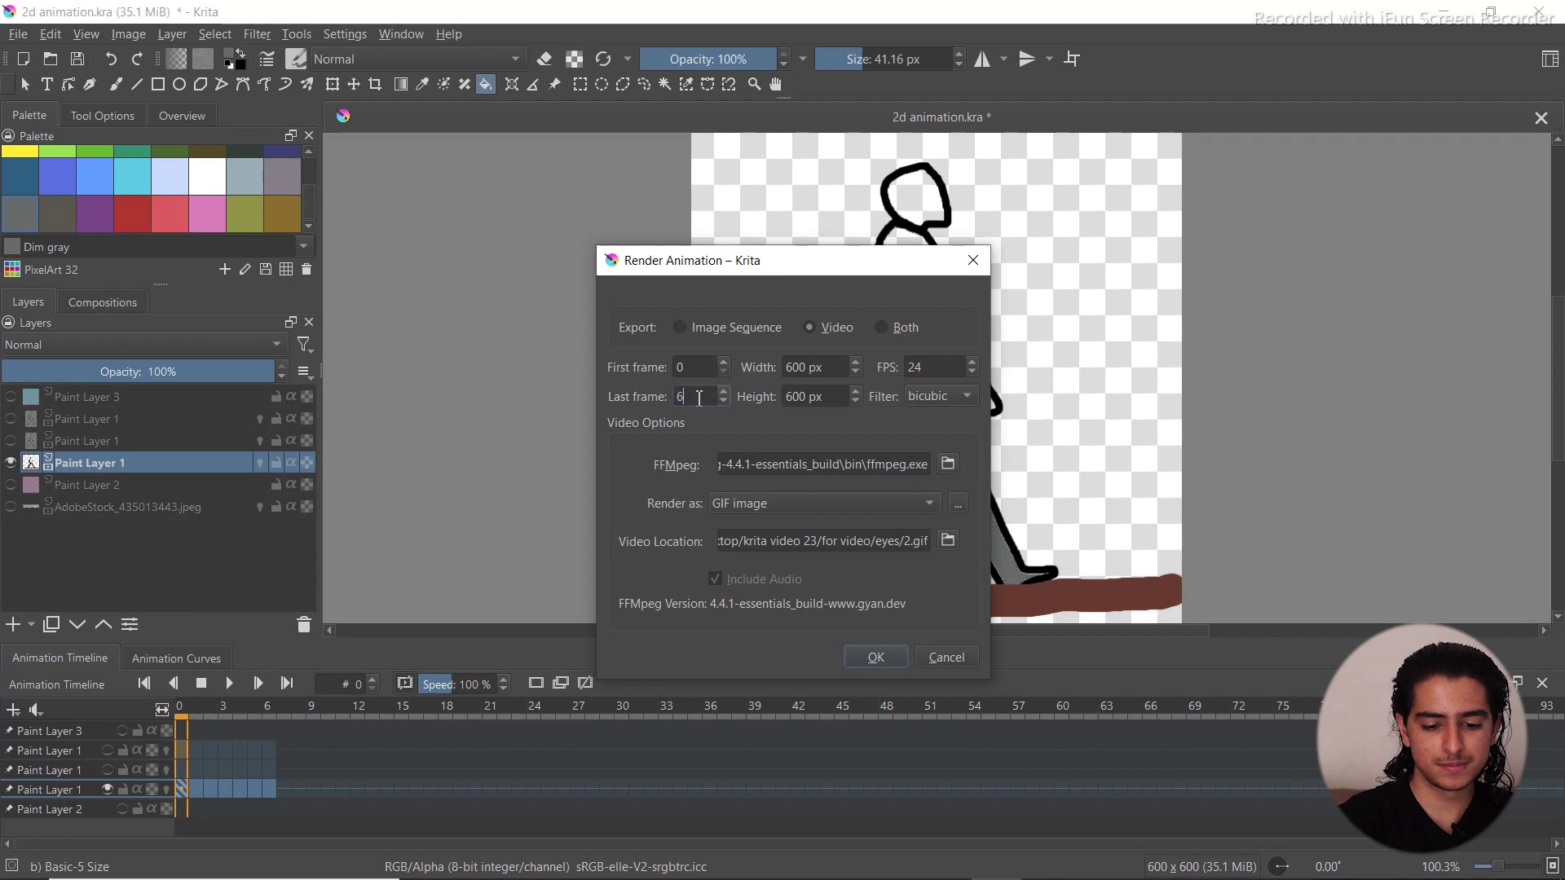
{"action": "double_click", "coordinate": [923, 368]}
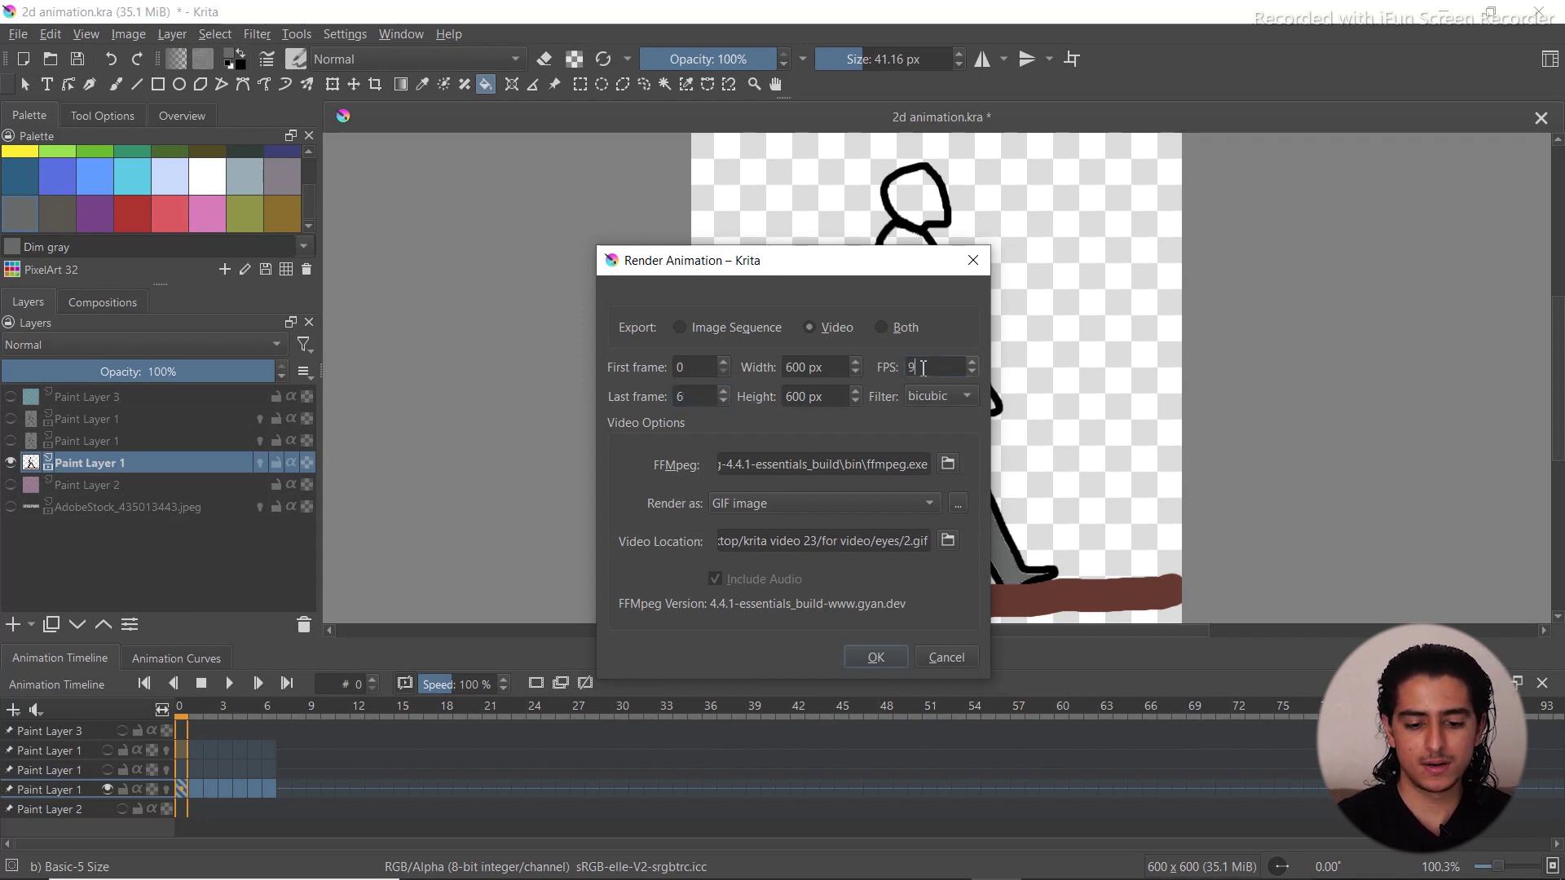
Save the GIF as 1 in krita video 23/for video/lower body and start rendering
{"action": "left_click", "coordinate": [947, 544]}
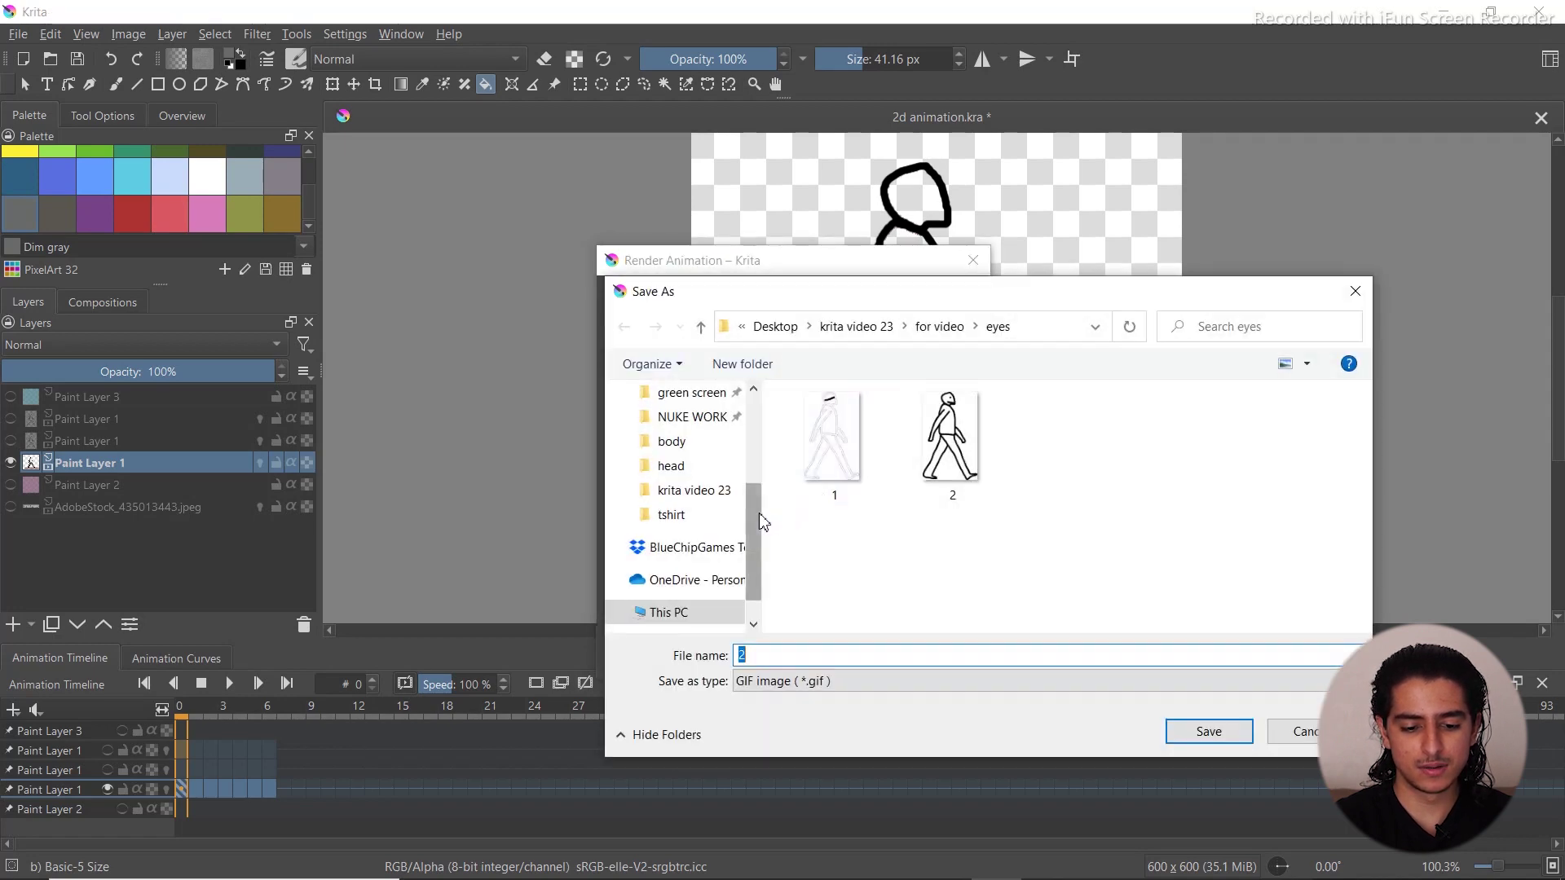
{"action": "left_click", "coordinate": [696, 441]}
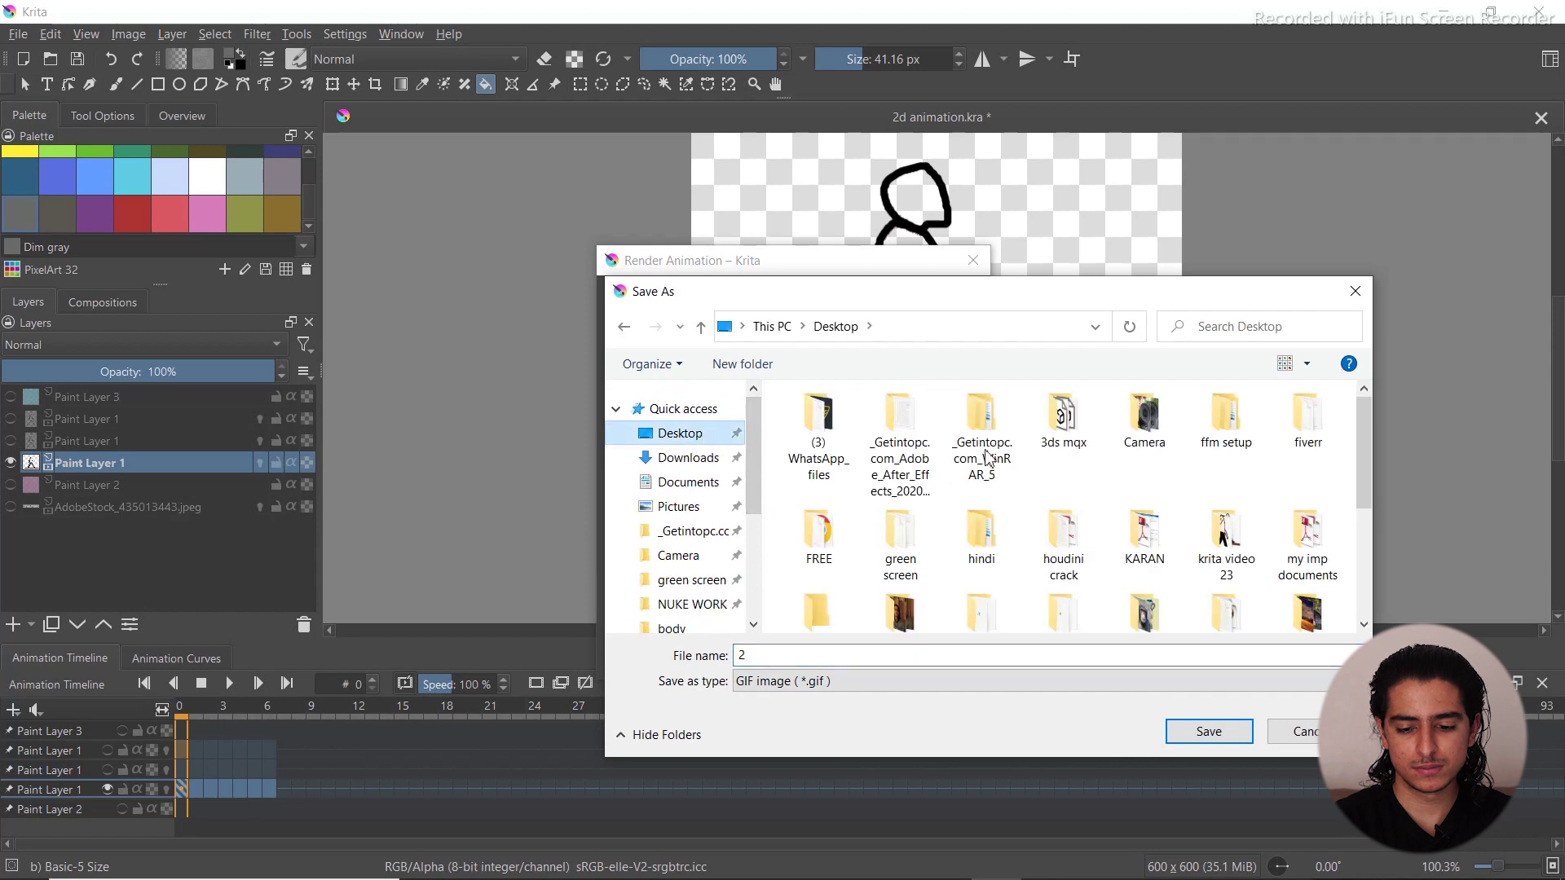
{"action": "double_click", "coordinate": [1230, 563]}
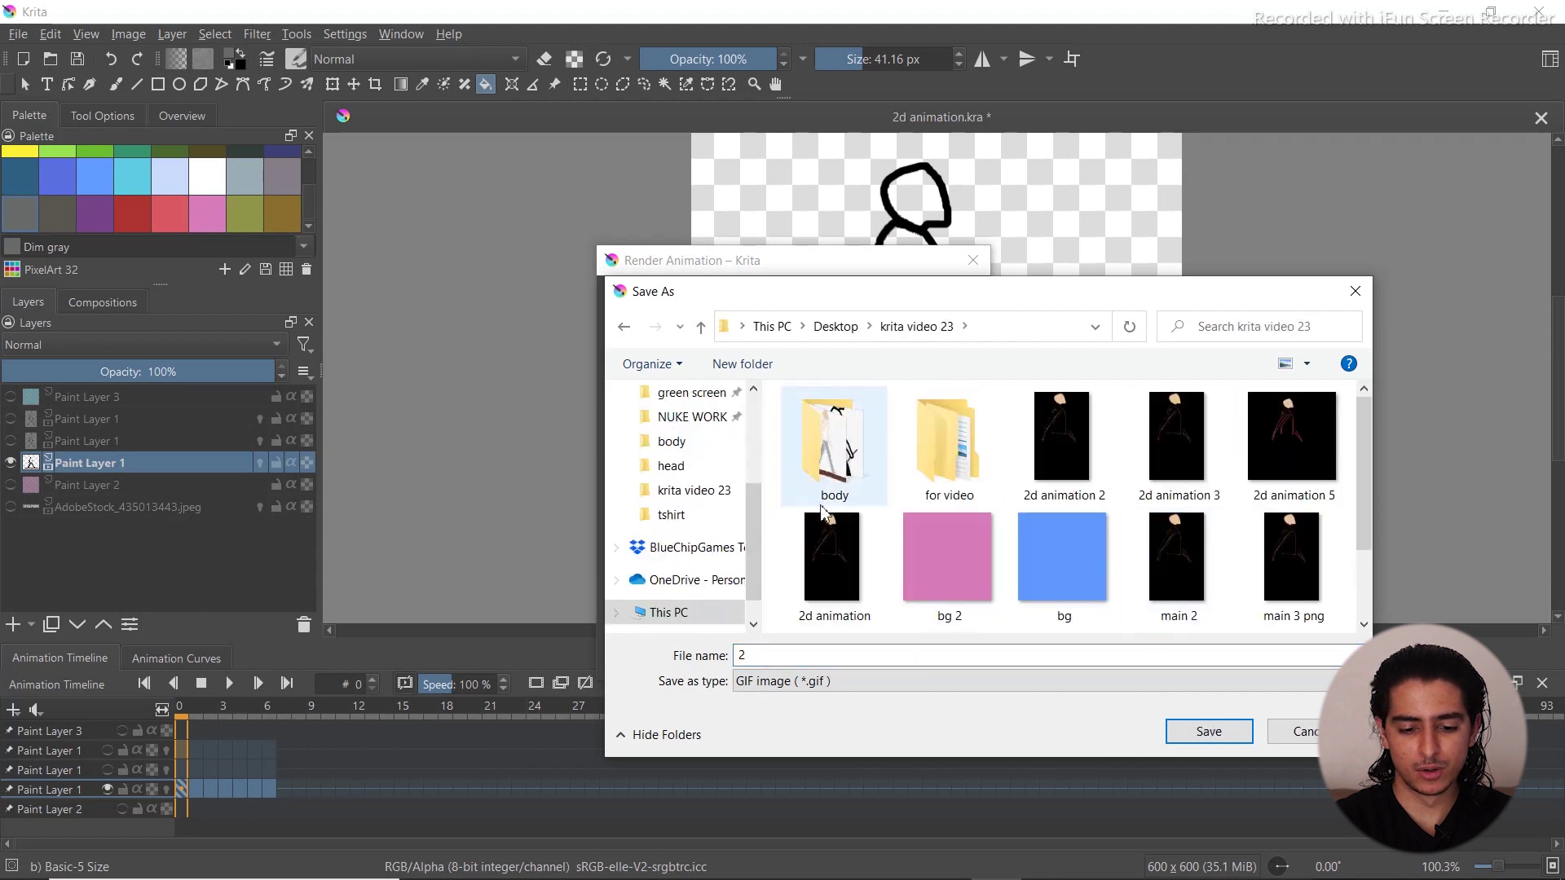
{"action": "double_click", "coordinate": [970, 461]}
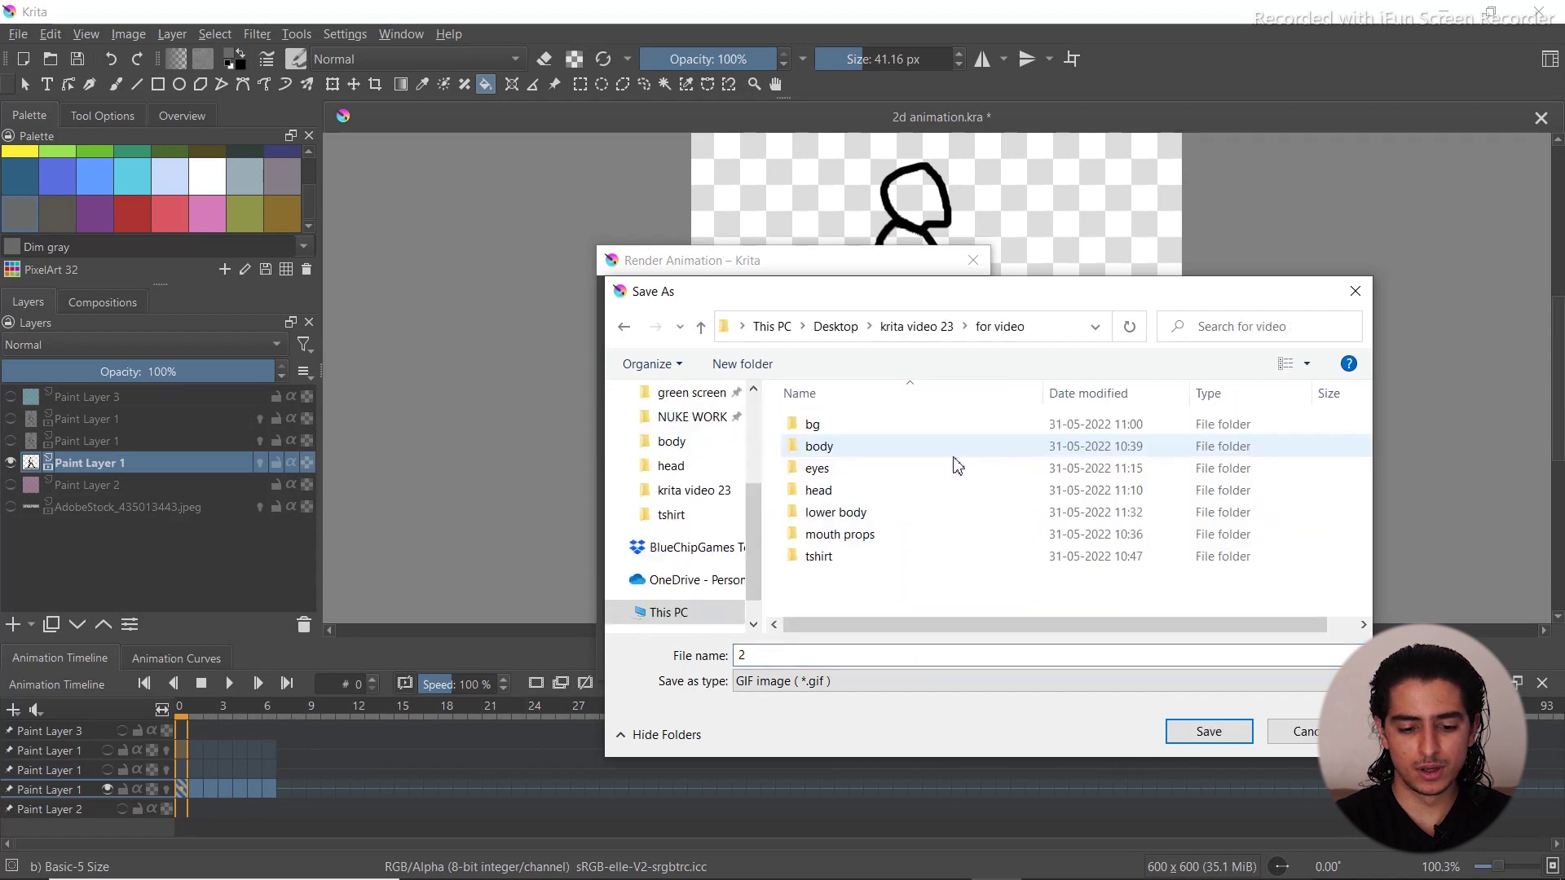
{"action": "double_click", "coordinate": [840, 516]}
{"action": "double_click", "coordinate": [754, 653]}
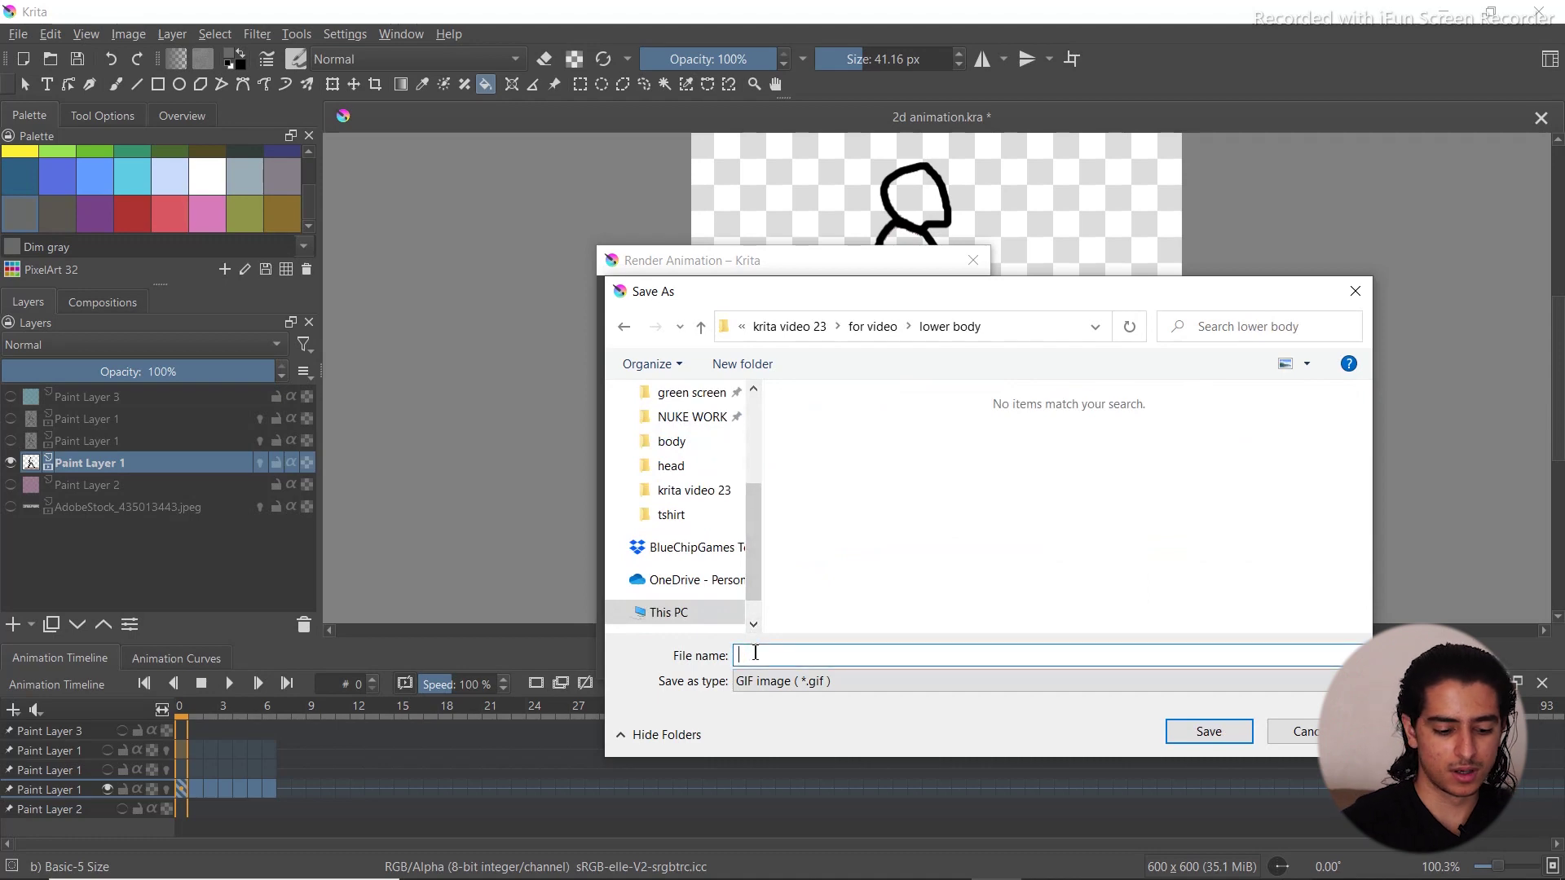
{"action": "left_click", "coordinate": [1209, 729]}
{"action": "left_click", "coordinate": [874, 658]}
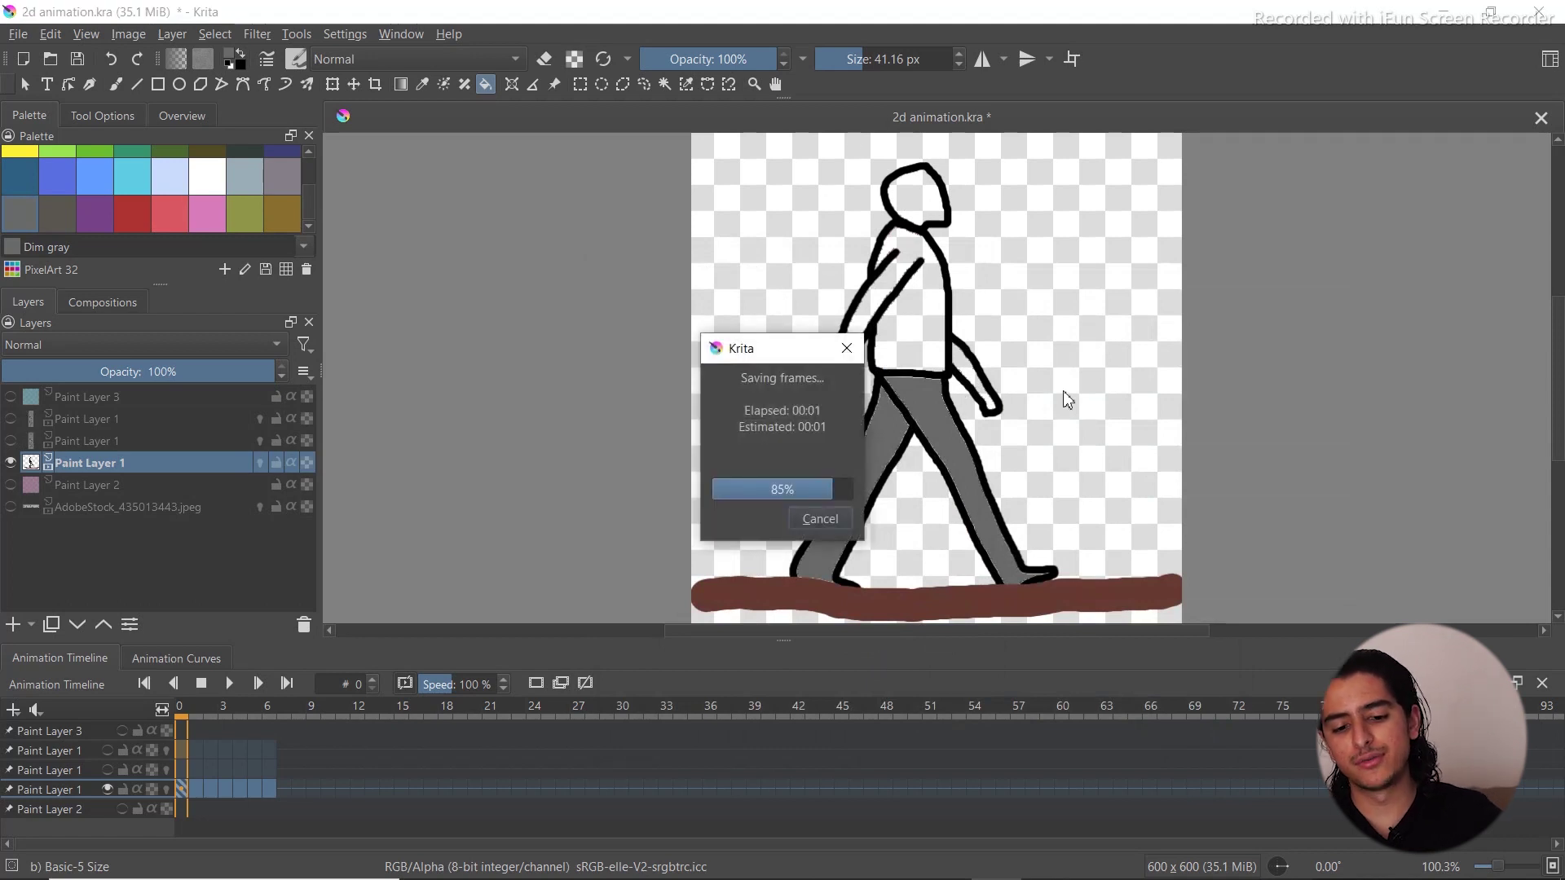
Undo the gray trouser fill and render the dark navy variant as 3.gif in lower body
{"action": "left_click", "coordinate": [484, 85]}
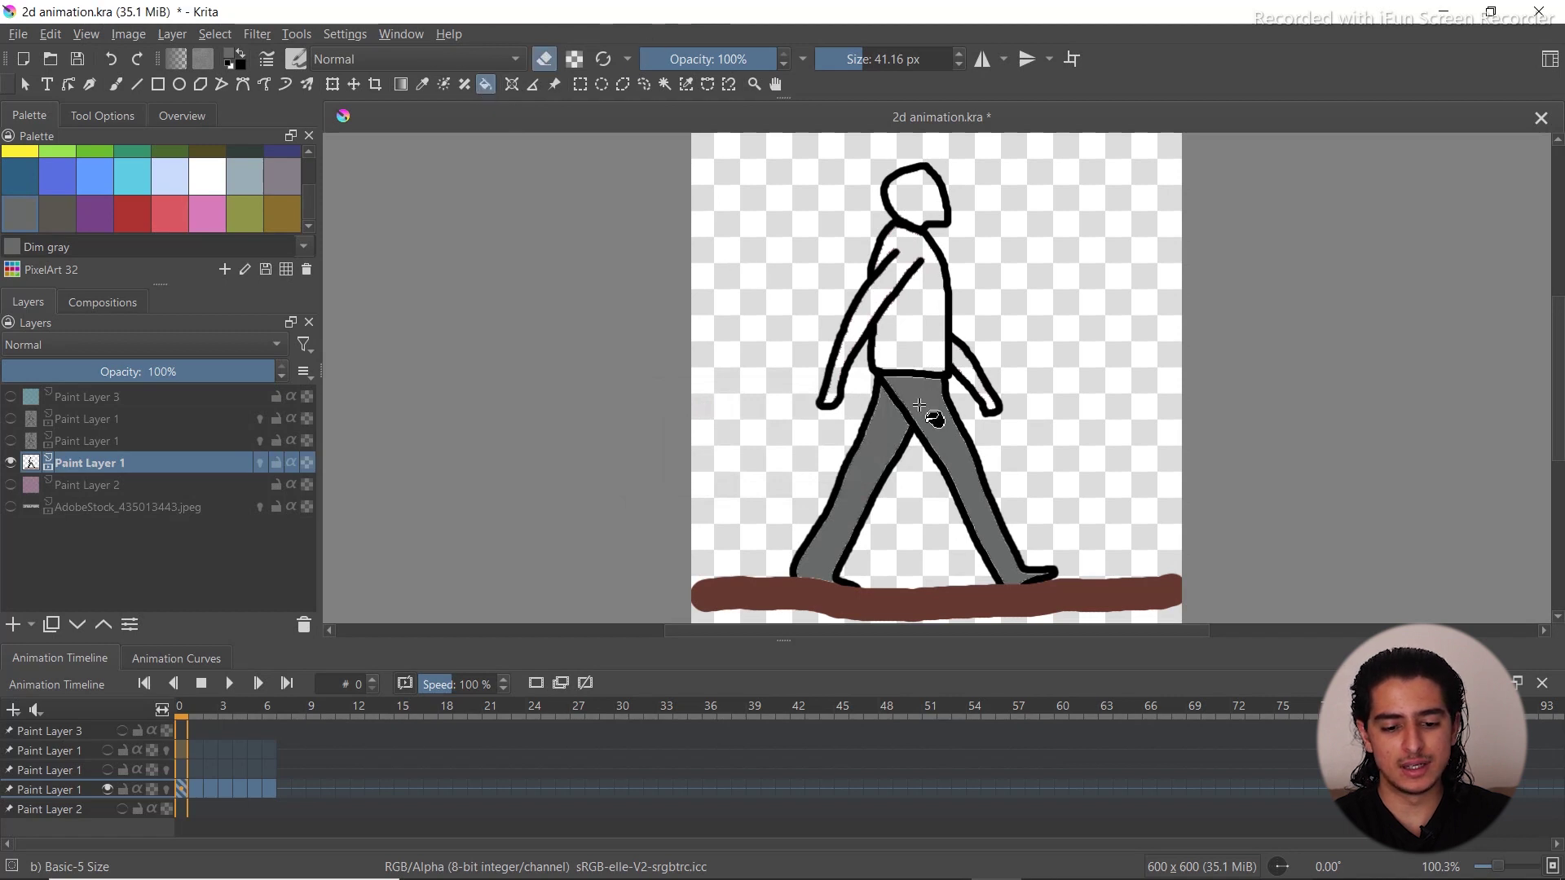
{"action": "key", "text": "ctrl+z"}
{"action": "key", "text": "ctrl+z"}
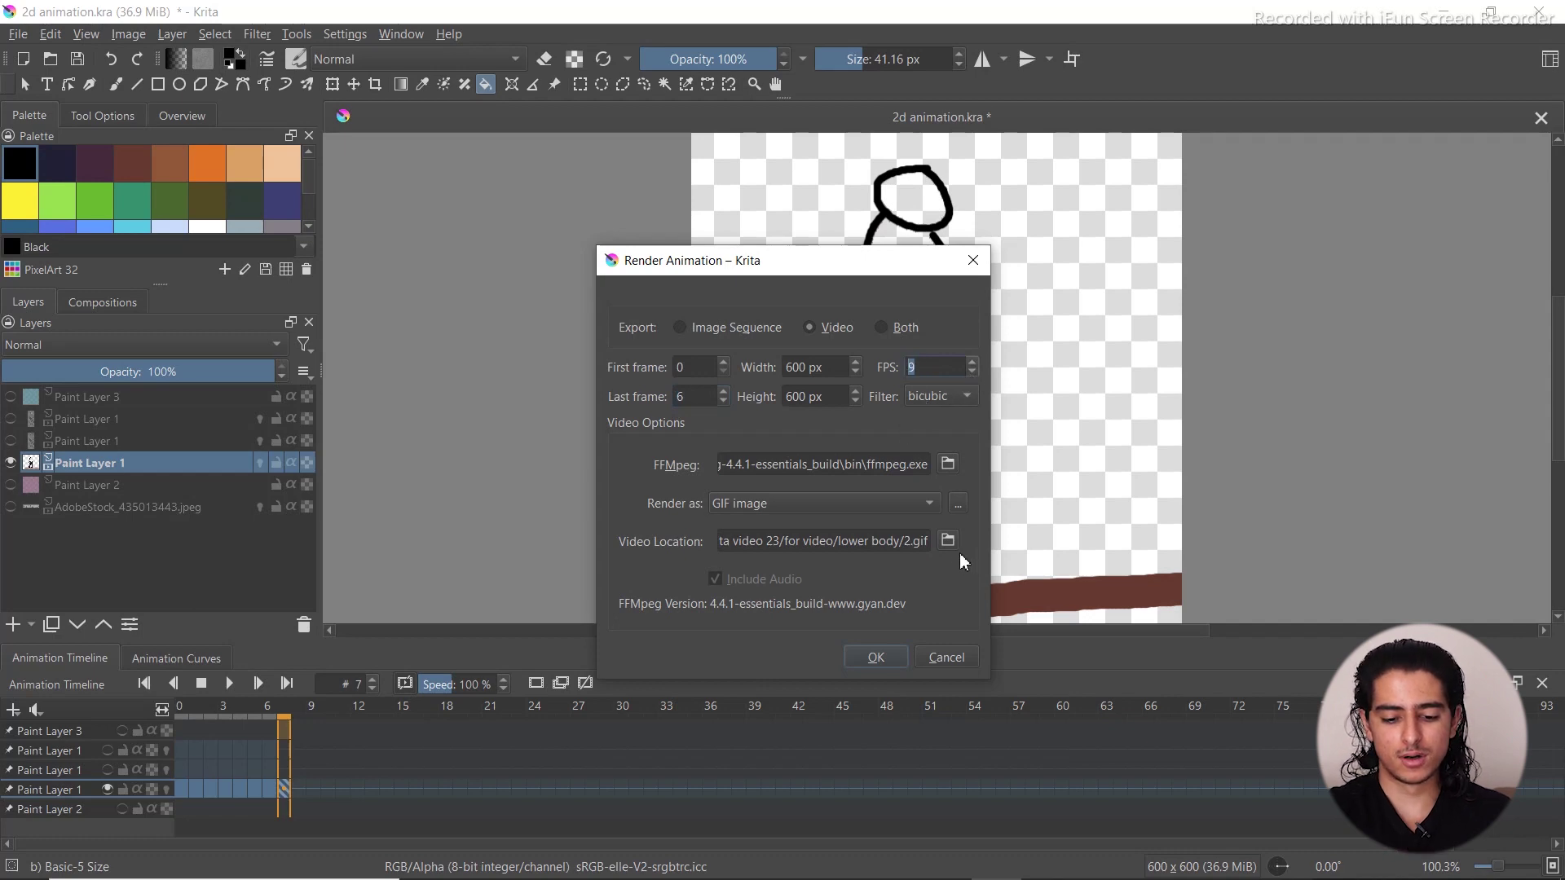
{"action": "left_click", "coordinate": [948, 541]}
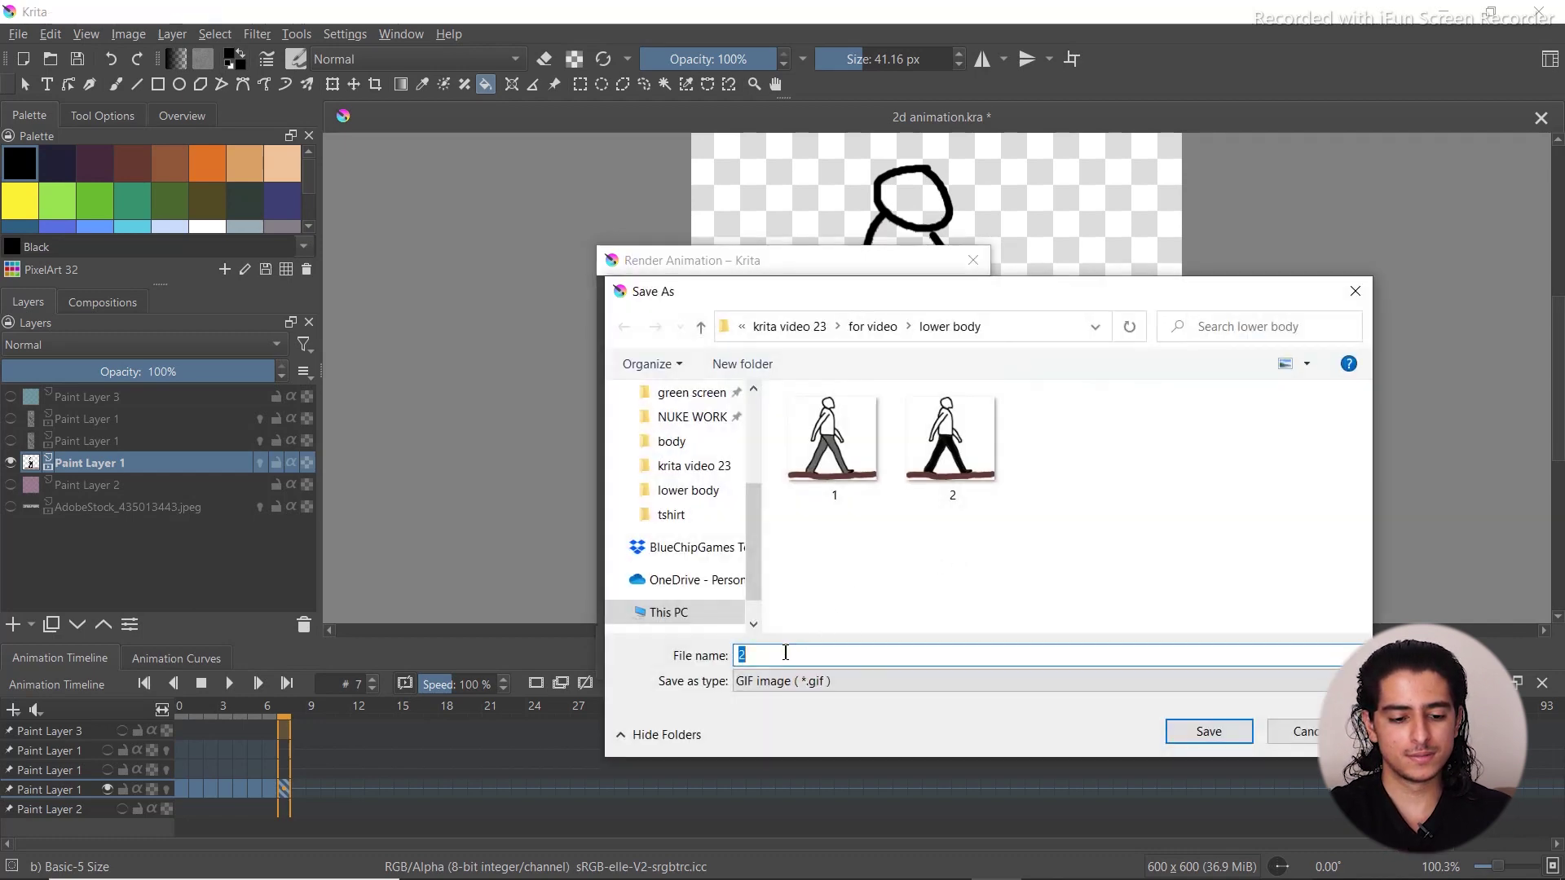
{"action": "left_click", "coordinate": [1235, 732]}
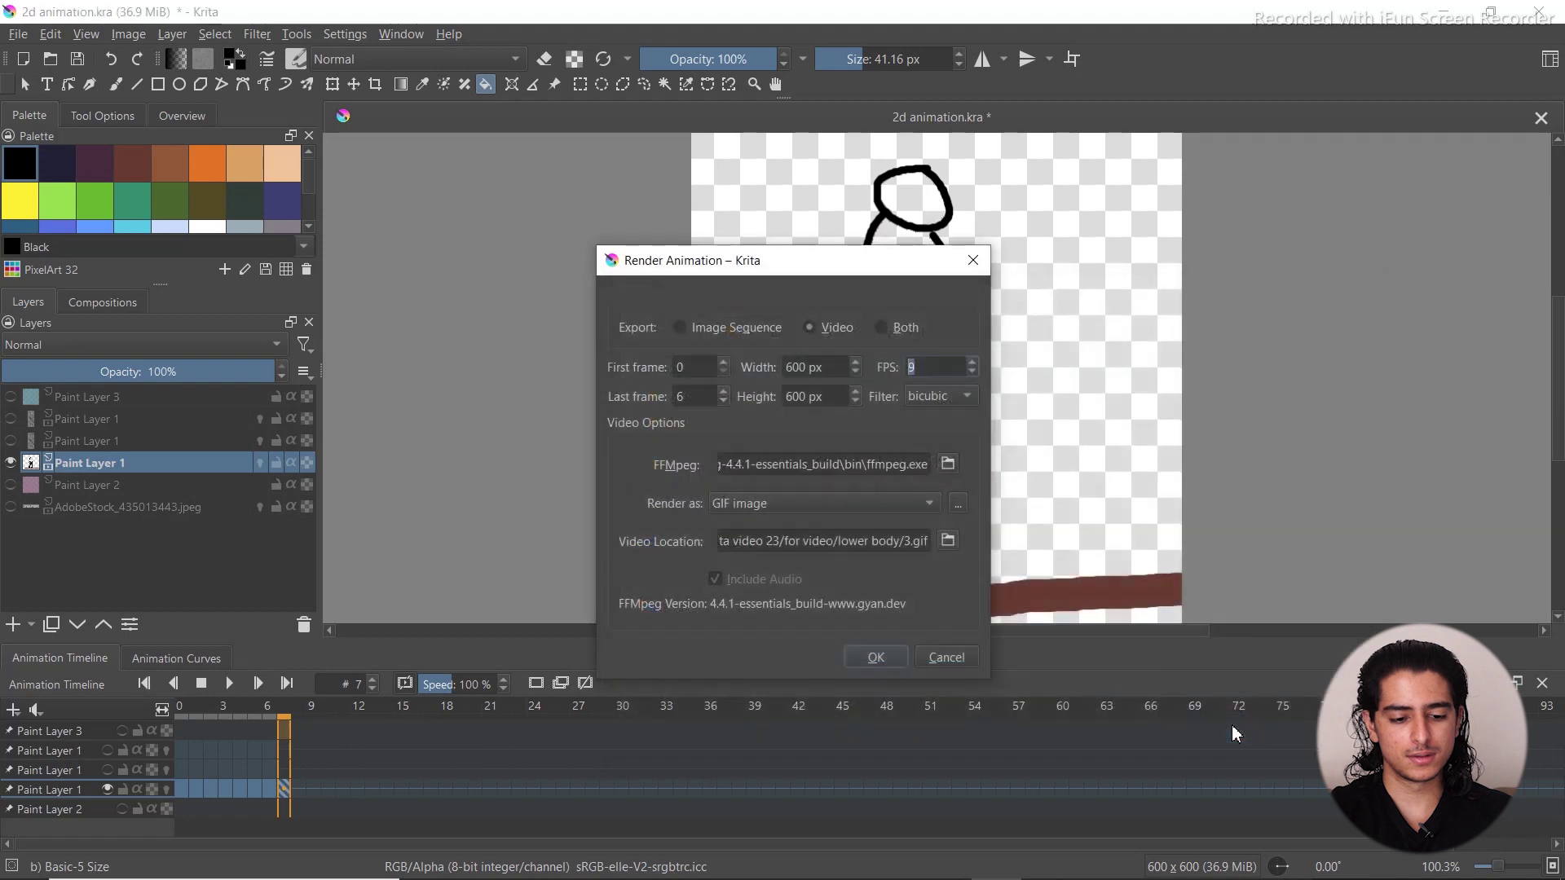
{"action": "left_click", "coordinate": [887, 657]}
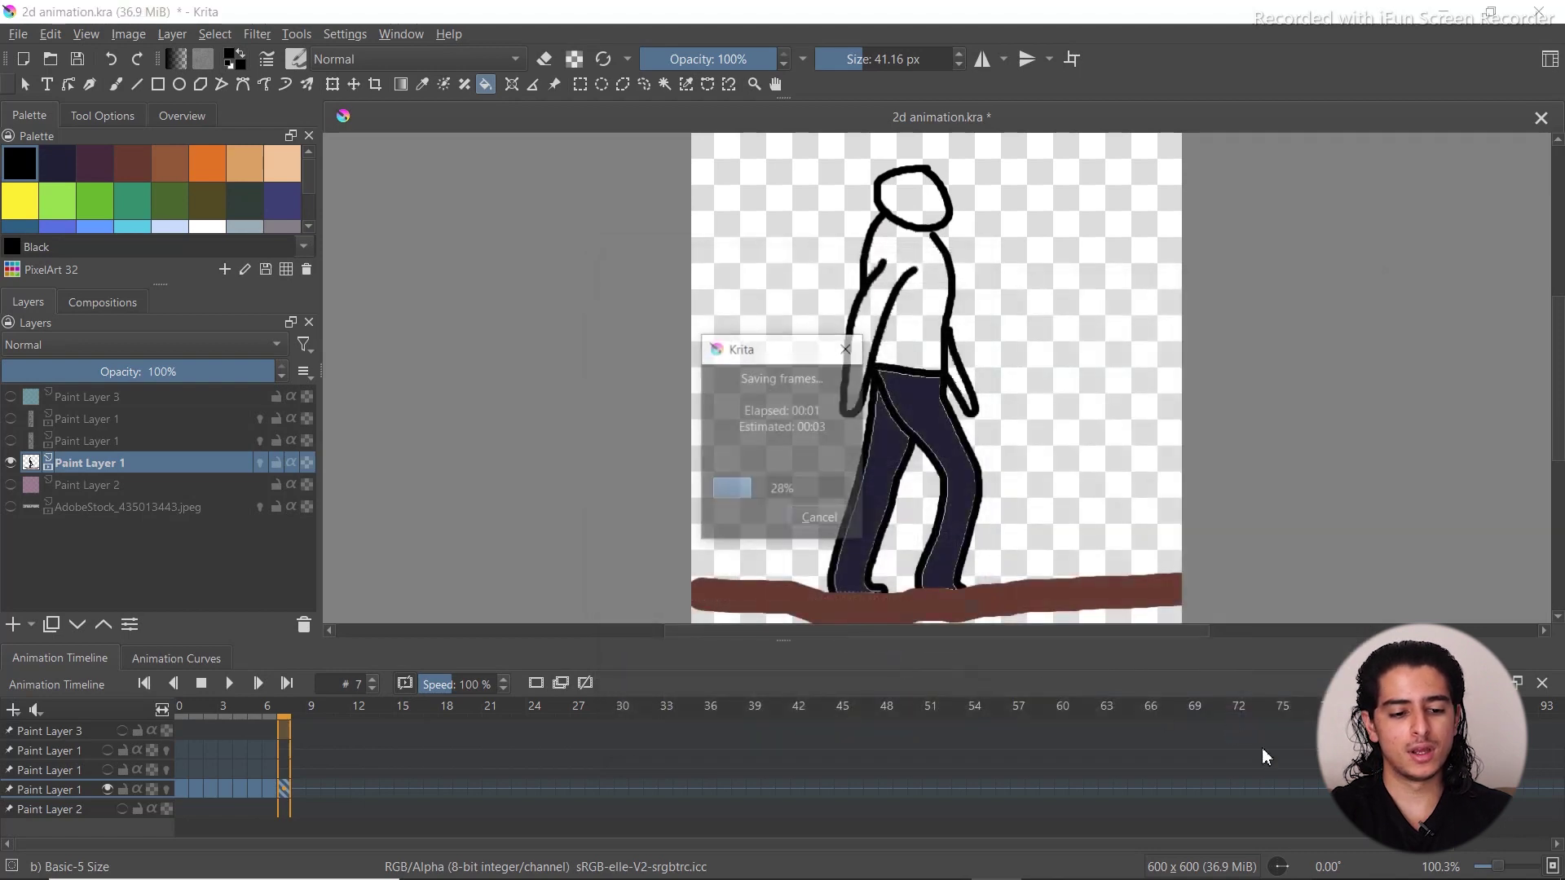
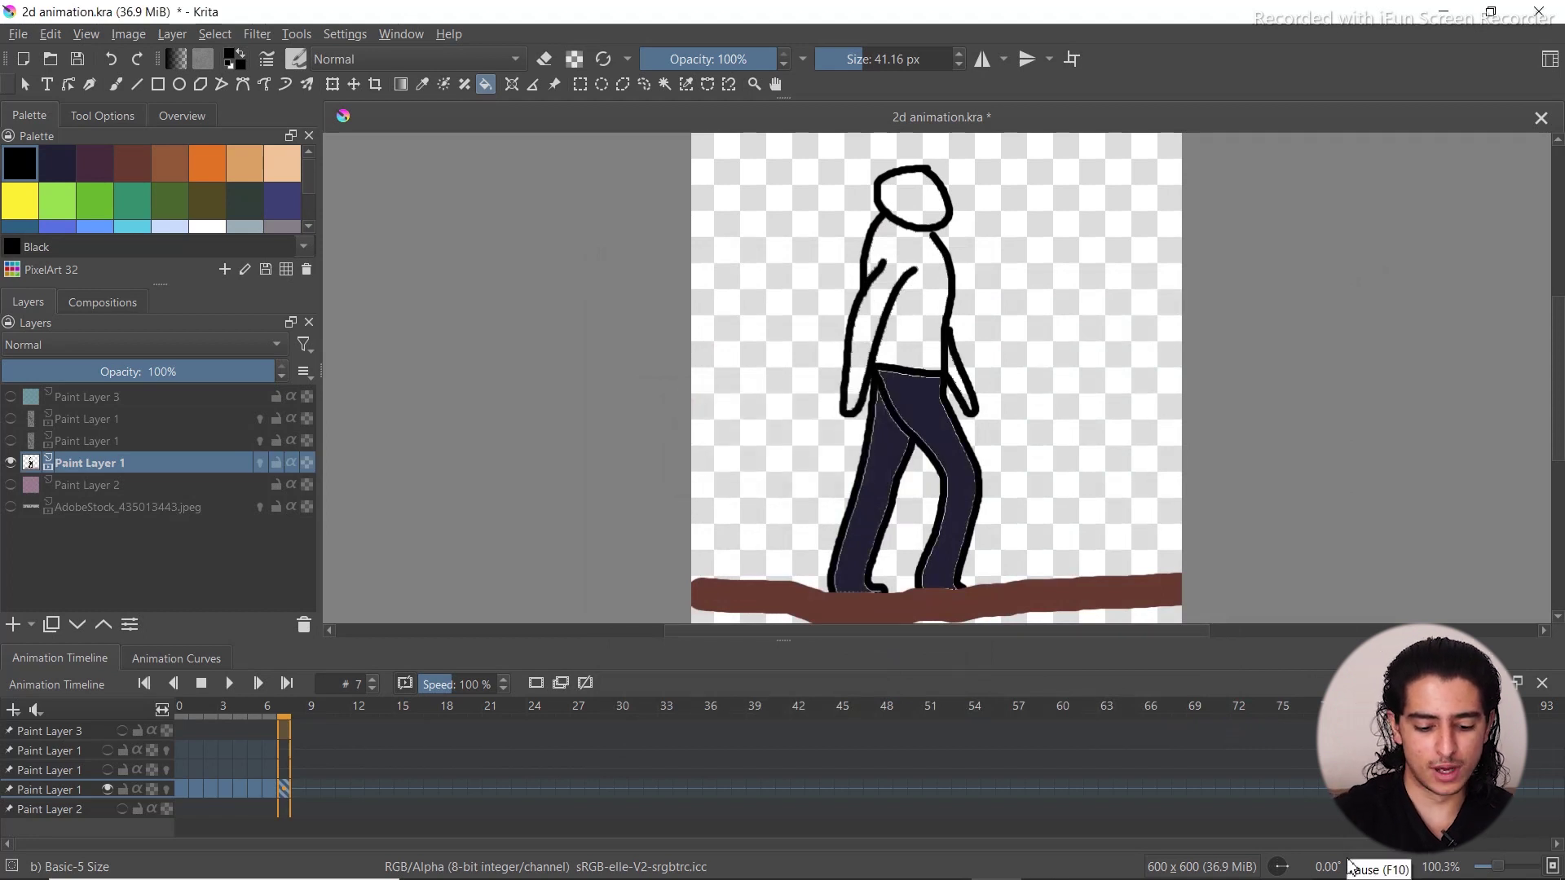
Add Paint Layer 4, hide Paint Layer 1, and flood the canvas with Golden fizz yellow
{"action": "left_click", "coordinate": [13, 626]}
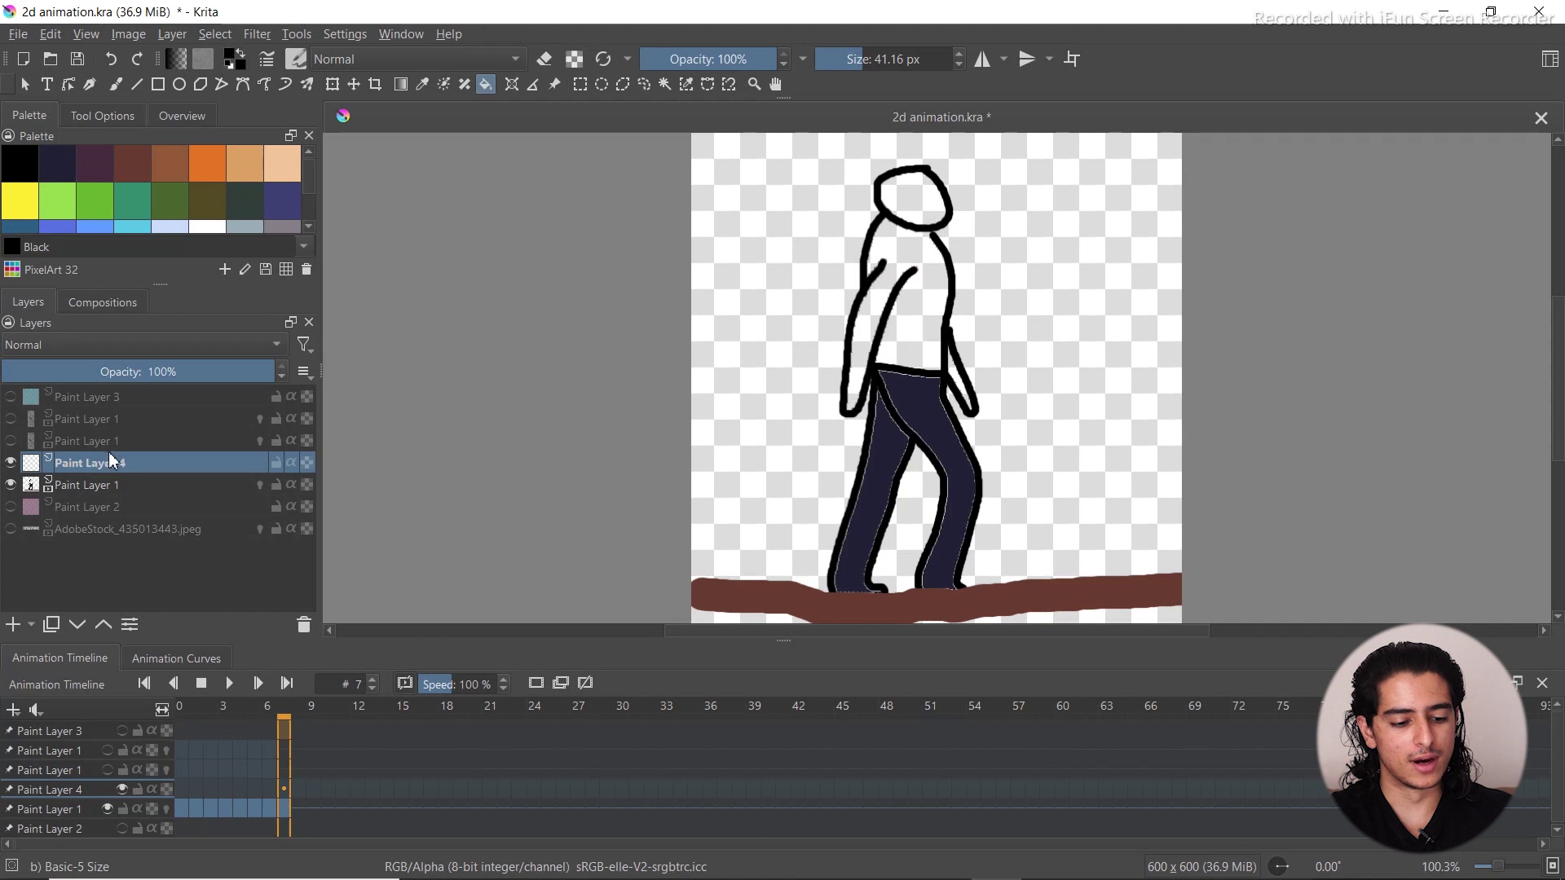
{"action": "mouse_move", "coordinate": [10, 487]}
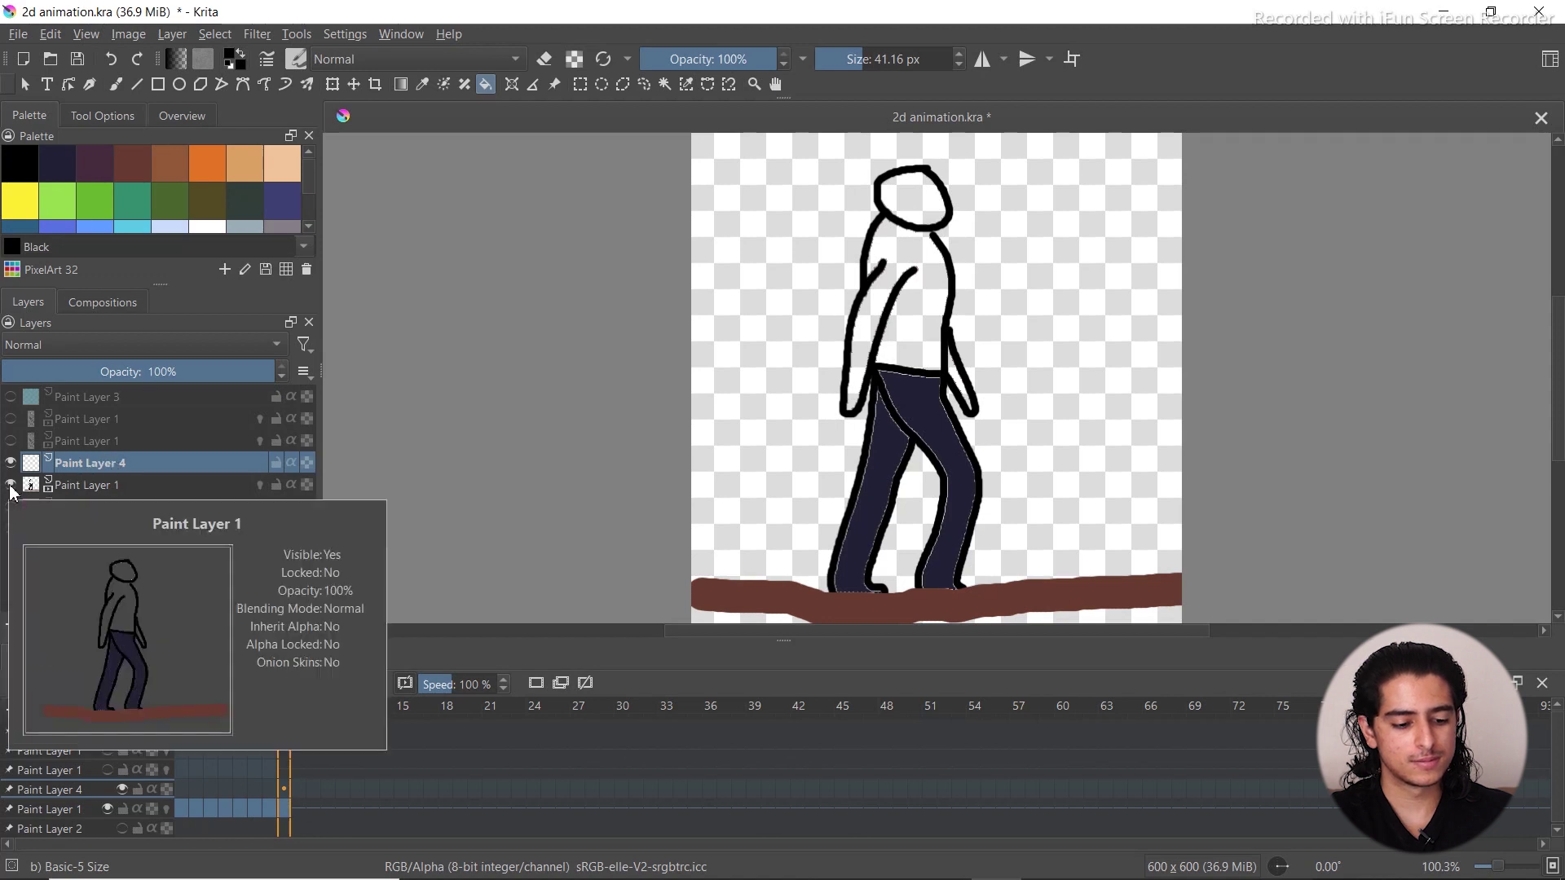
{"action": "left_click", "coordinate": [11, 487]}
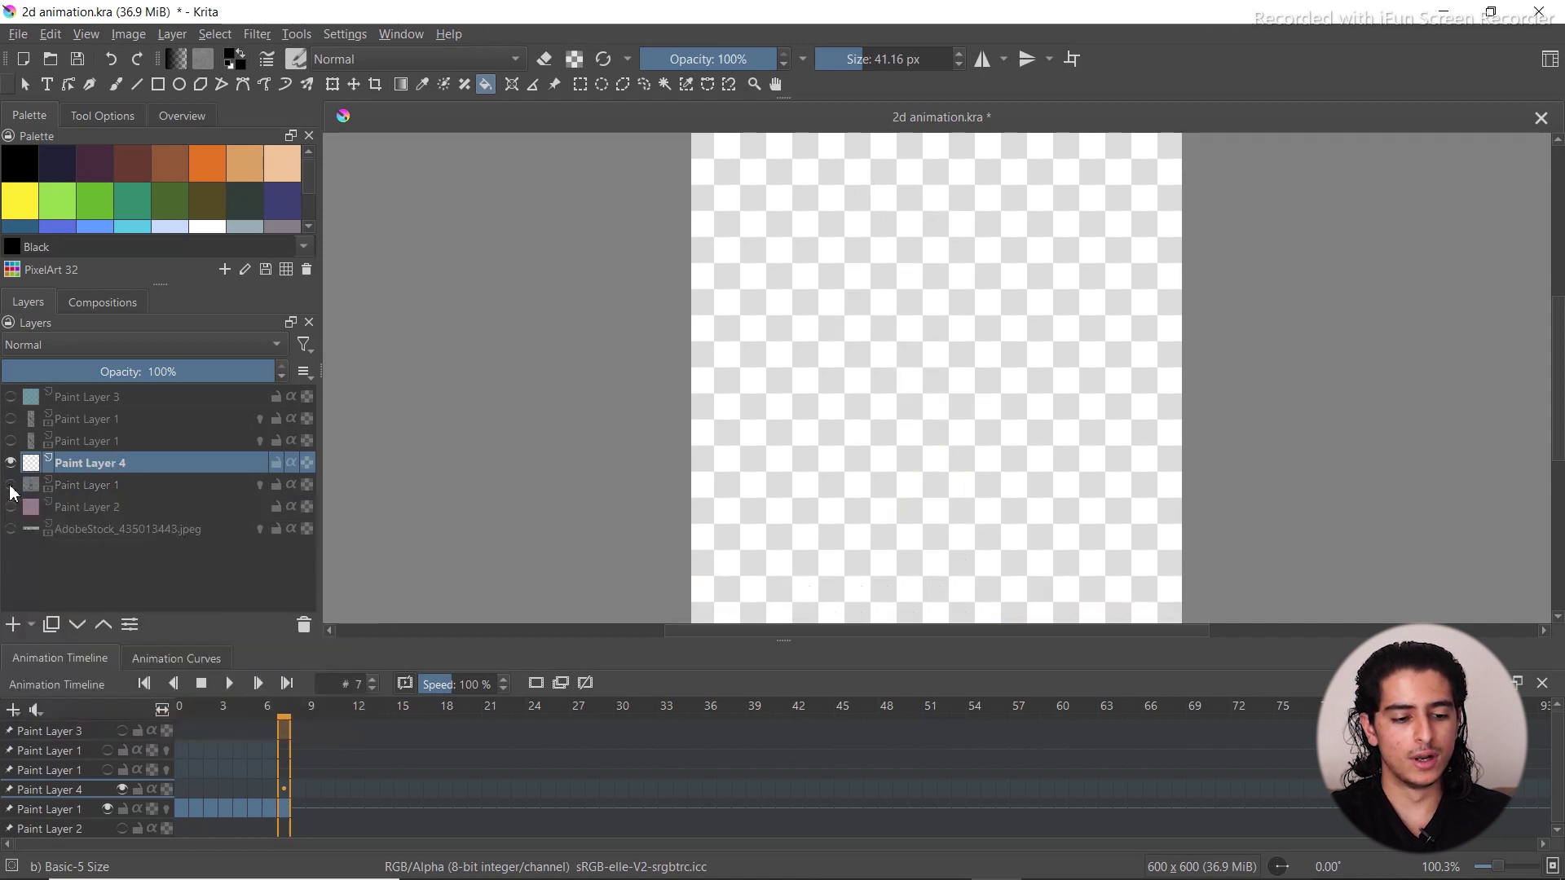
{"action": "left_click", "coordinate": [11, 488]}
{"action": "left_click", "coordinate": [11, 489]}
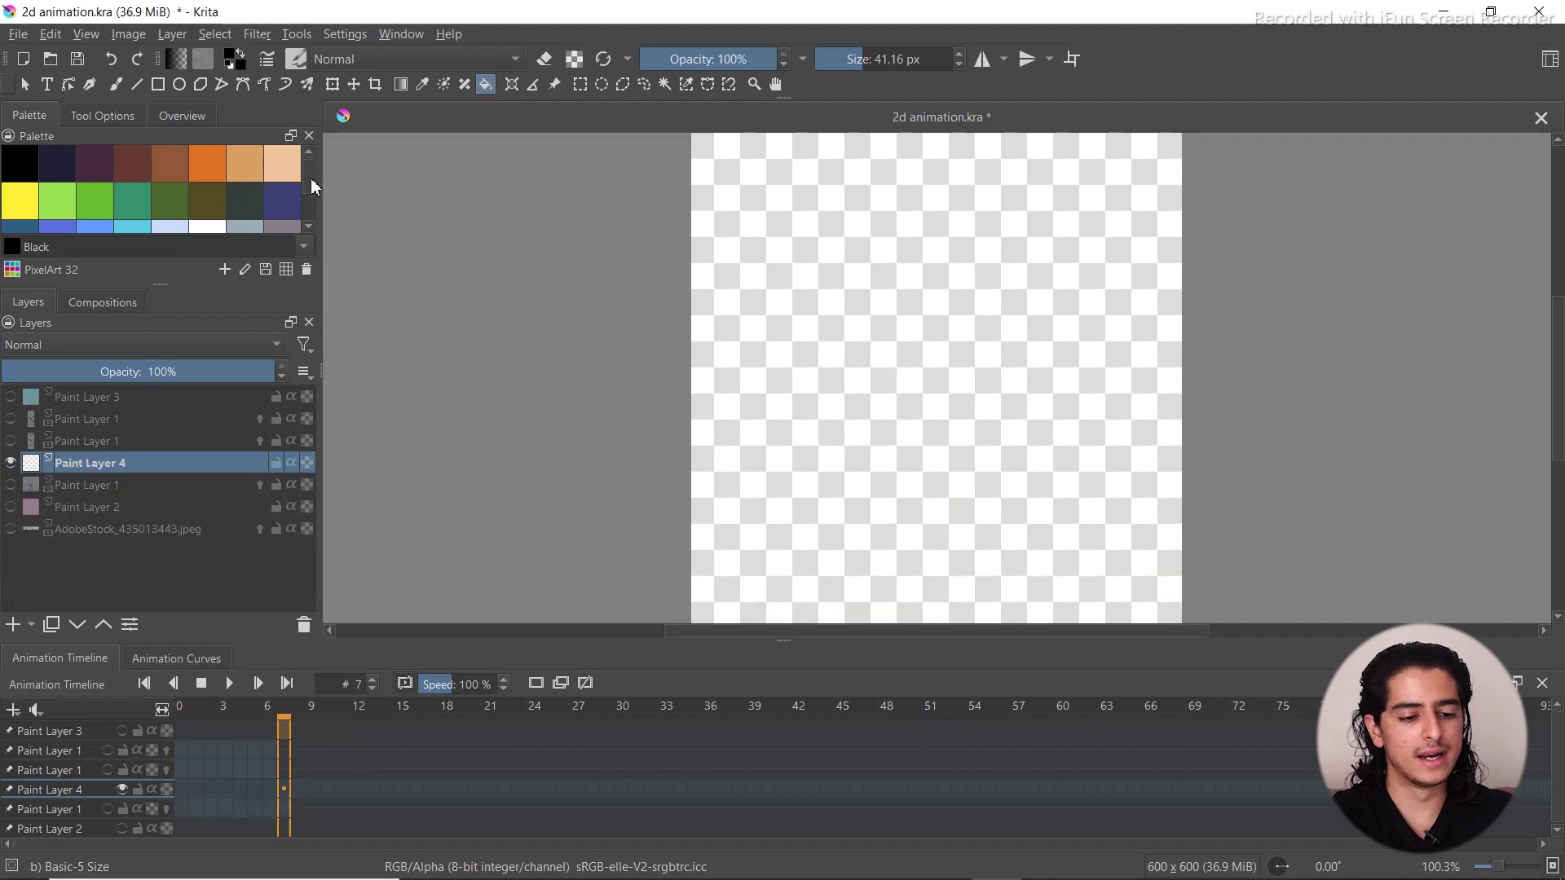
{"action": "left_click", "coordinate": [19, 207]}
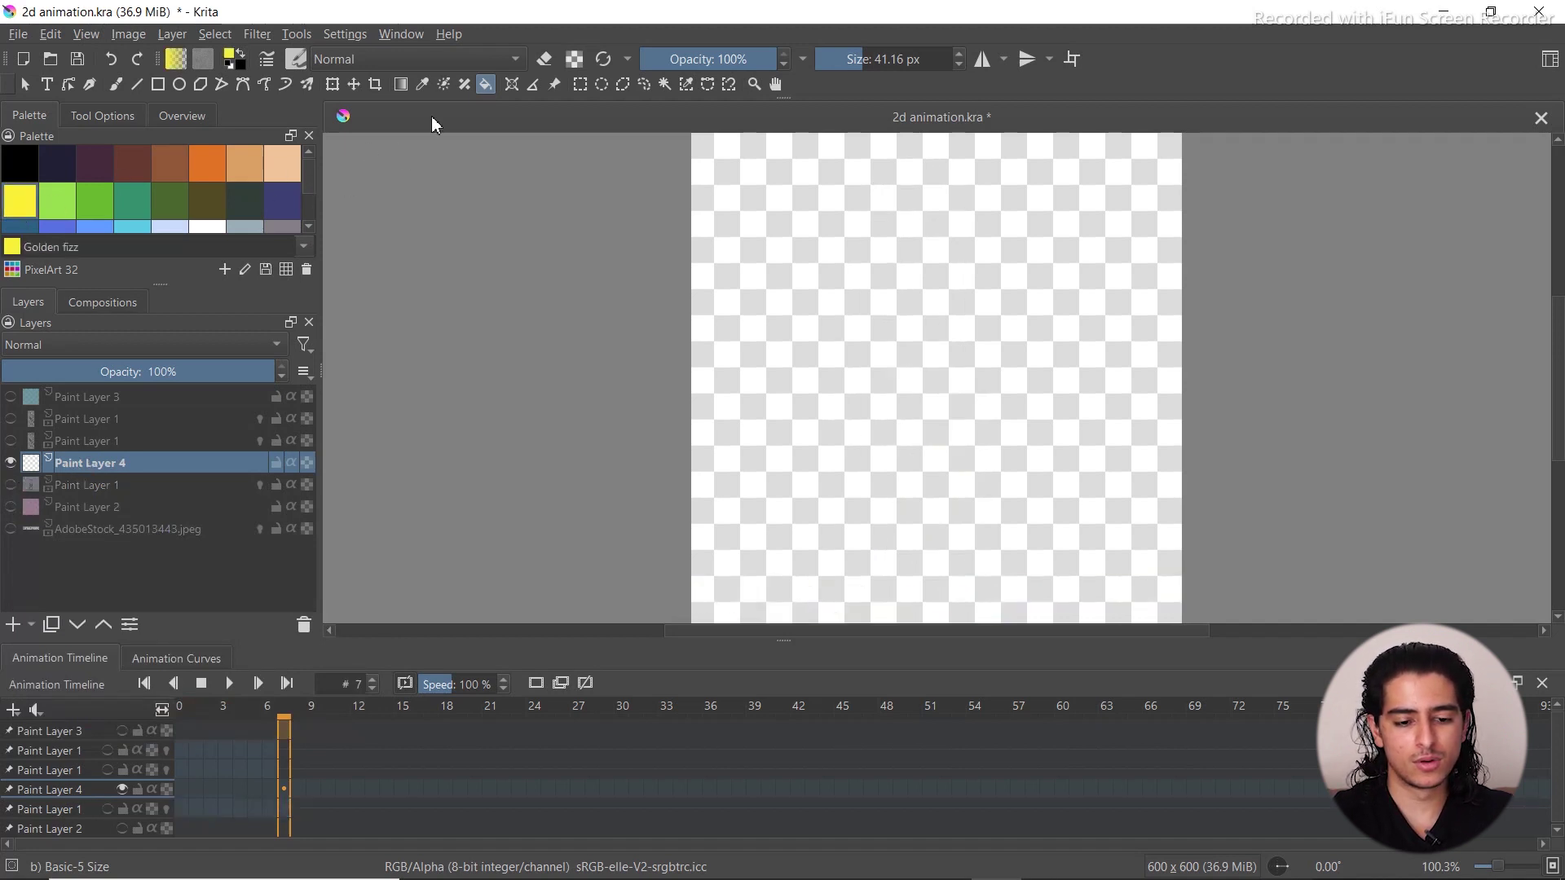
{"action": "left_click", "coordinate": [814, 244]}
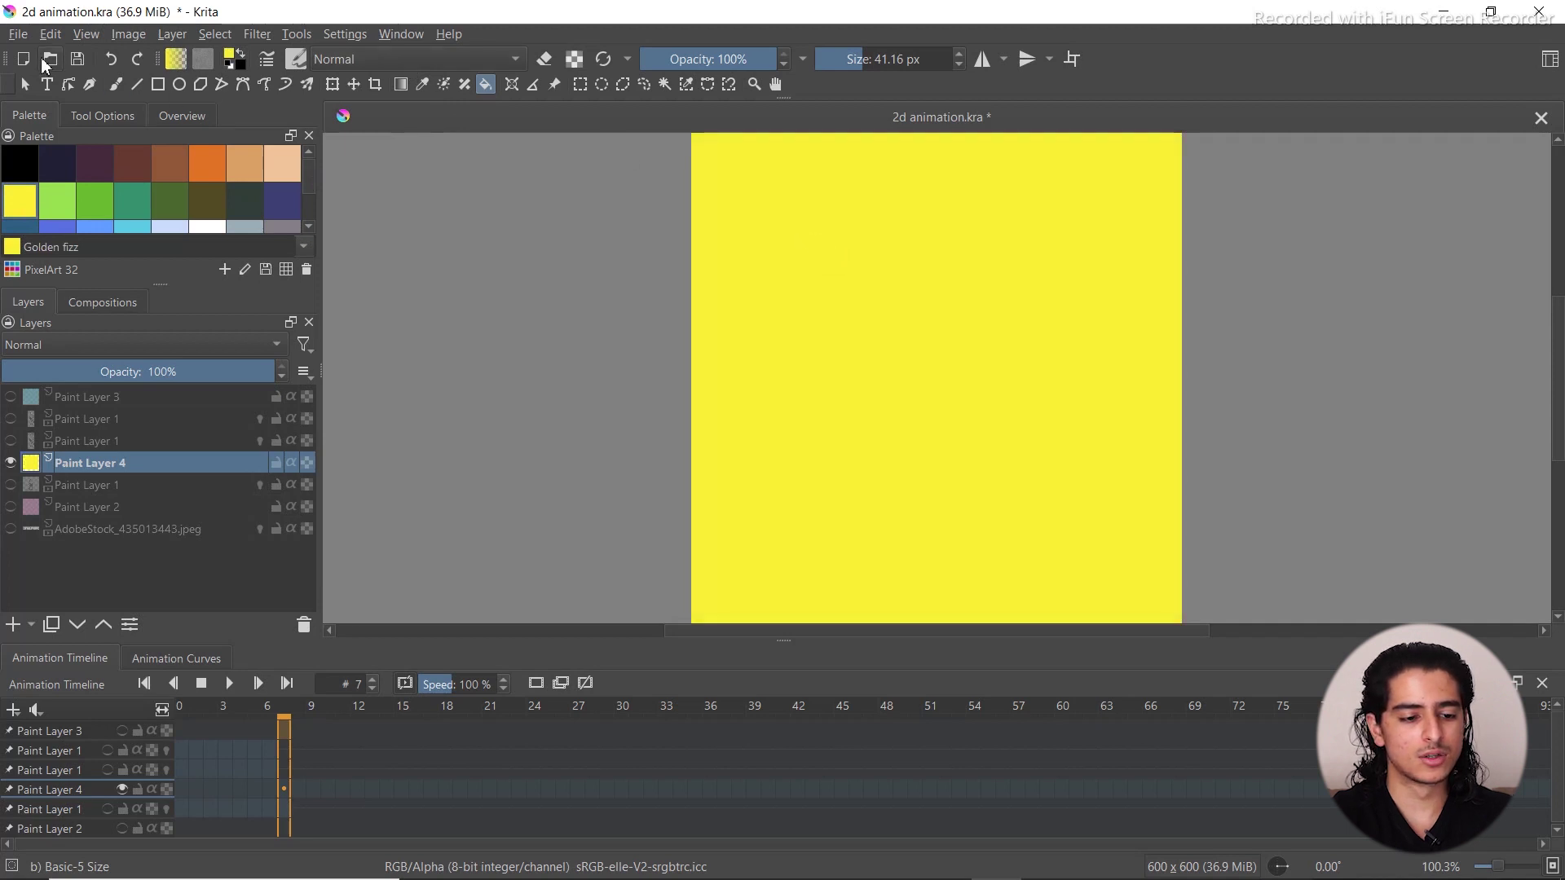
Export the canvas as 2d animation.png in bg, overwriting the old file with default PNG settings
{"action": "left_click", "coordinate": [18, 34]}
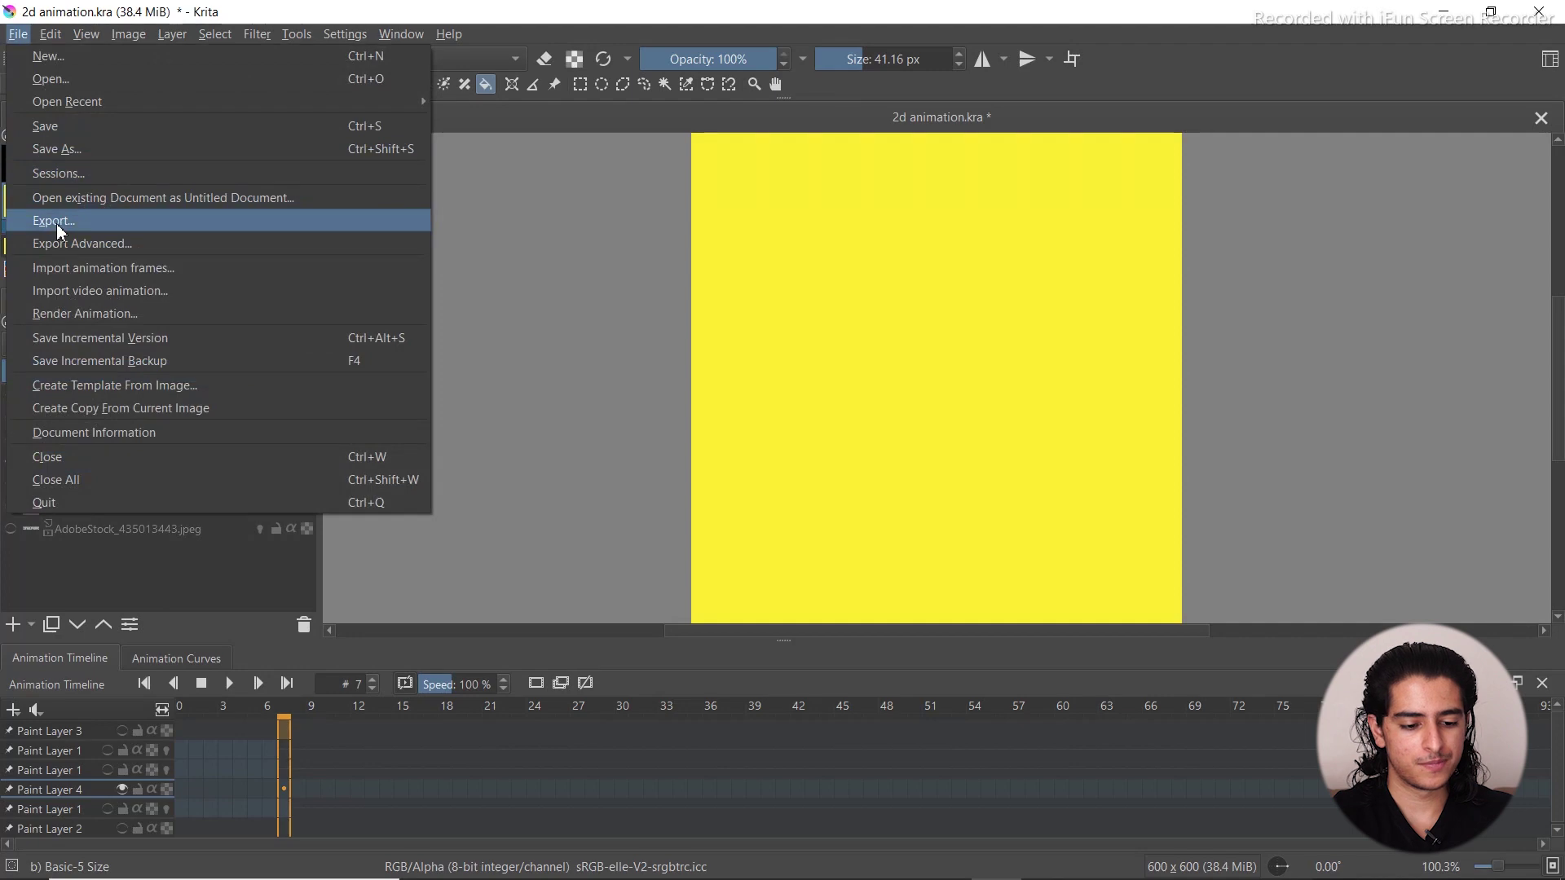
{"action": "left_click", "coordinate": [93, 225]}
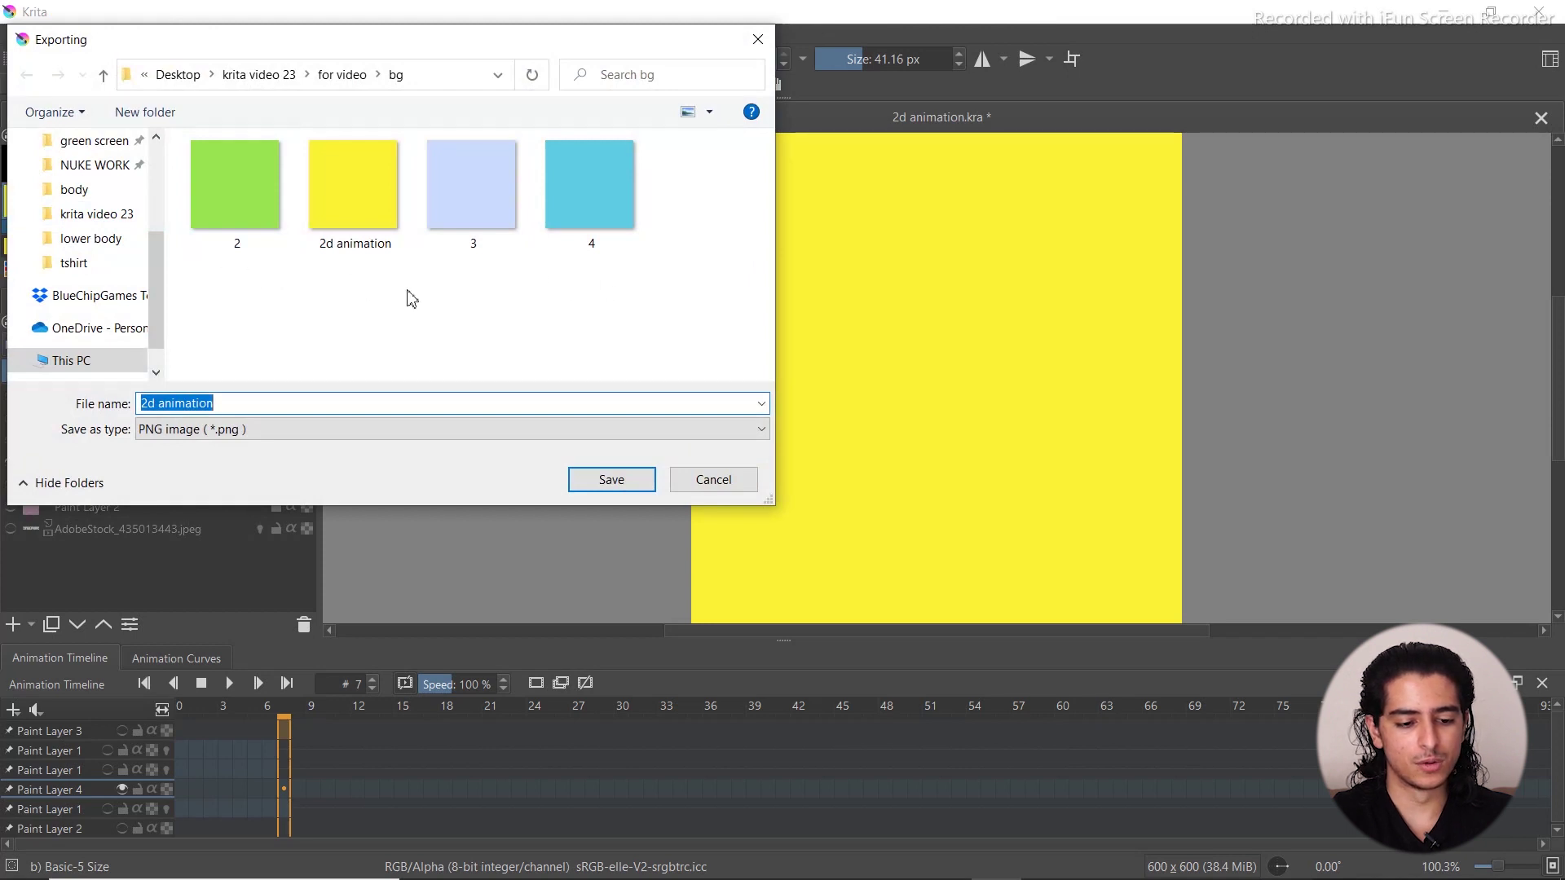
{"action": "left_click", "coordinate": [610, 481]}
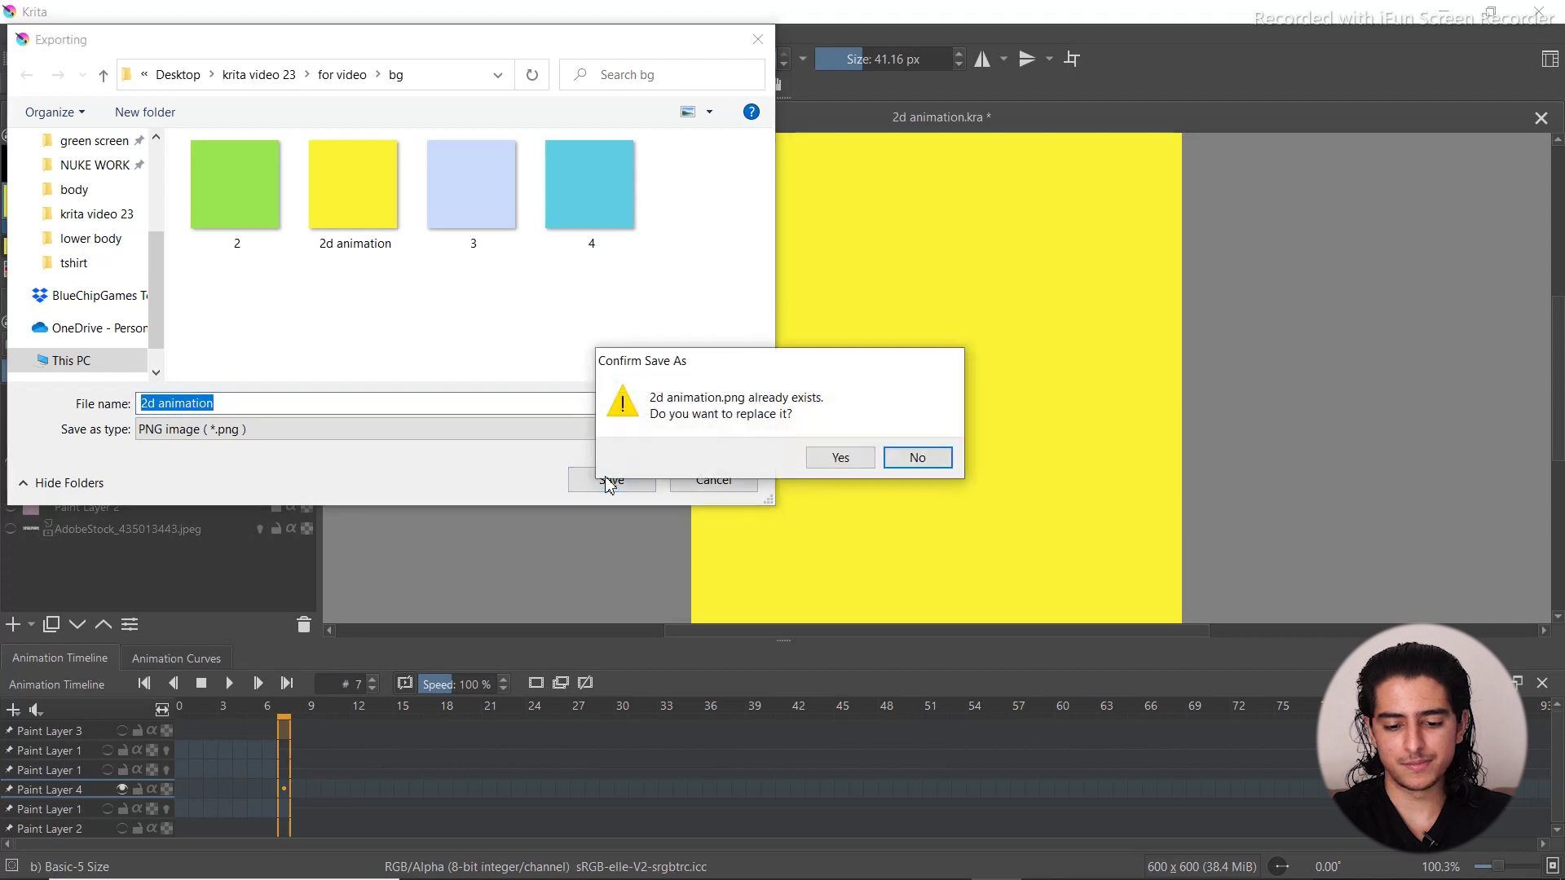
{"action": "left_click", "coordinate": [851, 457]}
{"action": "left_click", "coordinate": [1064, 737]}
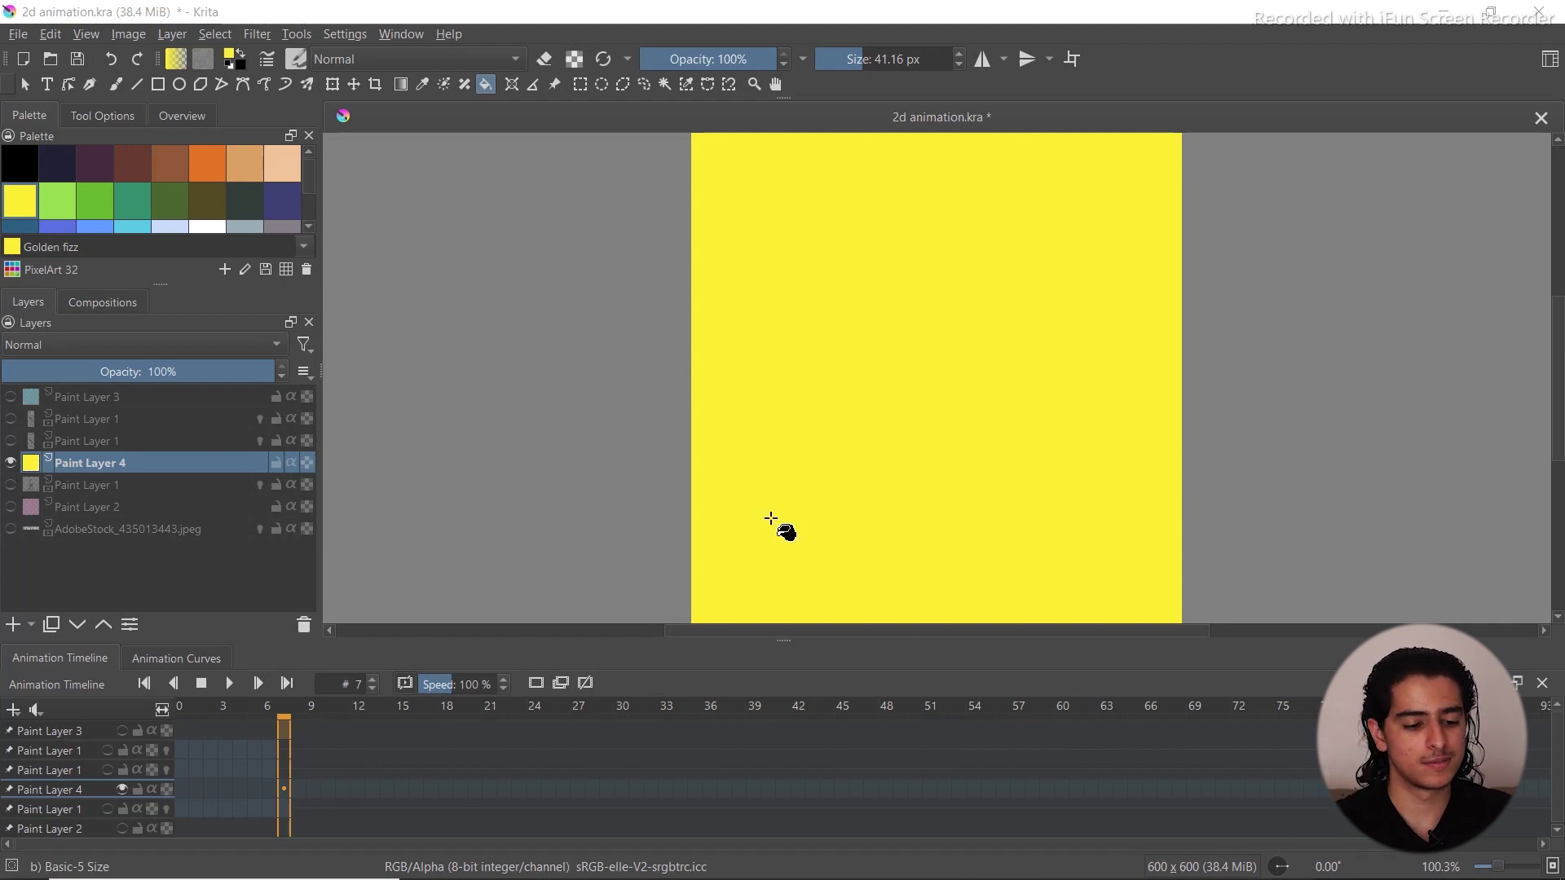
Show the stick-figure layer, delete the yellow layer, and compare walk frames 0 and 1
{"action": "left_click", "coordinate": [10, 485]}
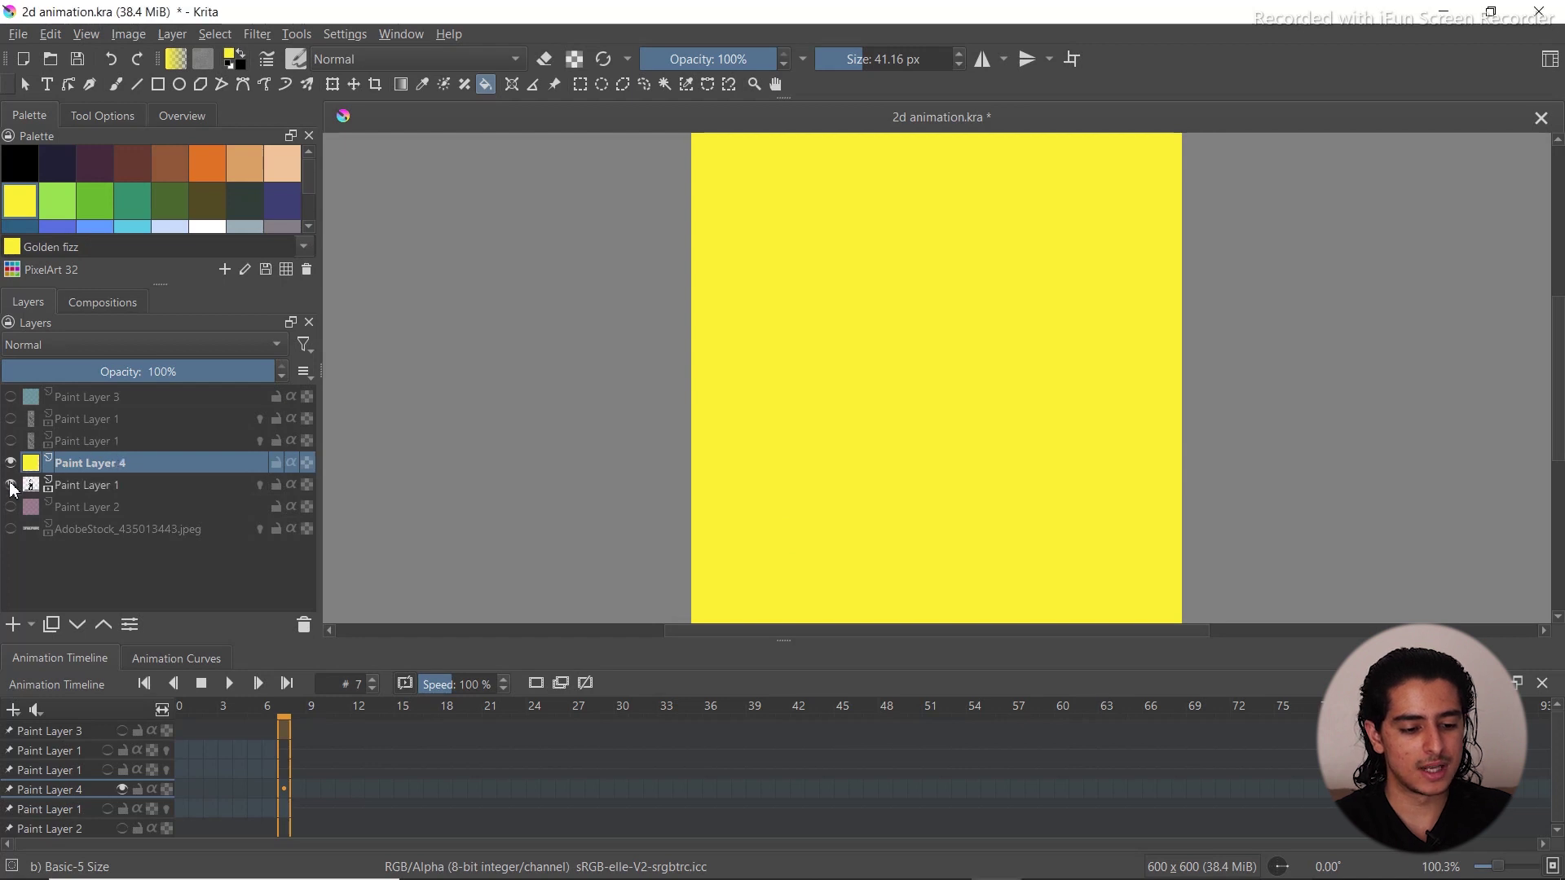
{"action": "key", "text": "shift+Delete"}
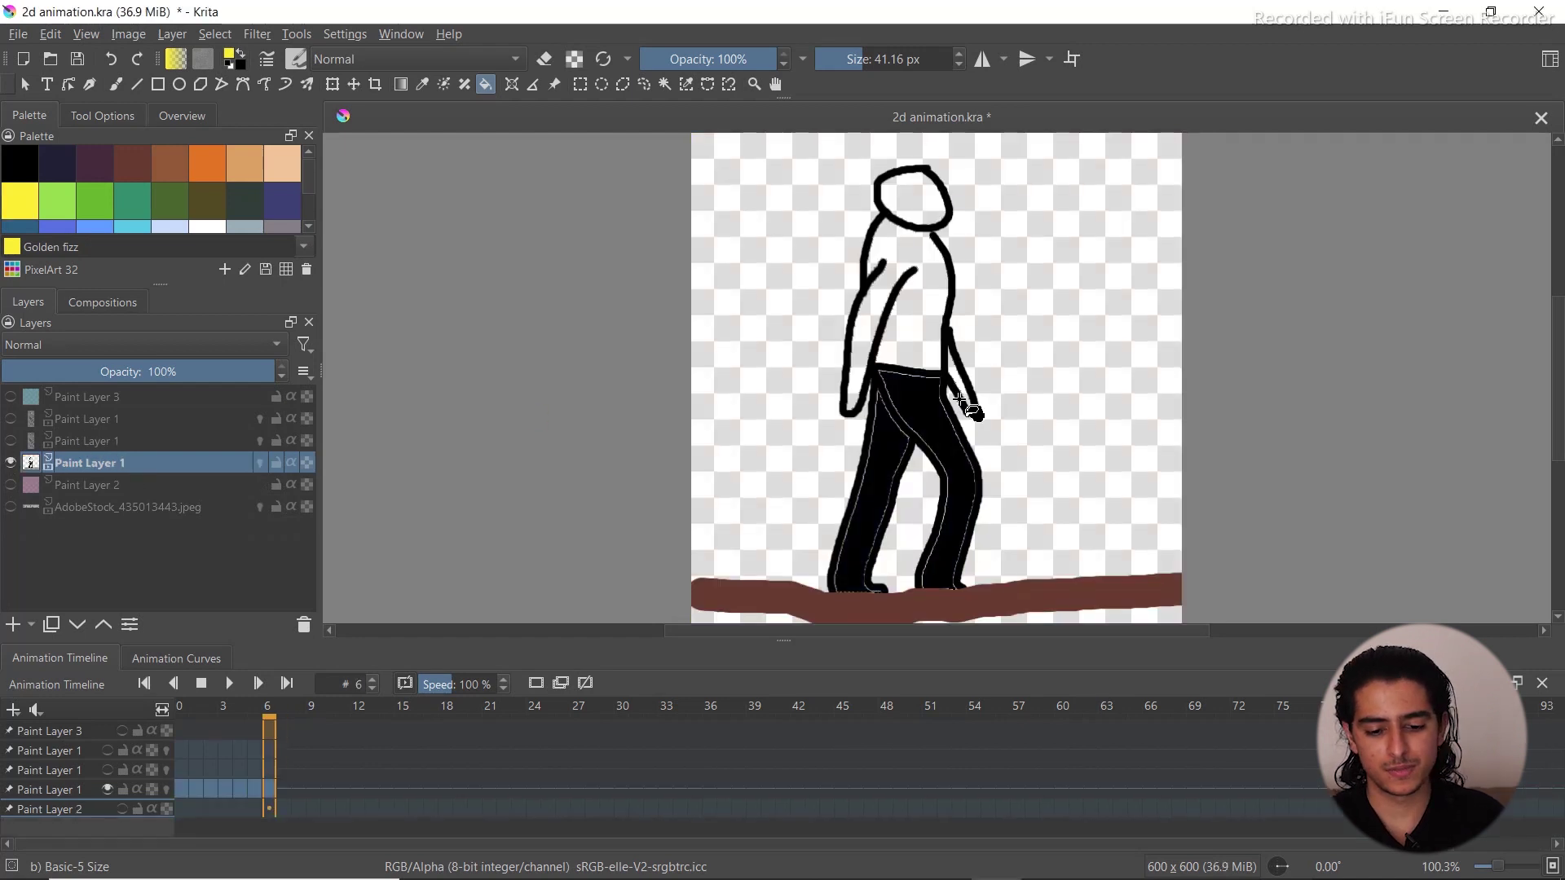
{"action": "left_click", "coordinate": [178, 729]}
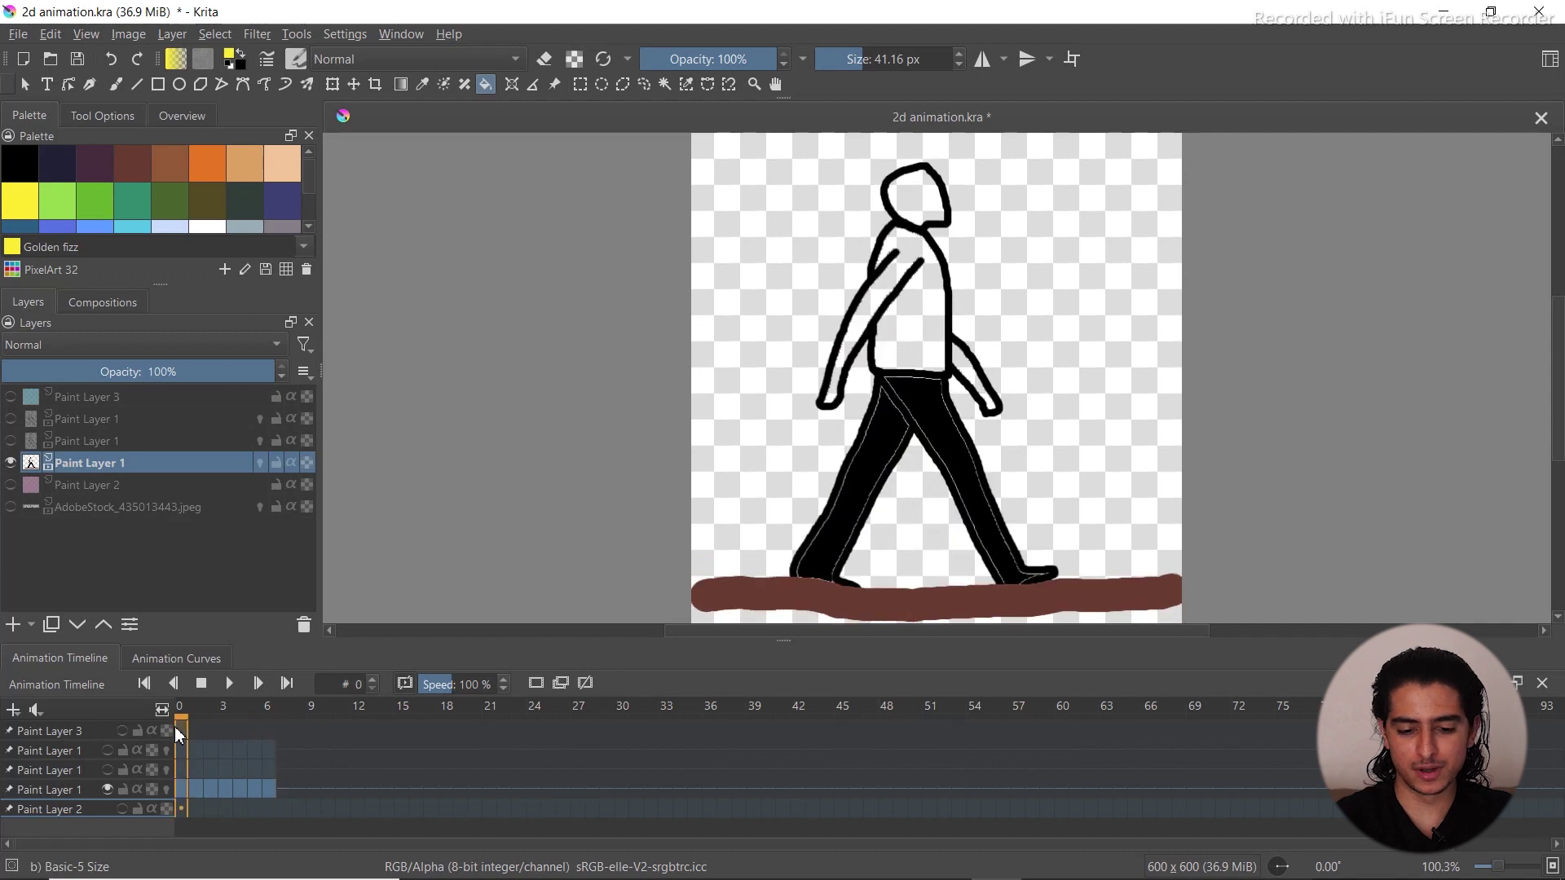
{"action": "key", "text": "Right"}
{"action": "key", "text": "Right"}
{"action": "key", "text": "Right"}
{"action": "key", "text": "Right"}
{"action": "key", "text": "Right"}
{"action": "key", "text": "Right"}
{"action": "key", "text": "Right"}
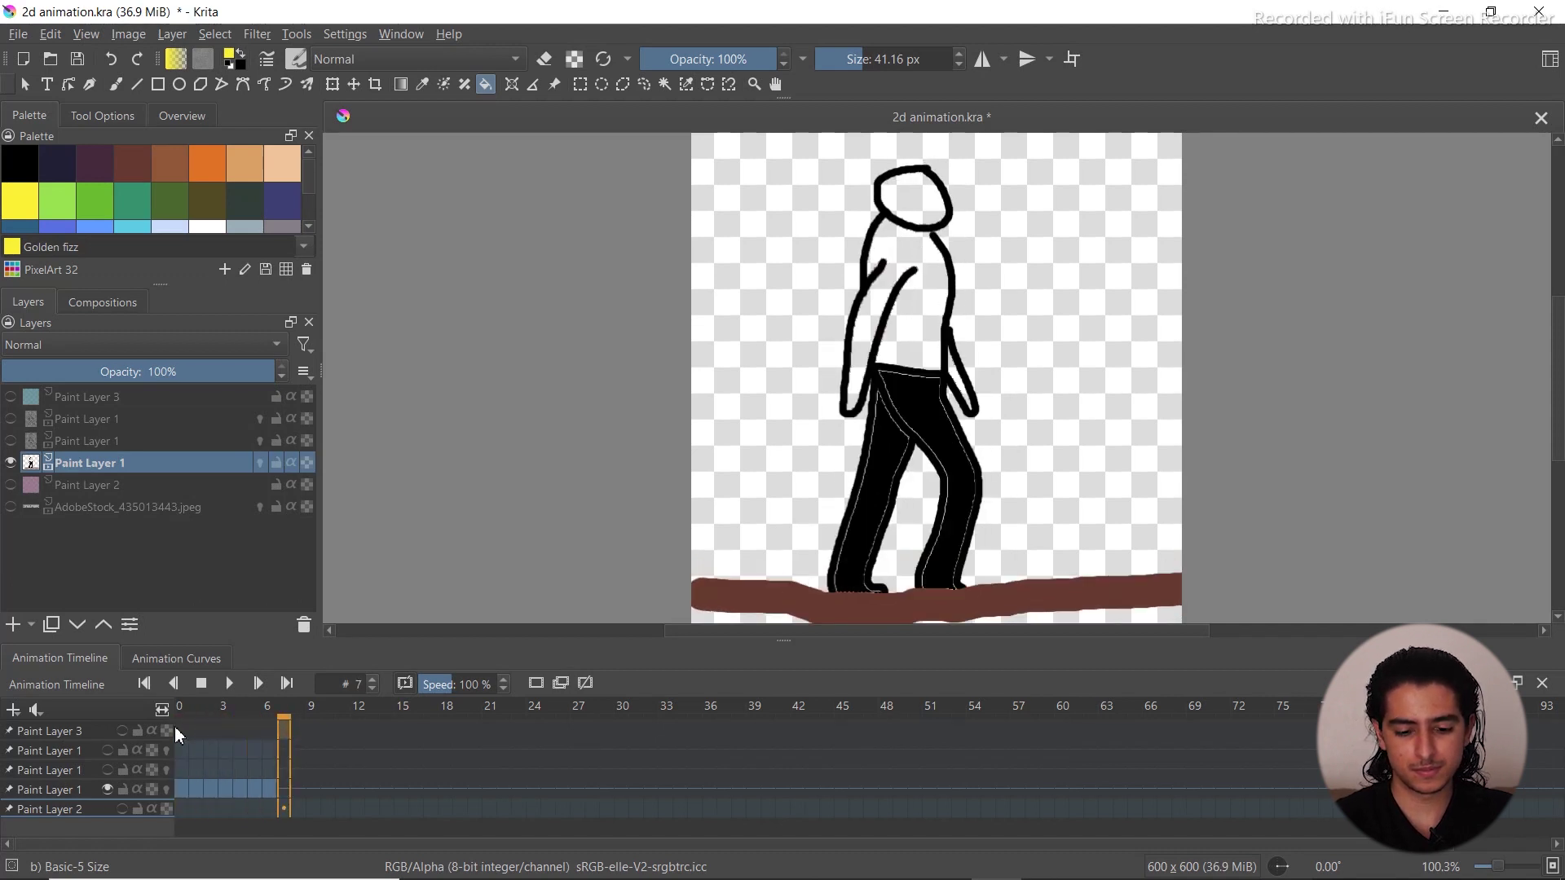
{"action": "key", "text": "Left"}
{"action": "key", "text": "Left"}
{"action": "key", "text": "Left"}
{"action": "key", "text": "Left"}
{"action": "key", "text": "Left"}
{"action": "key", "text": "Left"}
{"action": "key", "text": "Left"}
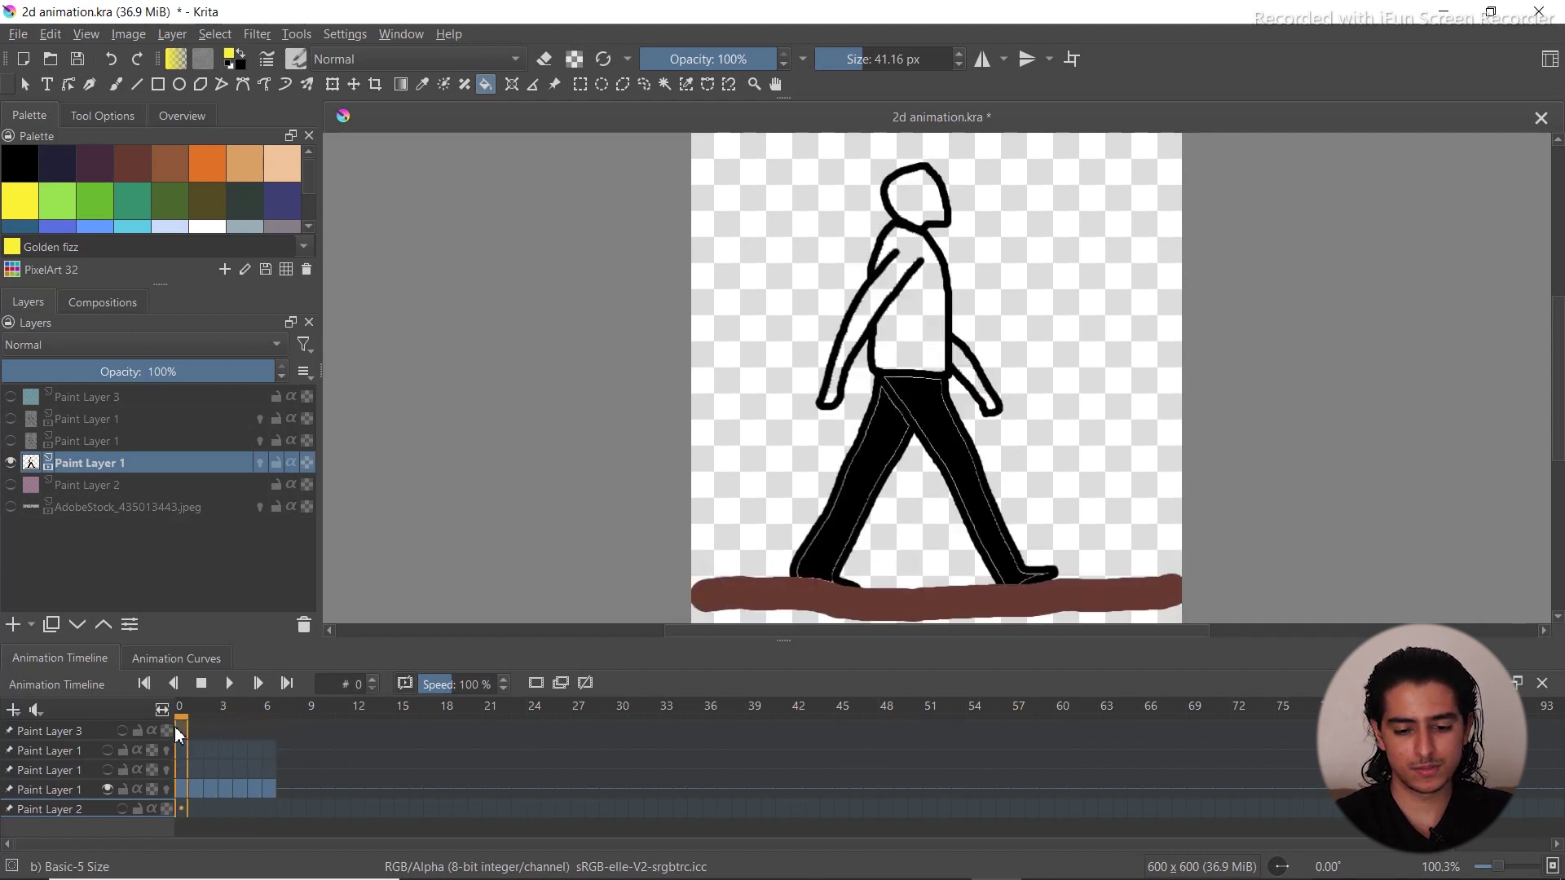
{"action": "key", "text": "Right"}
{"action": "key", "text": "Left"}
{"action": "key", "text": "Right"}
{"action": "key", "text": "Left"}
{"action": "key", "text": "Right"}
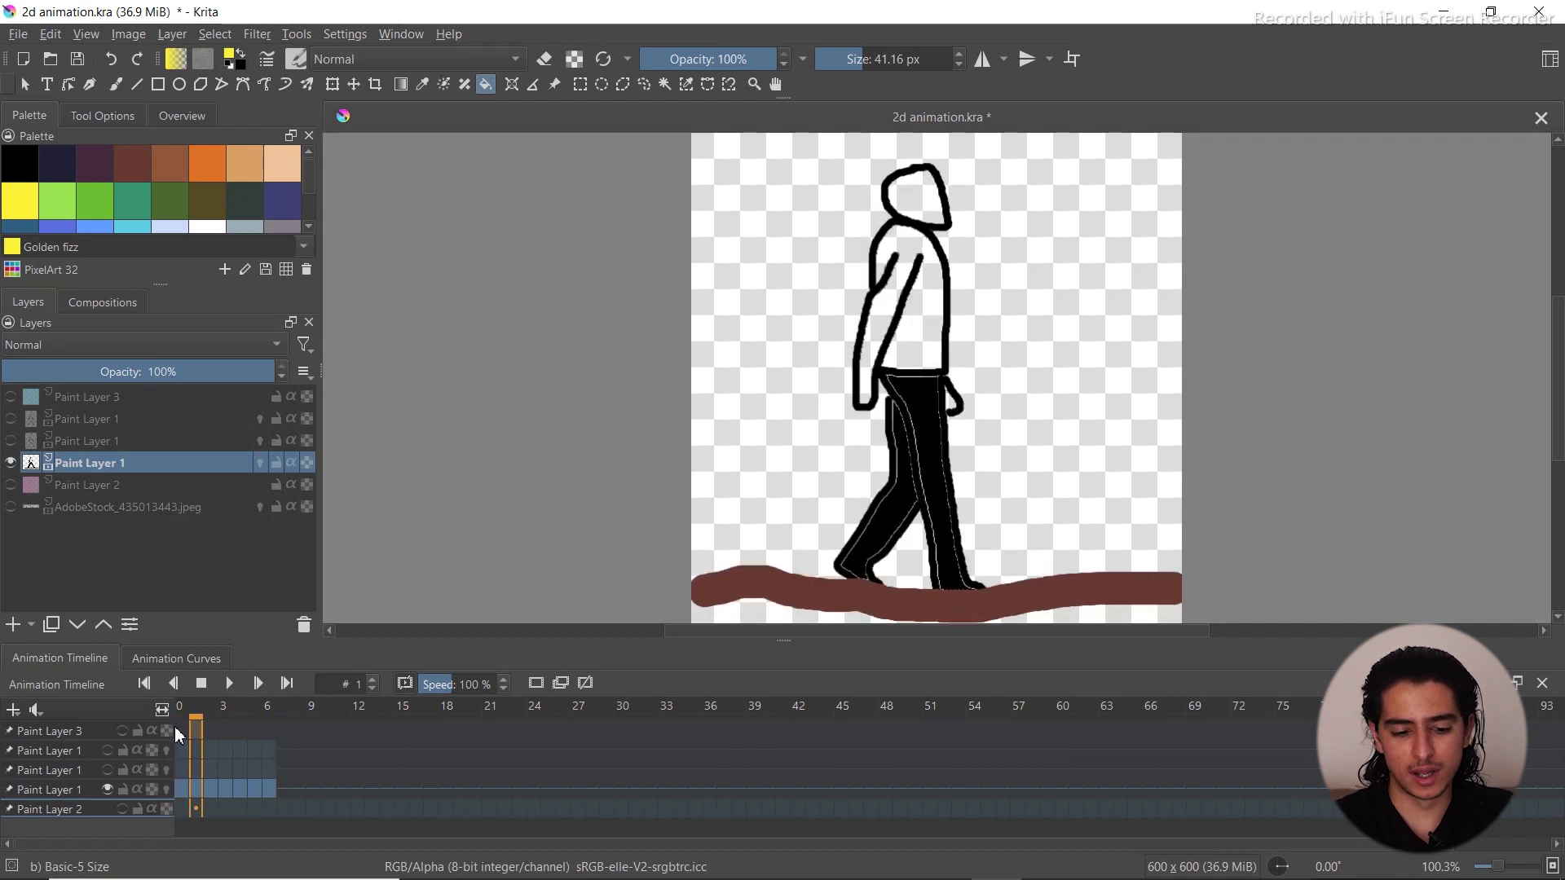
{"action": "key", "text": "Left"}
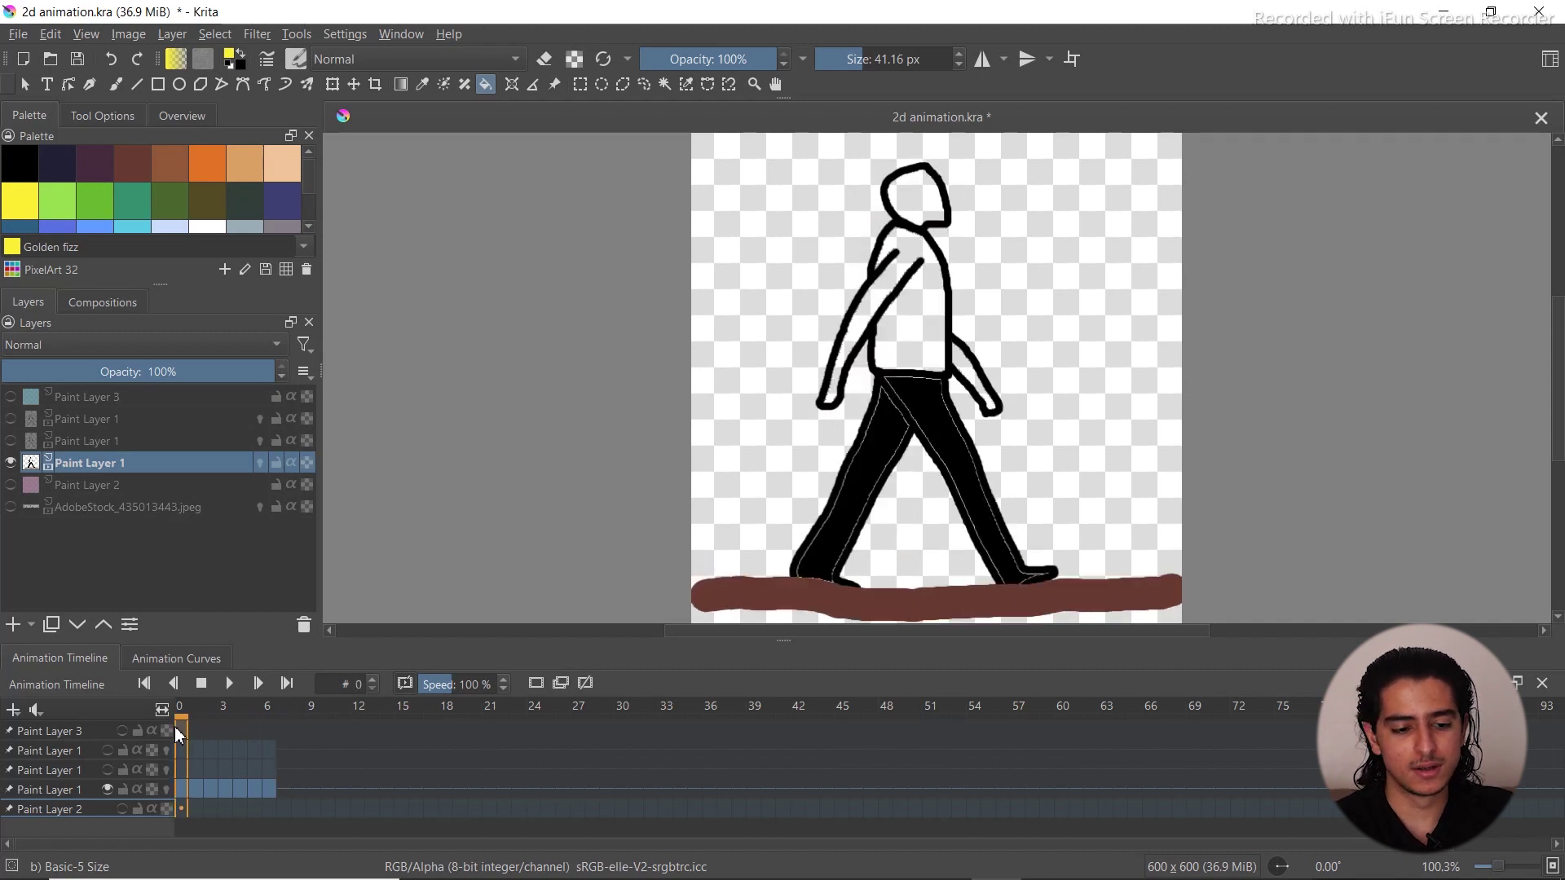
Set the Fill tool to erase and clear both legs' black fill on frames 0–2
{"action": "left_click", "coordinate": [486, 85]}
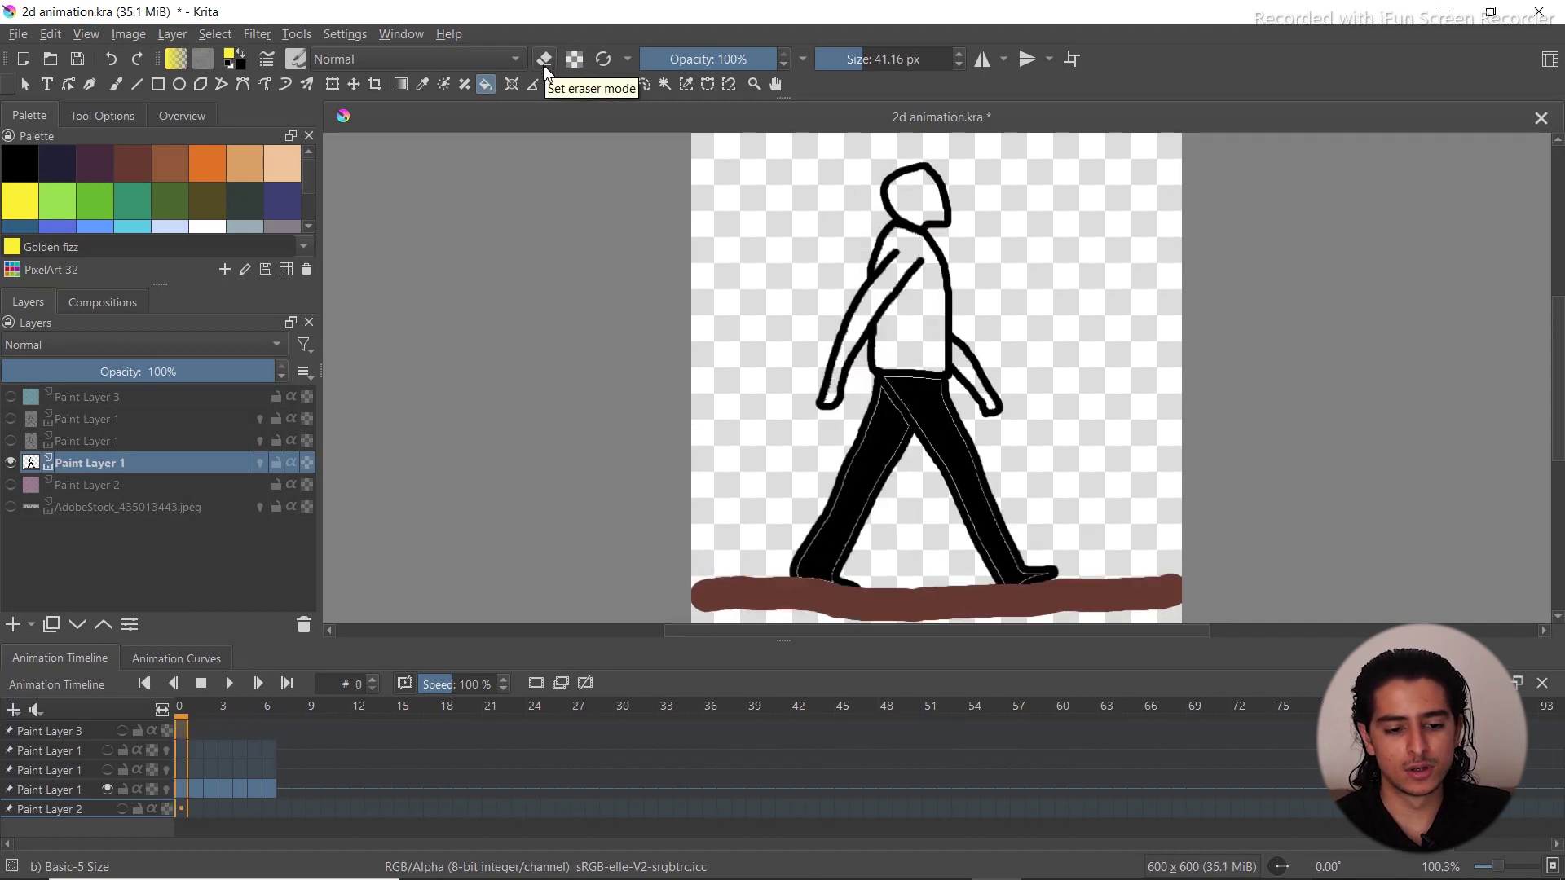
{"action": "left_click", "coordinate": [545, 61]}
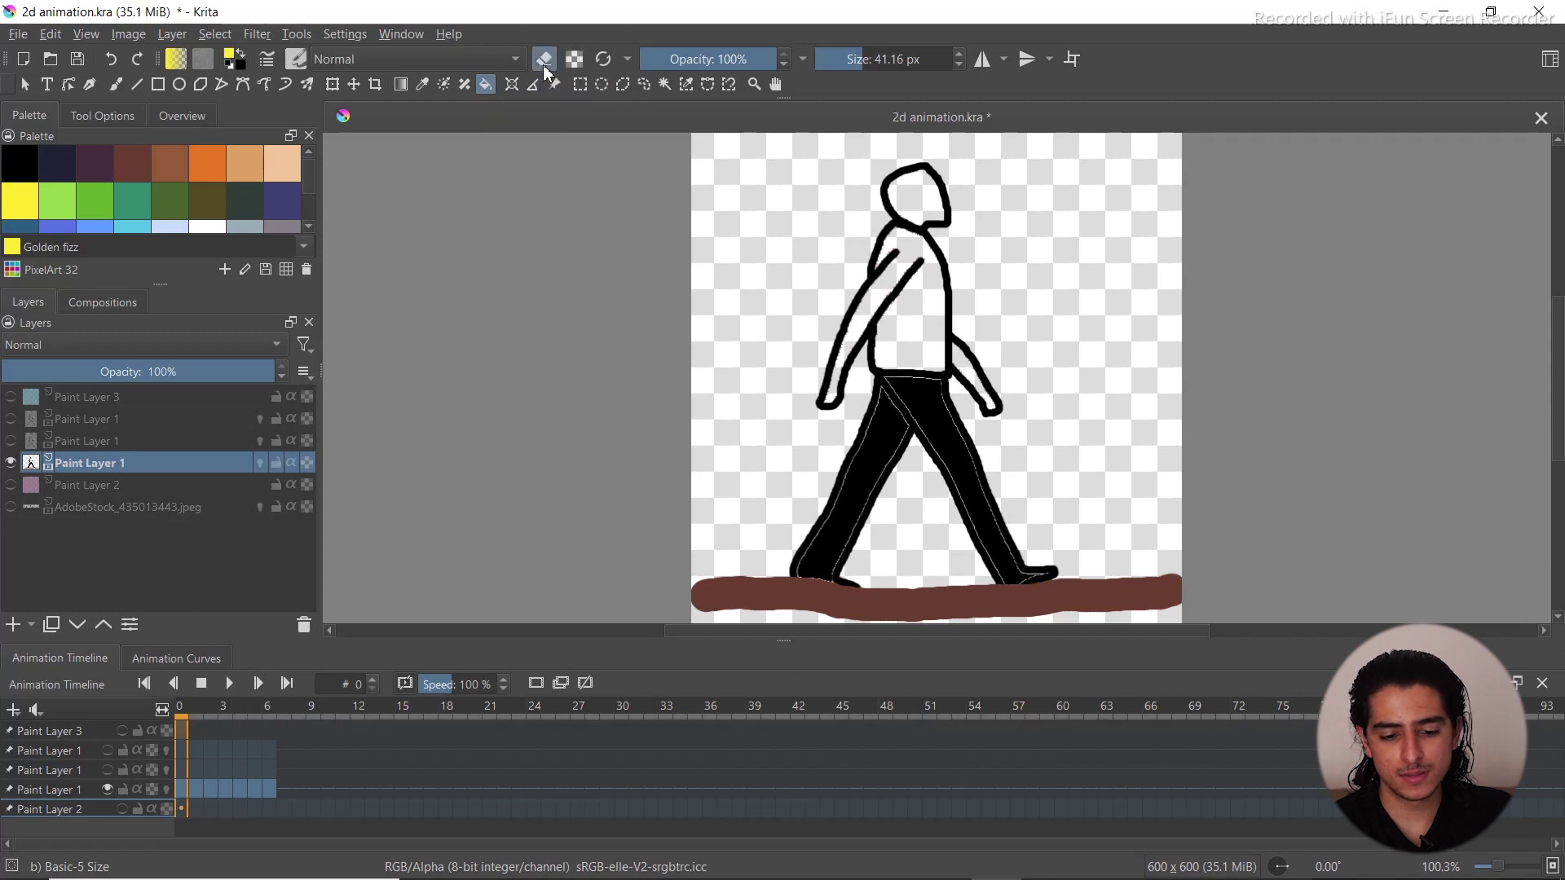
{"action": "left_click", "coordinate": [862, 477]}
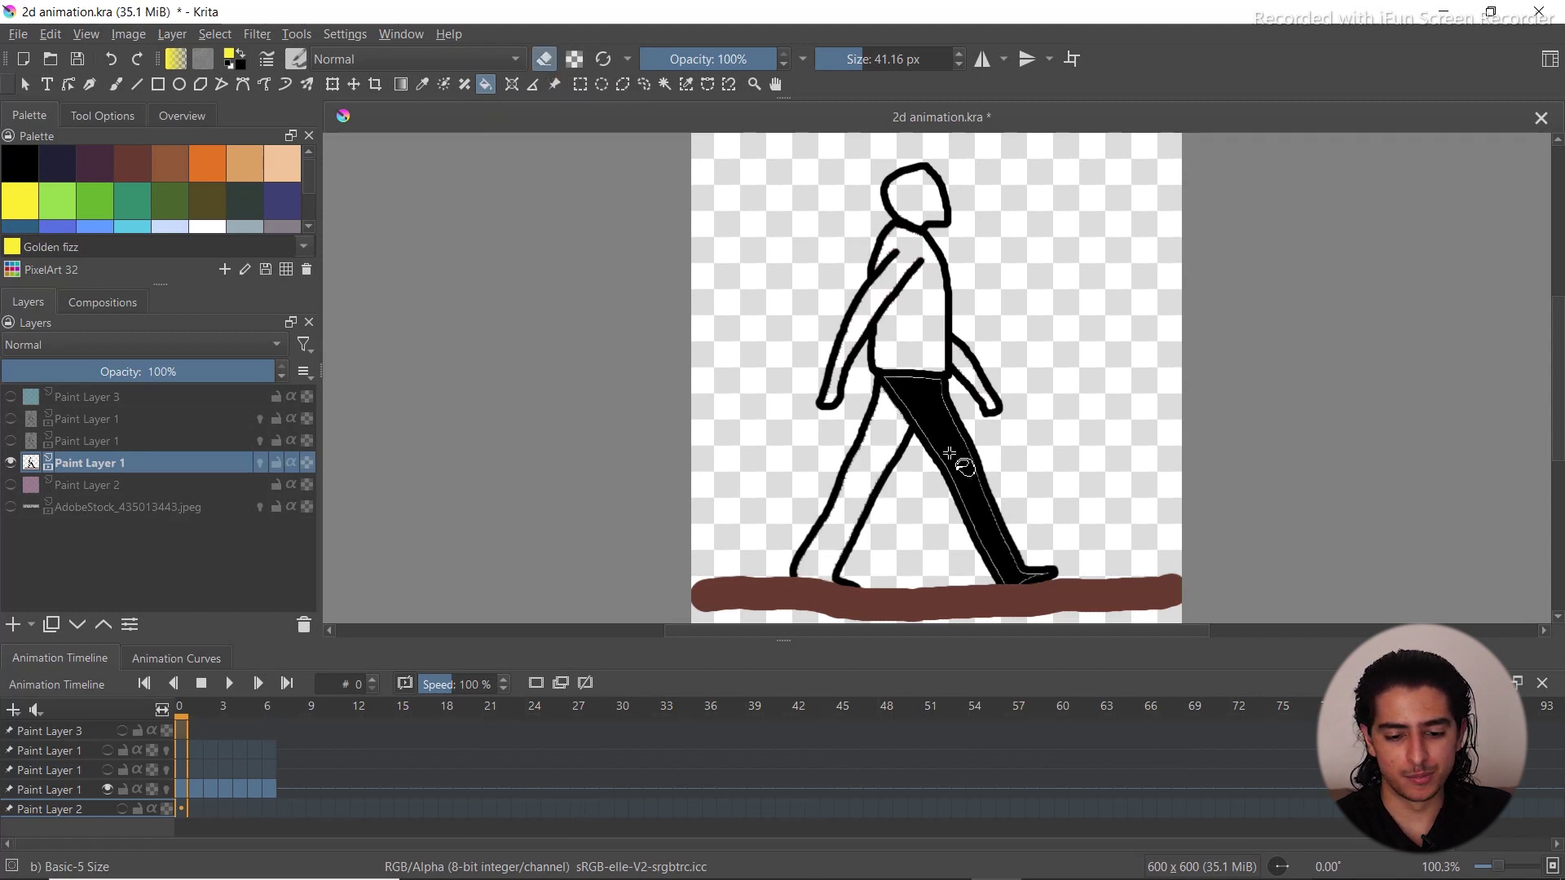
{"action": "left_click", "coordinate": [949, 453]}
{"action": "key", "text": "."}
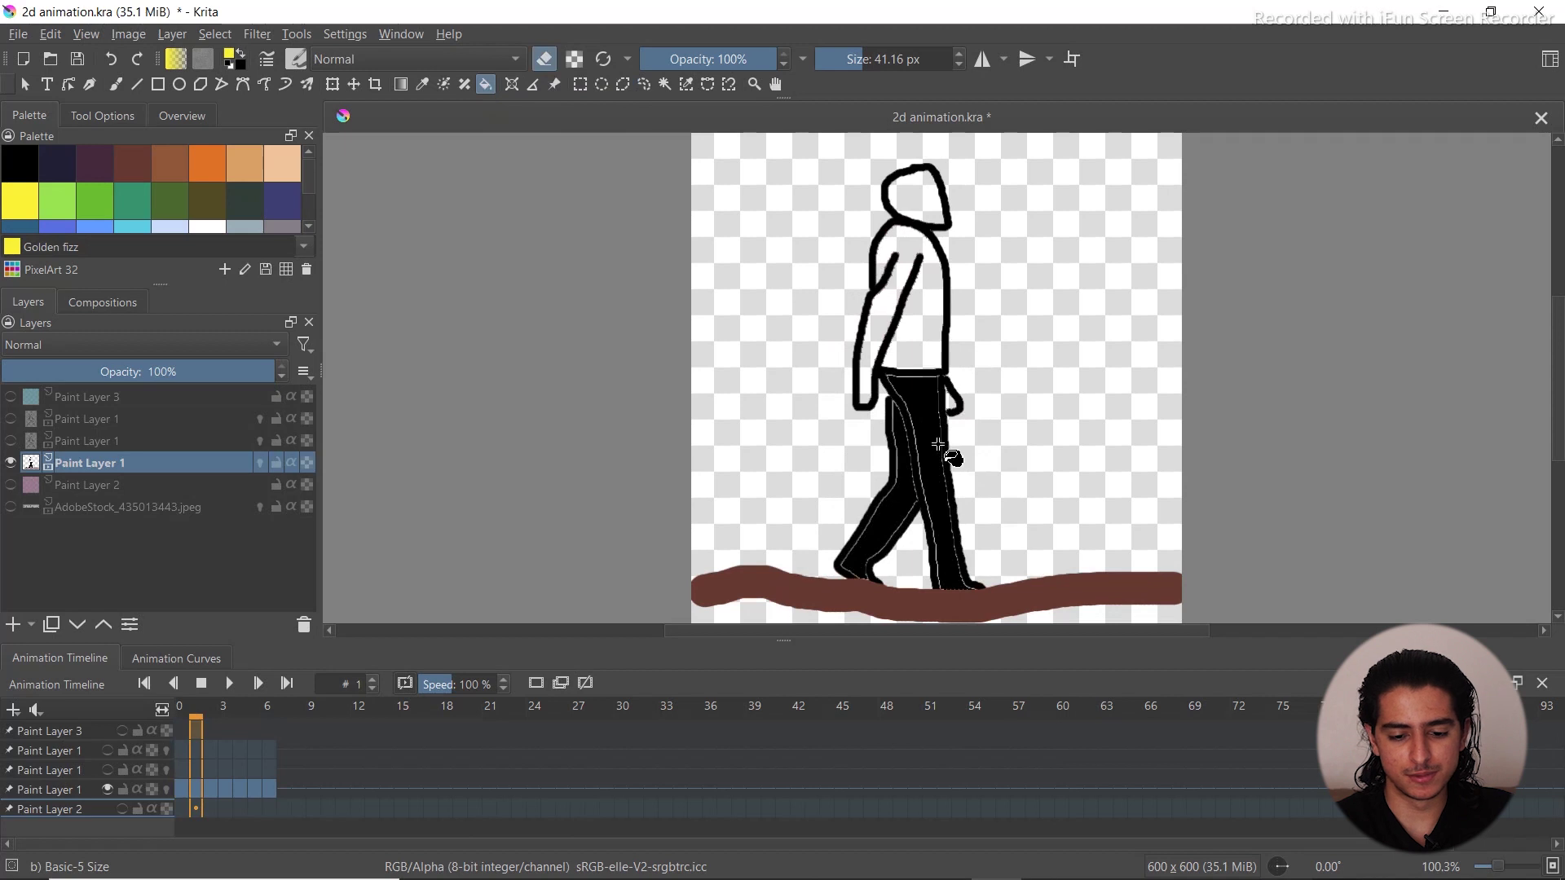
{"action": "left_click", "coordinate": [945, 456]}
{"action": "left_click", "coordinate": [898, 499]}
{"action": "key", "text": "."}
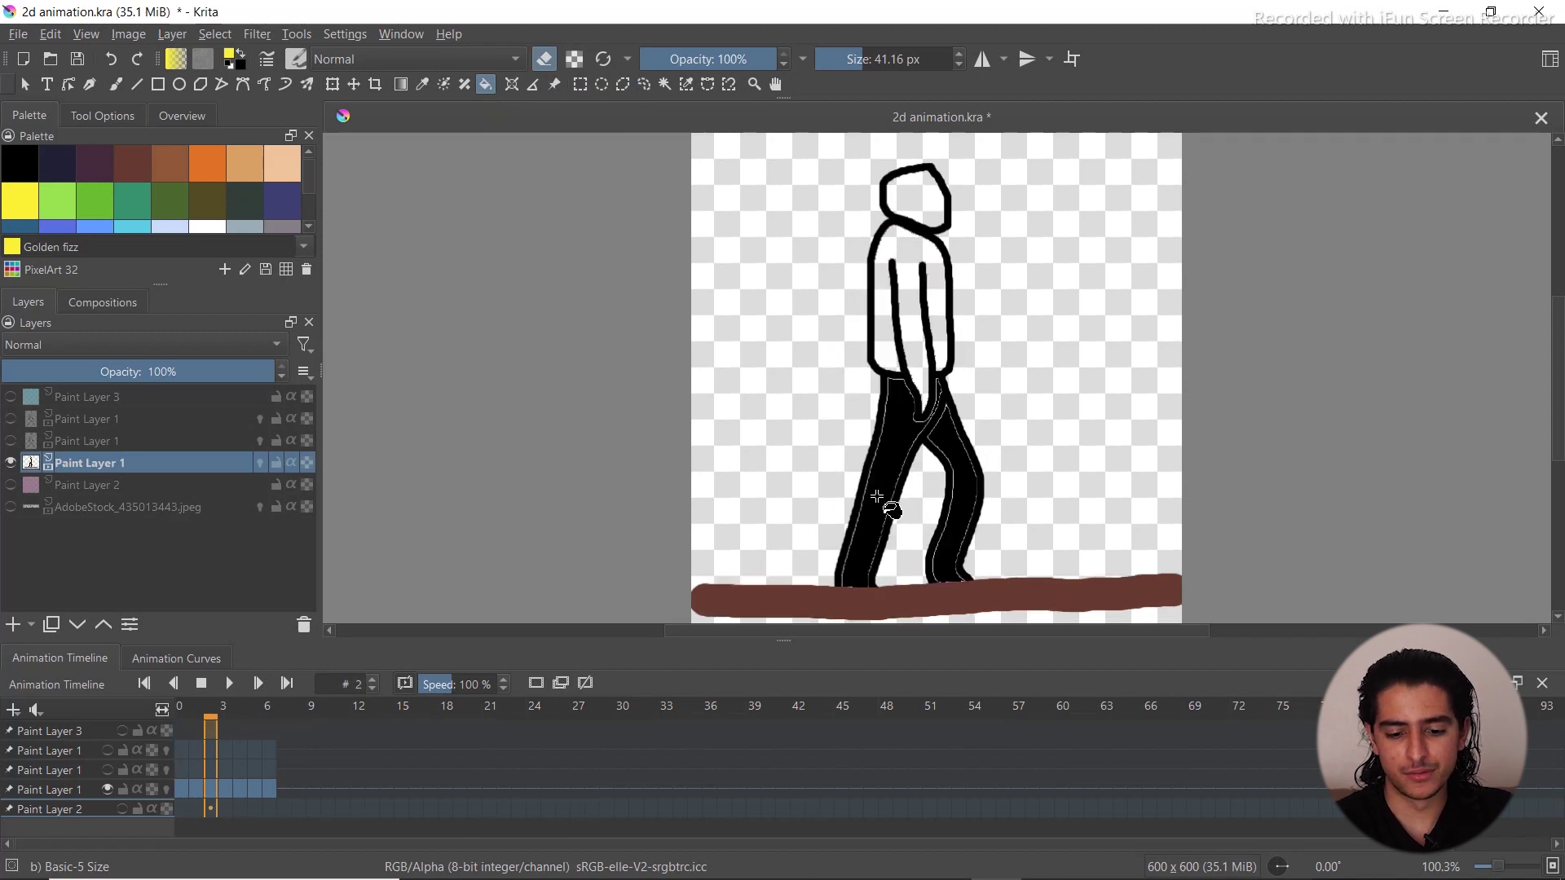
{"action": "left_click", "coordinate": [889, 507]}
{"action": "left_click", "coordinate": [965, 506]}
Clear both legs' fill on frames 3–6, plus a grey foot patch, then play the walk
{"action": "key", "text": "."}
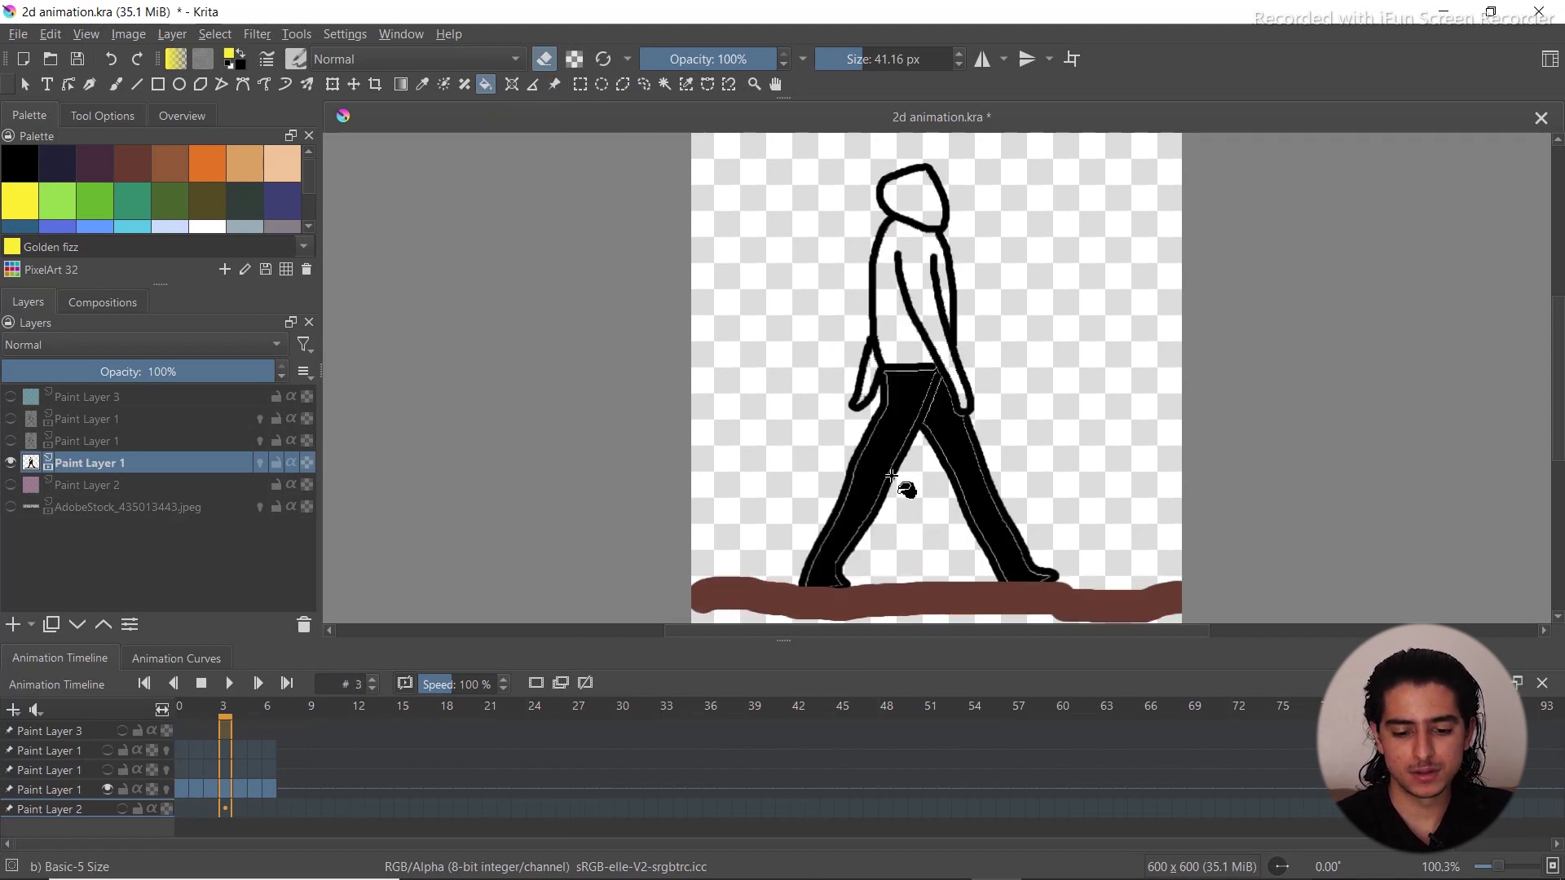
{"action": "left_click", "coordinate": [899, 489]}
{"action": "left_click", "coordinate": [968, 471]}
{"action": "key", "text": "."}
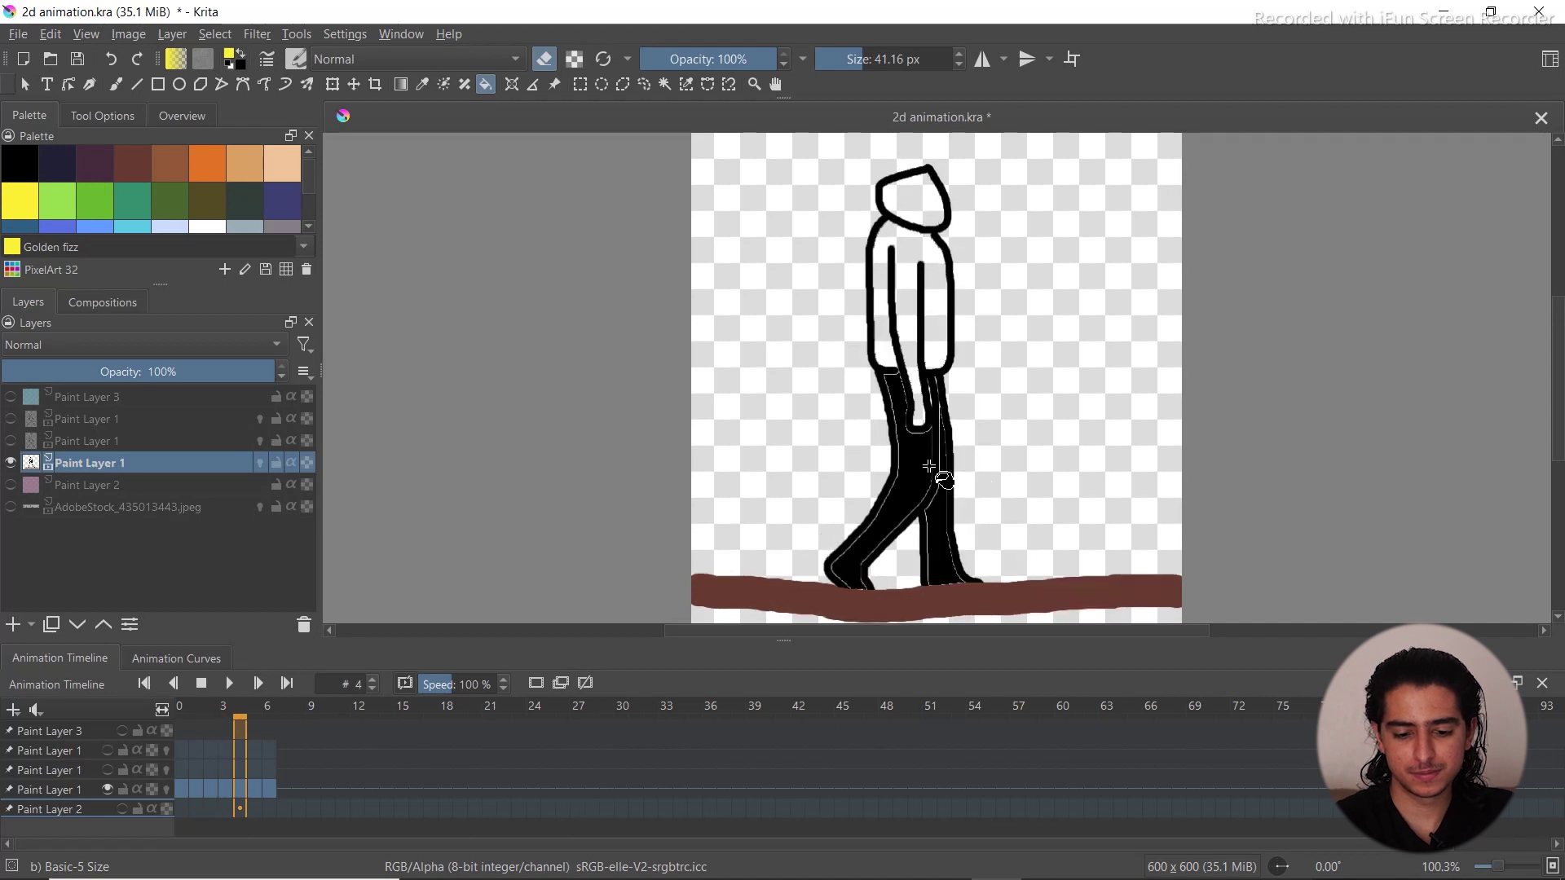
{"action": "left_click", "coordinate": [925, 481]}
{"action": "left_click", "coordinate": [945, 568]}
{"action": "key", "text": "."}
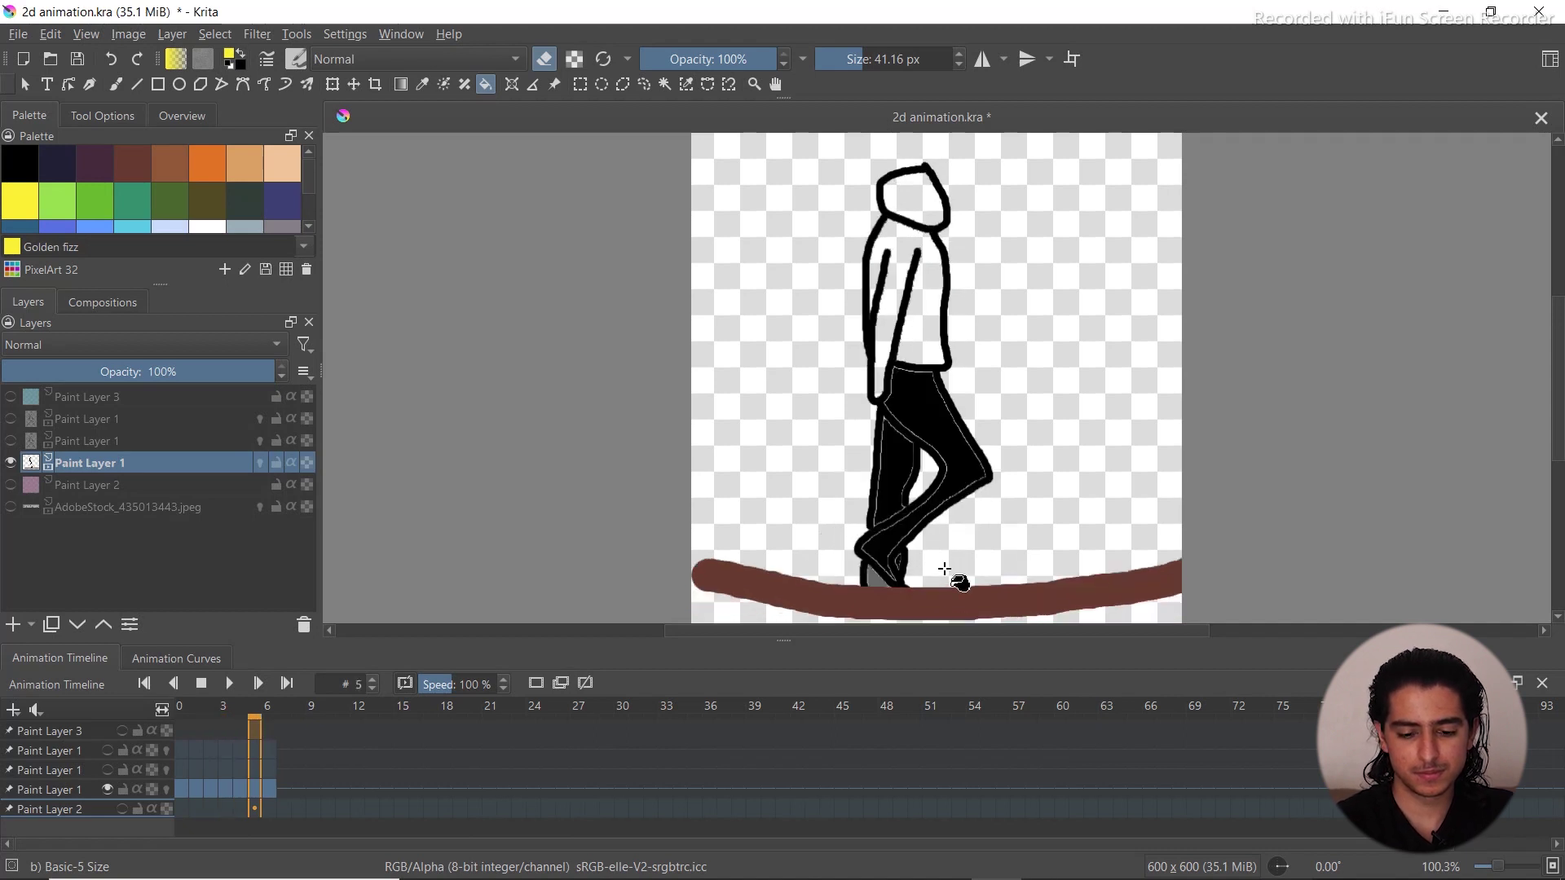
{"action": "left_click", "coordinate": [901, 458]}
{"action": "left_click", "coordinate": [878, 577]}
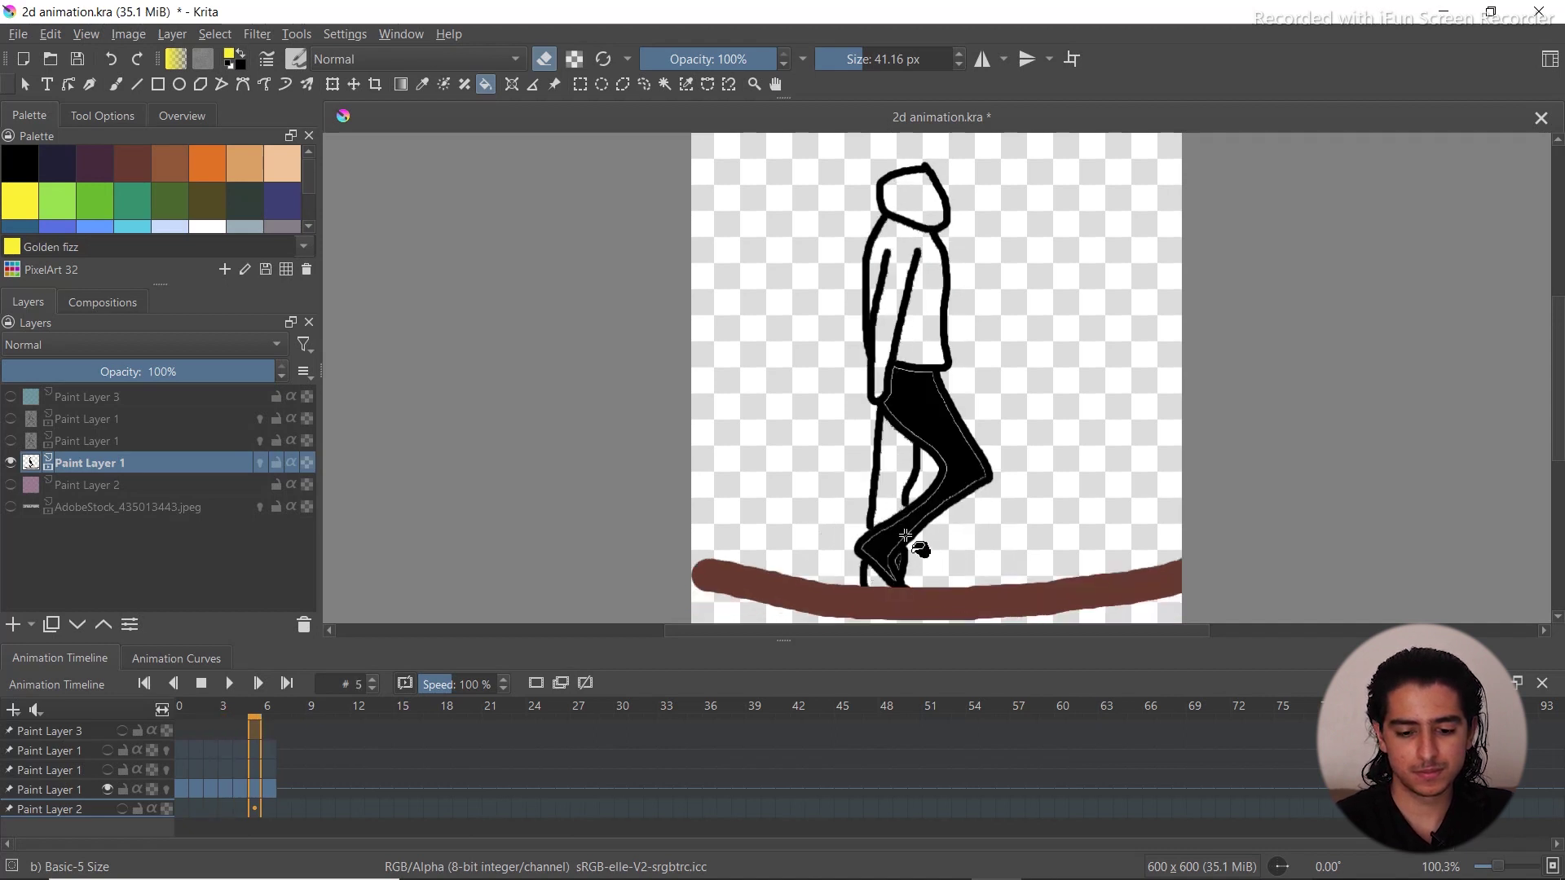
{"action": "left_click", "coordinate": [962, 456]}
{"action": "key", "text": "."}
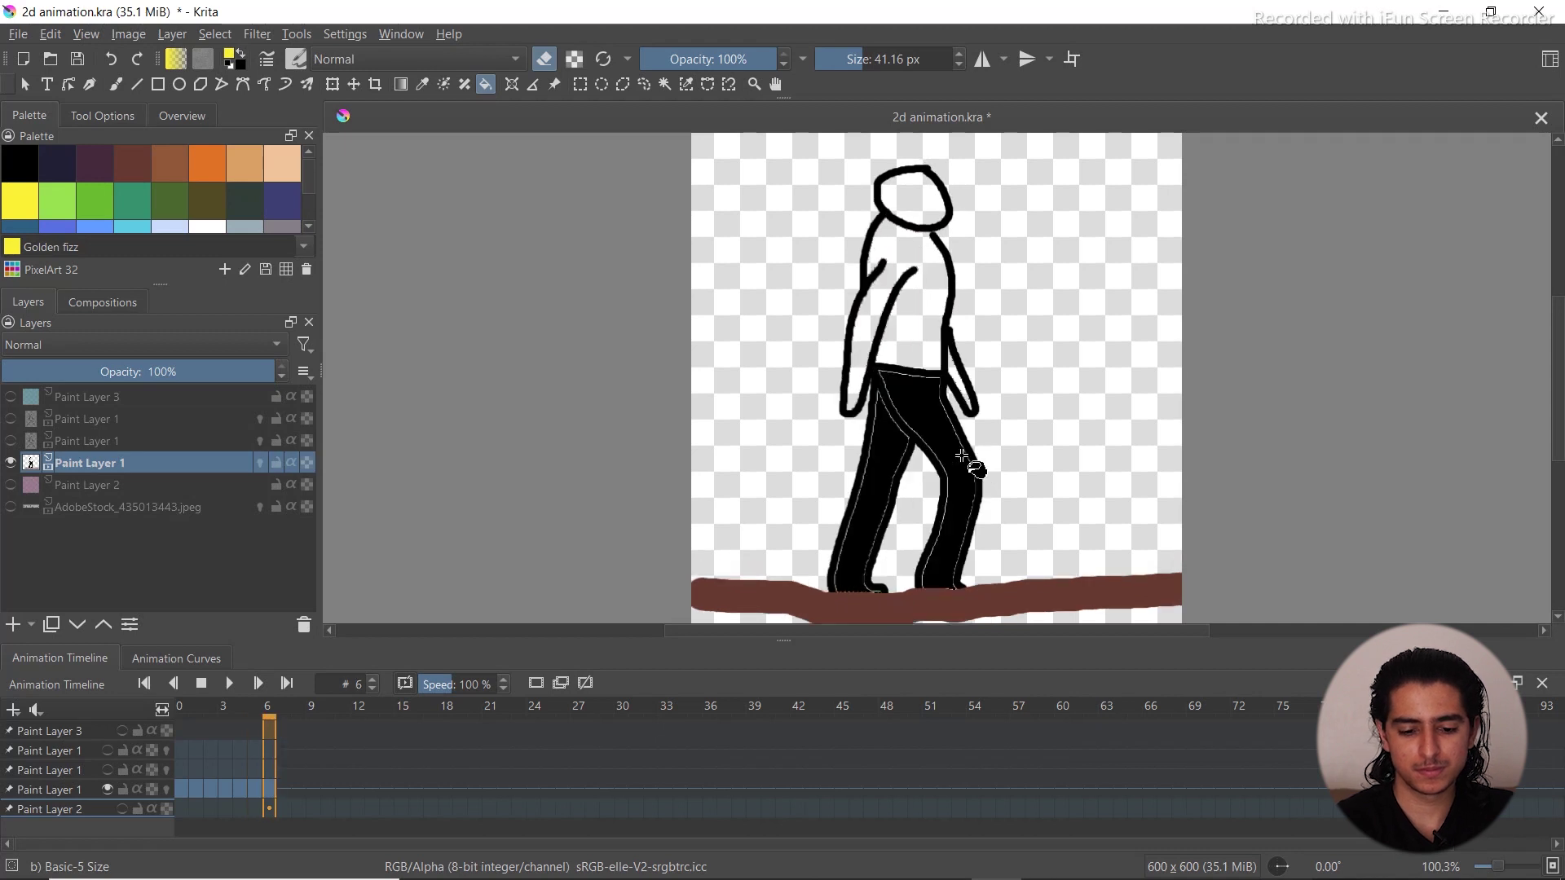
{"action": "left_click", "coordinate": [902, 465]}
{"action": "left_click", "coordinate": [941, 441]}
{"action": "key", "text": "space"}
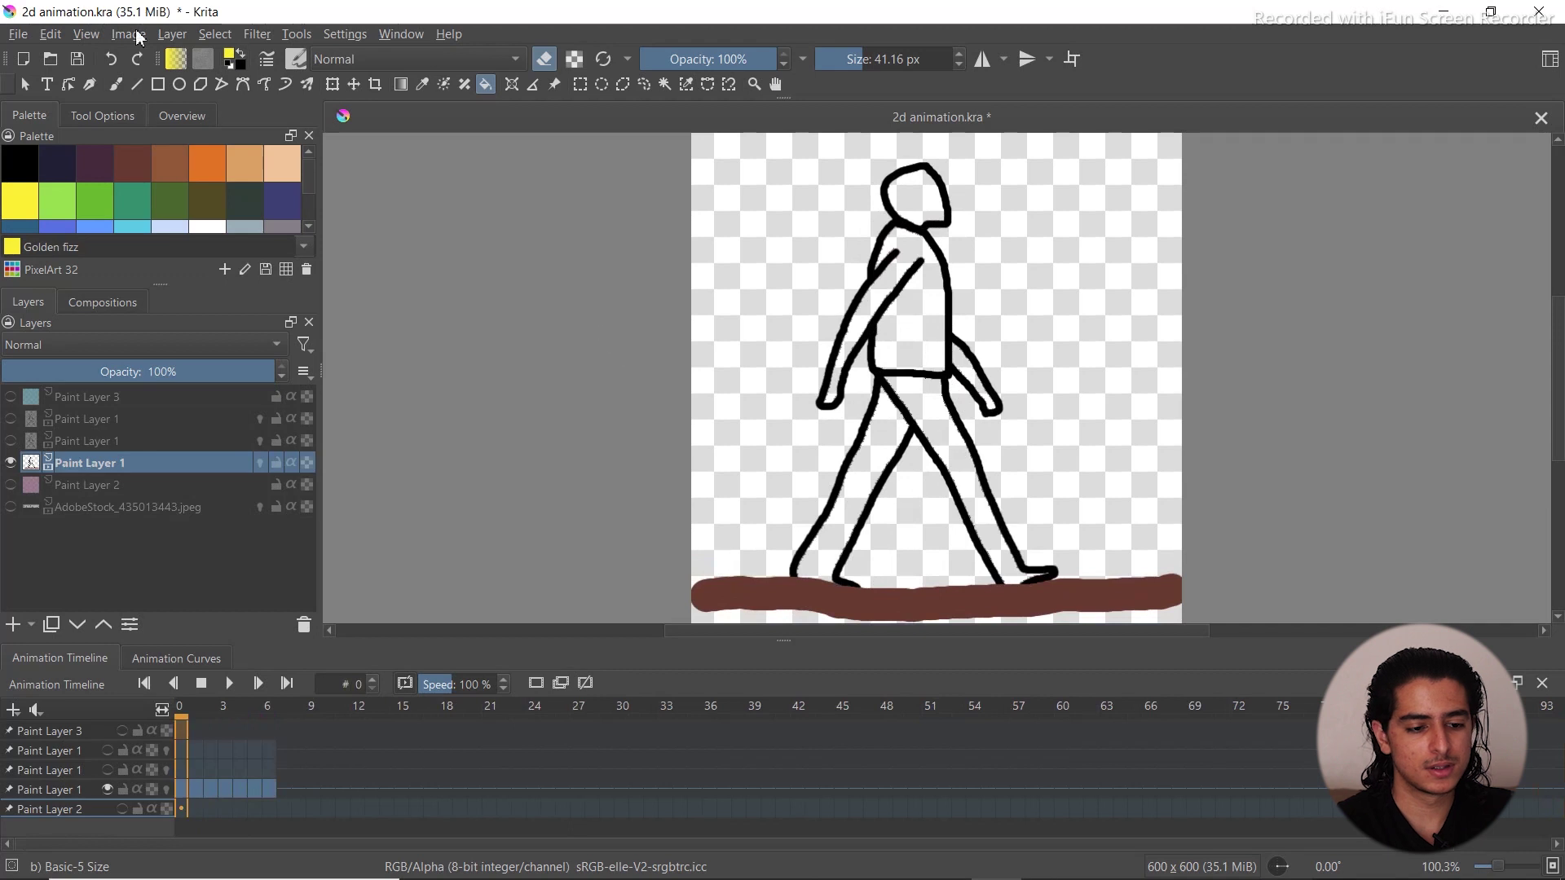
With a 2 px black Freehand Brush, draw hat outlines on the head across frames 0–5
{"action": "left_click", "coordinate": [115, 93]}
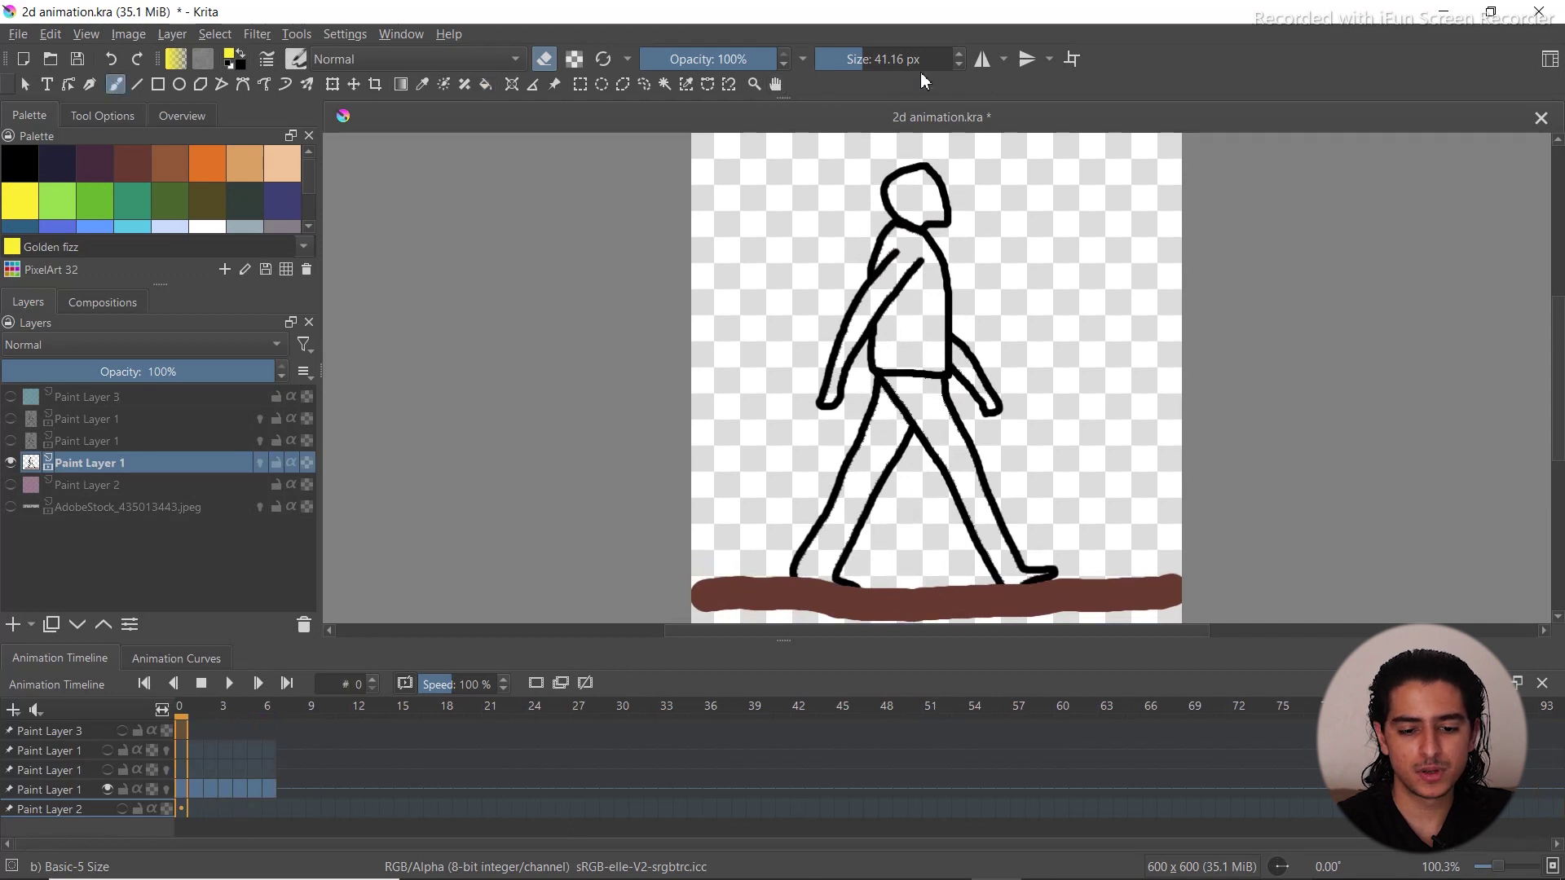
{"action": "left_click_drag", "start_coordinate": [921, 62], "coordinate": [843, 62]}
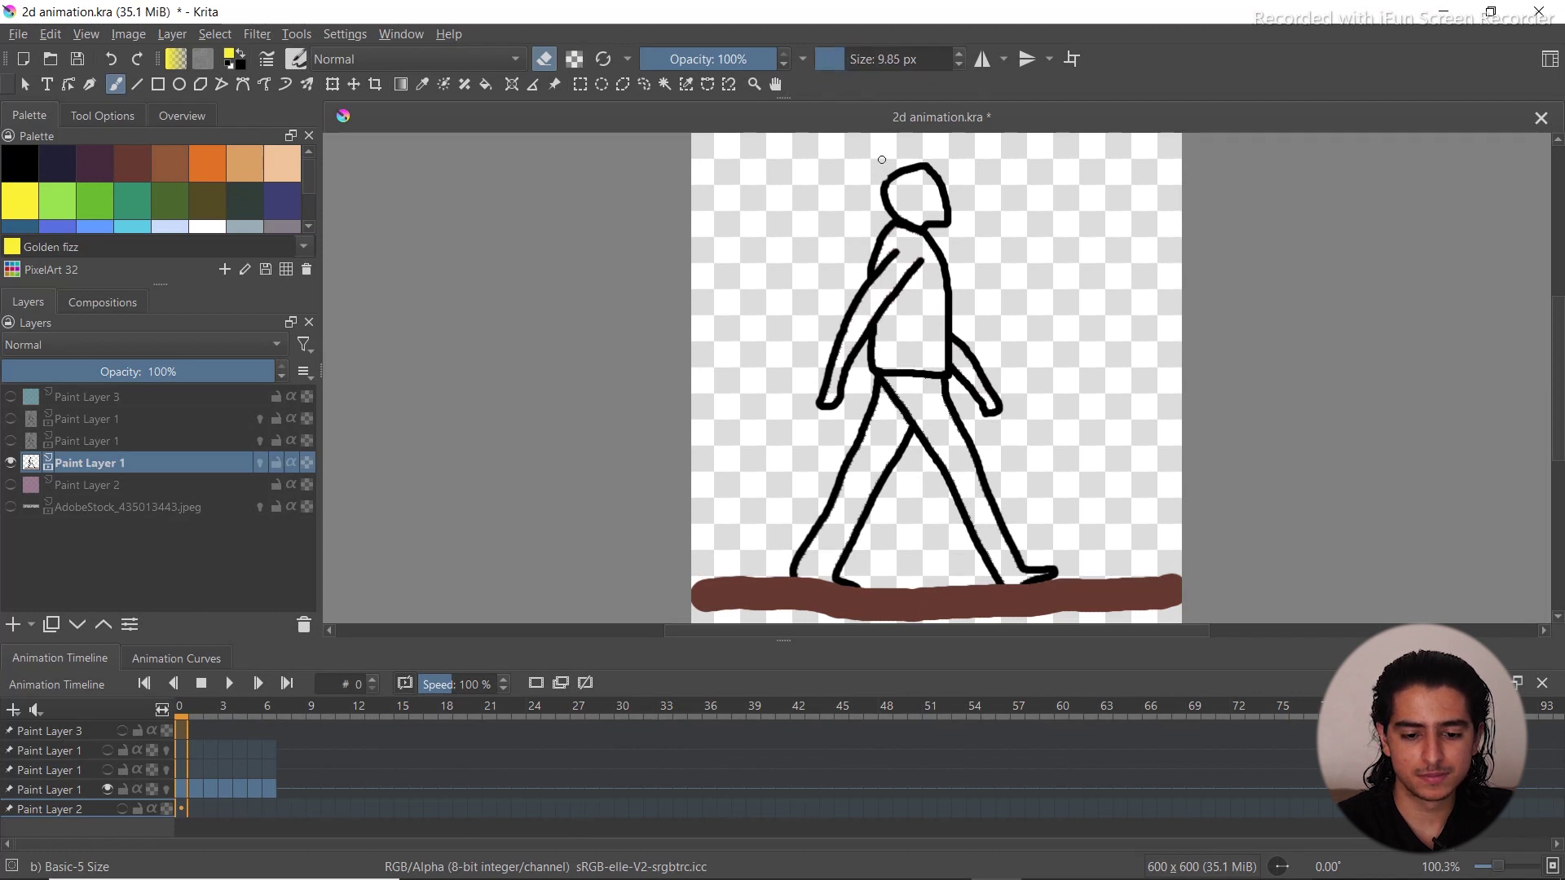
{"action": "left_click", "coordinate": [5, 173]}
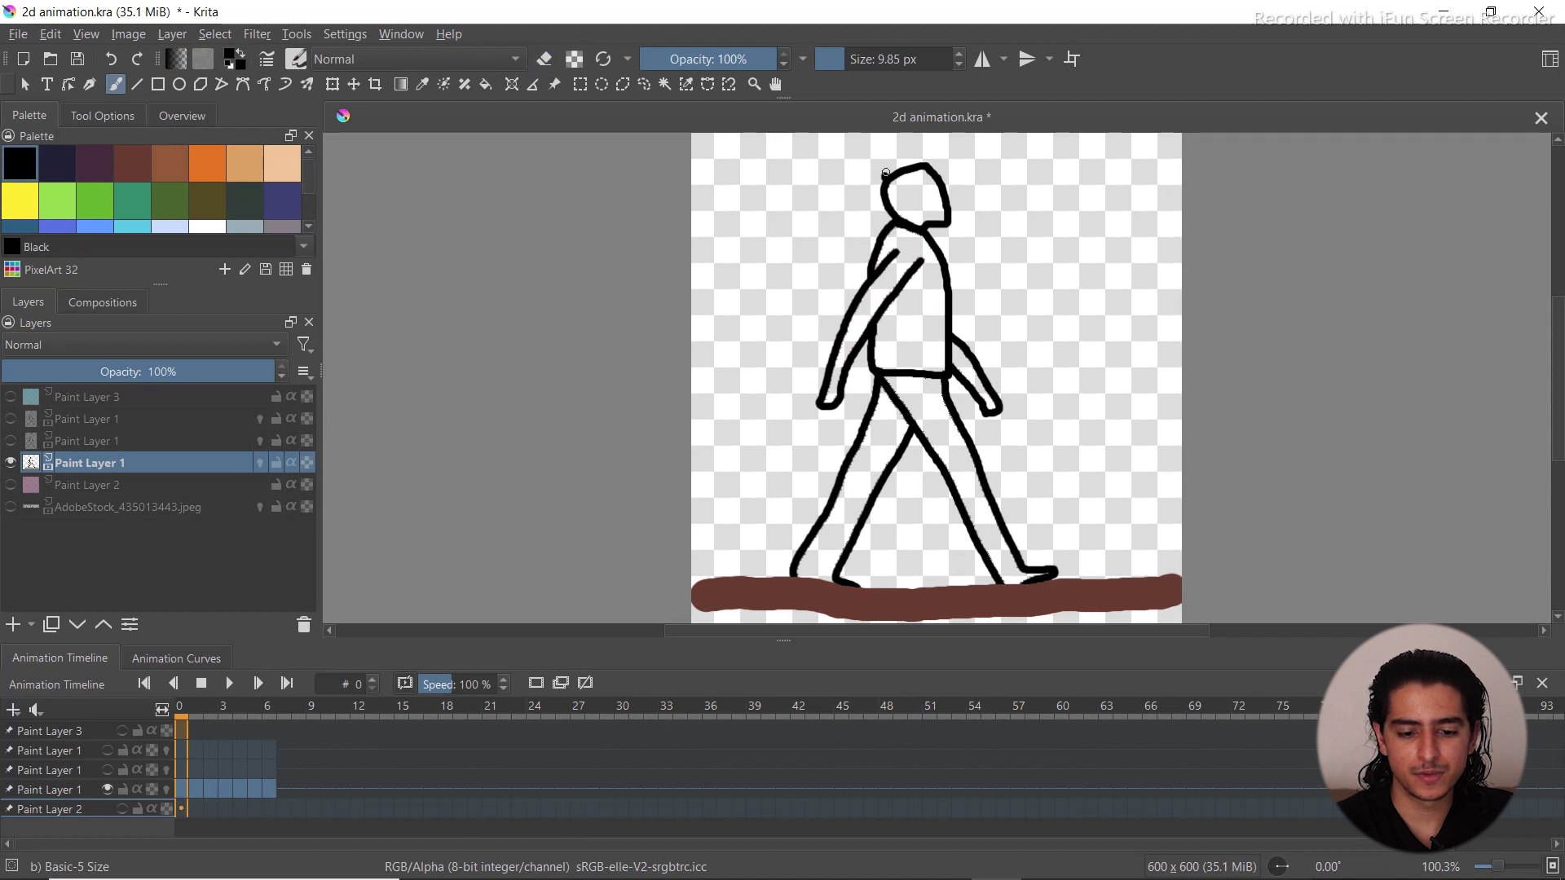
{"action": "mouse_move", "coordinate": [886, 173]}
{"action": "left_mouse_down"}
{"action": "mouse_move", "coordinate": [928, 149]}
{"action": "mouse_move", "coordinate": [889, 177]}
{"action": "left_mouse_up"}
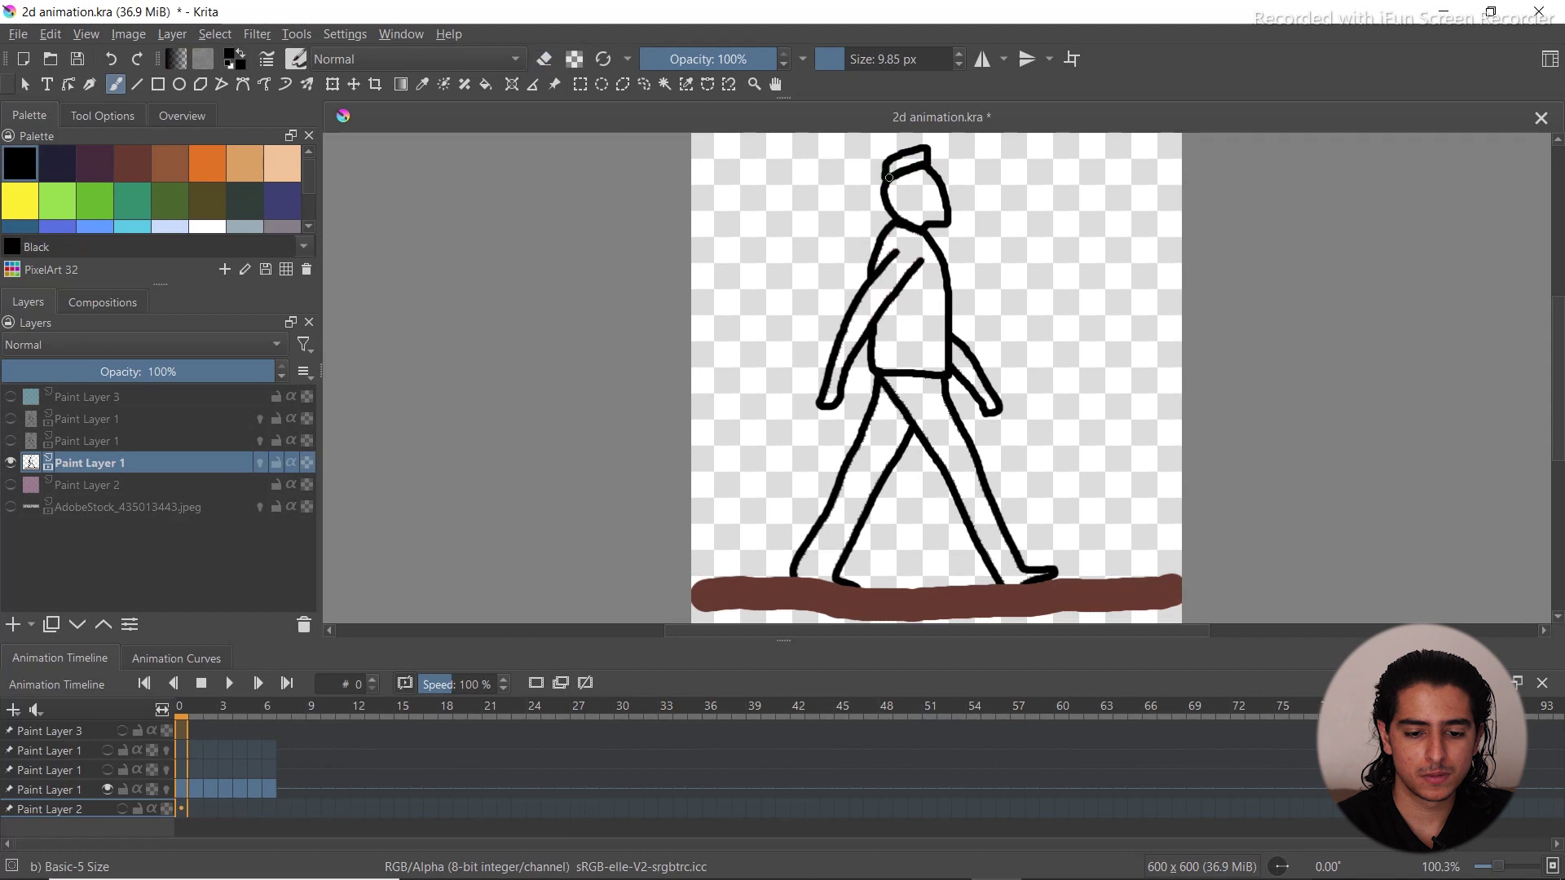
{"action": "key", "text": "period"}
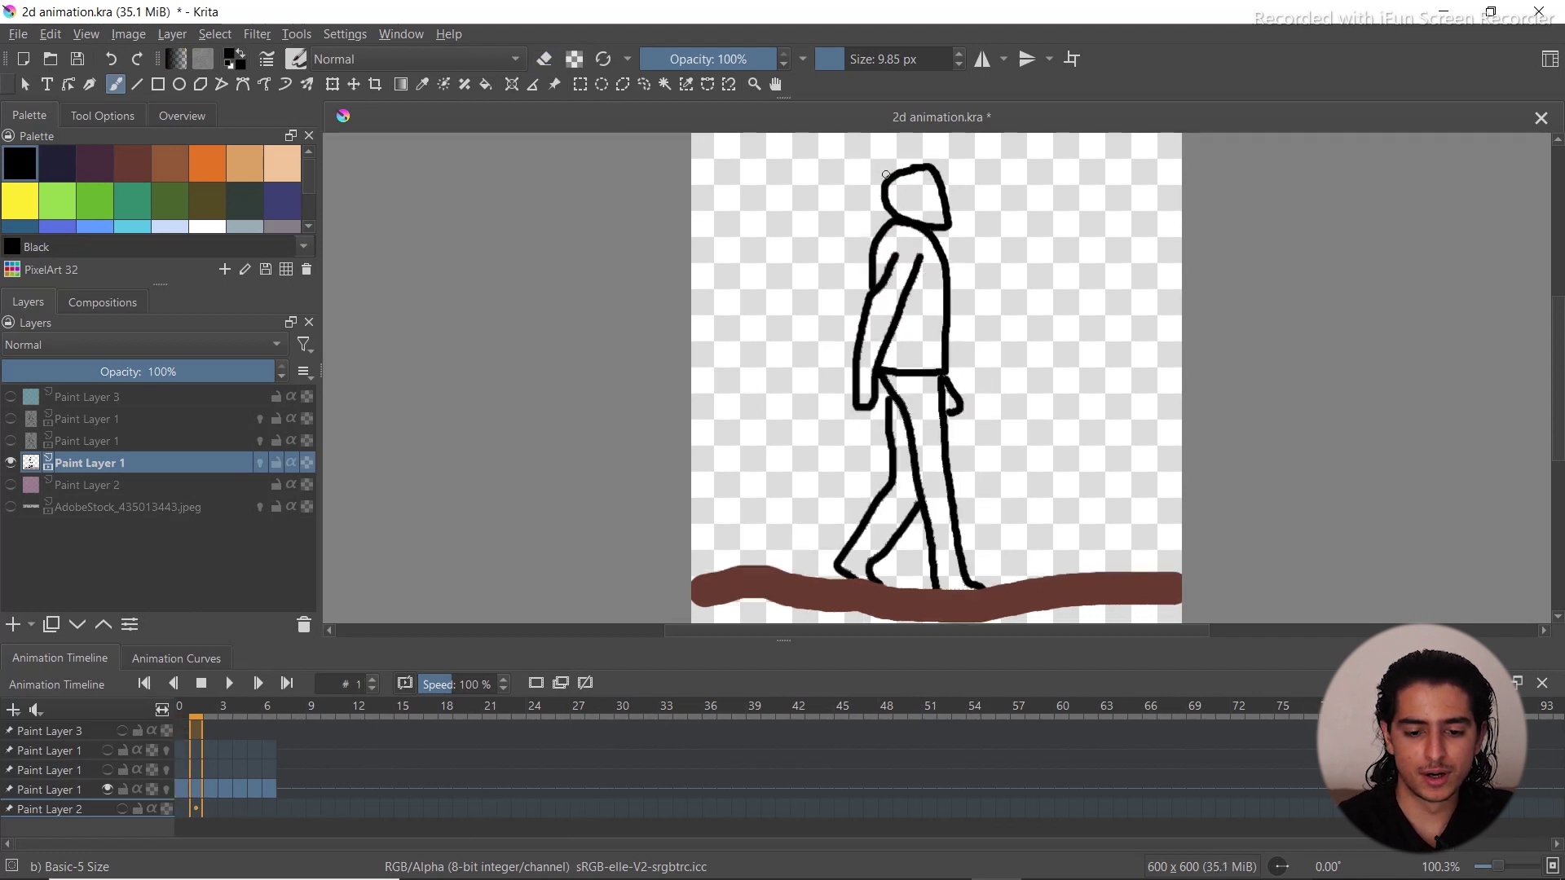
{"action": "mouse_move", "coordinate": [887, 161]}
{"action": "left_mouse_down"}
{"action": "mouse_move", "coordinate": [914, 147]}
{"action": "mouse_move", "coordinate": [924, 166]}
{"action": "left_mouse_up"}
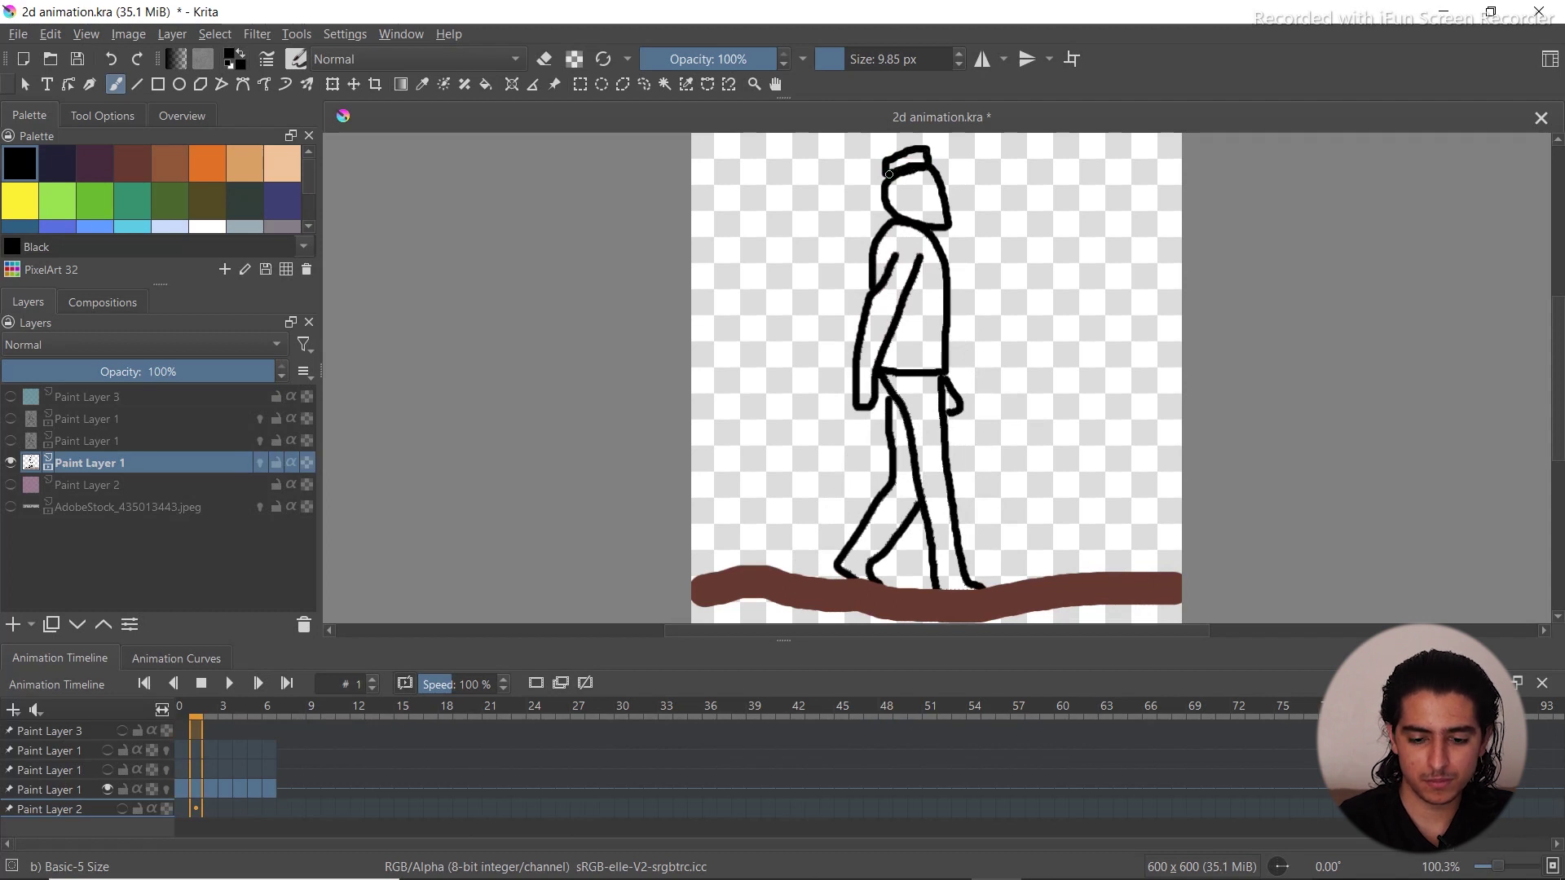
{"action": "key", "text": "period"}
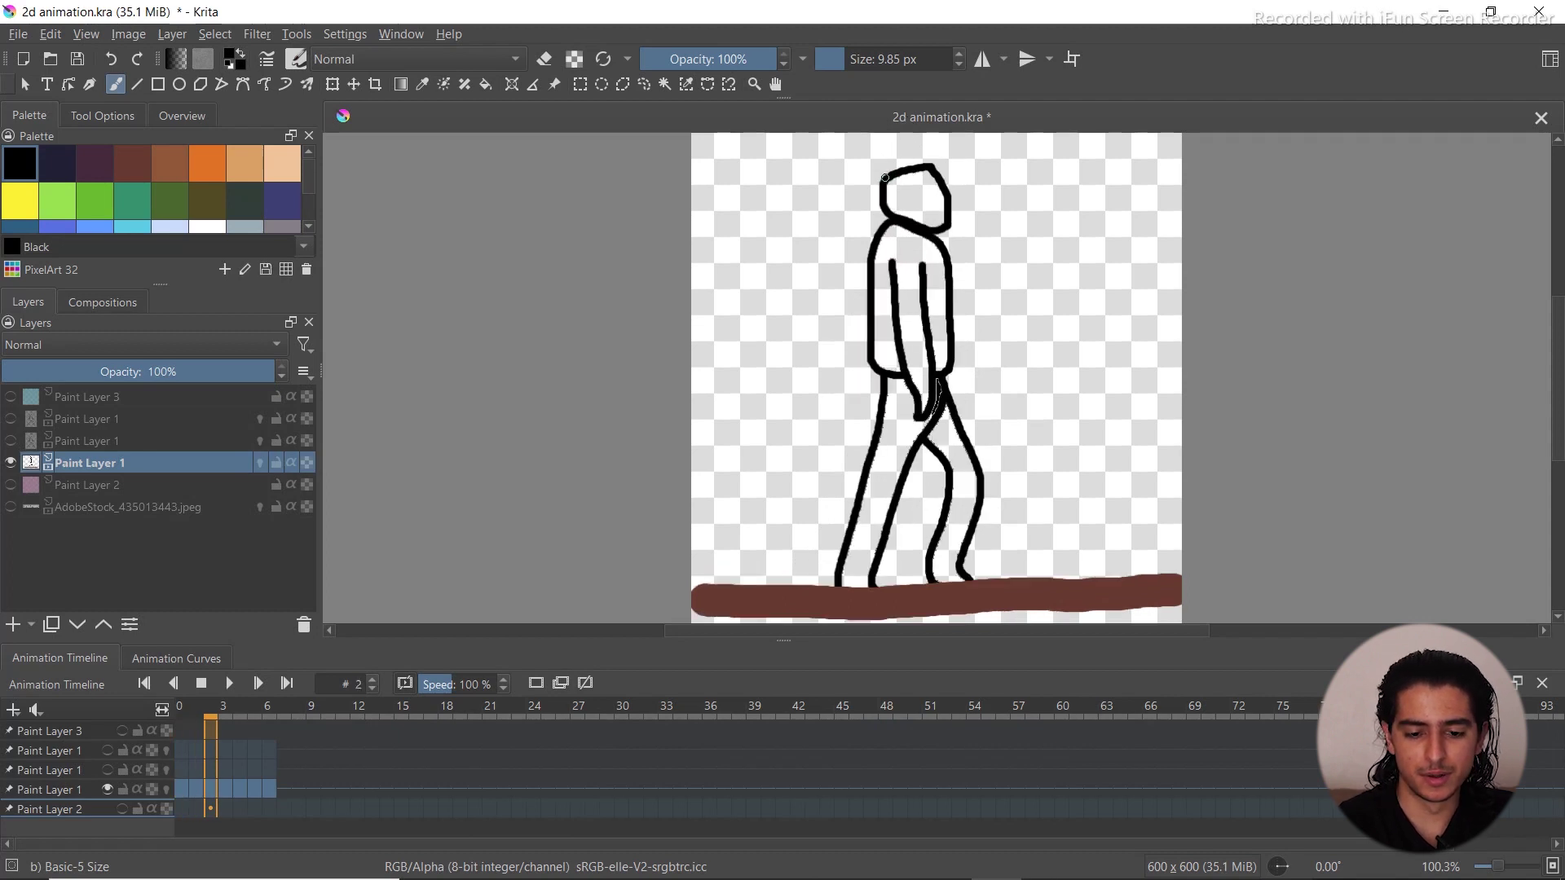
{"action": "mouse_move", "coordinate": [891, 164]}
{"action": "left_mouse_down"}
{"action": "mouse_move", "coordinate": [931, 144]}
{"action": "mouse_move", "coordinate": [934, 165]}
{"action": "mouse_move", "coordinate": [905, 168]}
{"action": "left_mouse_up"}
{"action": "key", "text": "period"}
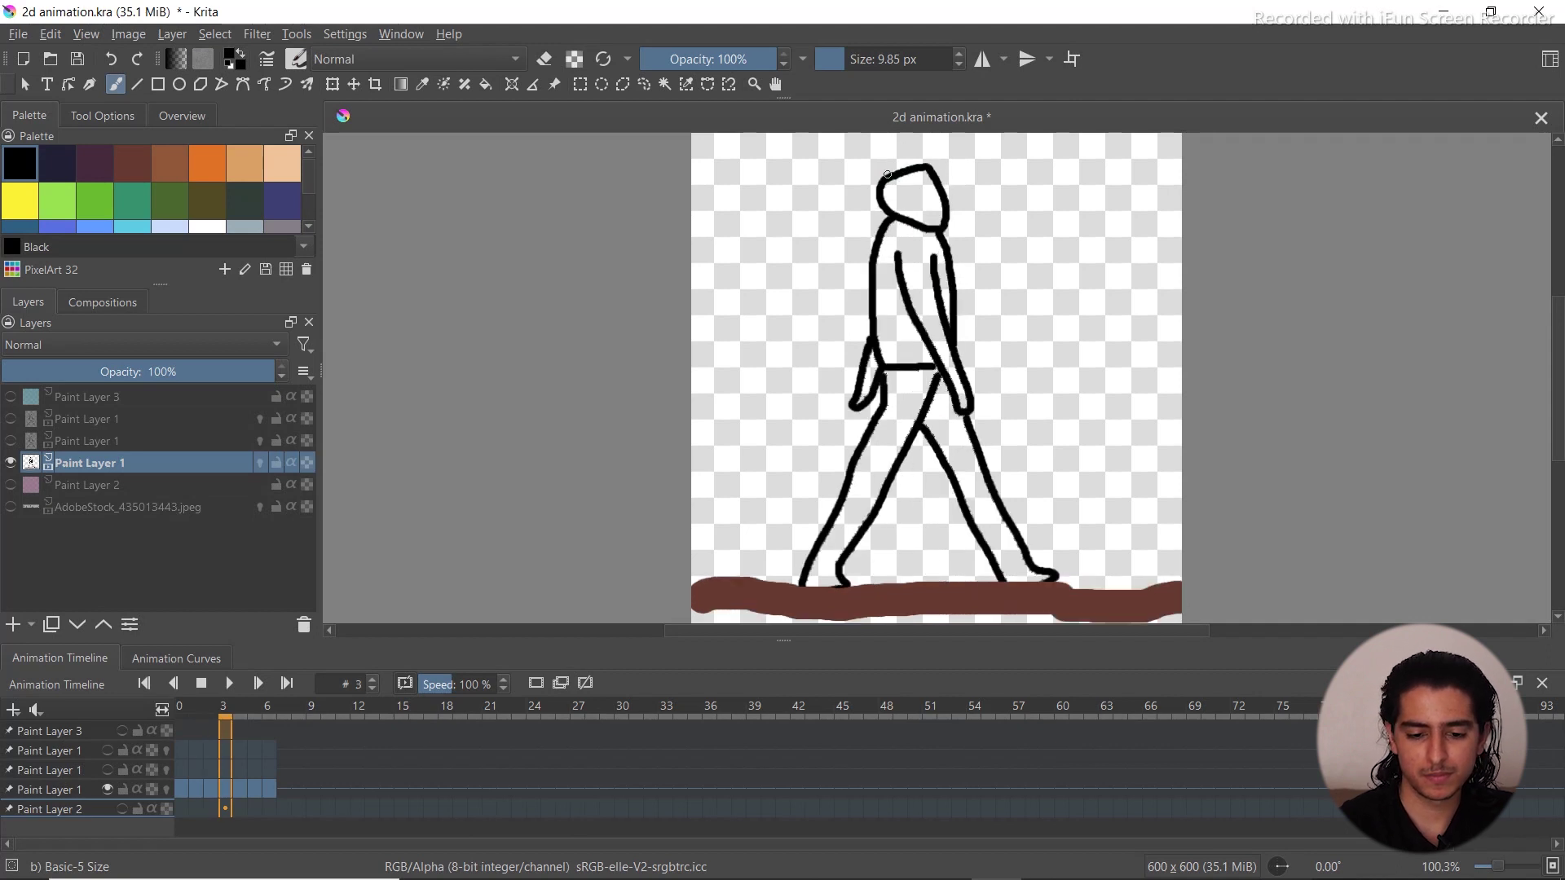
{"action": "mouse_move", "coordinate": [882, 175]}
{"action": "left_mouse_down"}
{"action": "mouse_move", "coordinate": [928, 145]}
{"action": "mouse_move", "coordinate": [921, 167]}
{"action": "mouse_move", "coordinate": [880, 161]}
{"action": "mouse_move", "coordinate": [928, 149]}
{"action": "mouse_move", "coordinate": [931, 172]}
{"action": "mouse_move", "coordinate": [892, 176]}
{"action": "left_mouse_up"}
{"action": "key", "text": "period"}
{"action": "key", "text": "period"}
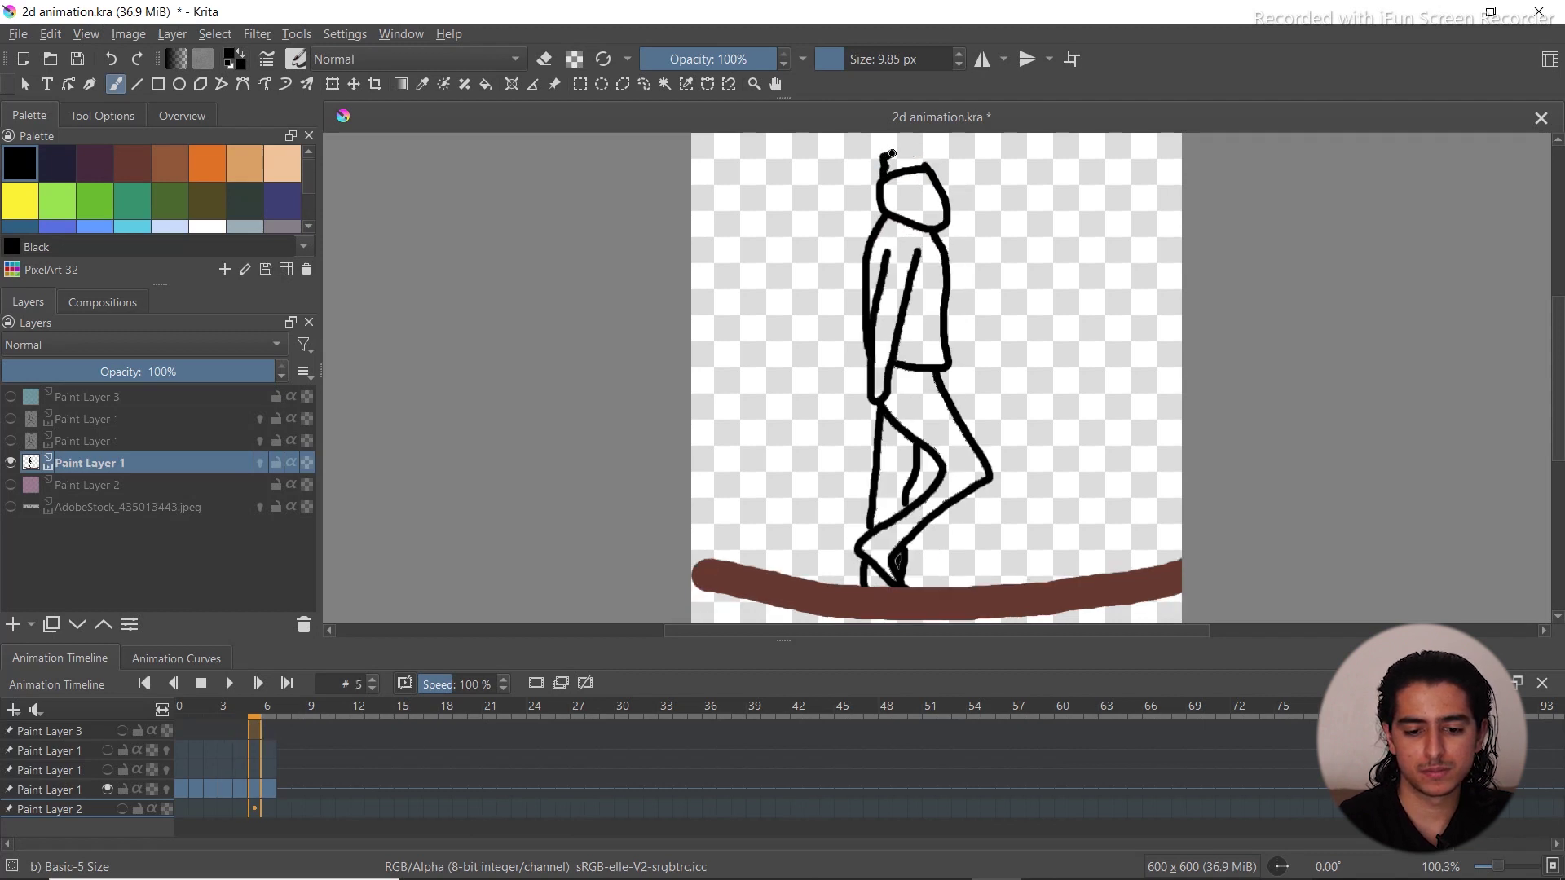
{"action": "mouse_move", "coordinate": [892, 153]}
{"action": "left_mouse_down"}
{"action": "mouse_move", "coordinate": [918, 150]}
{"action": "mouse_move", "coordinate": [897, 171]}
{"action": "left_mouse_up"}
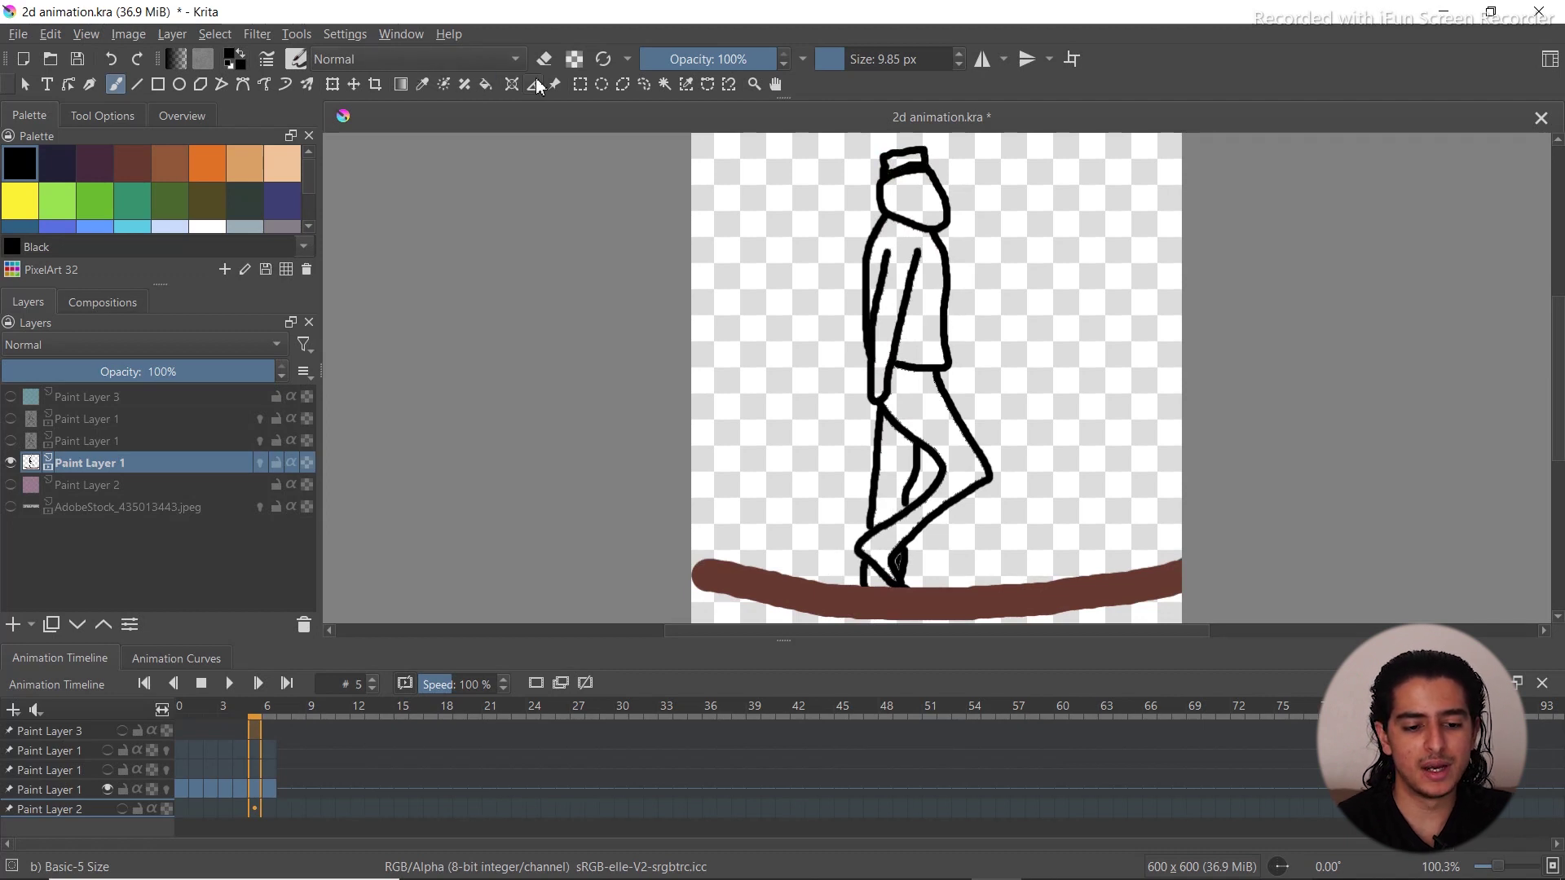
Fill the hats black on frames 5, 4 and 3 with the Fill tool
{"action": "left_click", "coordinate": [486, 83]}
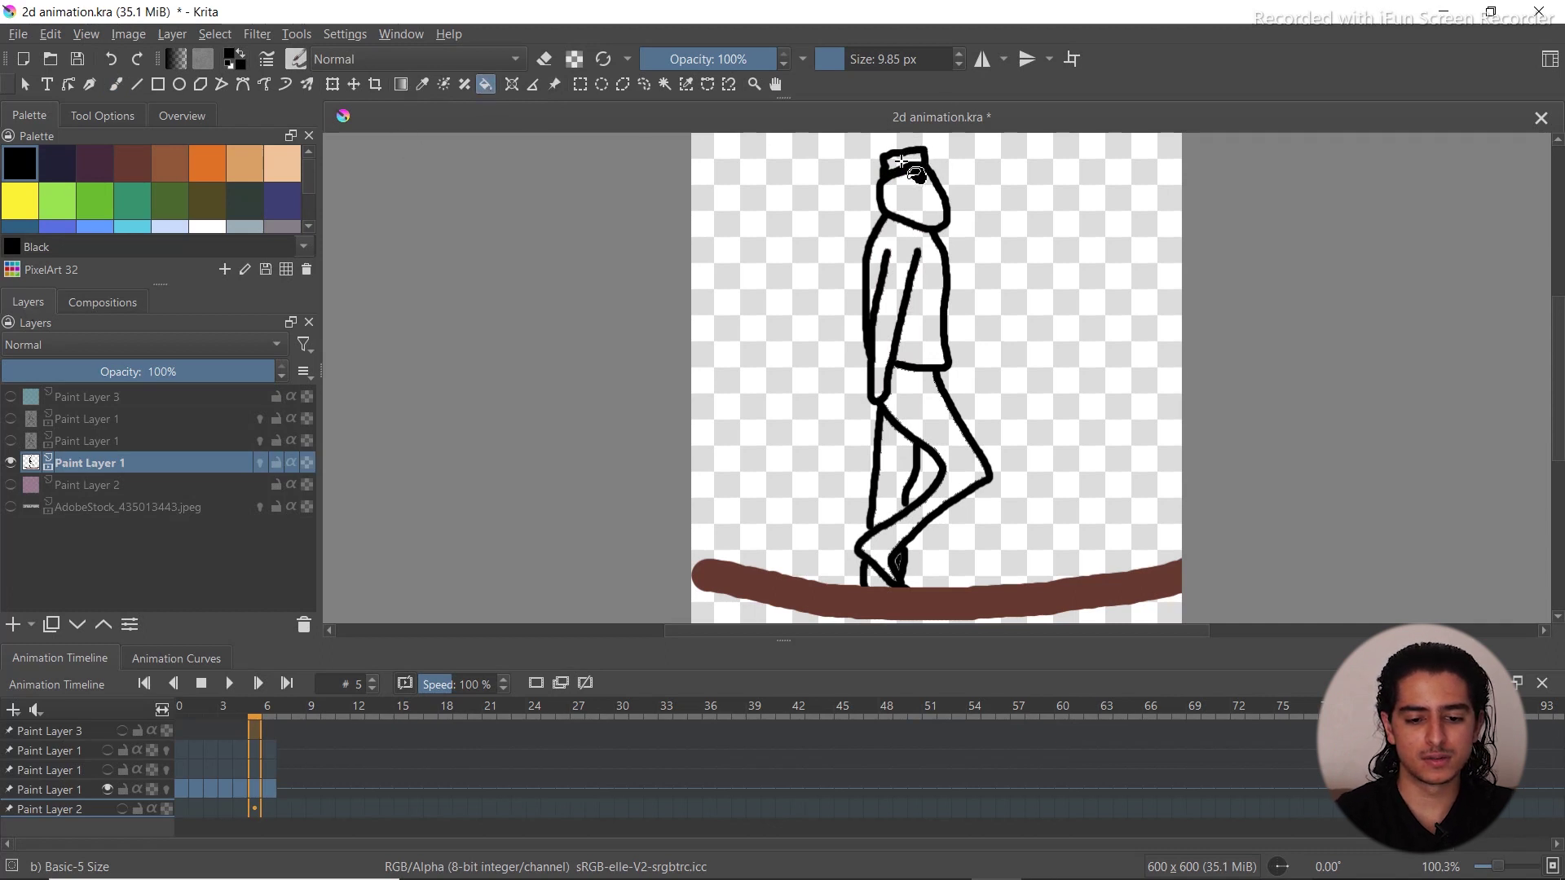
{"action": "left_click", "coordinate": [903, 161]}
{"action": "key", "text": "Right"}
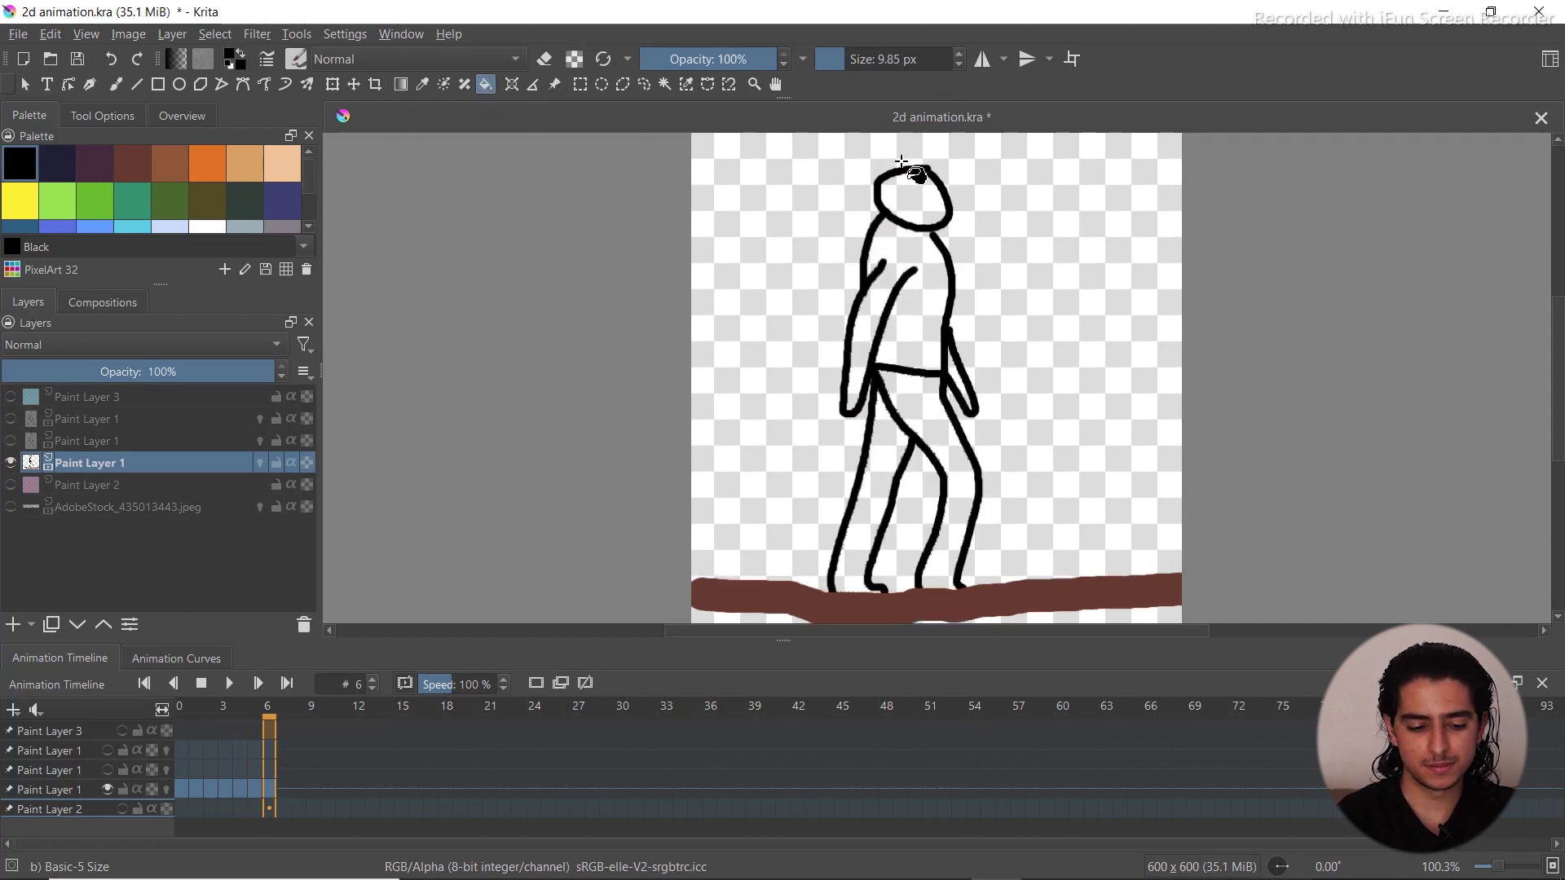
{"action": "key", "text": "Left"}
{"action": "key", "text": "Left"}
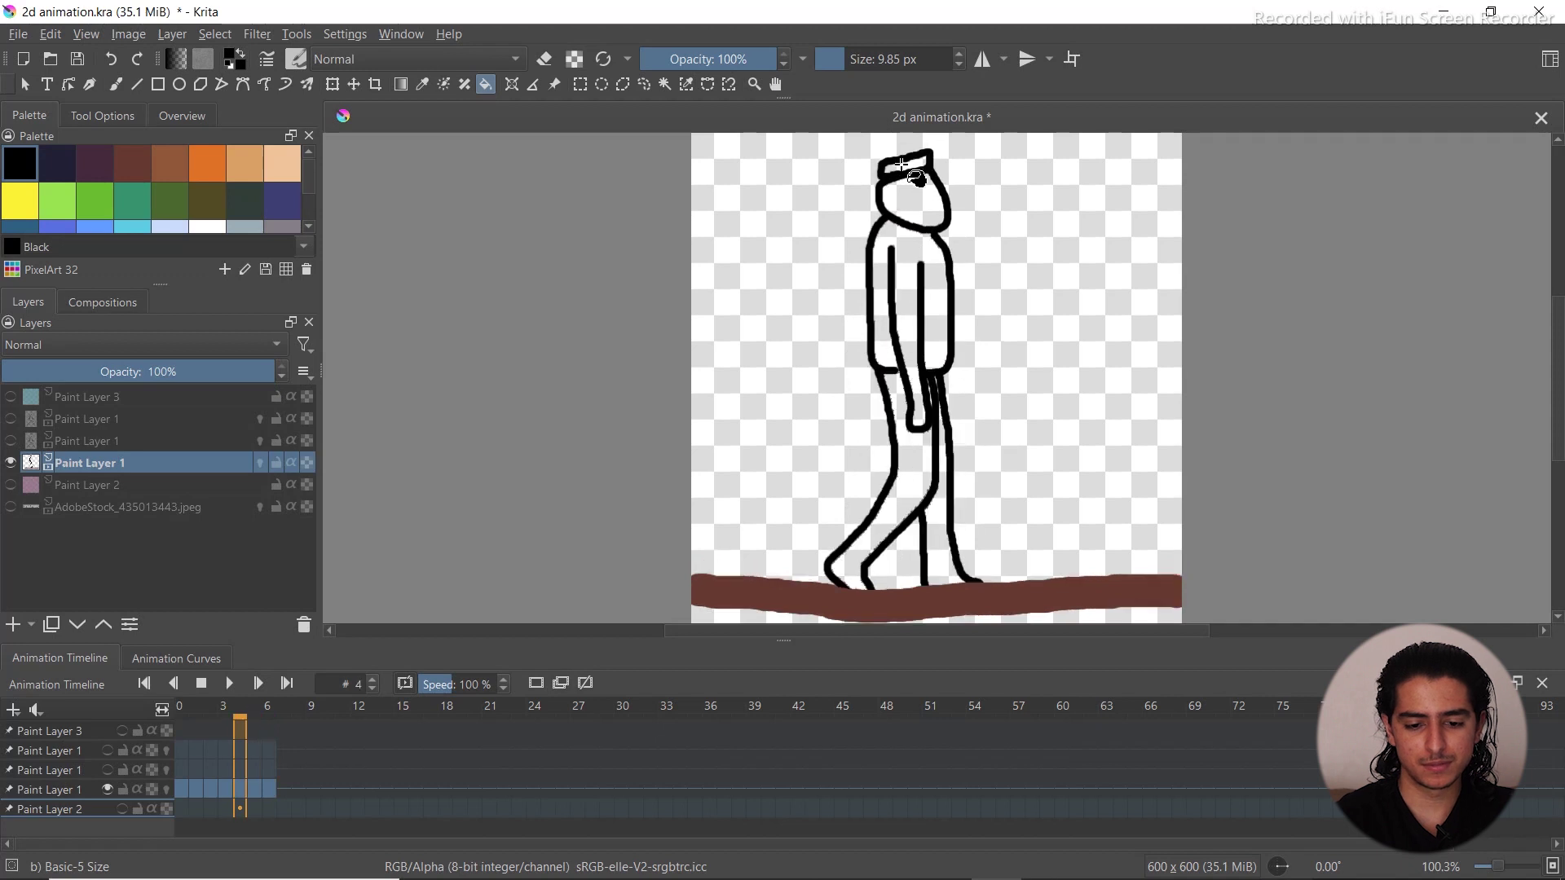
{"action": "left_click", "coordinate": [904, 163]}
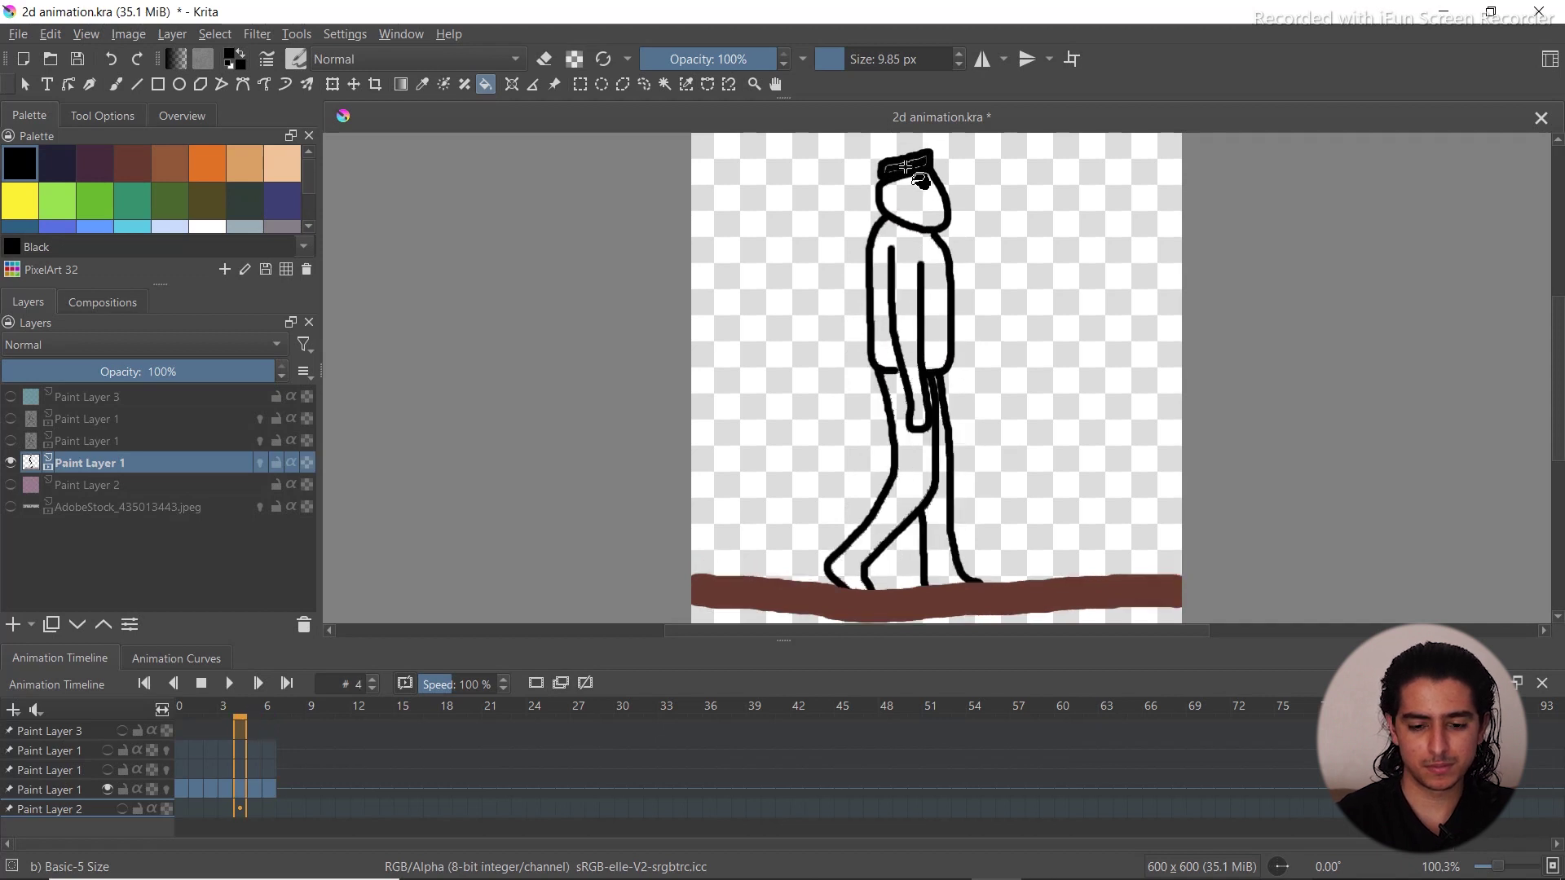
{"action": "key", "text": "Left"}
{"action": "left_click", "coordinate": [909, 159]}
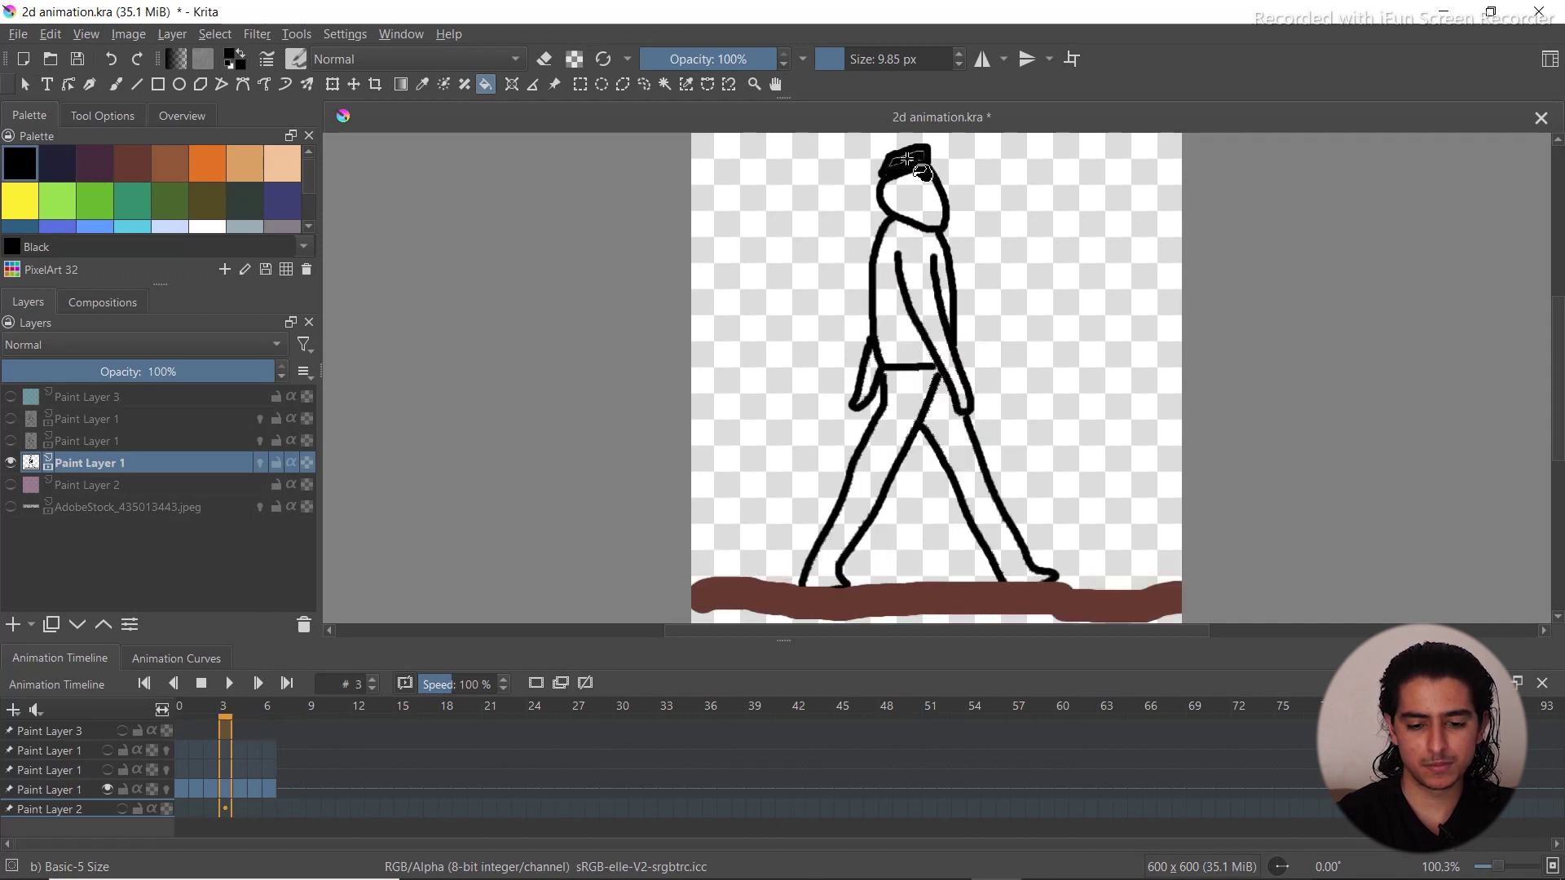
Fill the hats black on frames 2, 1 and 0, then step through to check them
{"action": "key", "text": "Left"}
{"action": "left_click", "coordinate": [913, 159]}
{"action": "key", "text": "Left"}
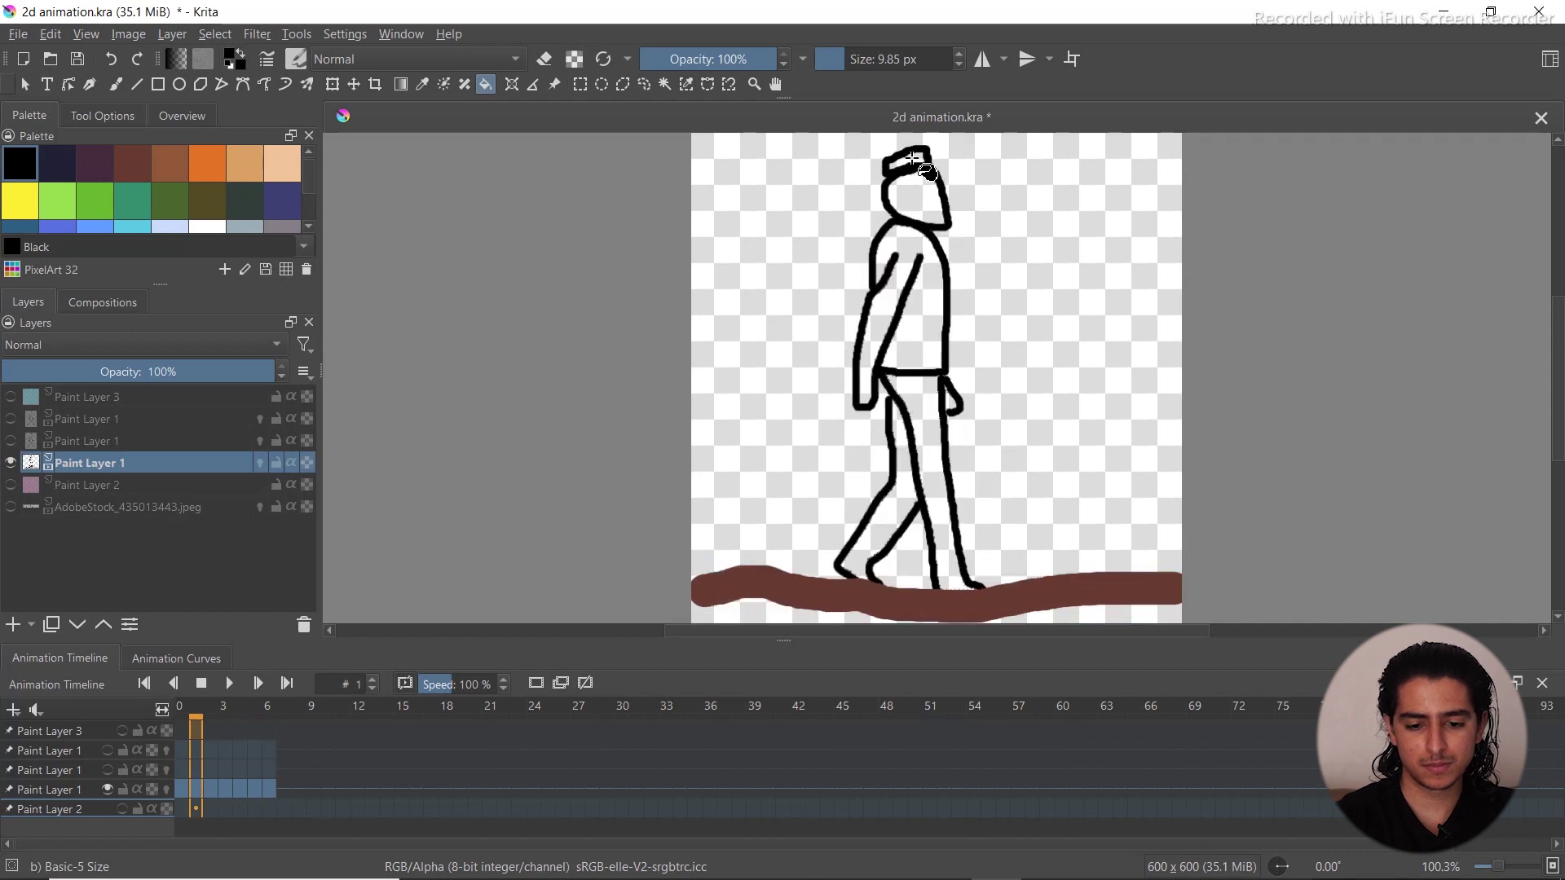
{"action": "left_click", "coordinate": [910, 161]}
{"action": "key", "text": "Left"}
{"action": "left_click", "coordinate": [909, 162]}
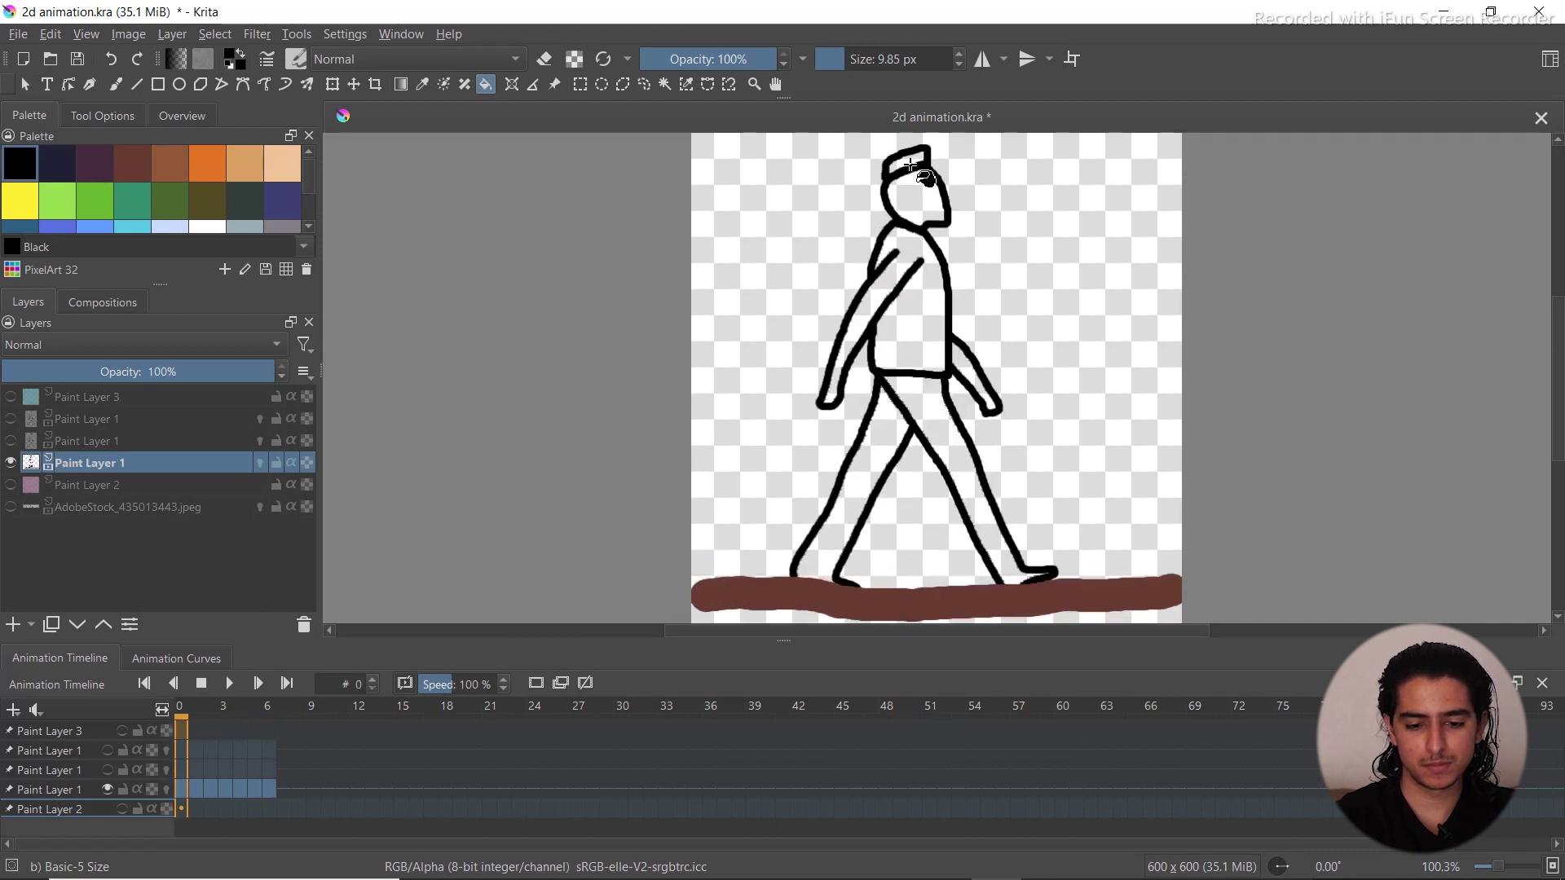
{"action": "key", "text": "Right"}
{"action": "key", "text": "Right"}
{"action": "key", "text": "Right"}
{"action": "key", "text": "Right"}
{"action": "key", "text": "Right"}
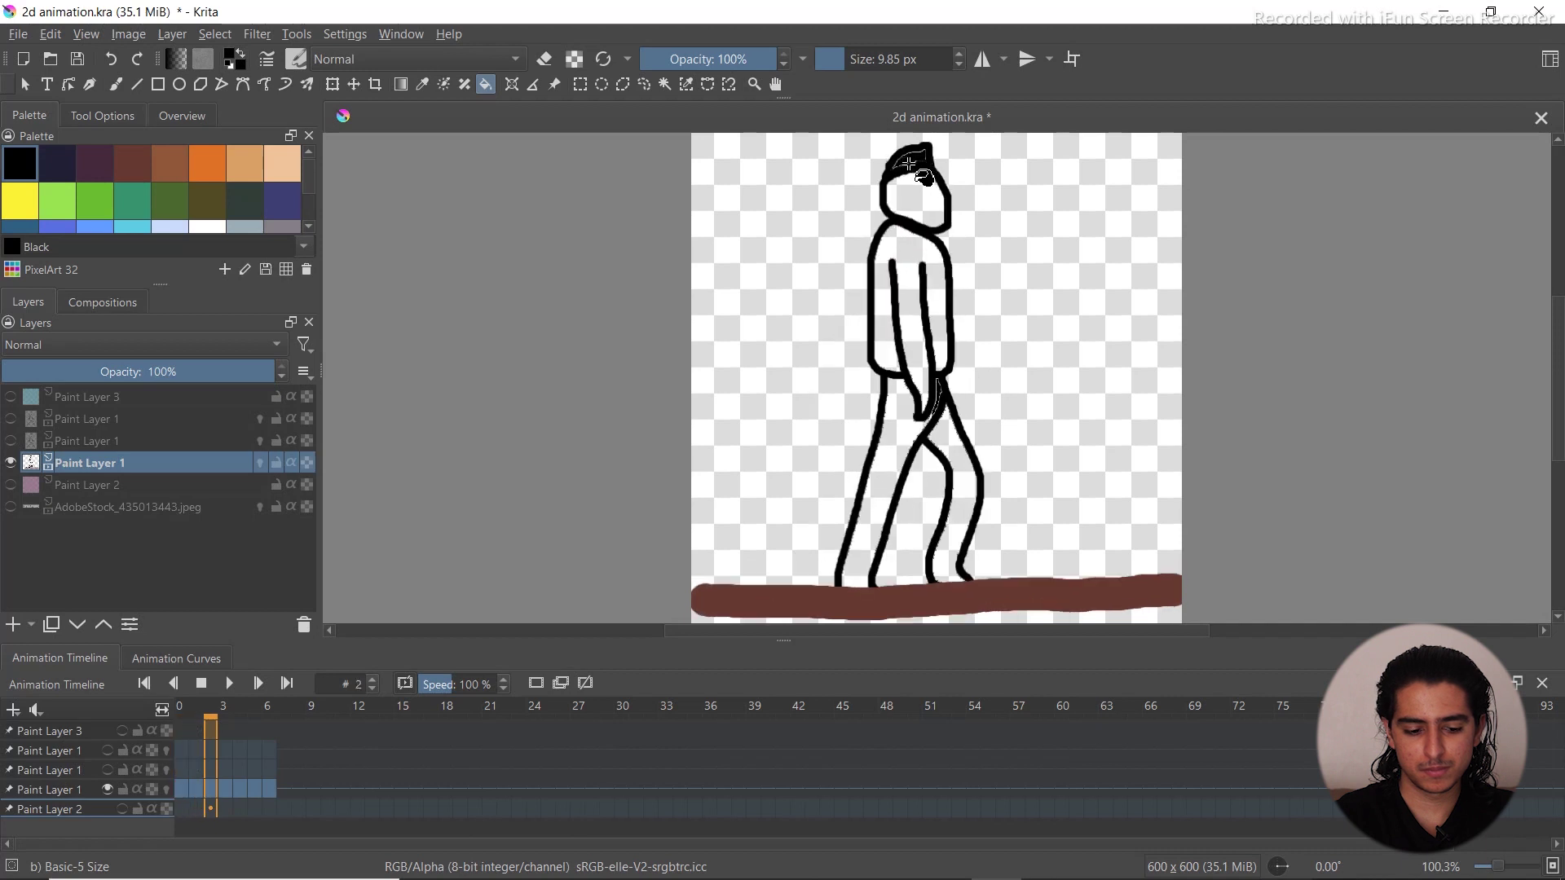
{"action": "key", "text": "Right"}
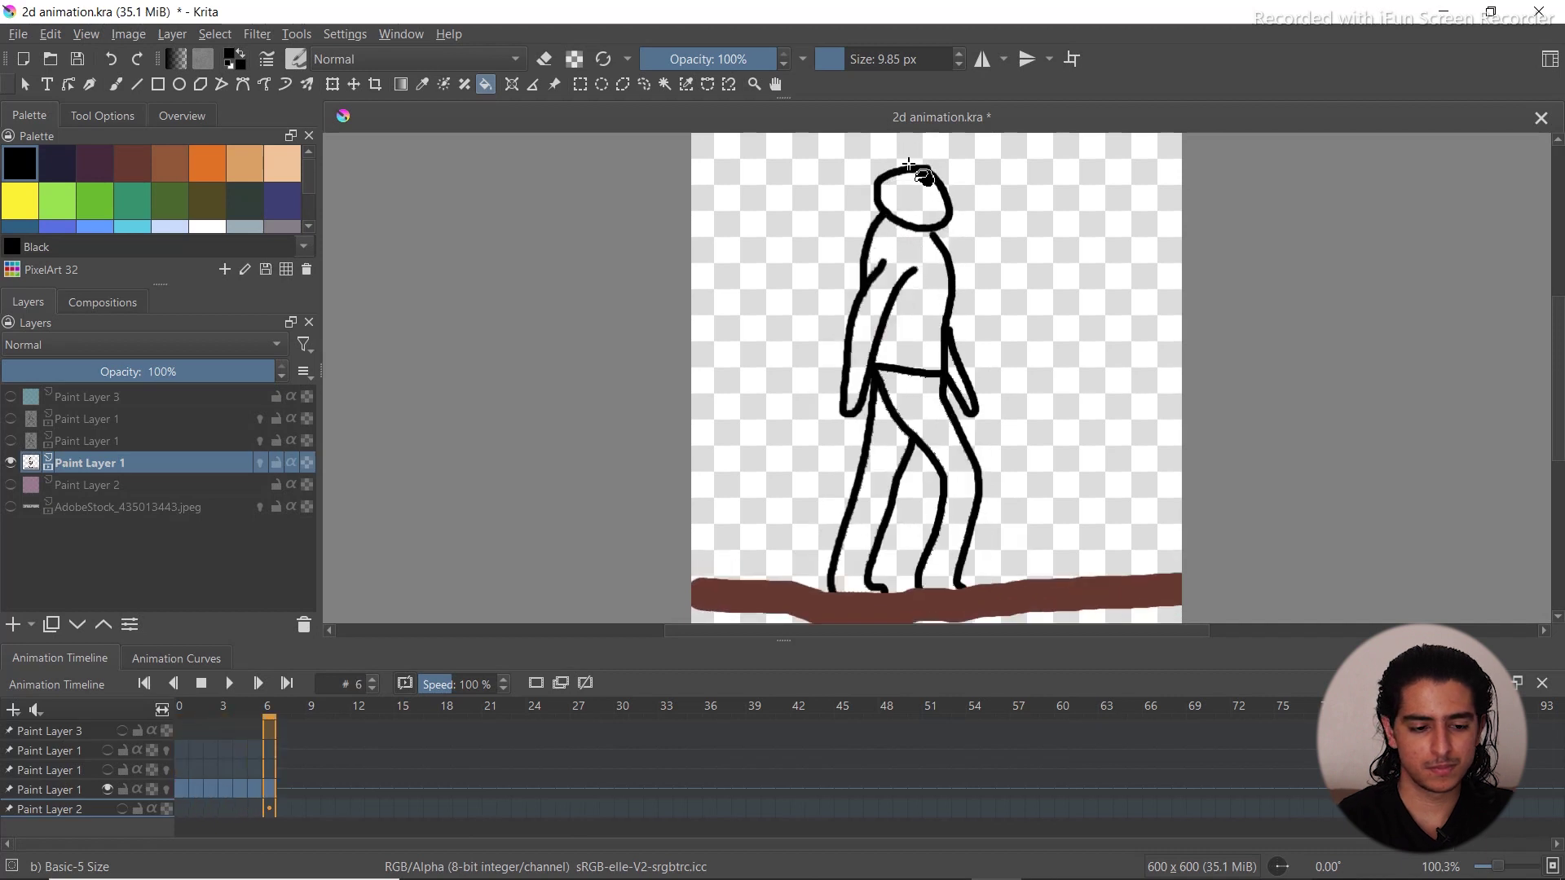
{"action": "left_click", "coordinate": [115, 84]}
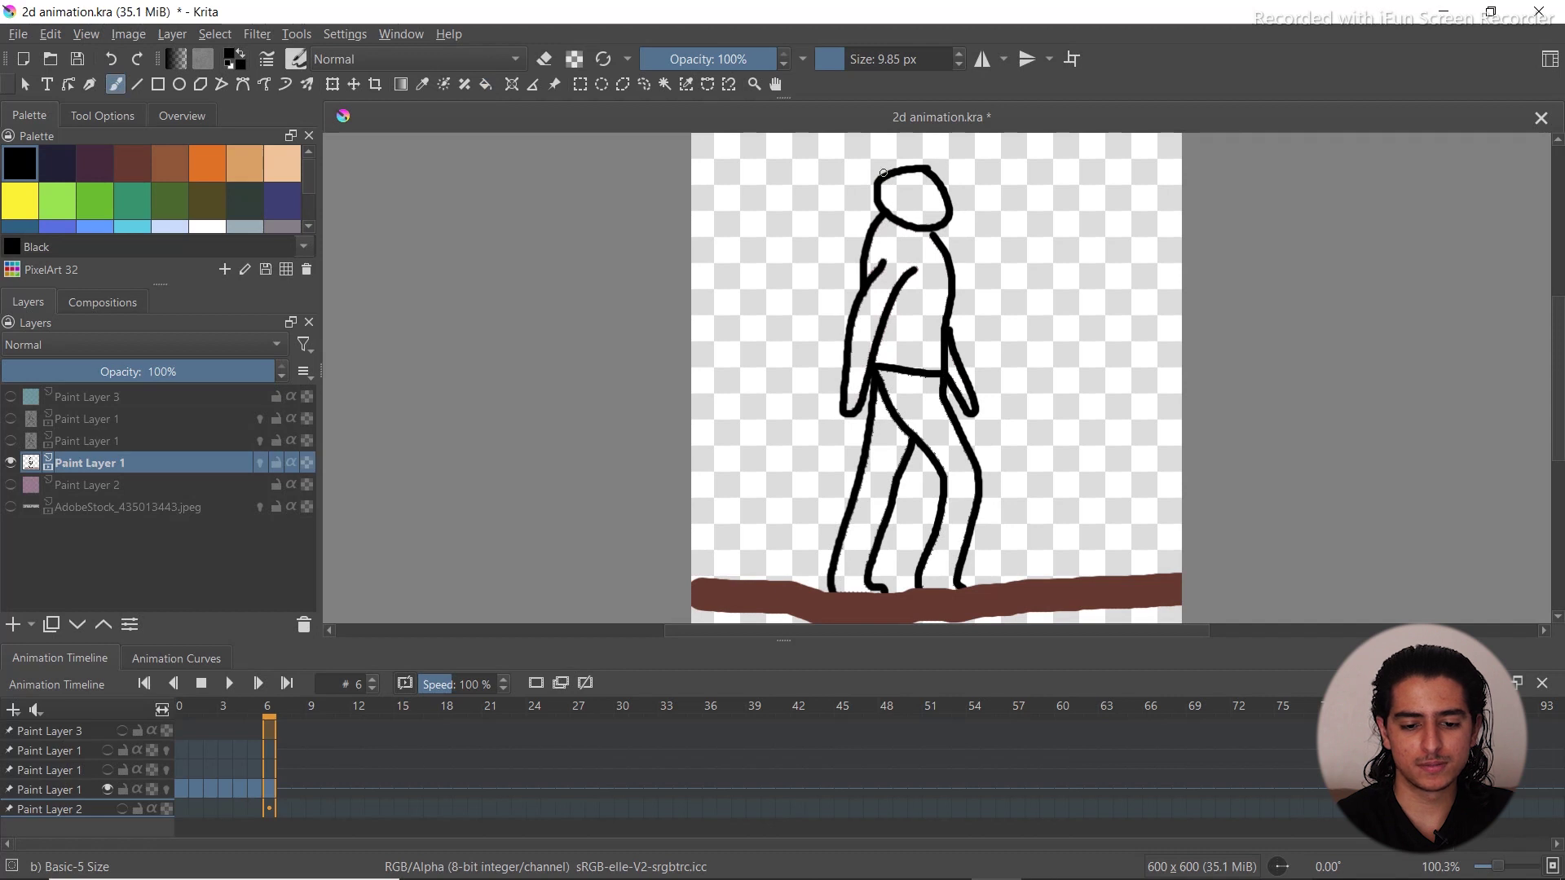
Draw a hat brim on frame 6 and black mouth lines on frames 0, 2 and 3
{"action": "mouse_move", "coordinate": [886, 163]}
{"action": "left_mouse_down"}
{"action": "mouse_move", "coordinate": [928, 154]}
{"action": "mouse_move", "coordinate": [907, 172]}
{"action": "left_mouse_up"}
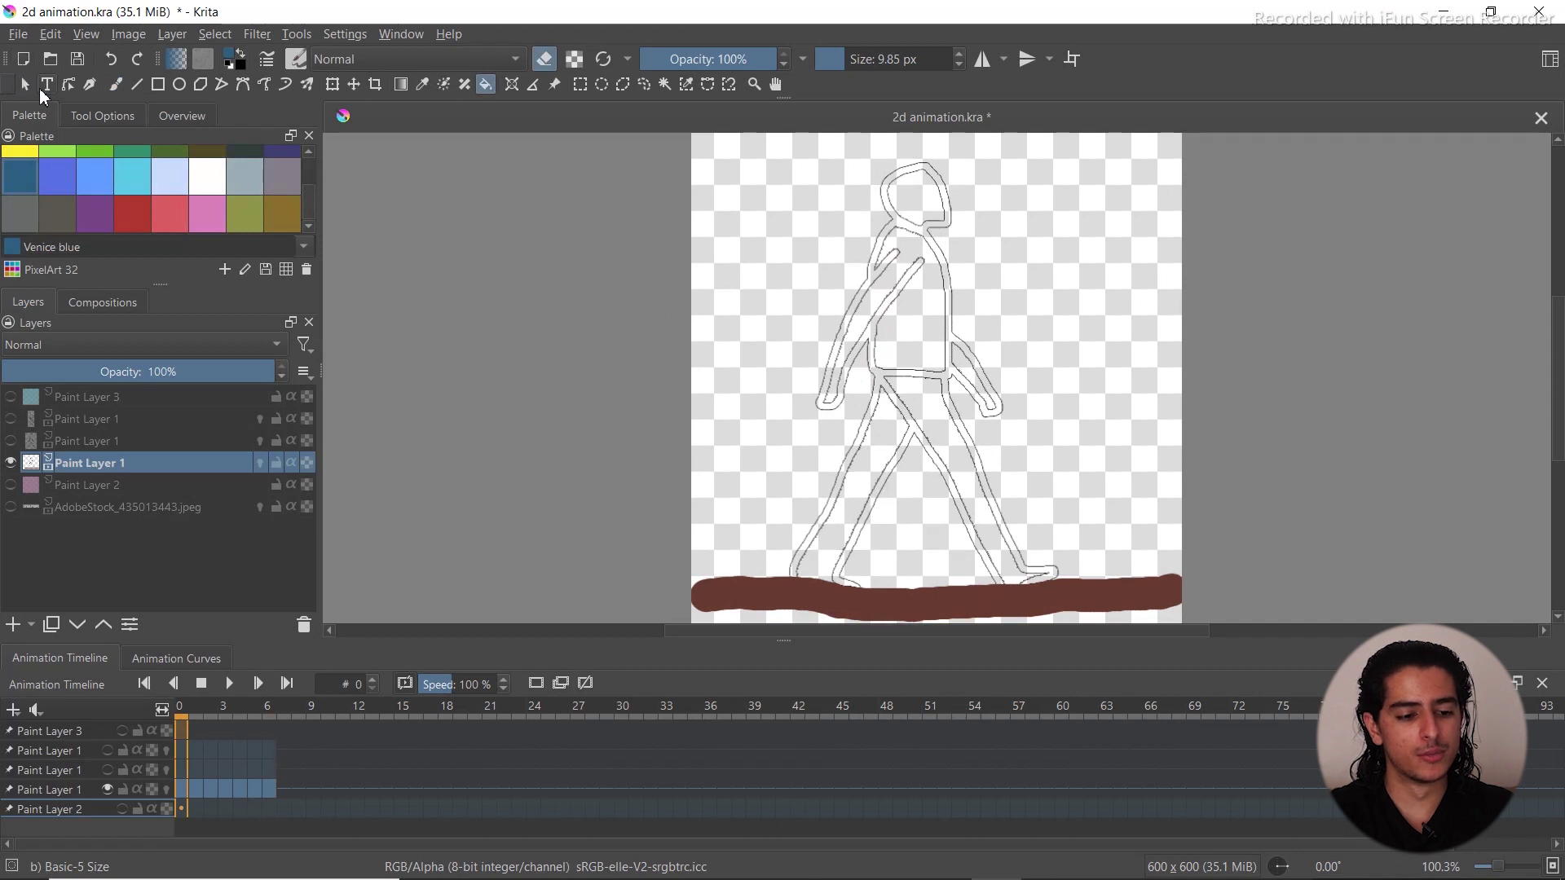
{"action": "left_click", "coordinate": [116, 84]}
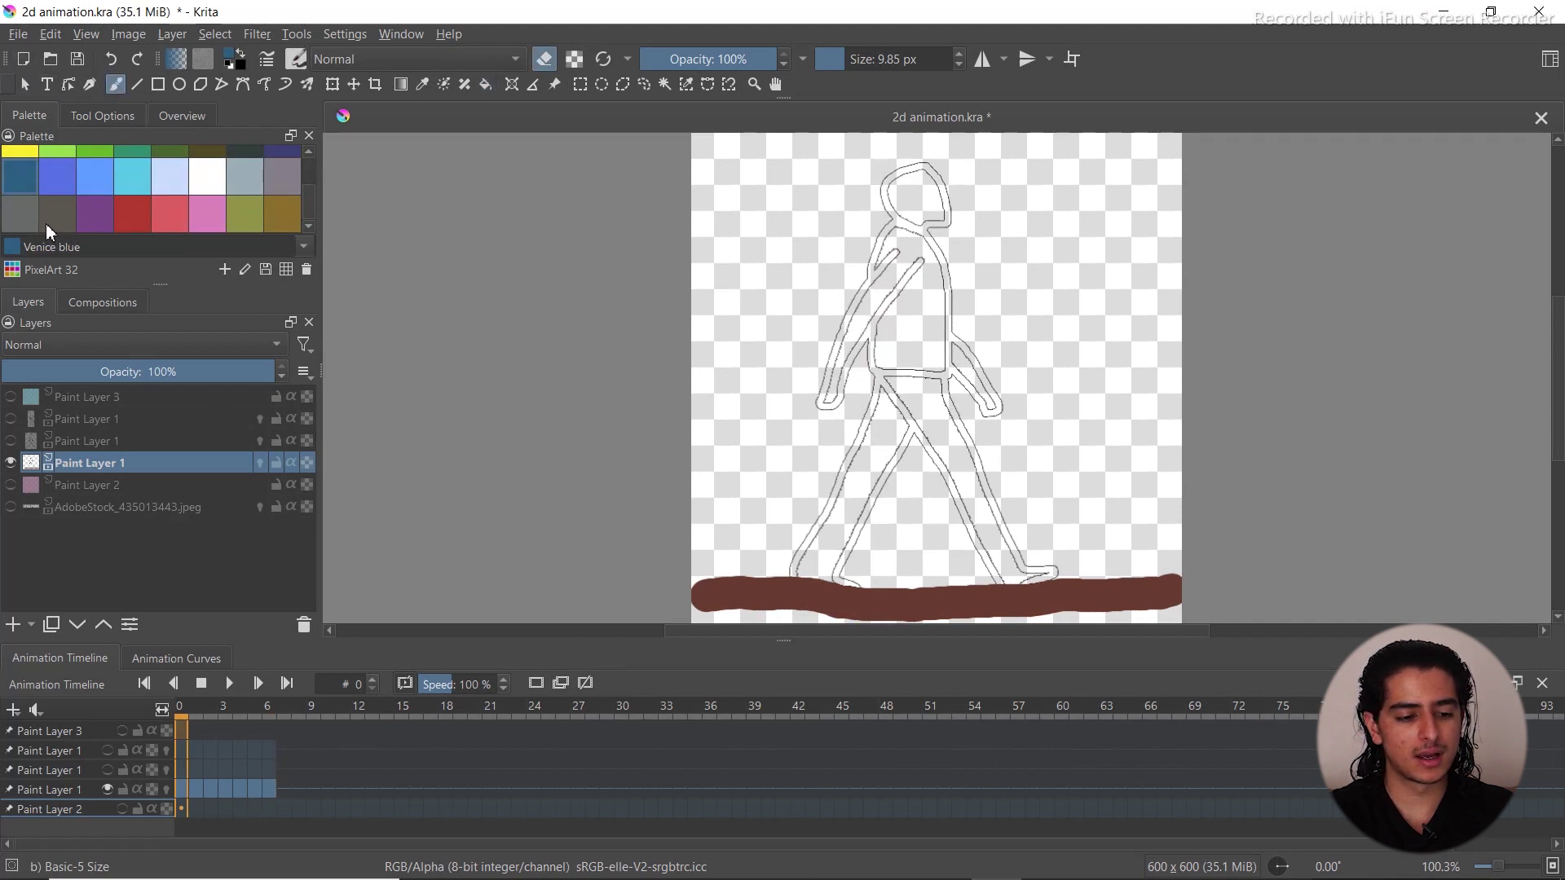
{"action": "scroll", "coordinate": [314, 171], "scroll_direction": "up", "scroll_amount": 2}
{"action": "left_click", "coordinate": [18, 169]}
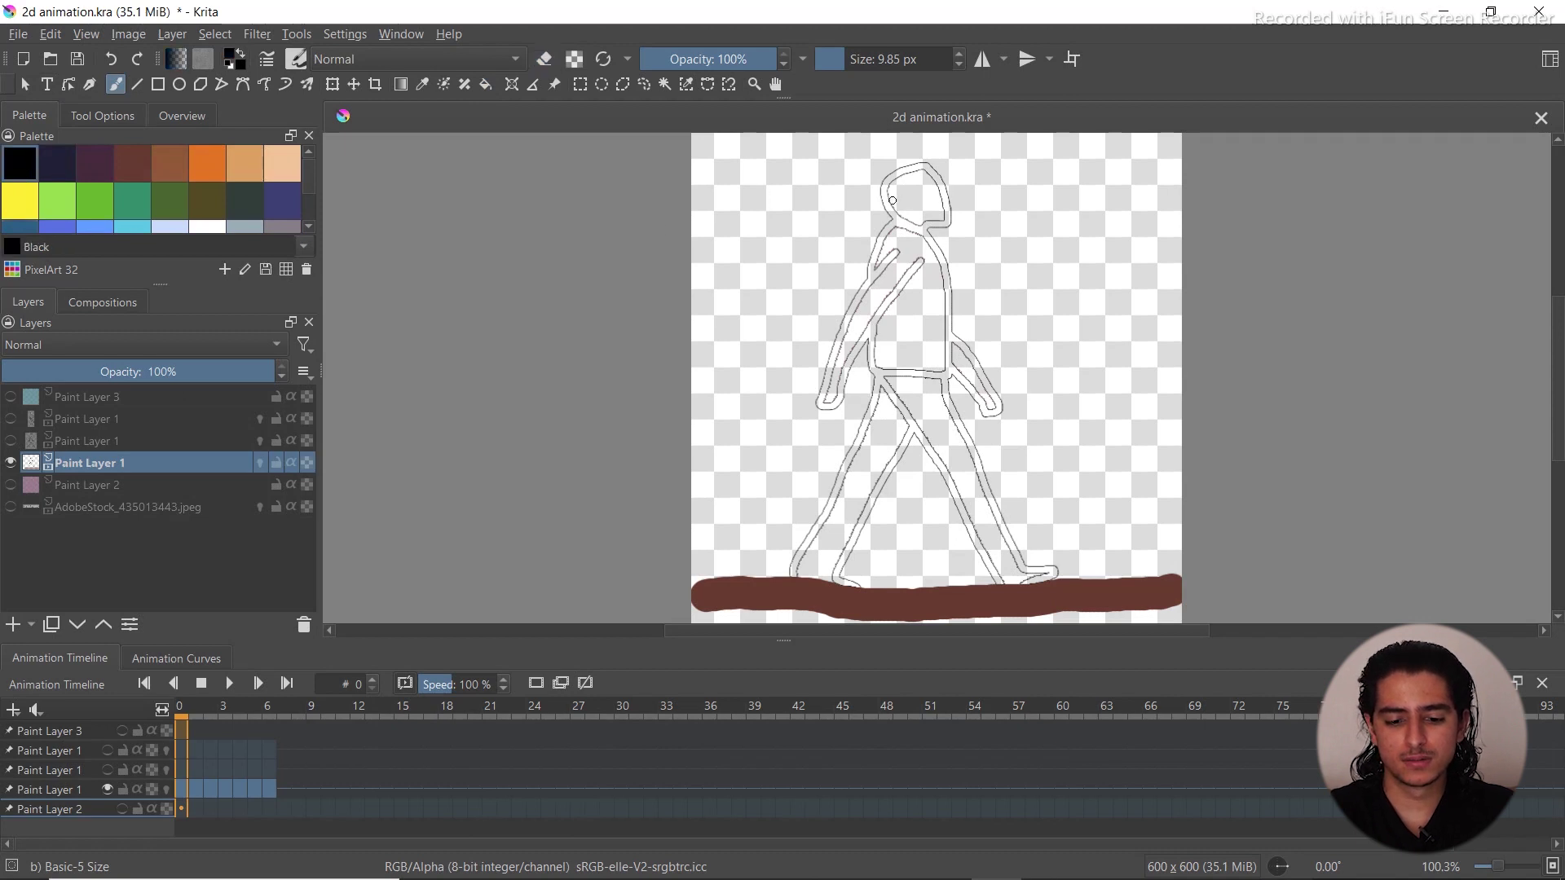
{"action": "left_click_drag", "start_coordinate": [896, 201], "coordinate": [922, 195]}
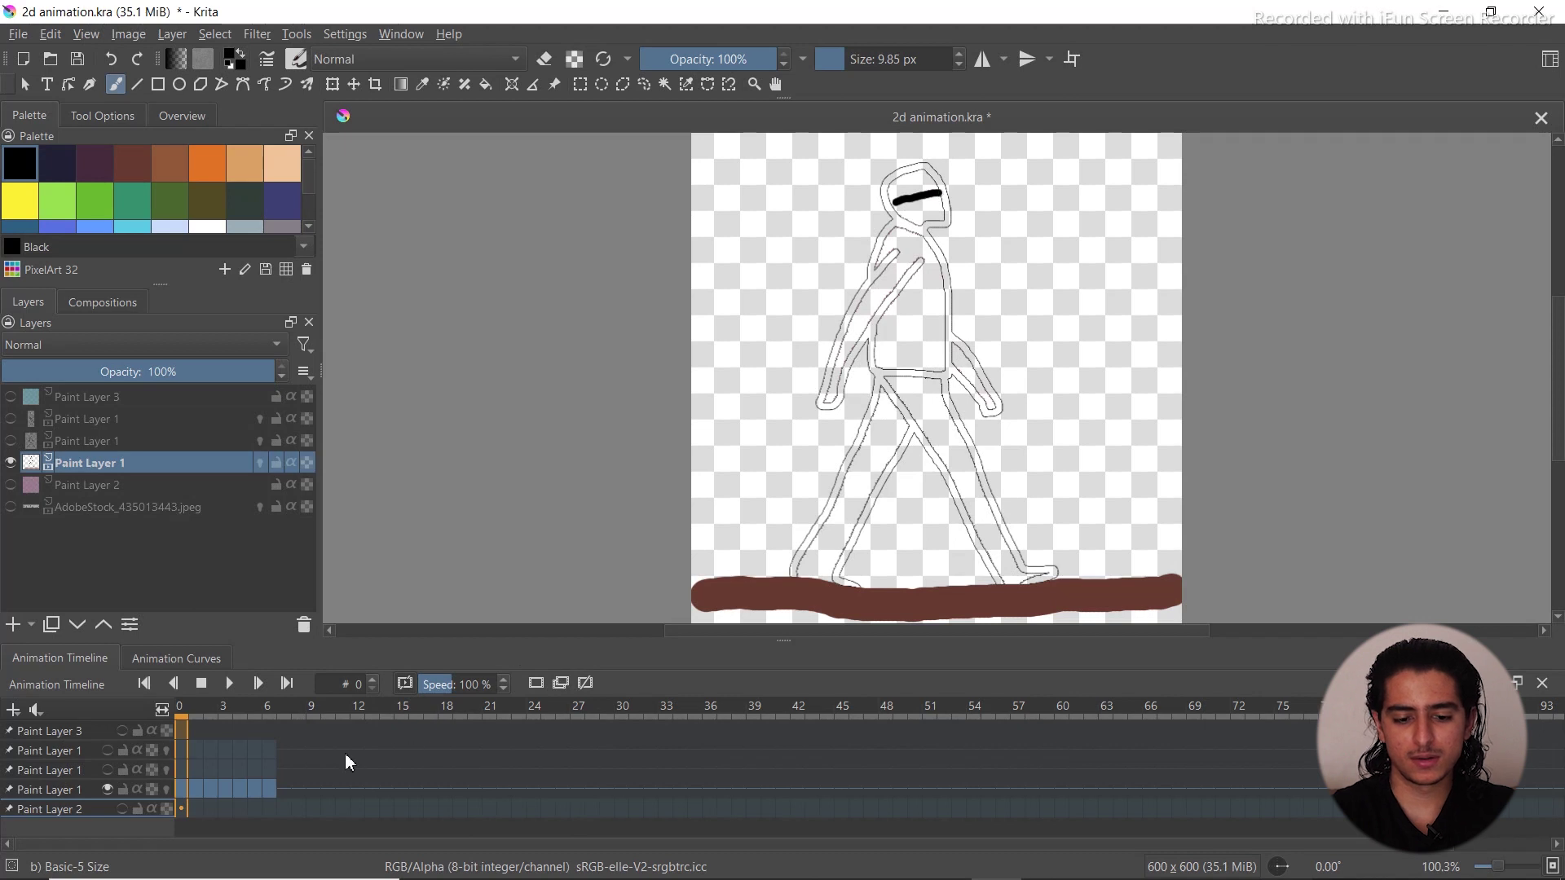
{"action": "key", "text": "period"}
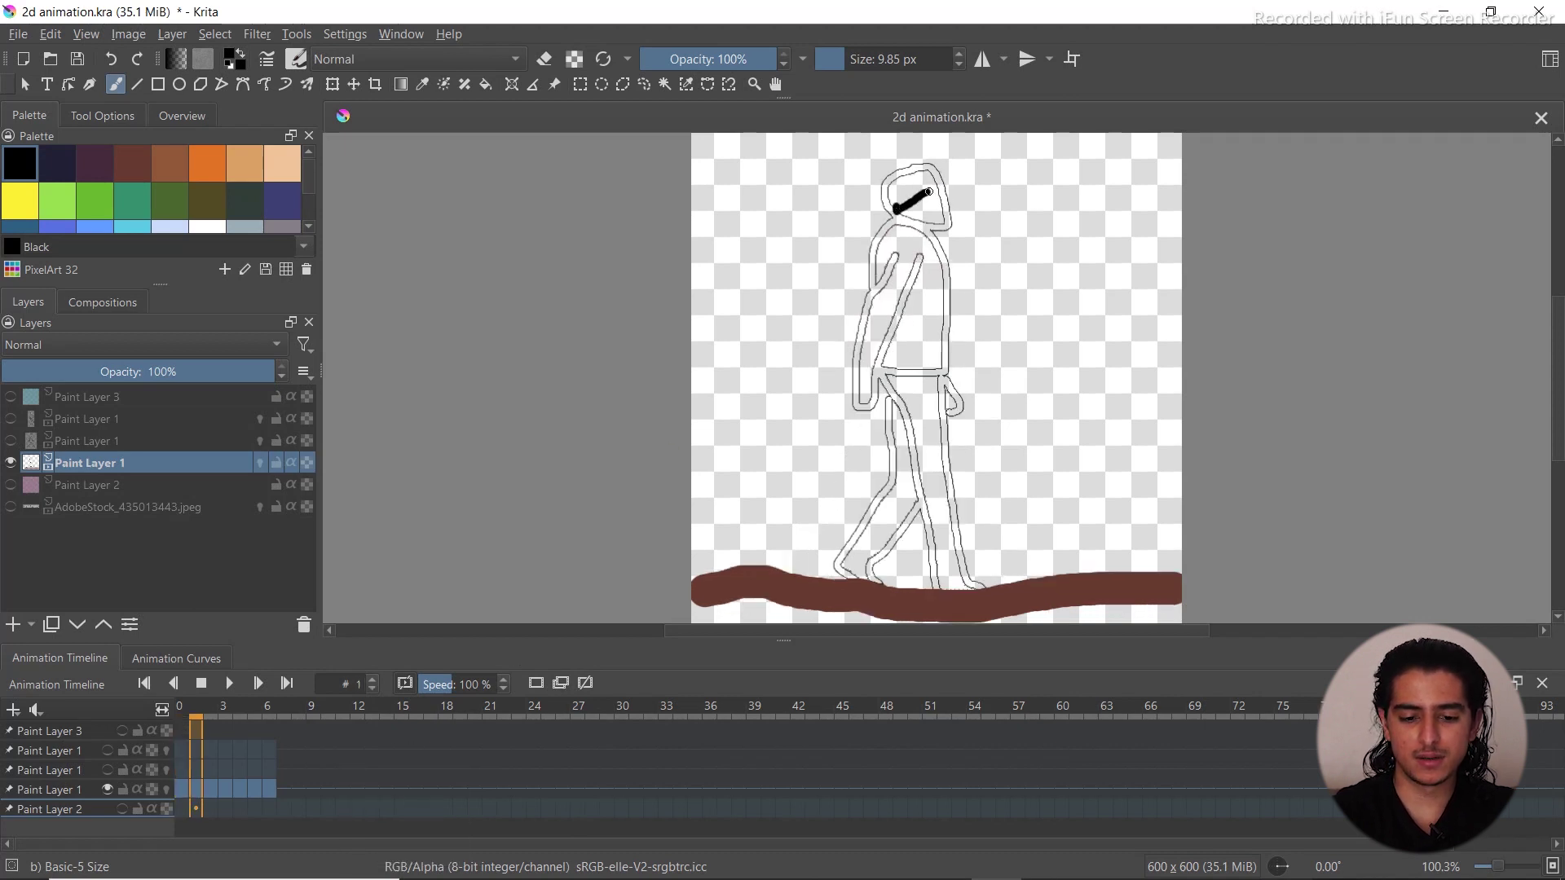
{"action": "key", "text": "Right"}
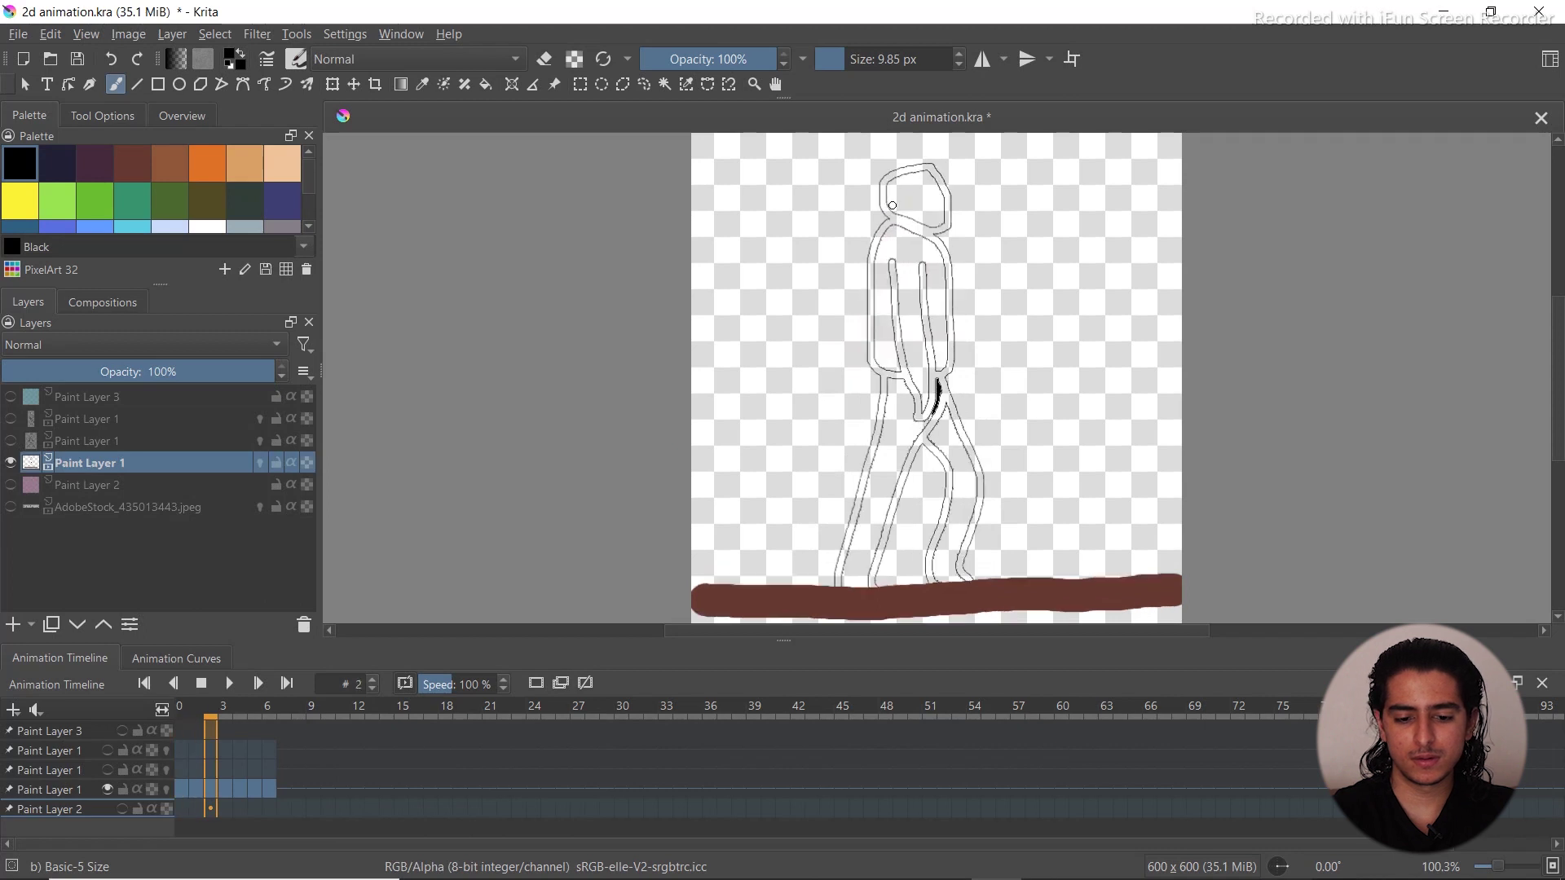
{"action": "left_click_drag", "start_coordinate": [891, 205], "coordinate": [920, 197]}
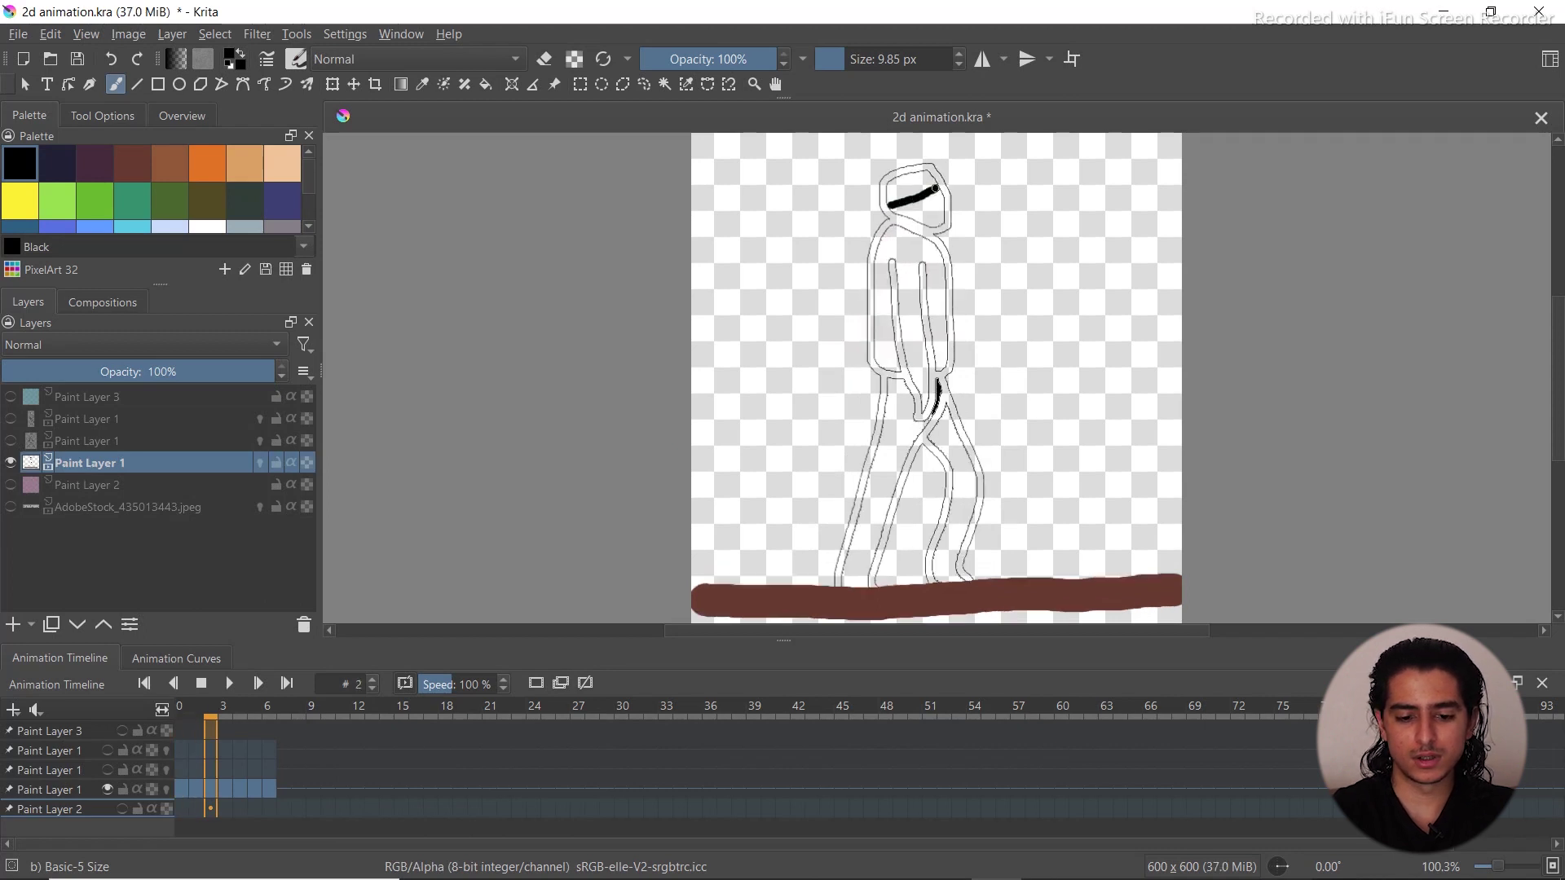
{"action": "key", "text": "Right"}
{"action": "left_click_drag", "start_coordinate": [889, 201], "coordinate": [934, 193]}
Render the walk as a GIF into the krita video 23 folder and minimize Krita
{"action": "key", "text": "Right"}
{"action": "key", "text": "Right"}
{"action": "key", "text": "Right"}
{"action": "key", "text": "Right"}
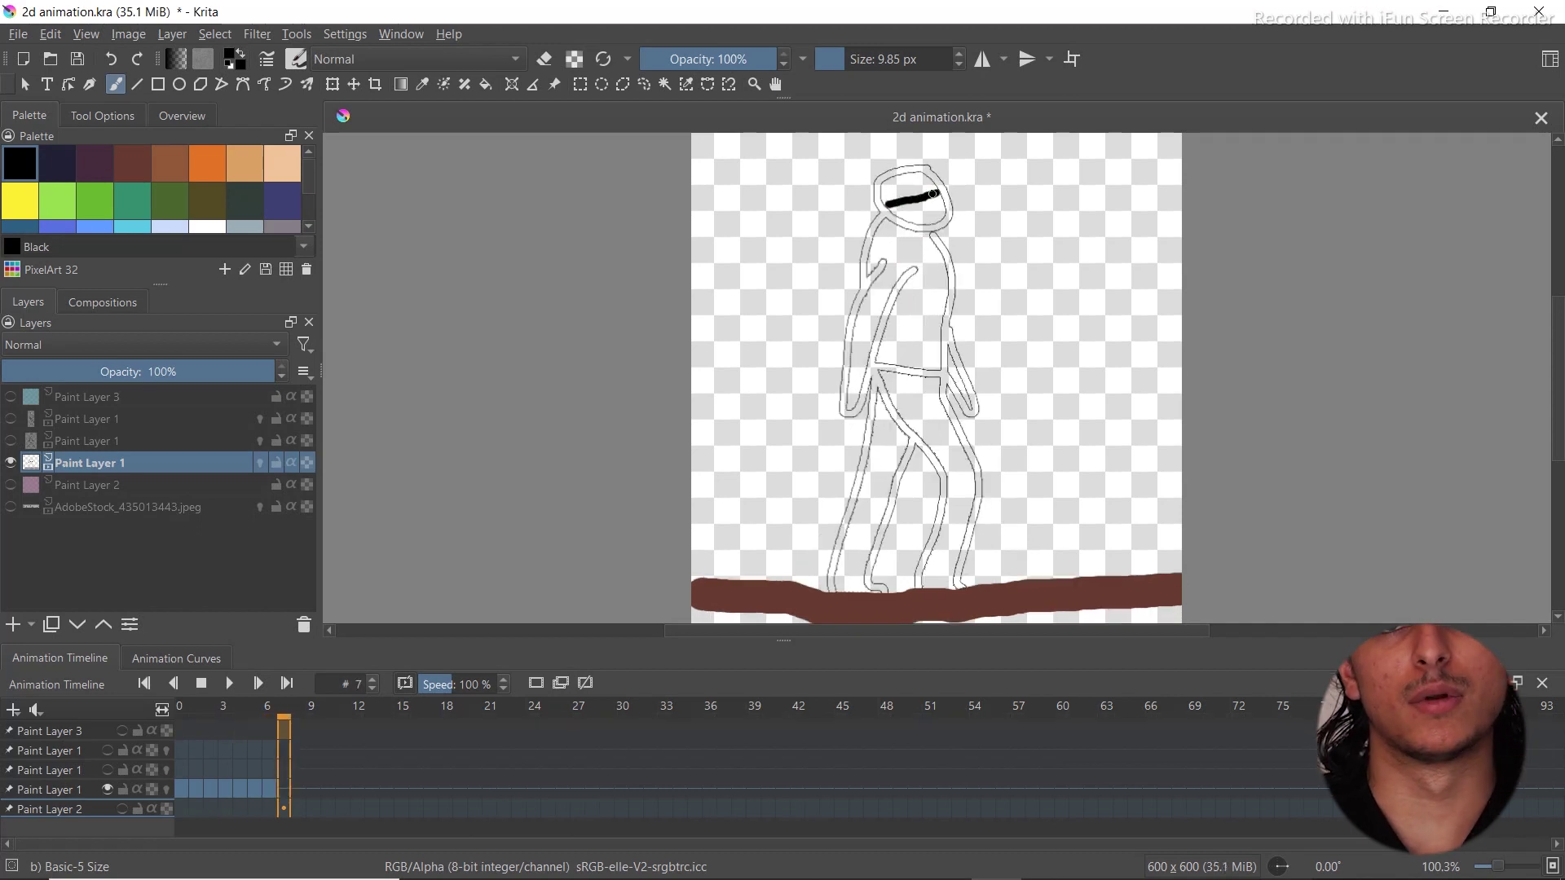
{"action": "key", "text": "Left"}
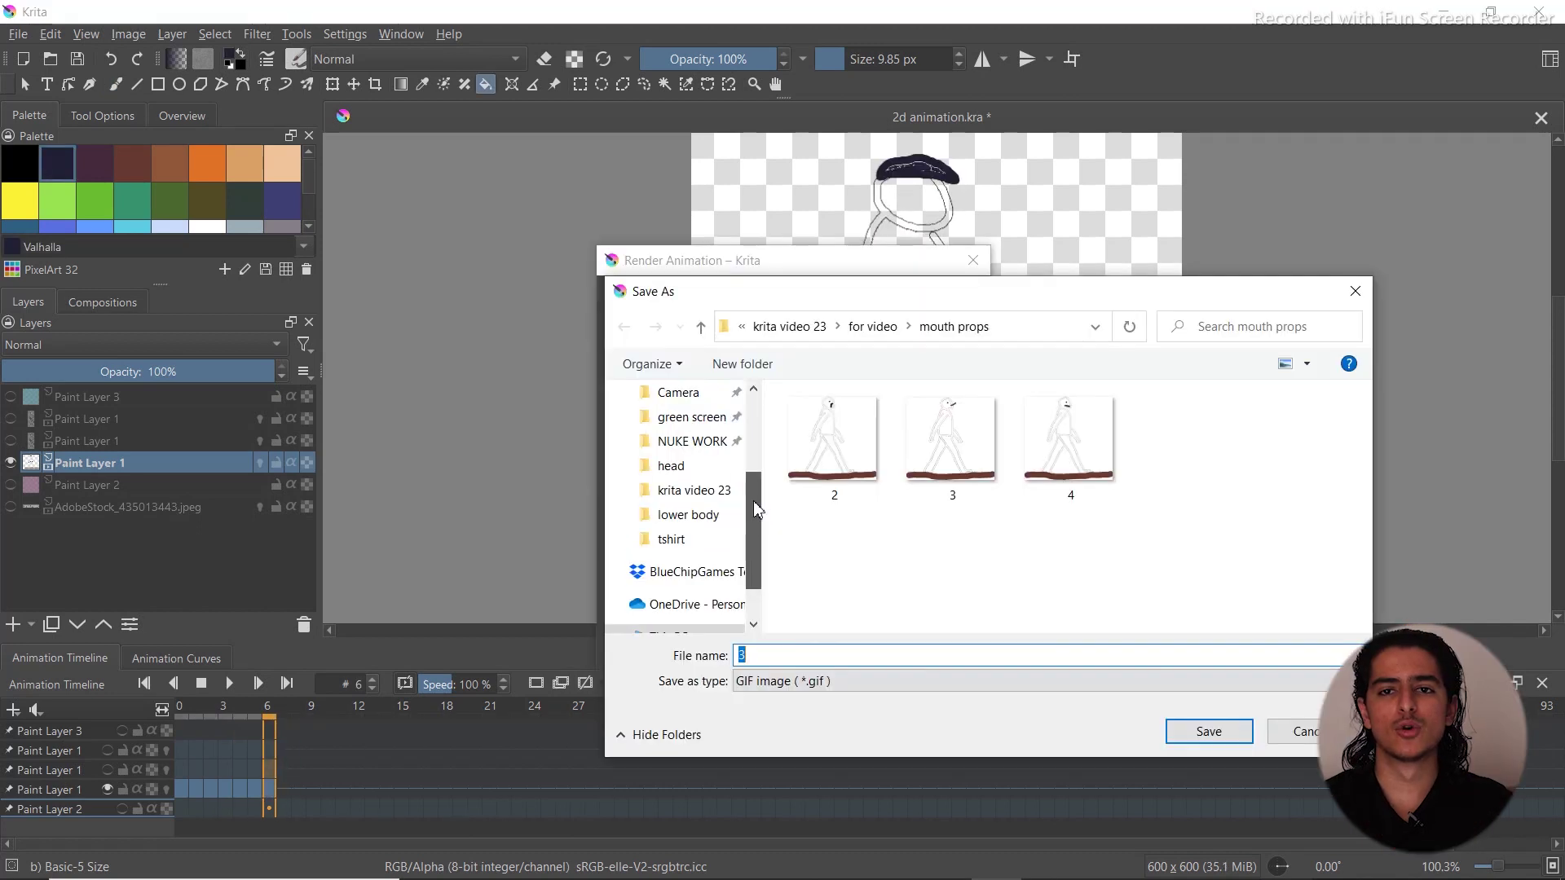
{"action": "left_click", "coordinate": [709, 490]}
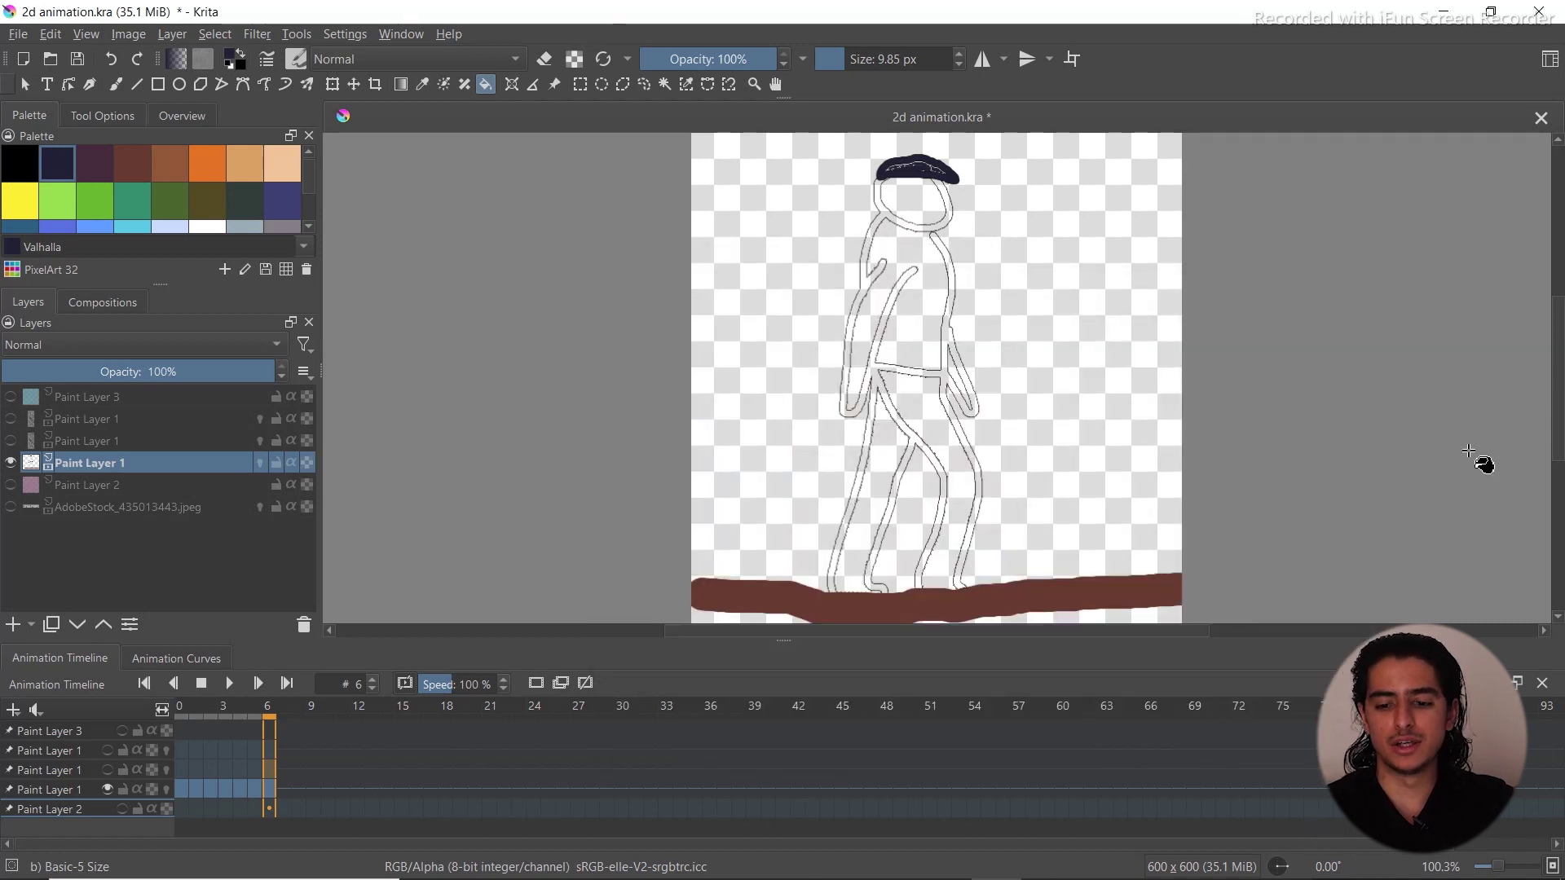
{"action": "left_click", "coordinate": [1442, 11]}
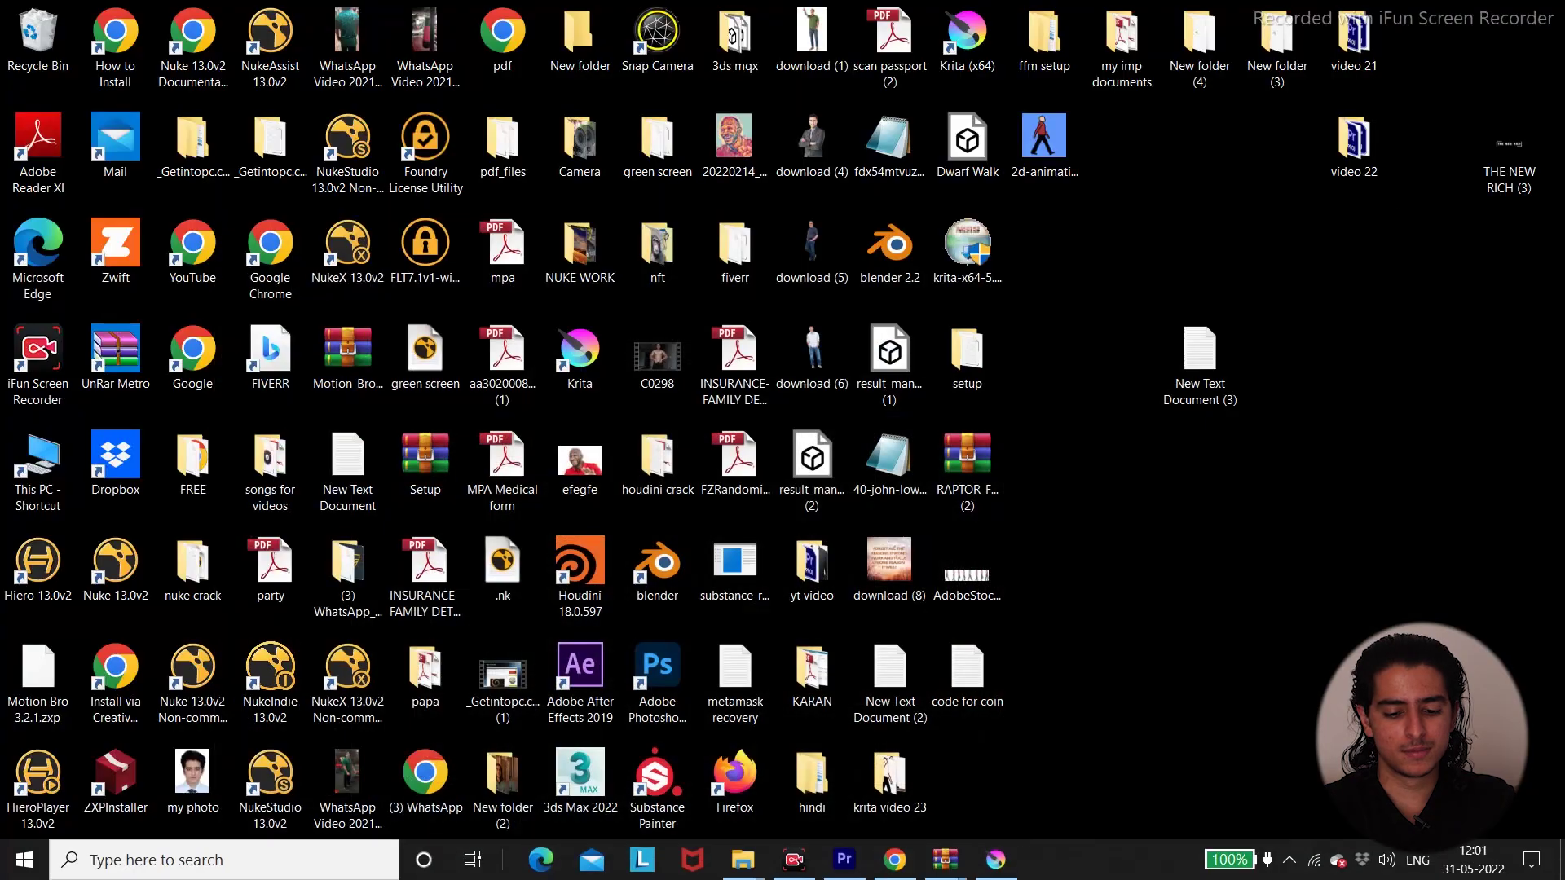
Open krita video 23 > for video in File Explorer, then return to Chrome
{"action": "double_click", "coordinate": [913, 792]}
{"action": "left_click", "coordinate": [570, 305]}
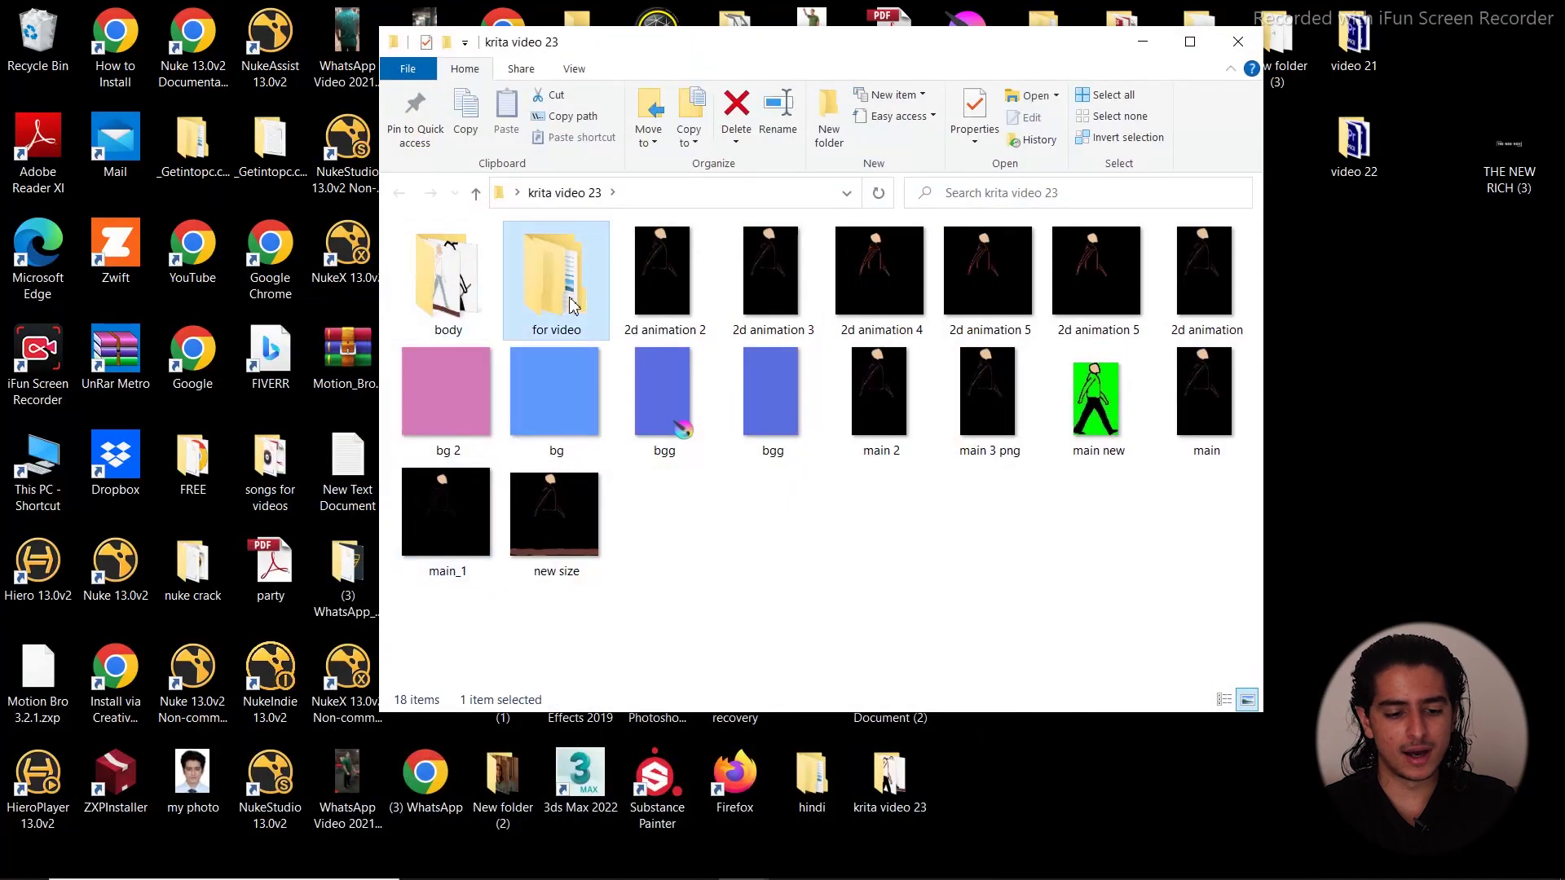
{"action": "double_click", "coordinate": [570, 305]}
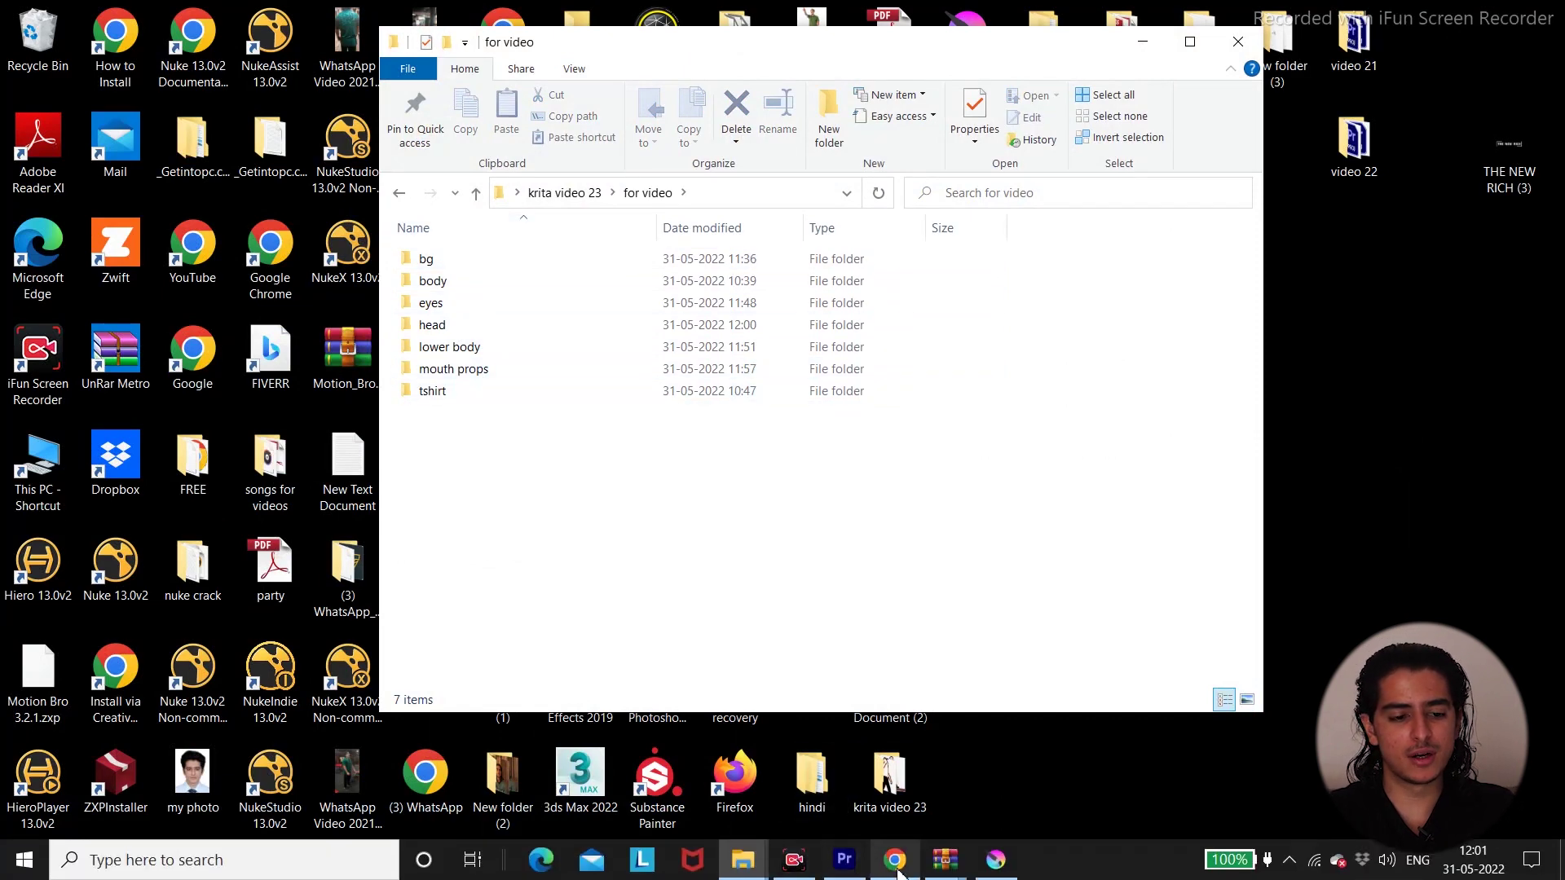
{"action": "left_click", "coordinate": [896, 862]}
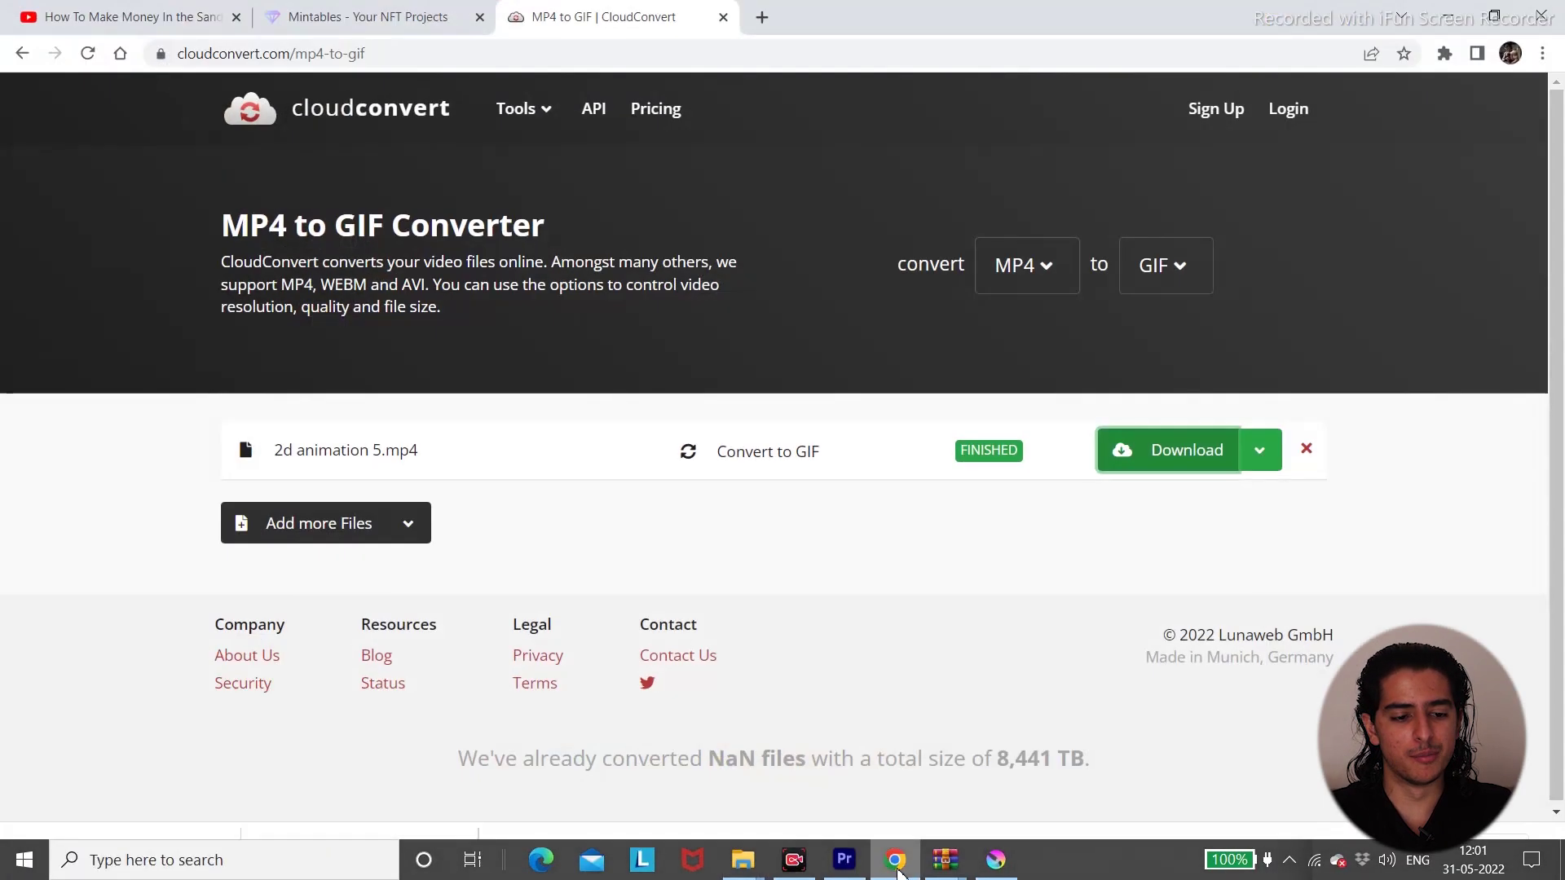
Create an Untitled Project in Mintables and add a group named stick man
{"action": "left_click", "coordinate": [325, 12]}
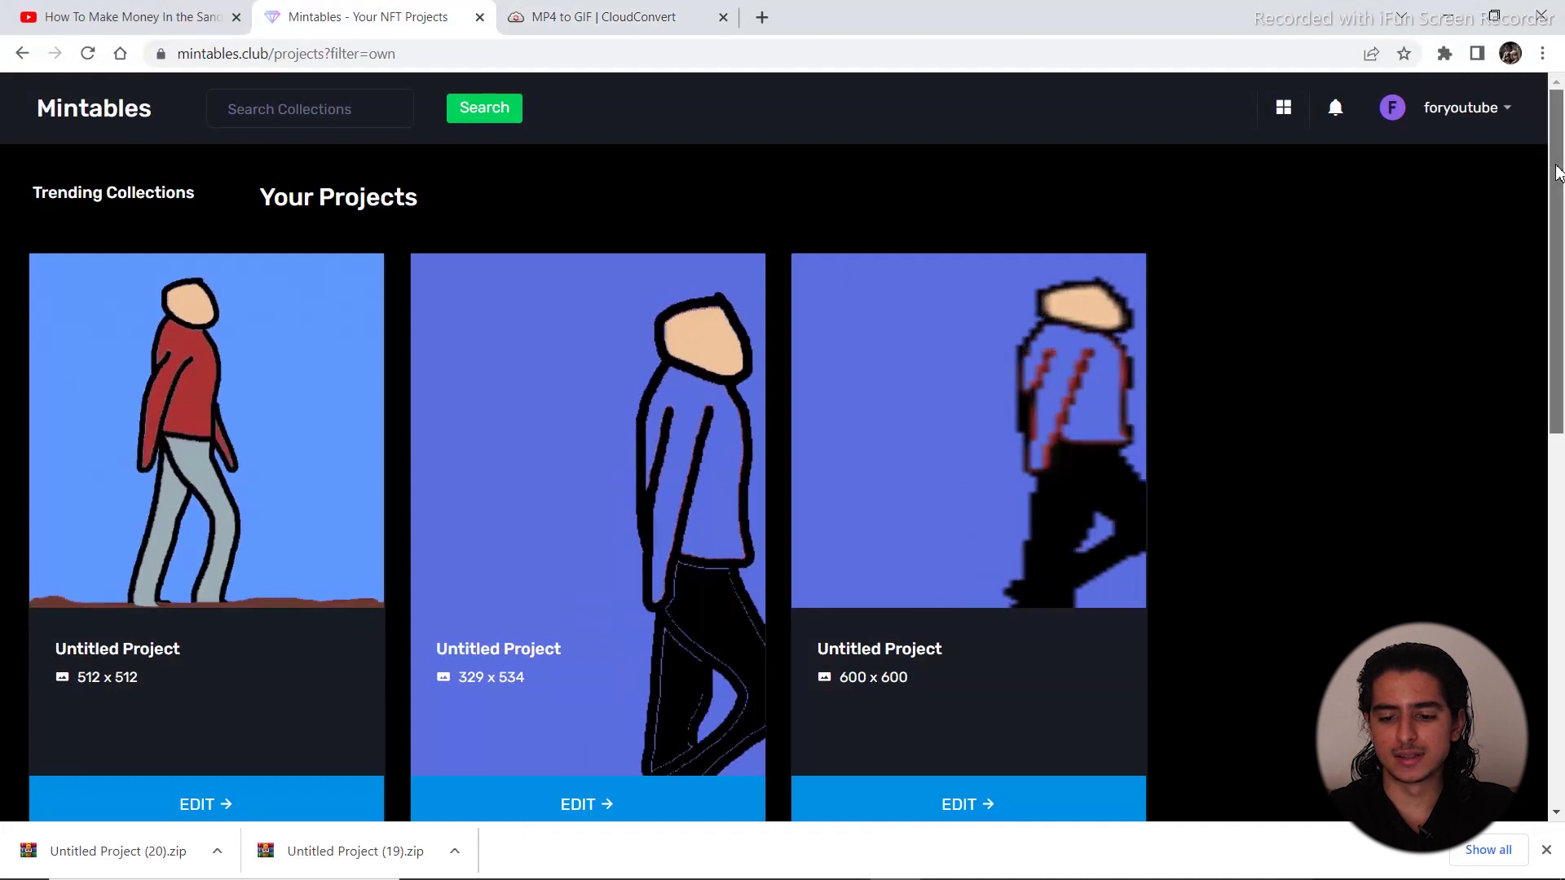
{"action": "left_click_drag", "start_coordinate": [1557, 172], "coordinate": [1549, 435]}
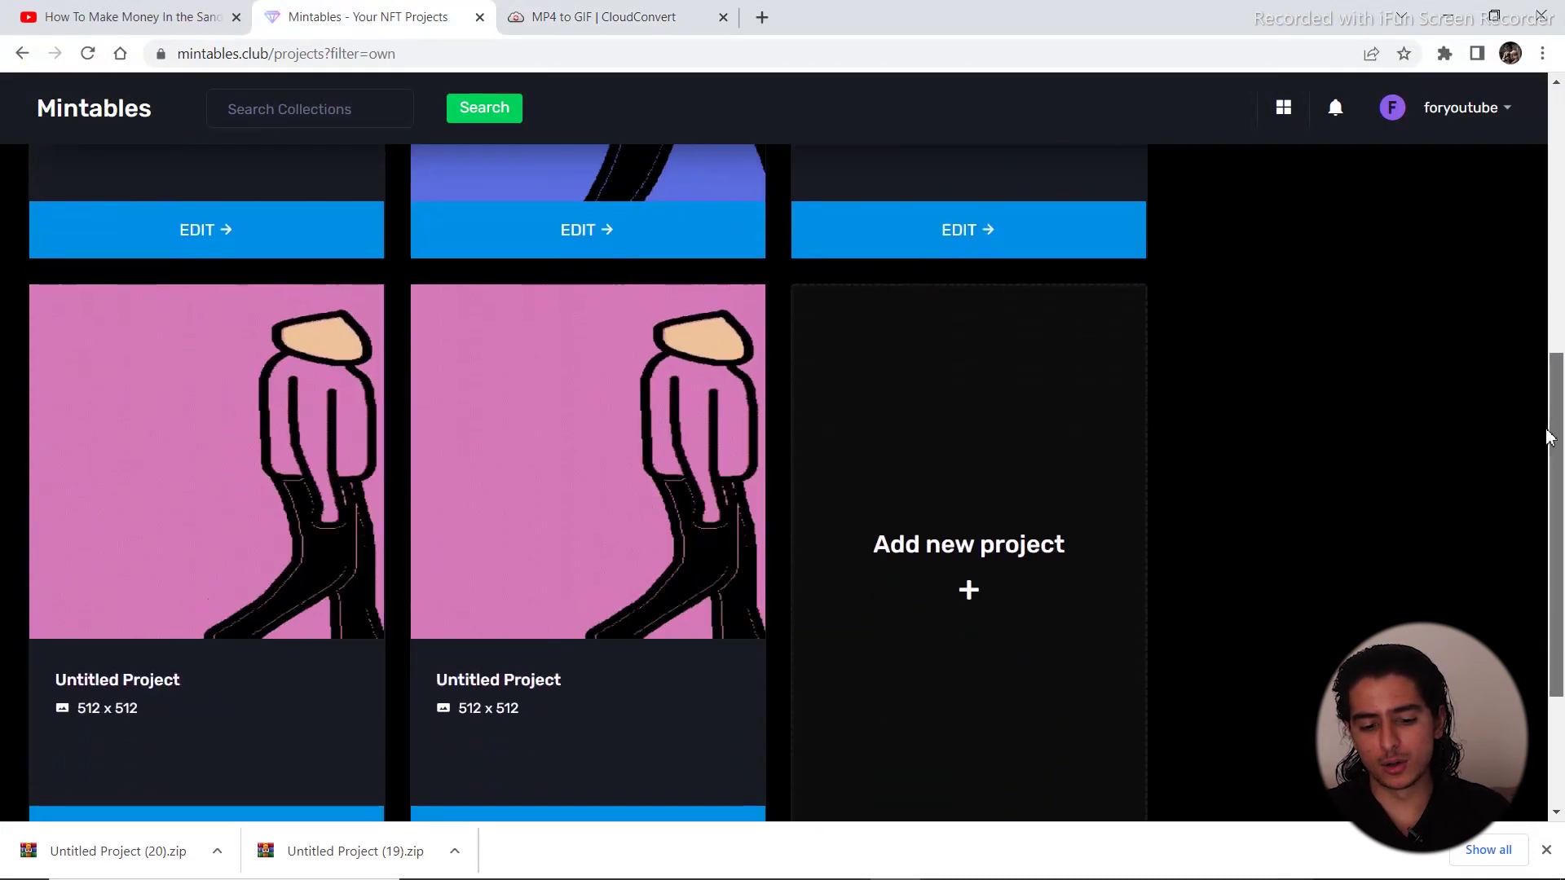
{"action": "left_click", "coordinate": [1015, 579]}
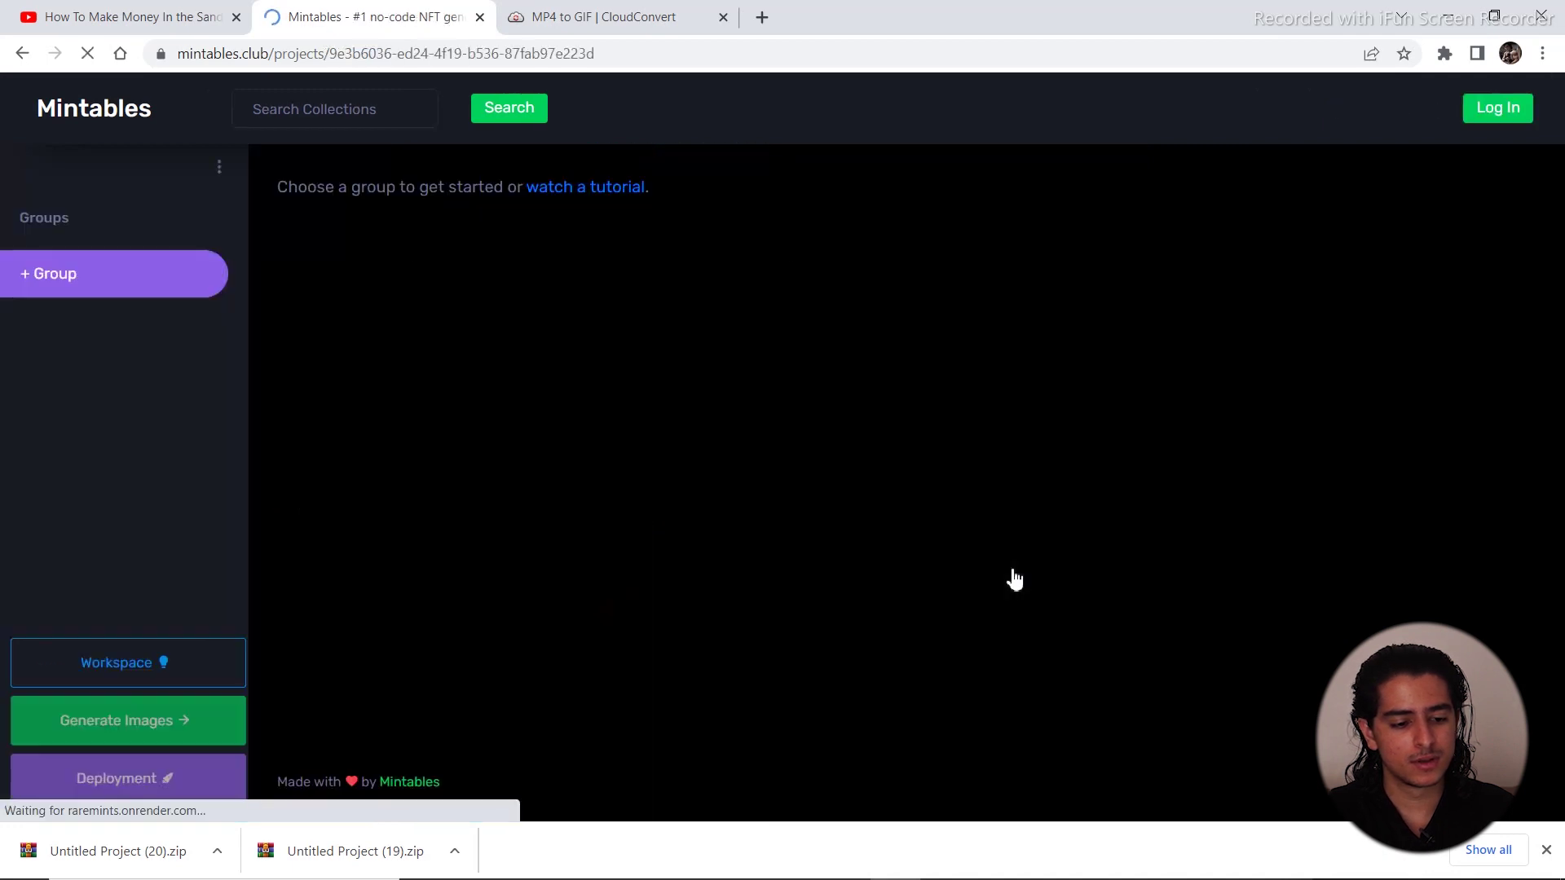
{"action": "left_click", "coordinate": [95, 274]}
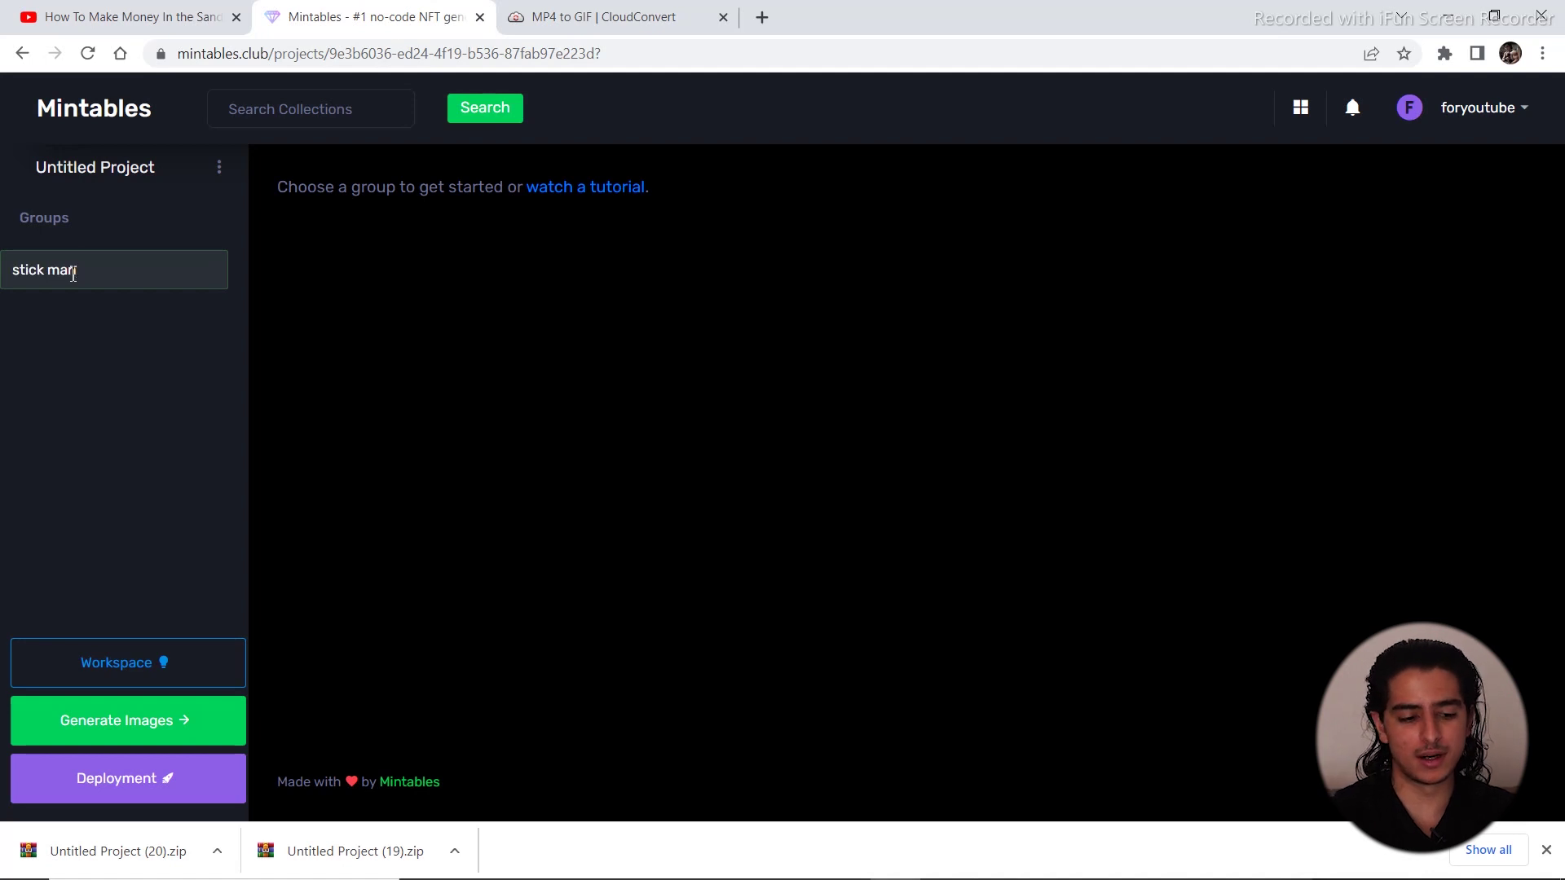
Save the stick man group and add its bg, body and tshirt layers
{"action": "key", "text": "Return"}
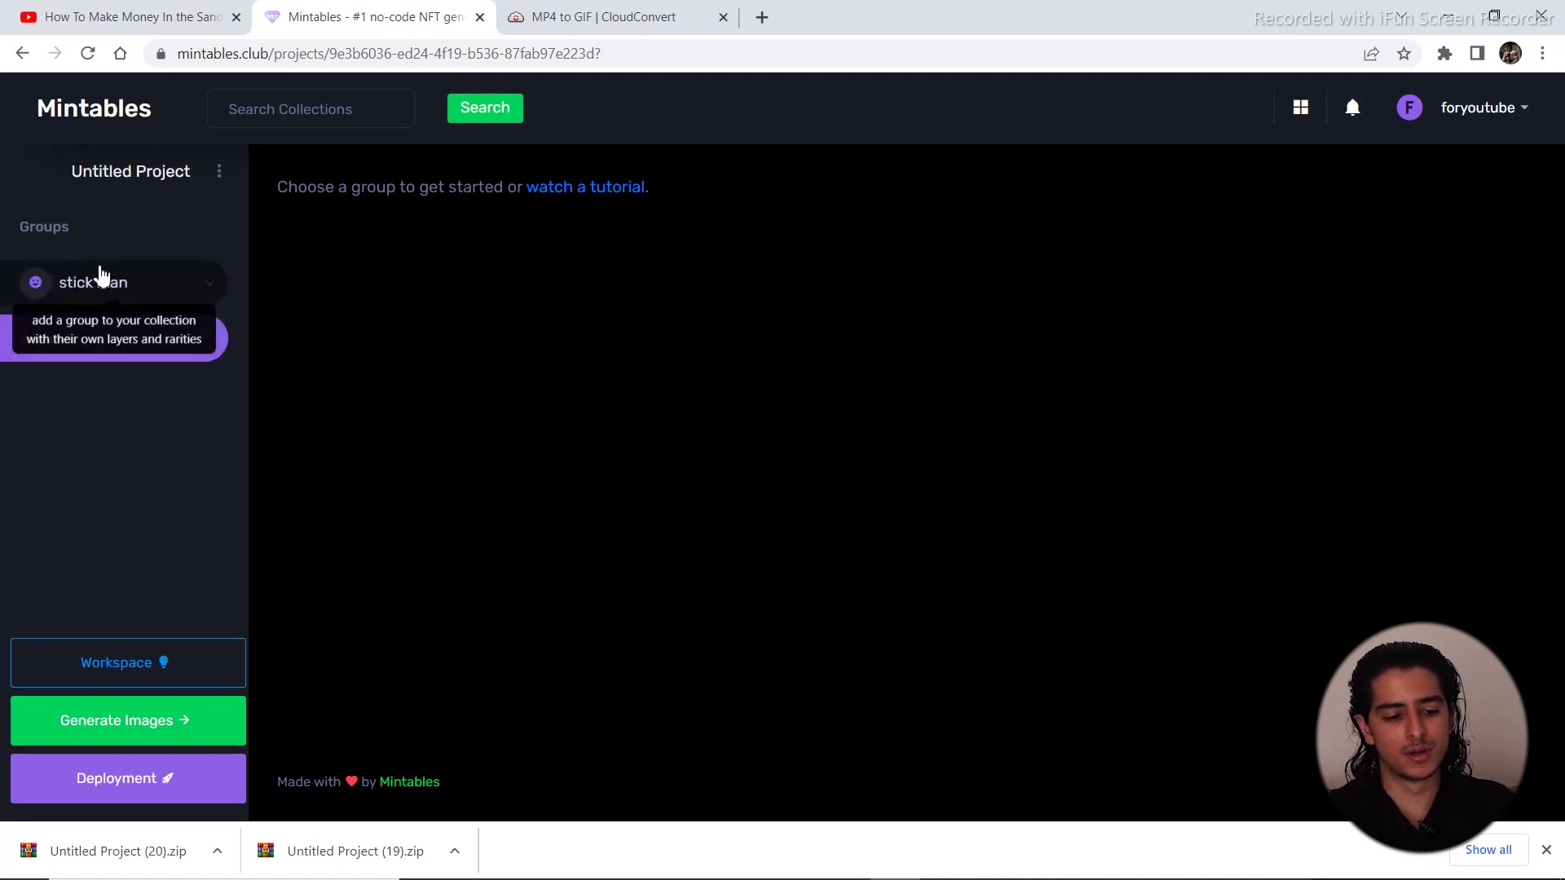
{"action": "left_click", "coordinate": [189, 287]}
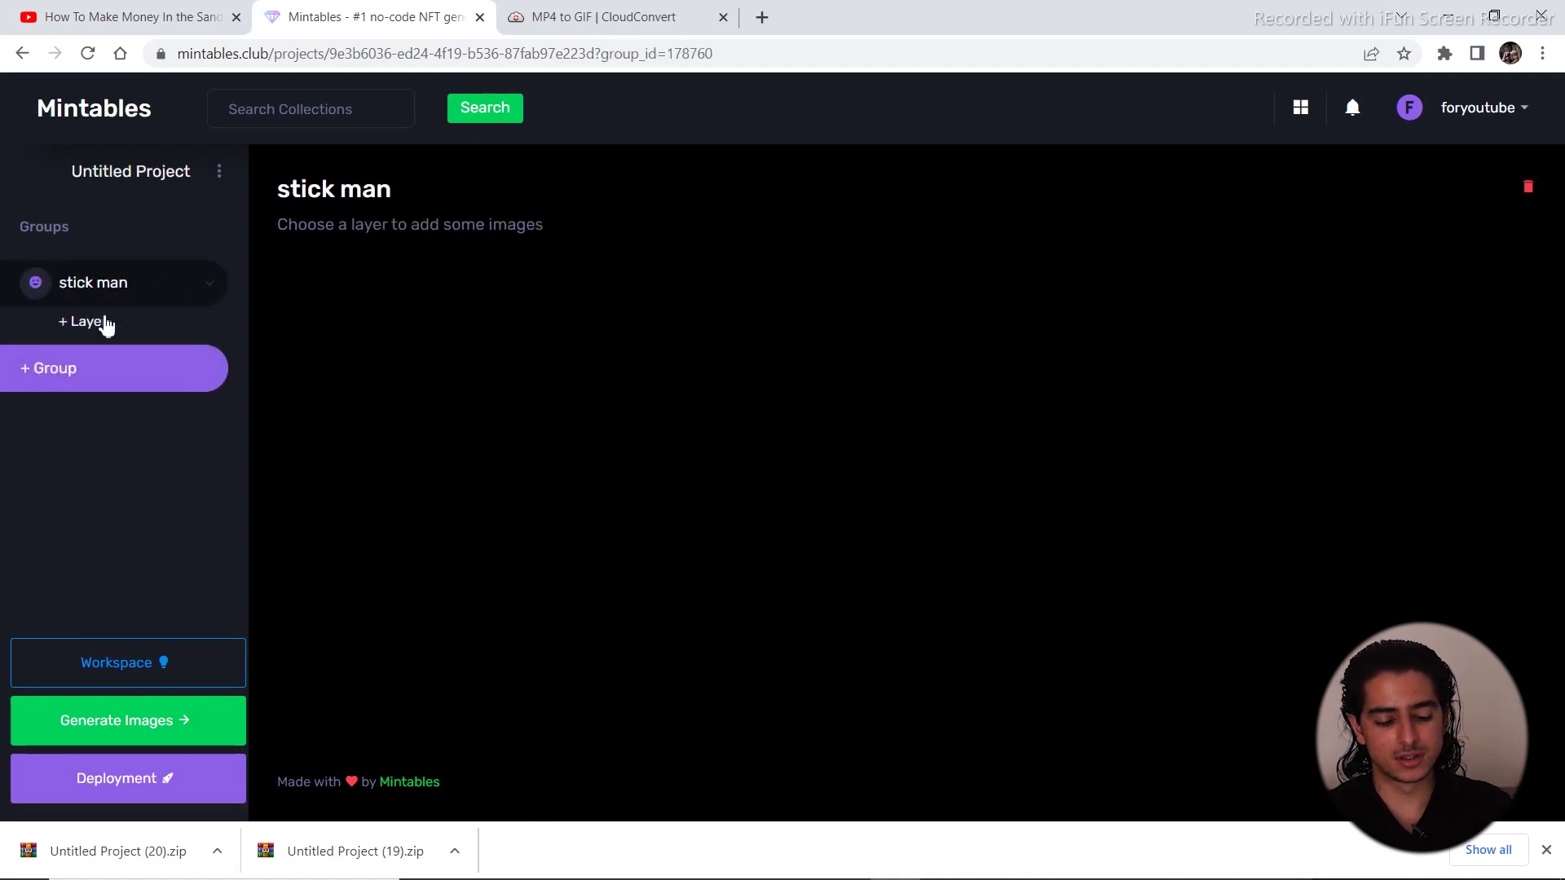
{"action": "left_click", "coordinate": [106, 324]}
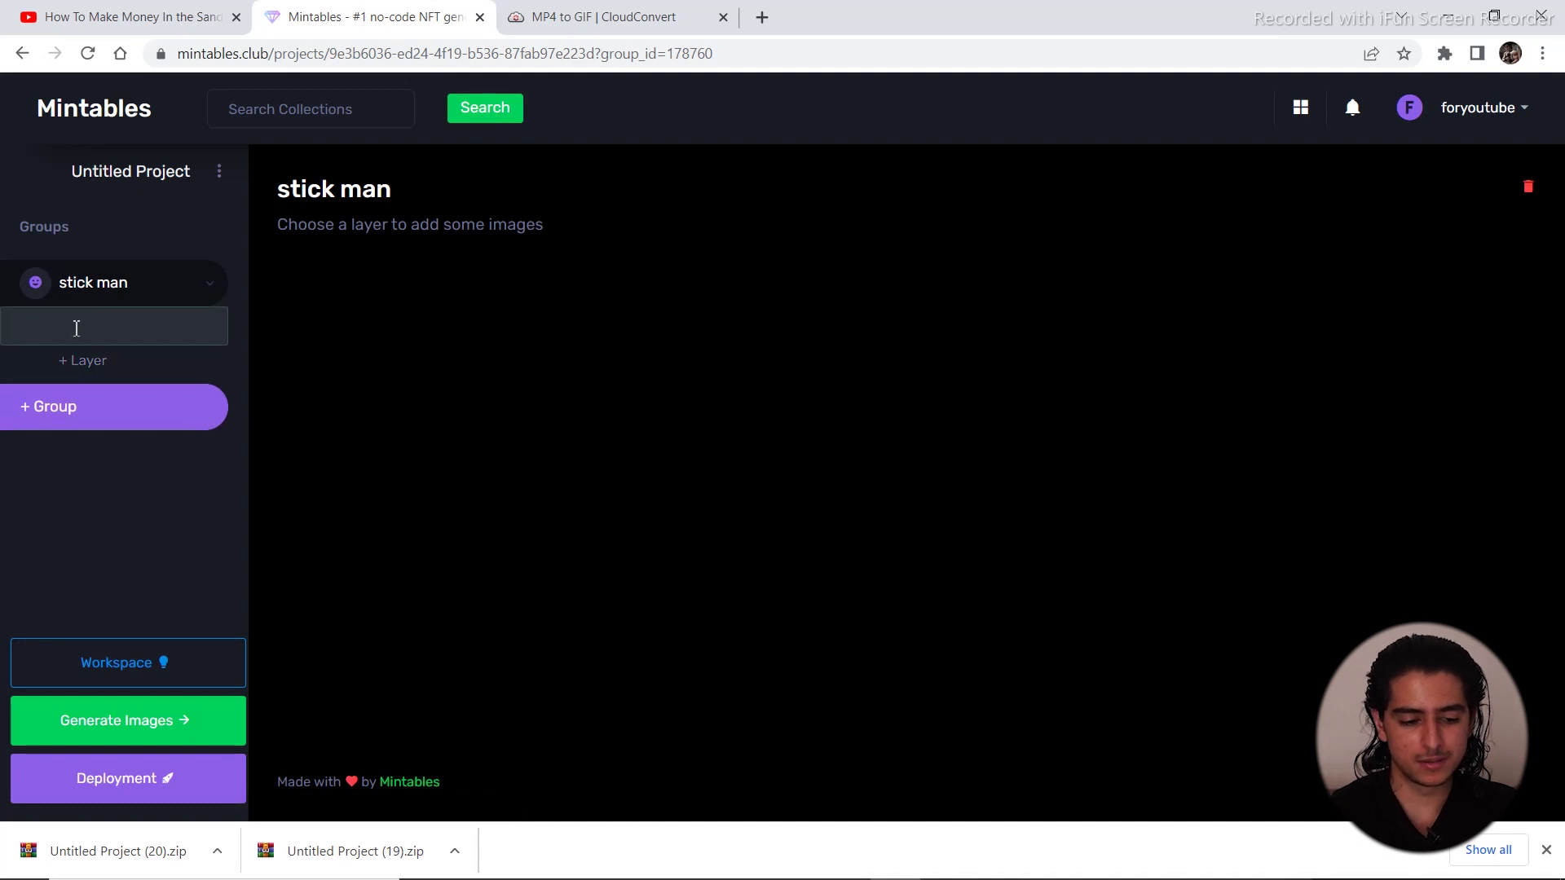
{"action": "type", "text": "bg"}
{"action": "key", "text": "Return"}
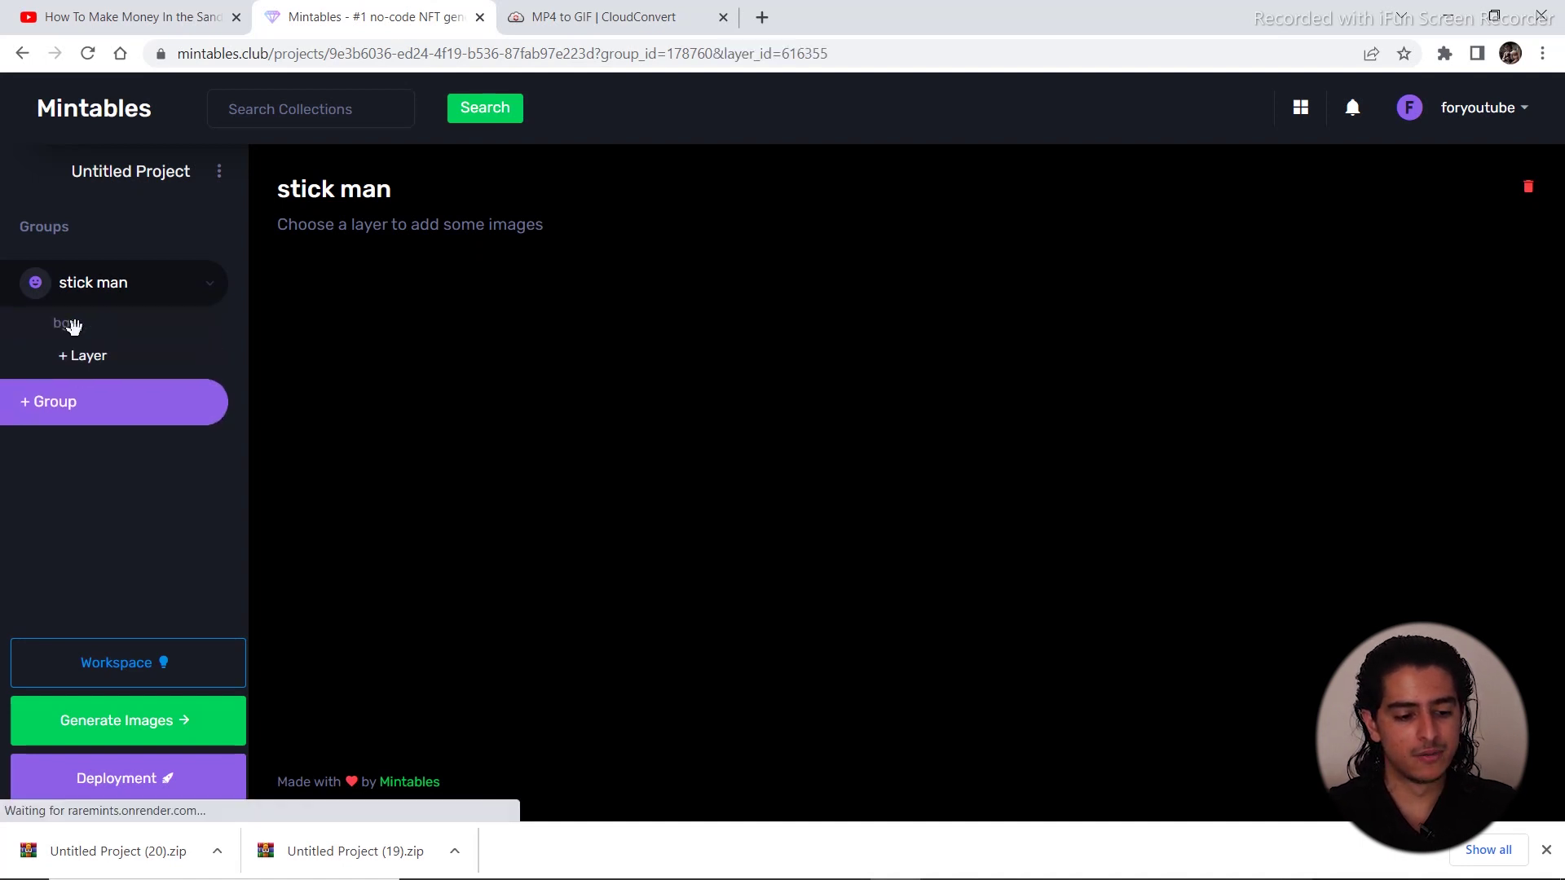
{"action": "left_click", "coordinate": [88, 354]}
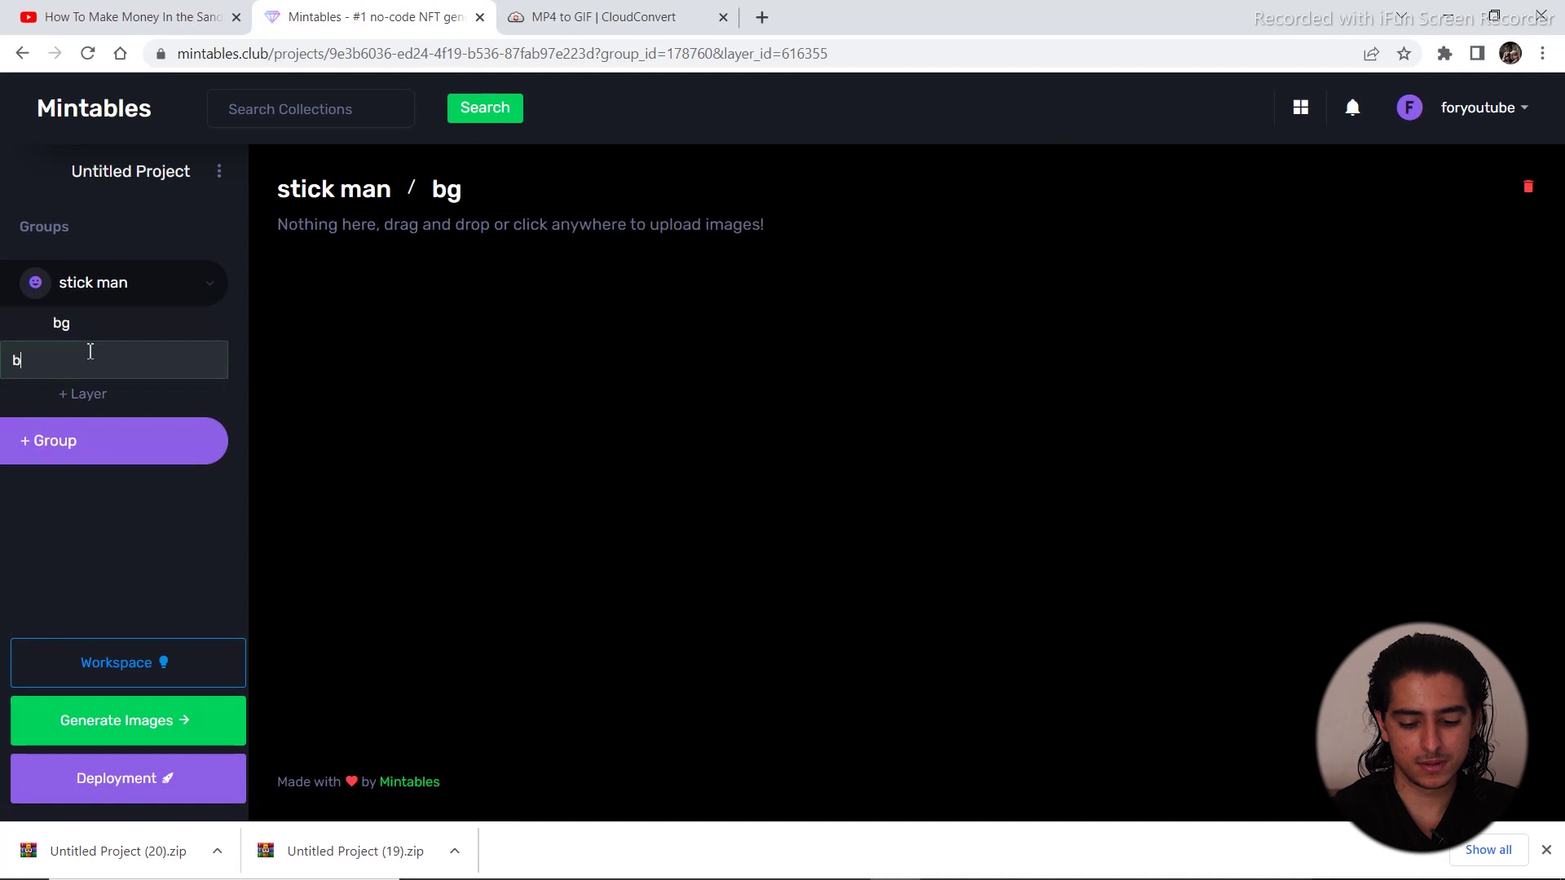
{"action": "key", "text": "Return"}
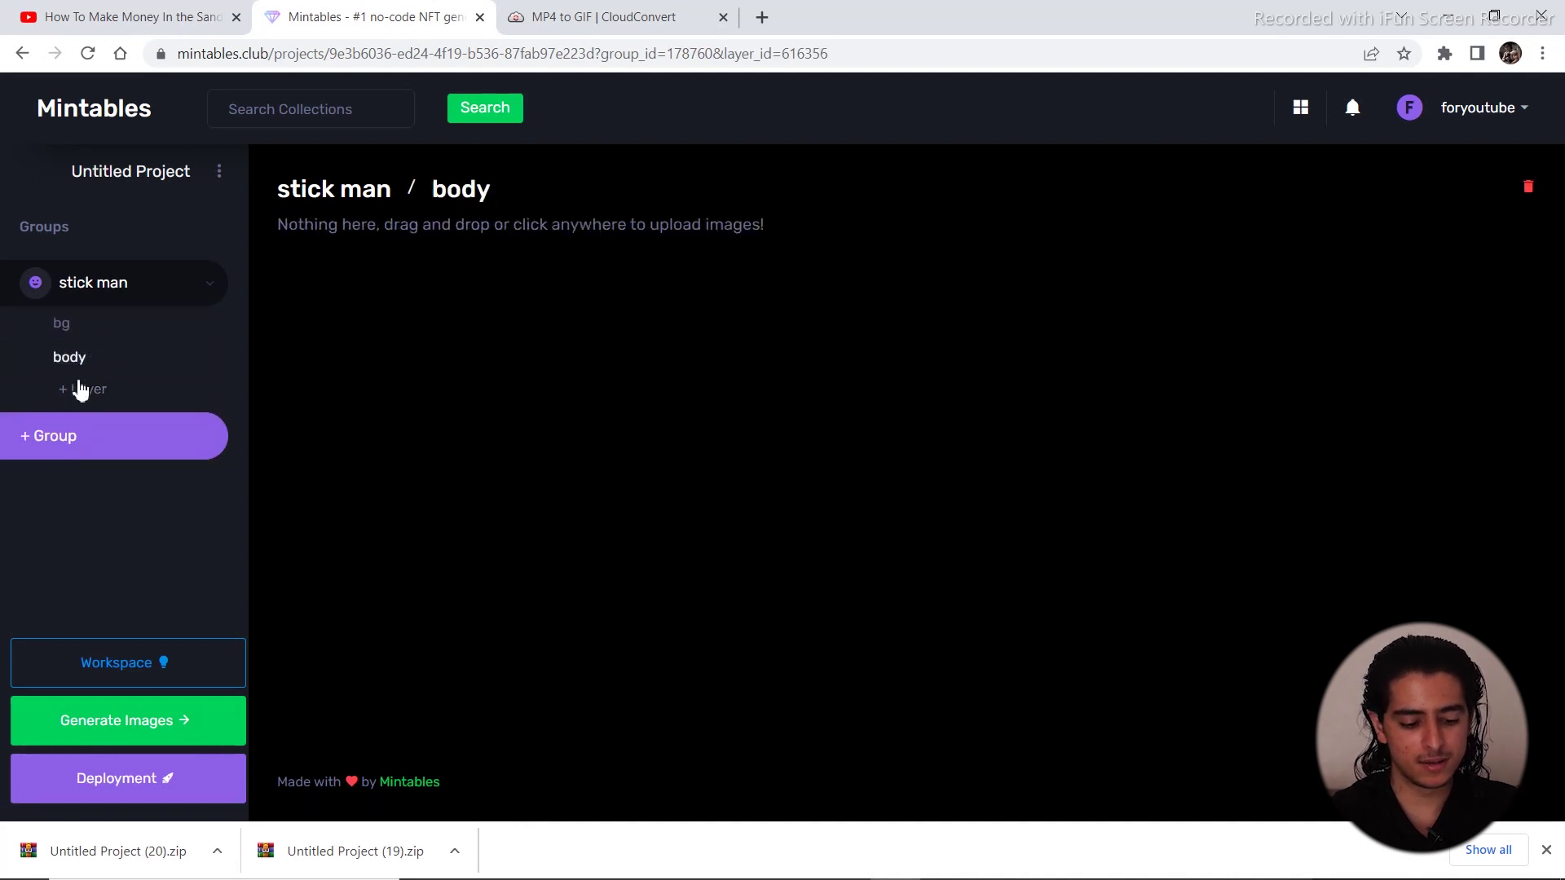
{"action": "left_click", "coordinate": [84, 391]}
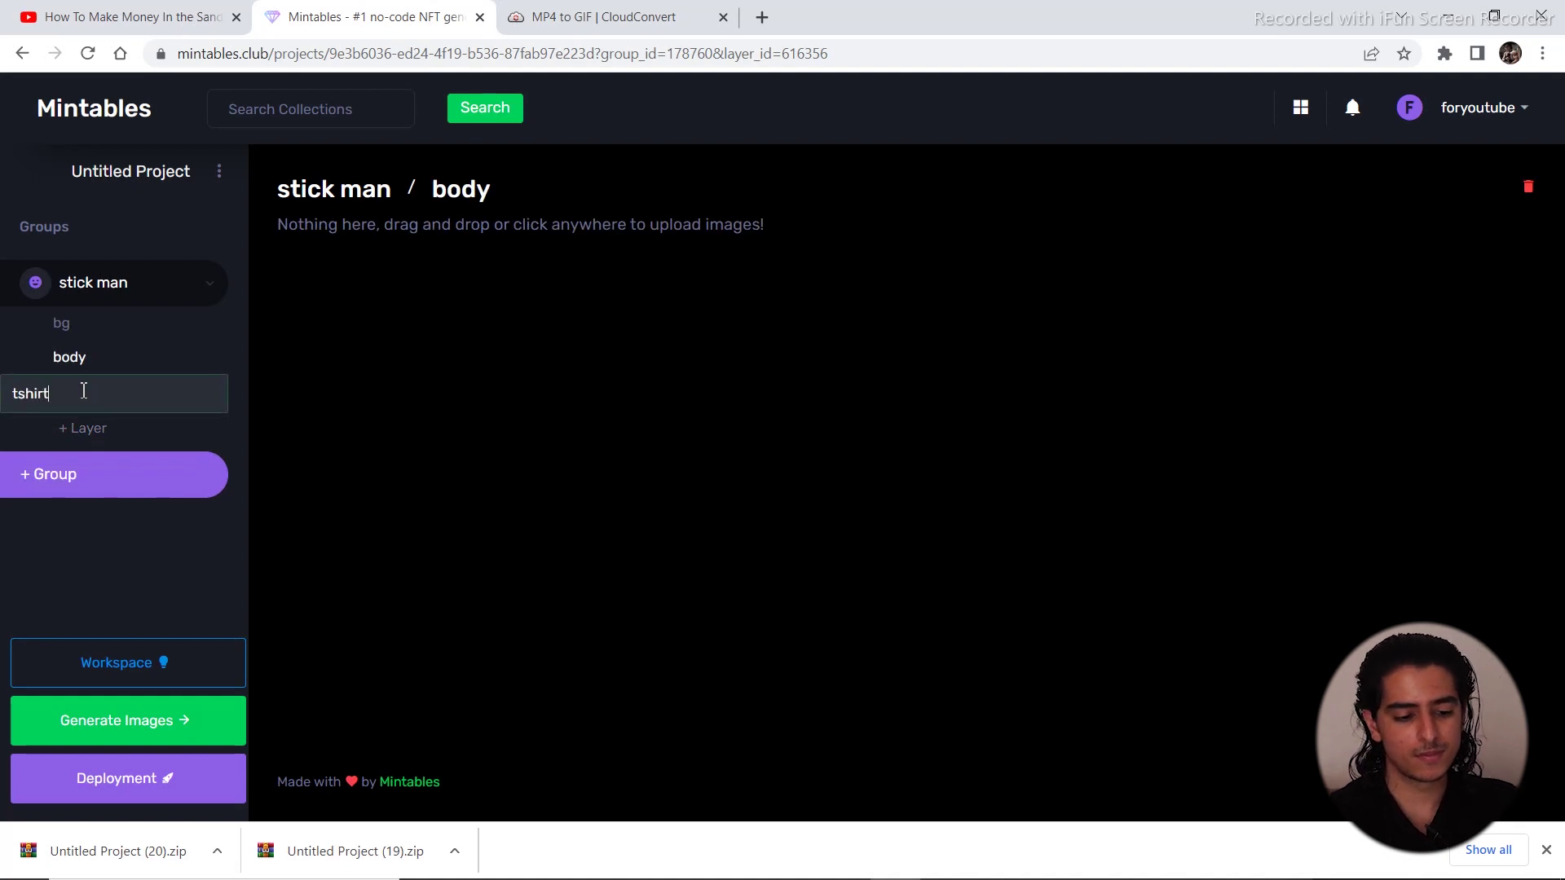
{"action": "key", "text": "Return"}
Add the lower, mouth, eyes and head layers to stick man
{"action": "left_click", "coordinate": [85, 423]}
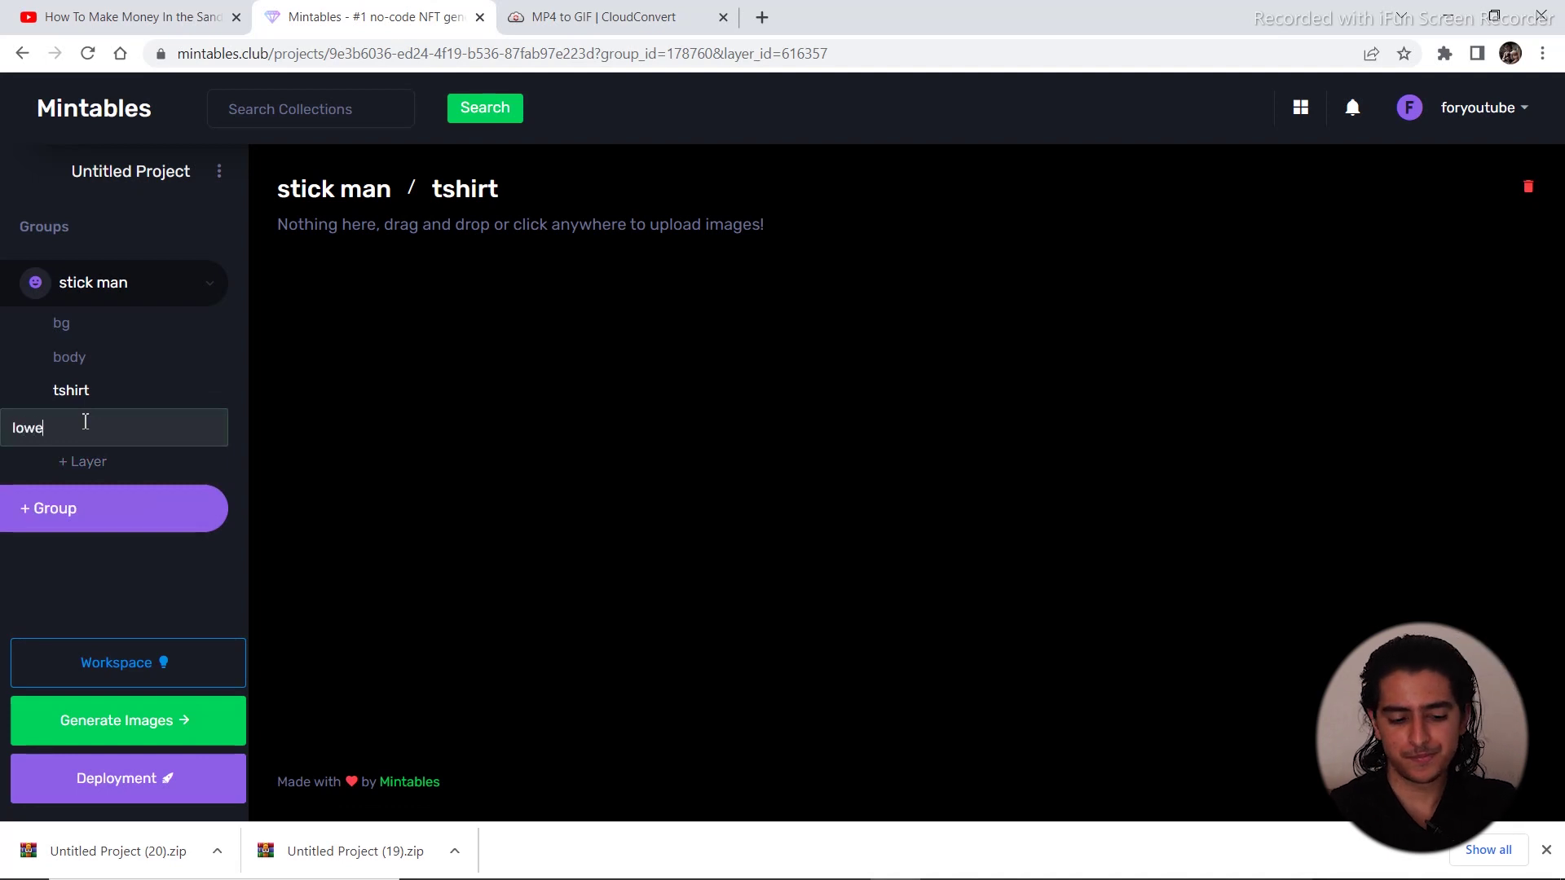
{"action": "key", "text": "Return"}
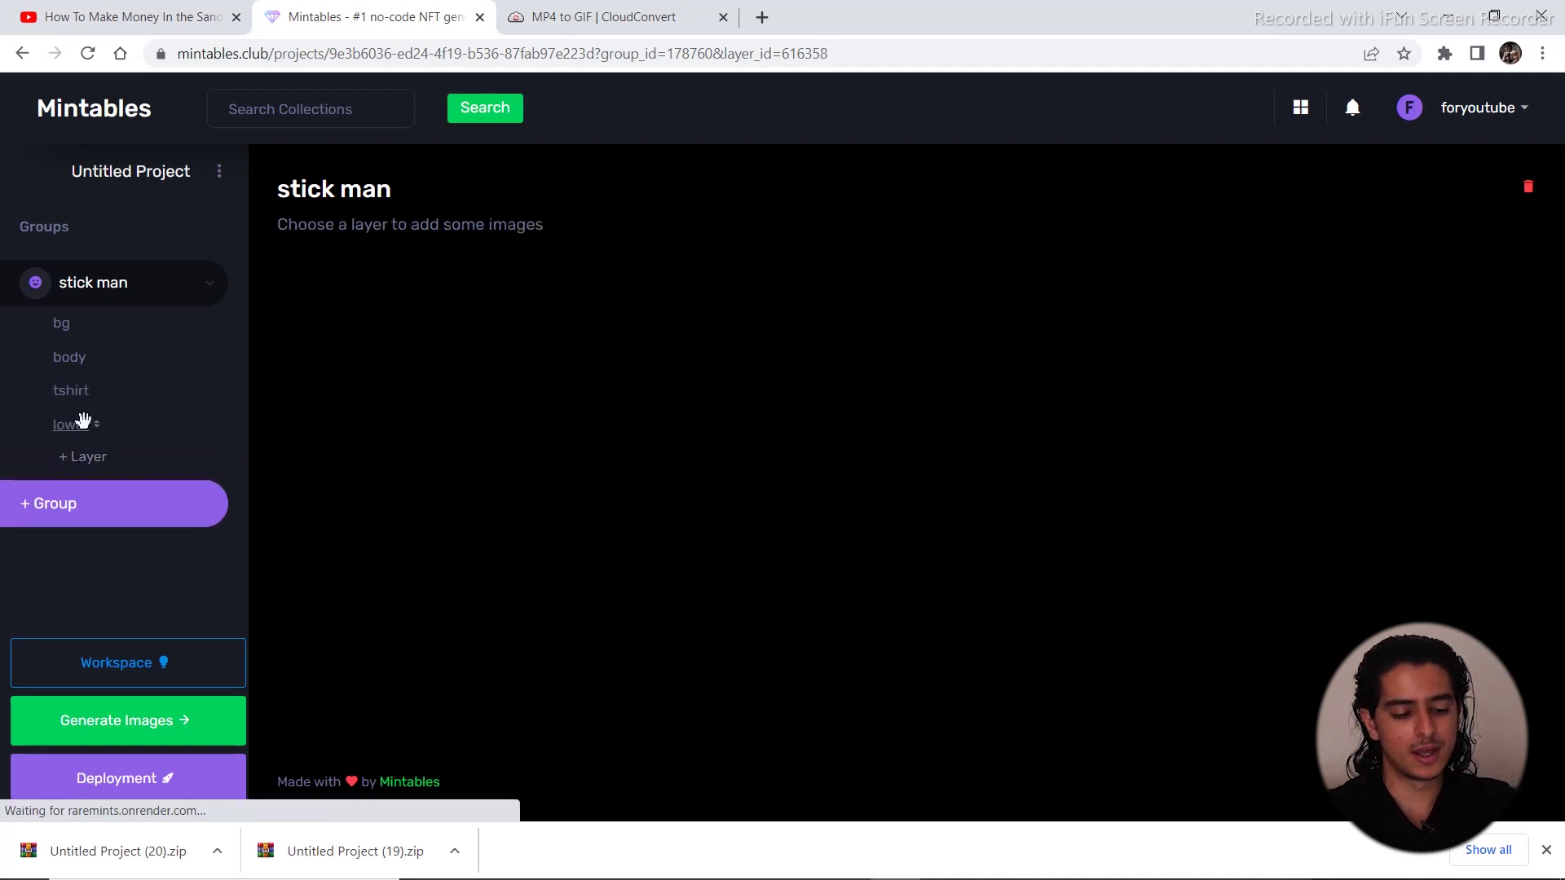
{"action": "left_click", "coordinate": [90, 459]}
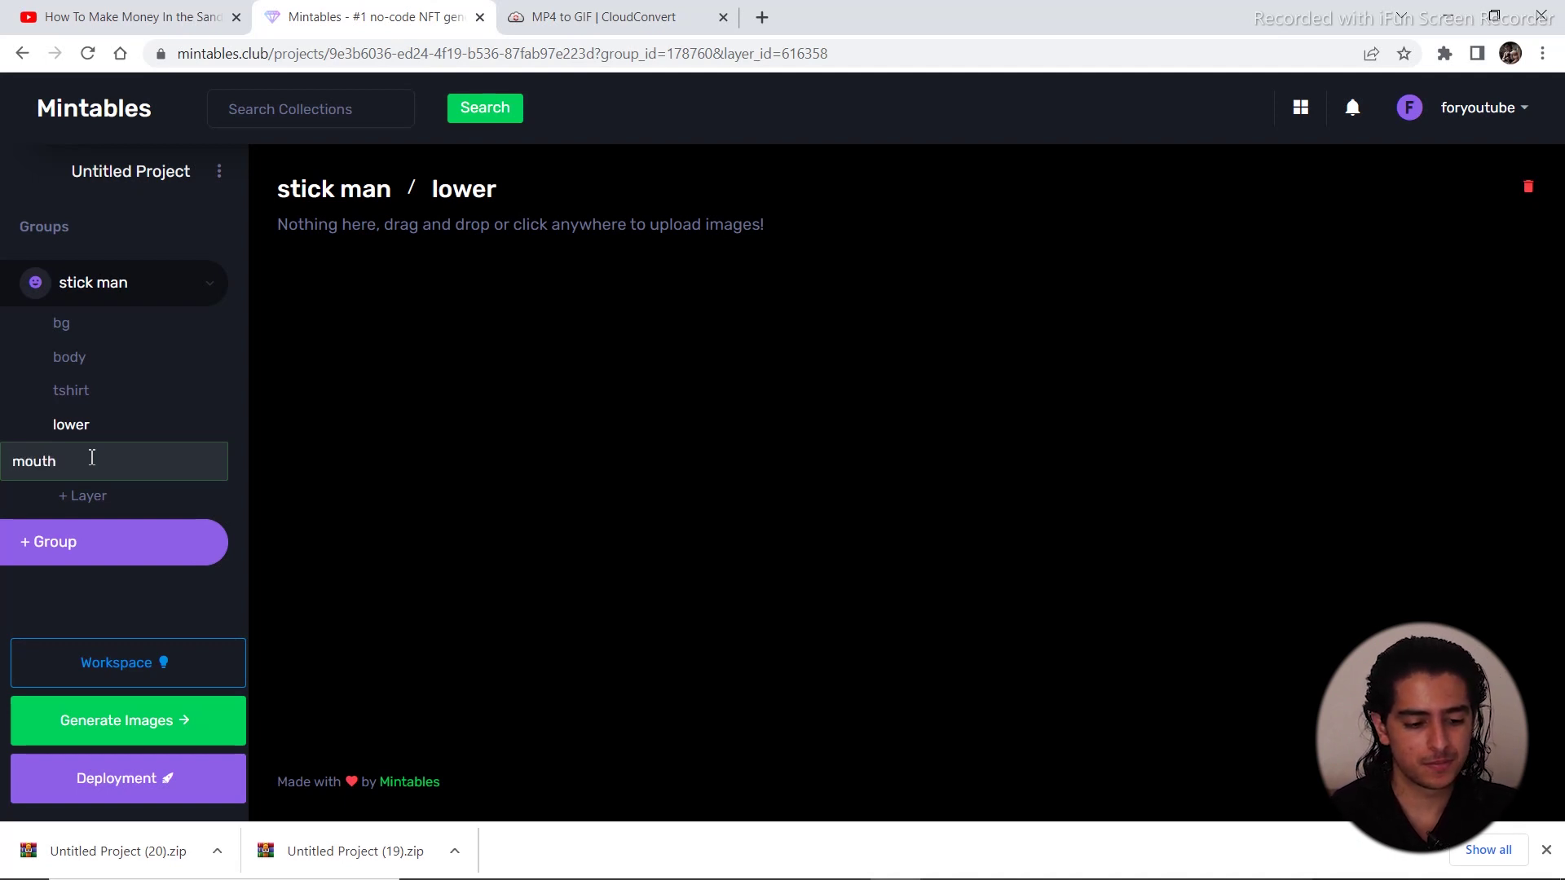
{"action": "key", "text": "Return"}
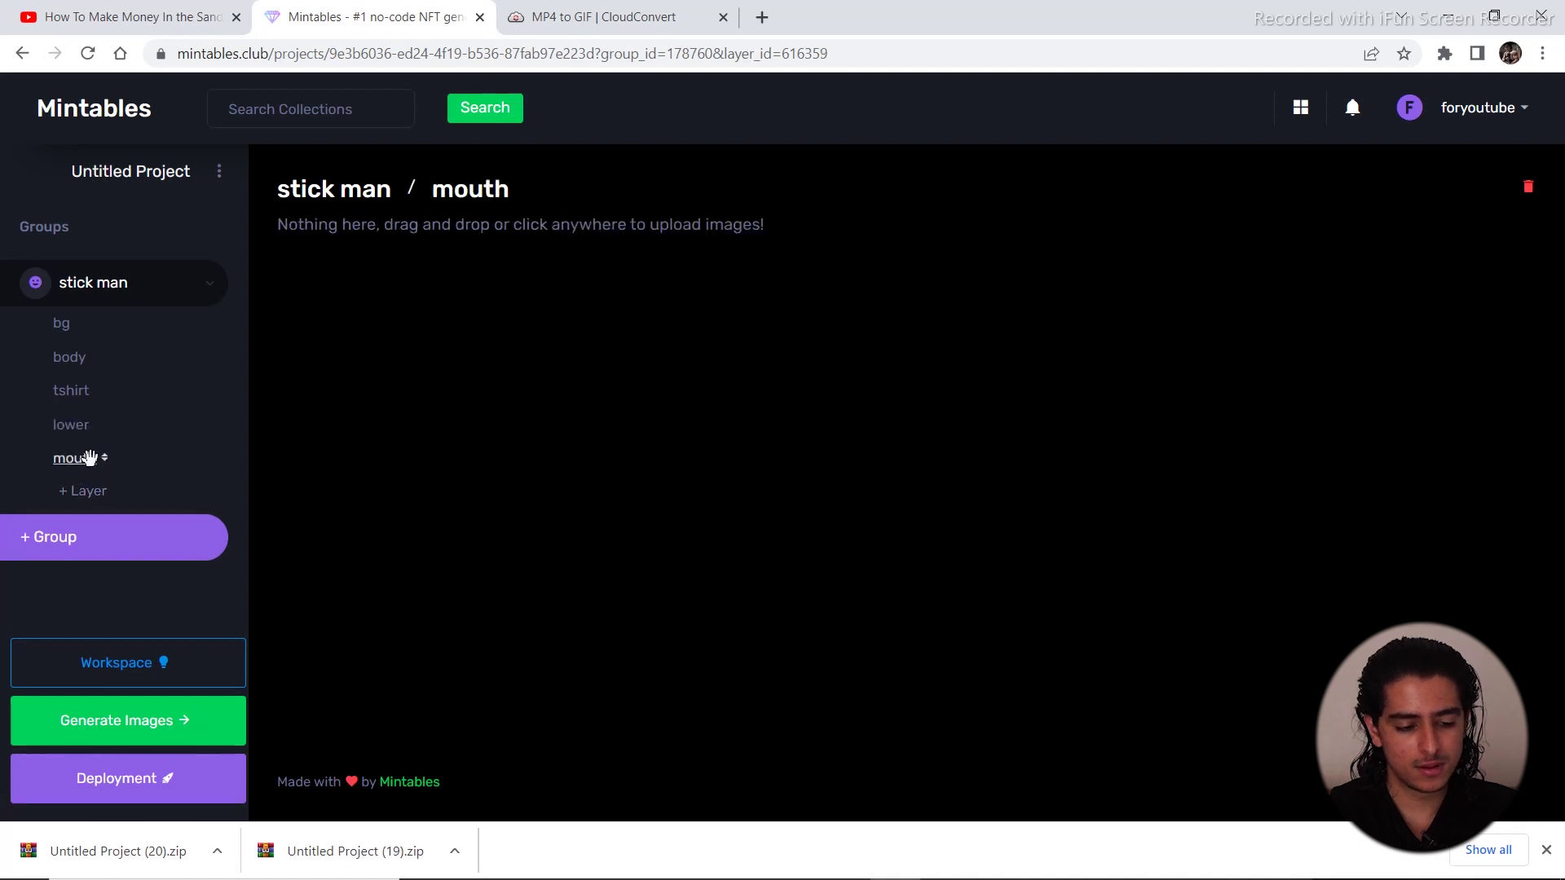
{"action": "left_click", "coordinate": [89, 493]}
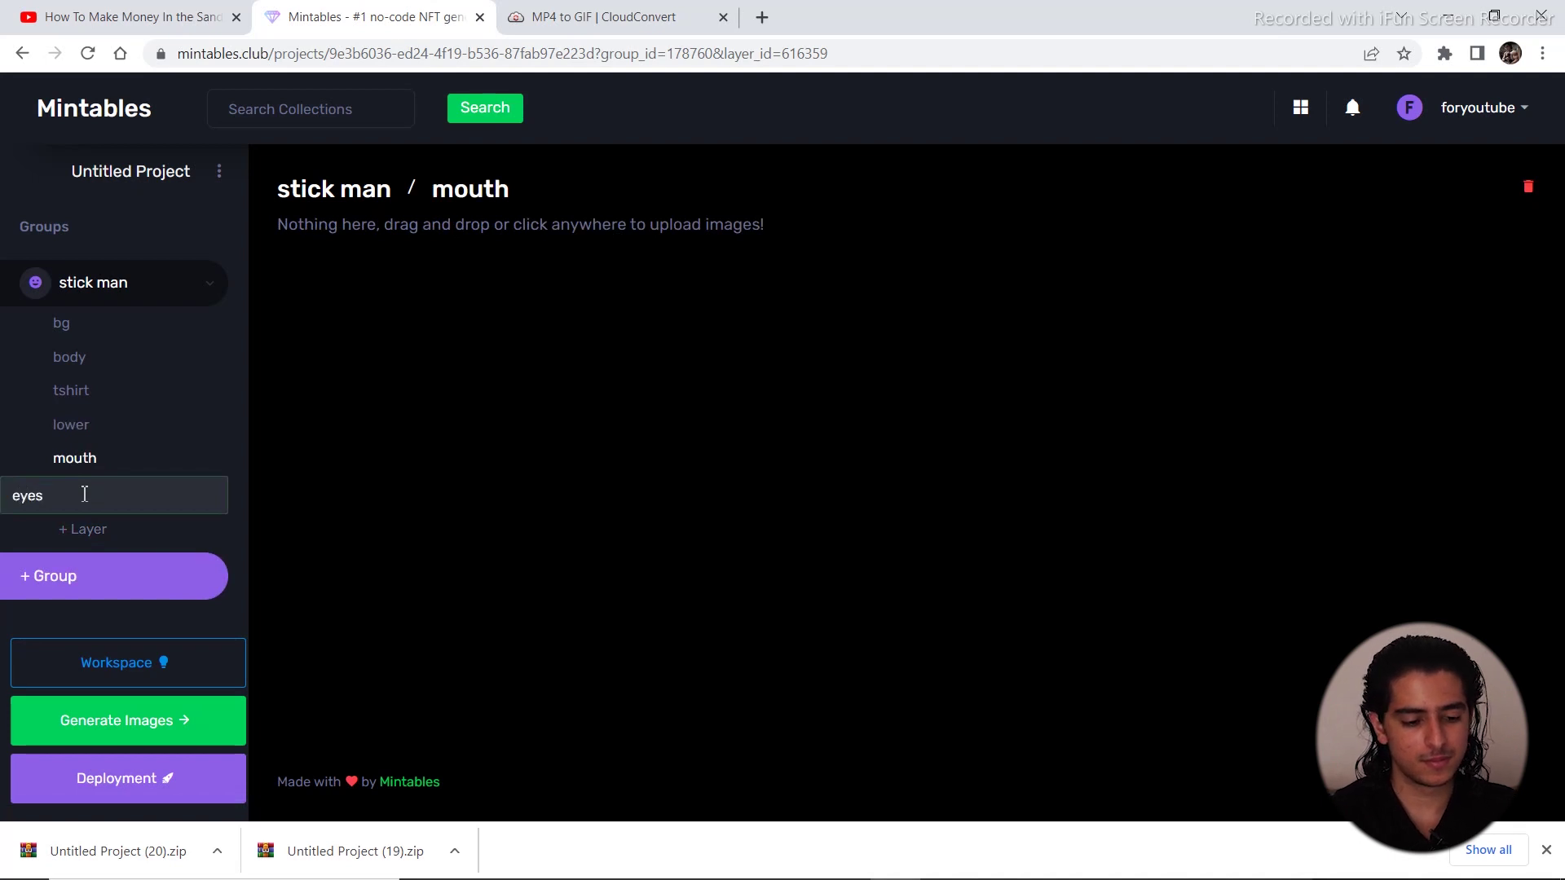
{"action": "type", "text": "eyes"}
{"action": "key", "text": "Return"}
{"action": "left_click", "coordinate": [87, 524]}
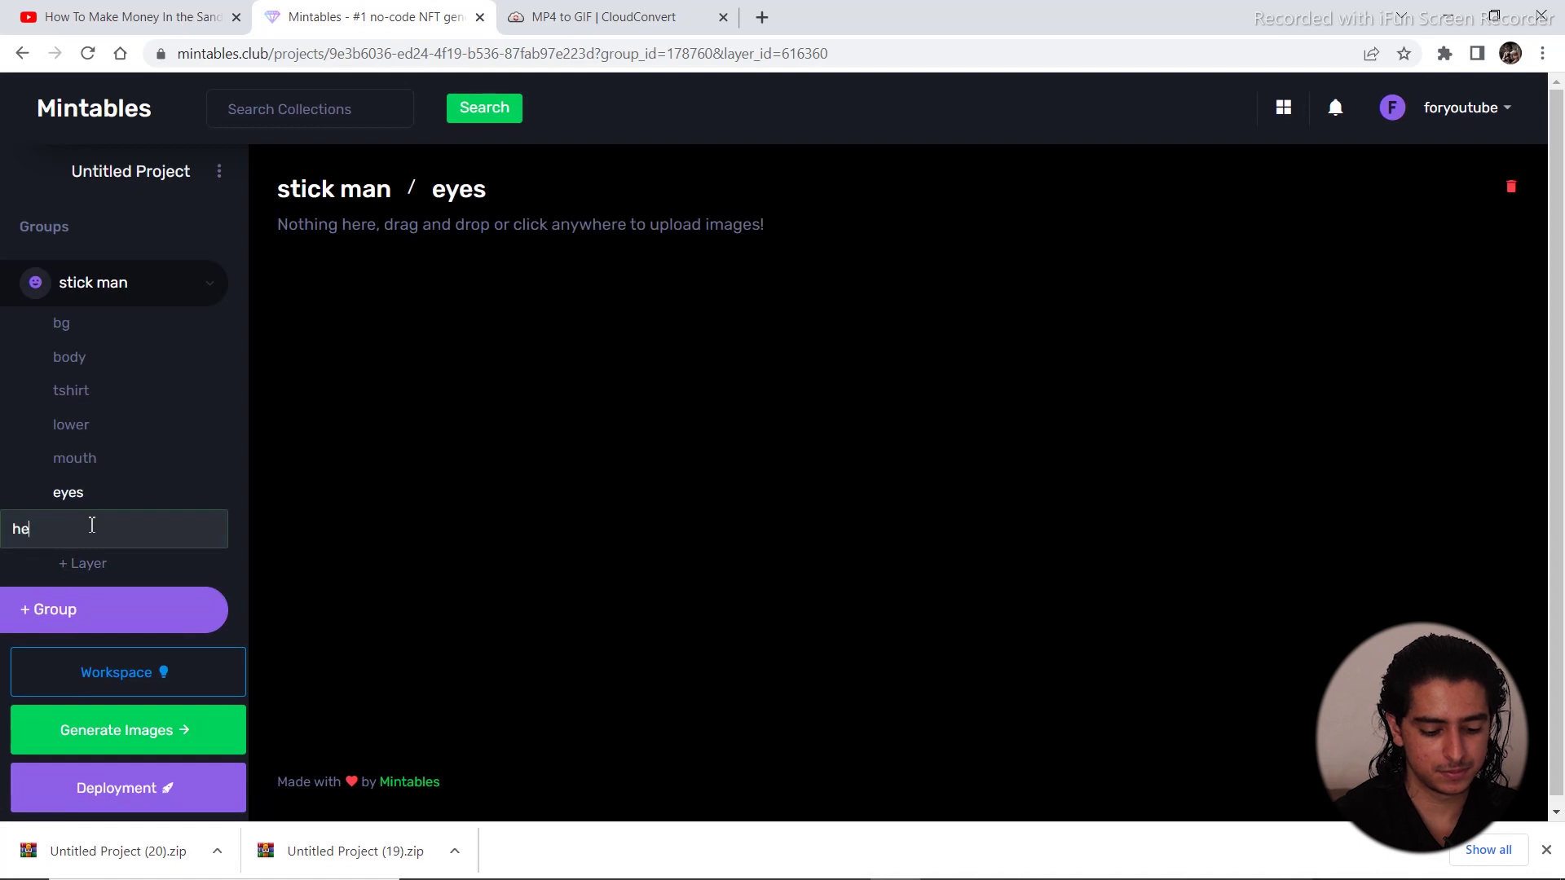
{"action": "key", "text": "Return"}
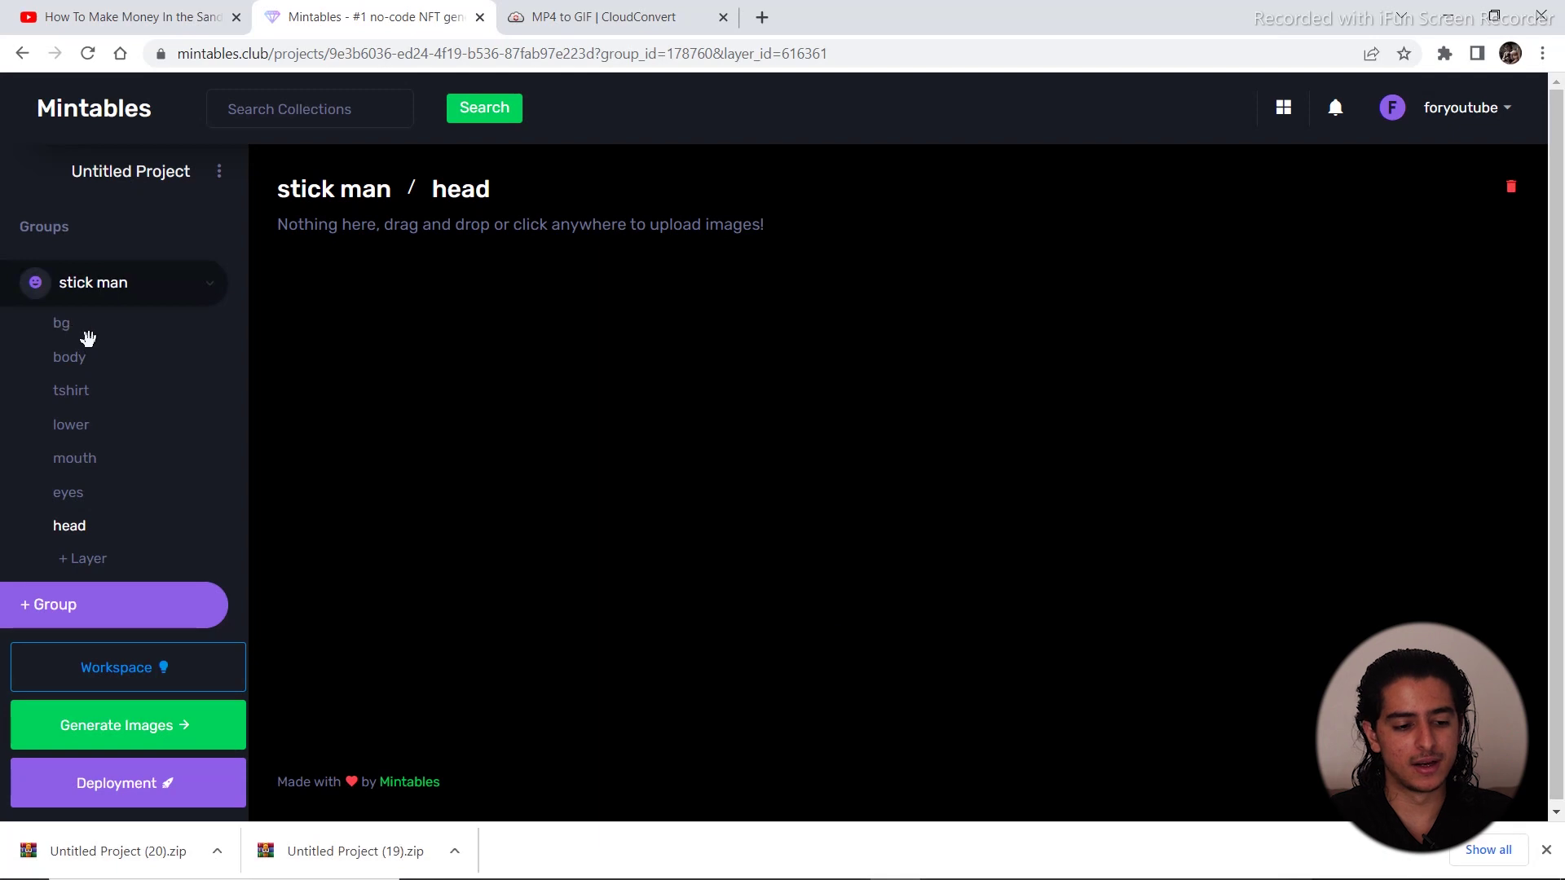
Open the bg layer and browse File Explorer to krita video 23 > for video > bg
{"action": "left_click", "coordinate": [63, 324]}
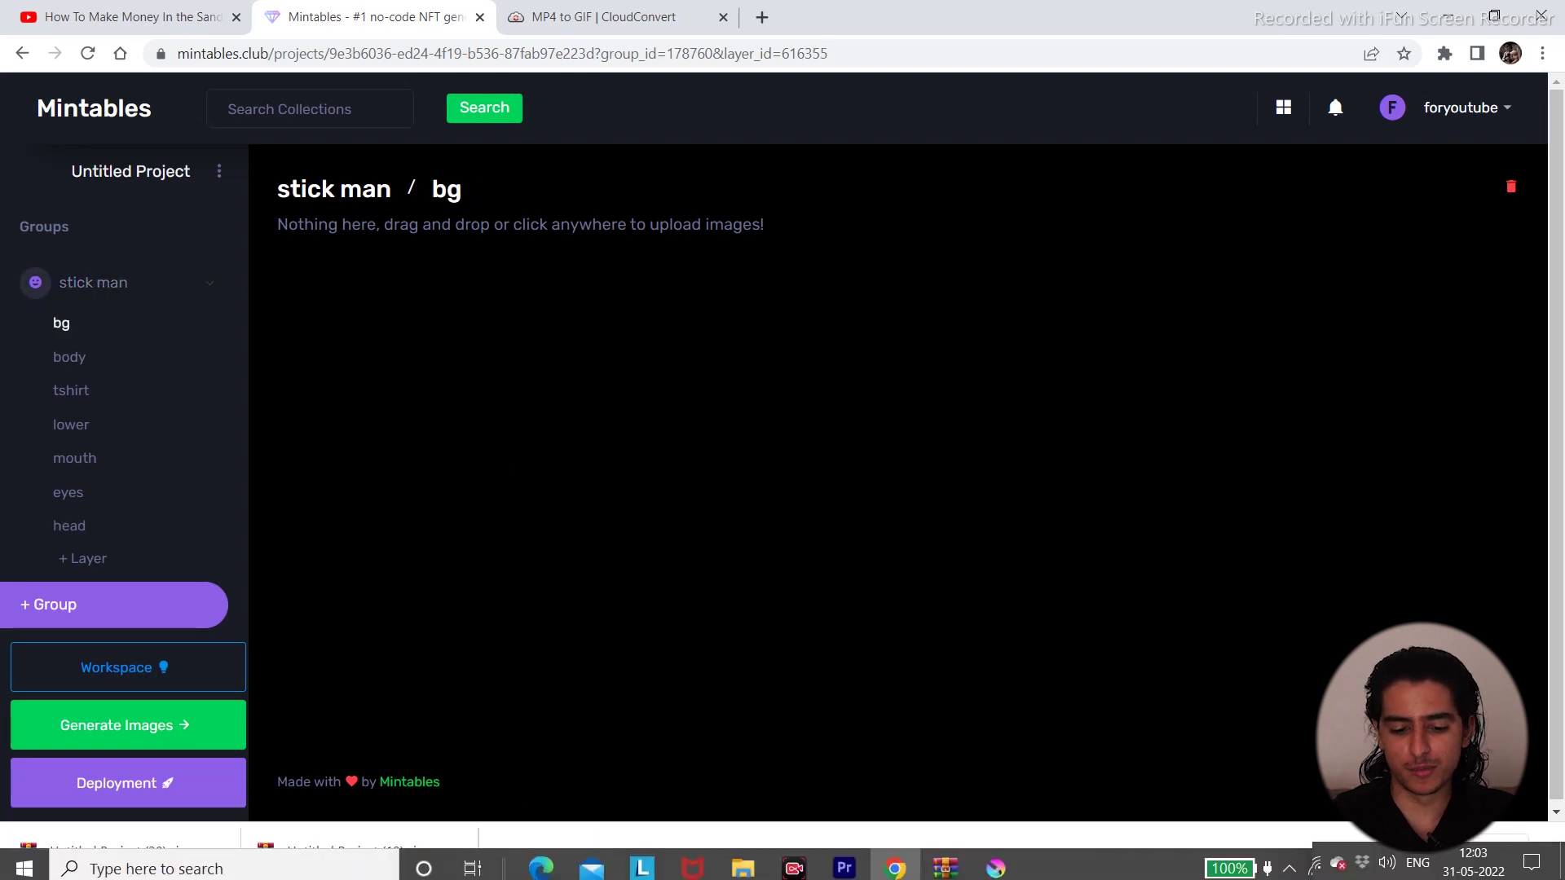
{"action": "key", "text": "super+d"}
{"action": "double_click", "coordinate": [893, 803]}
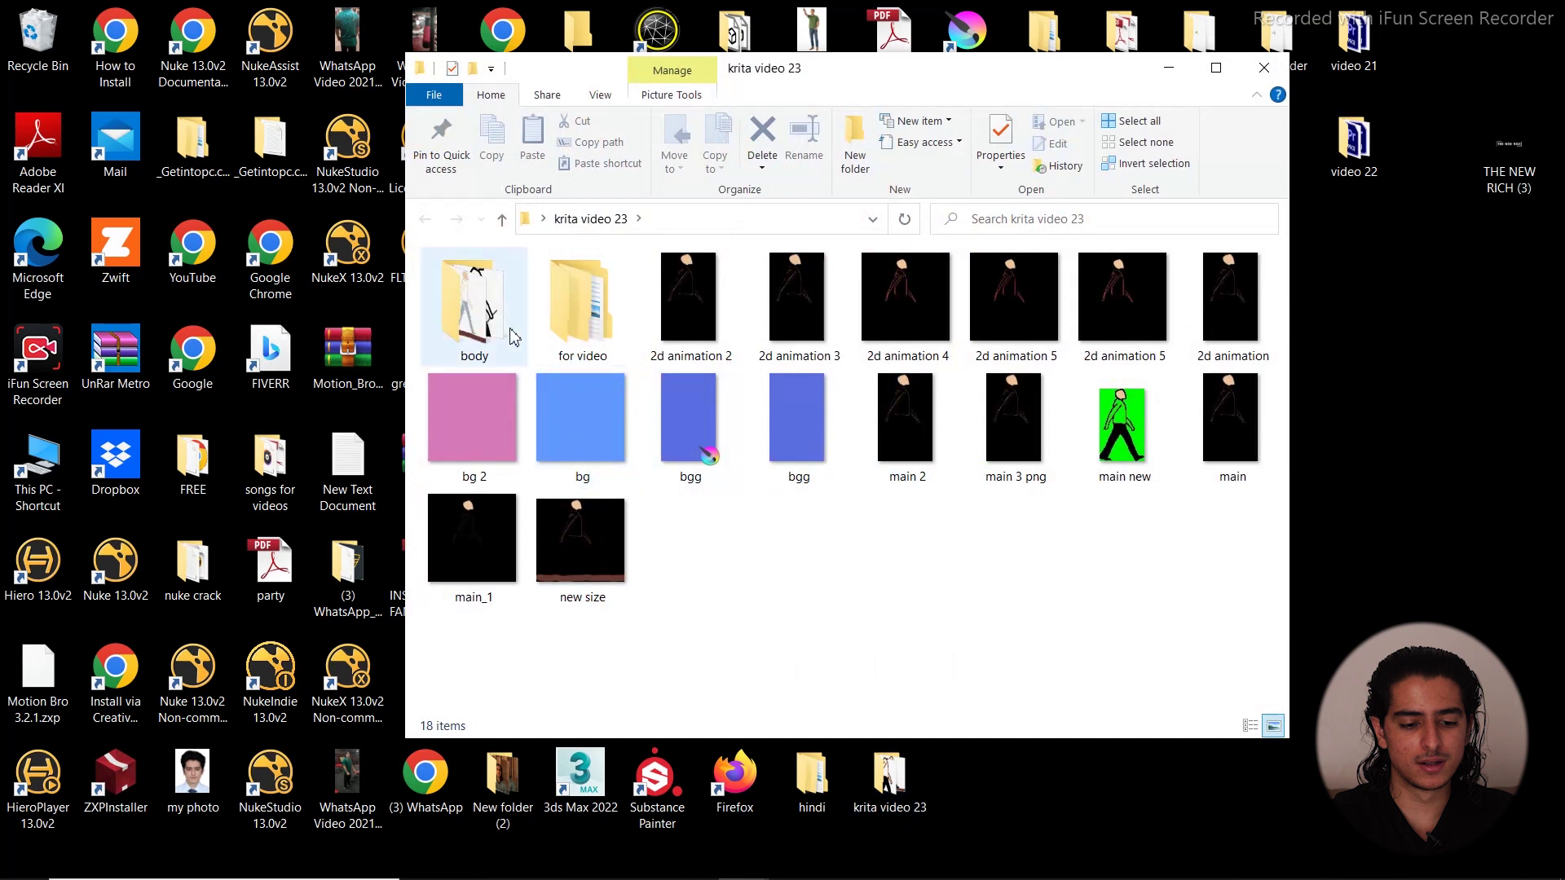
{"action": "left_click", "coordinate": [585, 314]}
{"action": "double_click", "coordinate": [585, 314]}
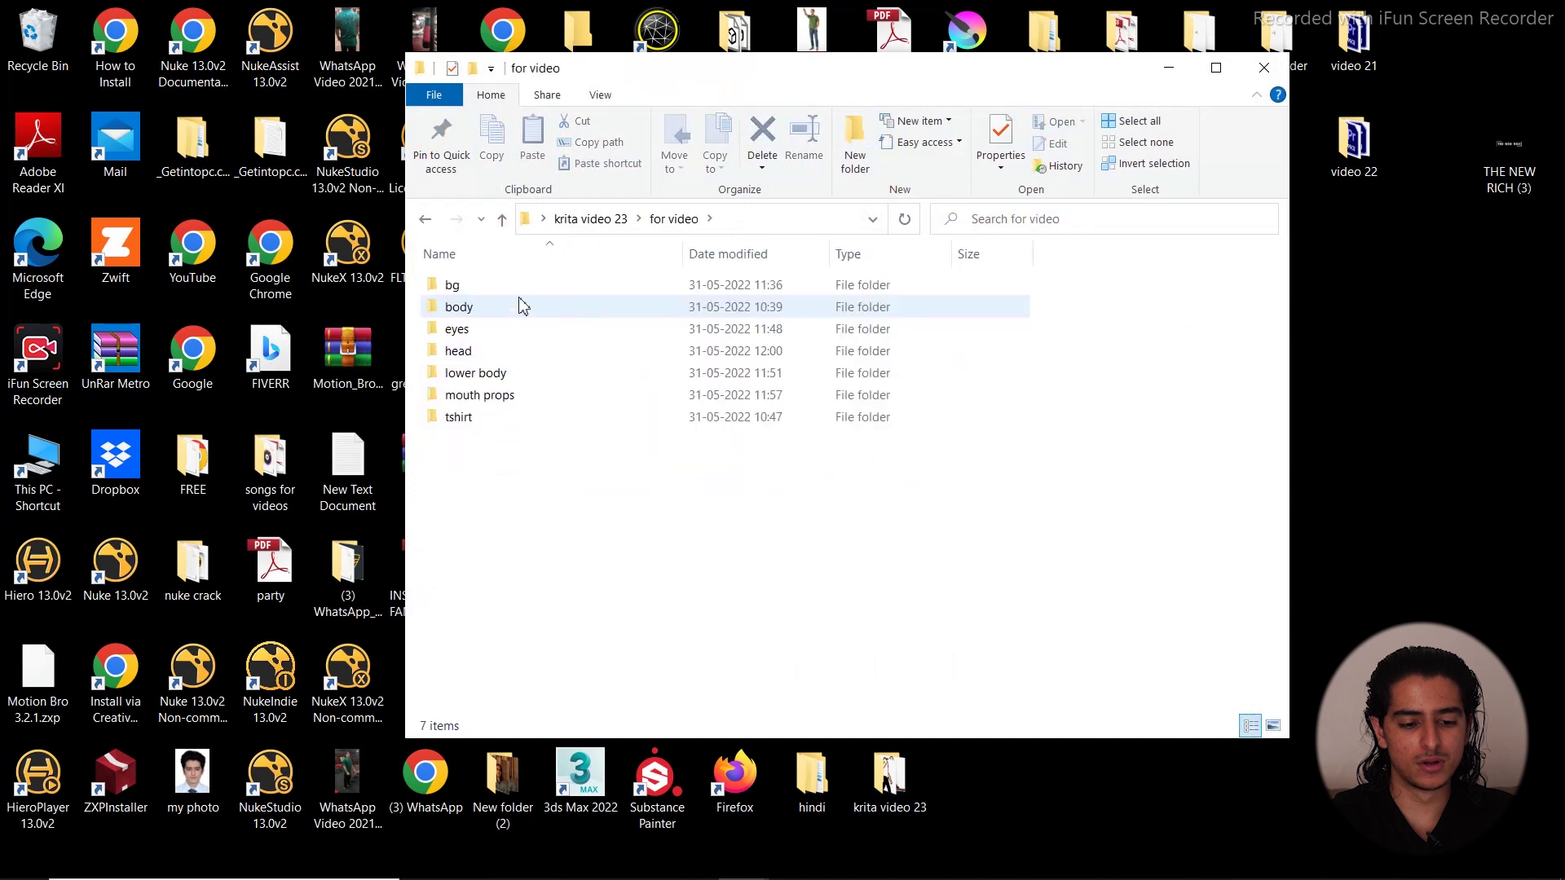
{"action": "double_click", "coordinate": [492, 283]}
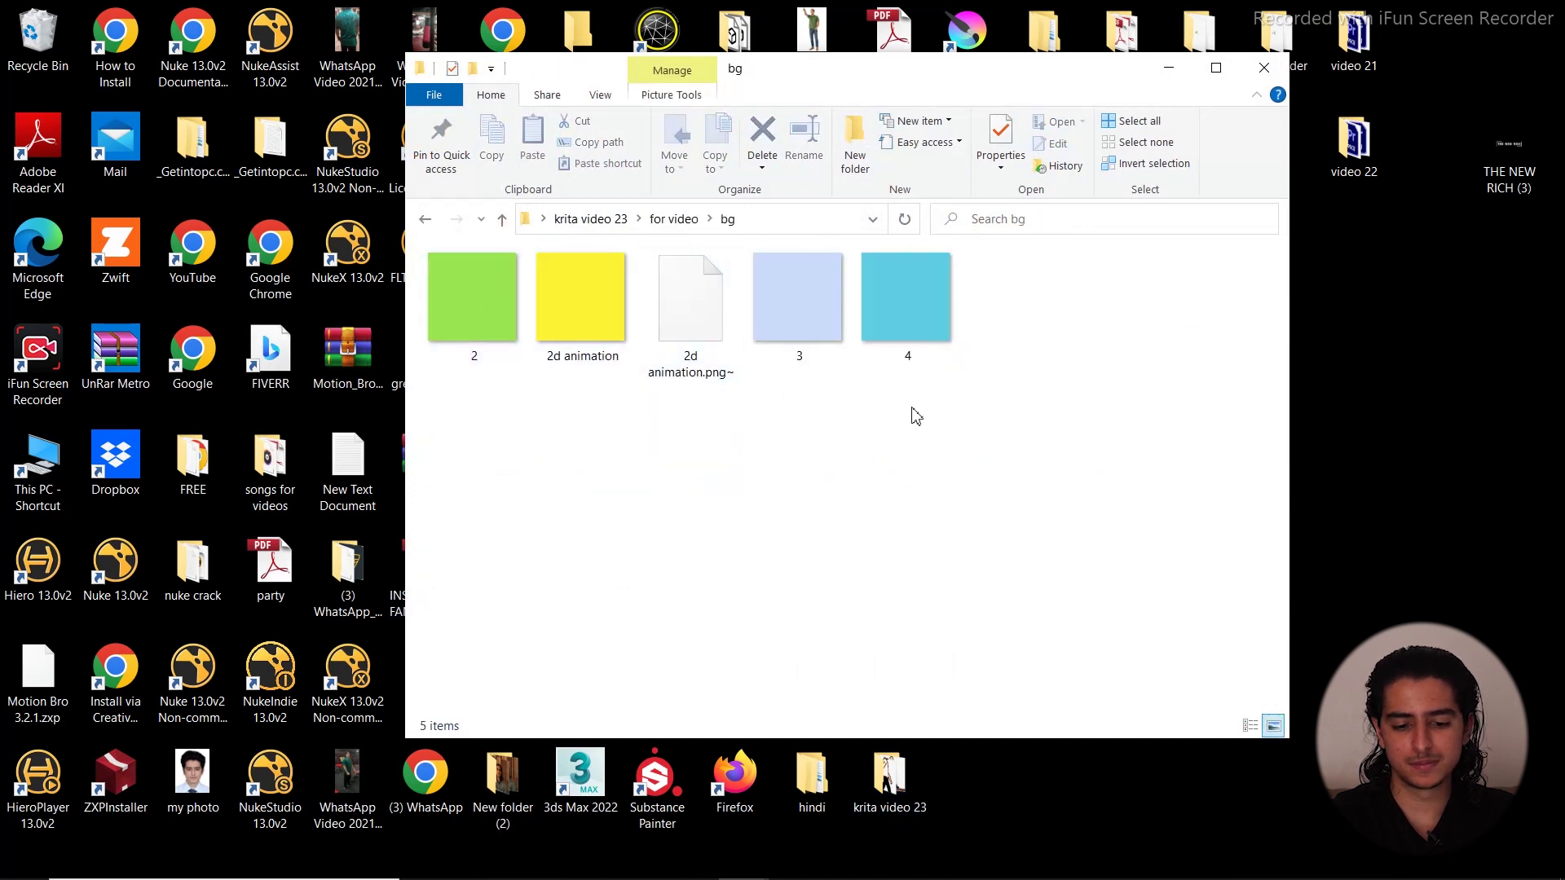
Select images 4, 3, 2d animation and 2, and drag them into the bg layer
{"action": "left_click_drag", "start_coordinate": [693, 326], "coordinate": [1105, 368]}
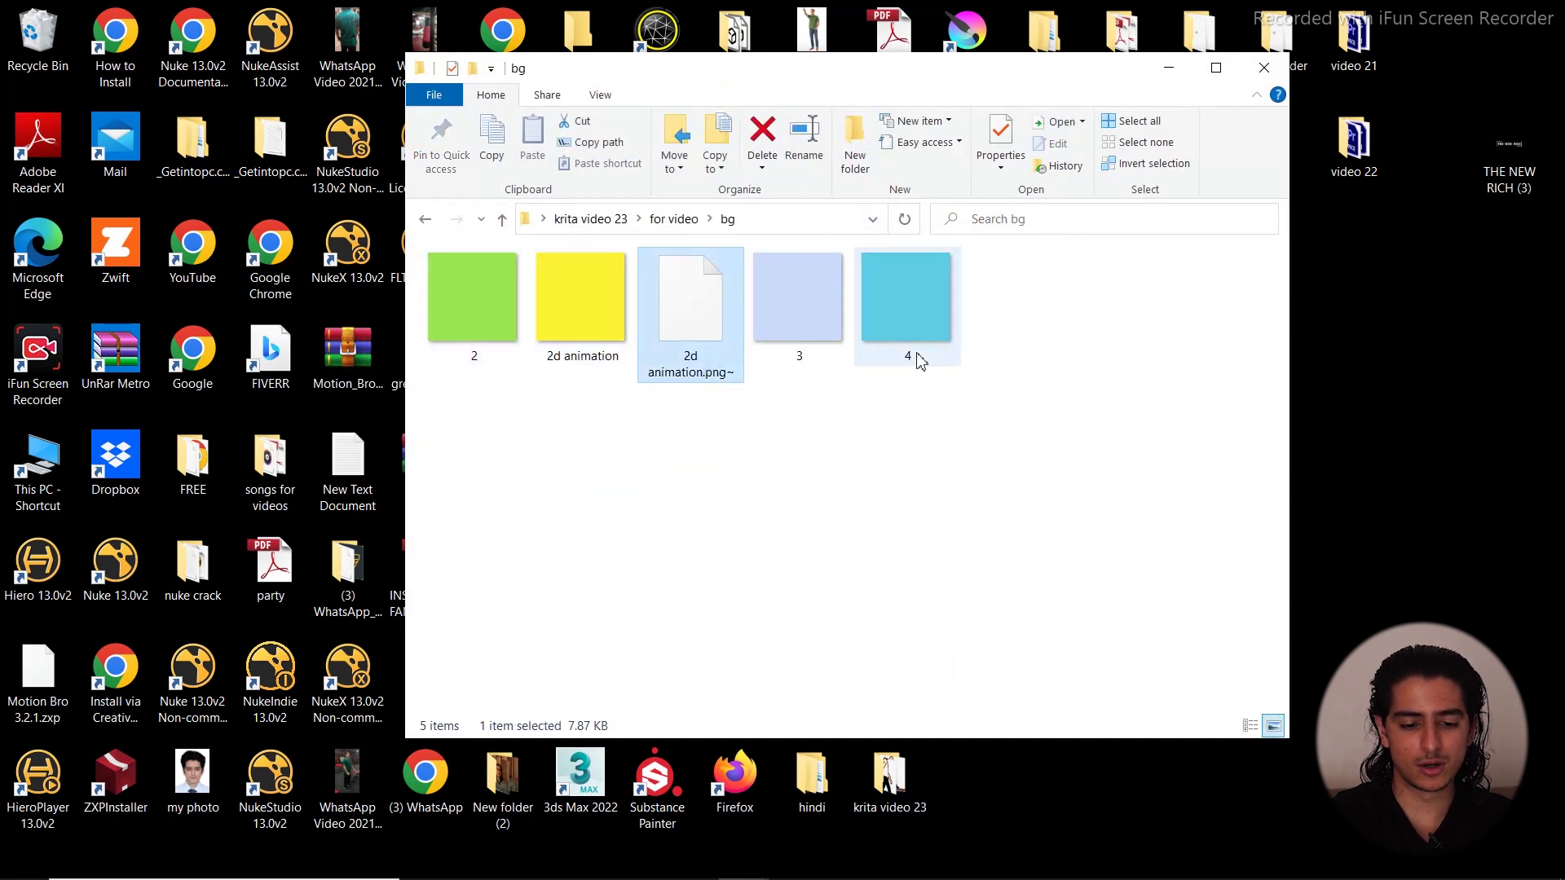
{"action": "left_click", "coordinate": [913, 358]}
{"action": "left_click", "coordinate": [820, 346], "text": "ctrl"}
{"action": "left_click", "coordinate": [599, 331], "text": "ctrl"}
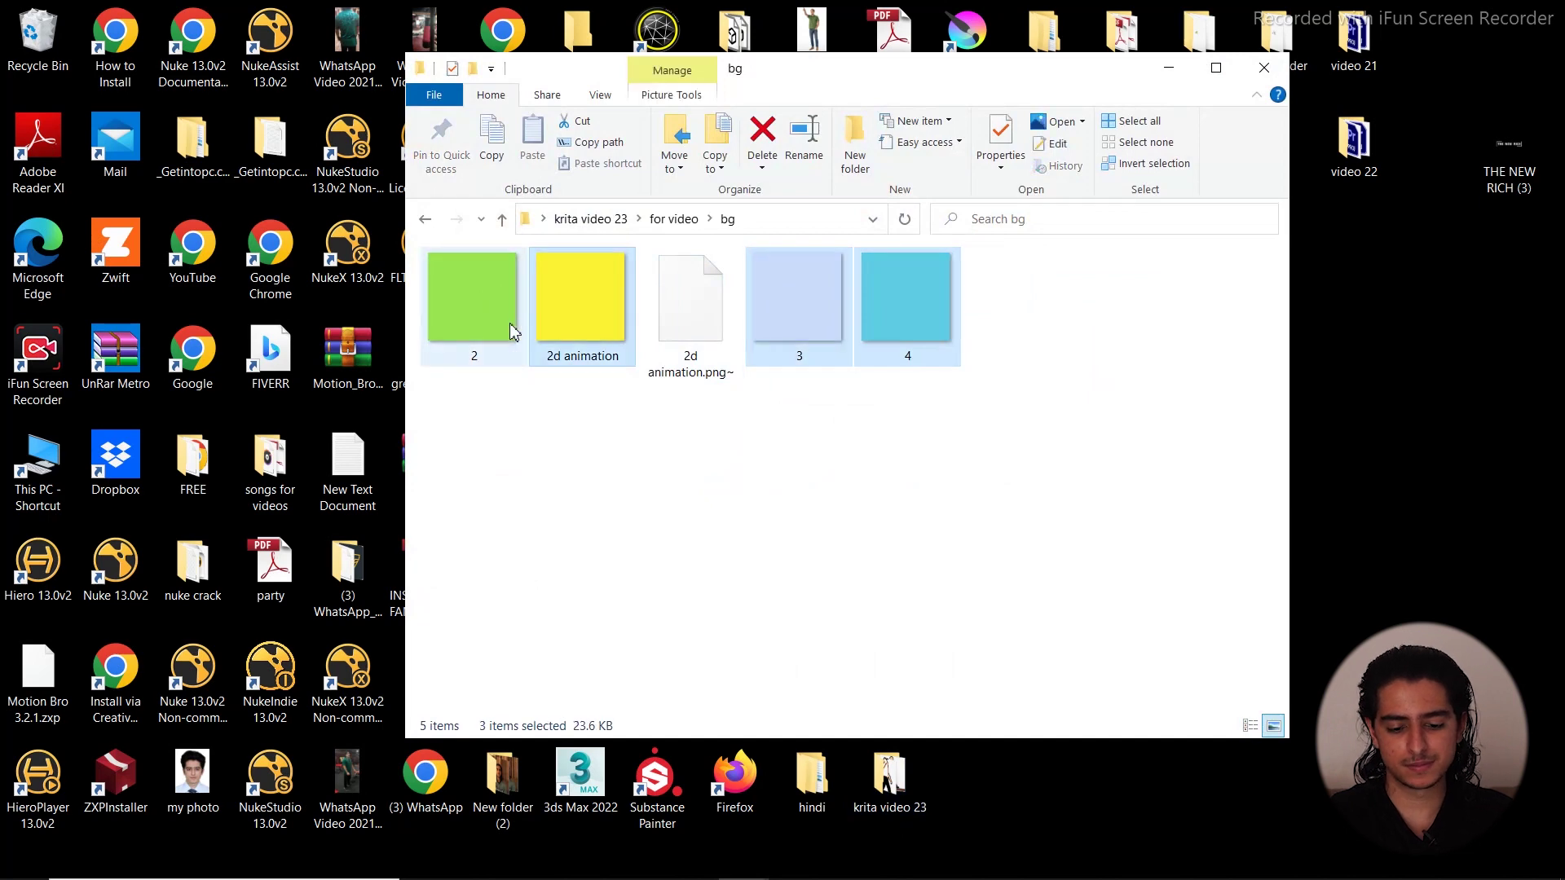
{"action": "left_click", "coordinate": [512, 334], "text": "ctrl"}
{"action": "left_click_drag", "start_coordinate": [819, 340], "coordinate": [682, 489]}
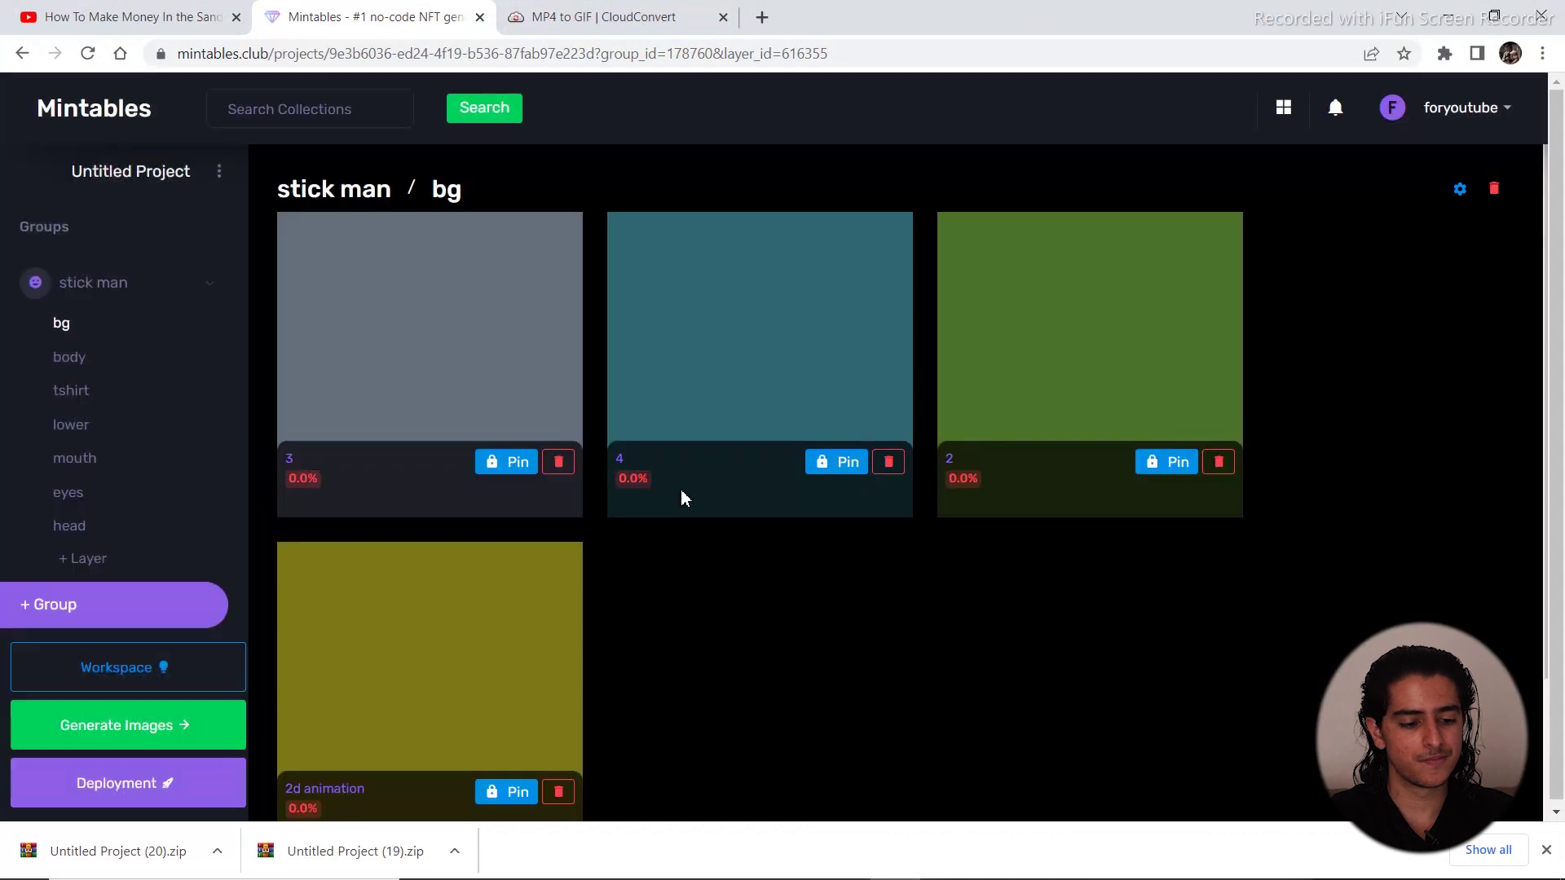
Upload the prop image from the body folder into the body layer, then select the tshirt layer
{"action": "left_click", "coordinate": [70, 359]}
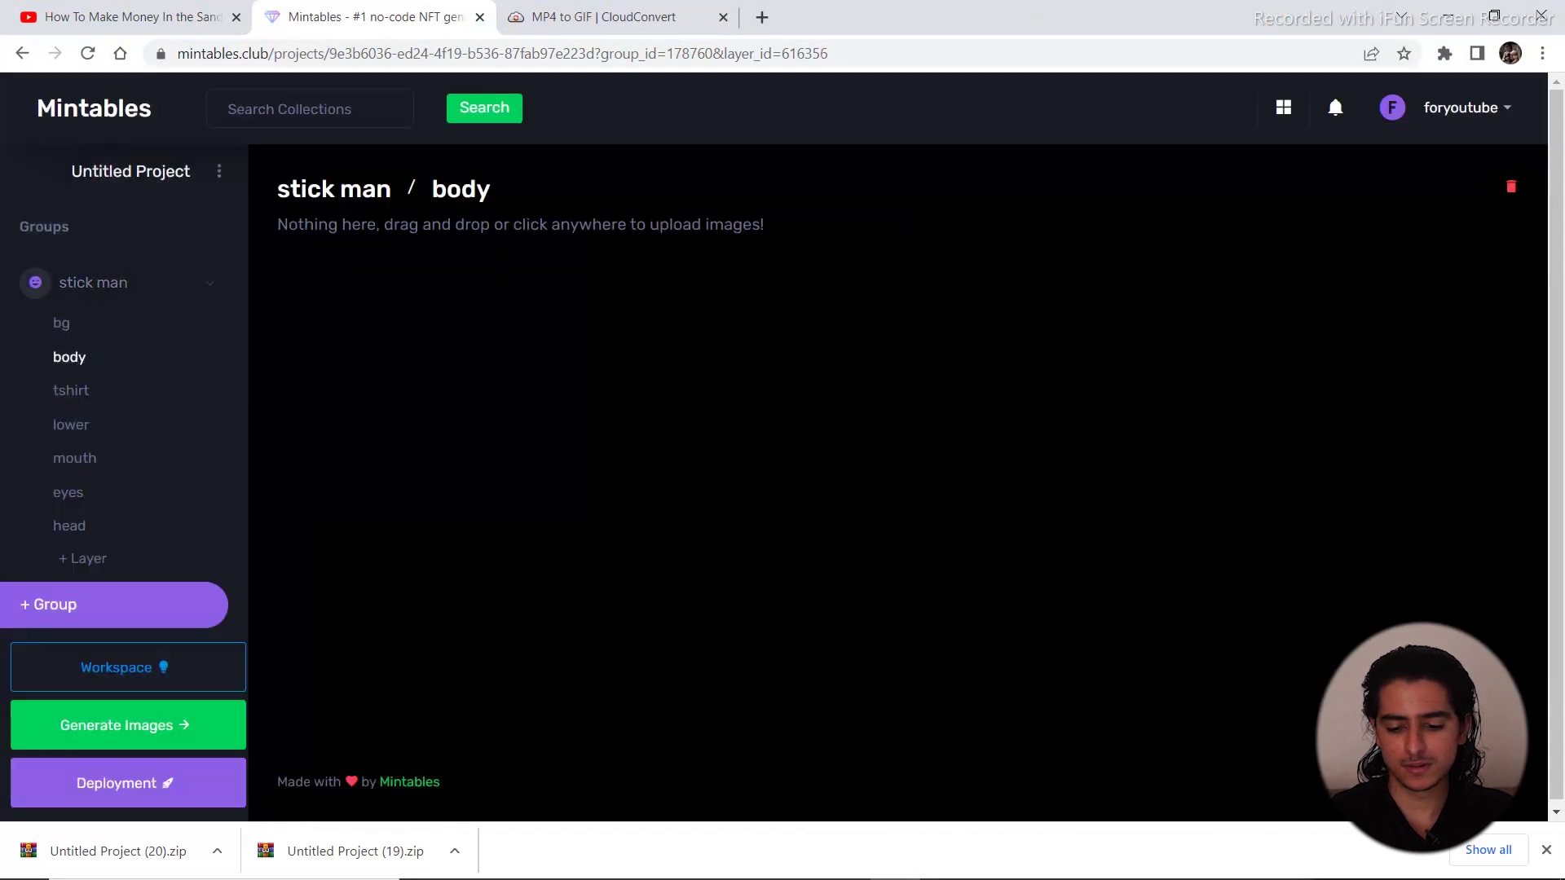
{"action": "left_click", "coordinate": [1561, 860]}
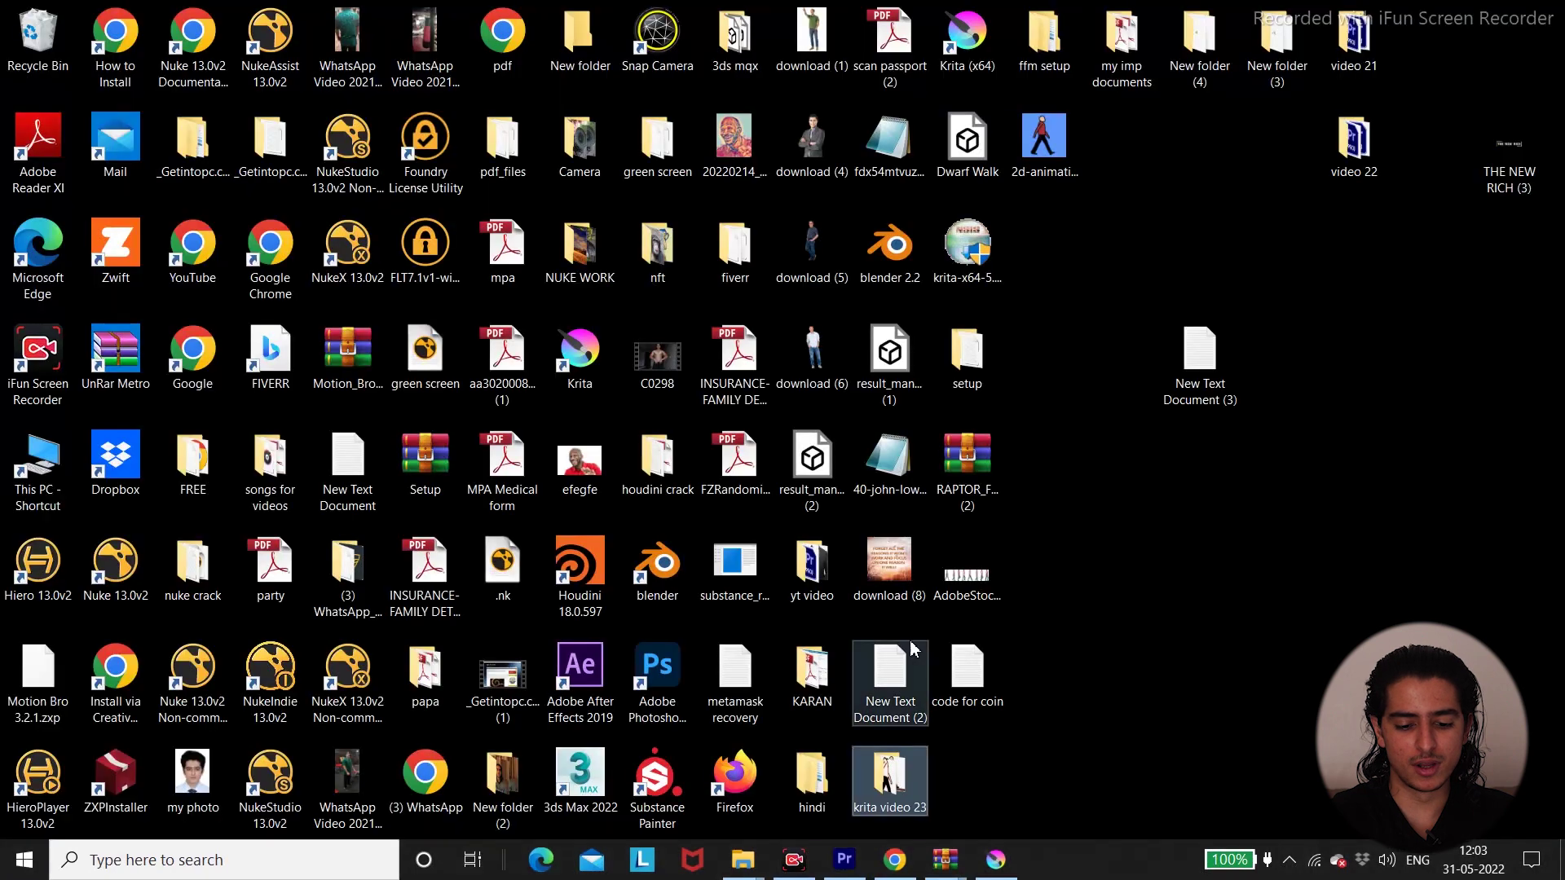
{"action": "double_click", "coordinate": [889, 779]}
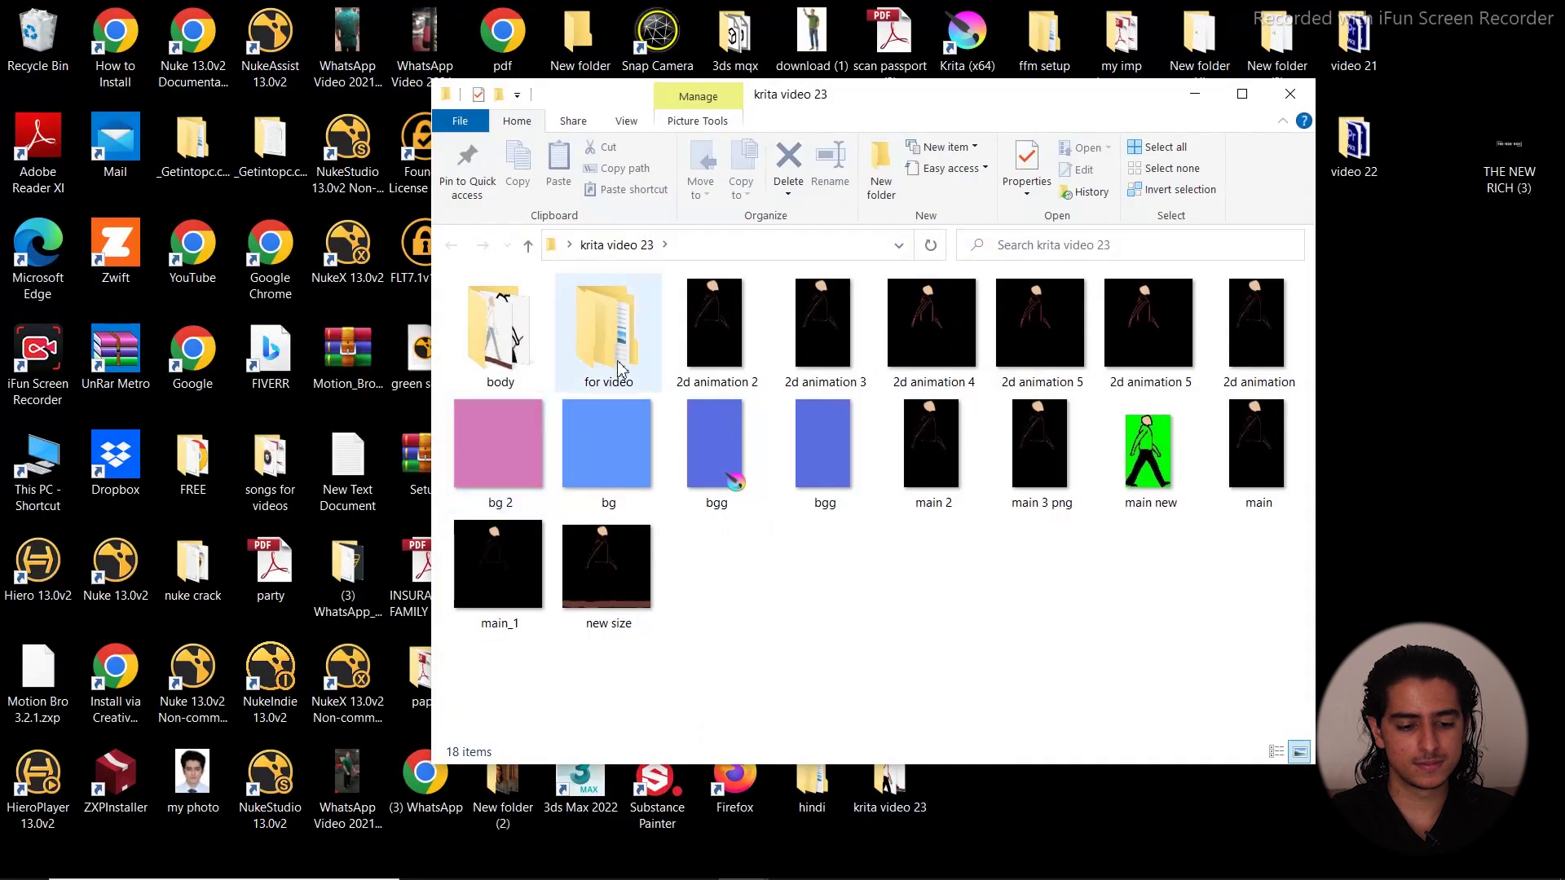
{"action": "double_click", "coordinate": [620, 369]}
{"action": "double_click", "coordinate": [521, 332]}
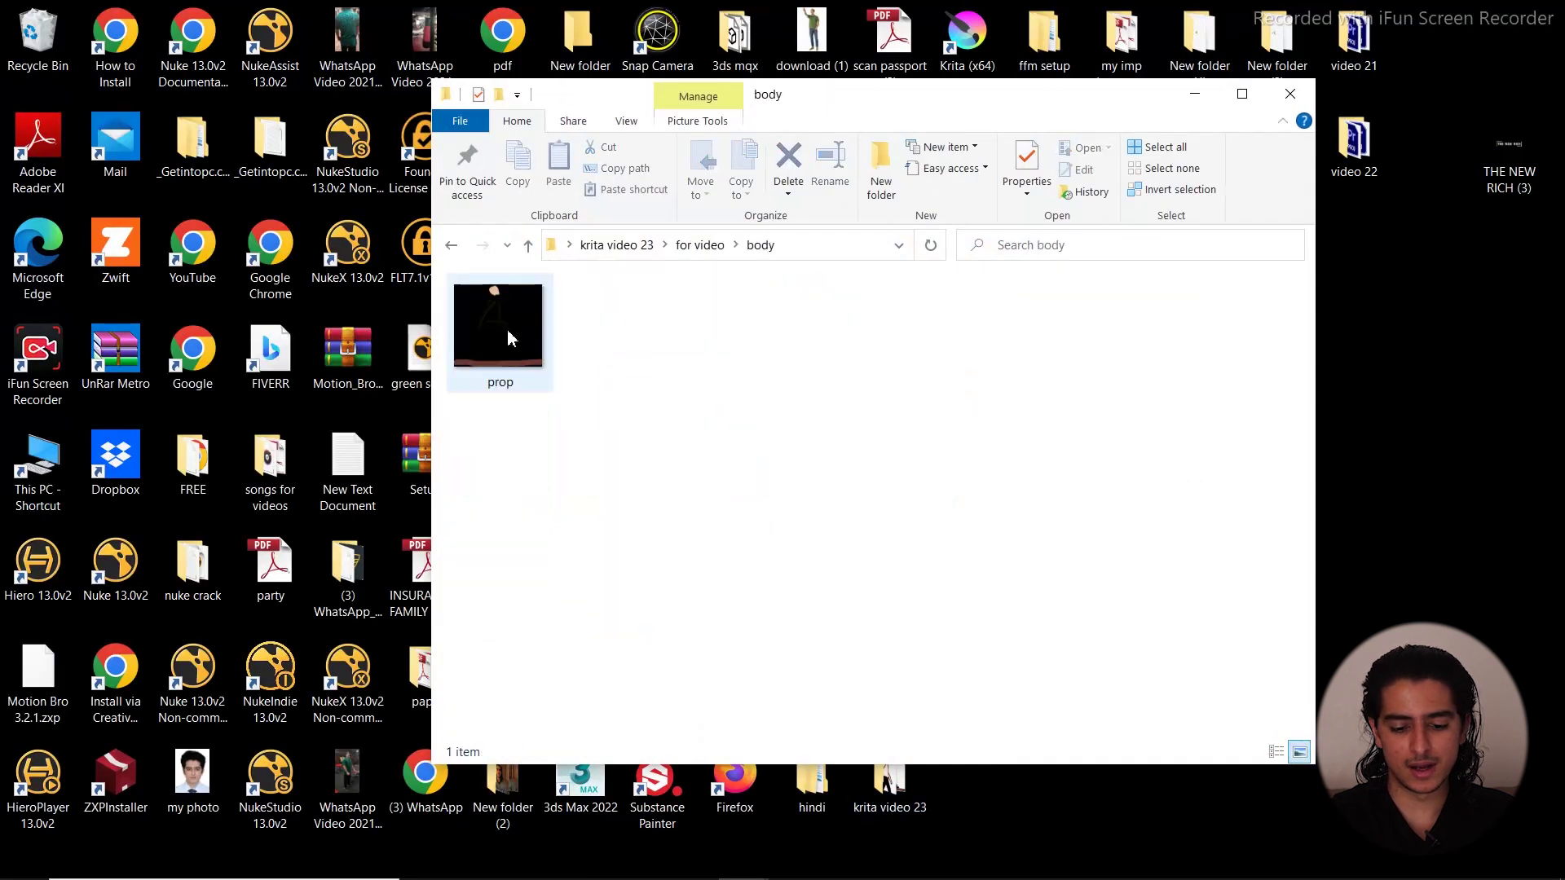
{"action": "left_click_drag", "start_coordinate": [507, 329], "coordinate": [486, 522]}
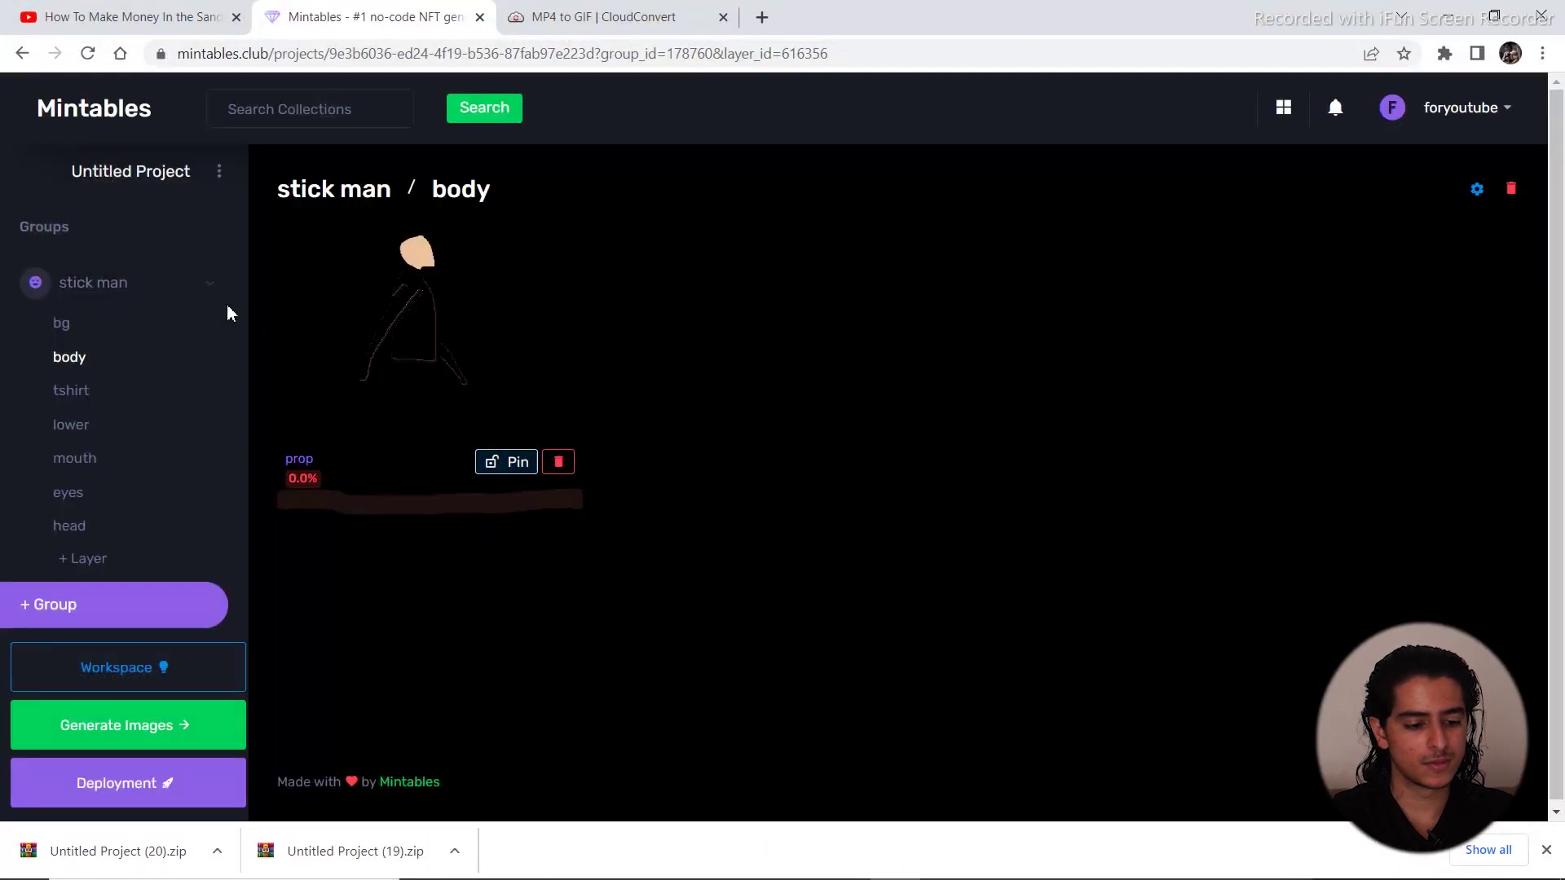
{"action": "left_click", "coordinate": [70, 395]}
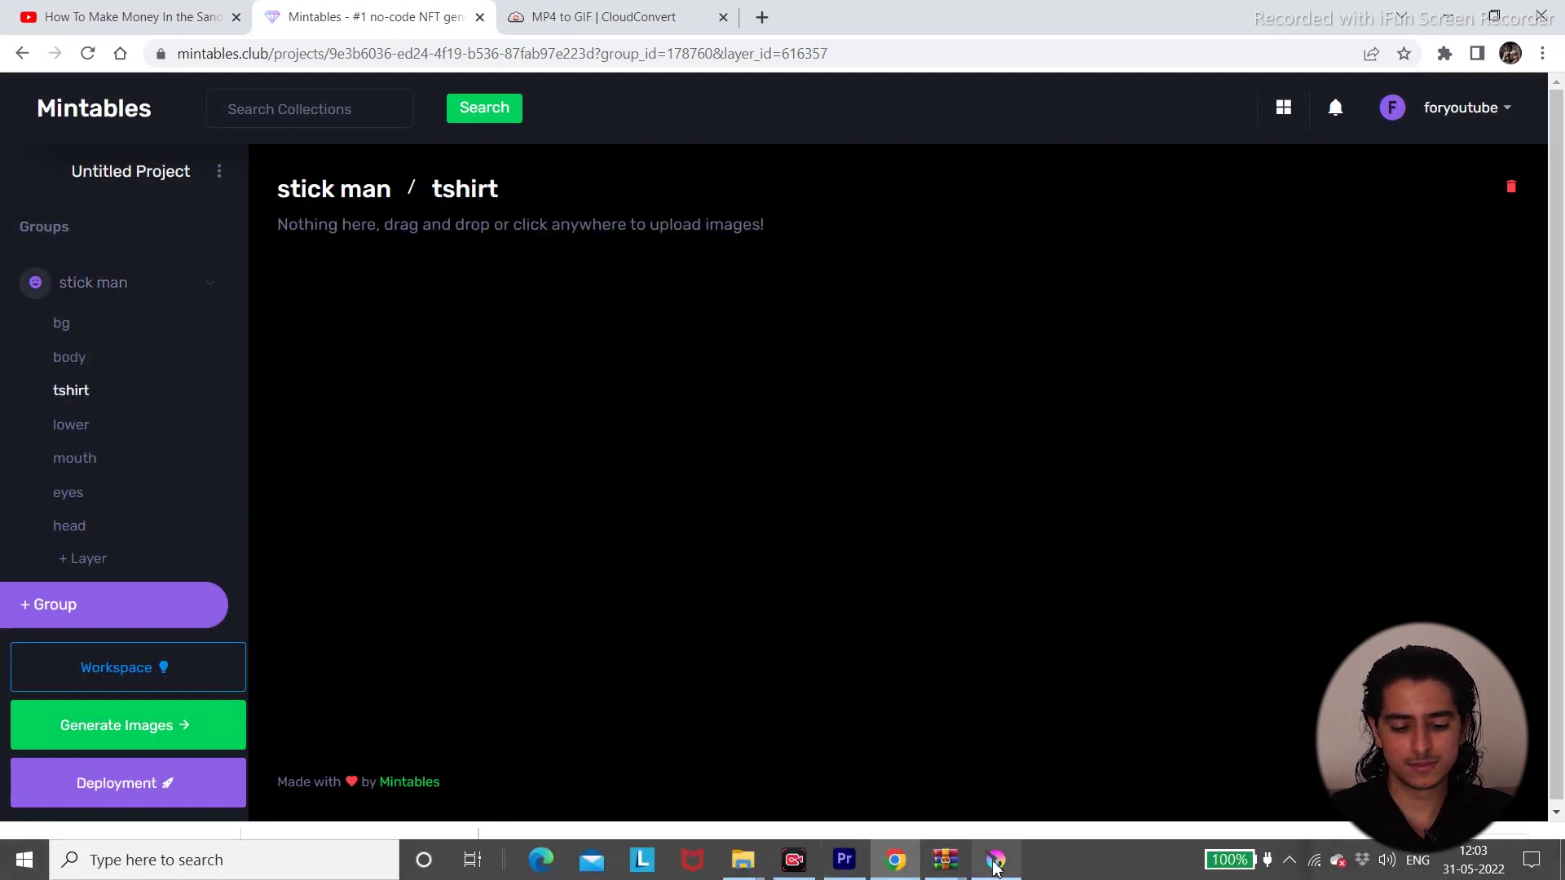
Drag shirt images 1 through 5 from the tshirt folder into the Mintables tshirt layer
{"action": "mouse_move", "coordinate": [748, 863]}
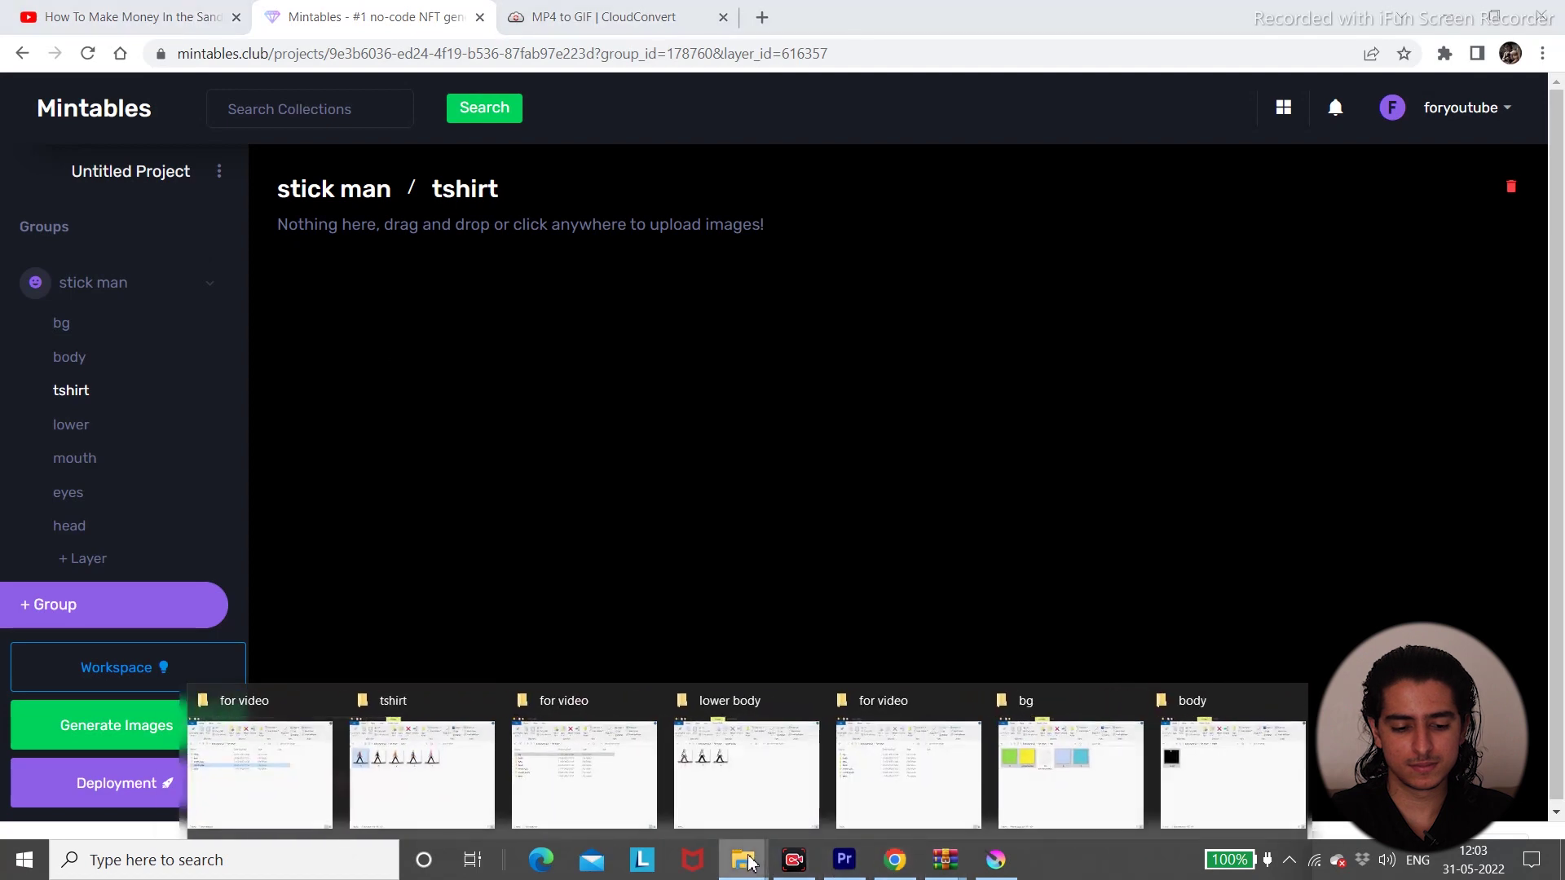
{"action": "left_click", "coordinate": [737, 773]}
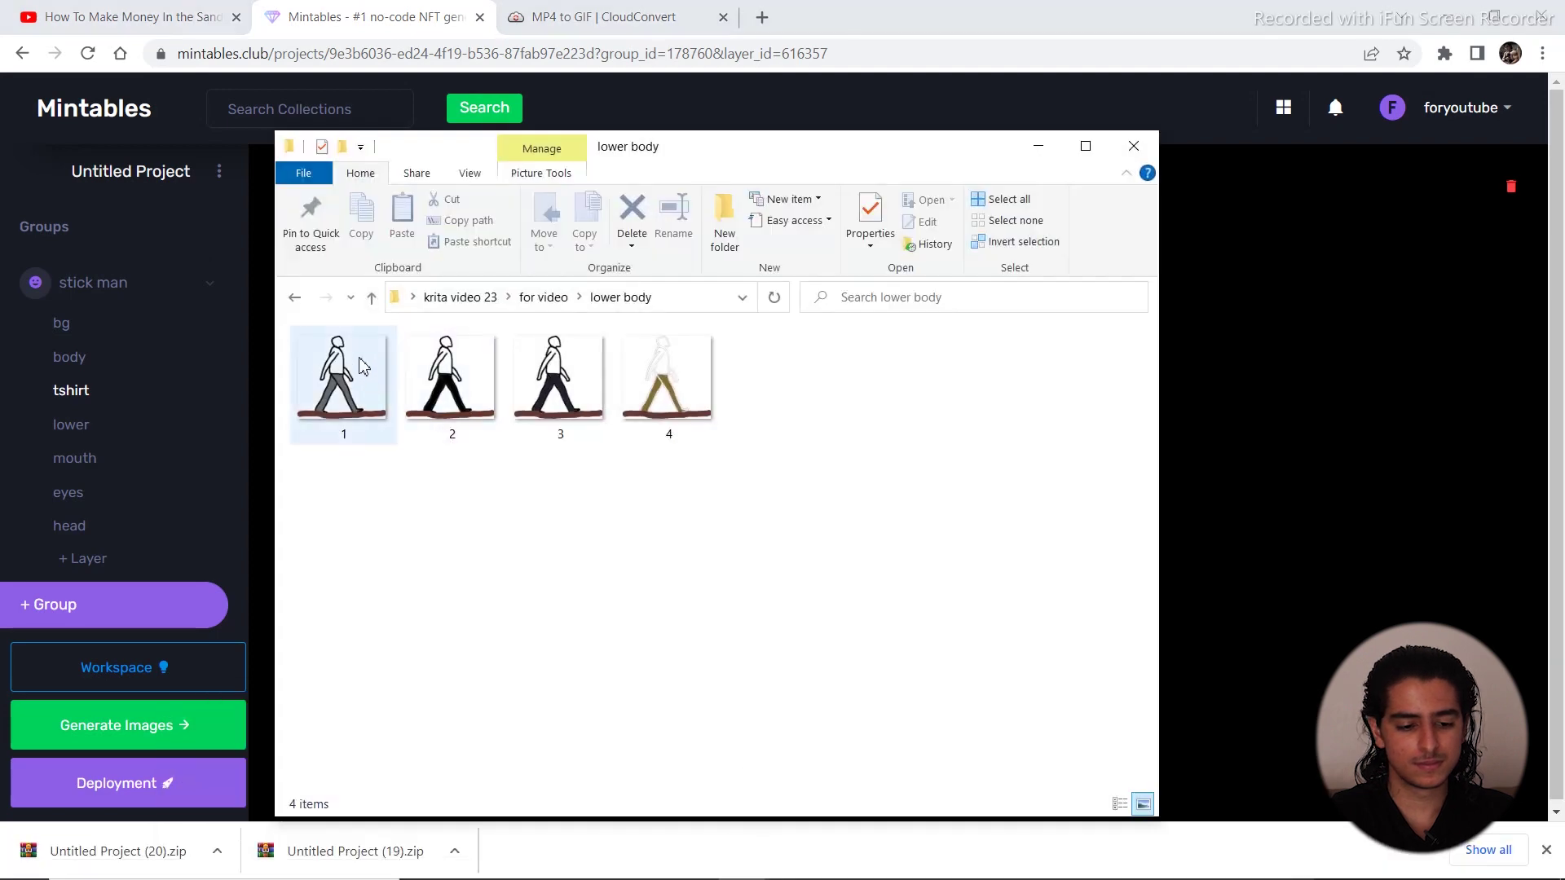
{"action": "left_click", "coordinate": [294, 297]}
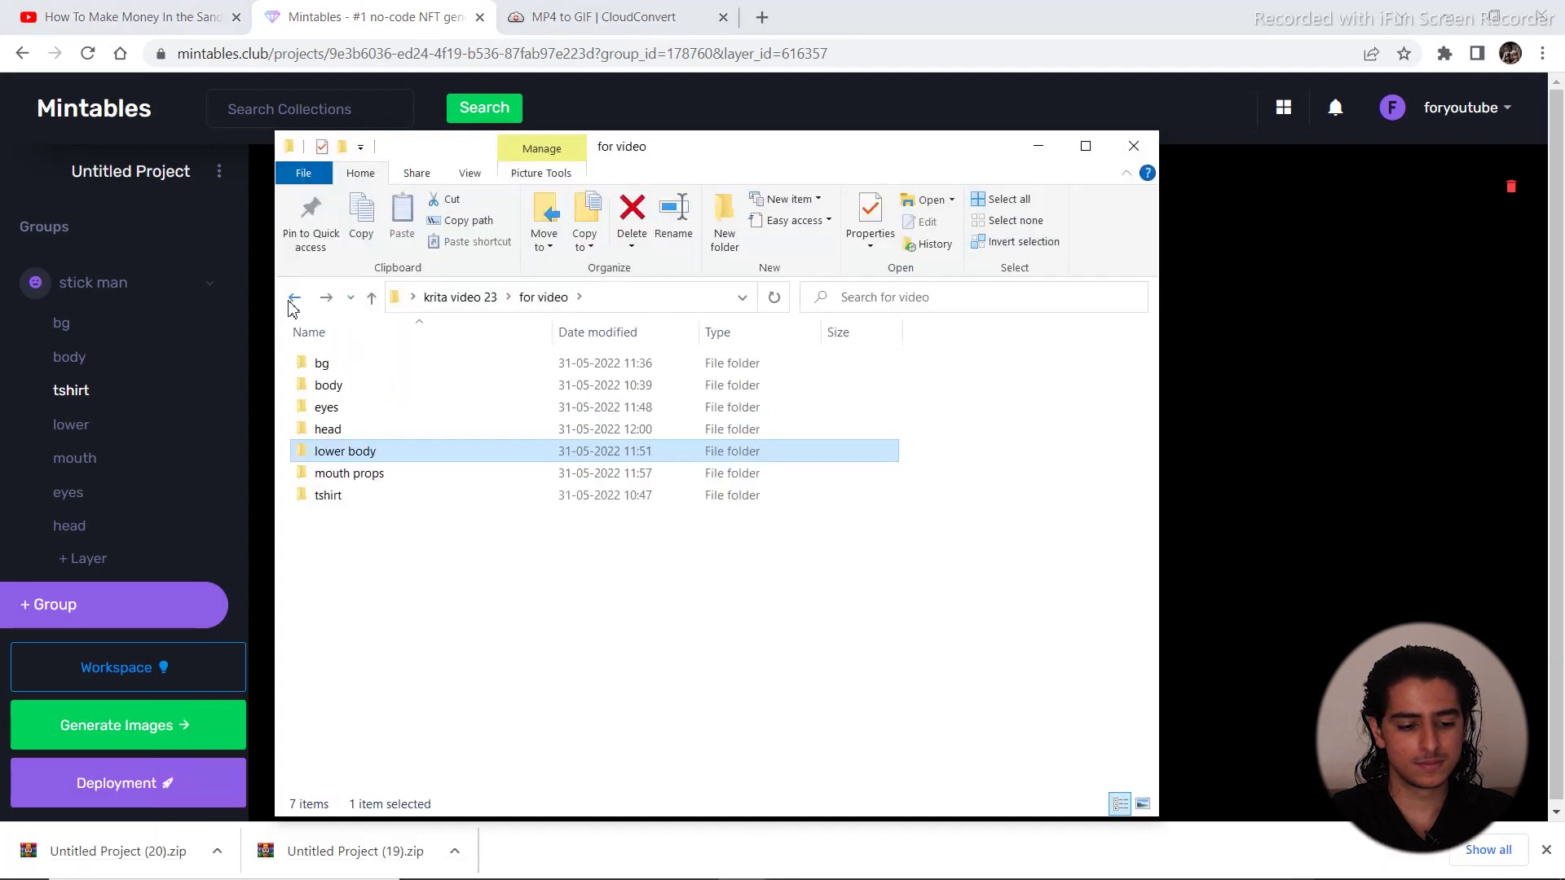
{"action": "double_click", "coordinate": [359, 498]}
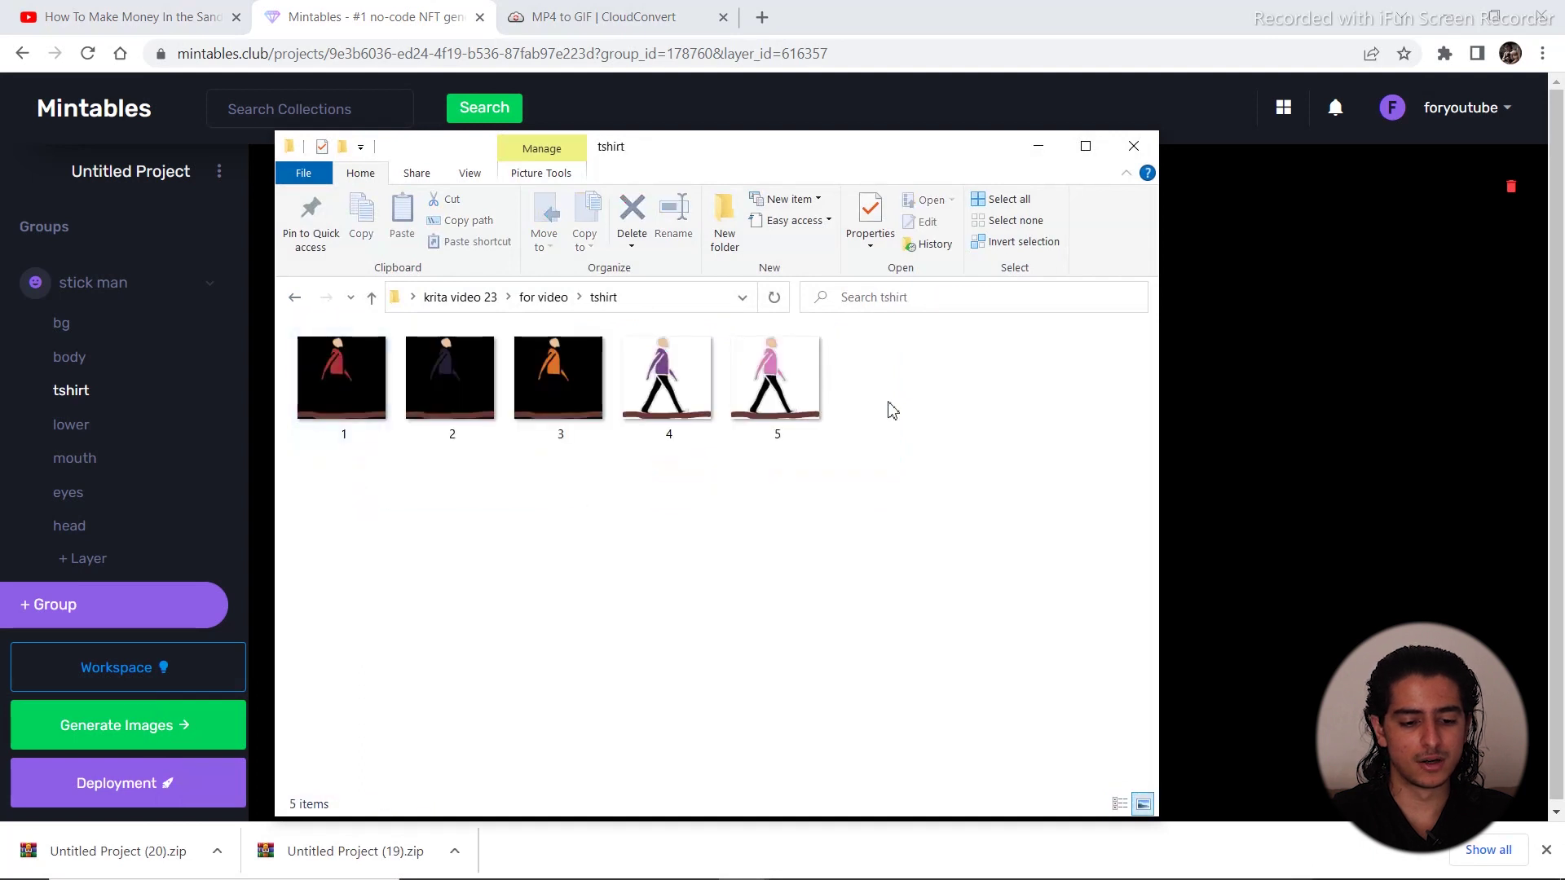
{"action": "left_click_drag", "start_coordinate": [893, 410], "coordinate": [1329, 405]}
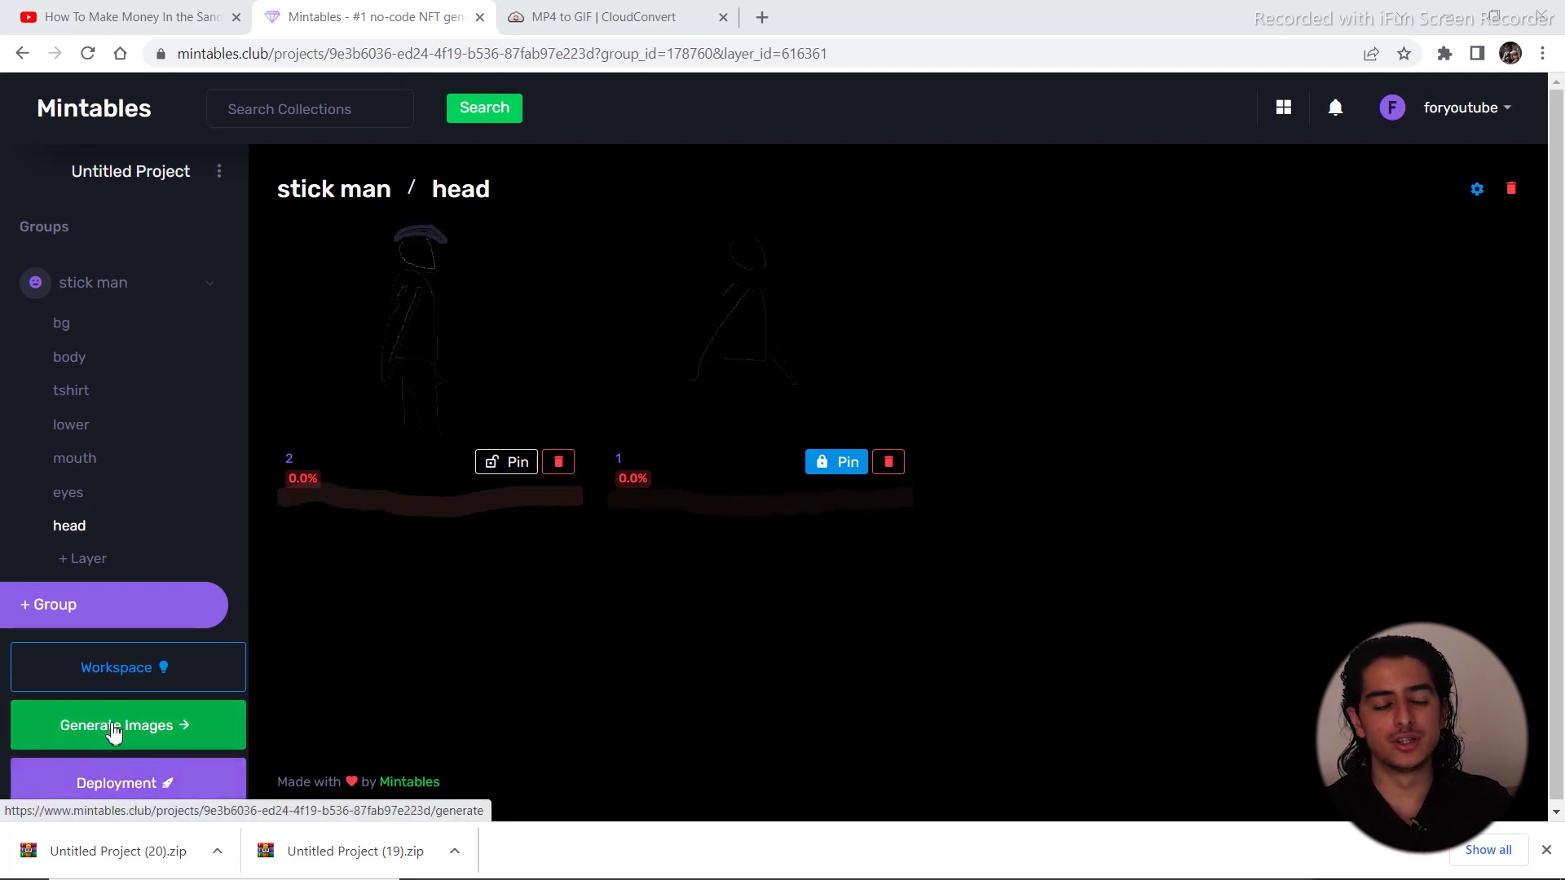
On the Generate Images page, replace the 10000 image count with 100
{"action": "left_click", "coordinate": [167, 730]}
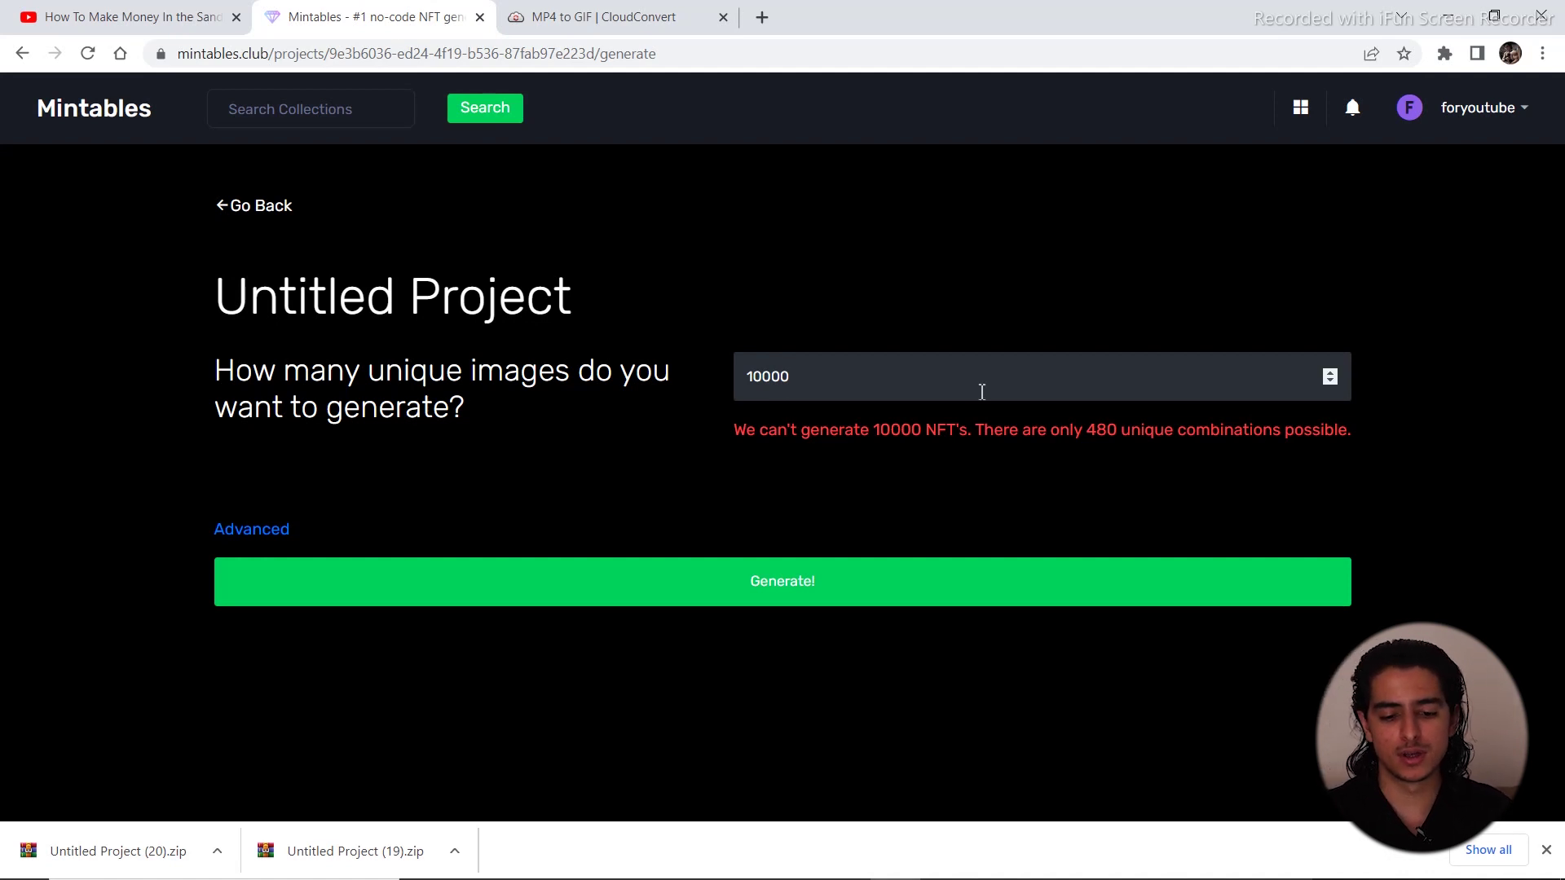
{"action": "key", "text": "BackSpace"}
{"action": "key", "text": "BackSpace"}
{"action": "key", "text": "BackSpace"}
{"action": "key", "text": "BackSpace"}
{"action": "key", "text": "BackSpace"}
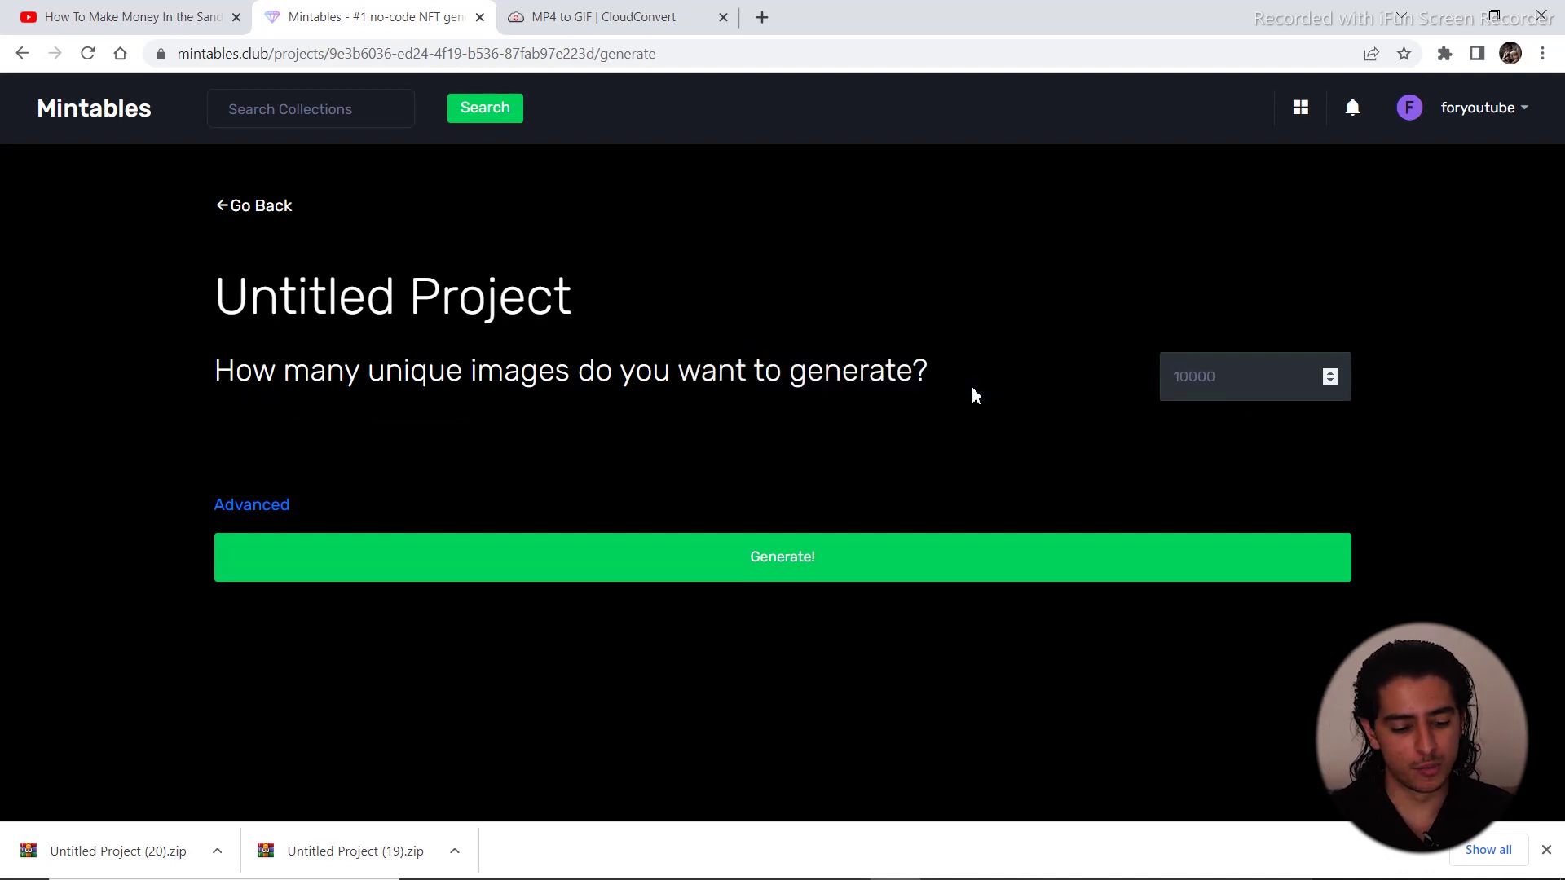
{"action": "type", "text": "1000"}
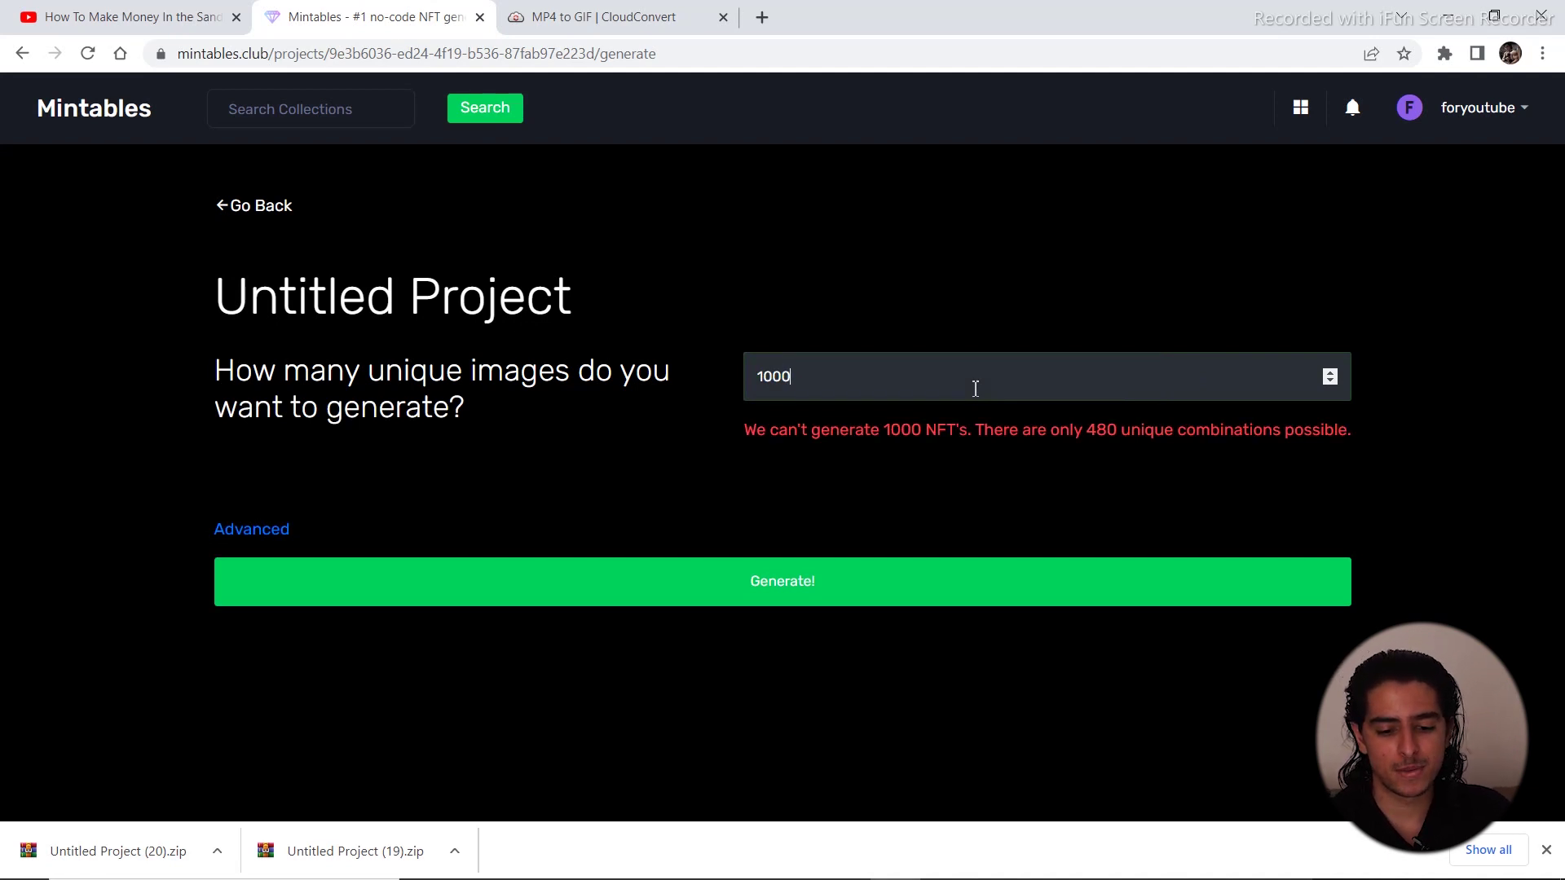
{"action": "key", "text": "BackSpace"}
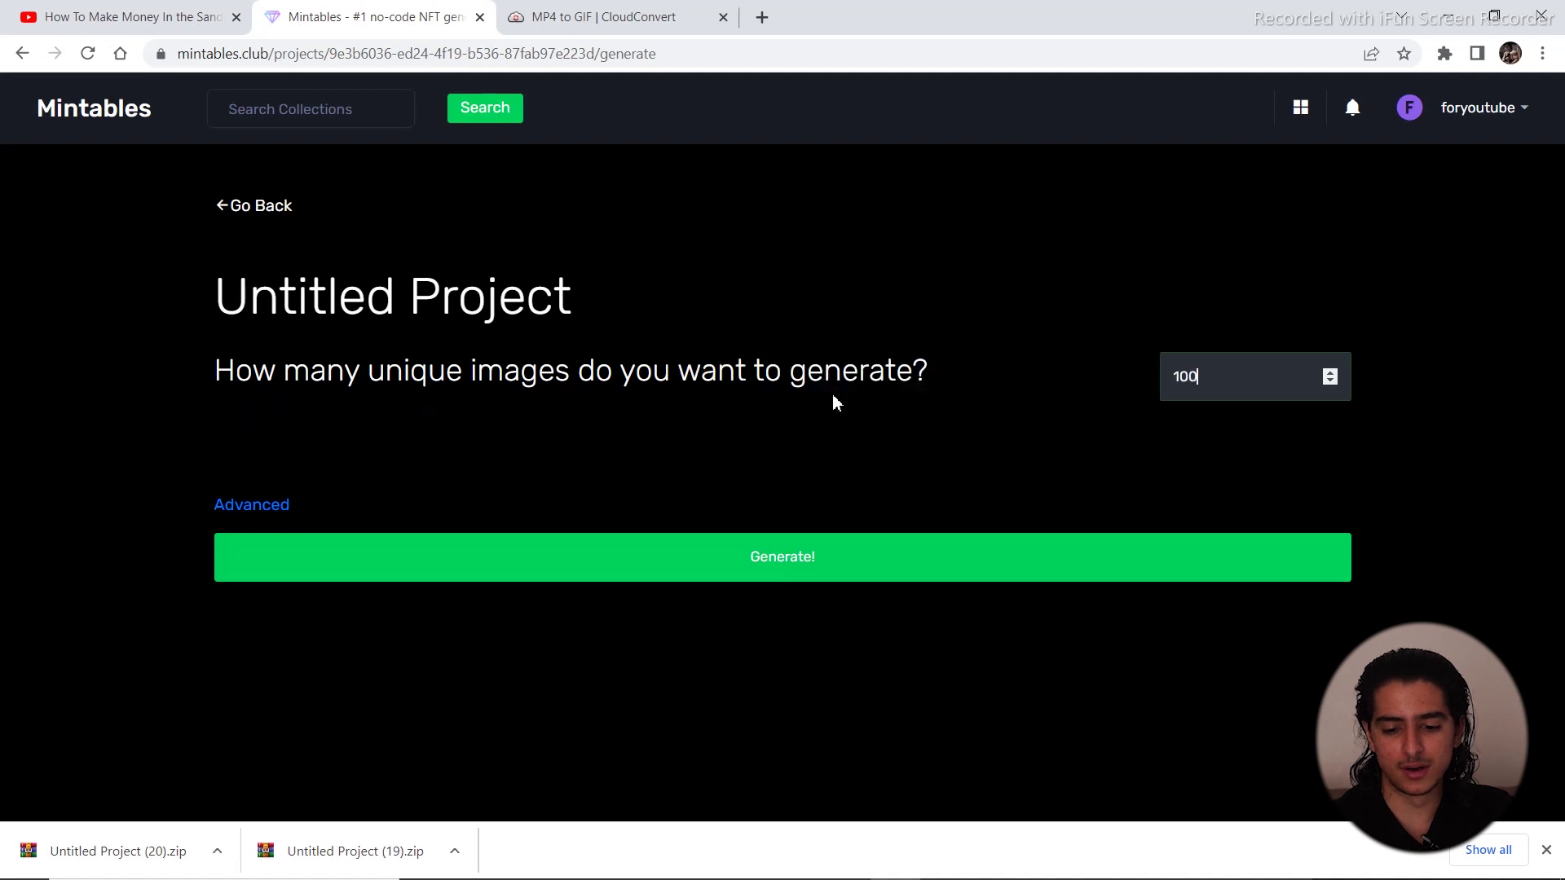
Generate the images and open the resulting Untitled Project (21).zip in WinRAR
{"action": "left_click", "coordinate": [665, 558]}
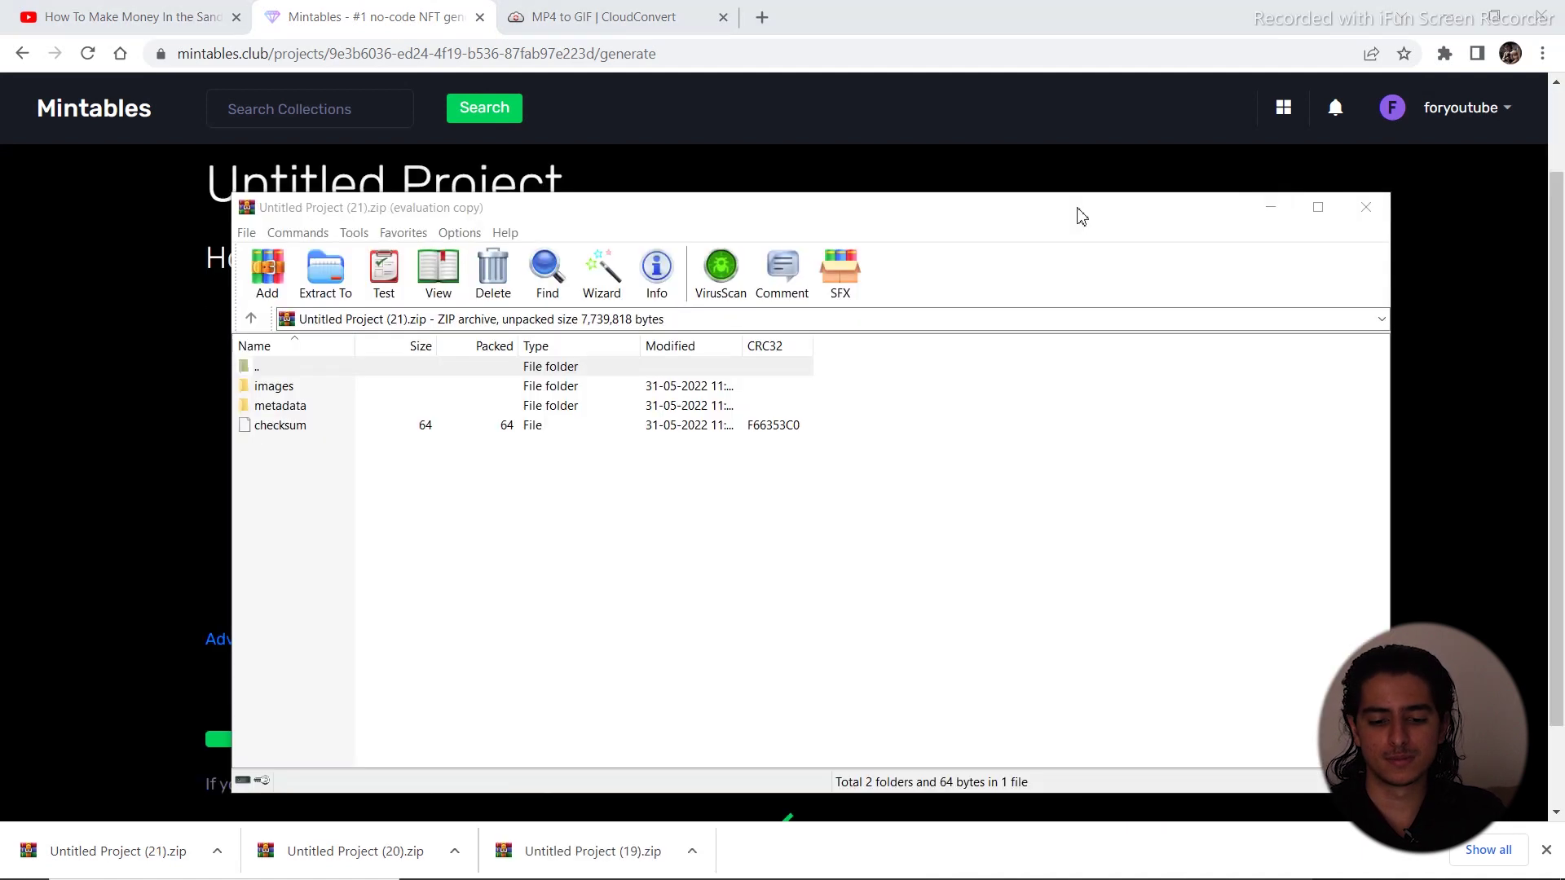
{"action": "left_click_drag", "start_coordinate": [1081, 213], "coordinate": [1051, 106]}
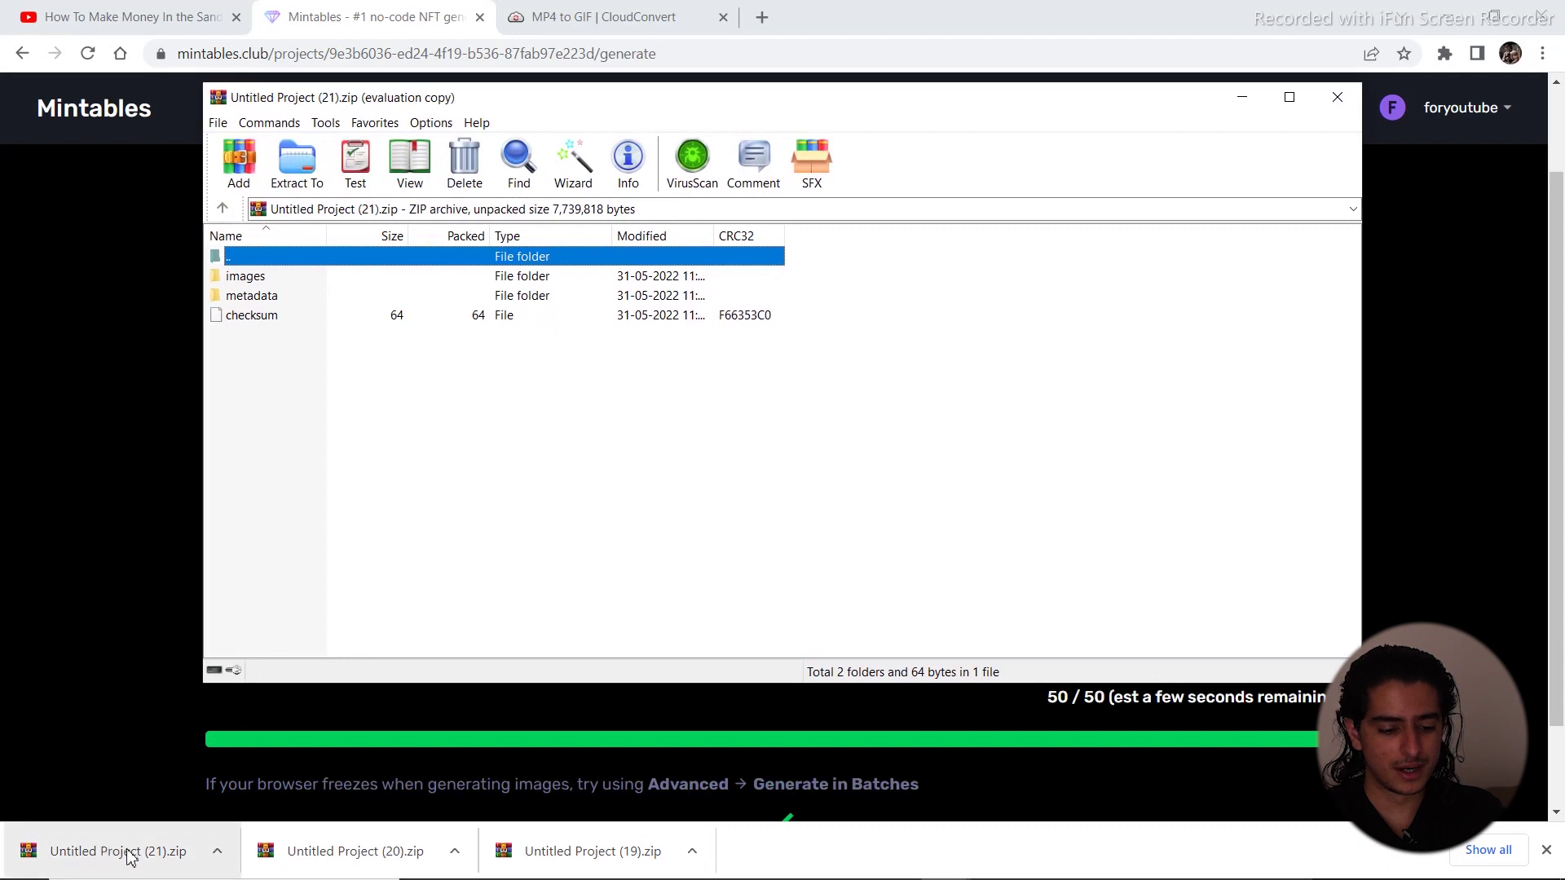
Extract every GIF from the archive's images folder to New folder (5) on the desktop
{"action": "double_click", "coordinate": [432, 279]}
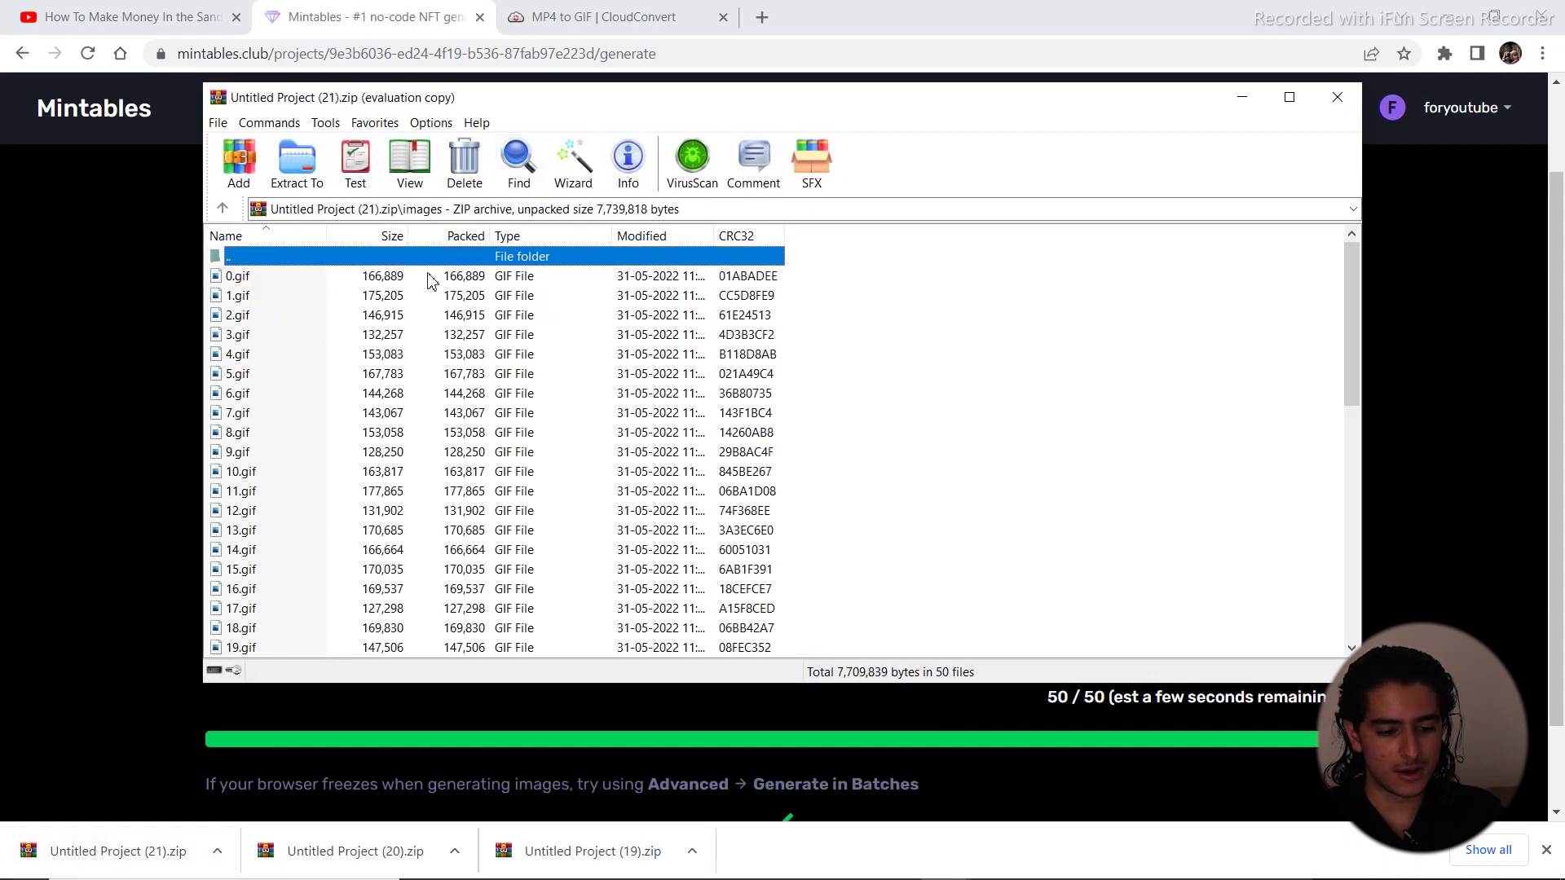
{"action": "left_click_drag", "start_coordinate": [807, 292], "coordinate": [613, 686]}
{"action": "left_click_drag", "start_coordinate": [585, 476], "coordinate": [1292, 481]}
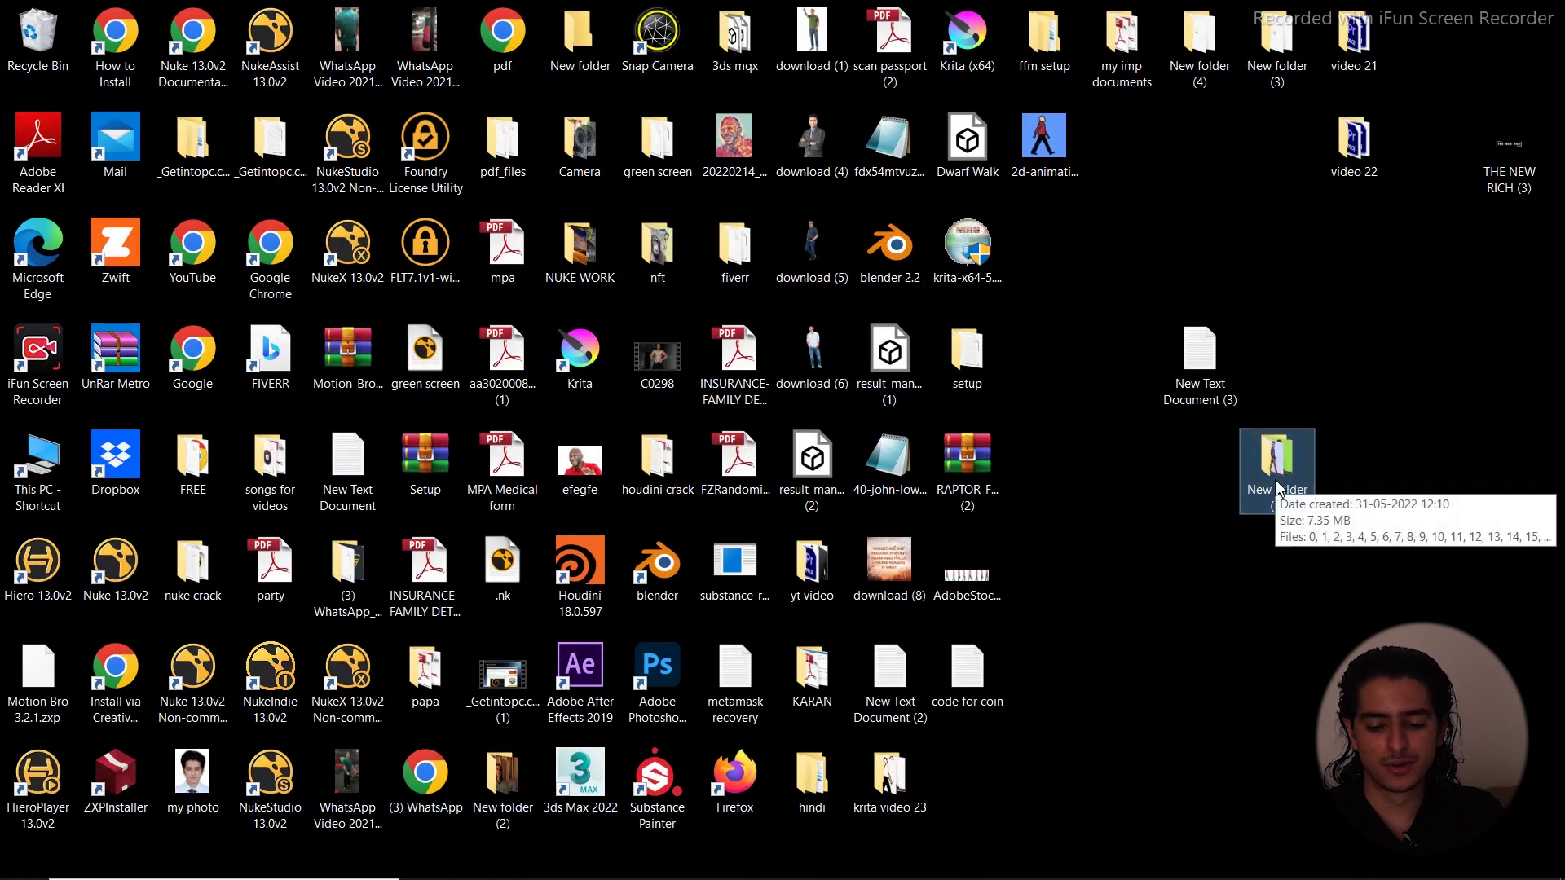
Open New folder (5) and view 0.gif in Photos
{"action": "double_click", "coordinate": [1278, 489]}
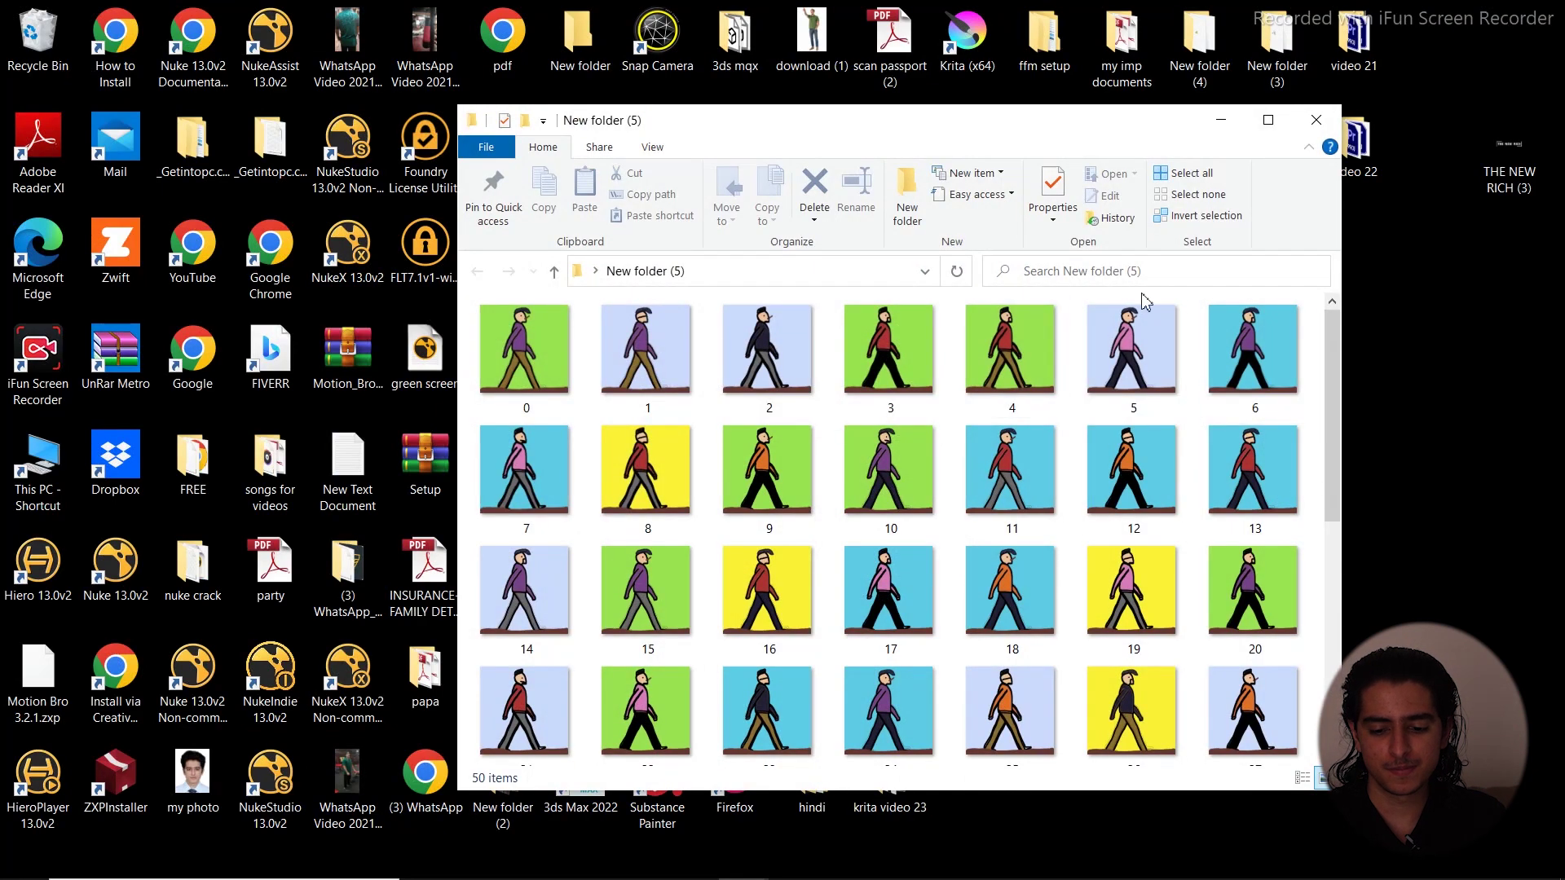
{"action": "mouse_move", "coordinate": [1333, 379]}
{"action": "left_mouse_down"}
{"action": "mouse_move", "coordinate": [1333, 623]}
{"action": "mouse_move", "coordinate": [1332, 349]}
{"action": "left_mouse_up"}
{"action": "double_click", "coordinate": [525, 328]}
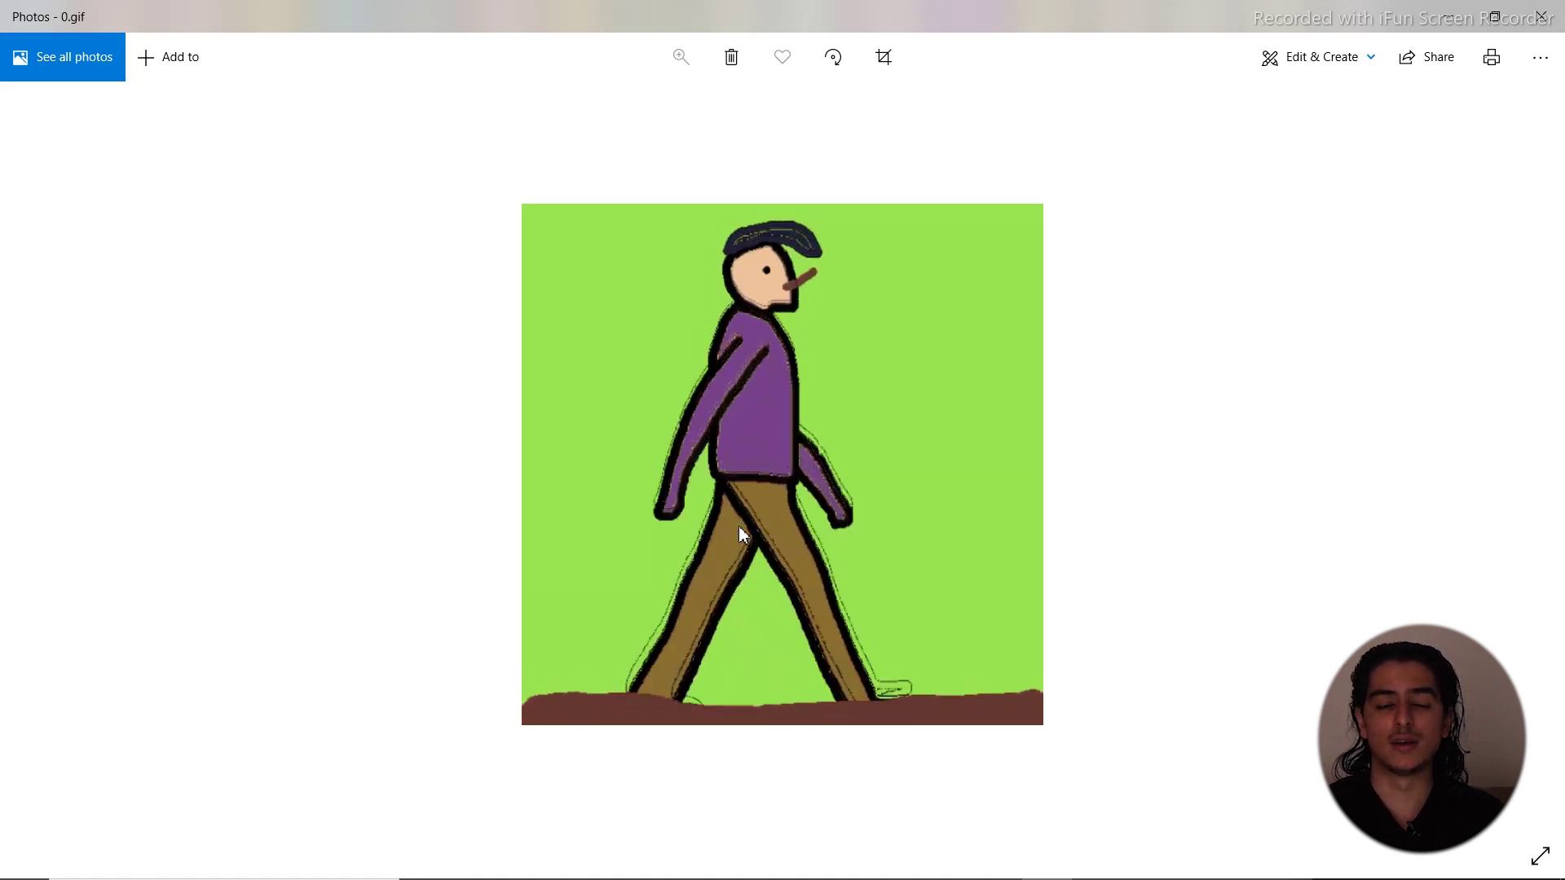
Step through the generated GIFs in Photos from 0.gif to 46.gif
{"action": "key", "text": "Right"}
{"action": "key", "text": "Right"}
{"action": "key", "text": "Right"}
{"action": "key", "text": "Right"}
{"action": "key", "text": "Right"}
{"action": "key", "text": "Right"}
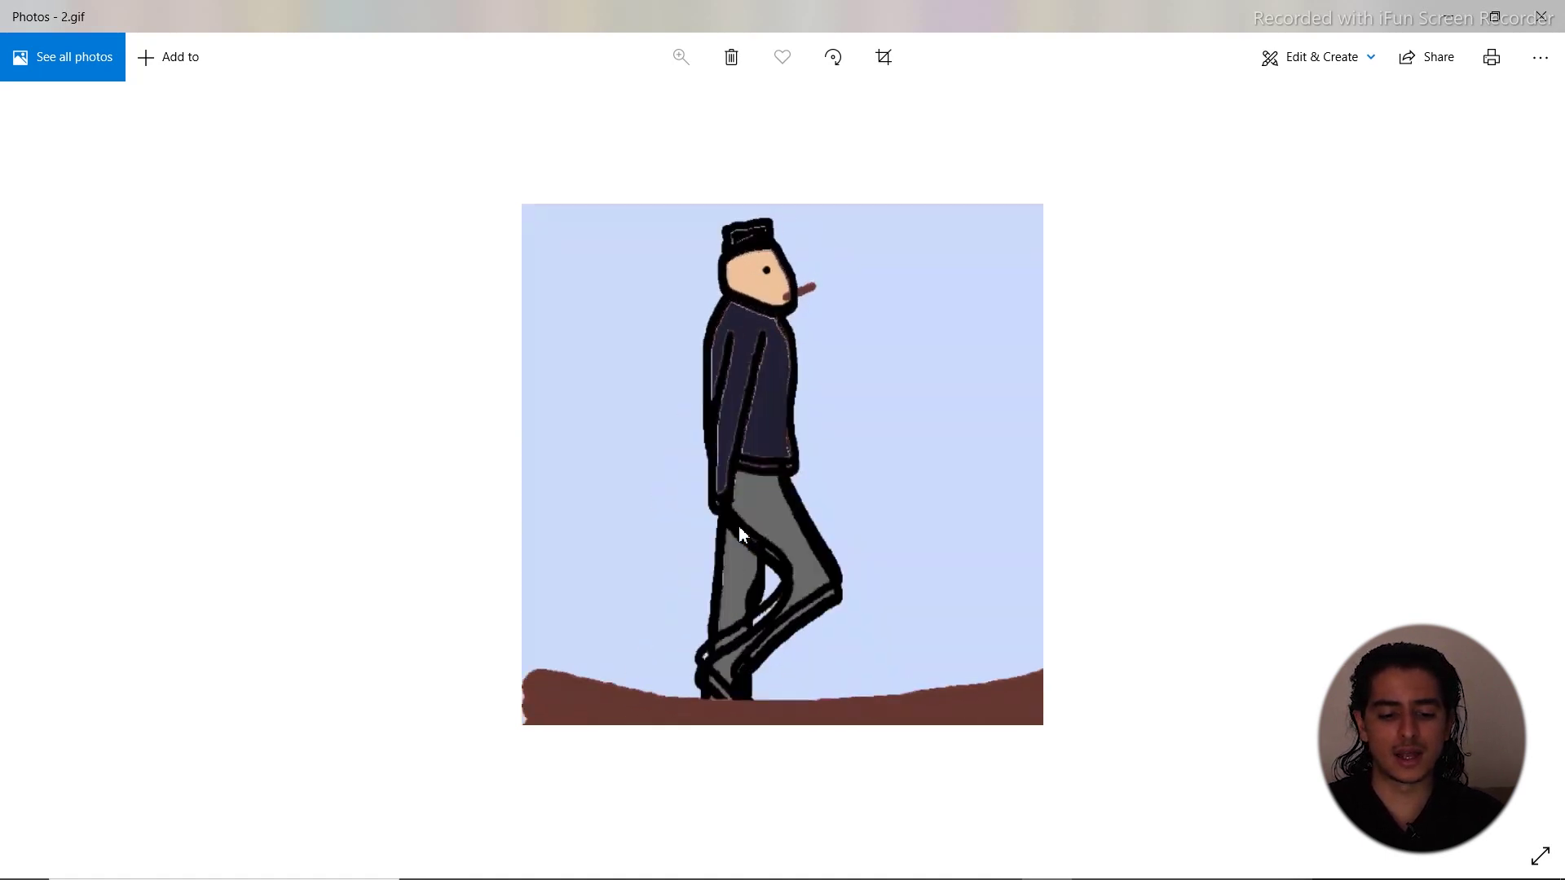
{"action": "key", "text": "Right"}
{"action": "key", "text": "Right"}
{"action": "key", "text": "Right"}
{"action": "key", "text": "Right"}
{"action": "key", "text": "Right"}
{"action": "key", "text": "Right"}
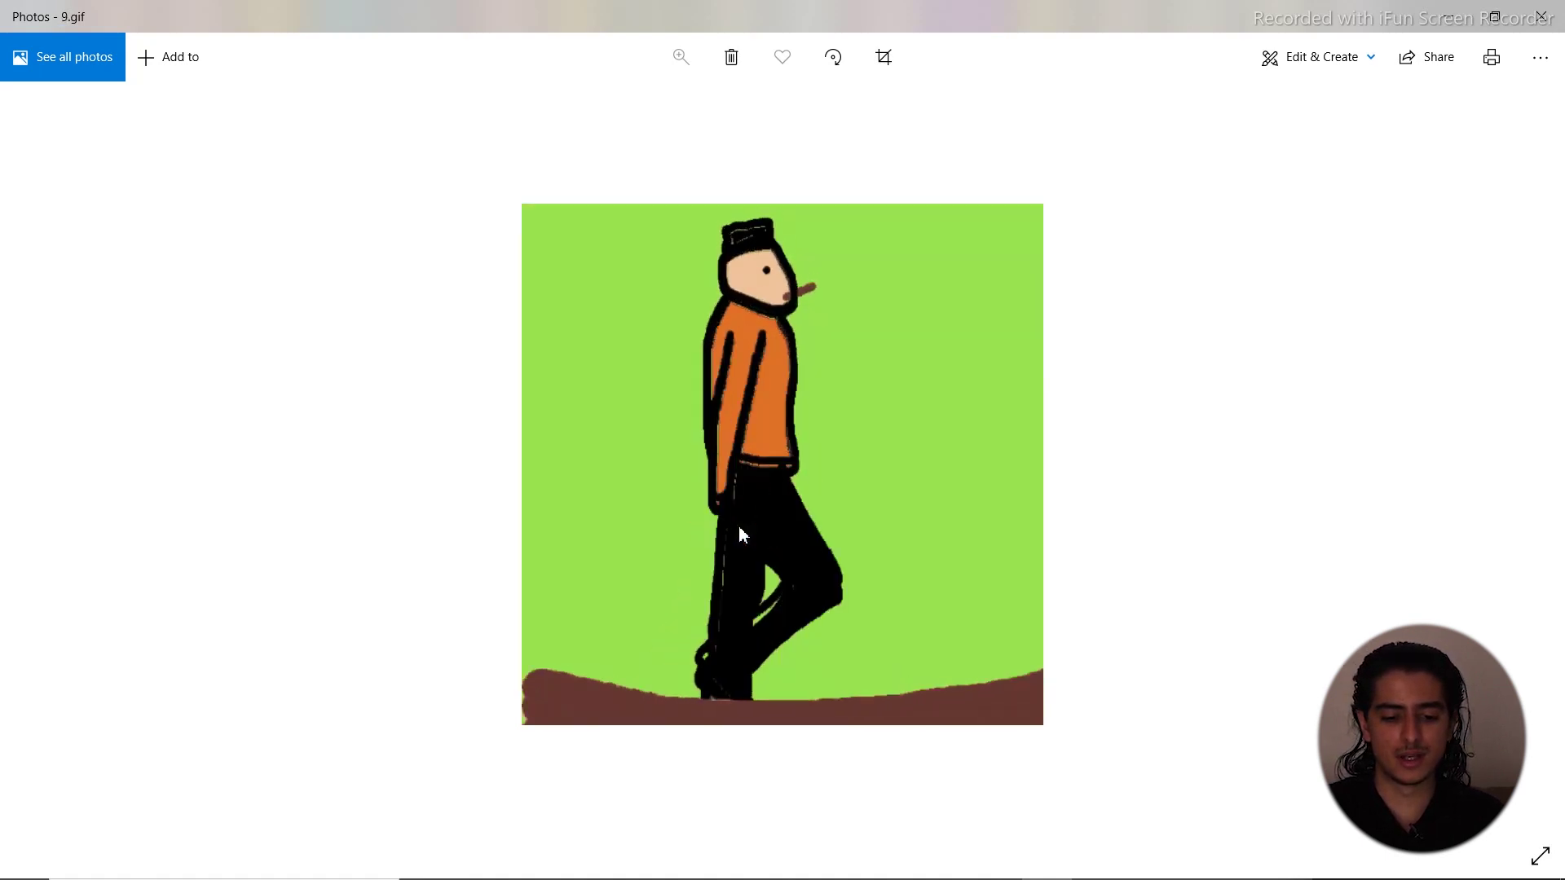
{"action": "key", "text": "Right"}
{"action": "key", "text": "Right"}
{"action": "key", "text": "Right"}
{"action": "key", "text": "Right"}
{"action": "key", "text": "Right"}
{"action": "key", "text": "Right"}
{"action": "key", "text": "Right"}
{"action": "key", "text": "Right"}
{"action": "key", "text": "Right"}
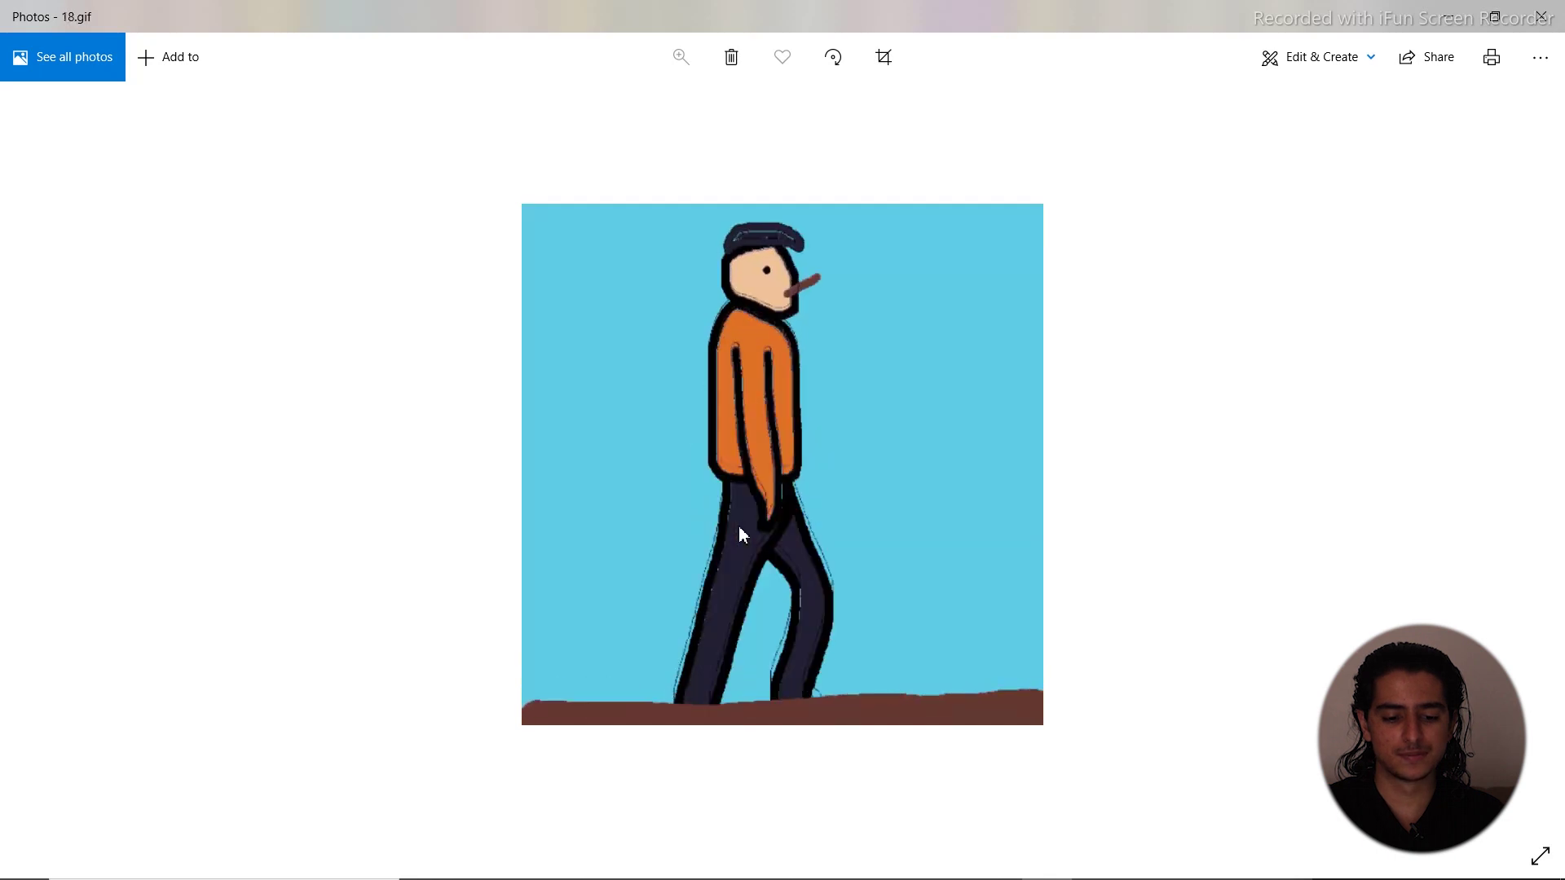
{"action": "key", "text": "Right"}
{"action": "key", "text": "Right"}
{"action": "key", "text": "Right"}
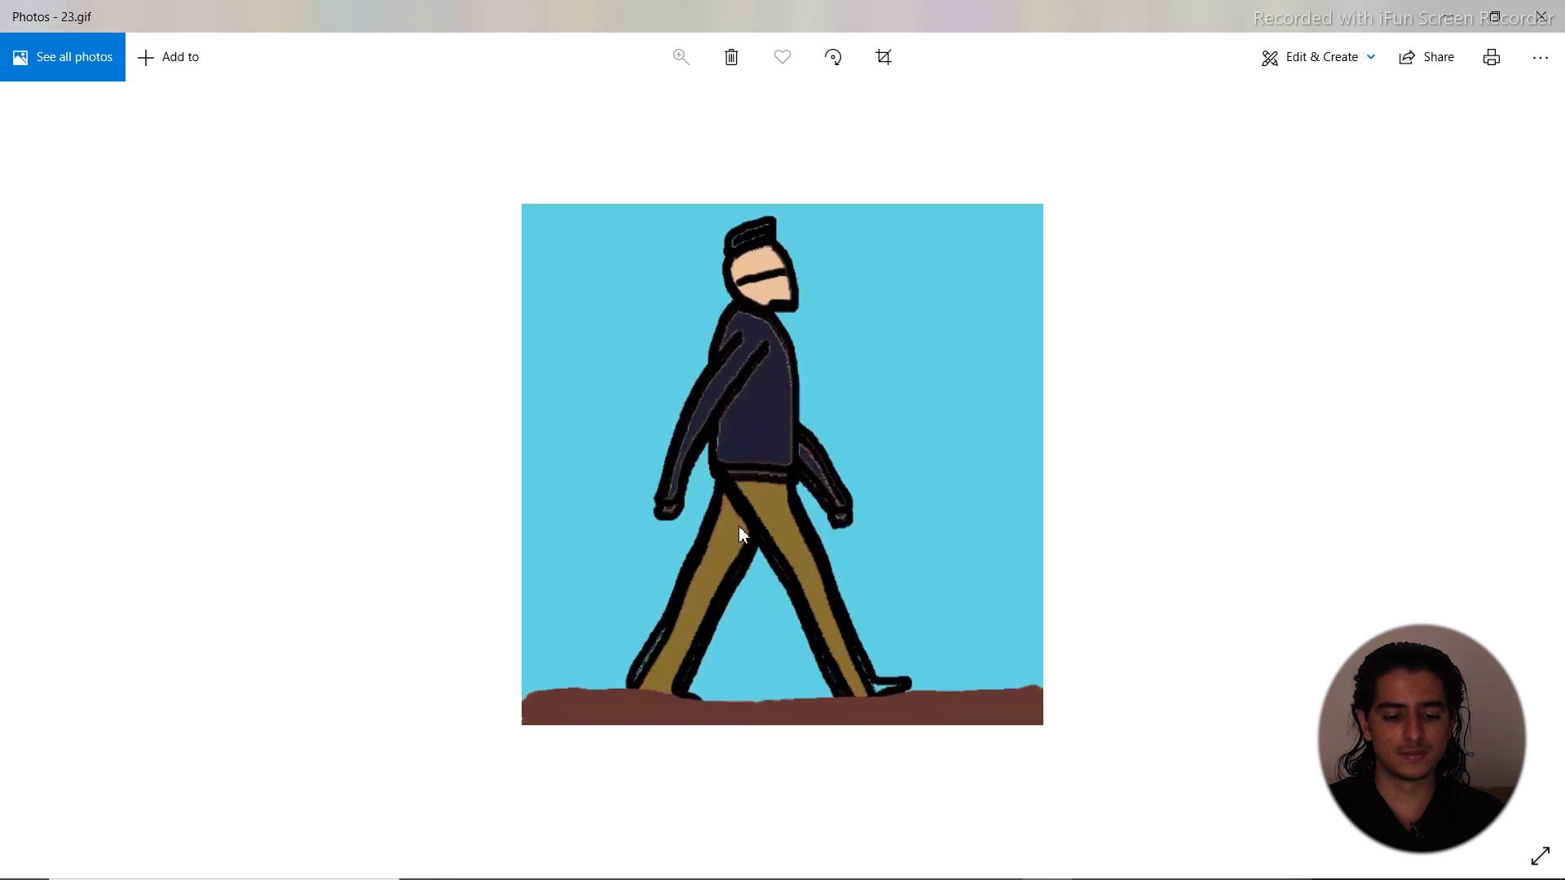
{"action": "key", "text": "Right"}
{"action": "key", "text": "Right"}
{"action": "key", "text": "Right"}
{"action": "key", "text": "Right"}
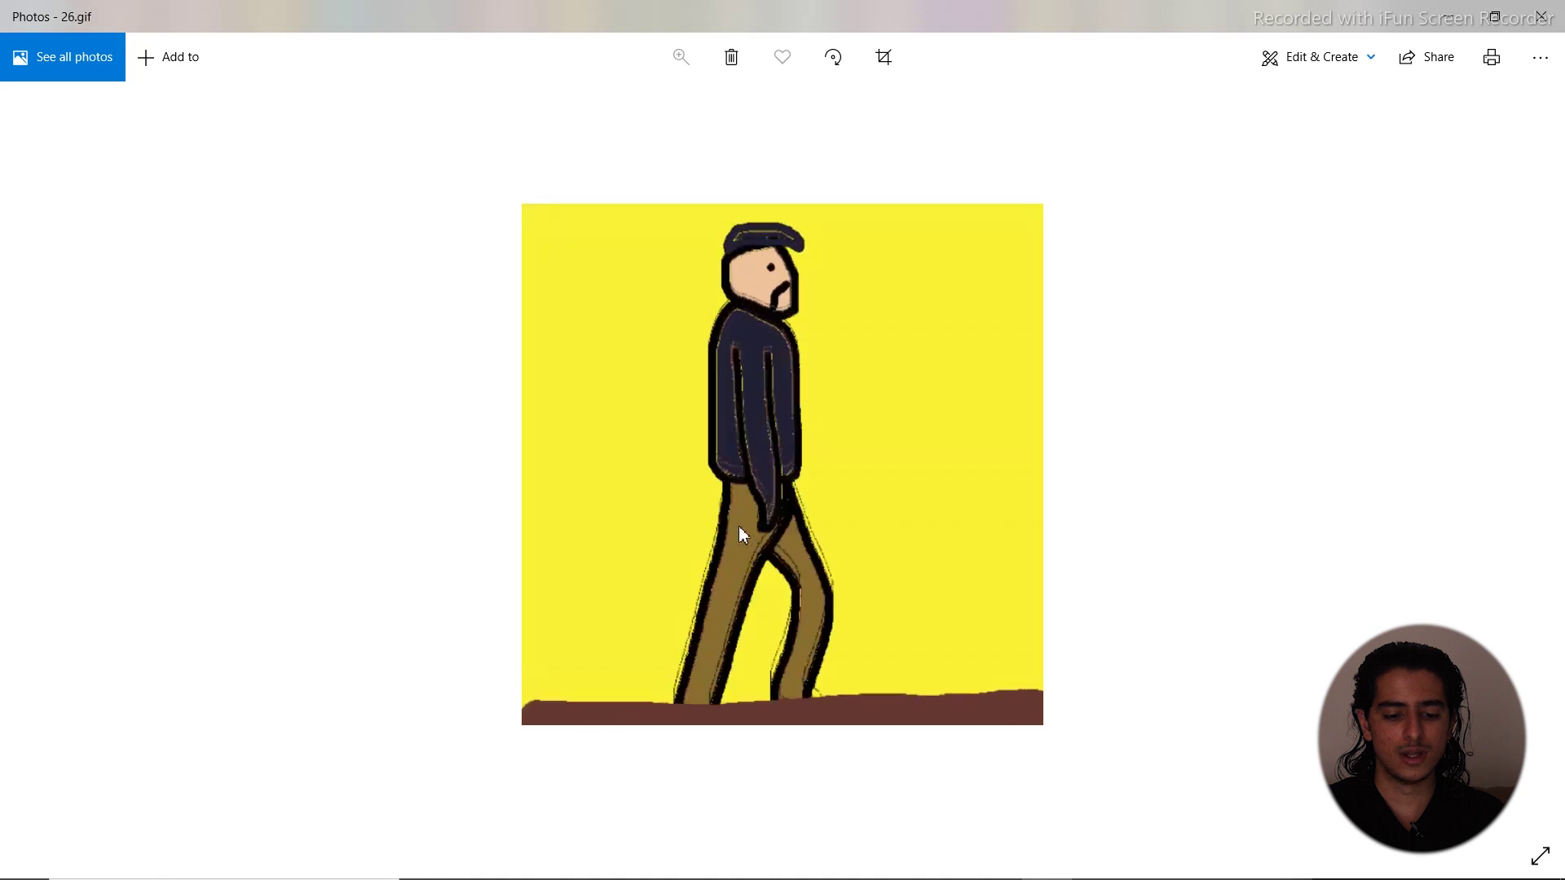
{"action": "key", "text": "Right"}
{"action": "key", "text": "Right"}
{"action": "key", "text": "Right"}
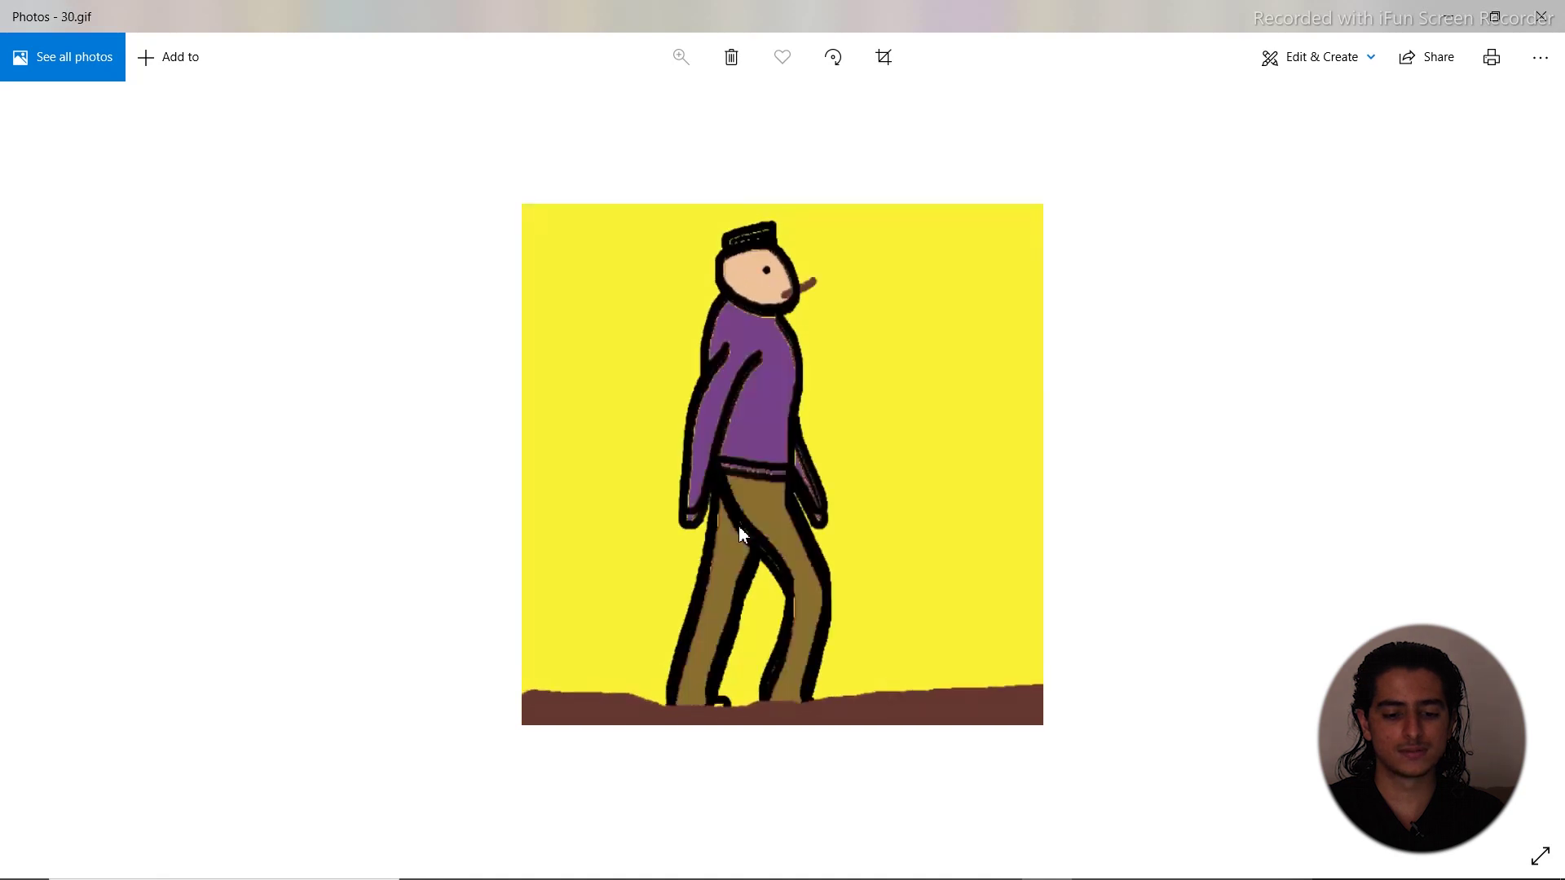
{"action": "key", "text": "Right"}
{"action": "key", "text": "Right"}
{"action": "key", "text": "Right"}
{"action": "key", "text": "Right"}
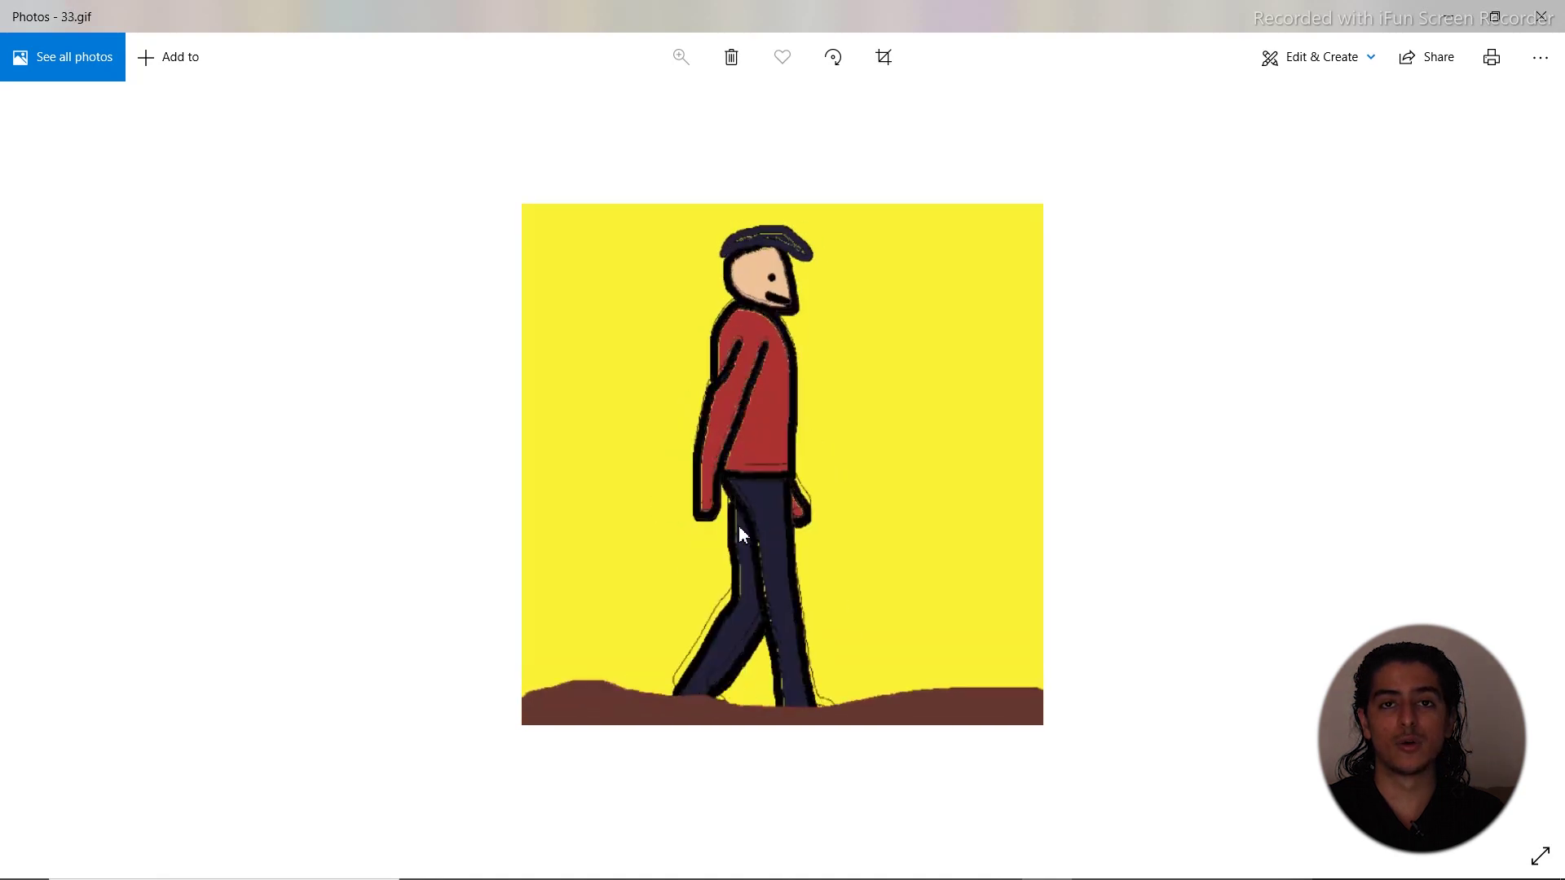
{"action": "key", "text": "Right"}
{"action": "key", "text": "Right"}
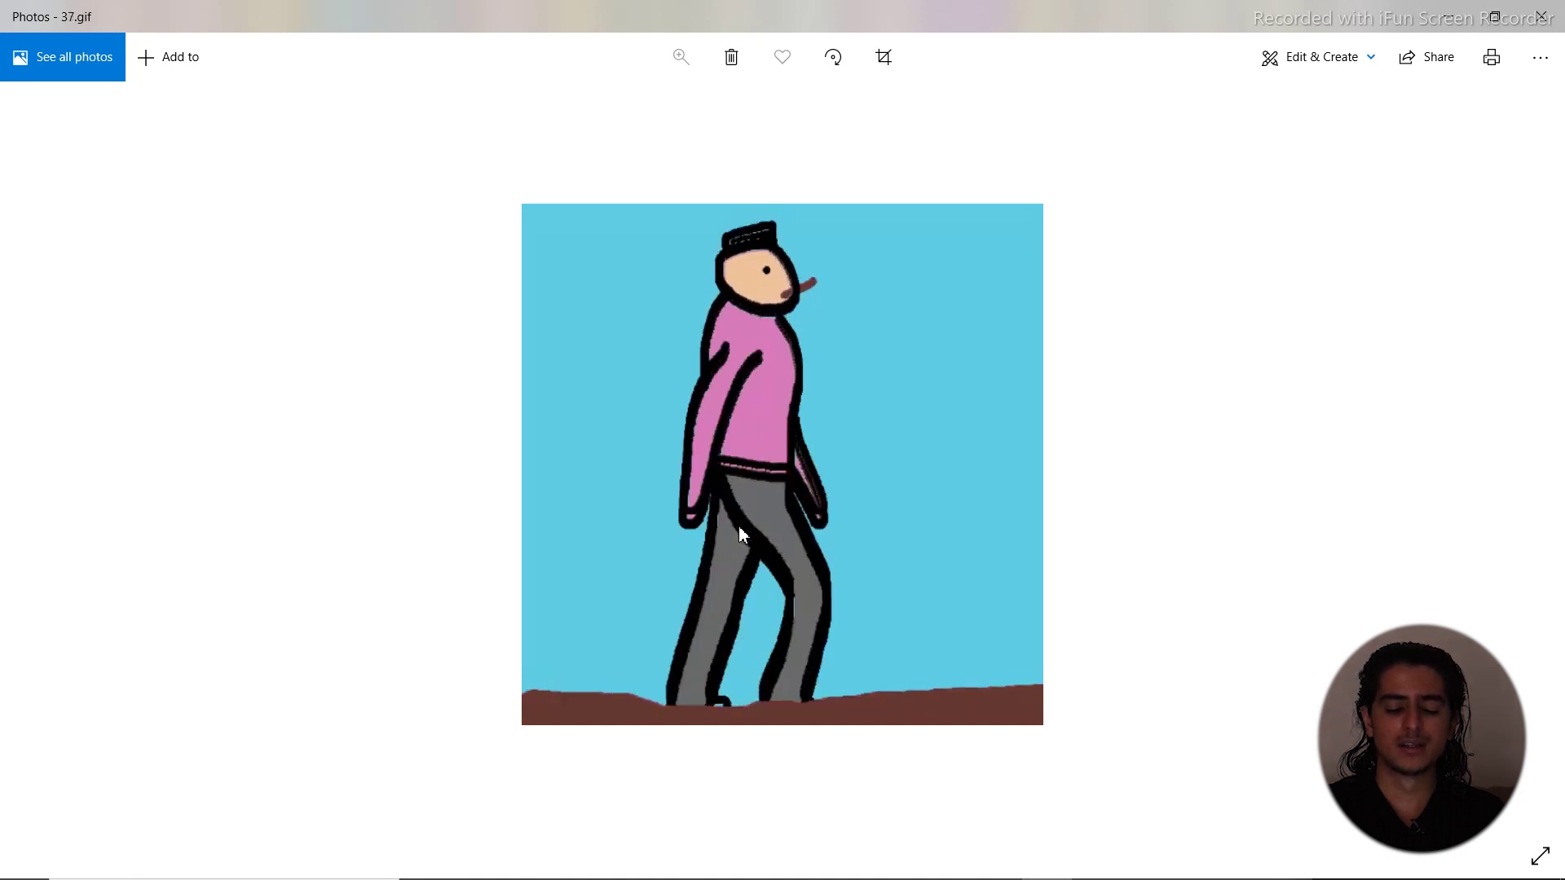
{"action": "key", "text": "Right"}
{"action": "key", "text": "Right"}
{"action": "key", "text": "Right"}
{"action": "key", "text": "Right"}
{"action": "key", "text": "Right"}
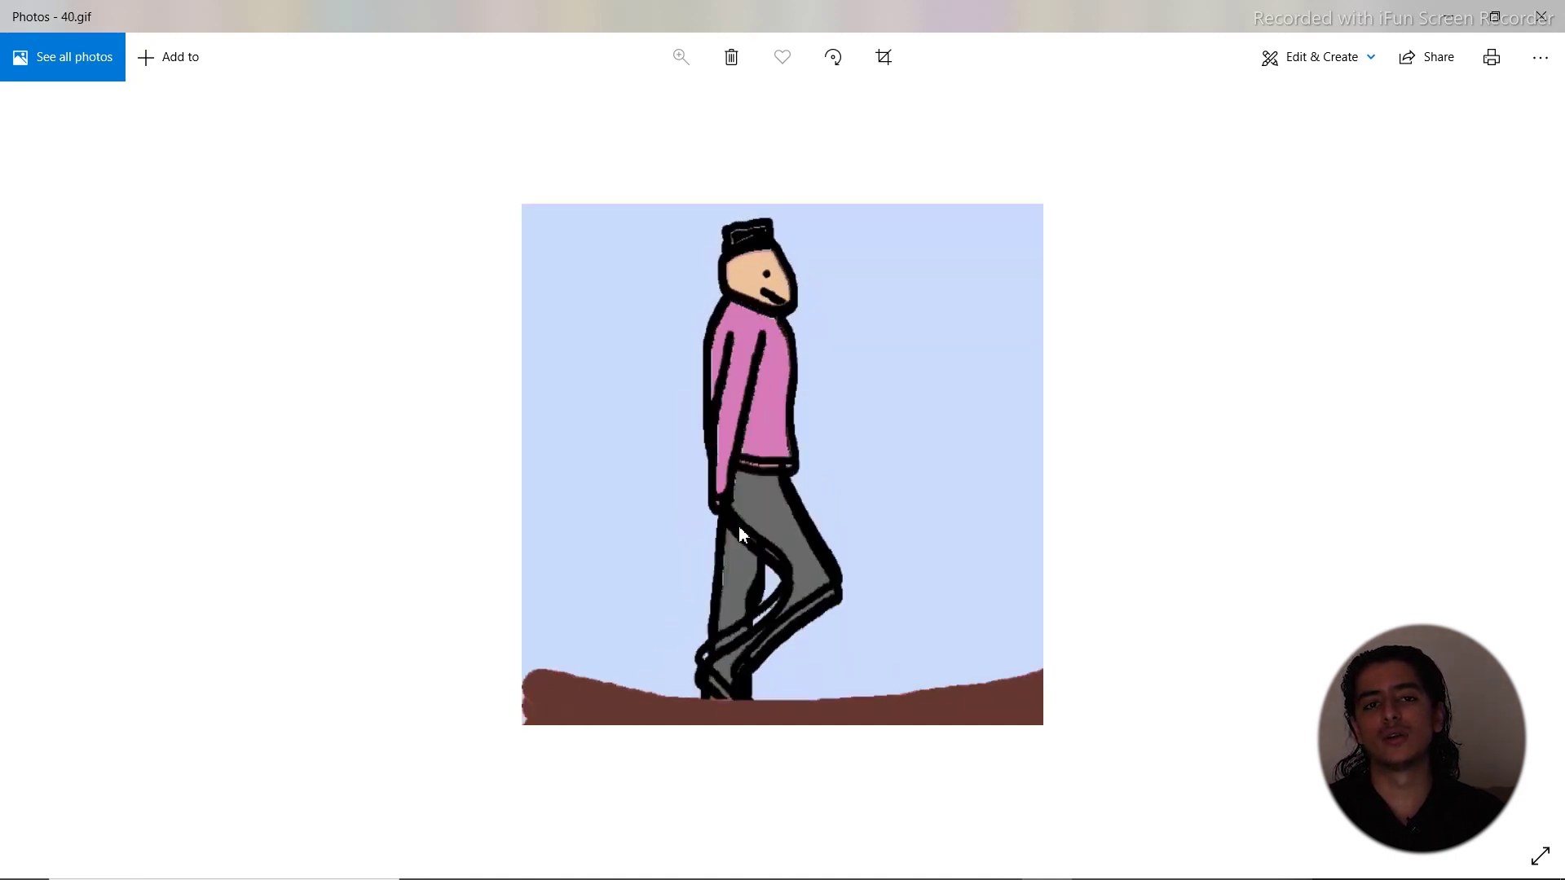
{"action": "key", "text": "Right"}
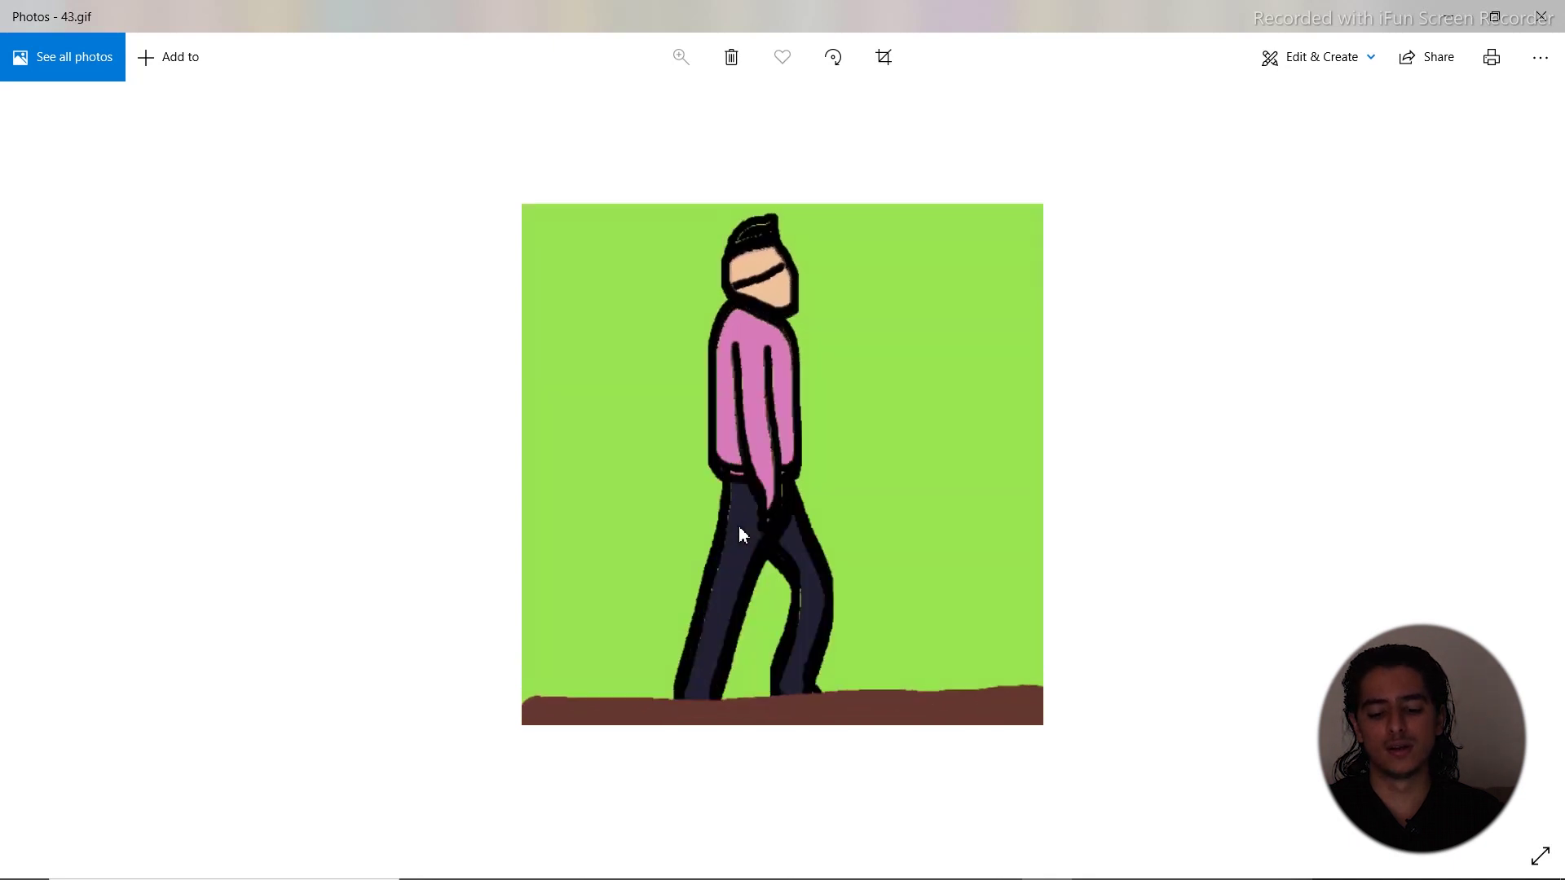
{"action": "key", "text": "Right"}
{"action": "key", "text": "Right"}
{"action": "key", "text": "Right"}
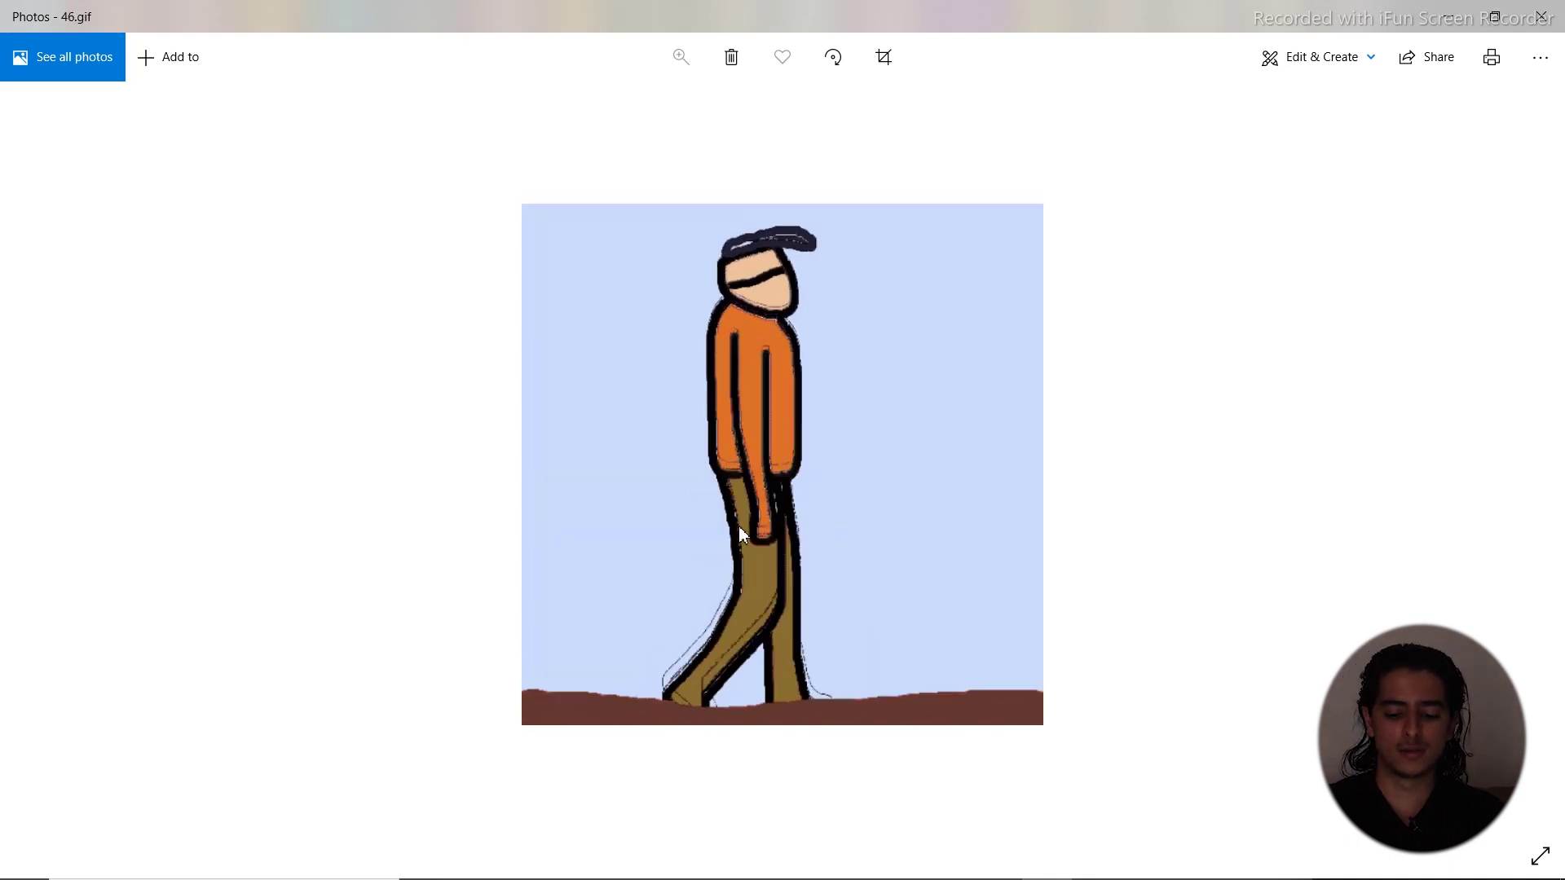